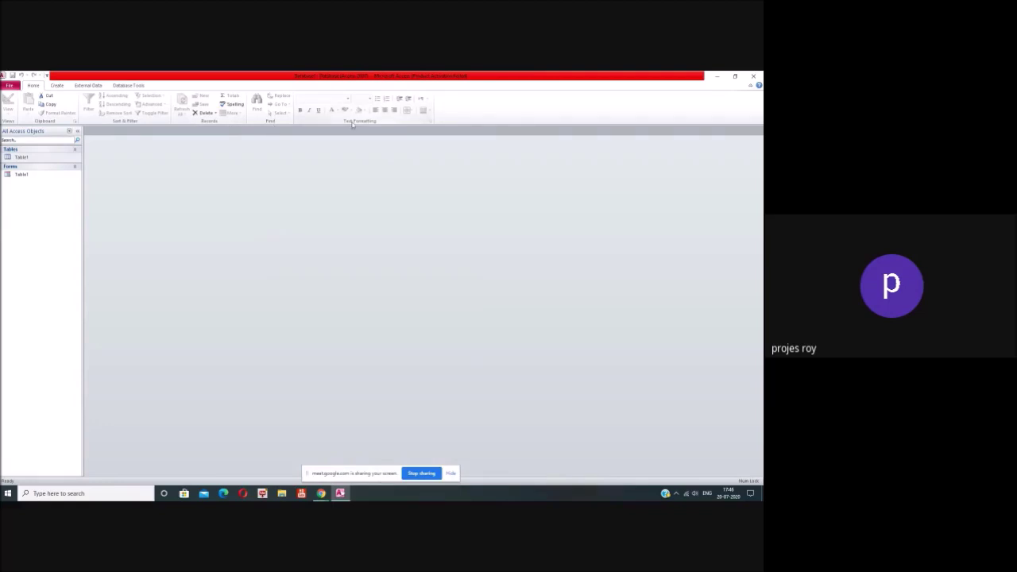
# Step: Browse the Application Parts gallery on the Create tab, then close it
pyautogui.click(58, 85)
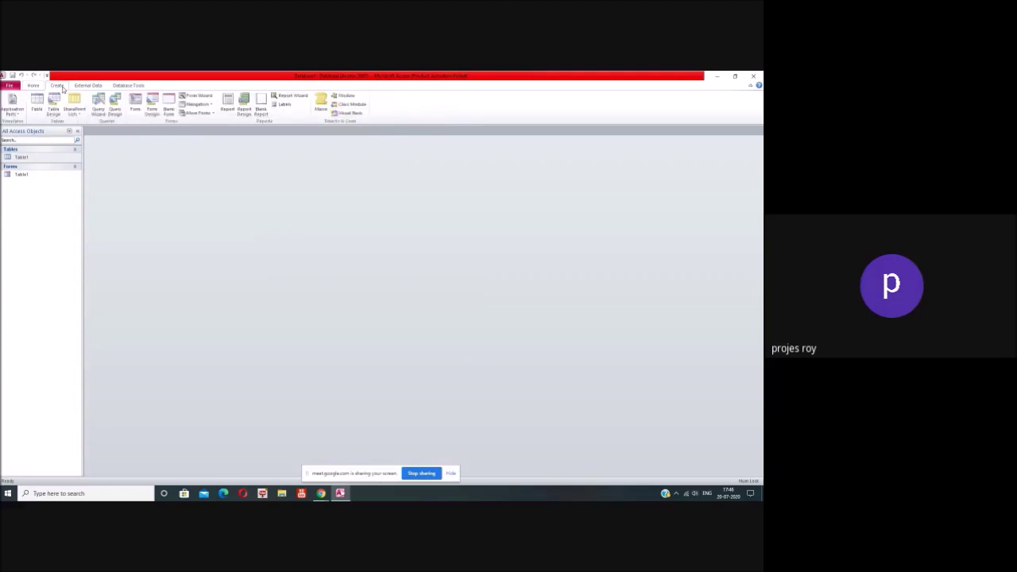
pyautogui.click(14, 111)
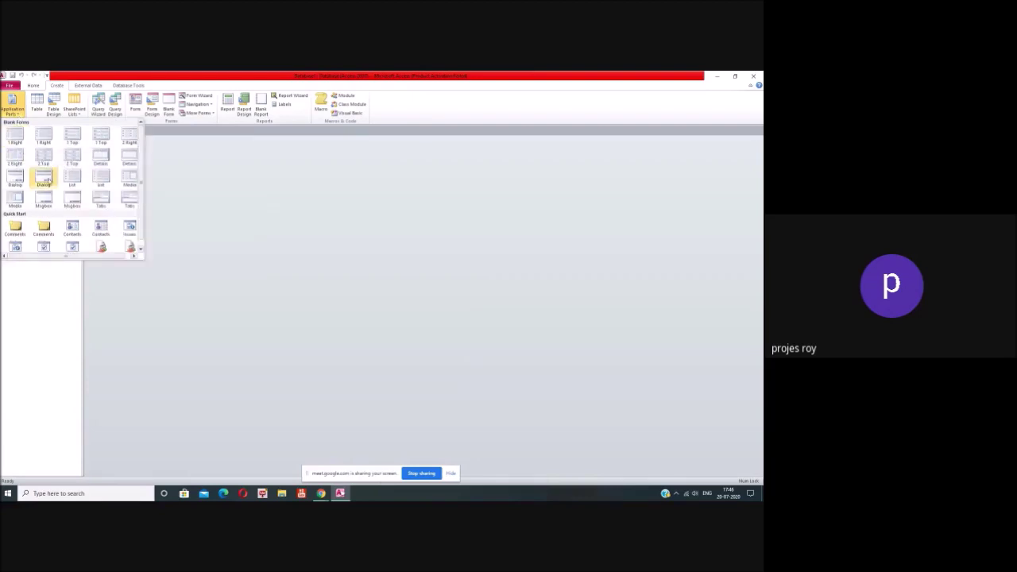
pyautogui.scroll(-1, 46, 181)
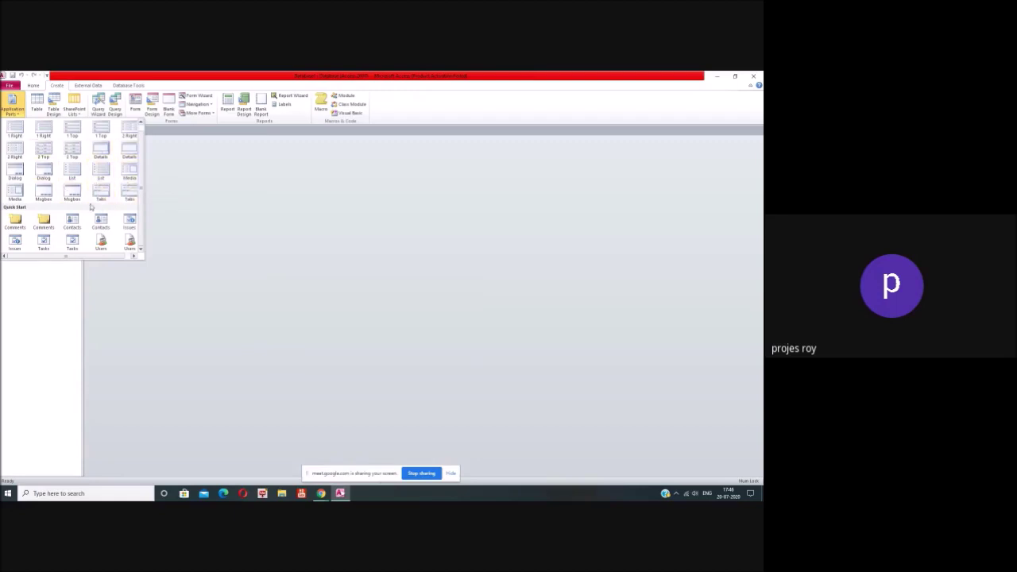
pyautogui.scroll(1, 41, 137)
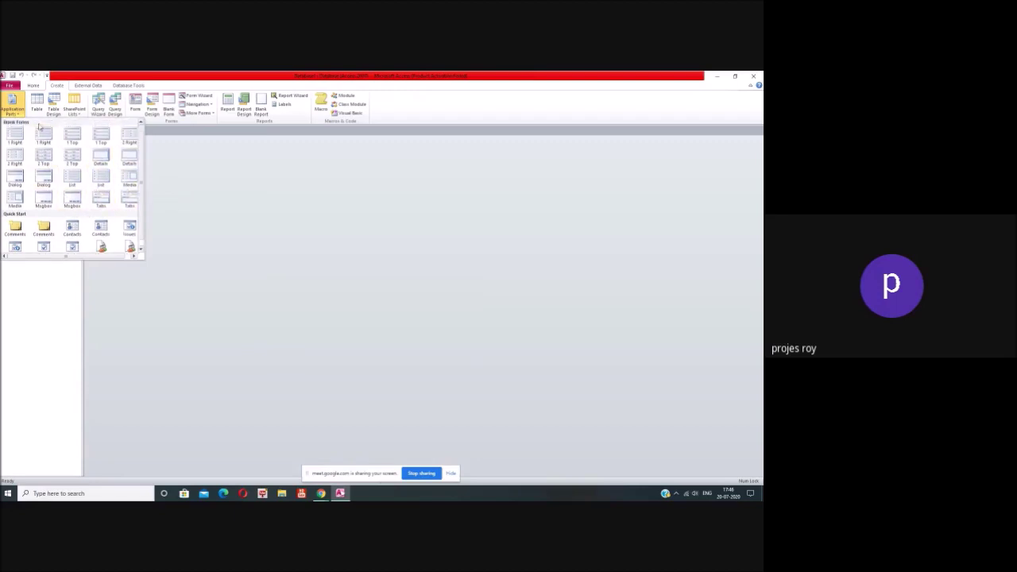
pyautogui.click(225, 189)
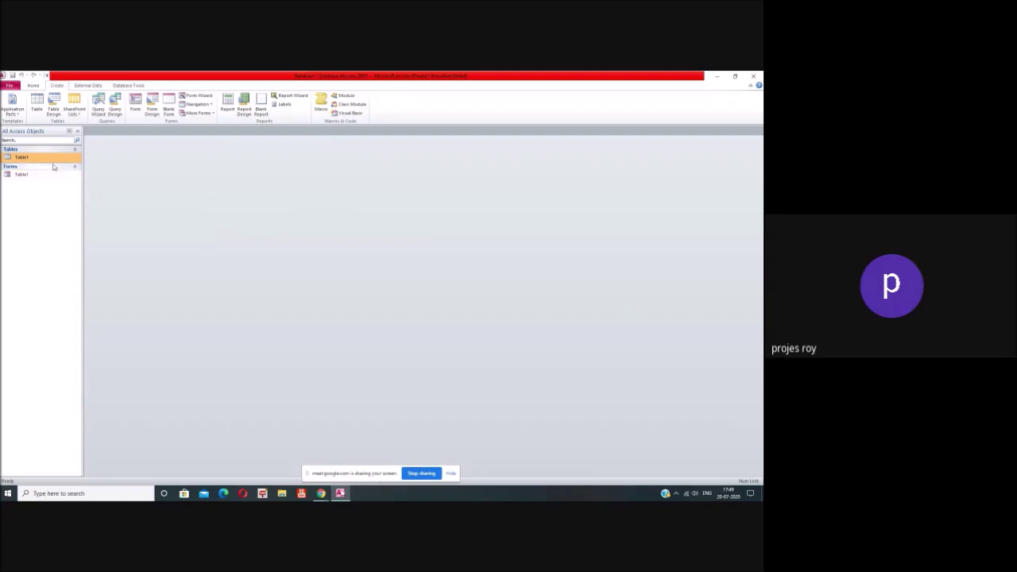
# Step: Create a blank table, then delete the old Table1 table and the Table1 form
pyautogui.click(38, 114)
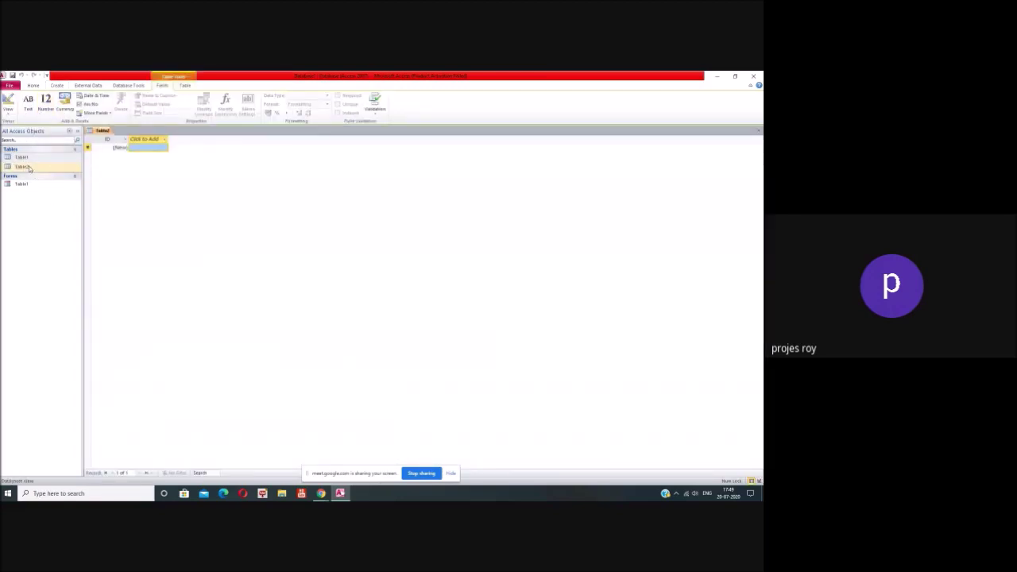
pyautogui.rightClick(28, 159)
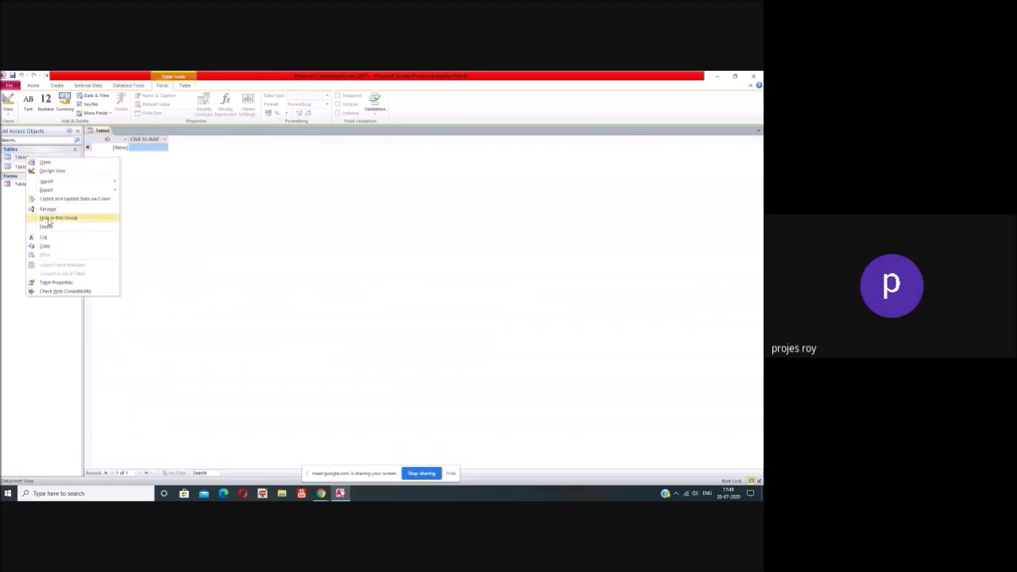
pyautogui.click(46, 226)
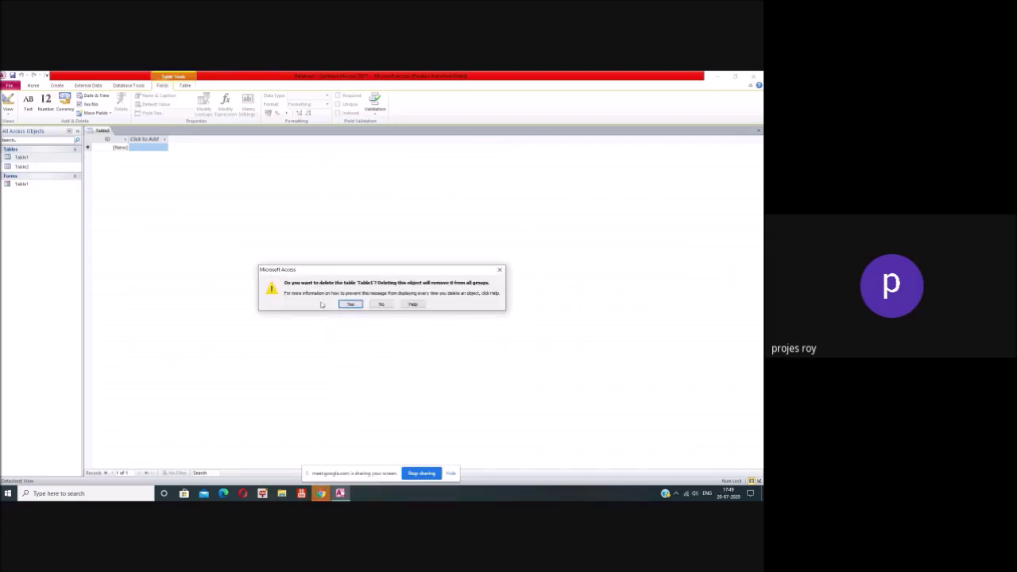
pyautogui.press('Return')
pyautogui.rightClick(35, 175)
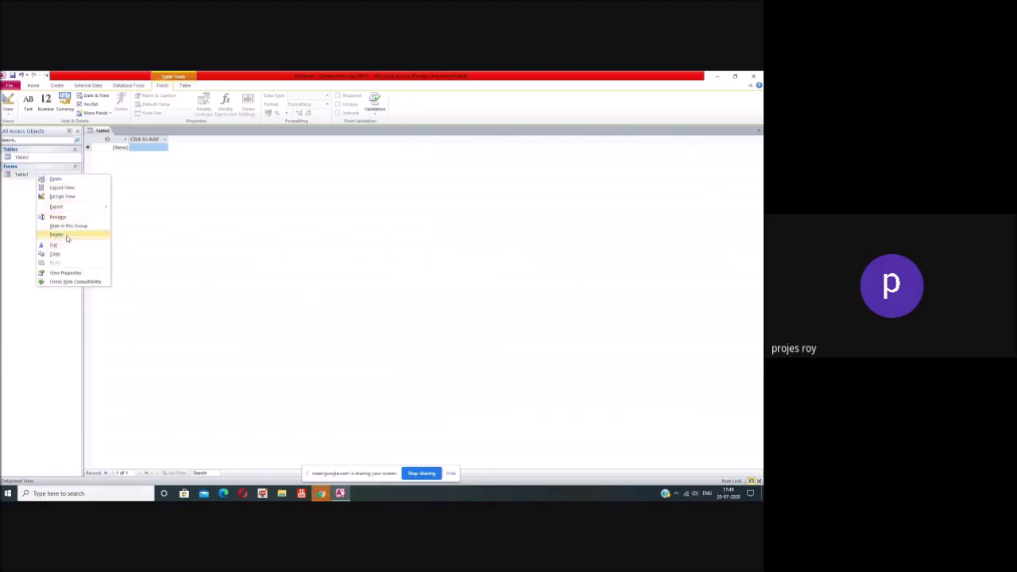
pyautogui.click(64, 235)
pyautogui.click(365, 305)
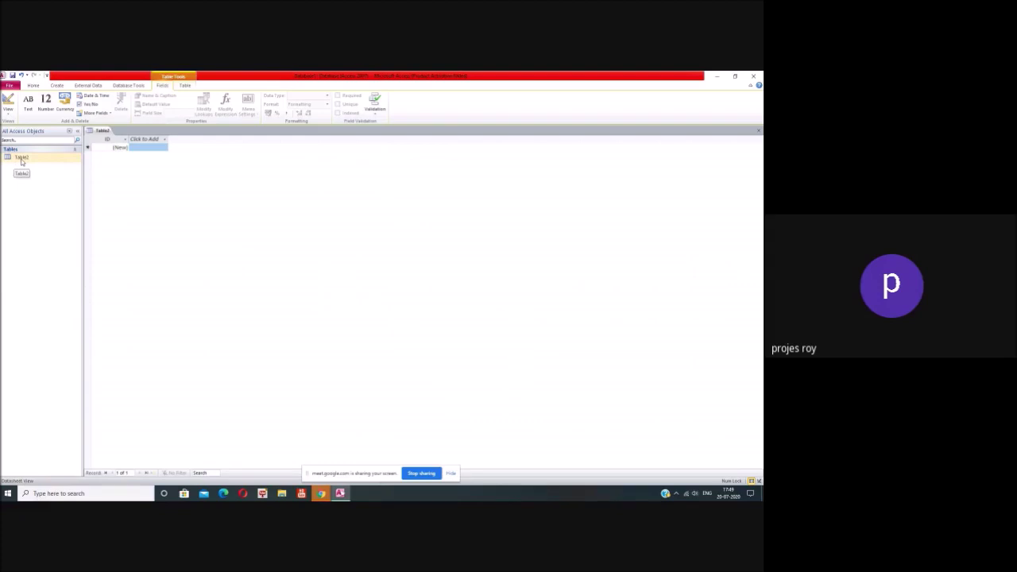
# Step: Cancel saving the new Table2 in Design View and close it unsaved
pyautogui.click(21, 159)
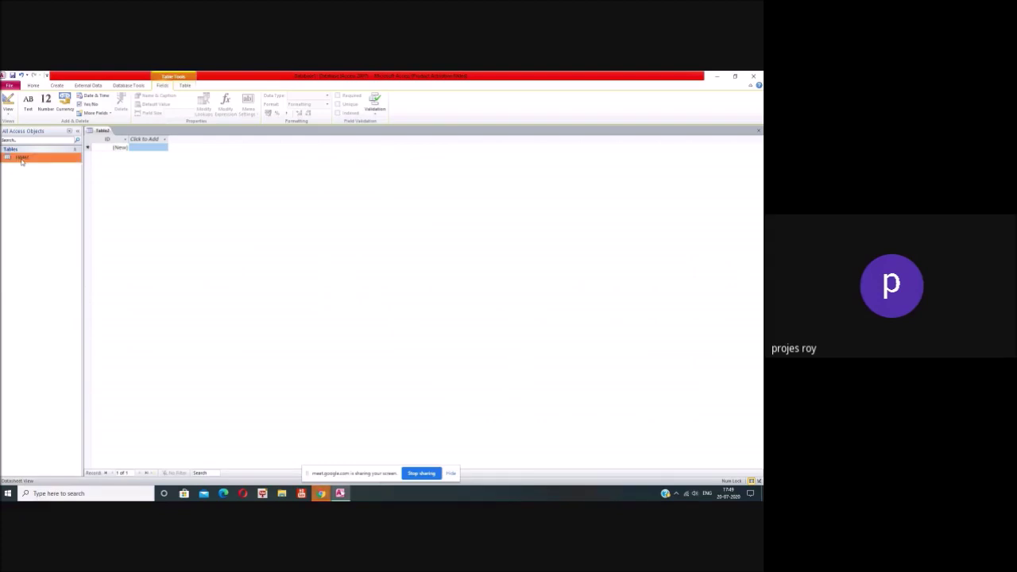
pyautogui.rightClick(21, 160)
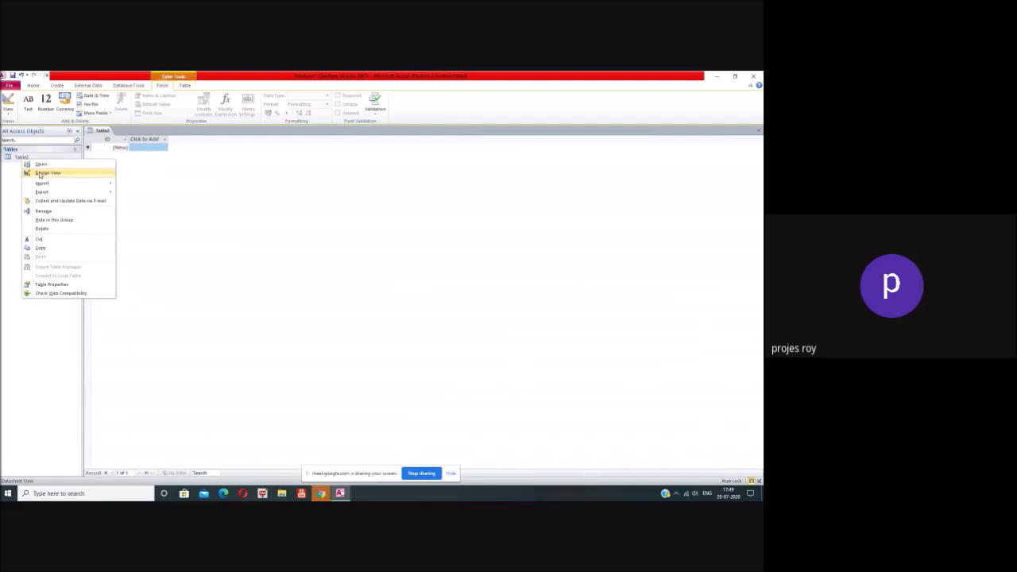
pyautogui.click(46, 173)
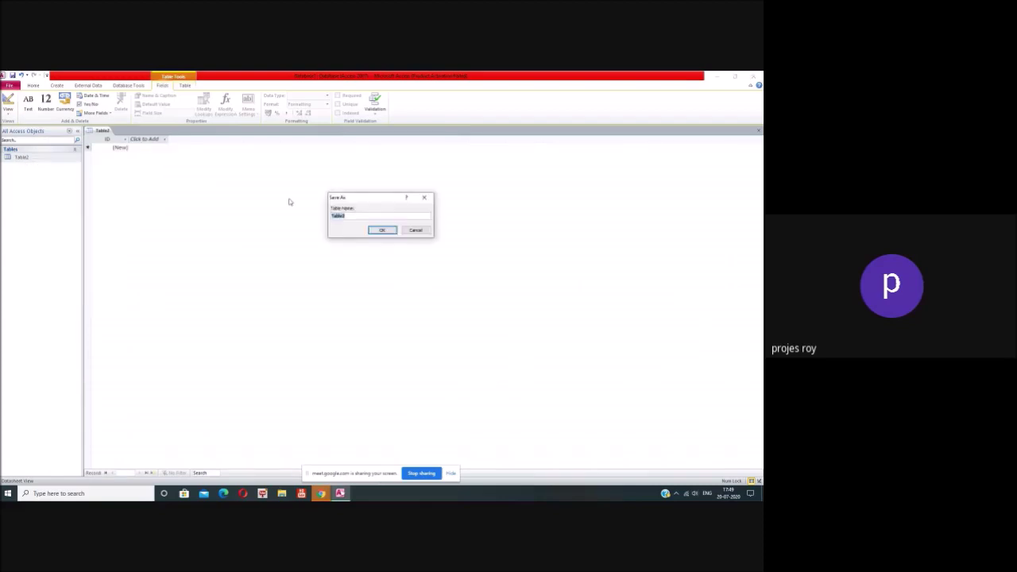
pyautogui.click(414, 229)
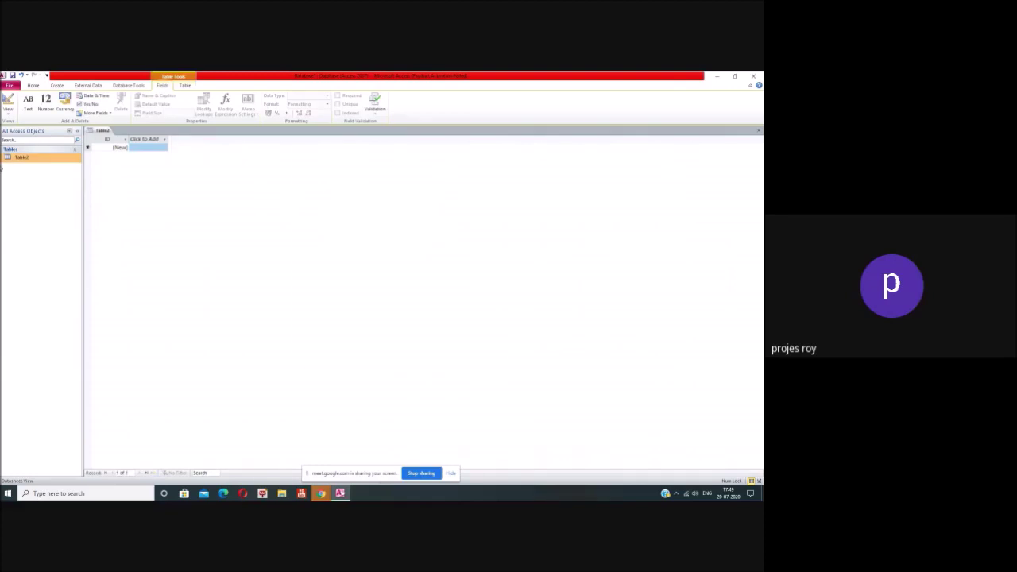
pyautogui.click(54, 86)
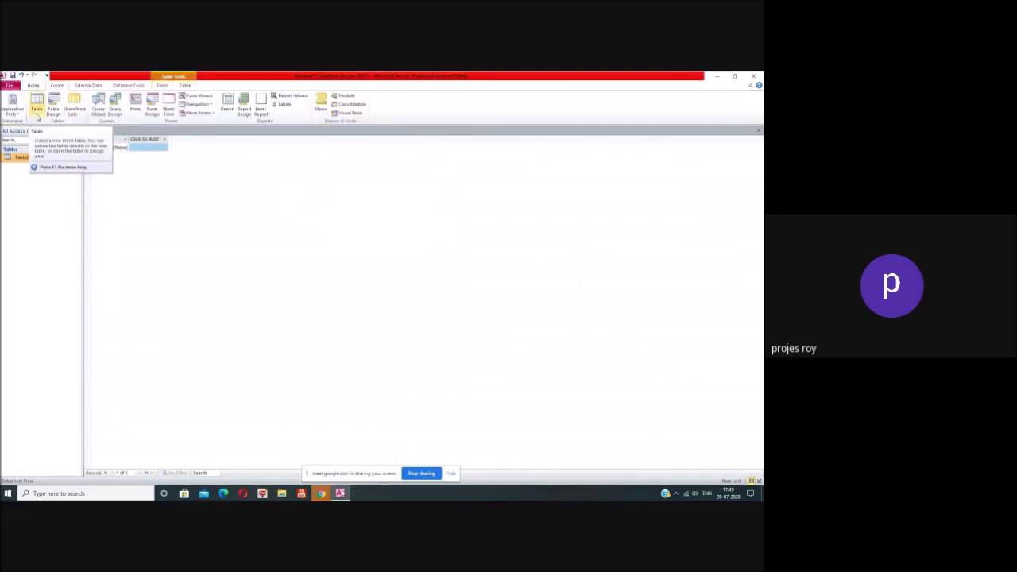
pyautogui.click(758, 130)
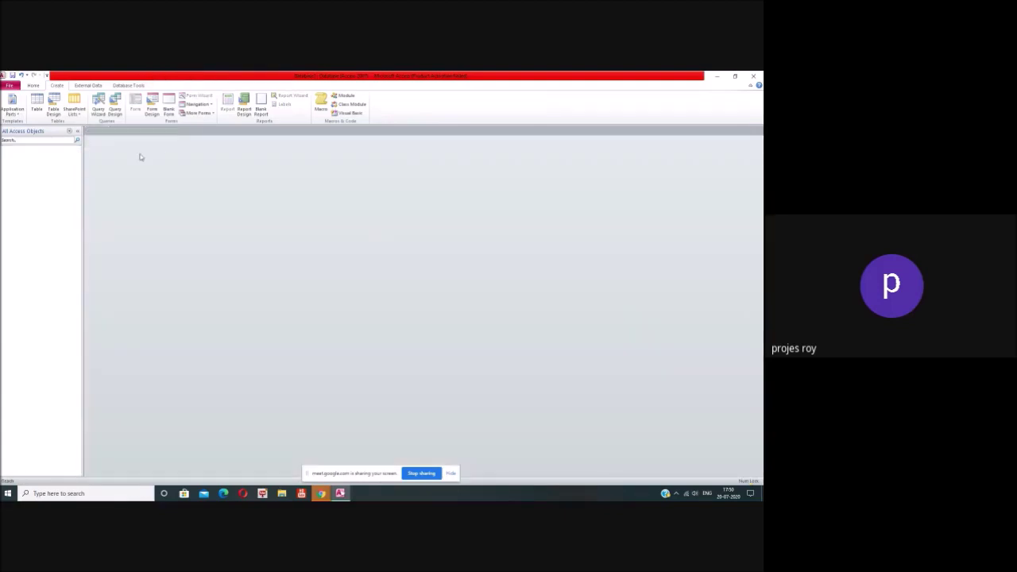
# Step: Create a new blank table and save it as 'Book Table' in Design View
pyautogui.click(38, 109)
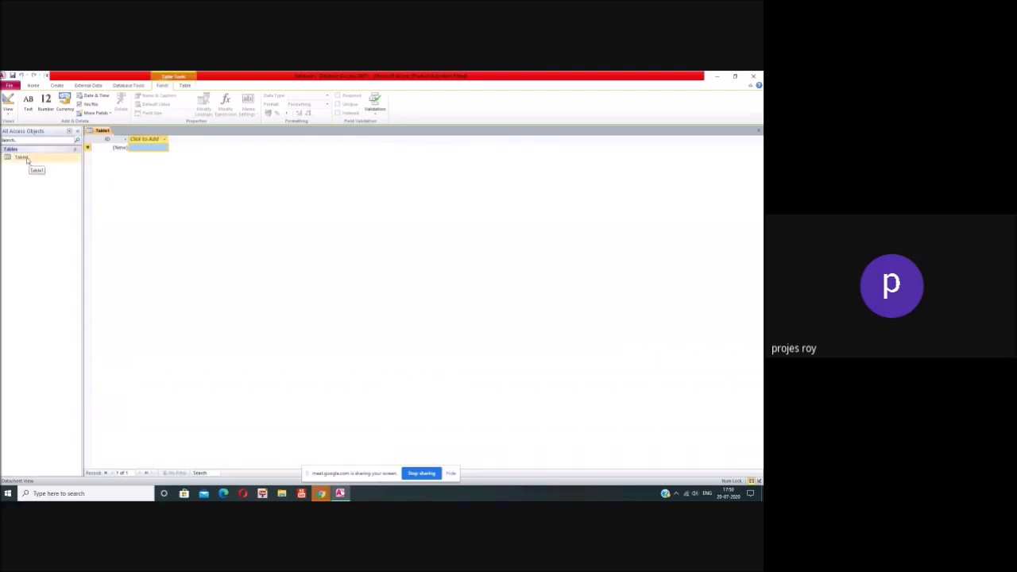
pyautogui.click(26, 158)
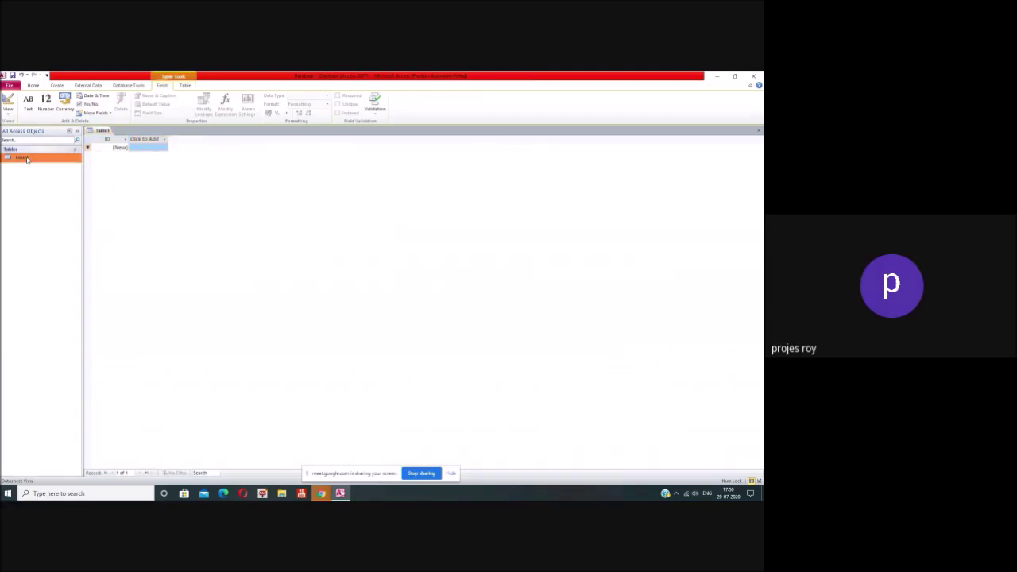
pyautogui.rightClick(26, 158)
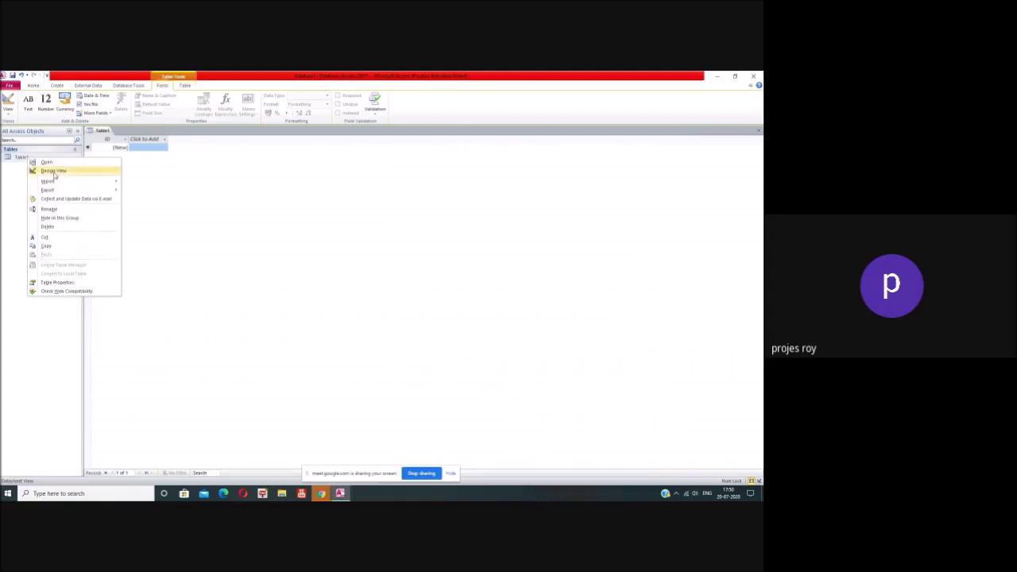
pyautogui.click(52, 171)
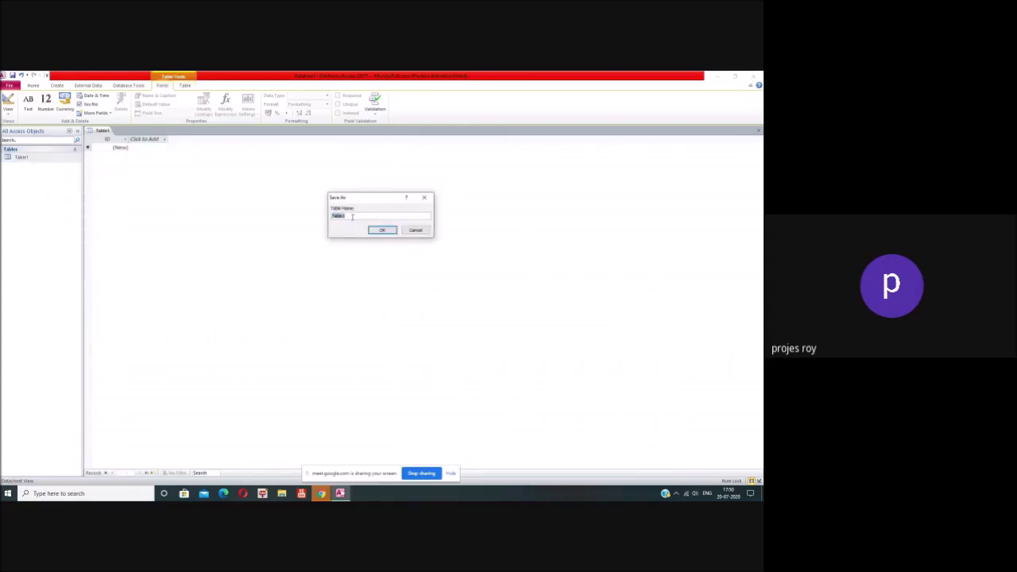
pyautogui.write('s')
pyautogui.click(382, 230)
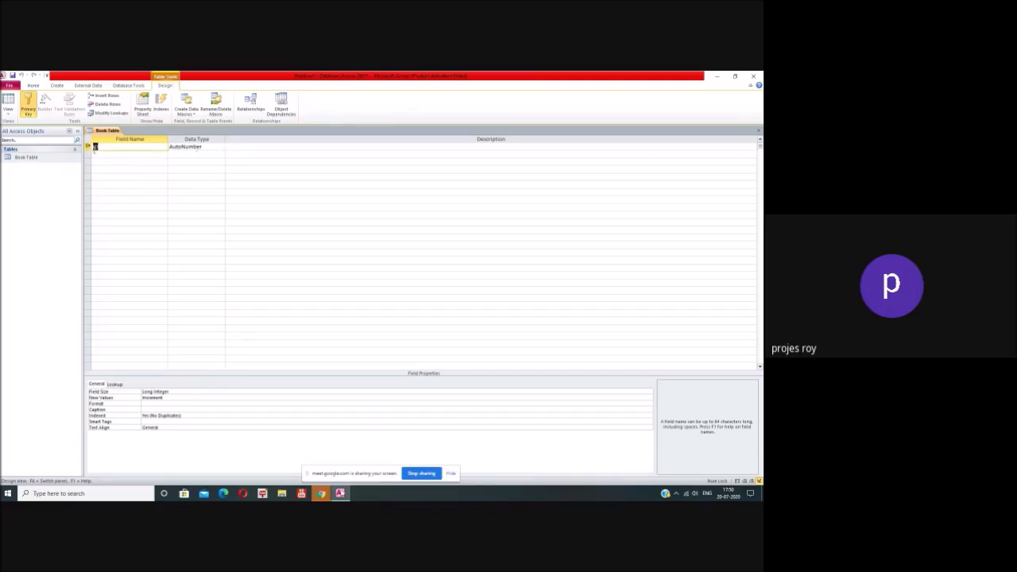
# Step: Delete the default ID primary-key row from Book Table's design grid
pyautogui.click(87, 146)
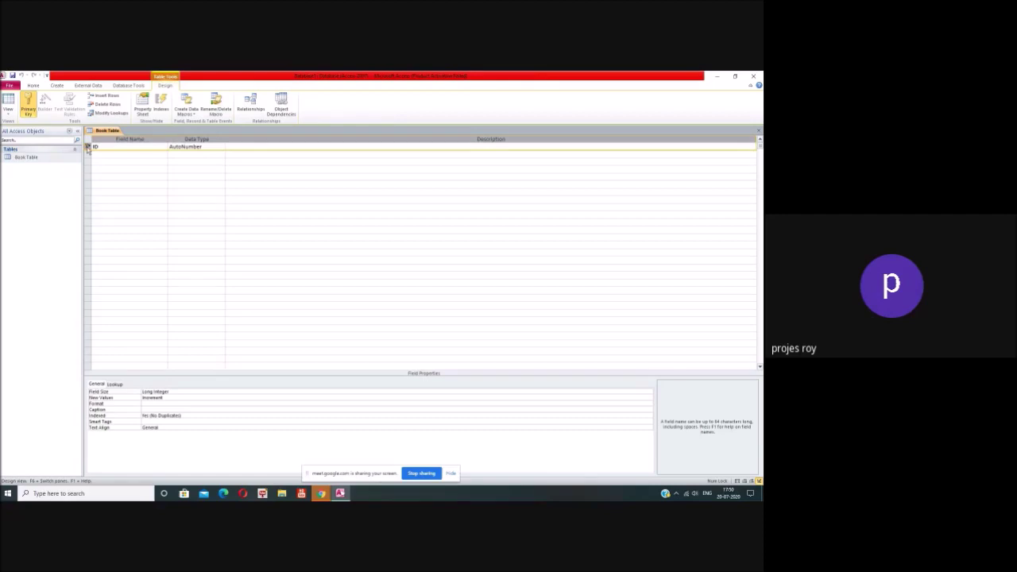
pyautogui.rightClick(88, 148)
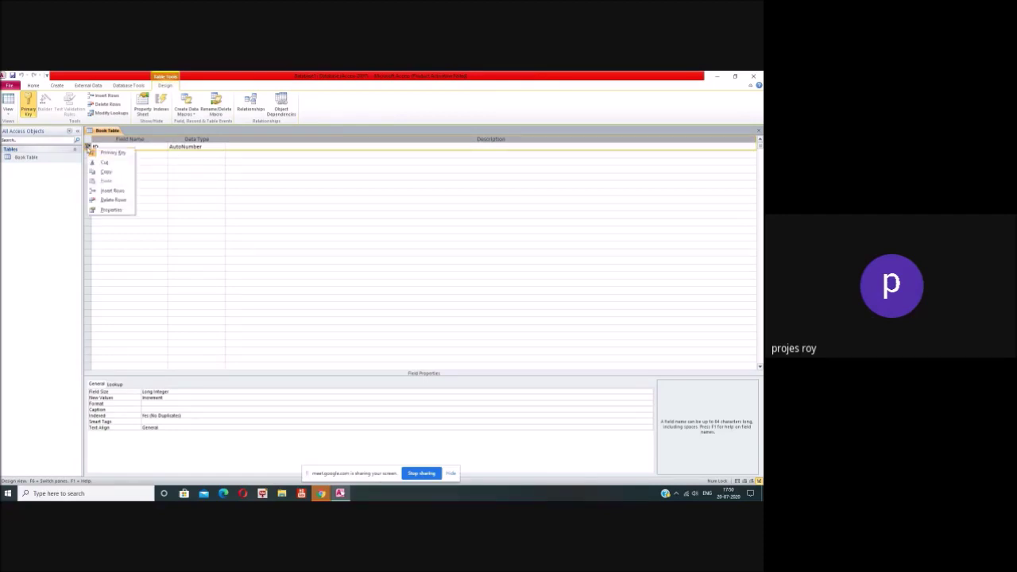
pyautogui.click(107, 199)
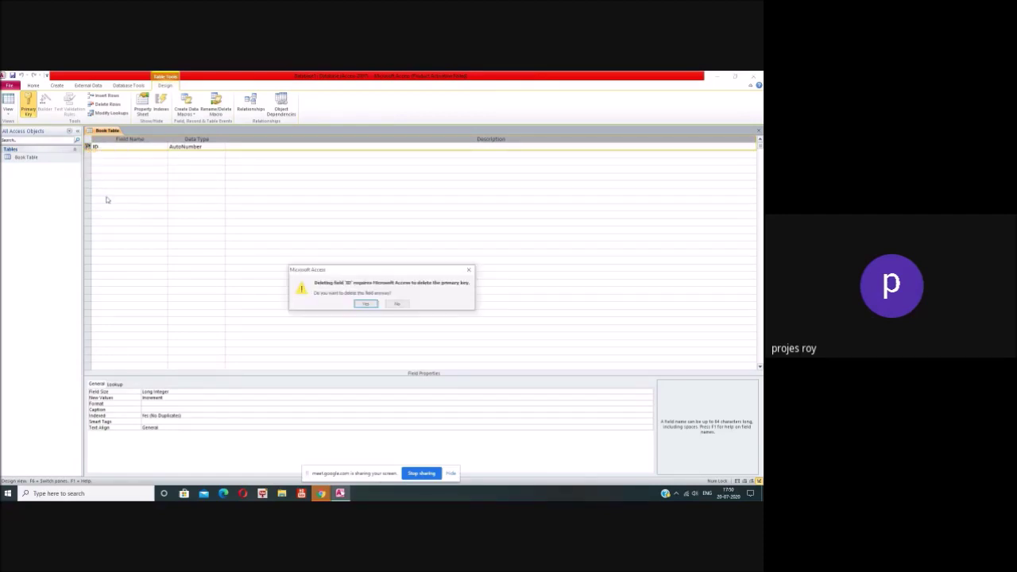
pyautogui.click(365, 304)
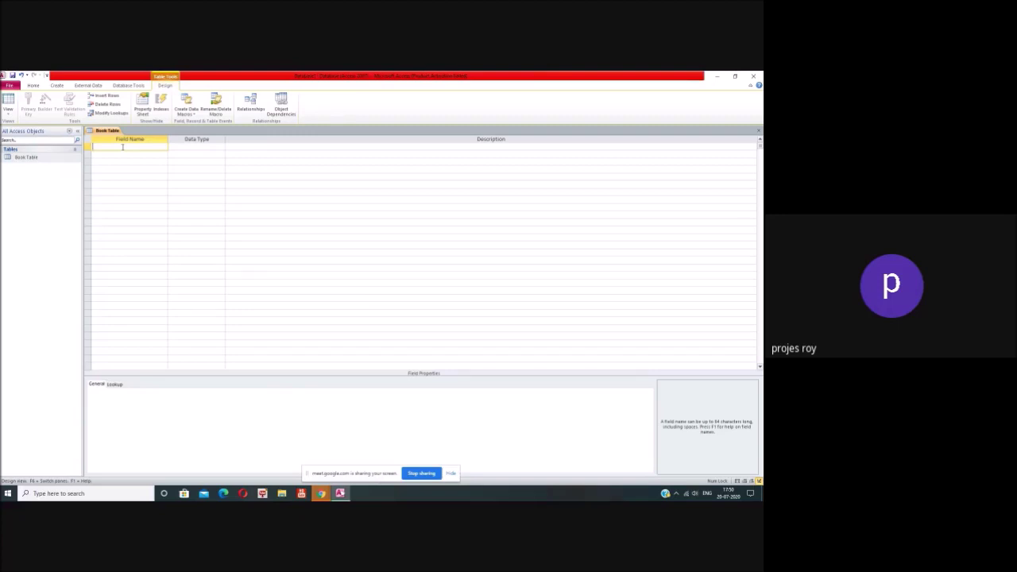
# Step: Add an Accession No field with the Number data type
pyautogui.write('Accession No')
pyautogui.click(213, 149)
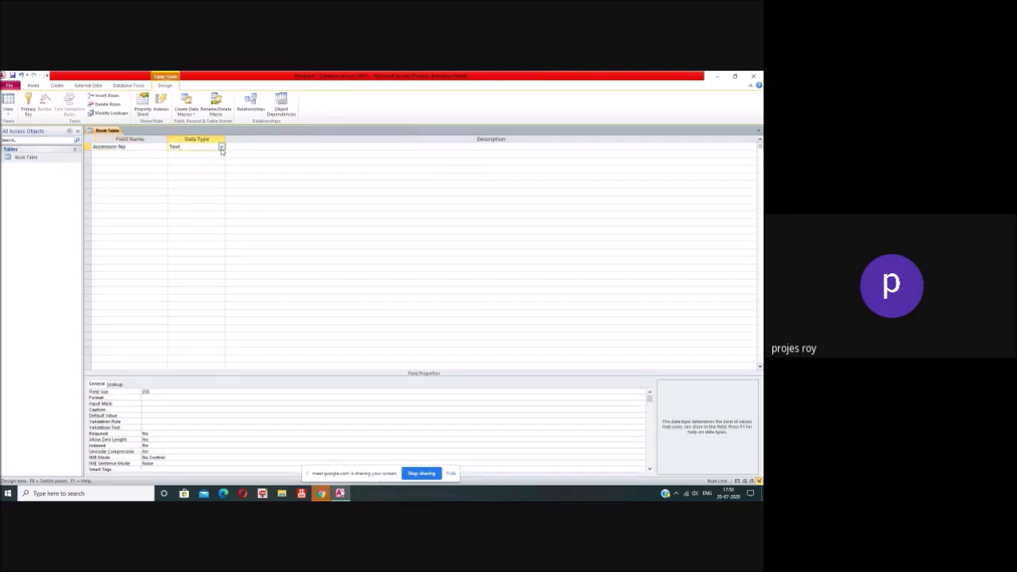
pyautogui.click(221, 150)
pyautogui.click(218, 168)
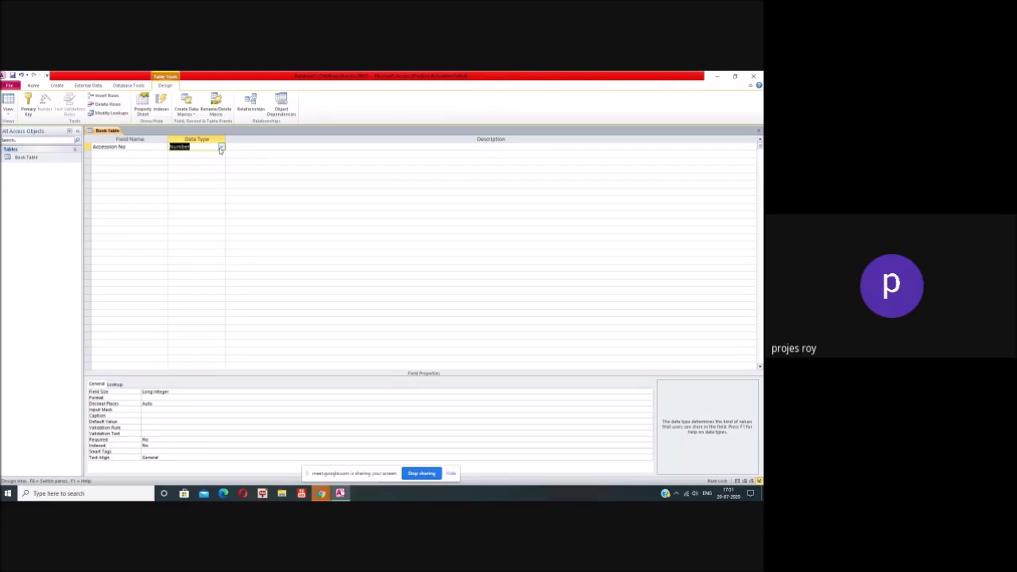
pyautogui.click(221, 147)
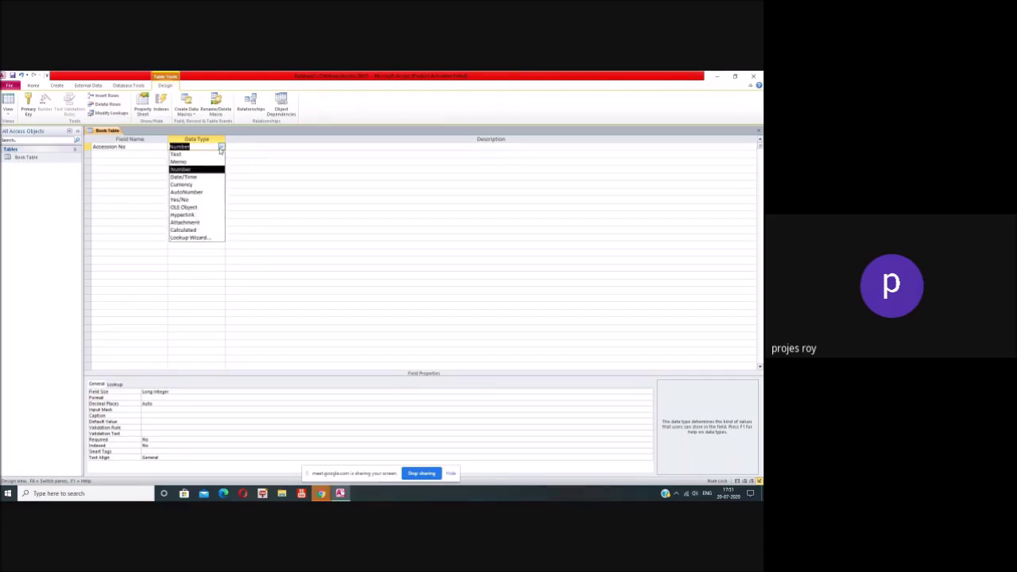
pyautogui.click(193, 154)
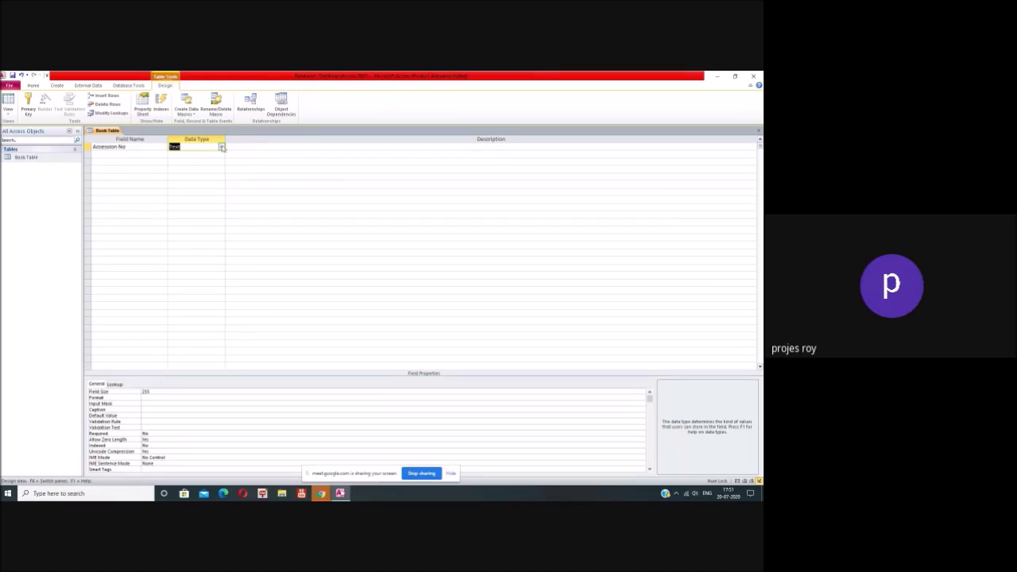
pyautogui.click(222, 148)
pyautogui.click(213, 169)
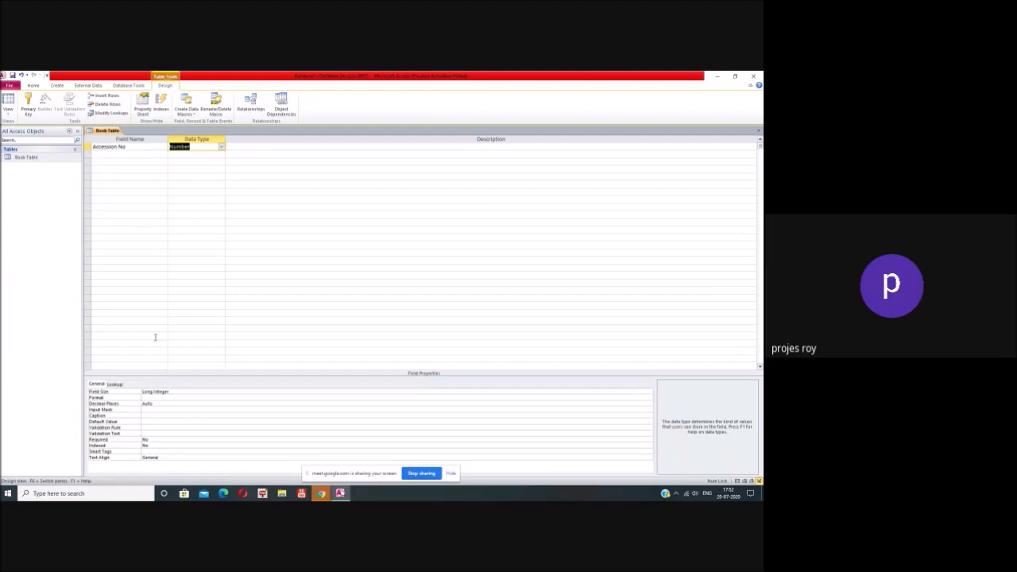
# Step: Add a Book Title Text field and select its 255 Field Size for replacing
pyautogui.click(127, 155)
pyautogui.write('Book Title')
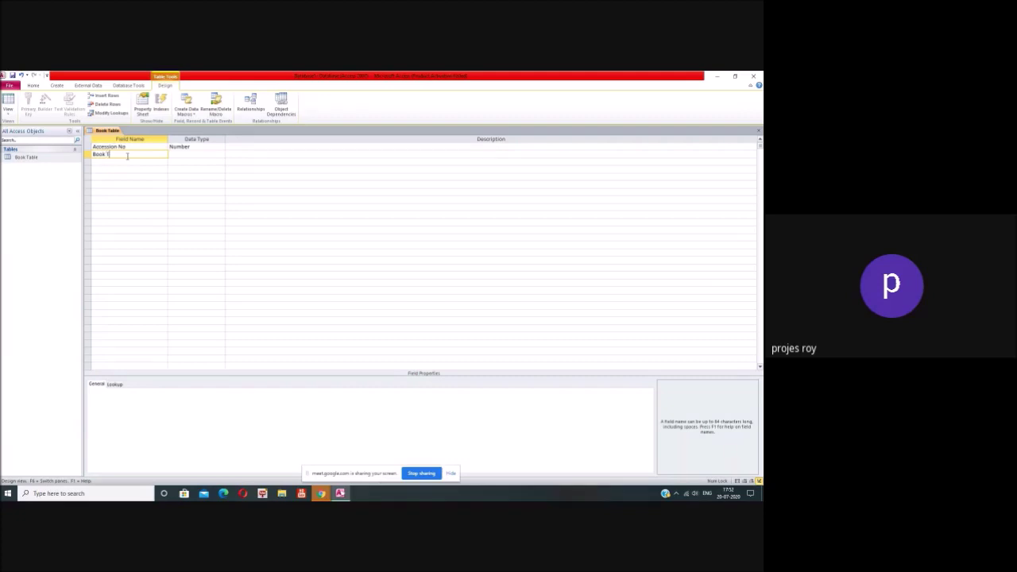
pyautogui.click(184, 154)
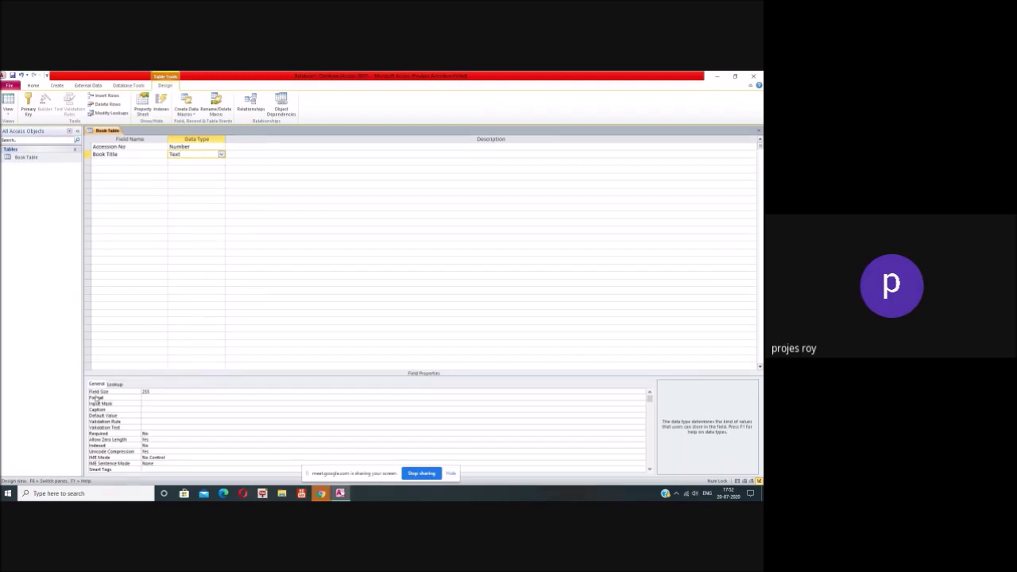
pyautogui.click(154, 391)
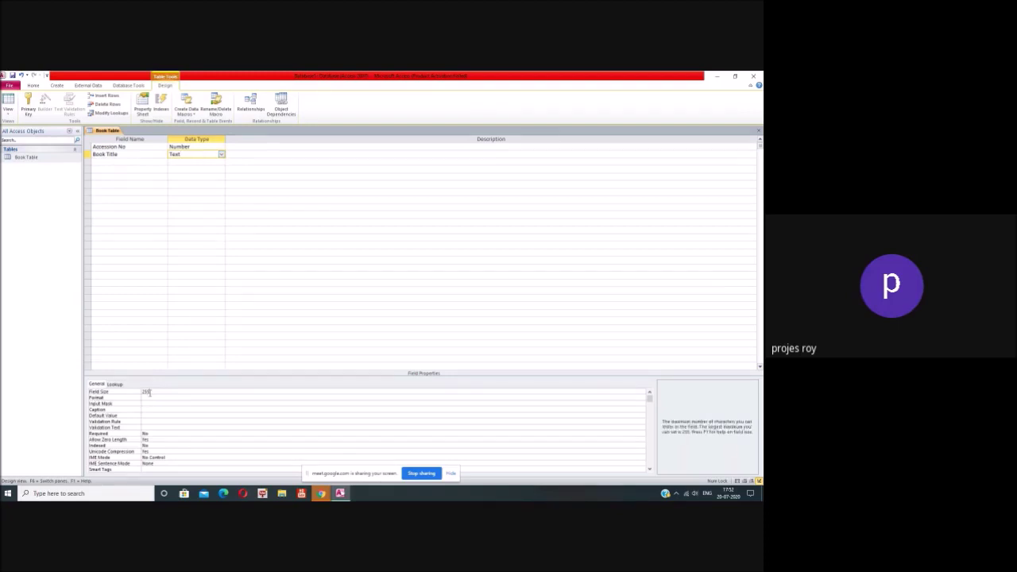
pyautogui.doubleClick(144, 392)
# Step: Change Book Title's field size from 255 to 100
pyautogui.press('BackSpace')
pyautogui.click(161, 400)
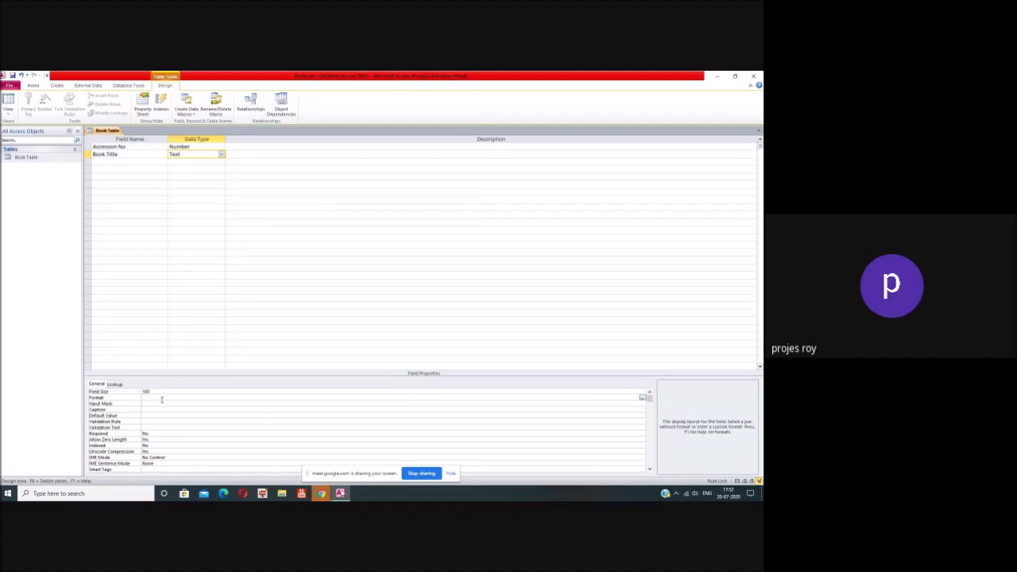
pyautogui.click(162, 405)
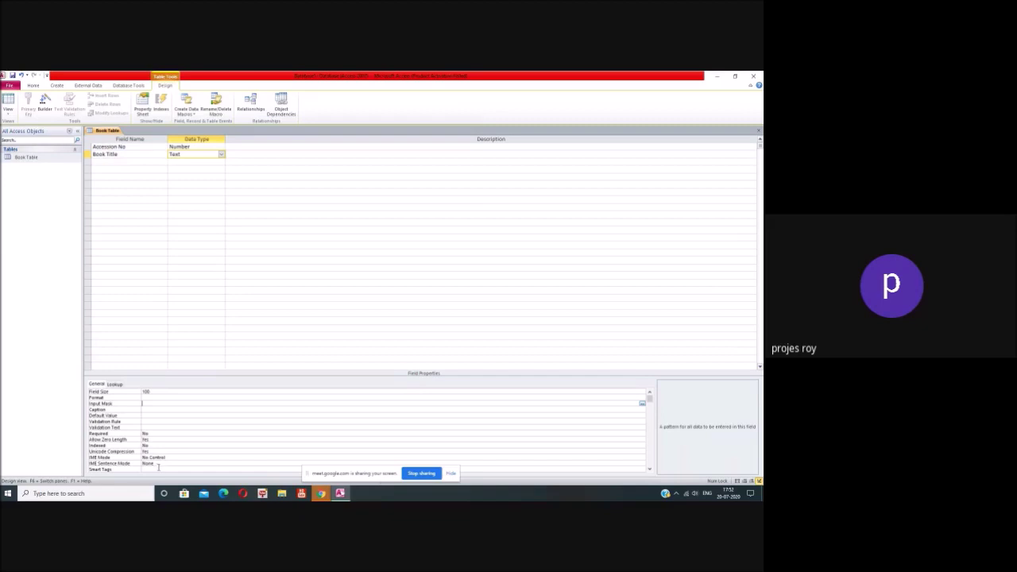
pyautogui.click(163, 446)
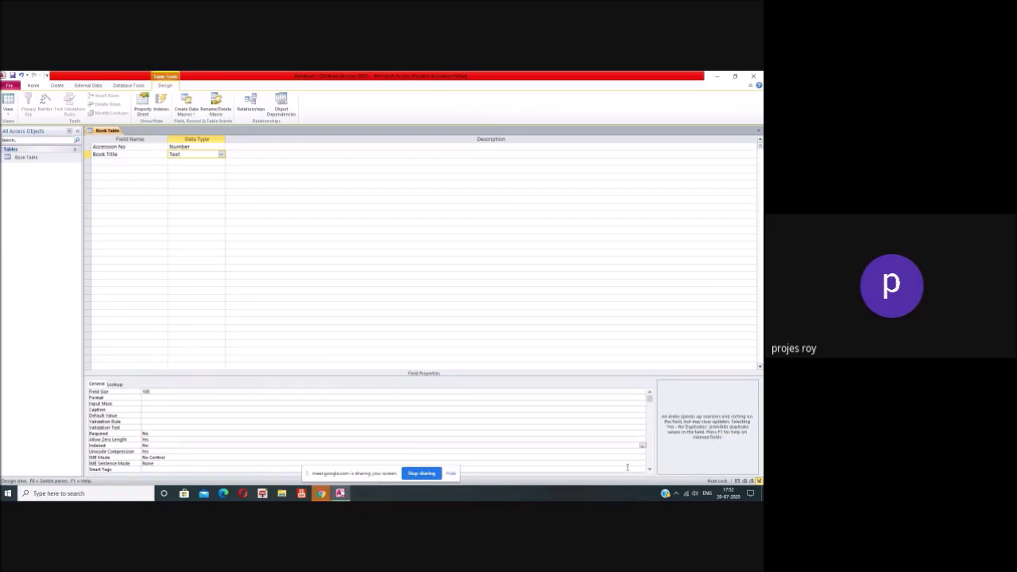
# Step: Set Book Title's Indexed property to Yes (Duplicates OK)
pyautogui.click(642, 446)
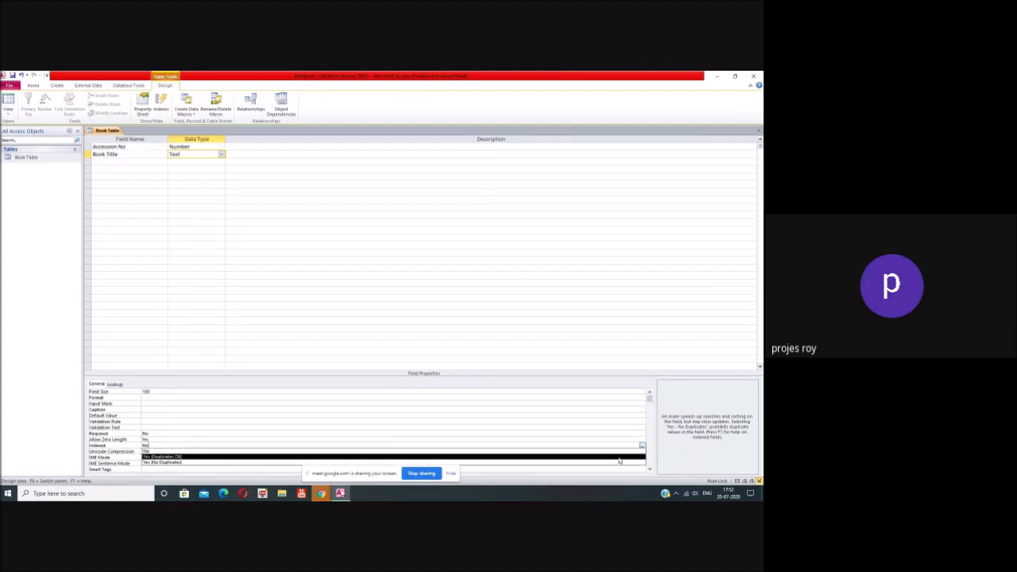
pyautogui.click(620, 458)
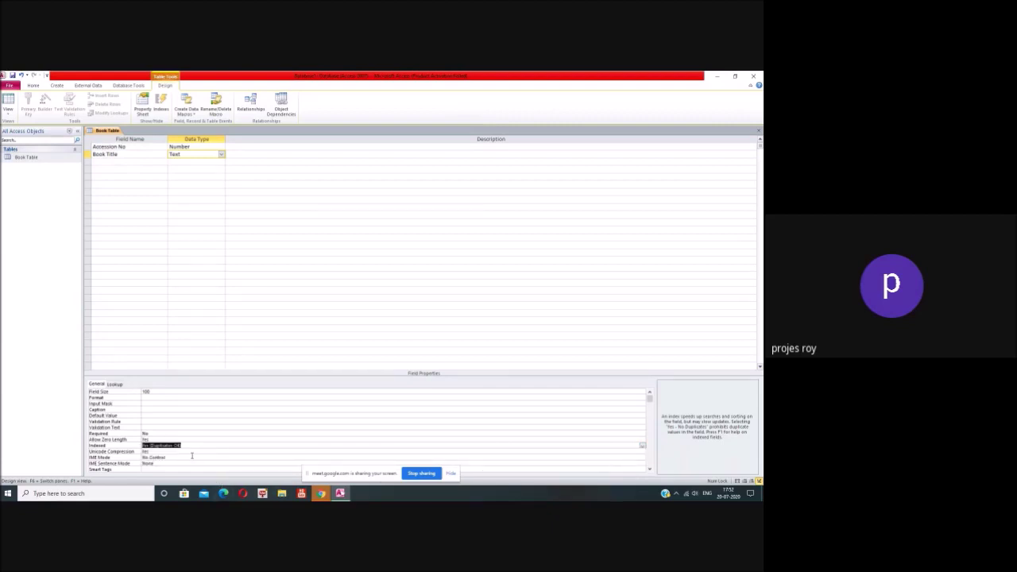
pyautogui.click(204, 147)
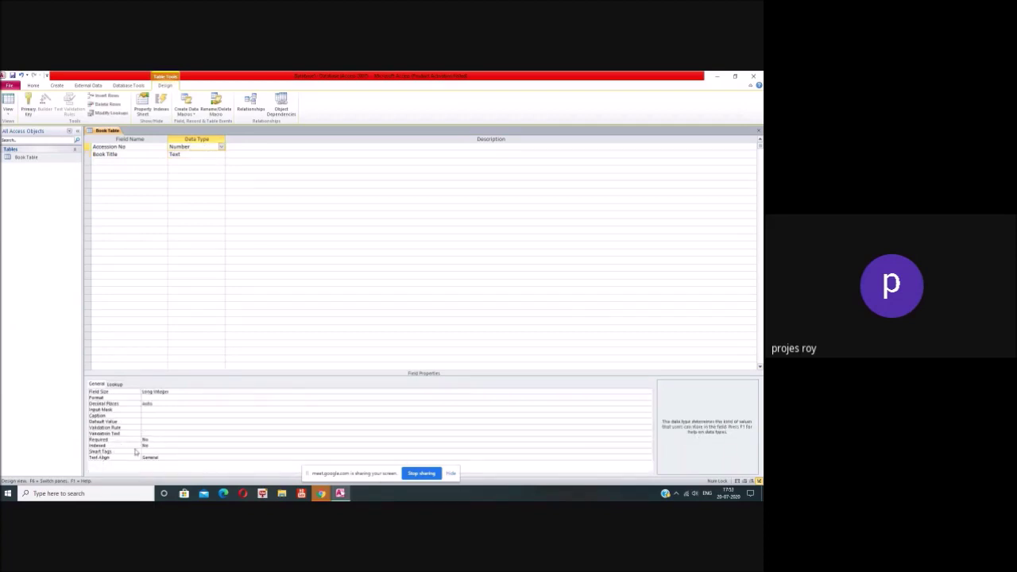
# Step: Set Accession No's Indexed property to Yes (No Duplicates)
pyautogui.click(624, 445)
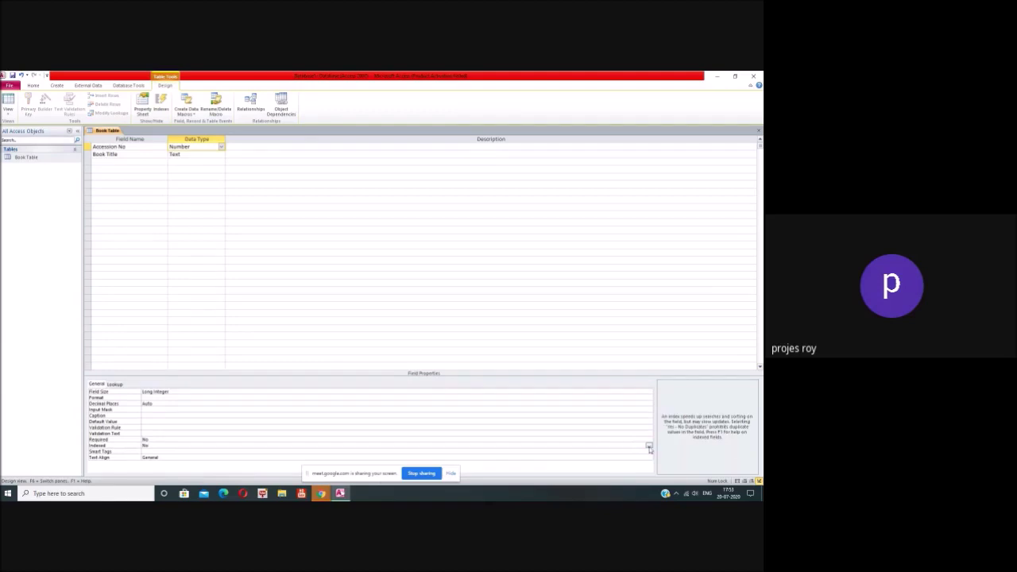
pyautogui.click(649, 448)
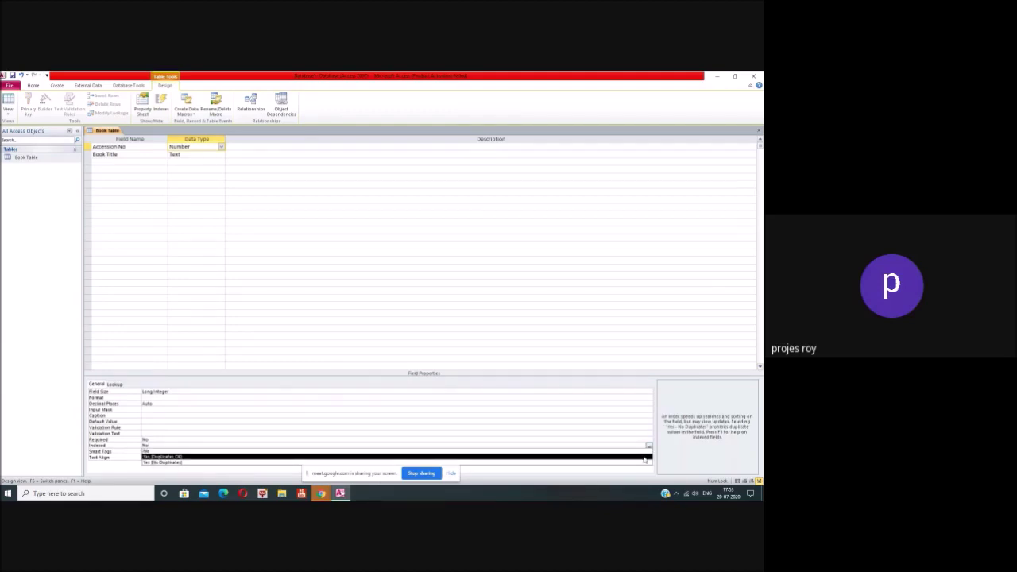
pyautogui.click(643, 464)
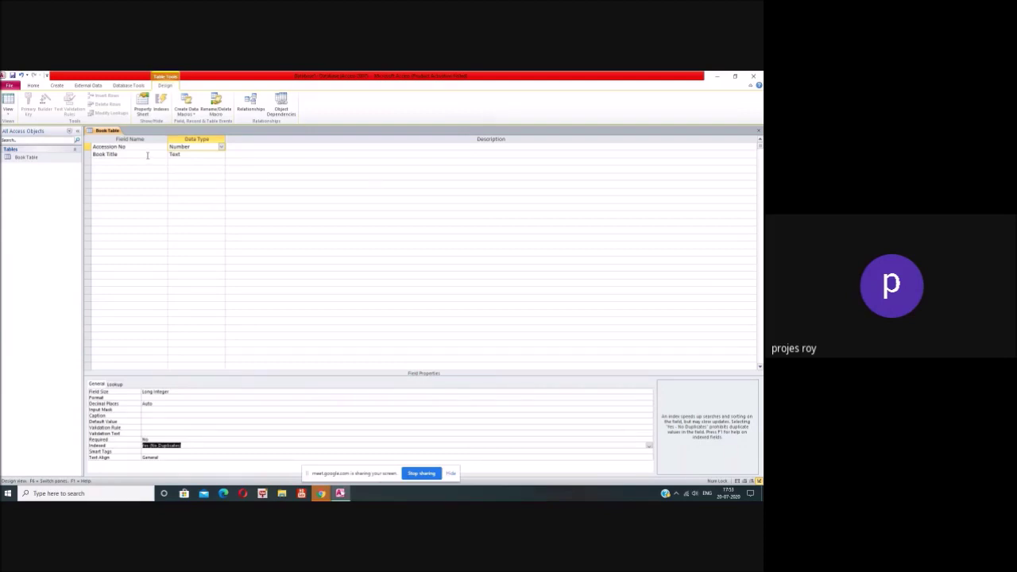
pyautogui.write('t')
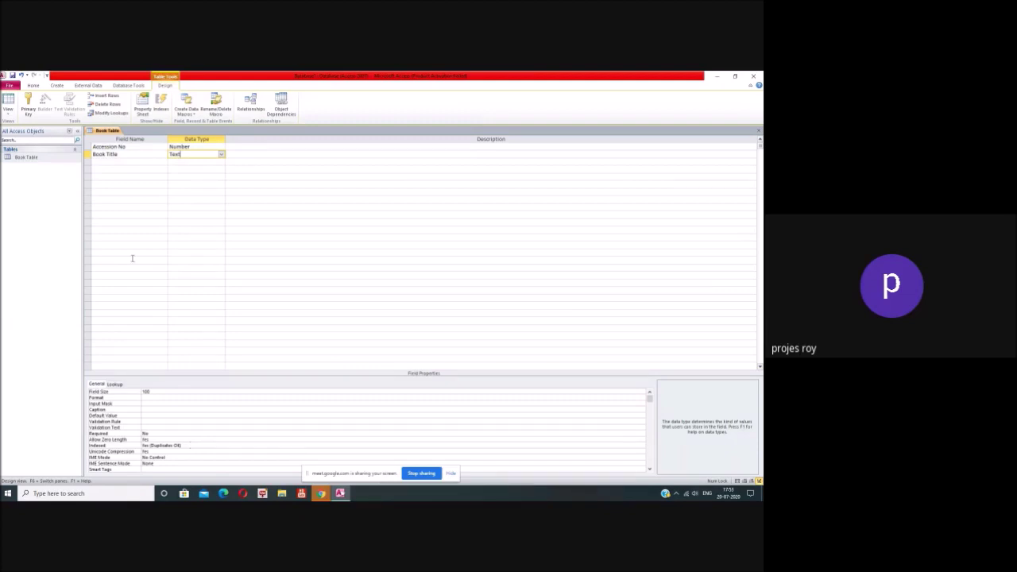
# Step: Add a third field named Author, corrected from 'Authors', as Text
pyautogui.click(115, 164)
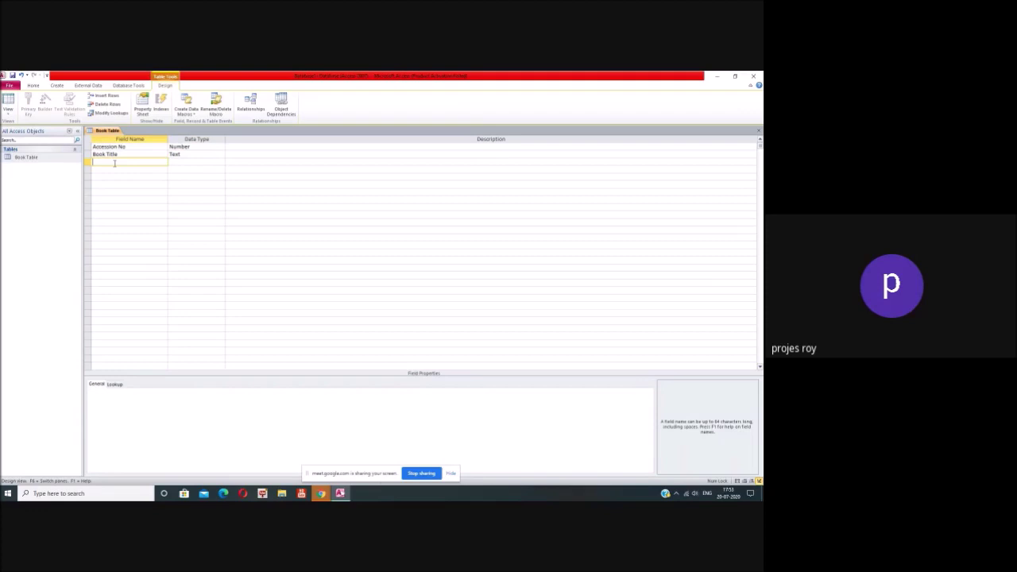
pyautogui.write('Authors')
pyautogui.click(188, 162)
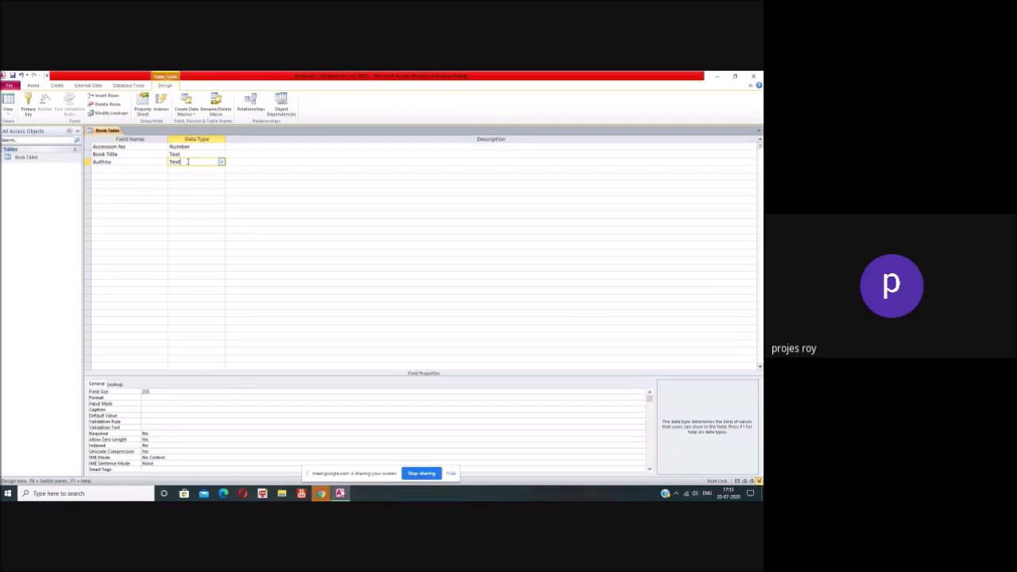
pyautogui.click(130, 159)
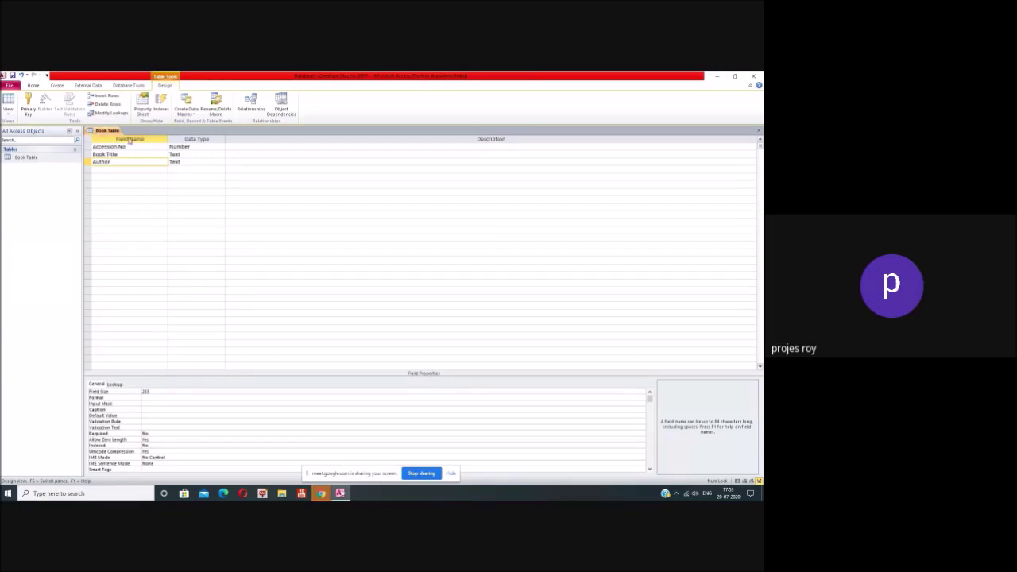
pyautogui.click(192, 161)
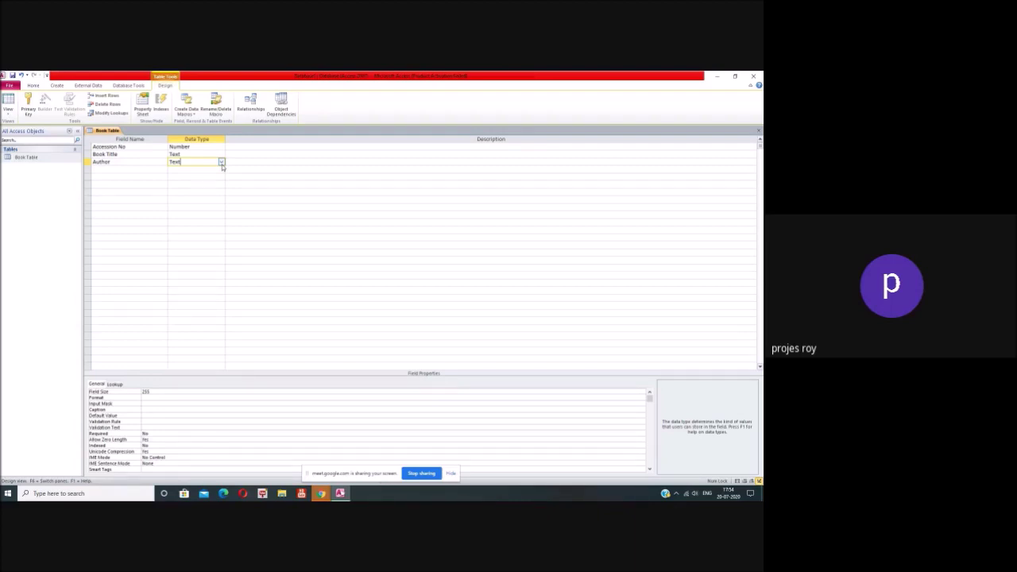
pyautogui.click(222, 163)
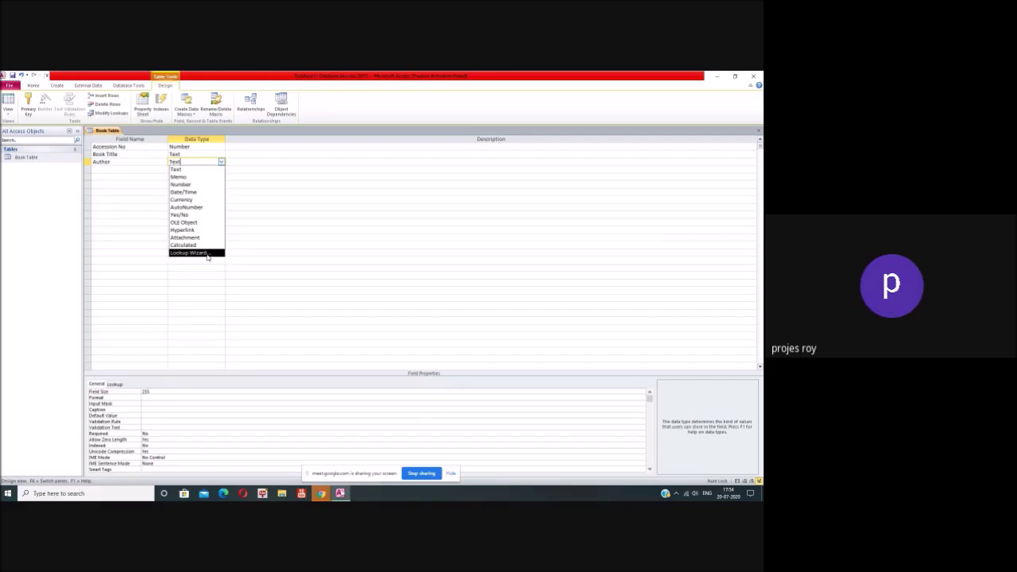
pyautogui.click(207, 253)
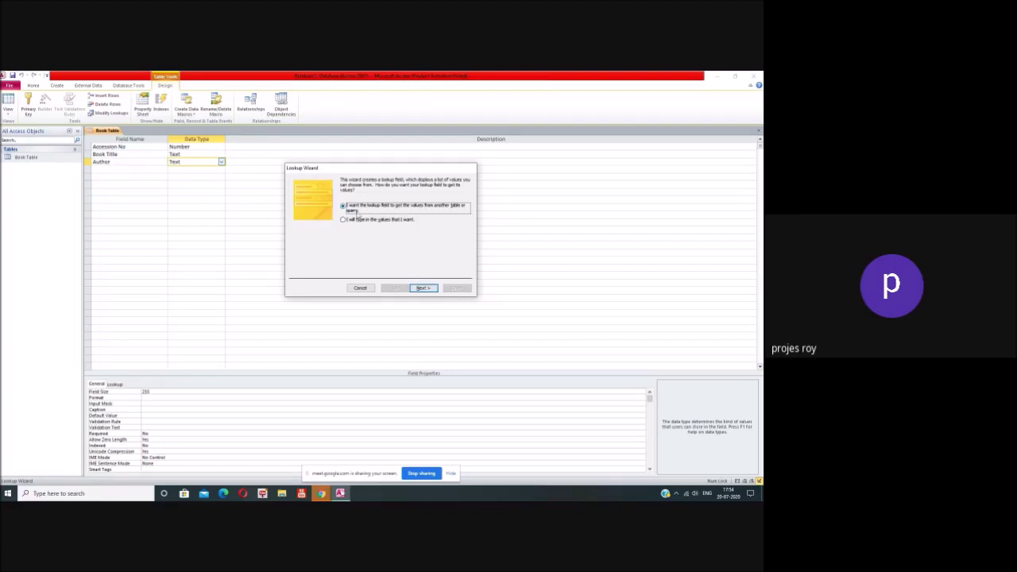
pyautogui.click(427, 288)
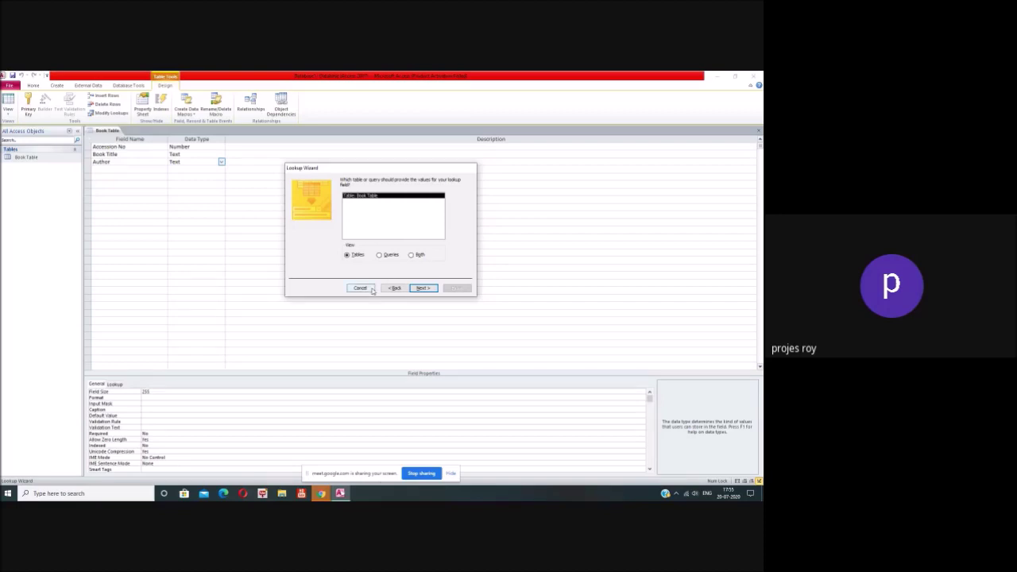
pyautogui.click(359, 287)
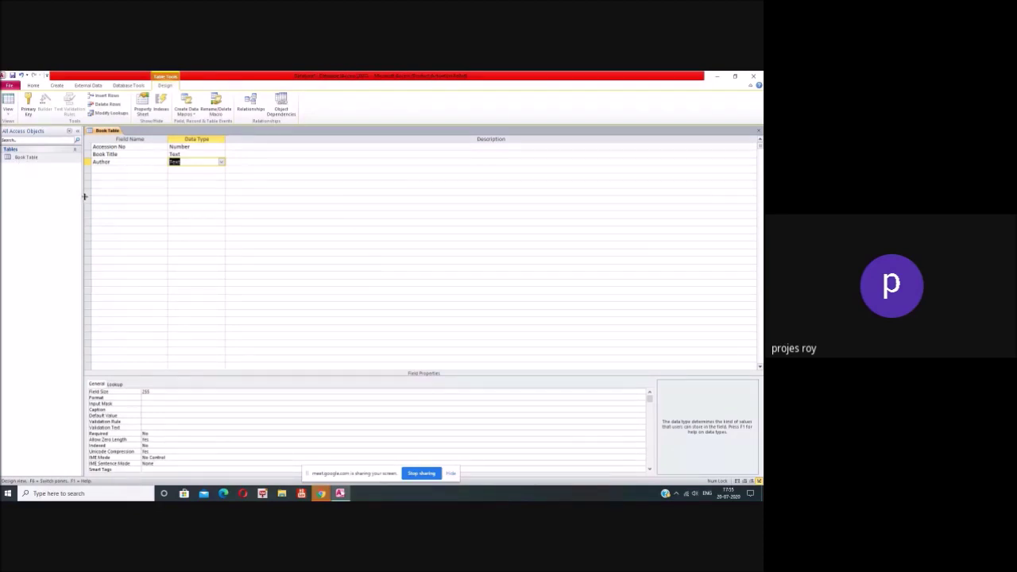
# Step: Create a new blank Table1, widen its new-field column and enter a sample name as a test record
pyautogui.click(57, 85)
pyautogui.click(39, 103)
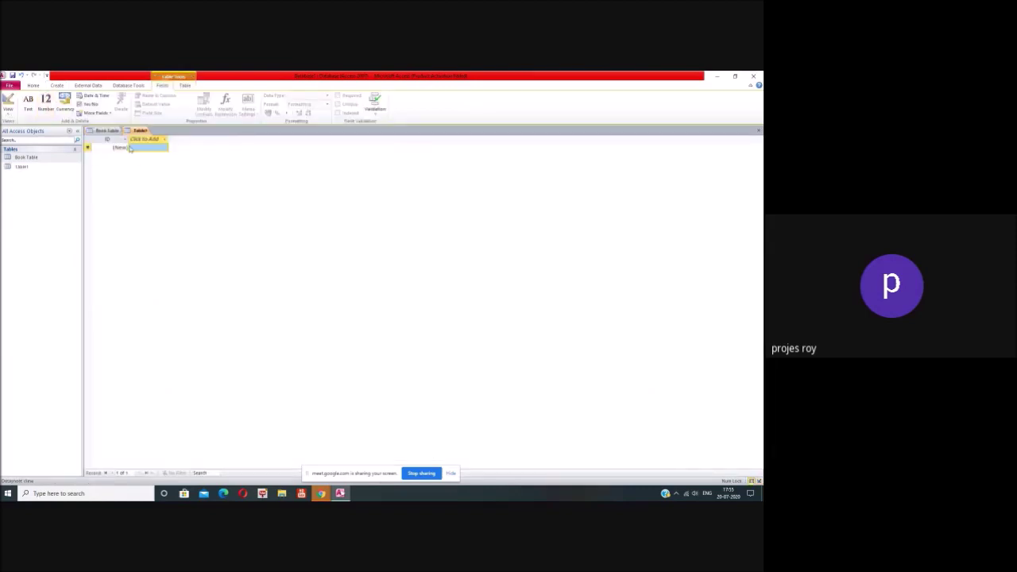
pyautogui.rightClick(125, 141)
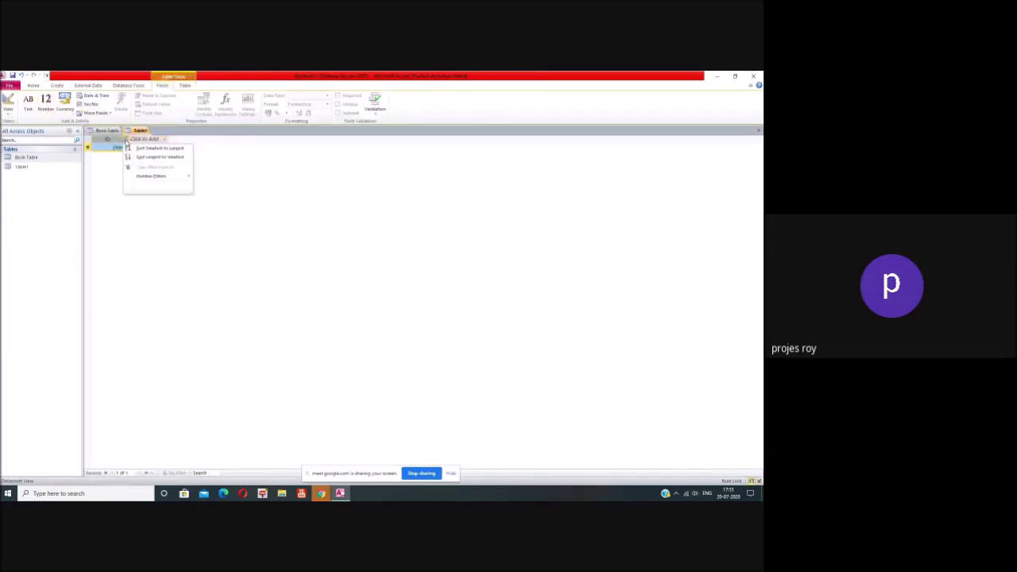
pyautogui.press('Escape')
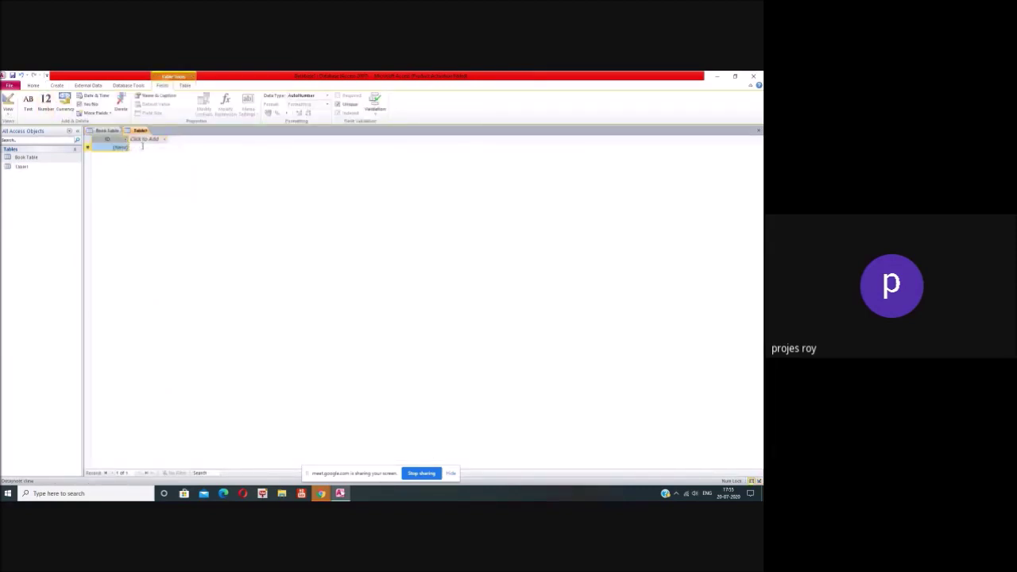
pyautogui.click(153, 145)
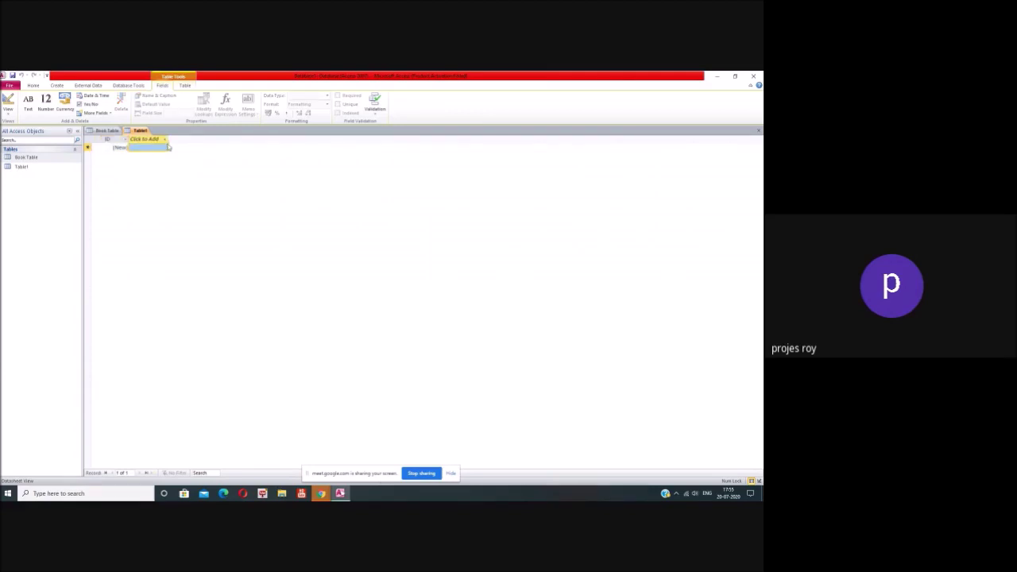
pyautogui.moveTo(168, 147); pyautogui.dragTo(211, 143)
pyautogui.click(120, 147)
pyautogui.click(184, 149)
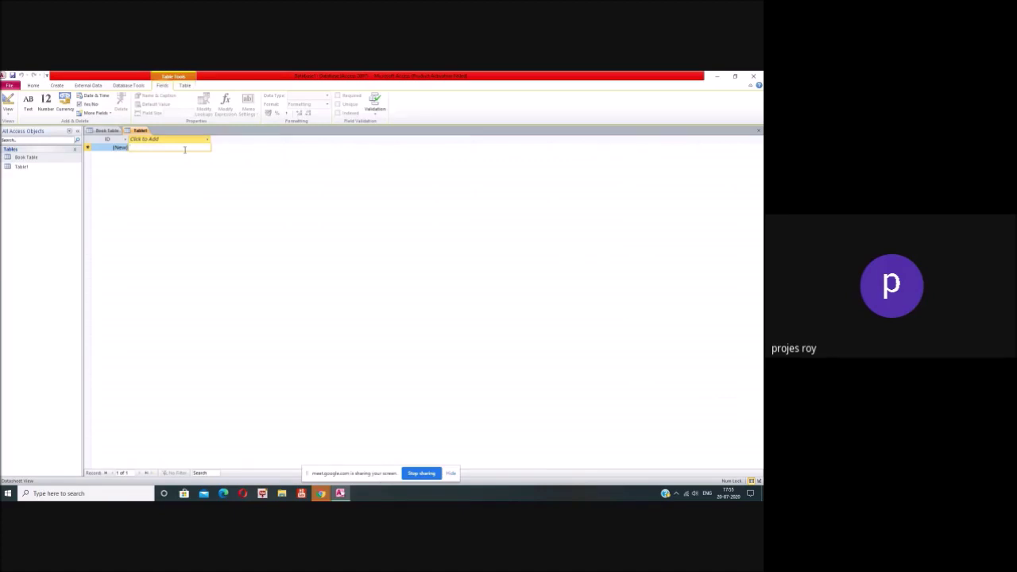
pyautogui.press('Return')
# Step: Look through Field1's sort options and the new-field data type lists without changing anything
pyautogui.click(162, 148)
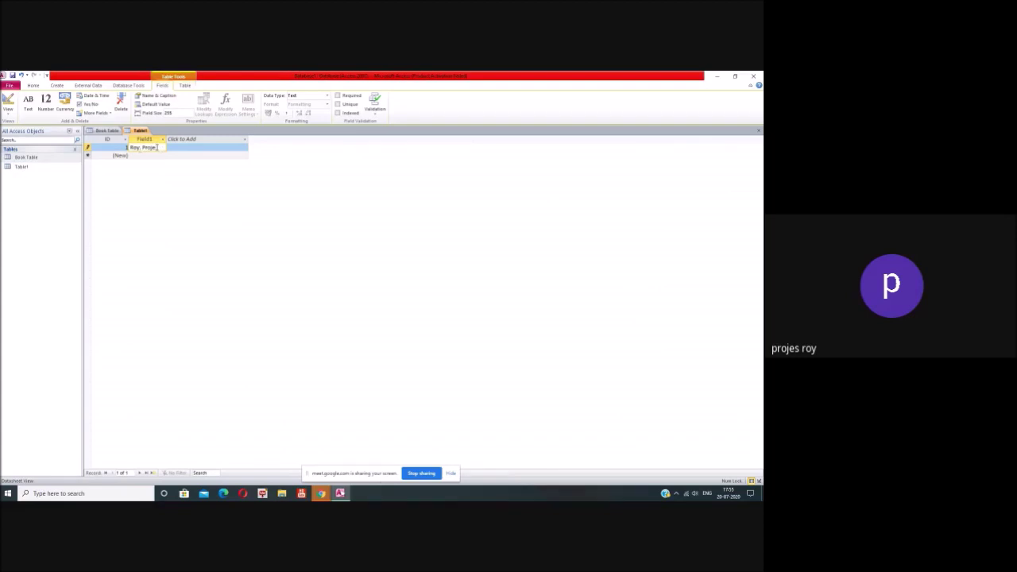
pyautogui.click(179, 146)
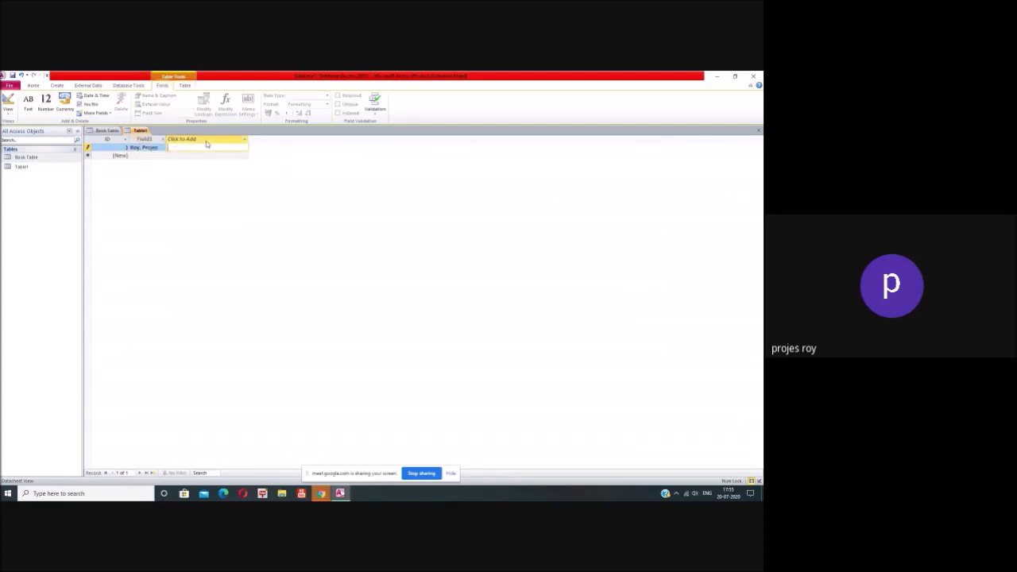
pyautogui.click(162, 141)
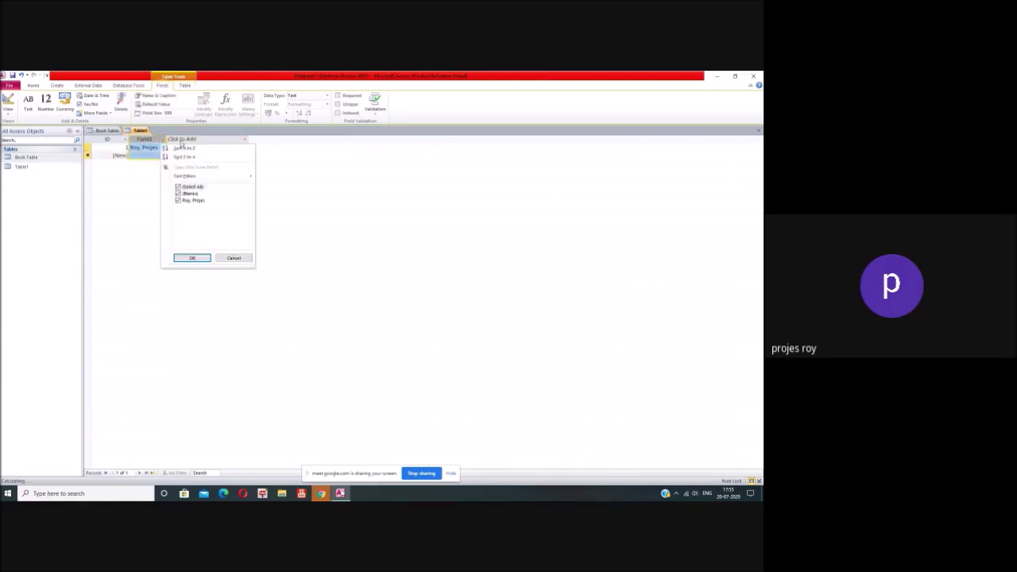
pyautogui.click(193, 143)
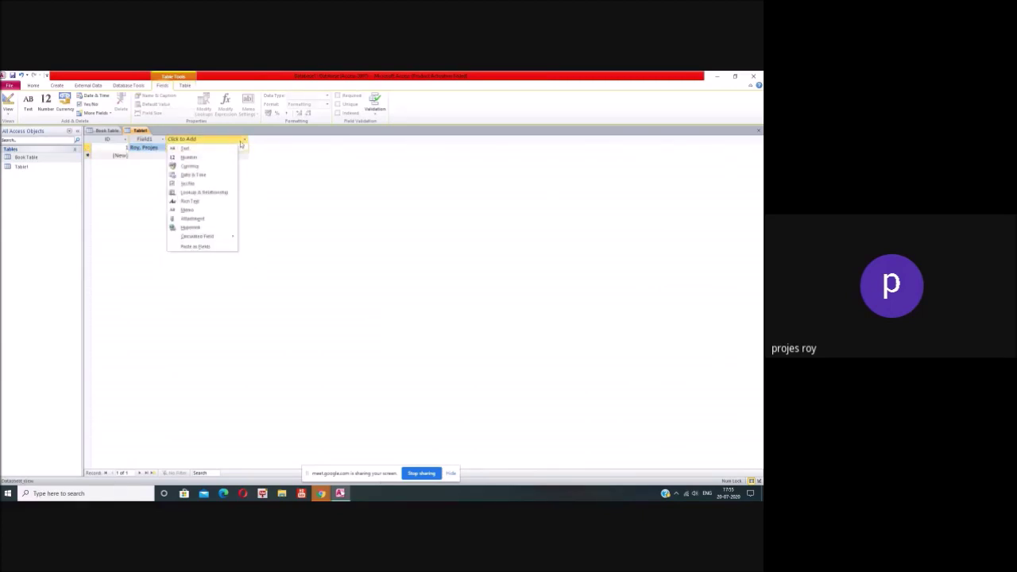
pyautogui.click(152, 165)
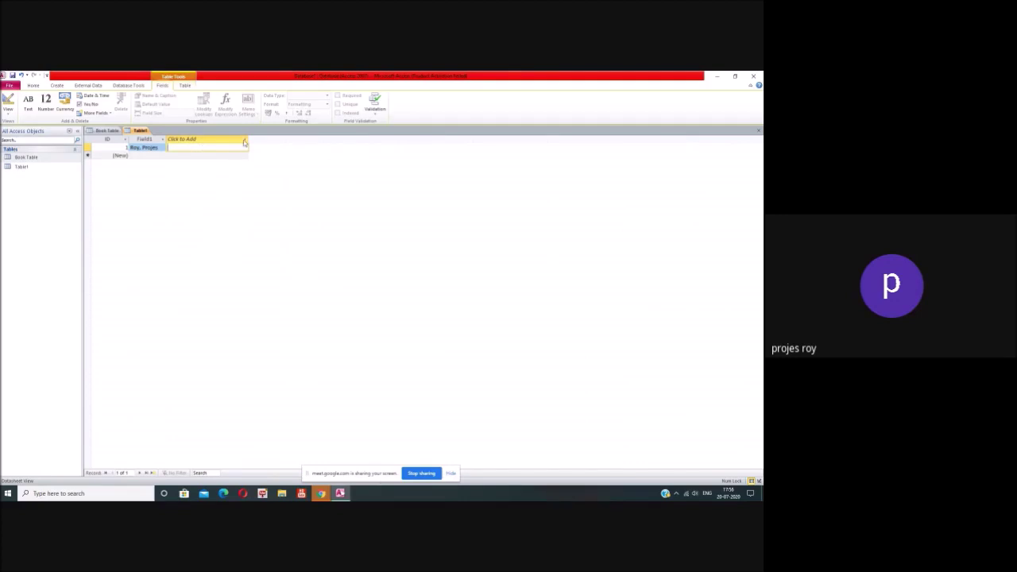
pyautogui.click(244, 142)
pyautogui.click(110, 164)
# Step: Clear the sample name from Field1 and delete the test record, confirming with Yes
pyautogui.click(127, 147)
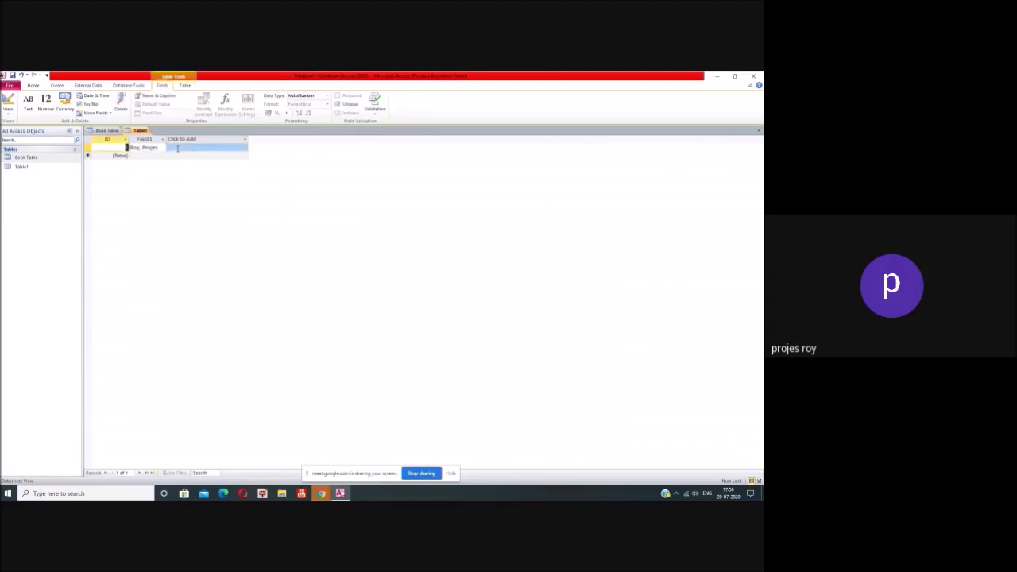
pyautogui.doubleClick(148, 146)
pyautogui.press('Delete')
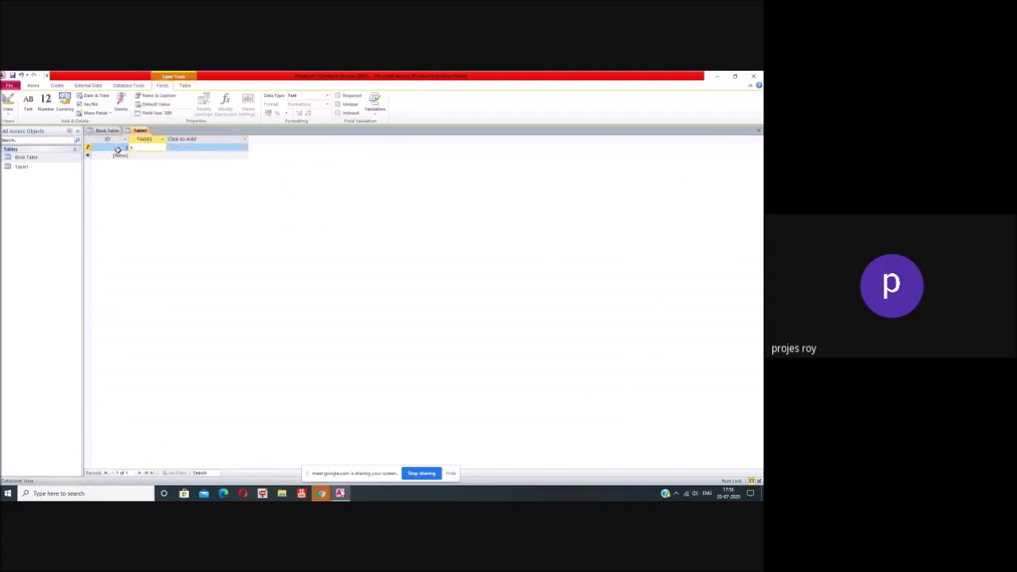
pyautogui.rightClick(88, 148)
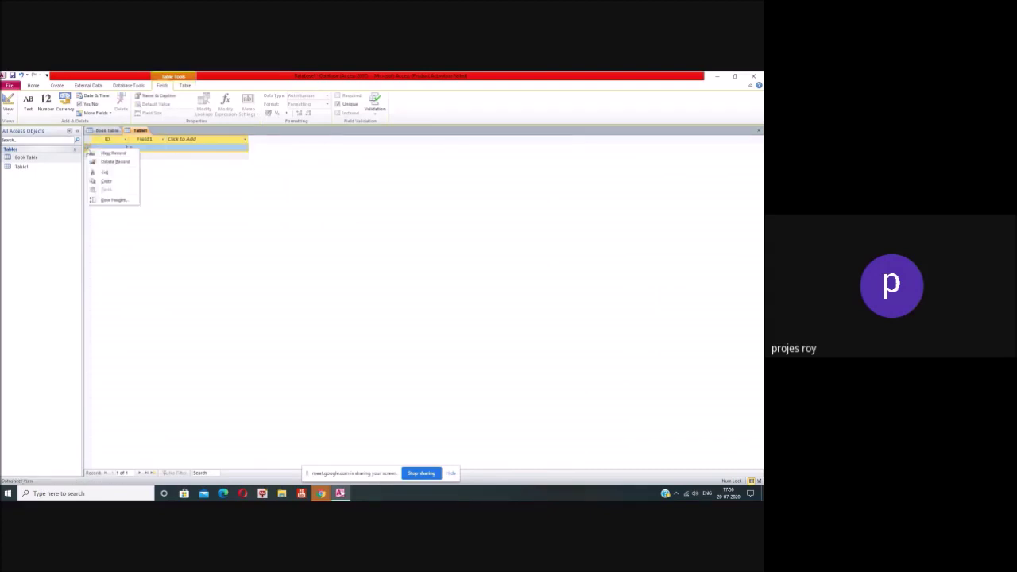
pyautogui.click(109, 162)
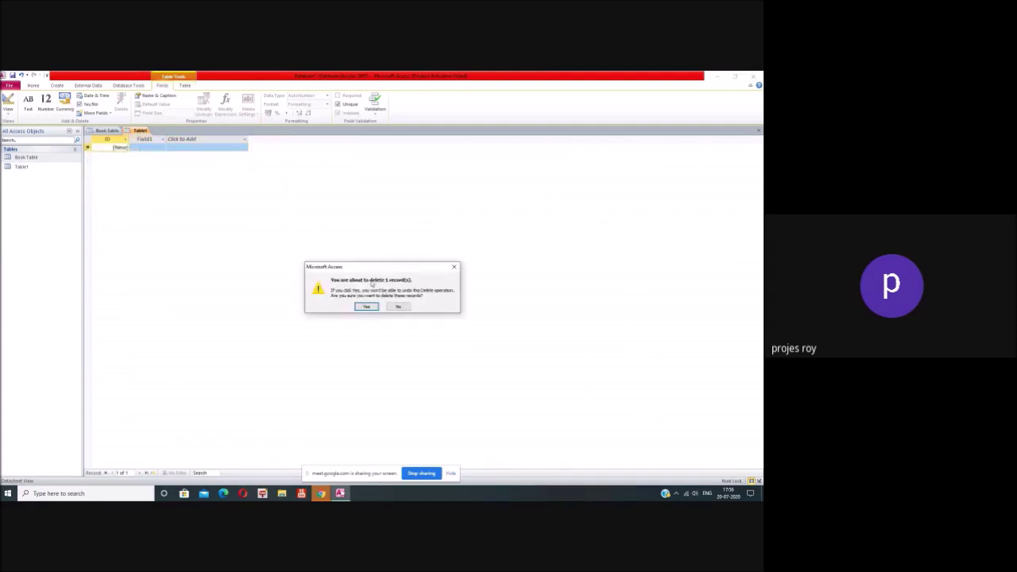
pyautogui.click(367, 306)
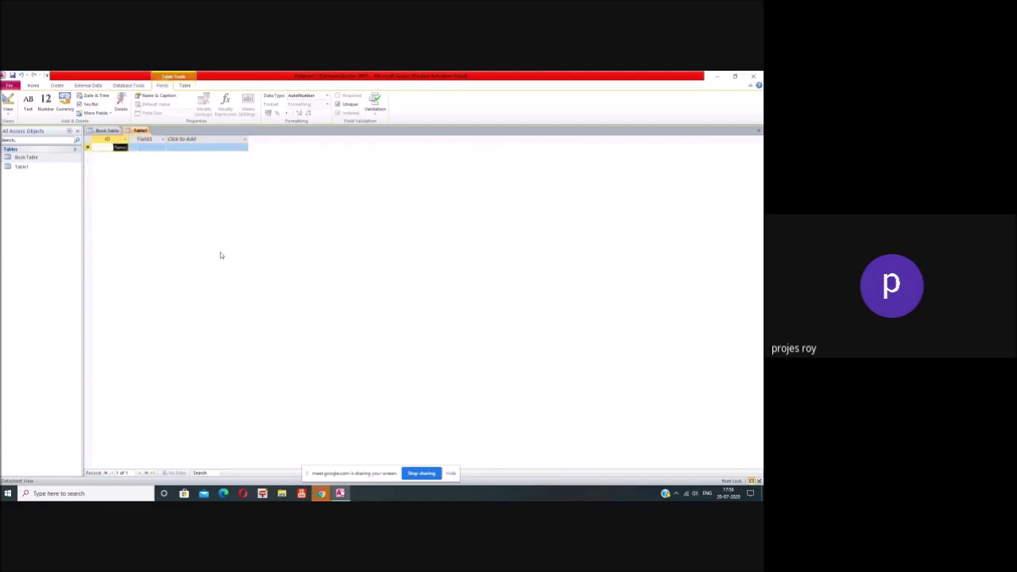
pyautogui.click(30, 167)
# Step: Open Table1 in Design View and save it as Author Control
pyautogui.rightClick(30, 167)
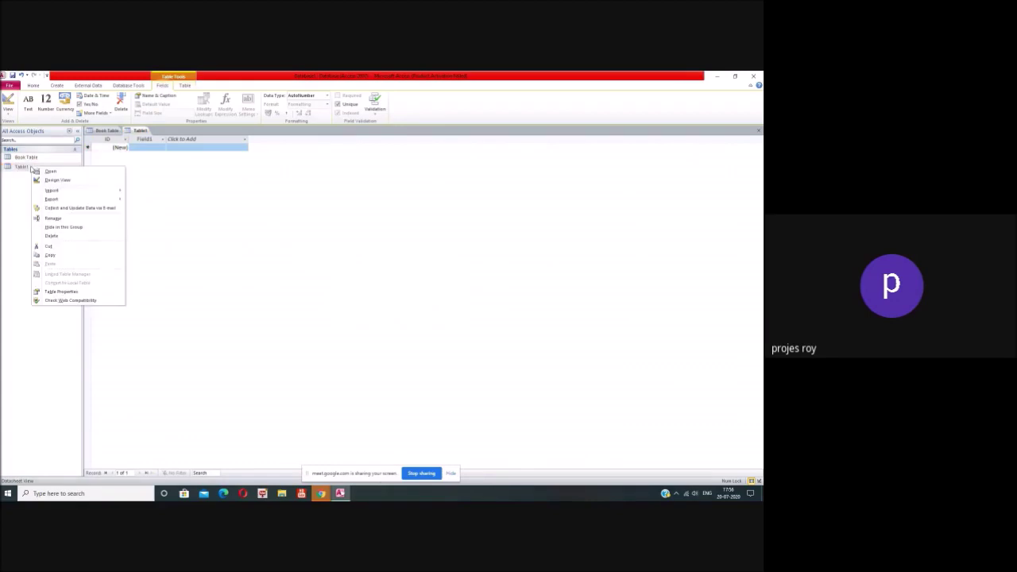
pyautogui.click(61, 181)
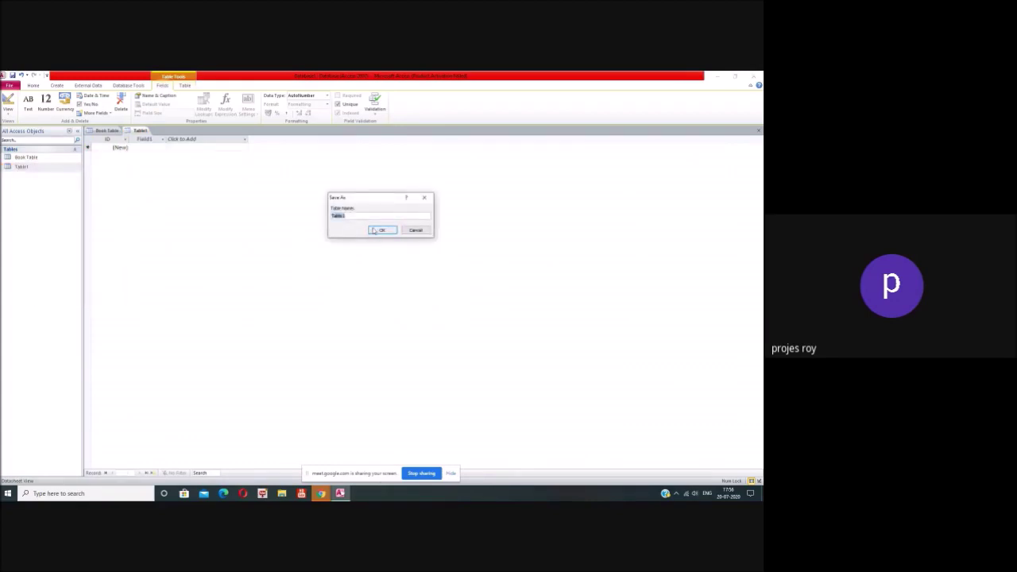
pyautogui.write('Author Dontrol')
pyautogui.click(384, 231)
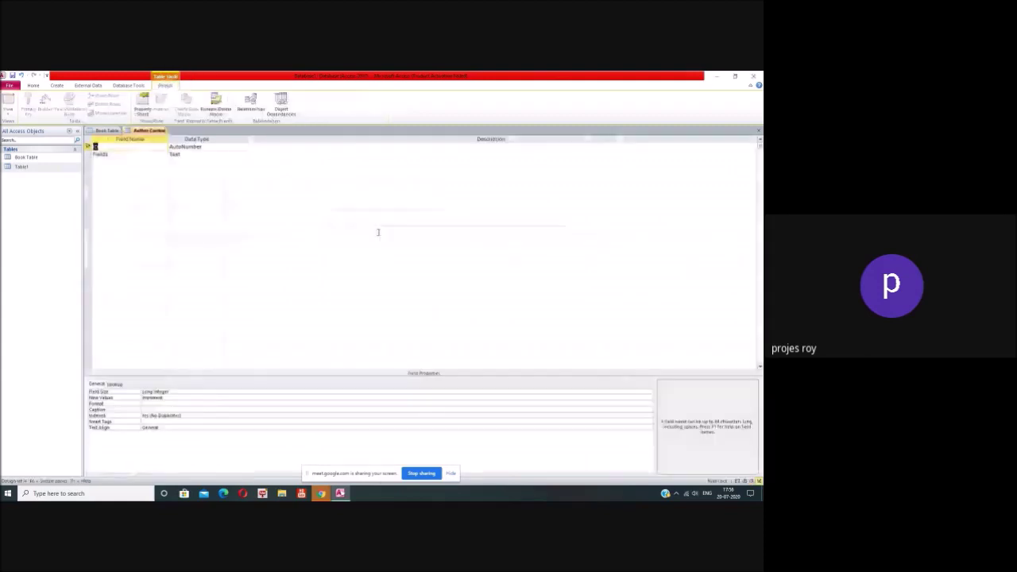
# Step: Name the second field 'Author Name' as Text, past the reserved-word warning, keeping ID as AutoNumber
pyautogui.click(99, 153)
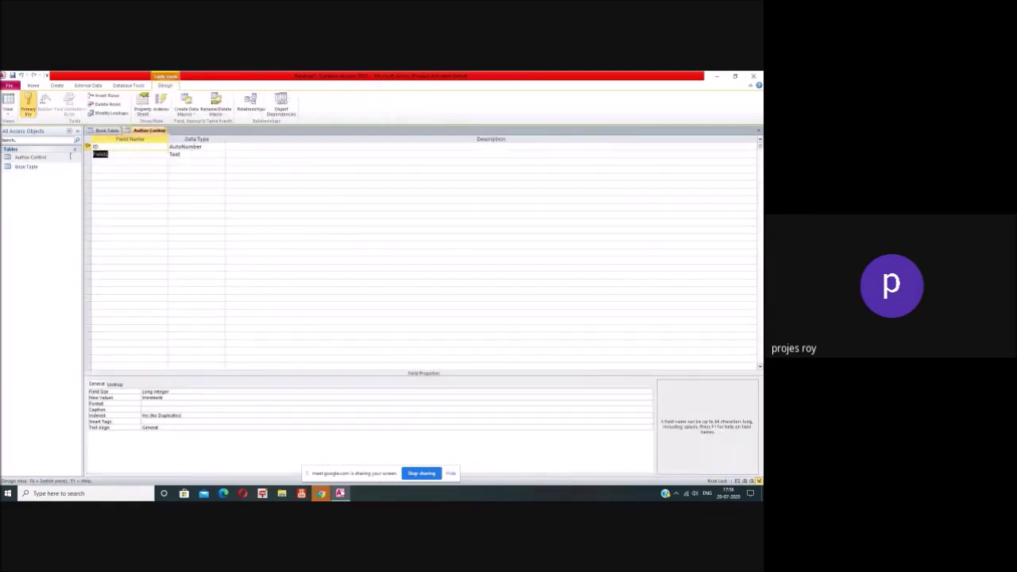
pyautogui.write('Name')
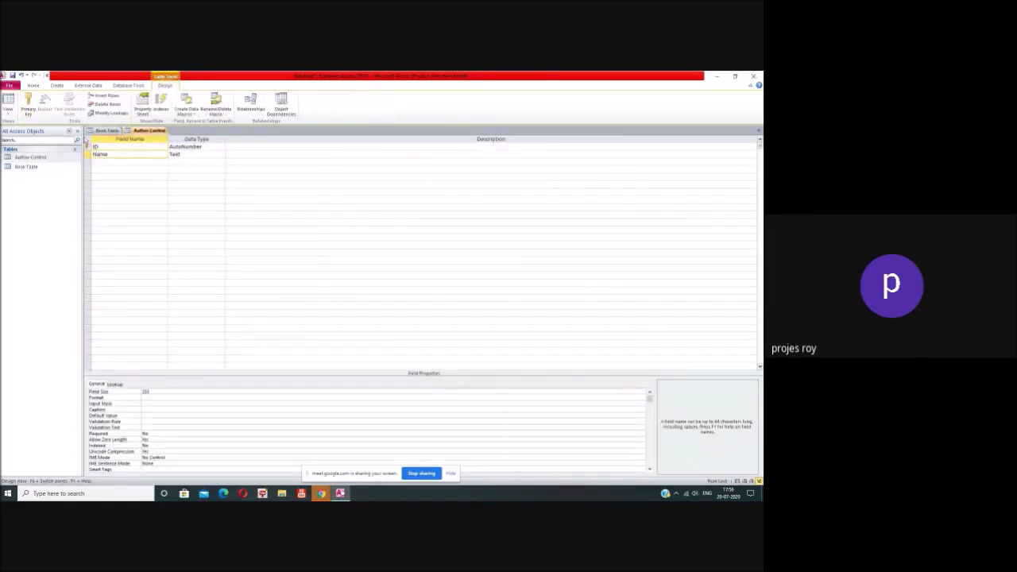
pyautogui.click(177, 147)
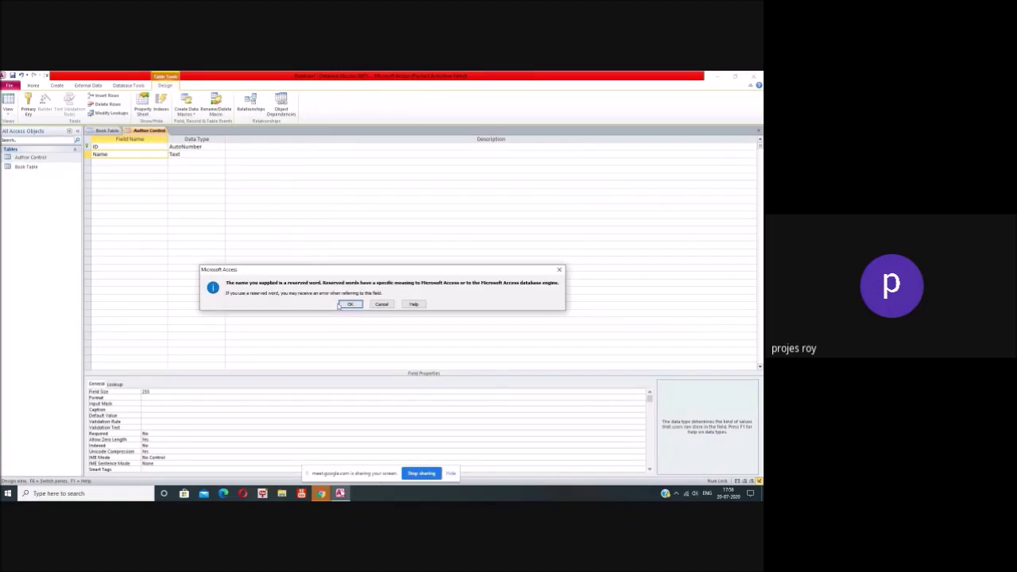
pyautogui.click(349, 304)
pyautogui.click(129, 155)
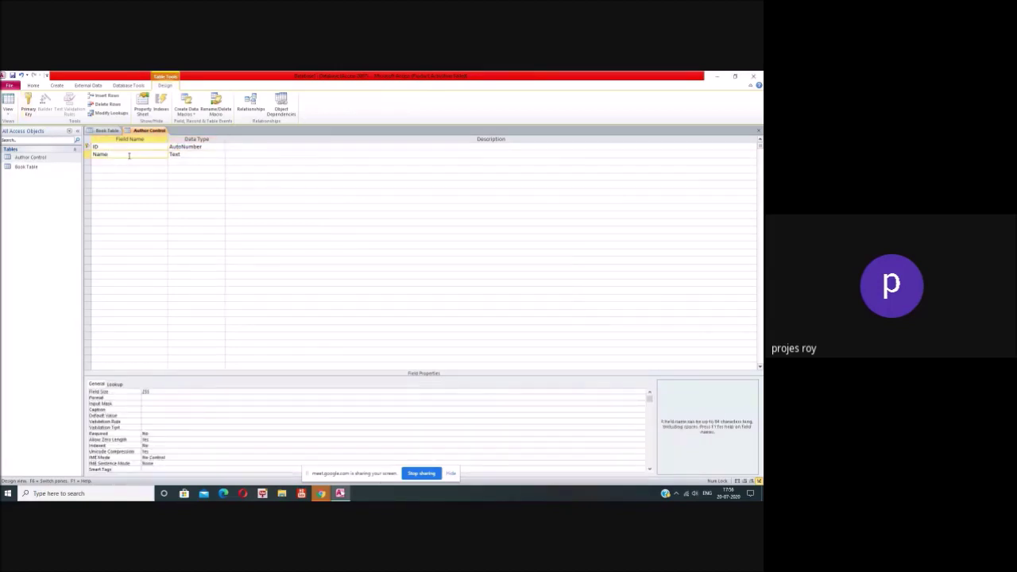
pyautogui.doubleClick(132, 153)
pyautogui.write('Author')
pyautogui.click(210, 146)
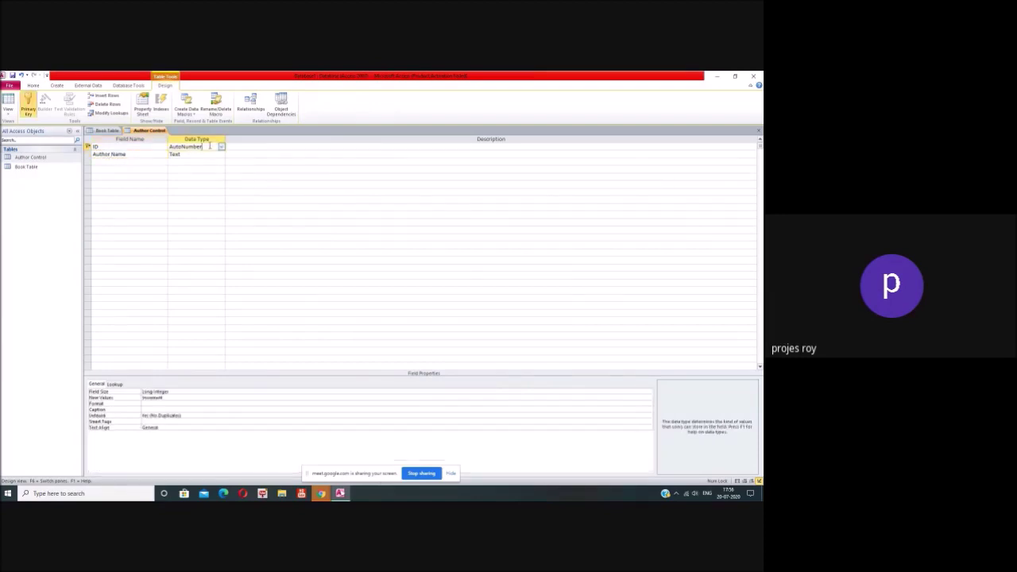
pyautogui.click(221, 148)
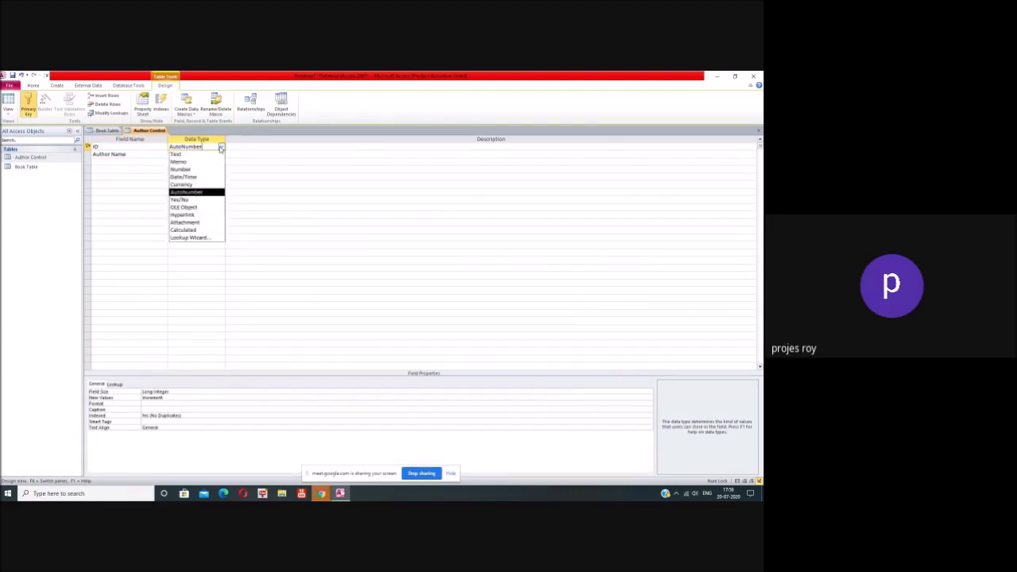
pyautogui.click(208, 155)
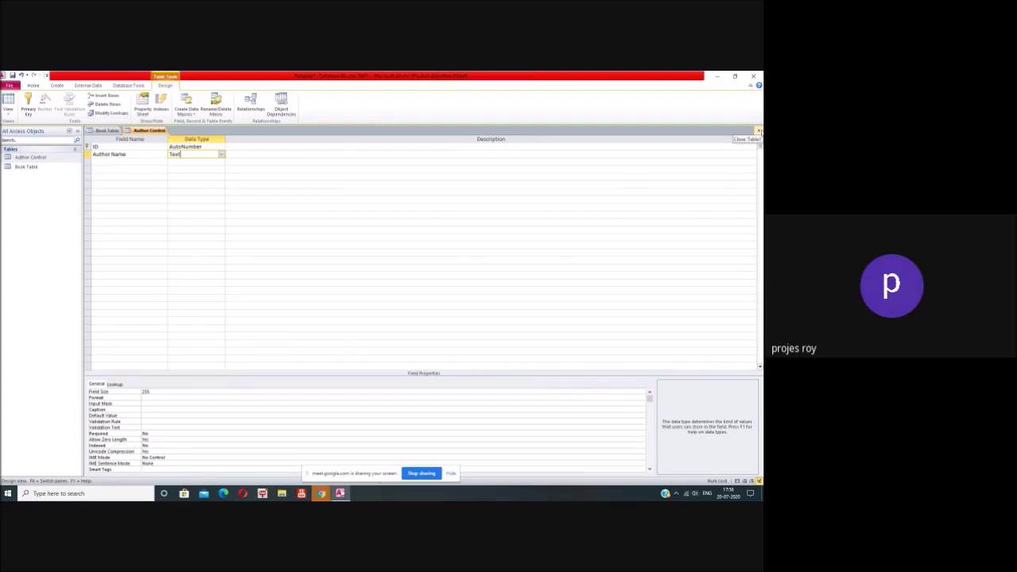
# Step: Save and close Author Control, and start an Author lookup in Book Table sourced from Author Control
pyautogui.click(760, 131)
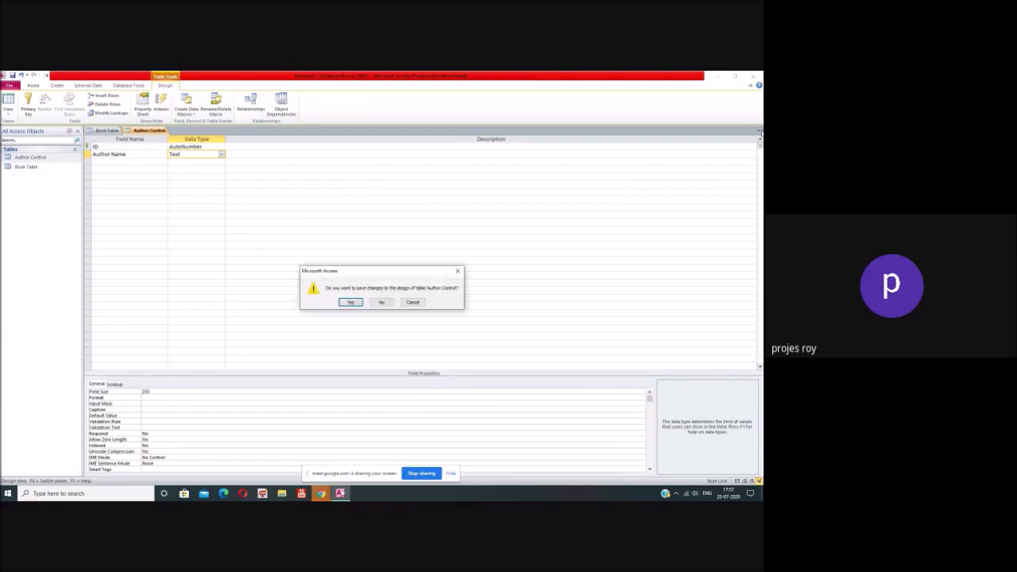
pyautogui.click(352, 302)
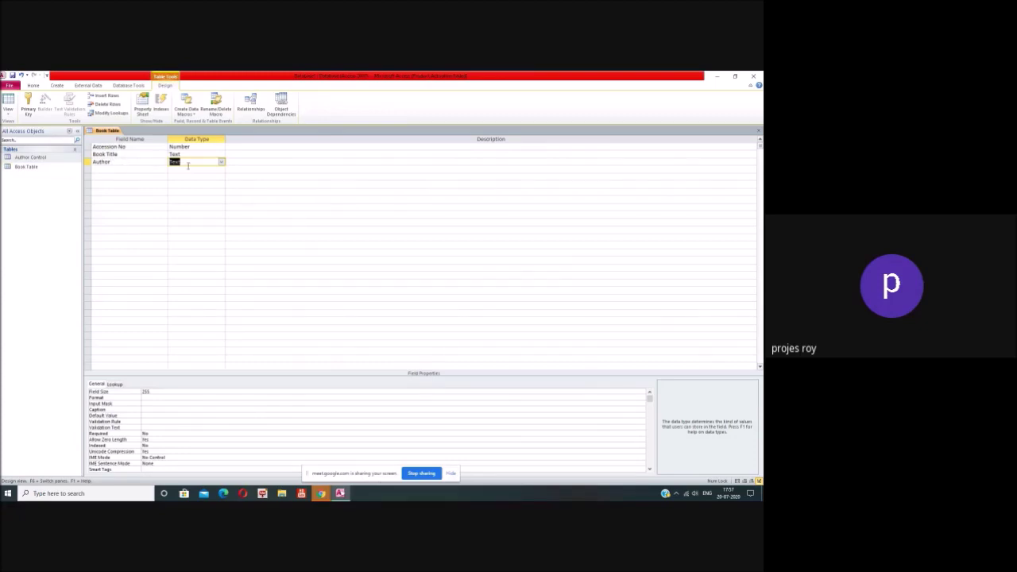
pyautogui.click(221, 162)
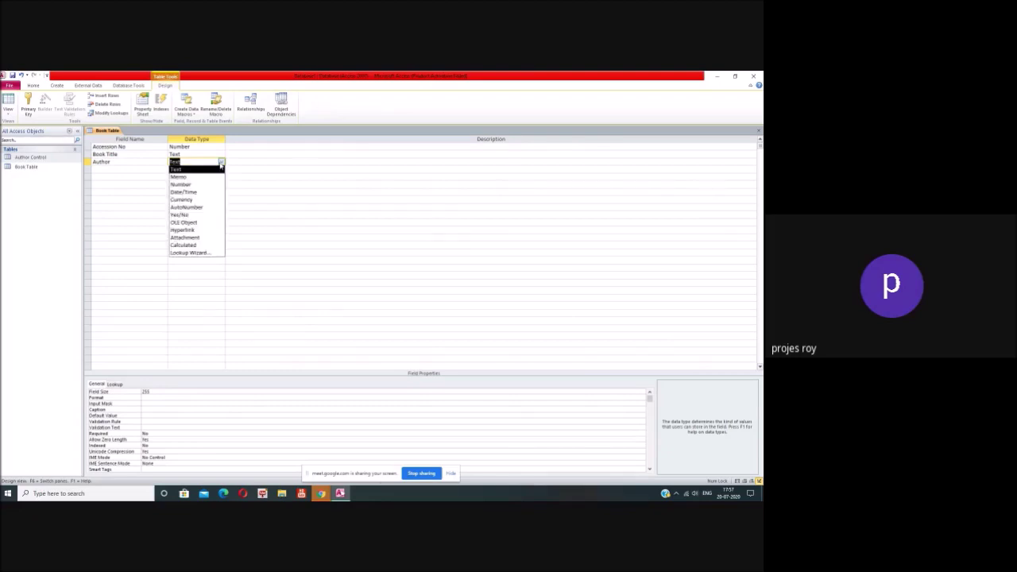
pyautogui.click(209, 253)
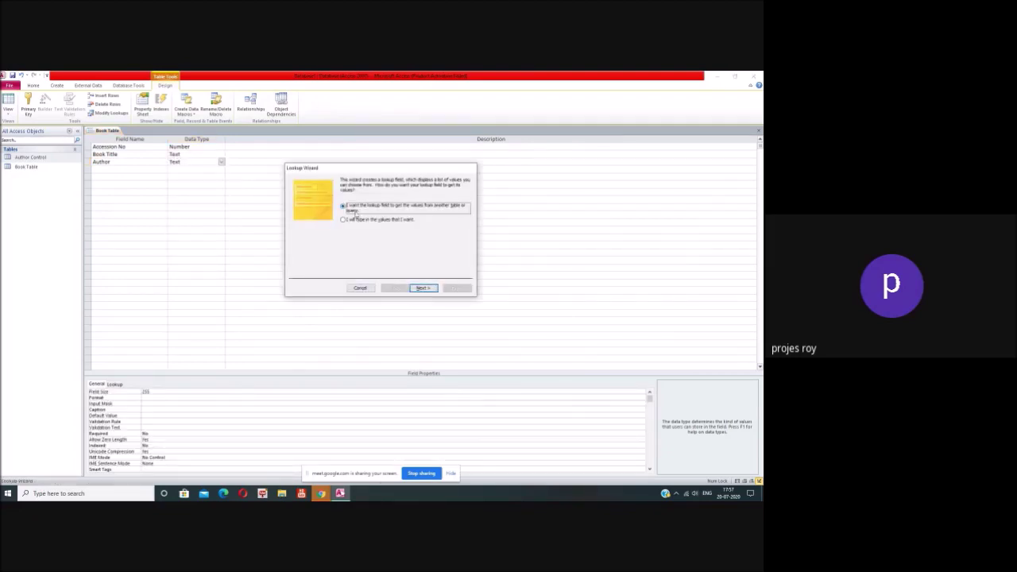
pyautogui.click(423, 288)
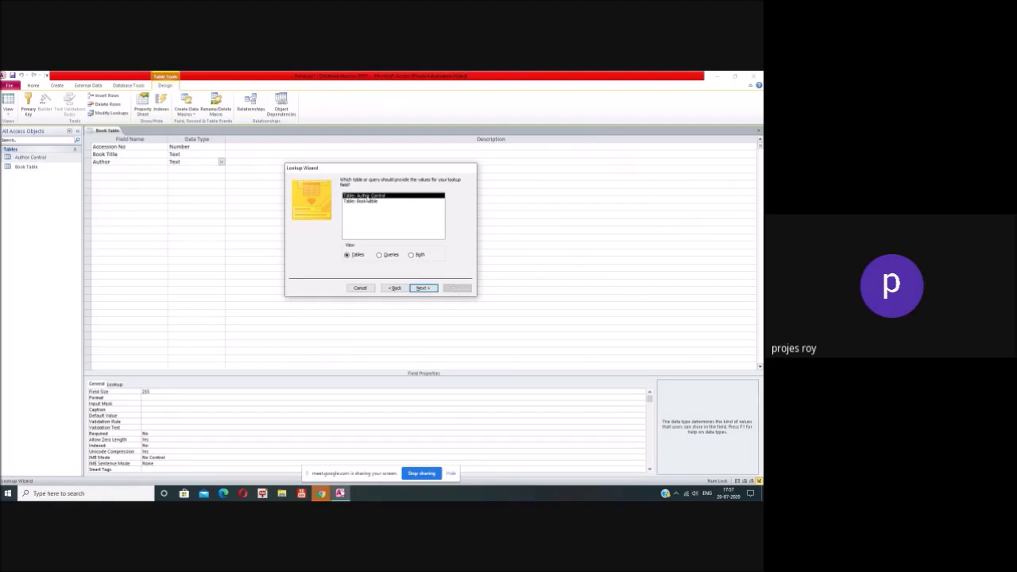
pyautogui.click(424, 289)
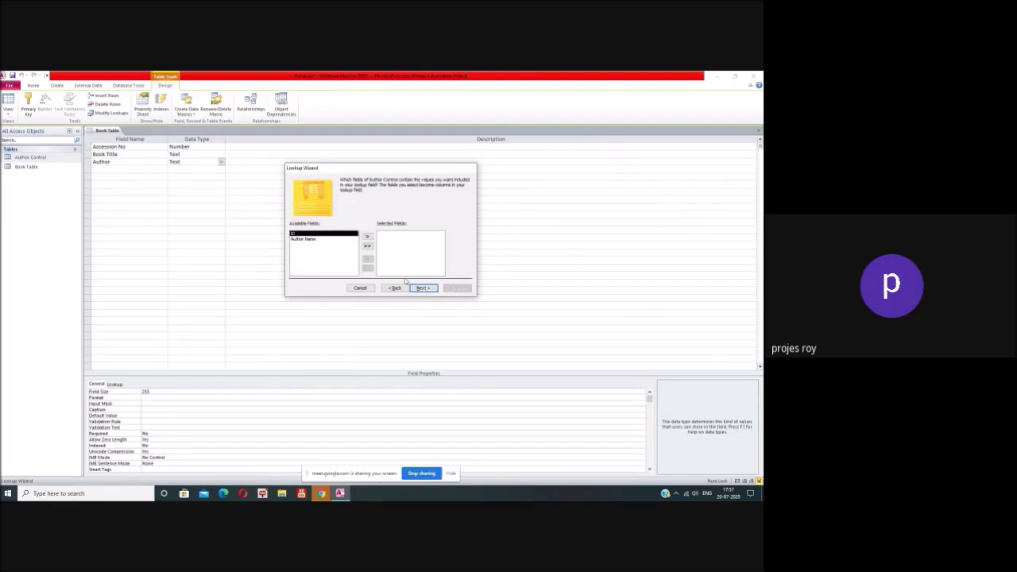
# Step: Use Author Name as the lookup column sorted by Author Name, finish, and save Book Table
pyautogui.click(368, 238)
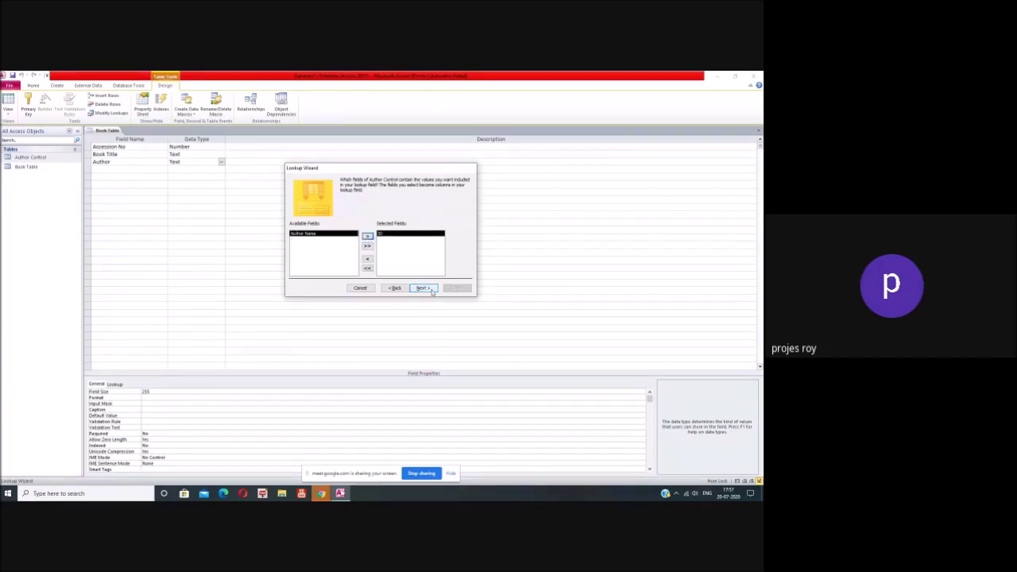
pyautogui.click(367, 258)
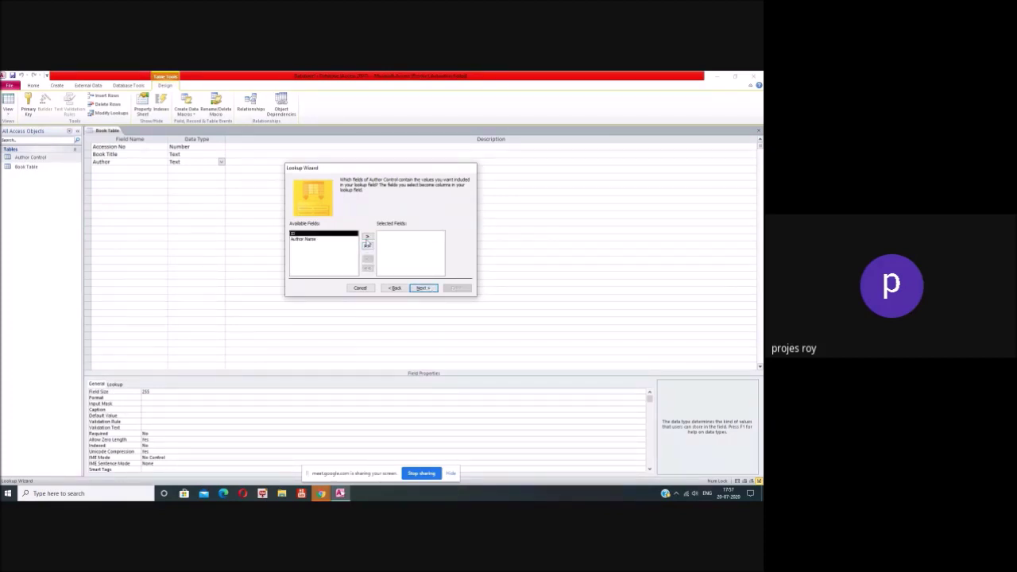
pyautogui.click(367, 236)
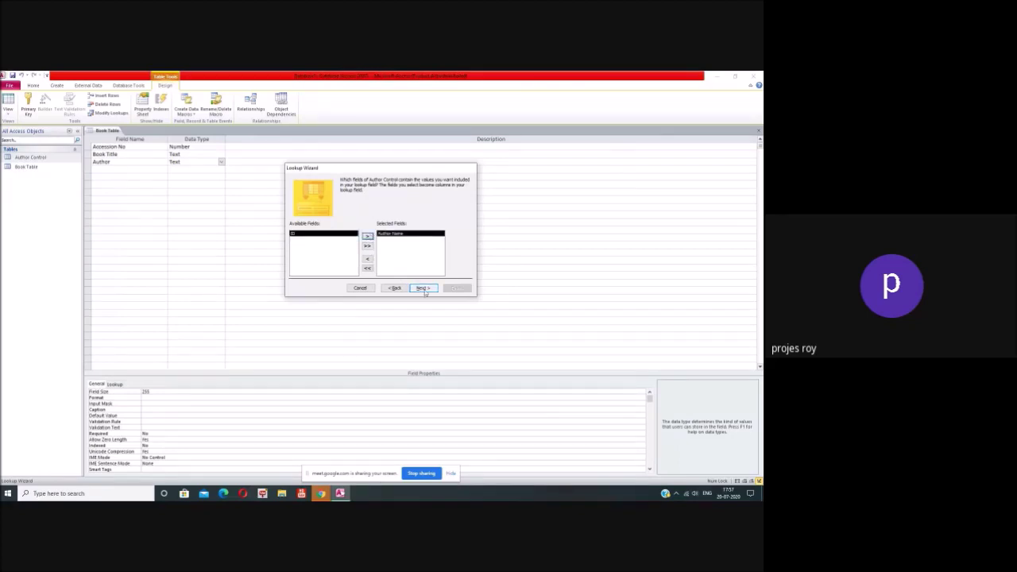
pyautogui.click(424, 289)
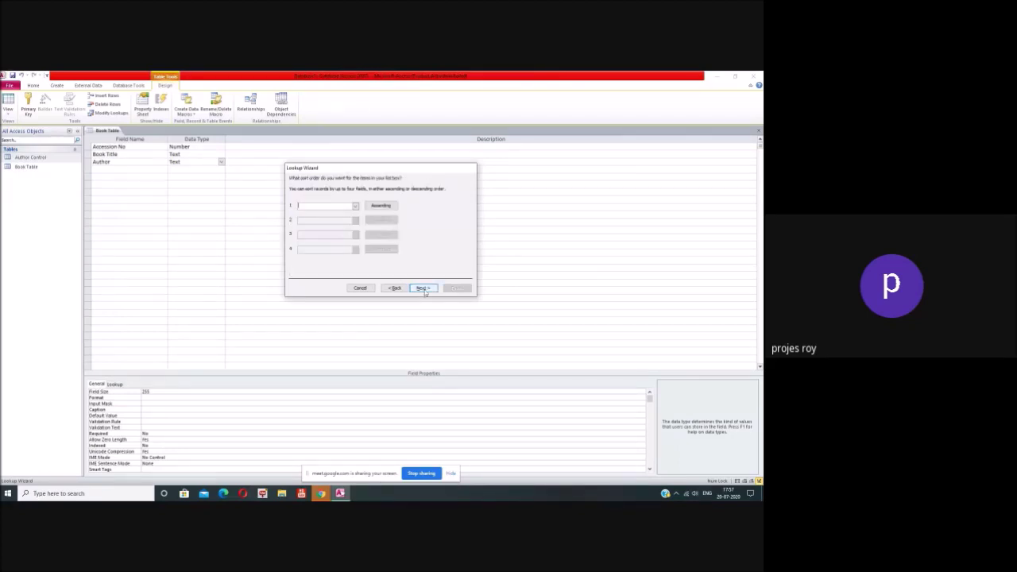
pyautogui.click(355, 206)
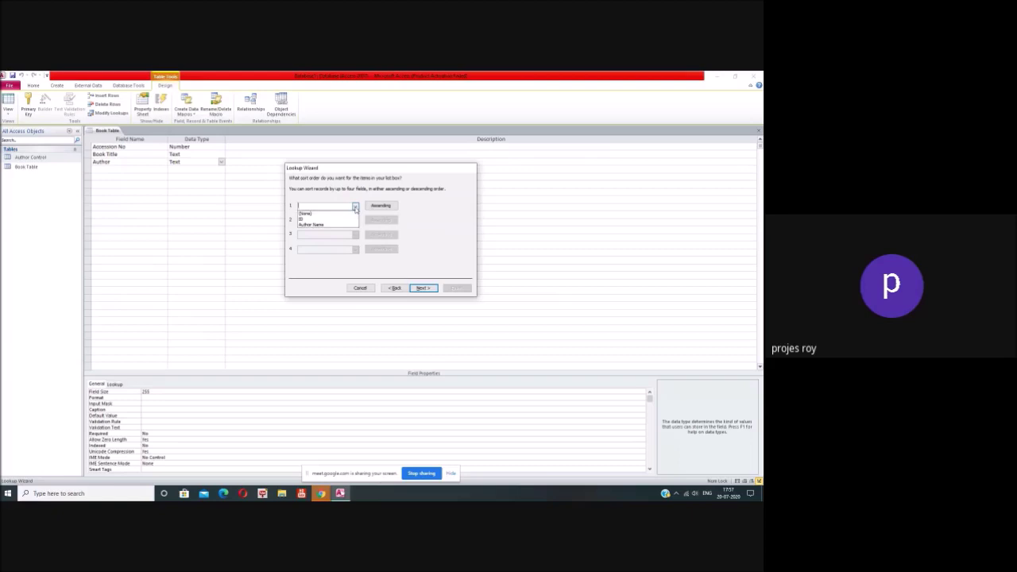
pyautogui.click(355, 207)
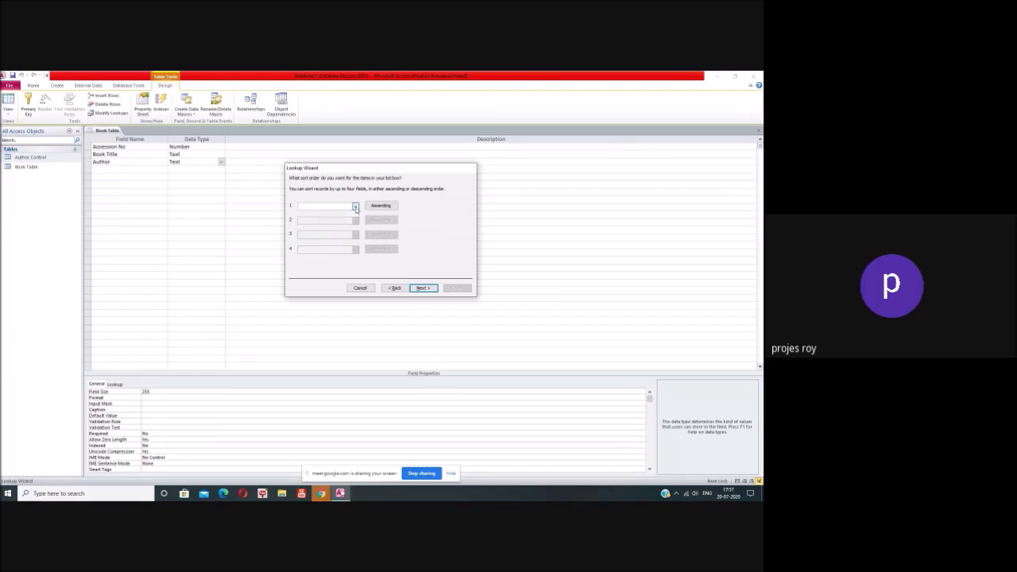
pyautogui.click(355, 207)
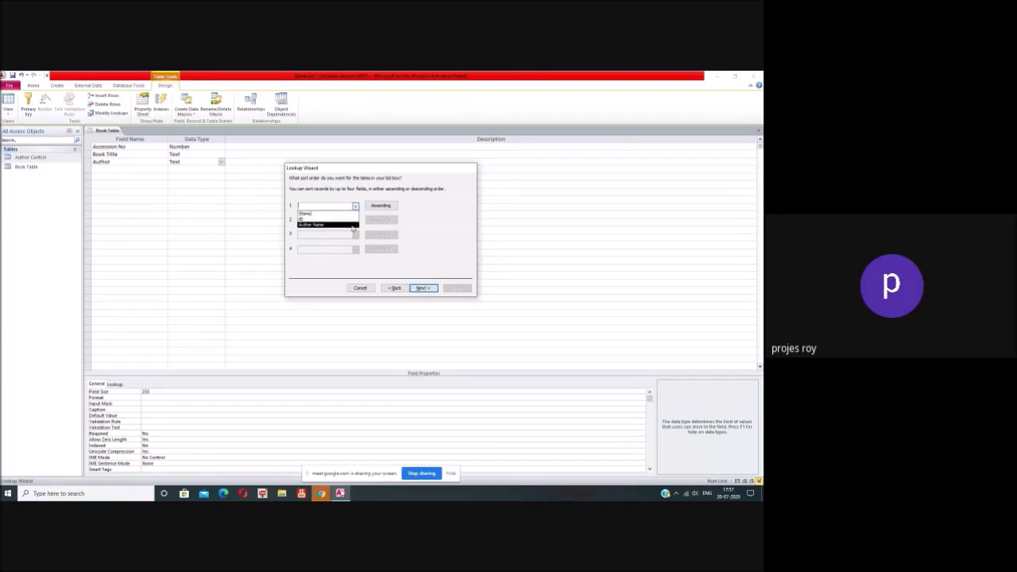
pyautogui.click(354, 227)
pyautogui.click(422, 289)
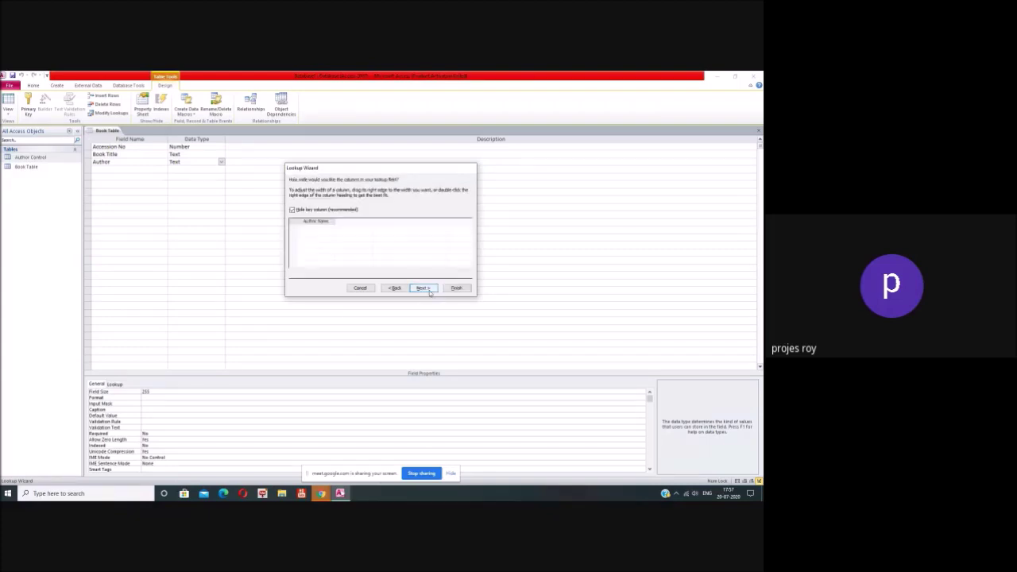
pyautogui.click(422, 288)
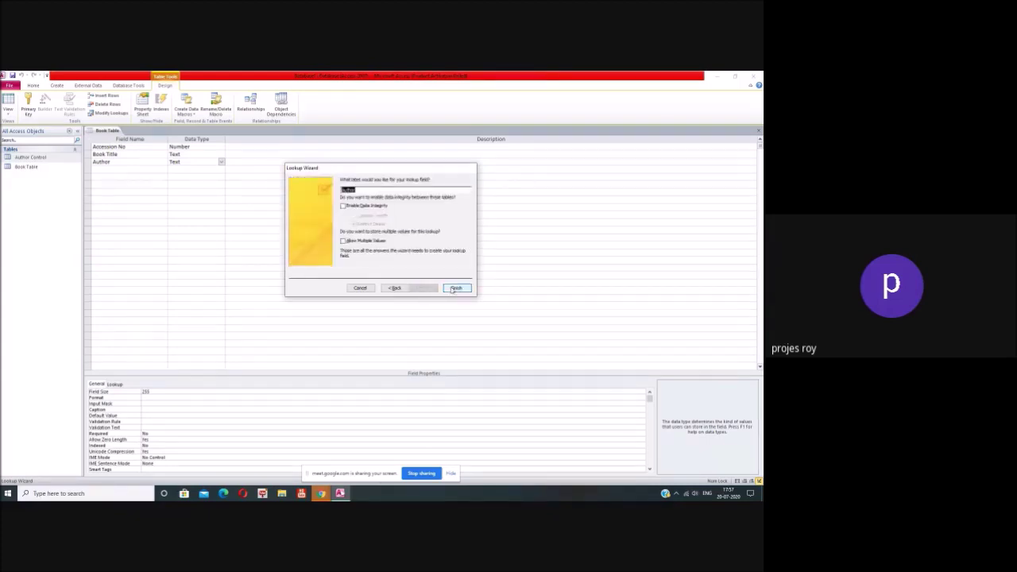
pyautogui.click(455, 288)
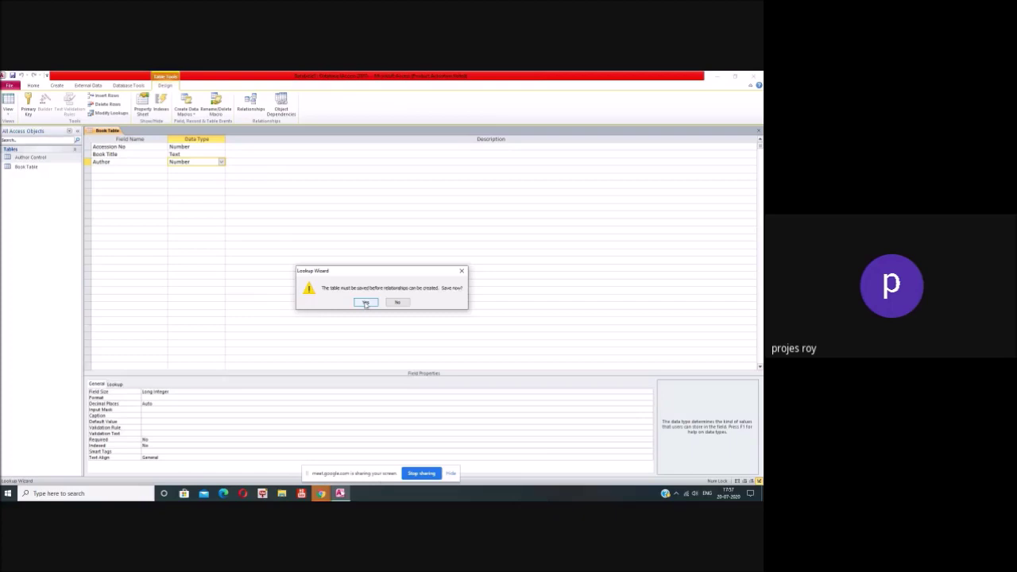
pyautogui.click(366, 302)
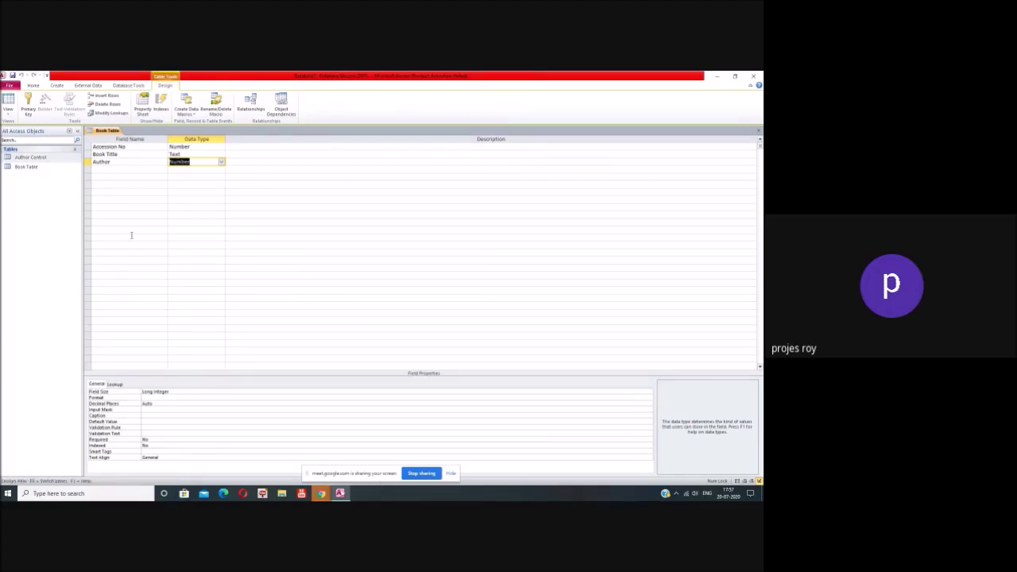
# Step: Add a Publisher field of type Text below Author in Book Table
pyautogui.click(120, 170)
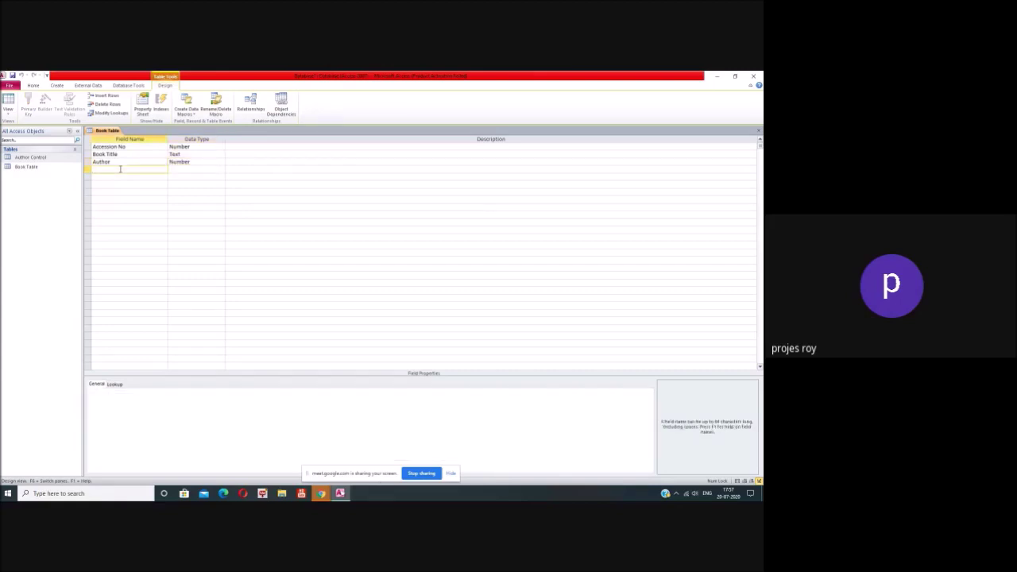
pyautogui.write('Publisher')
pyautogui.click(178, 169)
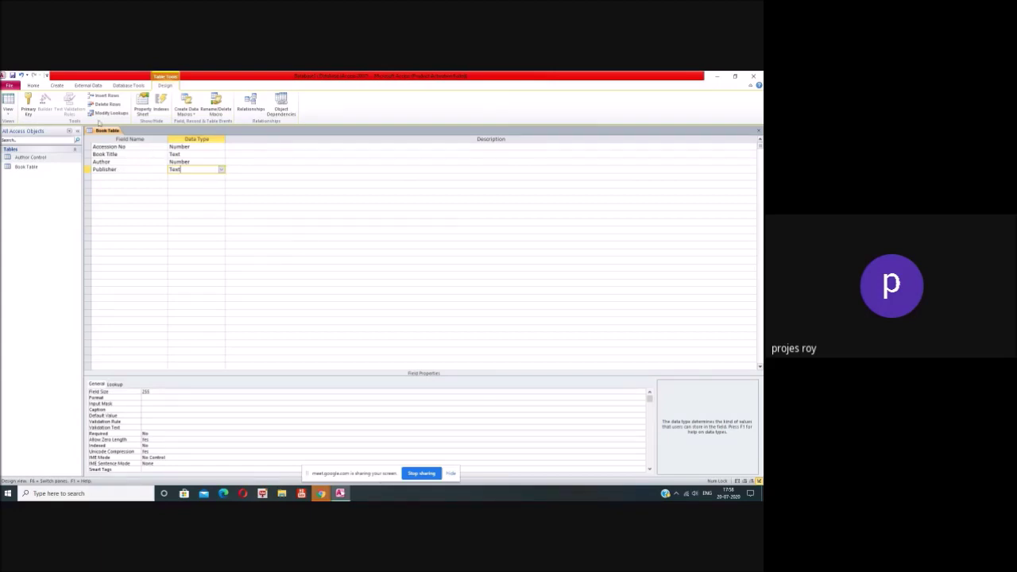
pyautogui.click(56, 86)
# Step: Create a new blank table and save it in Design View as Publisher Control
pyautogui.click(36, 108)
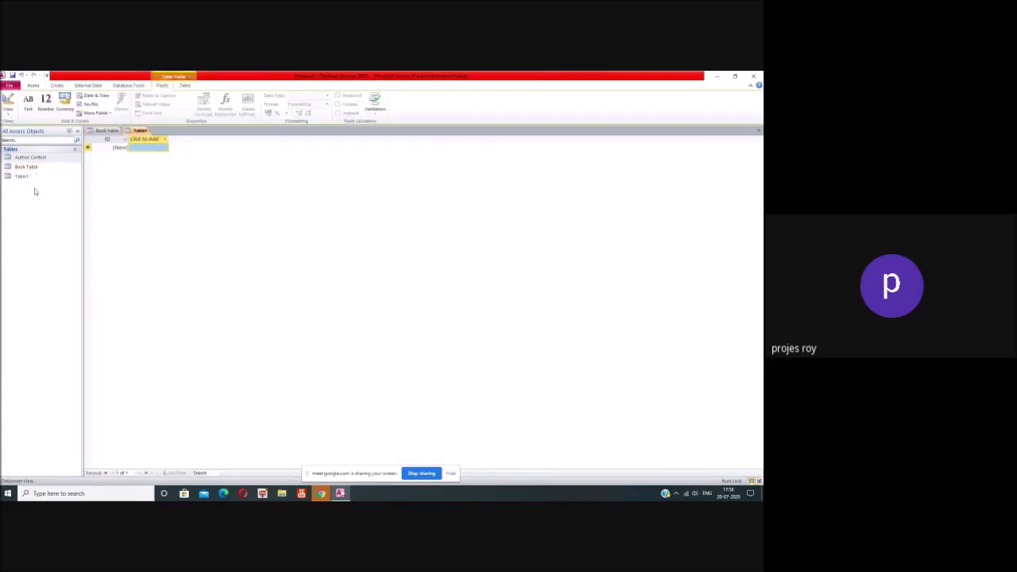
pyautogui.click(32, 180)
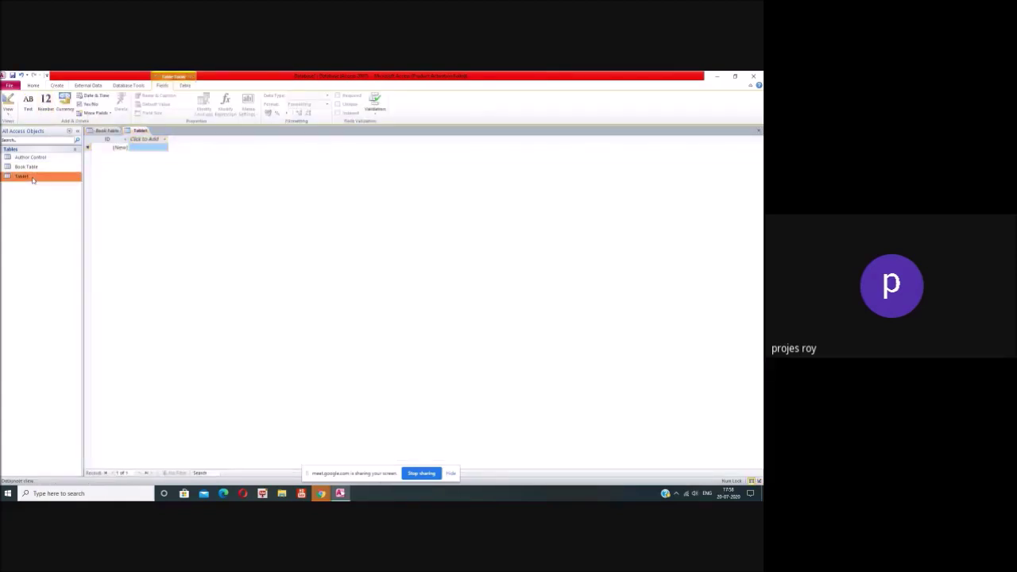
pyautogui.rightClick(33, 180)
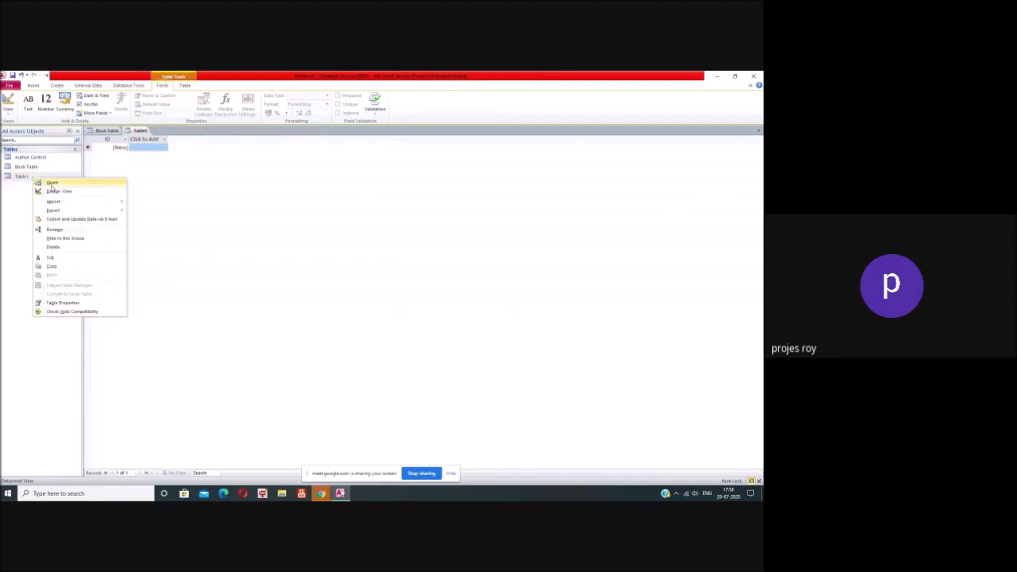
pyautogui.click(55, 192)
pyautogui.write('Publisher Control')
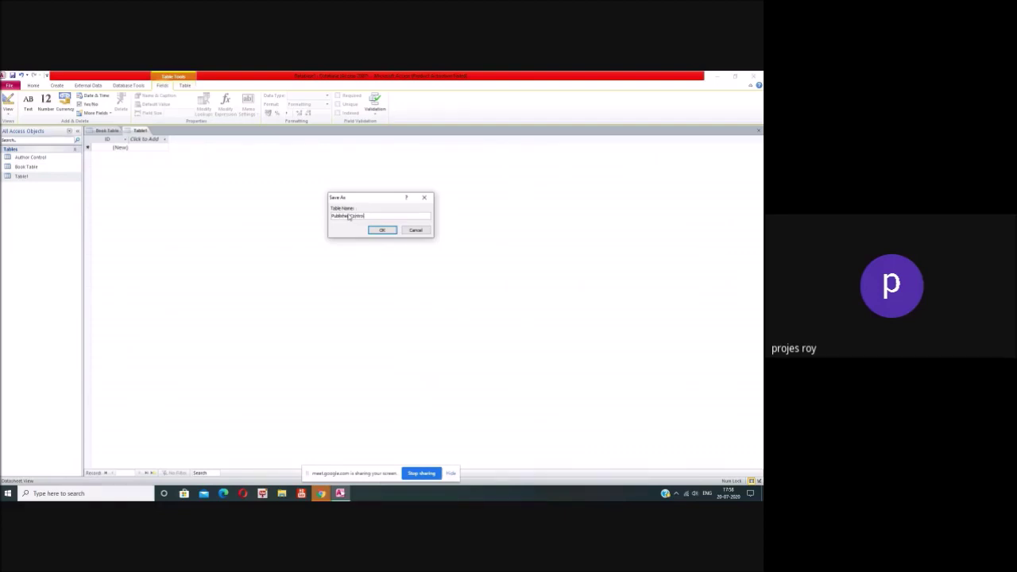
pyautogui.click(383, 229)
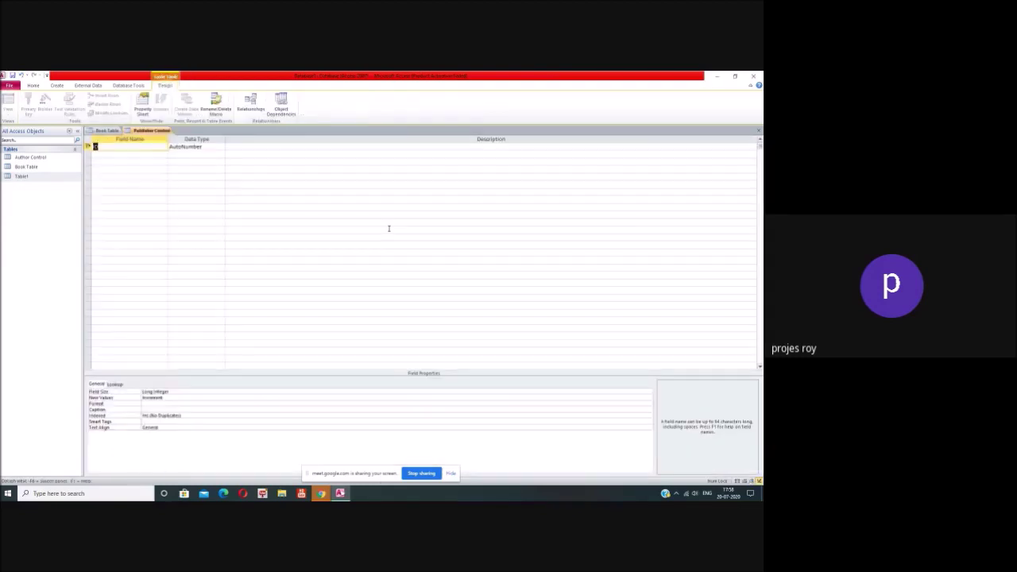
# Step: Add a 'Name of the Publisher' Text field with Field Size 100, then save and close the table
pyautogui.click(211, 148)
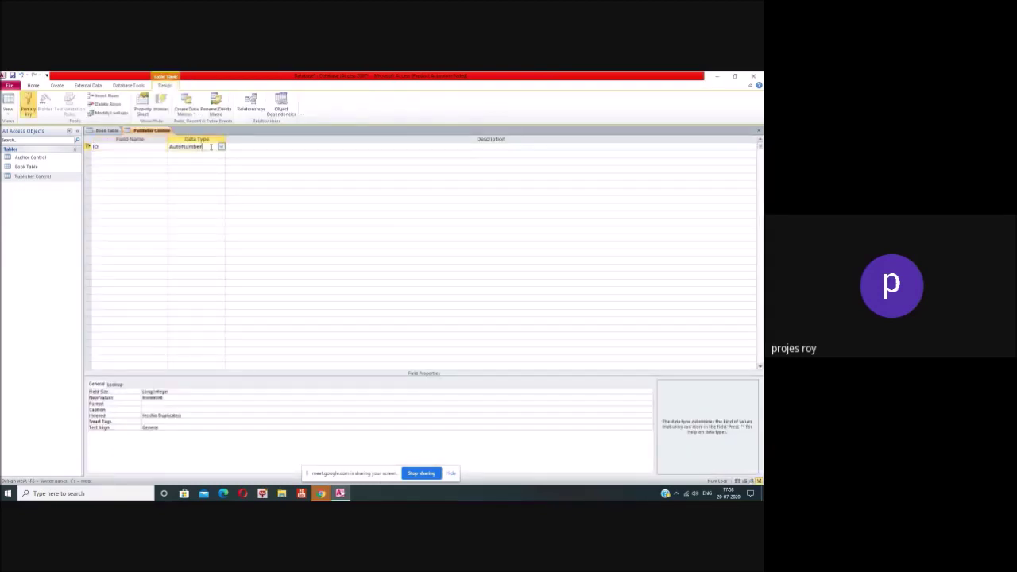
pyautogui.click(151, 154)
pyautogui.write('Name of the Pu')
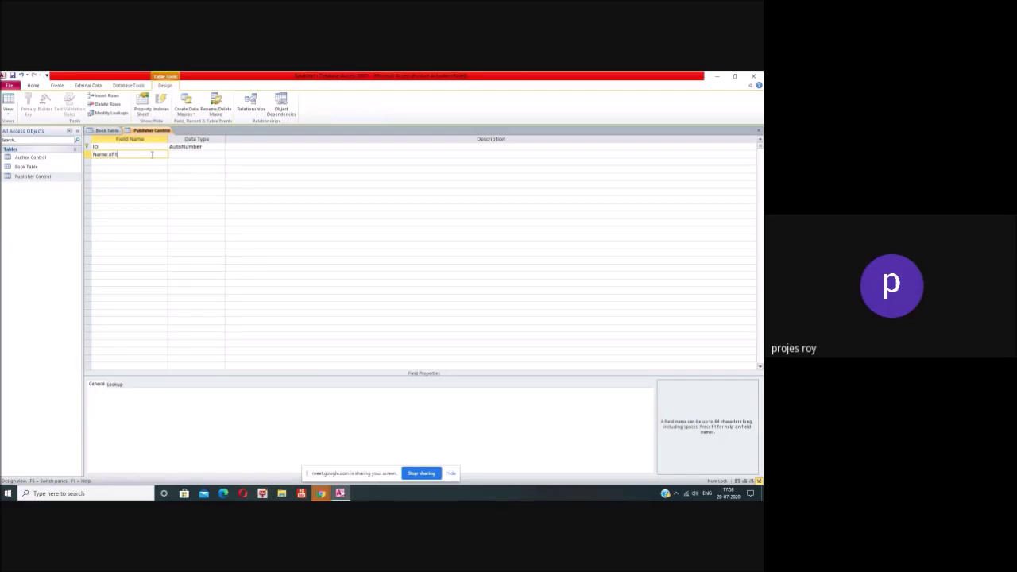
pyautogui.write('blisher')
pyautogui.click(200, 154)
pyautogui.click(155, 391)
pyautogui.moveTo(155, 392); pyautogui.dragTo(139, 392)
pyautogui.press('BackSpace')
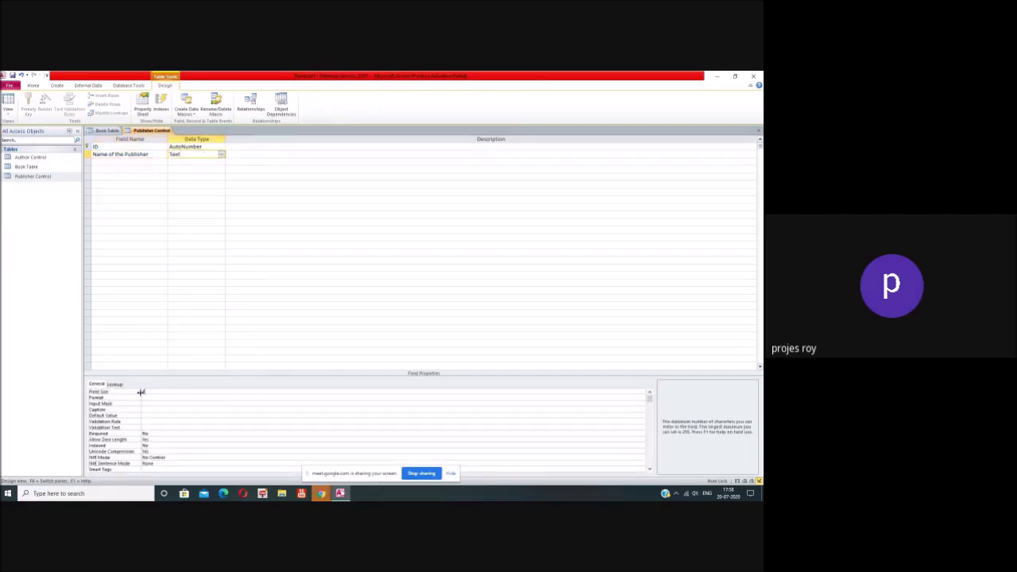
pyautogui.write('100')
pyautogui.click(182, 404)
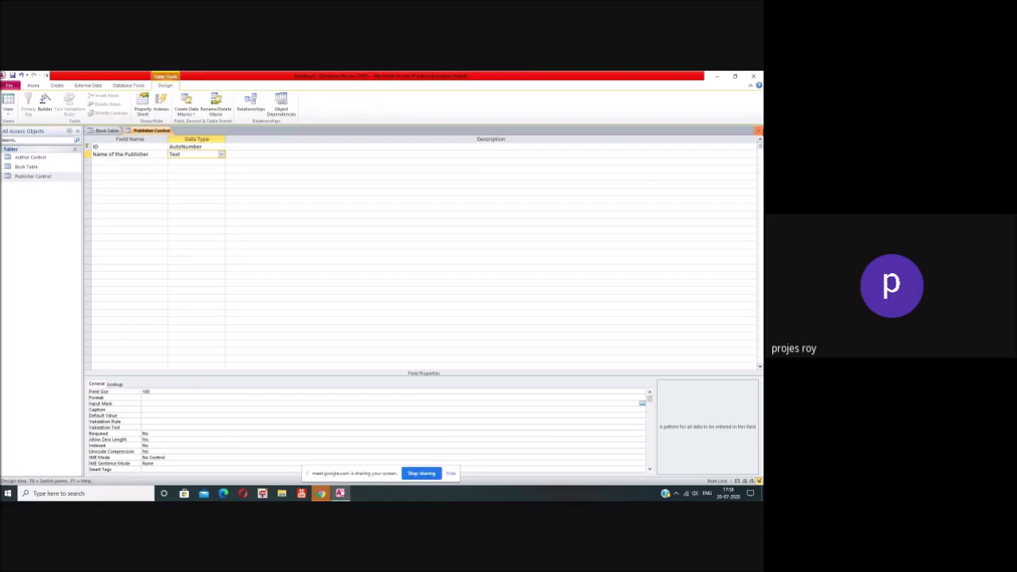
pyautogui.click(758, 131)
pyautogui.click(350, 302)
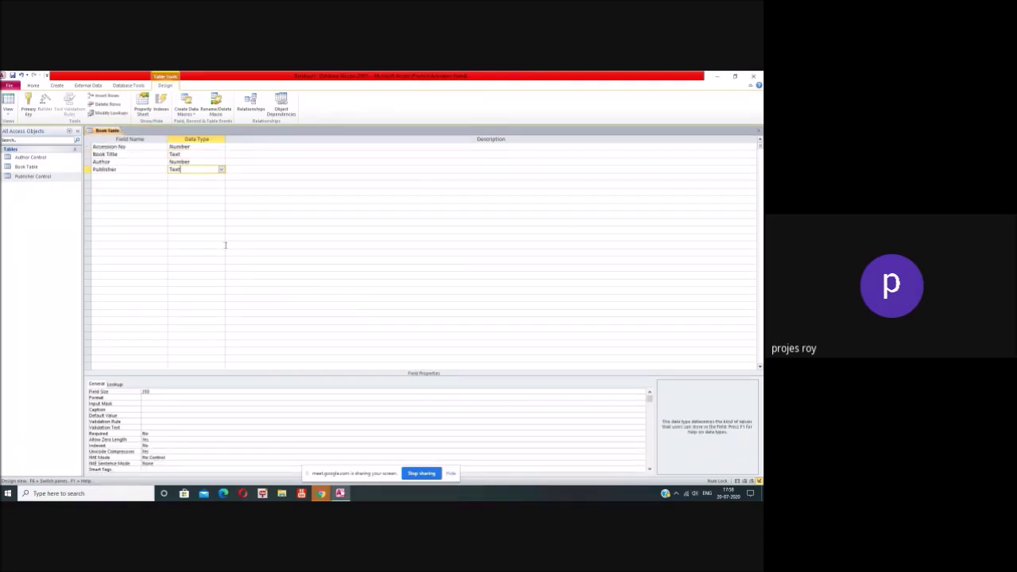
# Step: Start a Lookup Wizard on Book Table's Publisher field using Publisher Control as the source
pyautogui.click(222, 169)
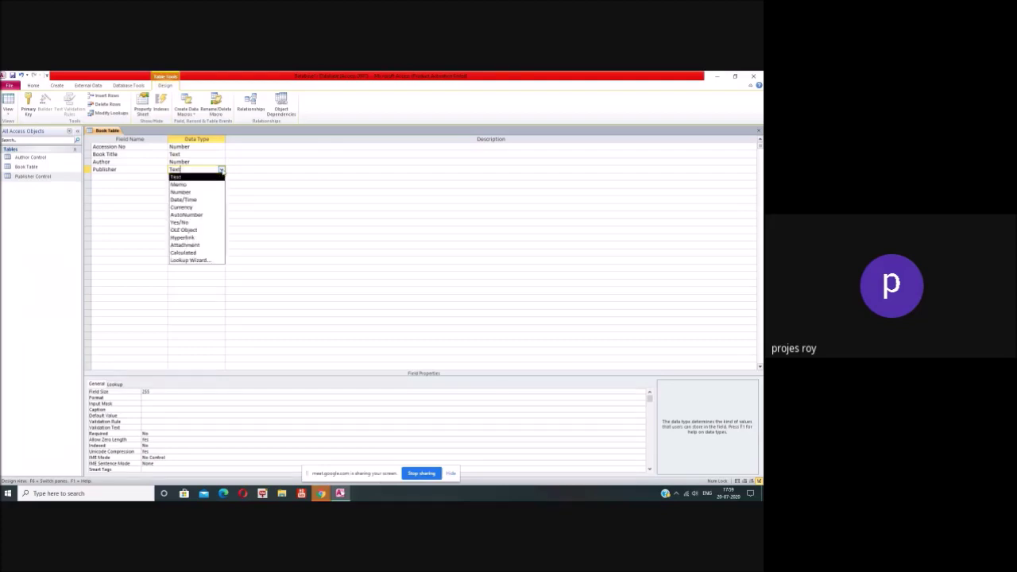
pyautogui.click(207, 262)
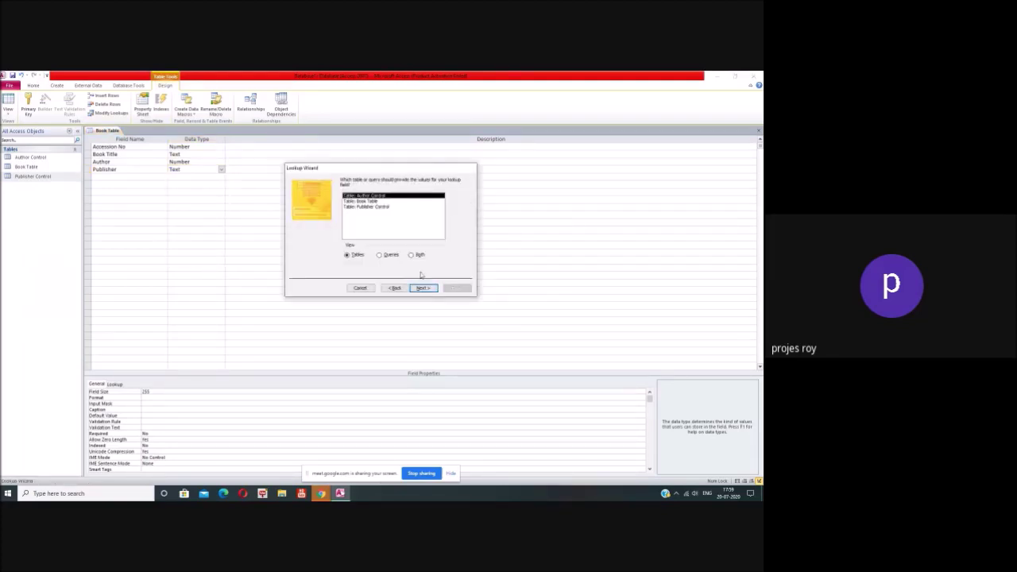
pyautogui.click(385, 207)
pyautogui.click(421, 288)
pyautogui.click(400, 289)
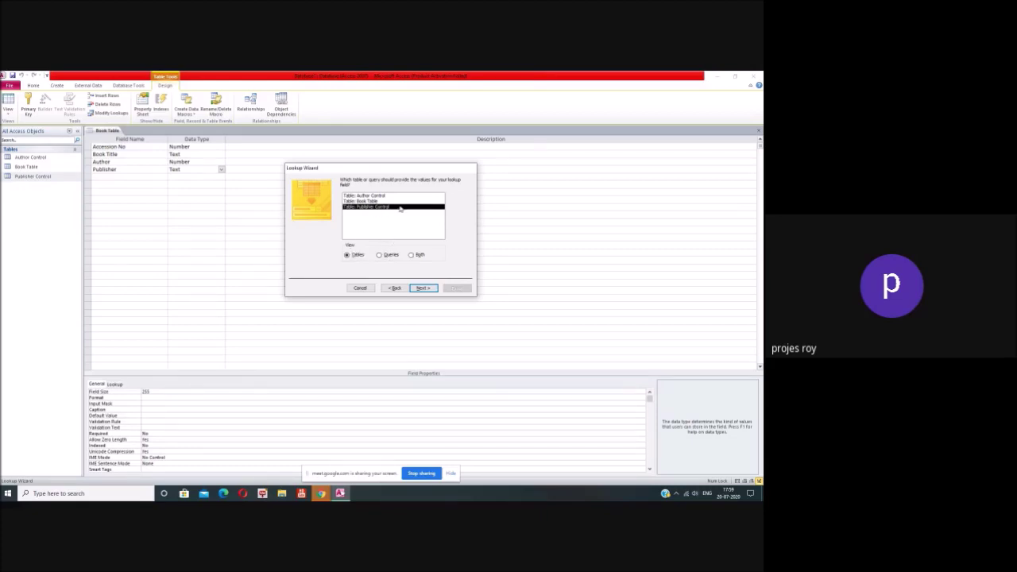
pyautogui.click(422, 288)
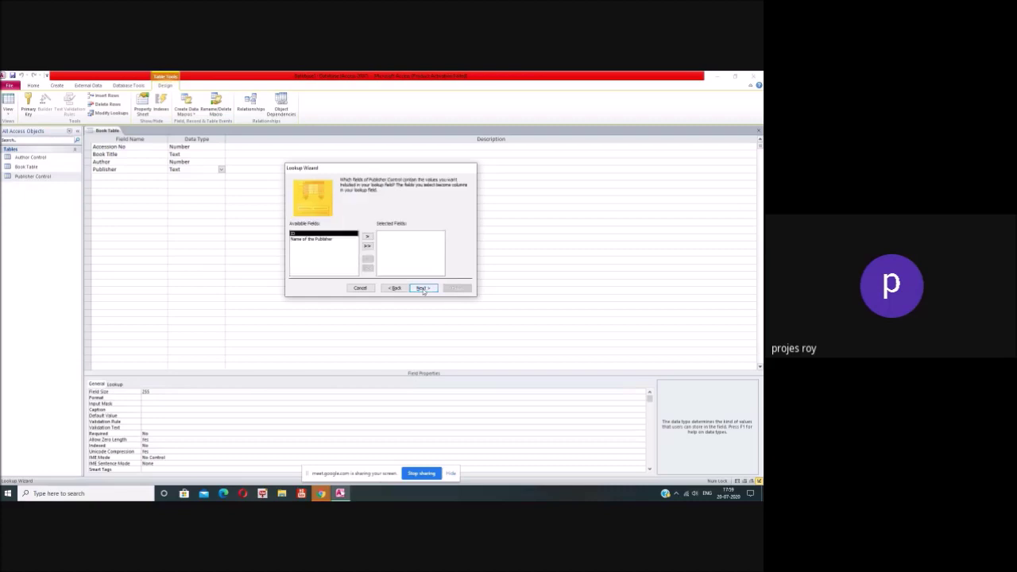
# Step: Use Name of the Publisher as the lookup column sorted ascending, finish, and save Book Table
pyautogui.click(322, 239)
pyautogui.click(367, 237)
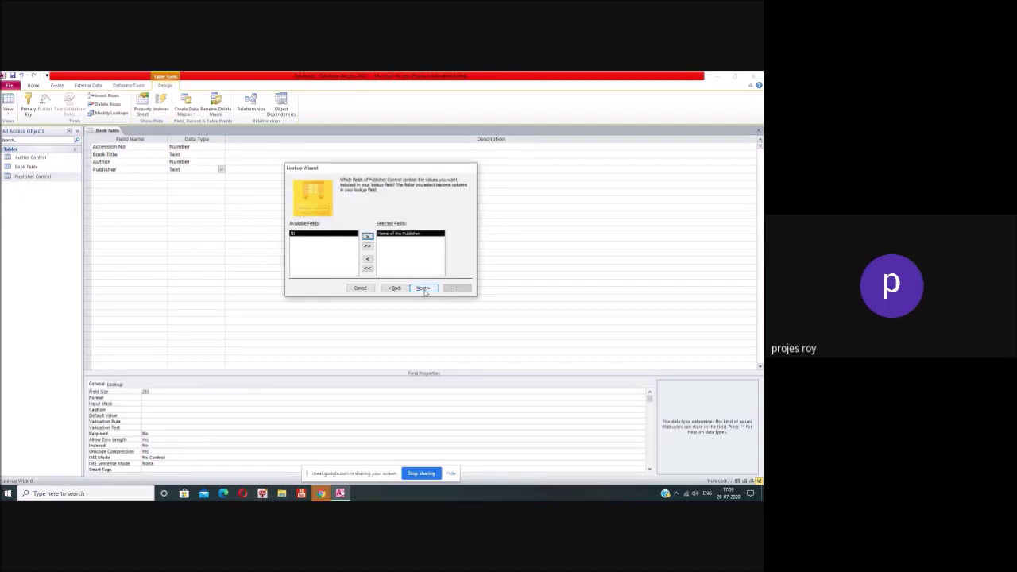
pyautogui.click(422, 288)
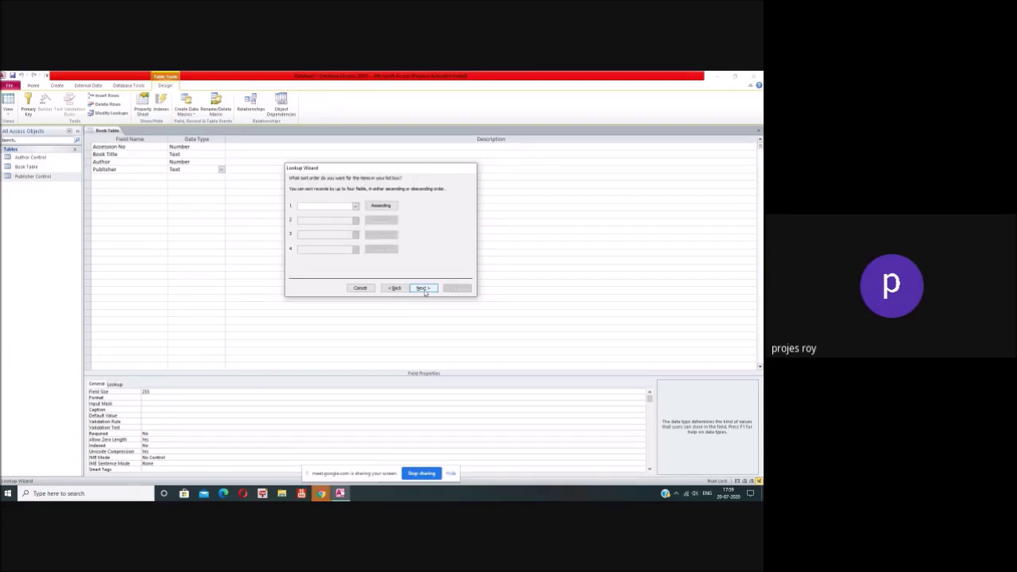
pyautogui.click(355, 206)
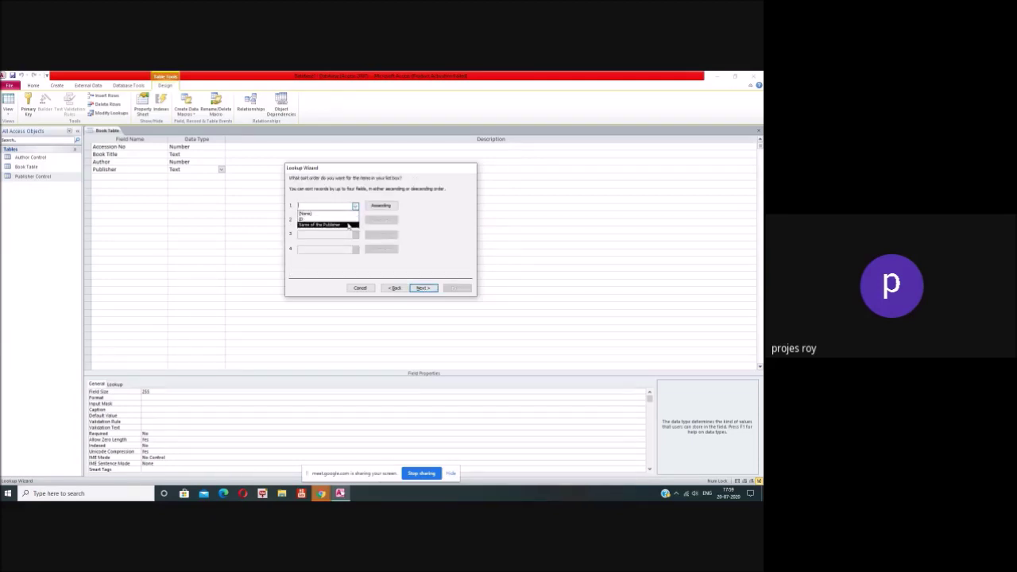
pyautogui.click(348, 226)
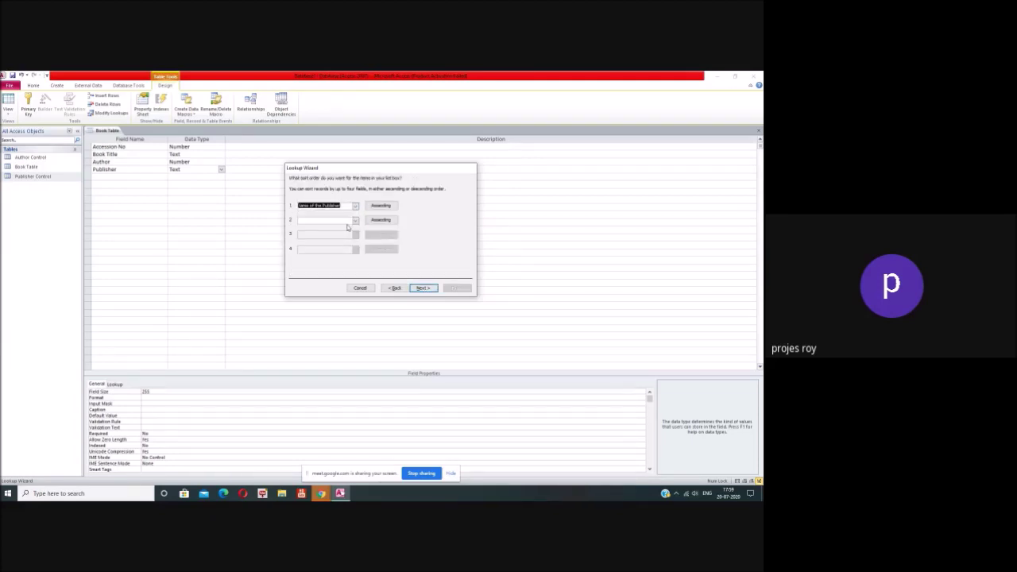
pyautogui.click(429, 289)
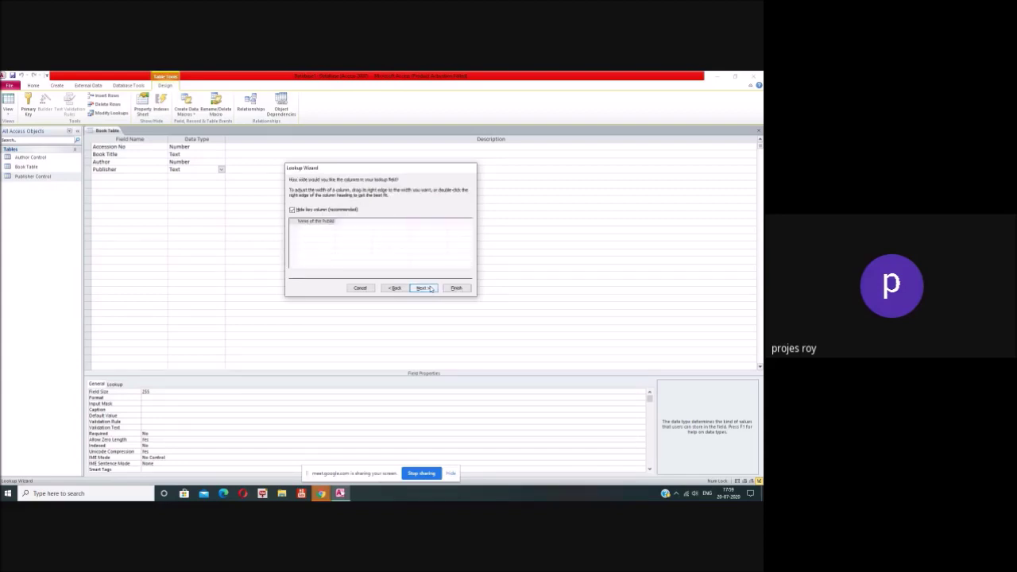
pyautogui.click(429, 288)
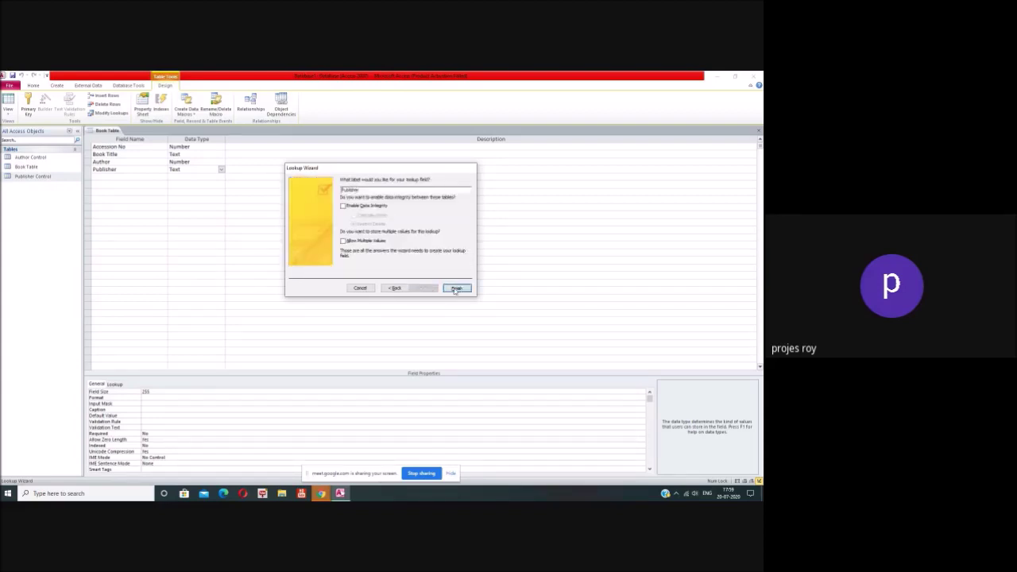
pyautogui.click(456, 288)
pyautogui.click(365, 301)
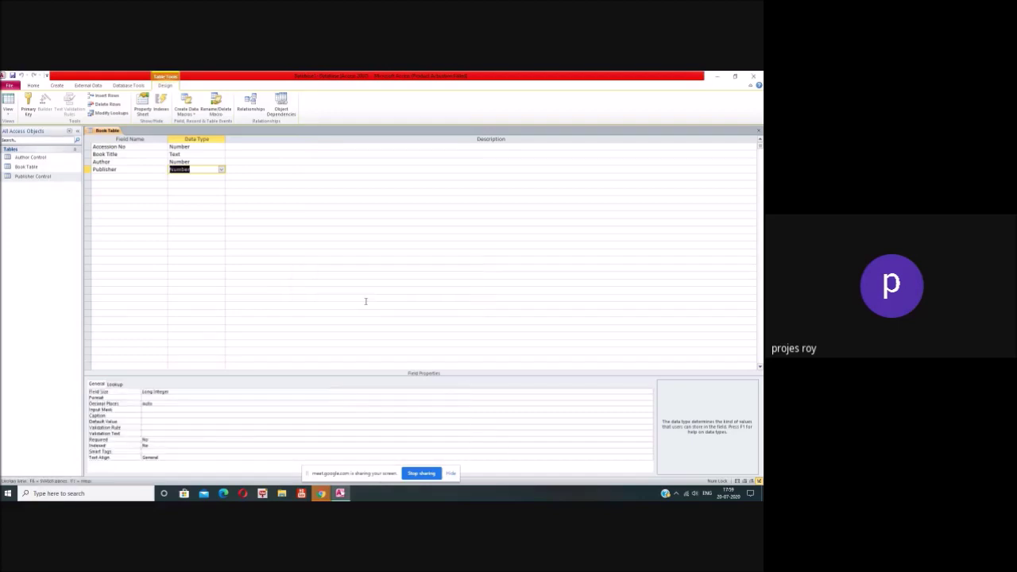
pyautogui.click(364, 298)
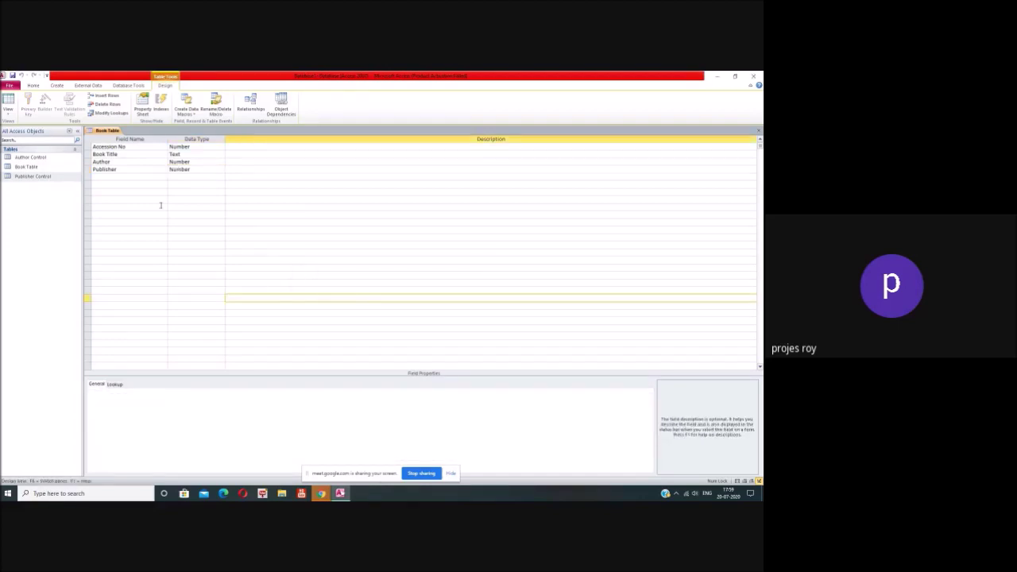
# Step: Add a Place field of type Text below Publisher in Book Table
pyautogui.click(143, 178)
pyautogui.write('Place')
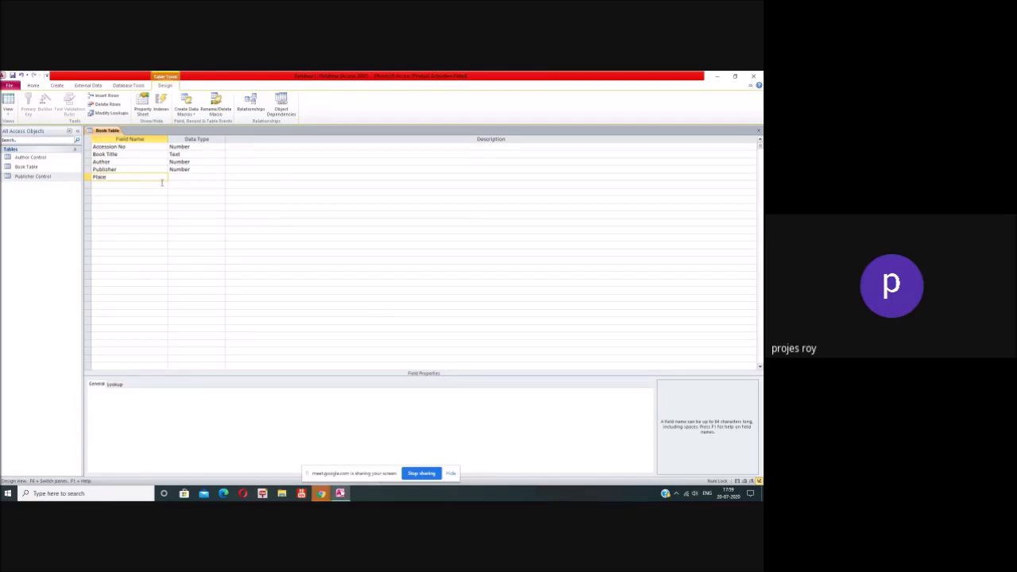
pyautogui.click(179, 178)
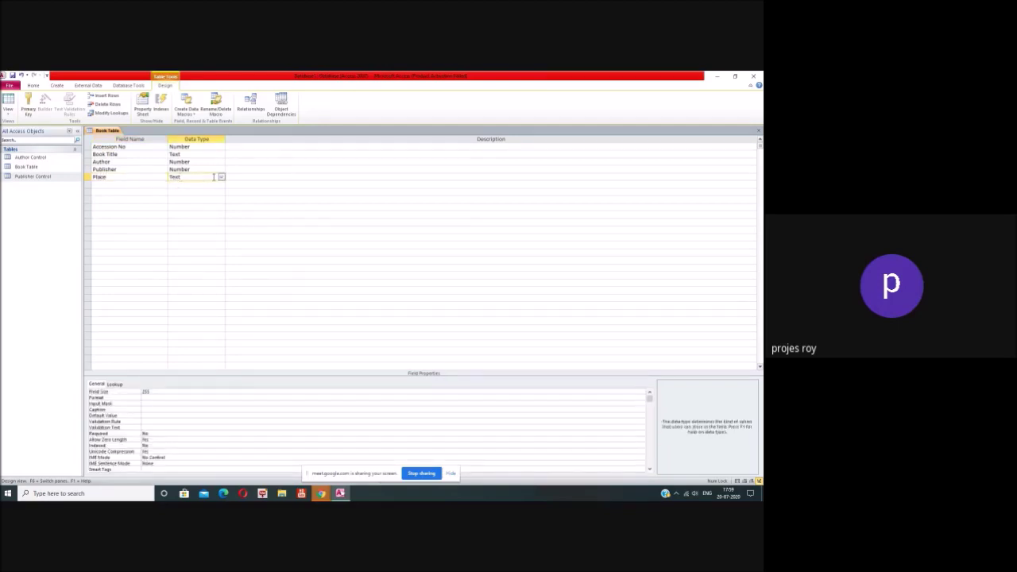
pyautogui.click(59, 86)
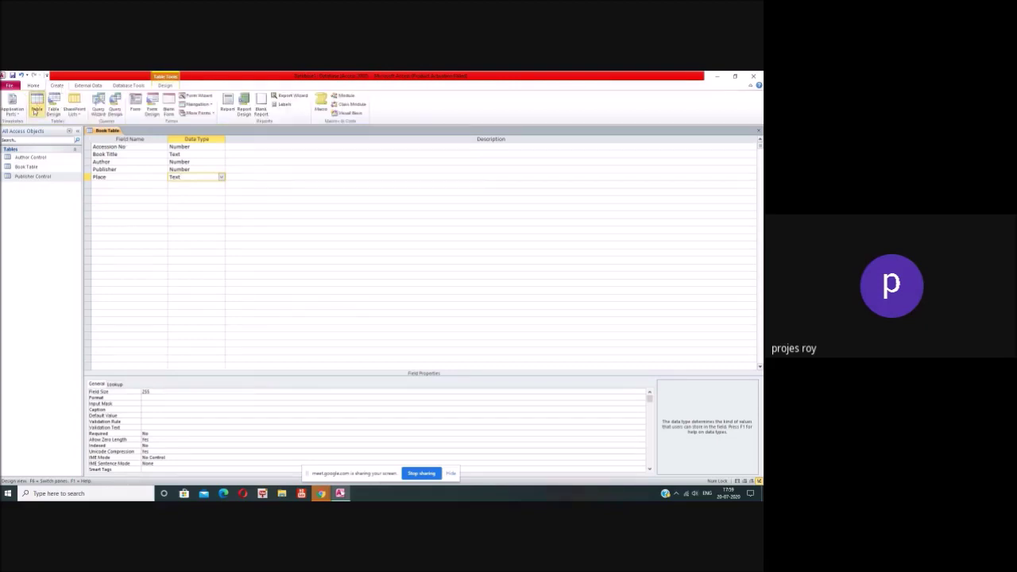
# Step: Create a new blank table and save it in Design View as Place Control
pyautogui.click(36, 103)
pyautogui.rightClick(35, 187)
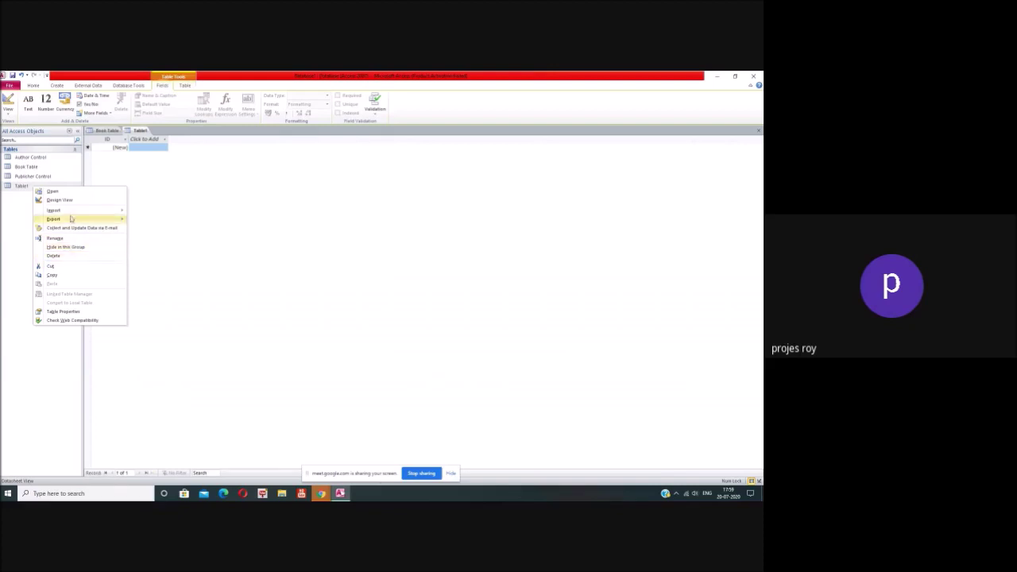
pyautogui.click(59, 199)
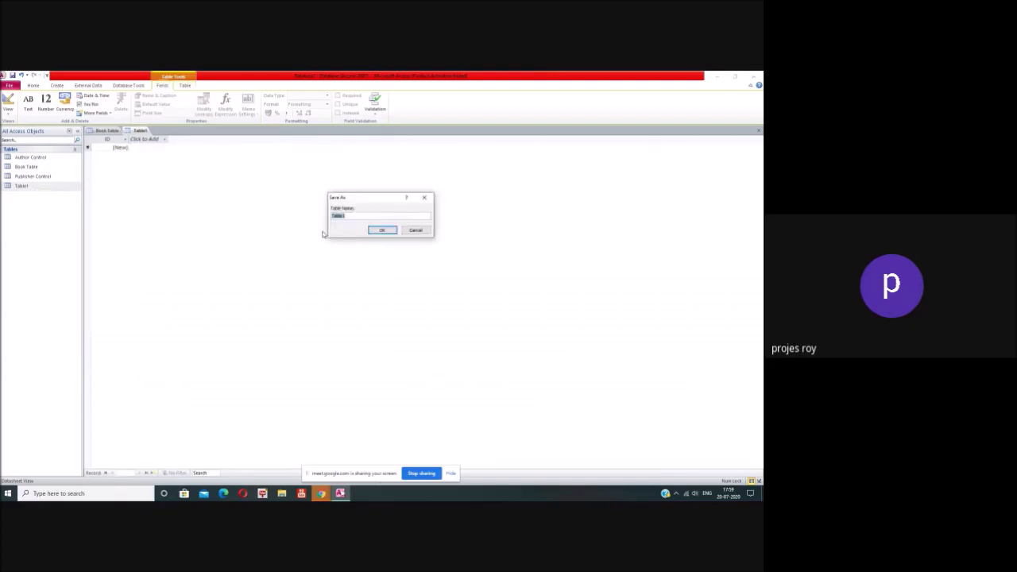
pyautogui.write('Place Control')
pyautogui.click(381, 230)
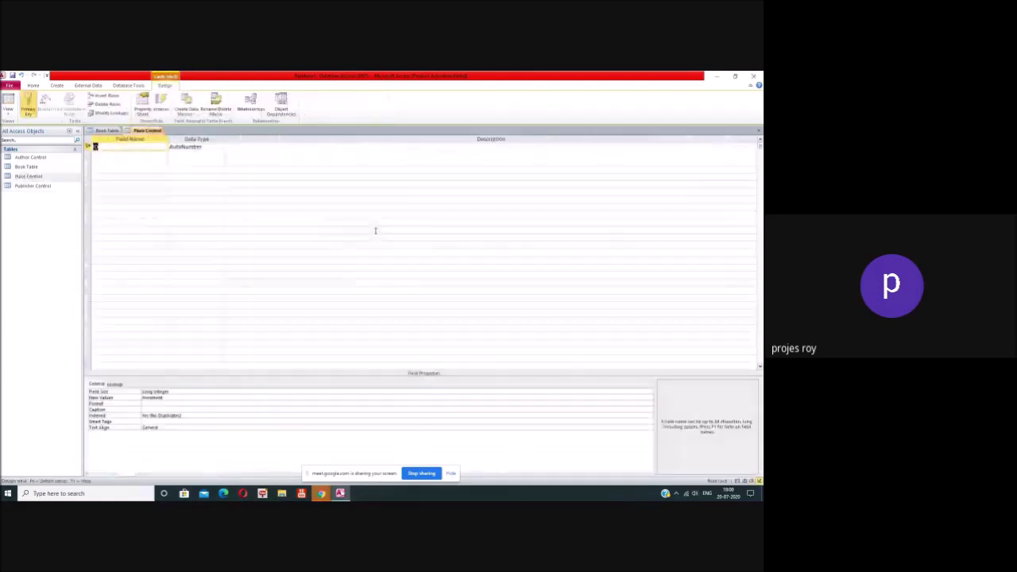
# Step: Add a 'Name of the Place' Text field with Field Size 50, then close the design tab
pyautogui.click(161, 154)
pyautogui.write('Name of the Place')
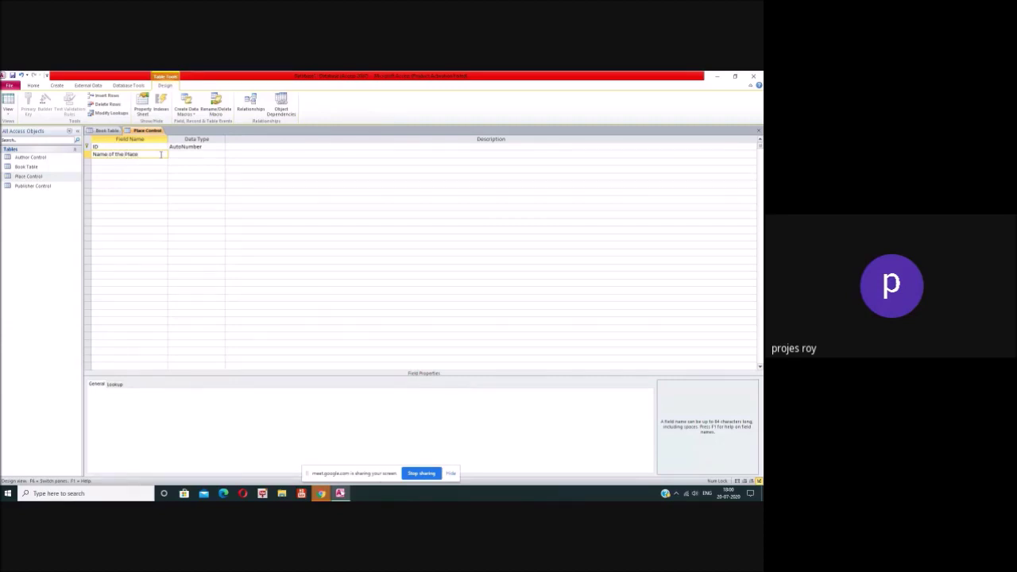
pyautogui.press('Tab')
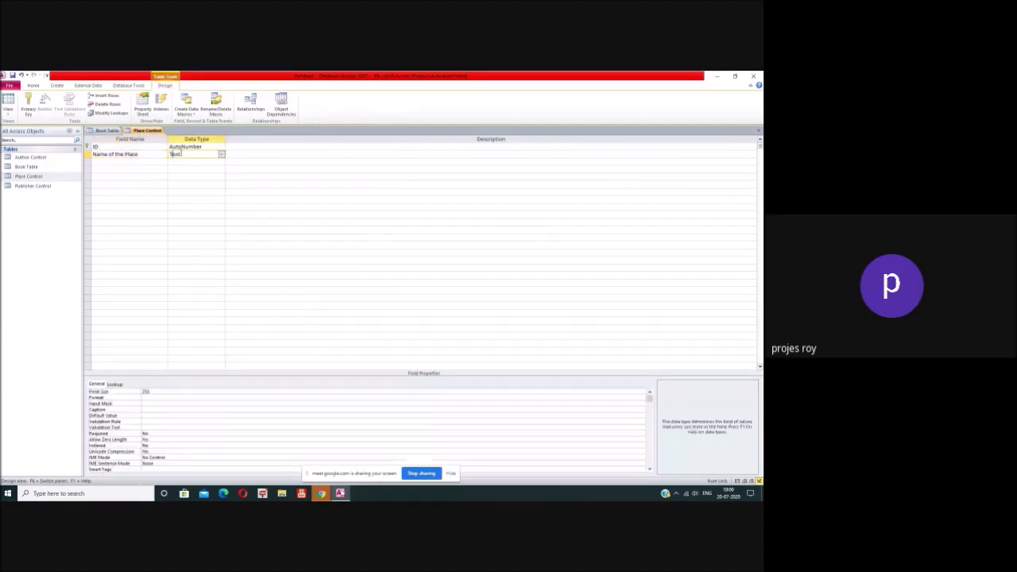
pyautogui.click(146, 390)
pyautogui.doubleClick(145, 390)
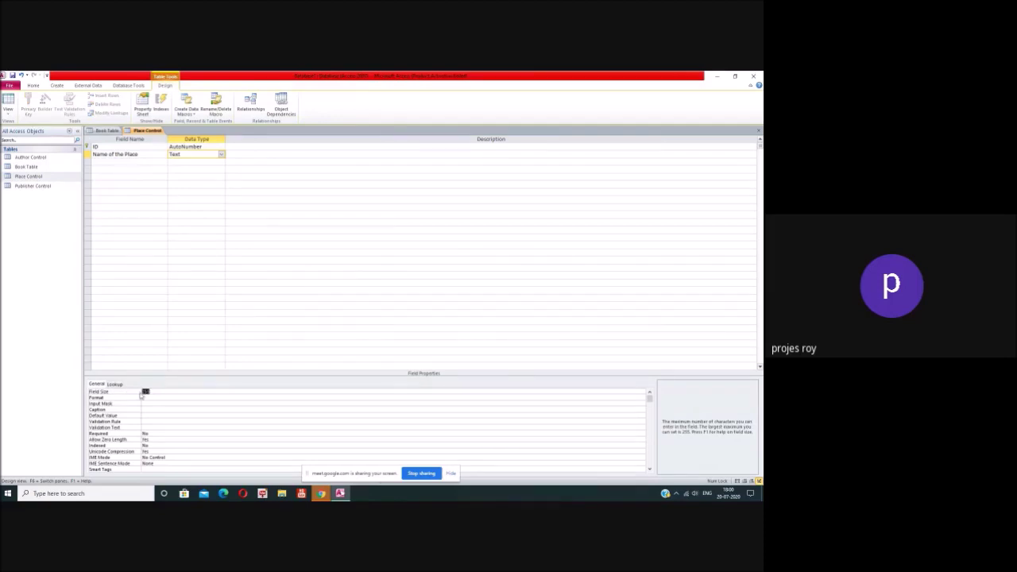
pyautogui.write('100')
pyautogui.write('0')
pyautogui.write('50')
pyautogui.click(182, 397)
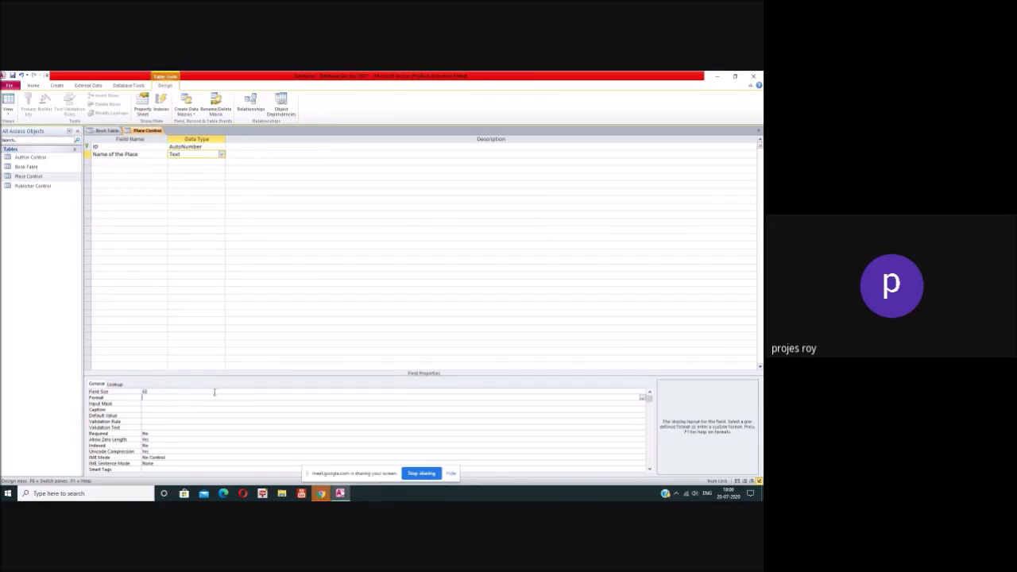
pyautogui.click(758, 130)
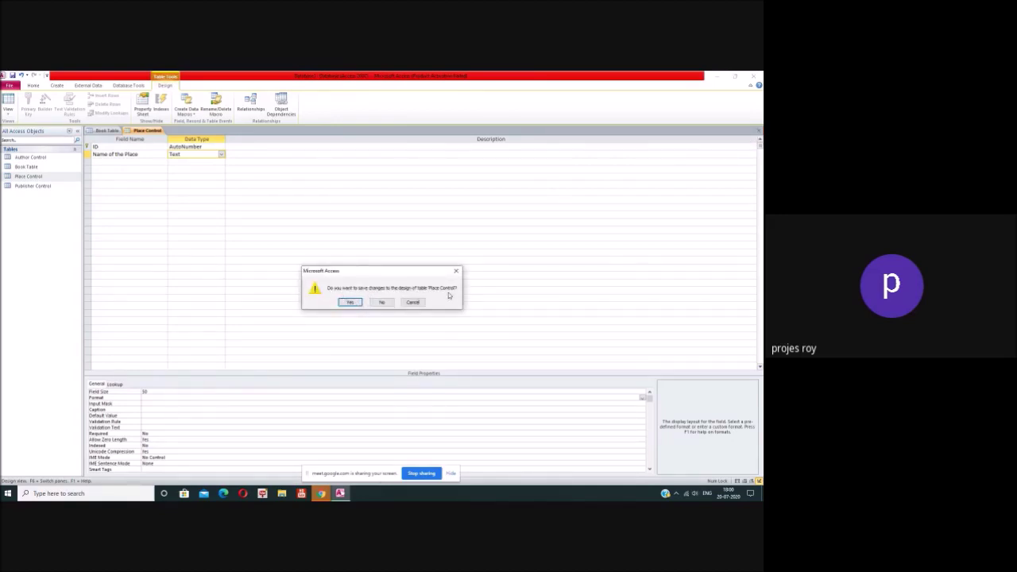
# Step: Save Place Control and start a Place lookup in Book Table sourced from Place Control
pyautogui.click(351, 301)
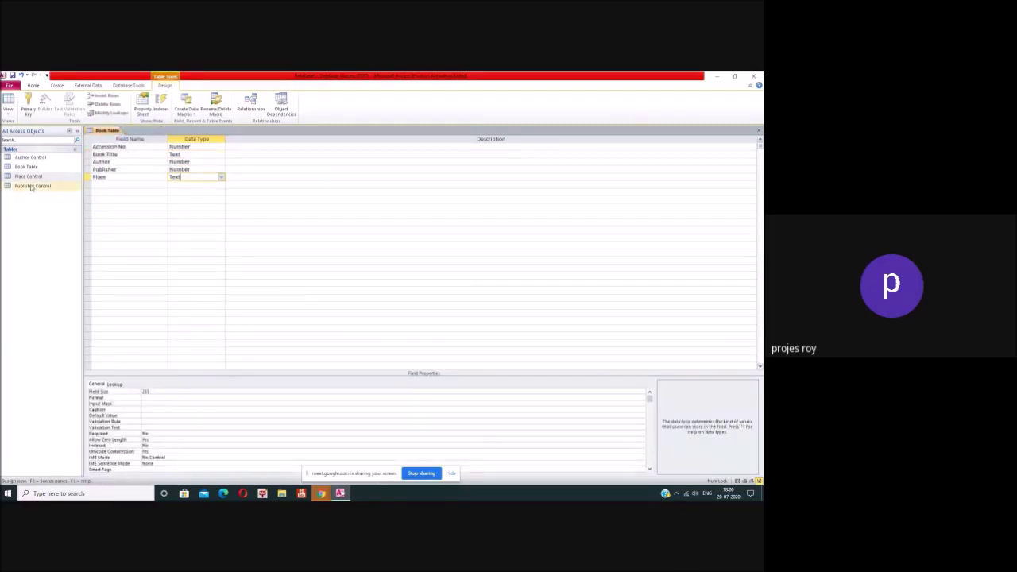
pyautogui.click(222, 177)
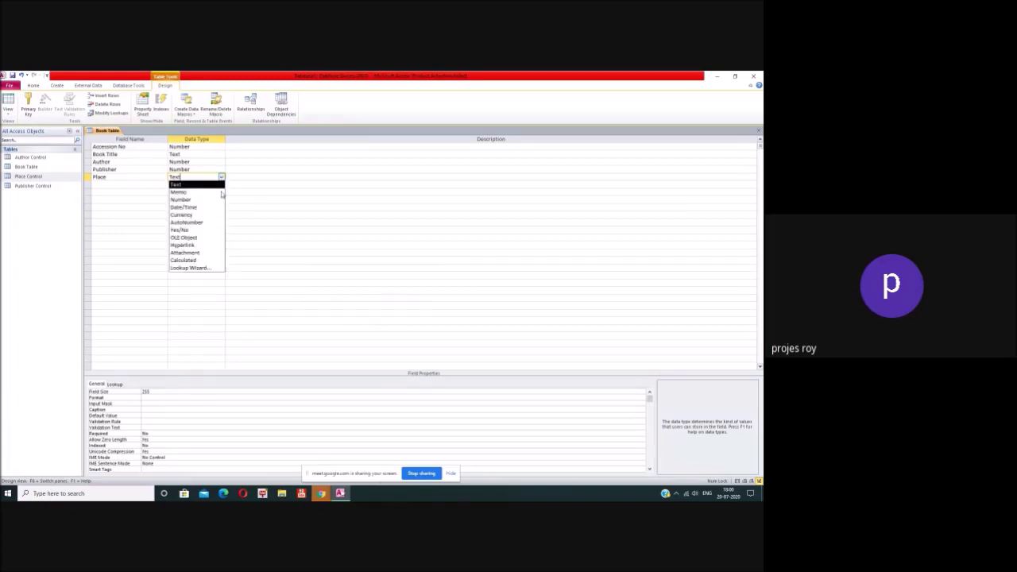
pyautogui.click(214, 267)
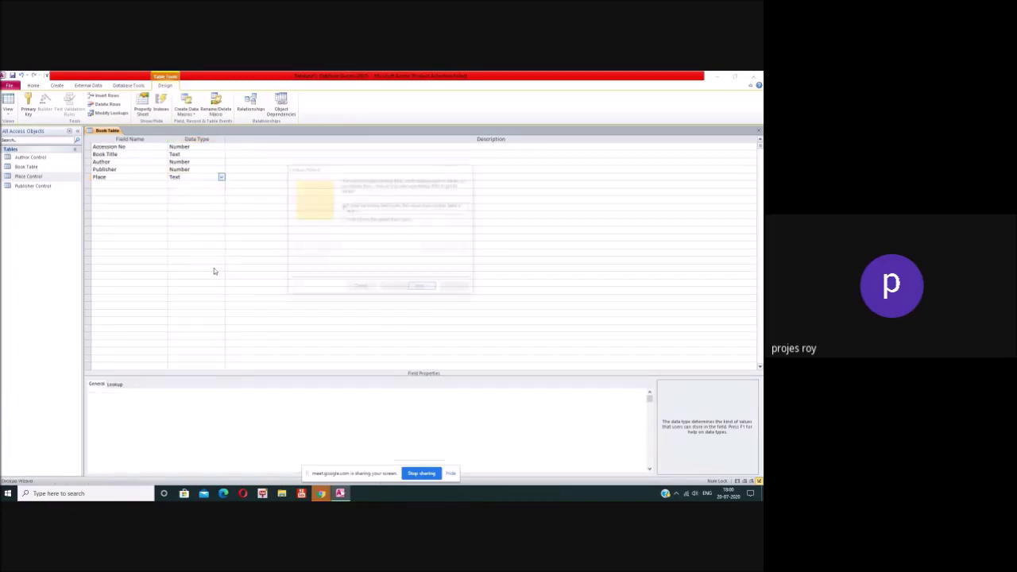
pyautogui.click(423, 288)
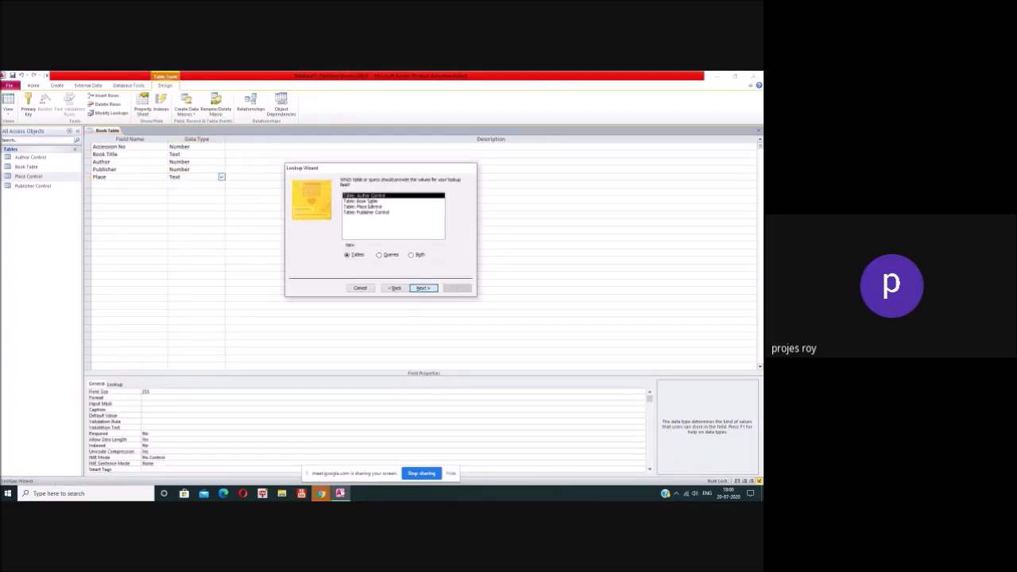
pyautogui.click(369, 206)
pyautogui.click(420, 287)
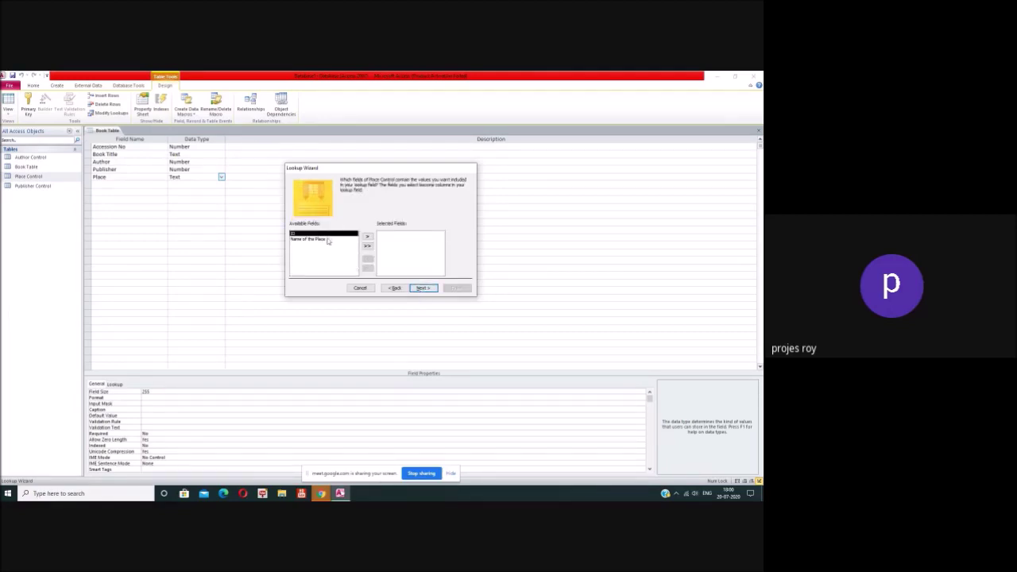
# Step: Use Name of the Place as the lookup column sorted ascending, finish, and save Book Table
pyautogui.click(329, 240)
pyautogui.click(367, 236)
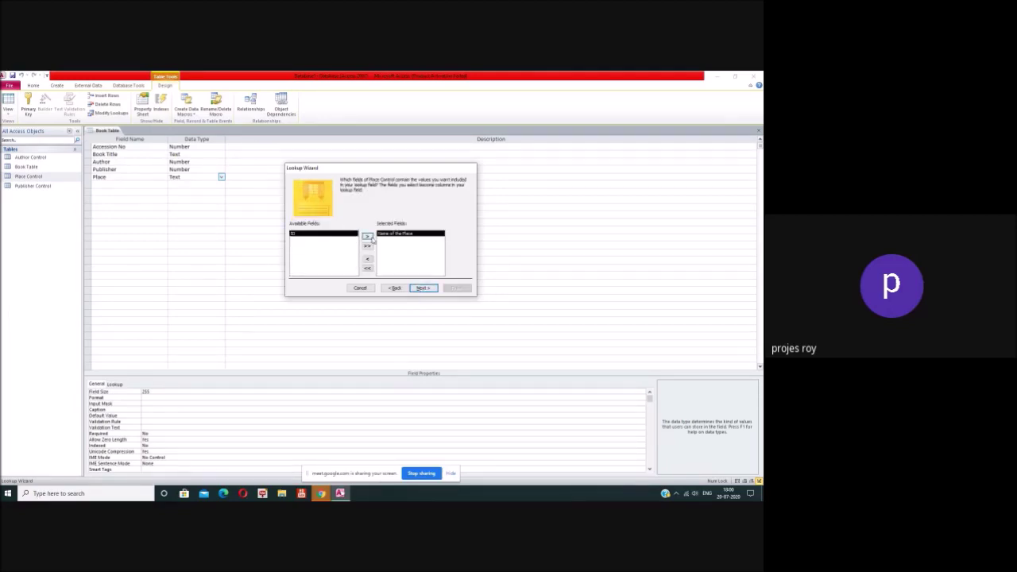
pyautogui.click(420, 288)
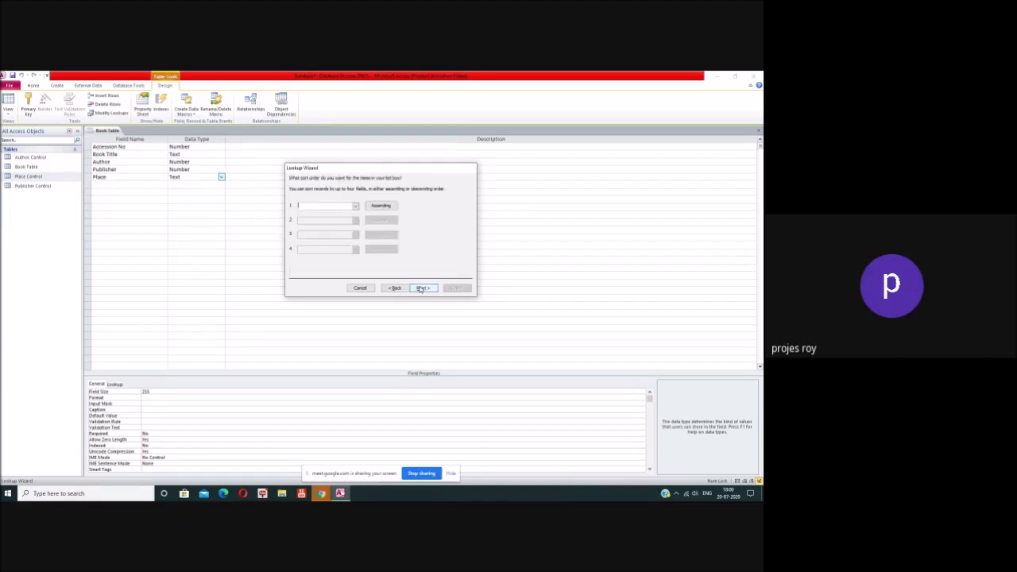
pyautogui.click(355, 207)
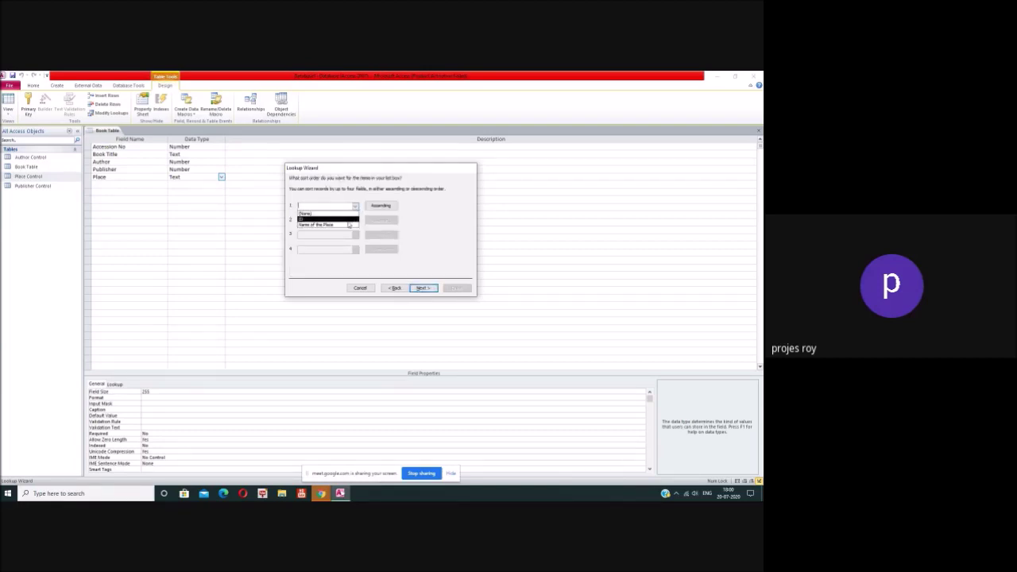
pyautogui.click(322, 221)
pyautogui.click(424, 289)
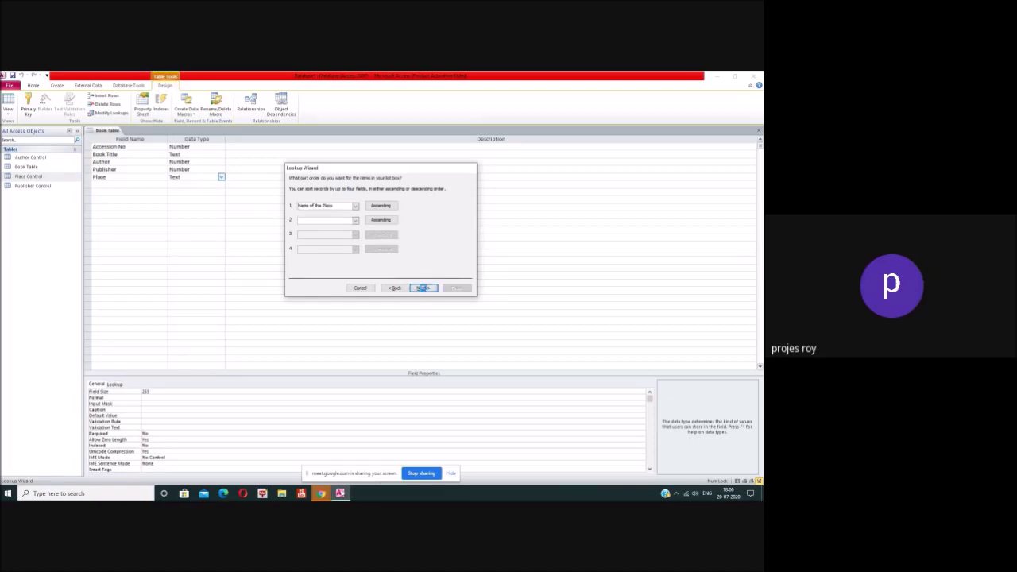
pyautogui.click(423, 290)
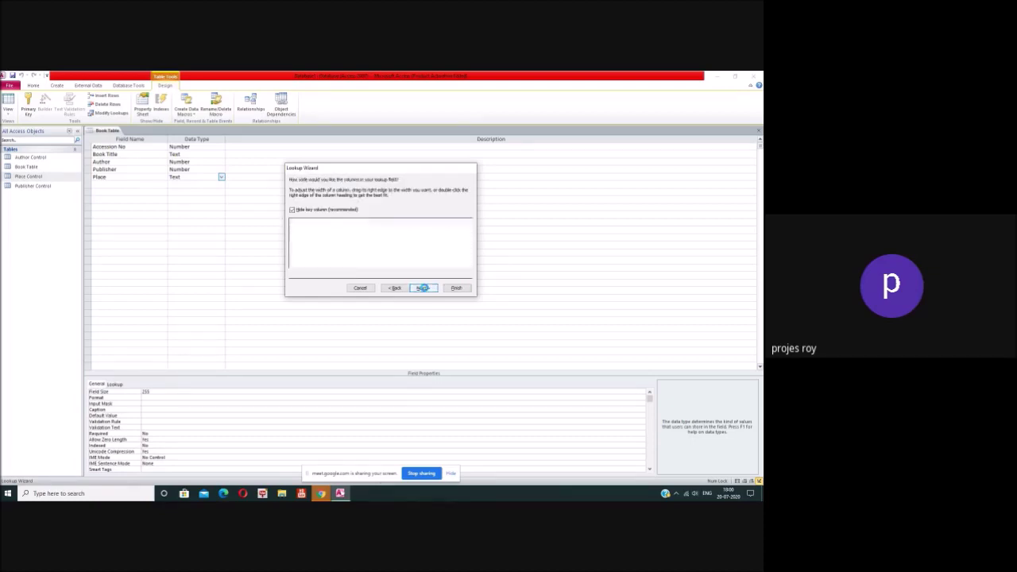
pyautogui.click(457, 288)
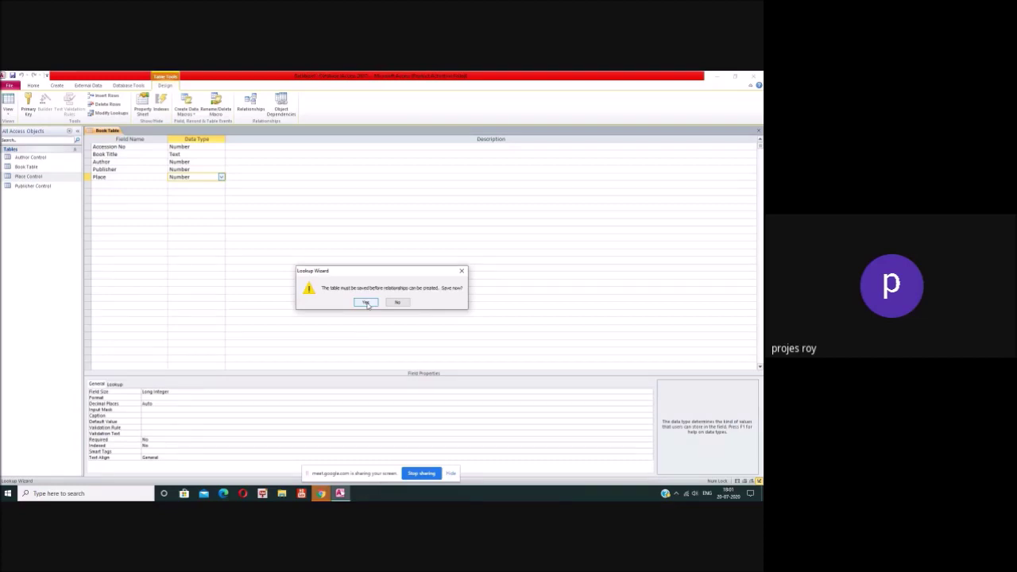
pyautogui.click(366, 303)
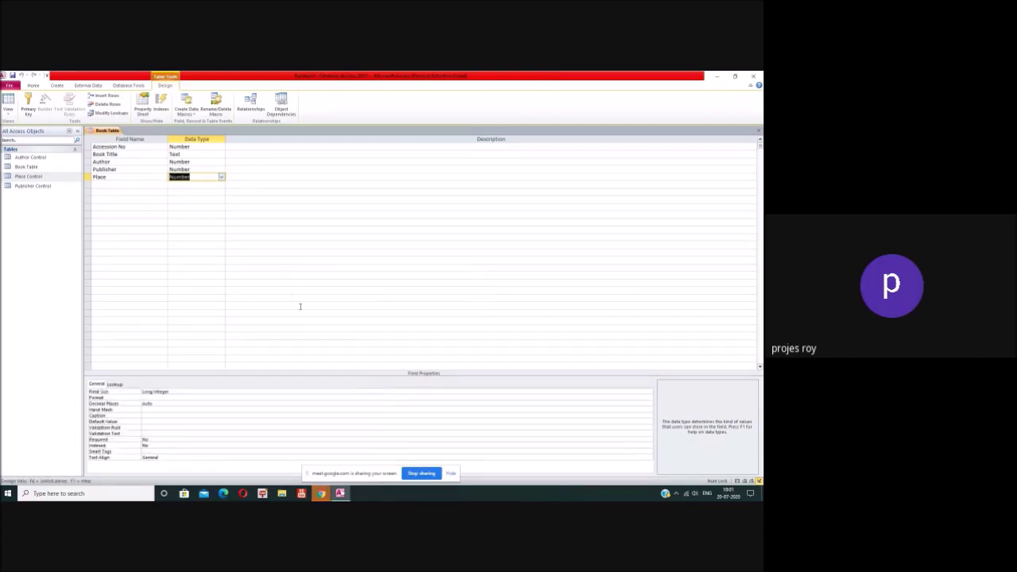
# Step: Add a 'Year of Publication' field of Number type below Place
pyautogui.click(137, 186)
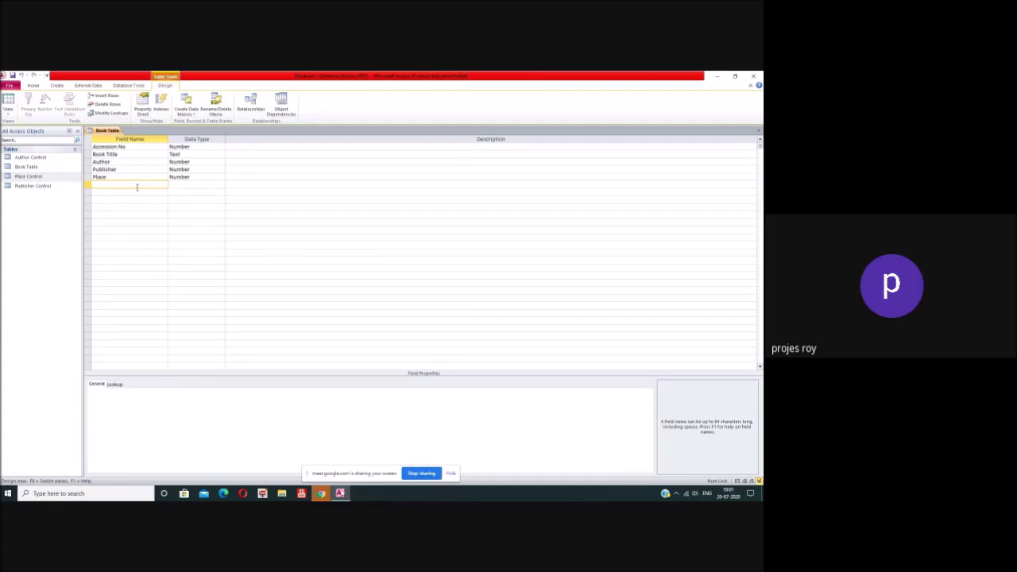
pyautogui.write('Year')
pyautogui.click(183, 185)
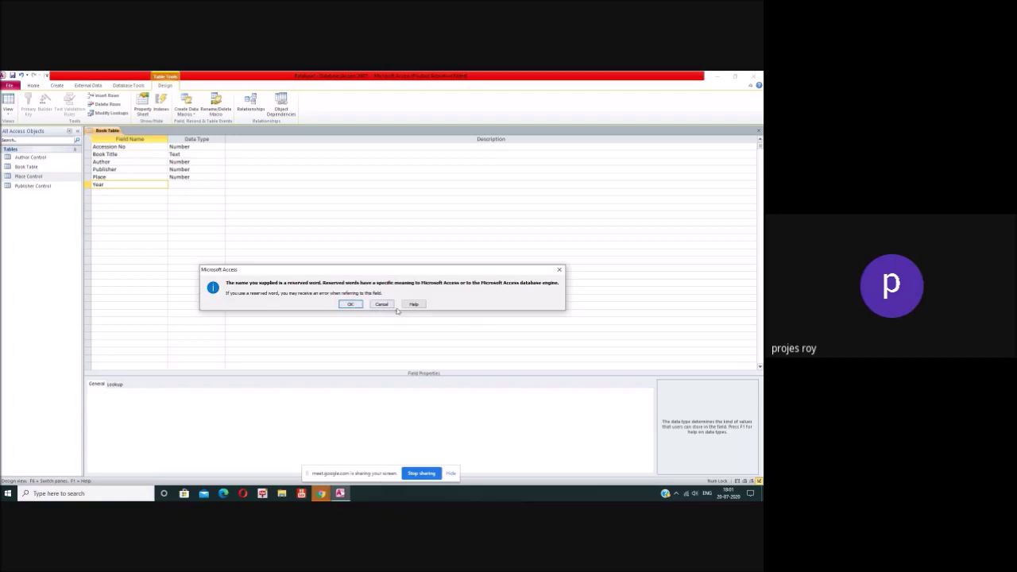
pyautogui.click(385, 306)
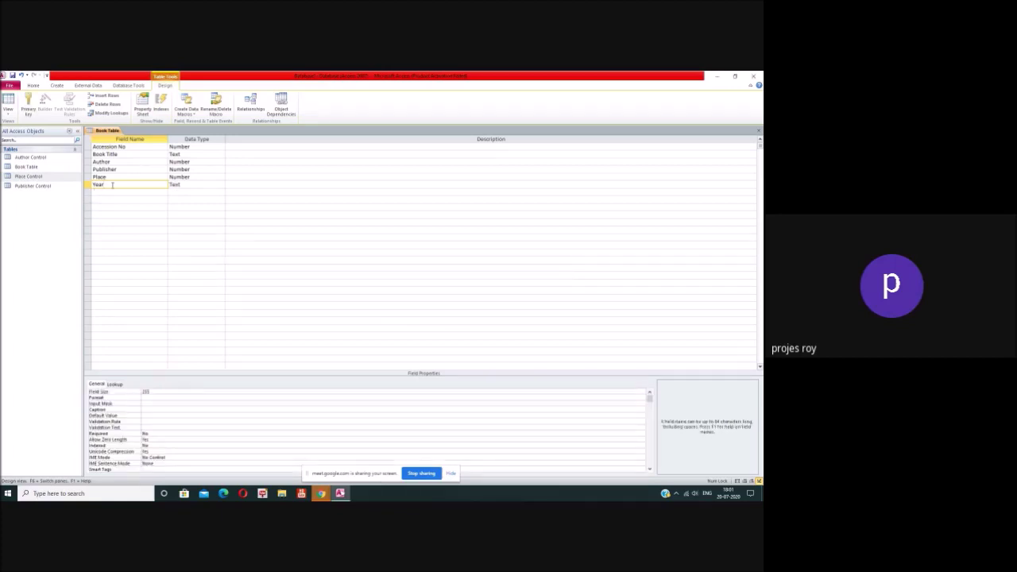
pyautogui.write('of Publication')
pyautogui.click(191, 183)
pyautogui.click(221, 184)
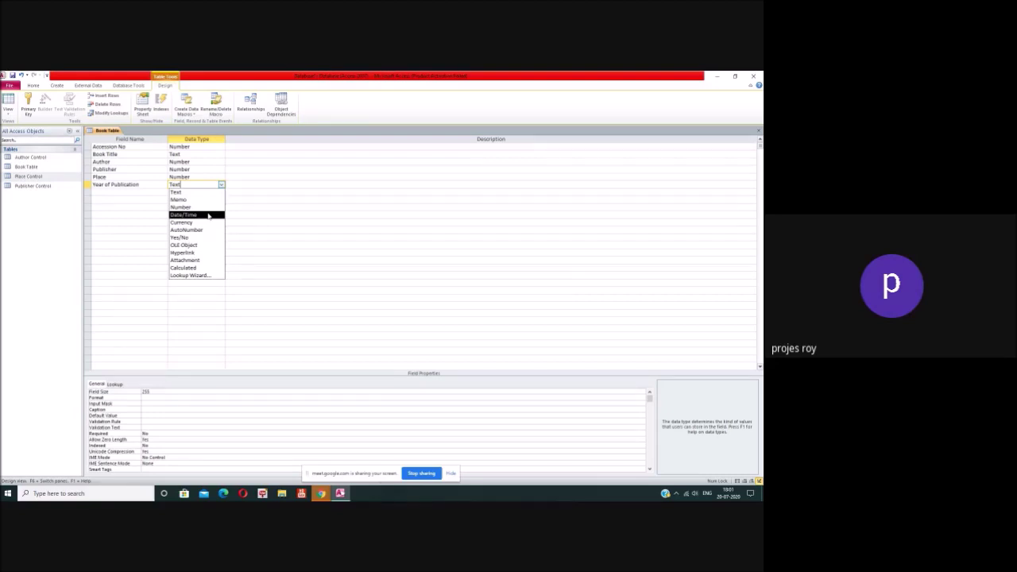
pyautogui.click(205, 207)
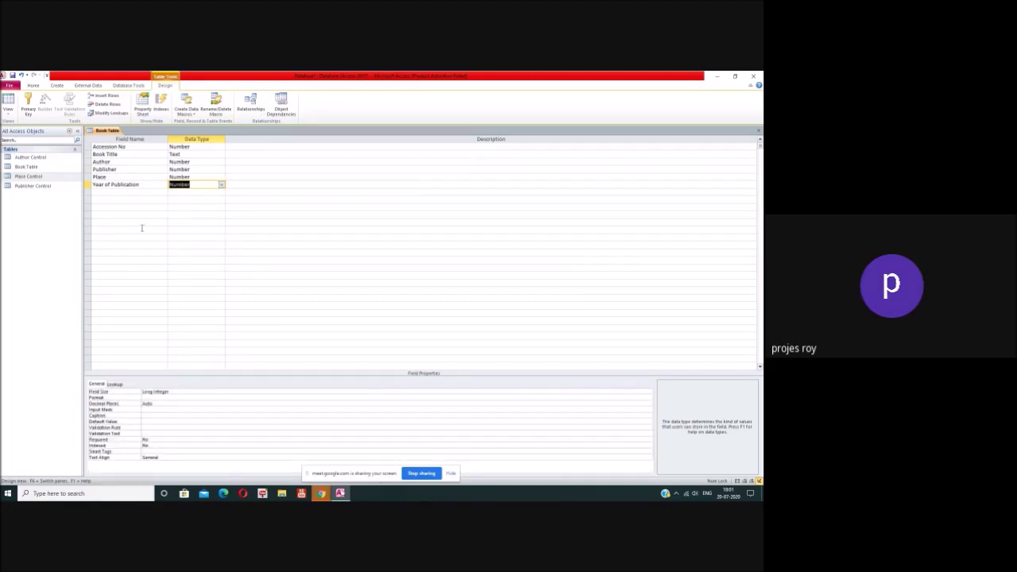
# Step: Add a Series Text field with field size 100
pyautogui.click(138, 193)
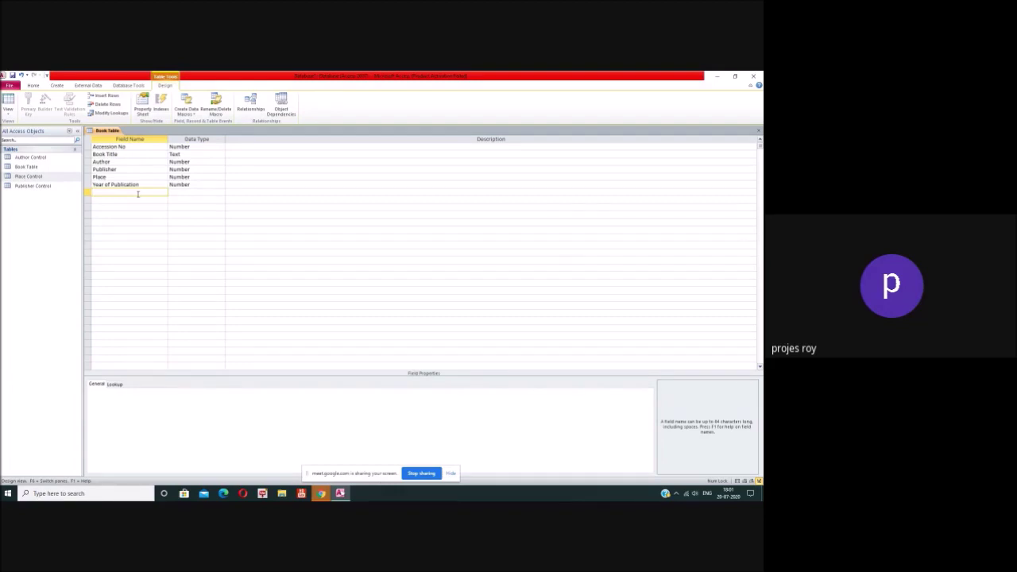
pyautogui.write('Series')
pyautogui.click(209, 191)
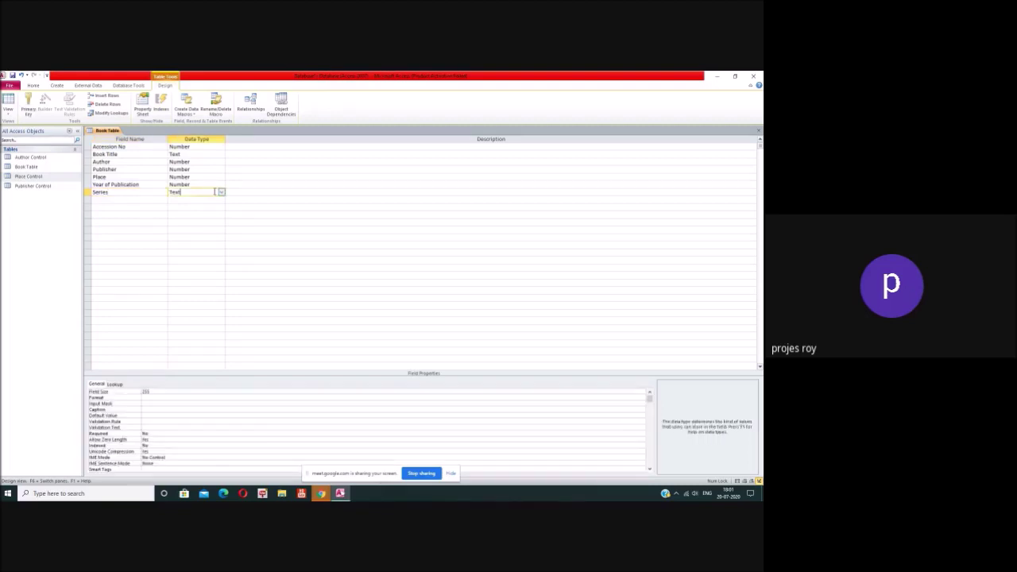
pyautogui.doubleClick(146, 391)
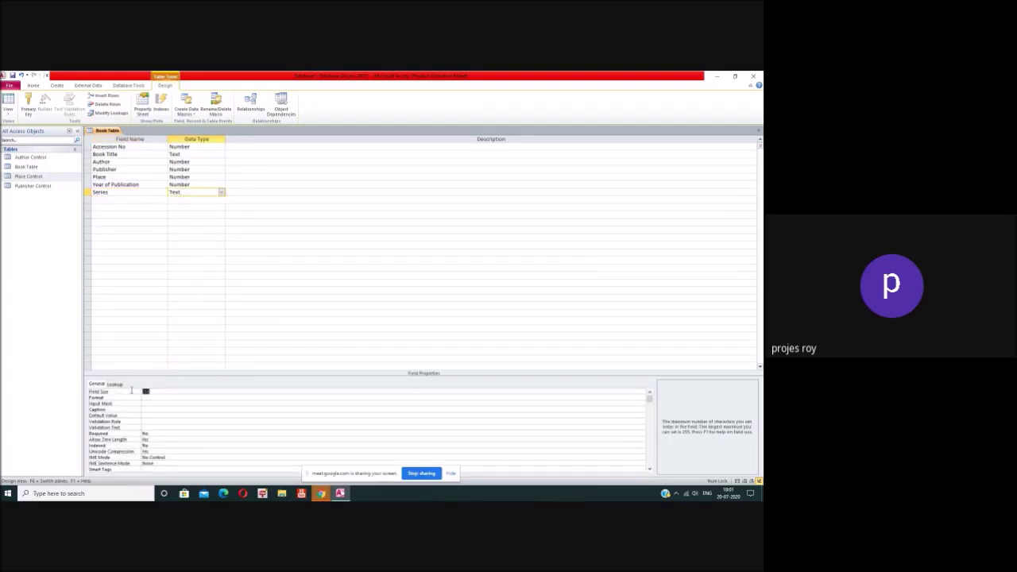
pyautogui.write('100')
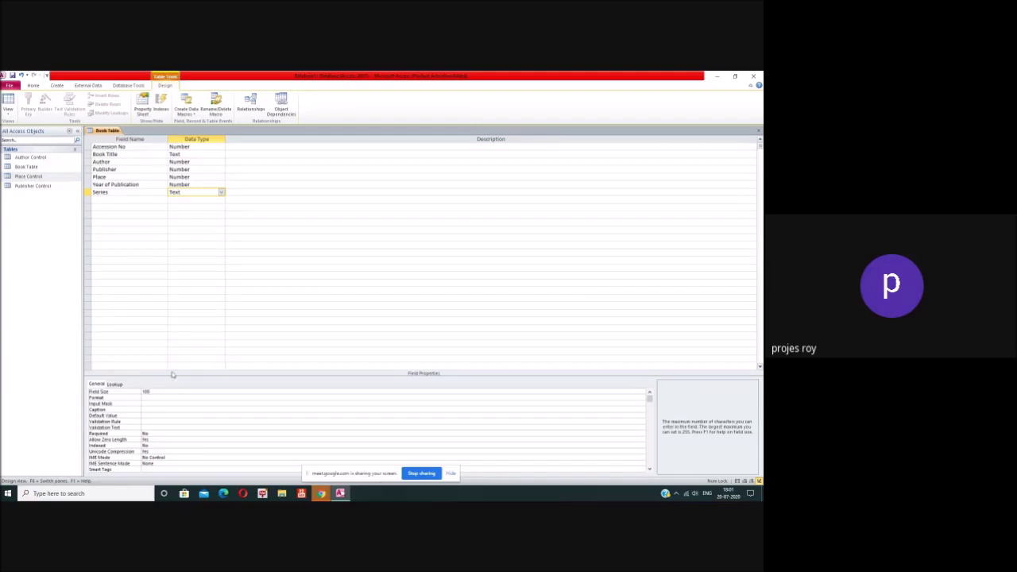
pyautogui.click(198, 305)
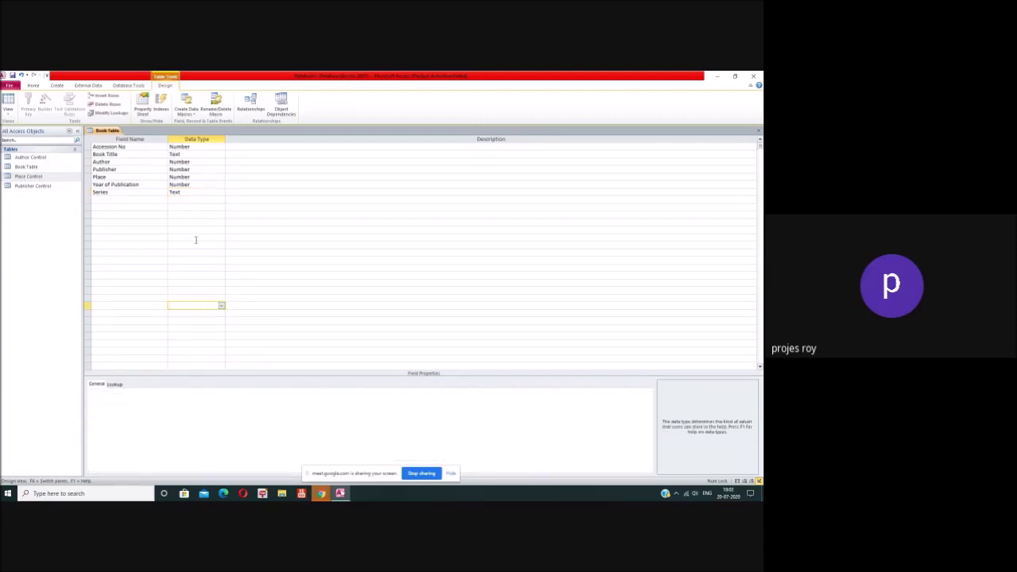
pyautogui.click(188, 193)
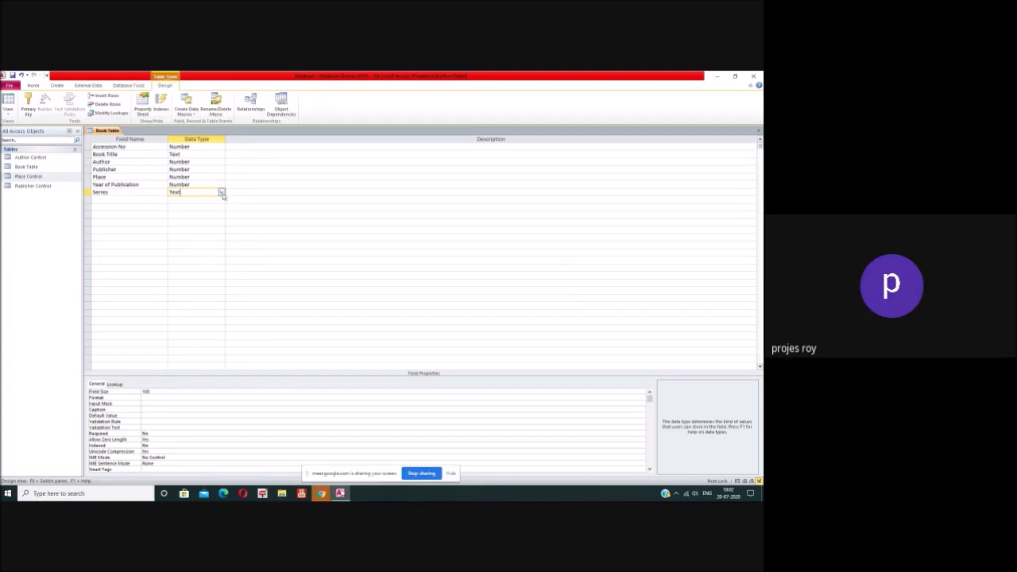
# Step: Create a new blank table and save it as Series Control in Design View
pyautogui.click(59, 86)
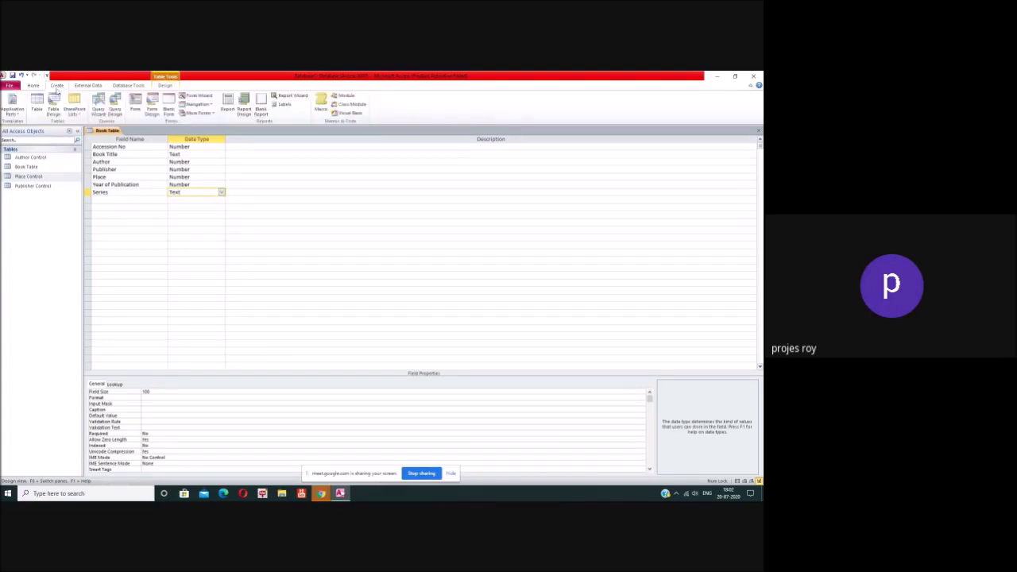
pyautogui.click(37, 103)
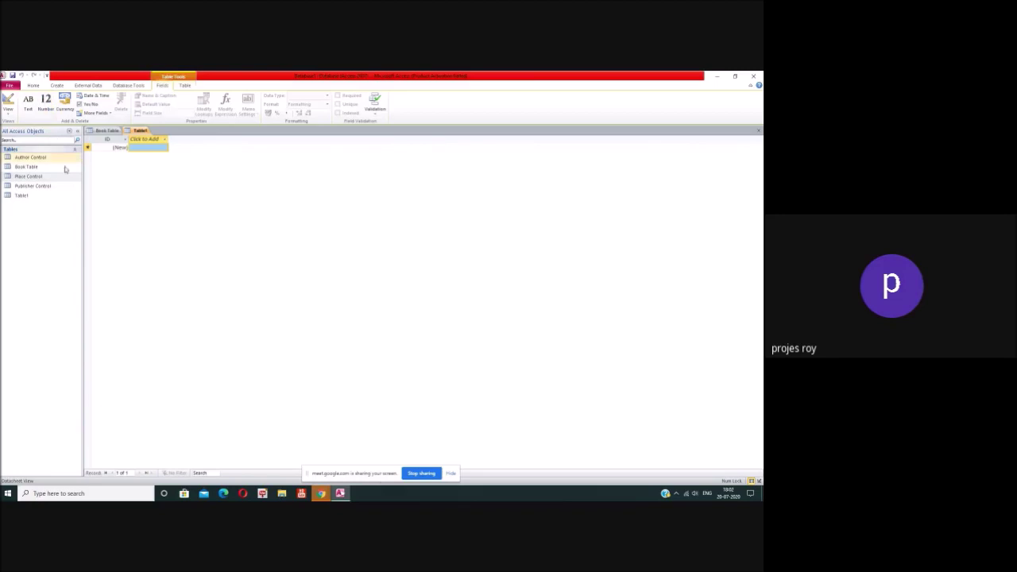
pyautogui.rightClick(29, 196)
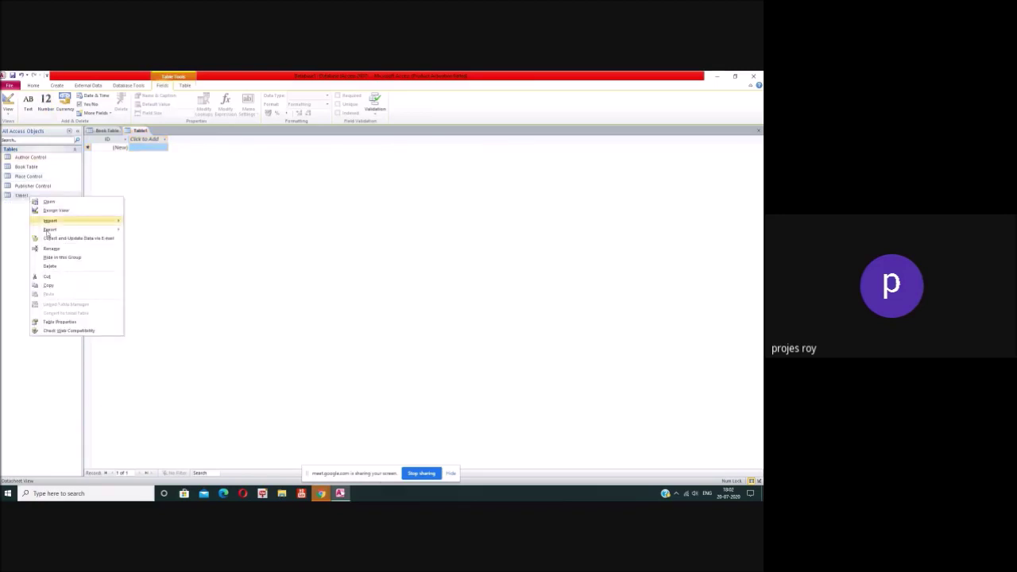
pyautogui.click(55, 211)
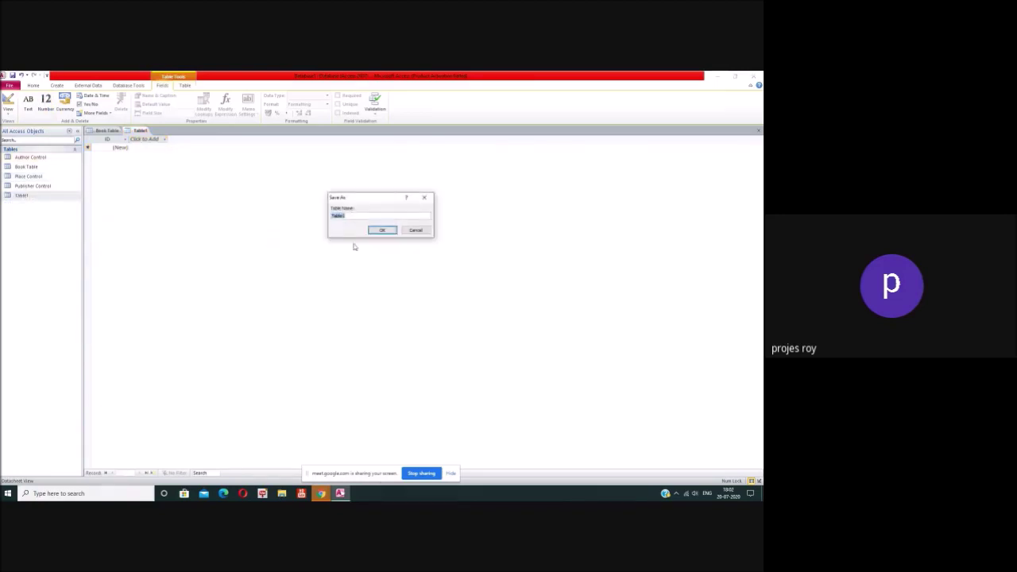
pyautogui.write('Saries Control')
pyautogui.click(382, 230)
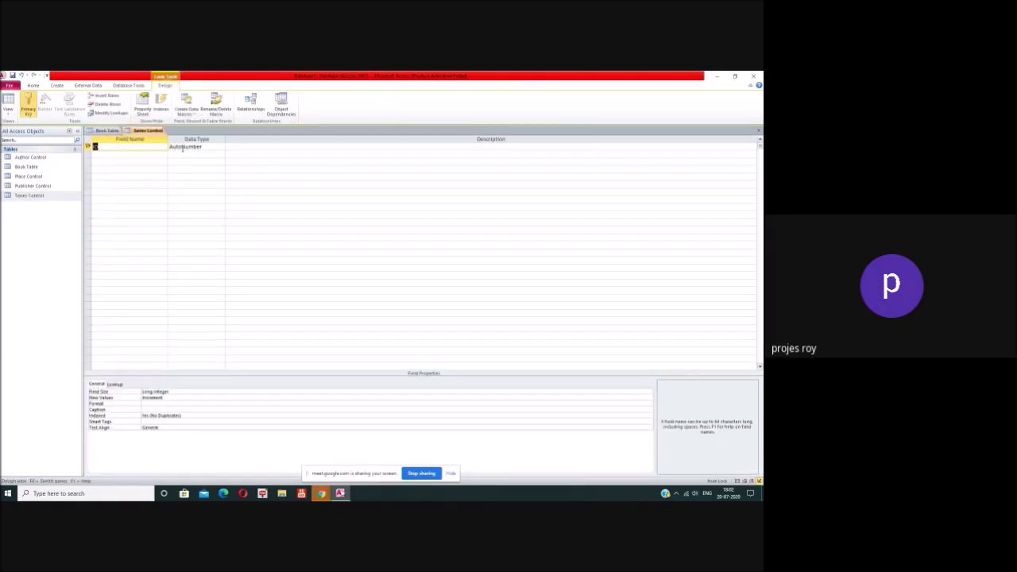
# Step: Add a 'Name of the Series' Text field, resize it, then close and save Series Control
pyautogui.click(135, 155)
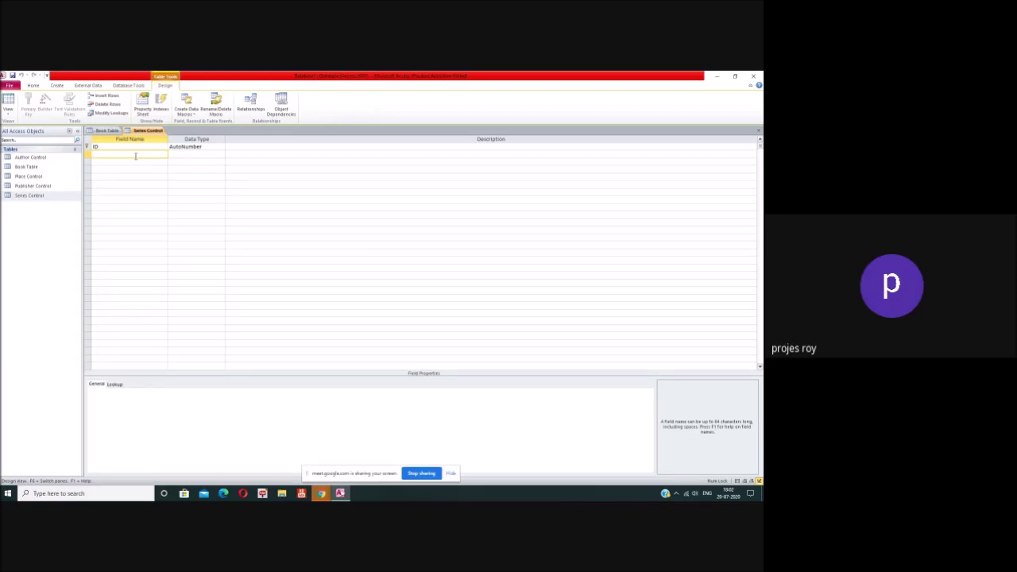
pyautogui.write('Name of the Series')
pyautogui.click(183, 156)
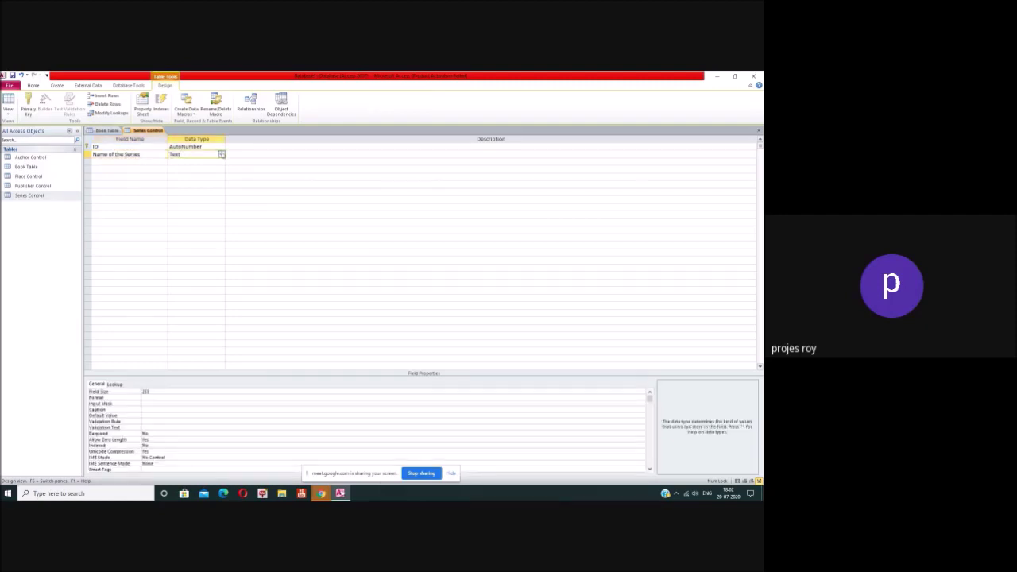
pyautogui.doubleClick(145, 391)
pyautogui.write('5')
pyautogui.write('0')
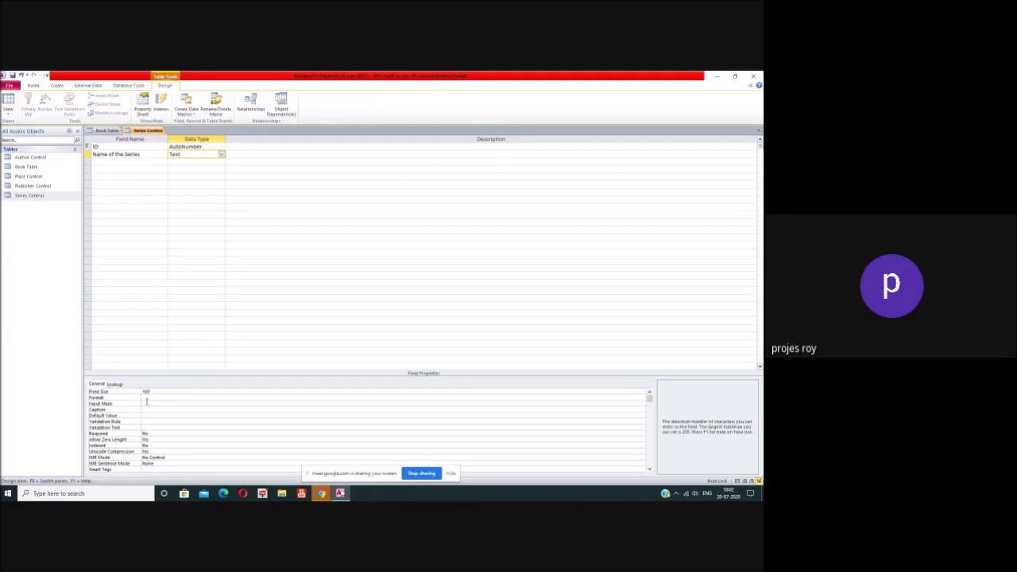
pyautogui.click(171, 444)
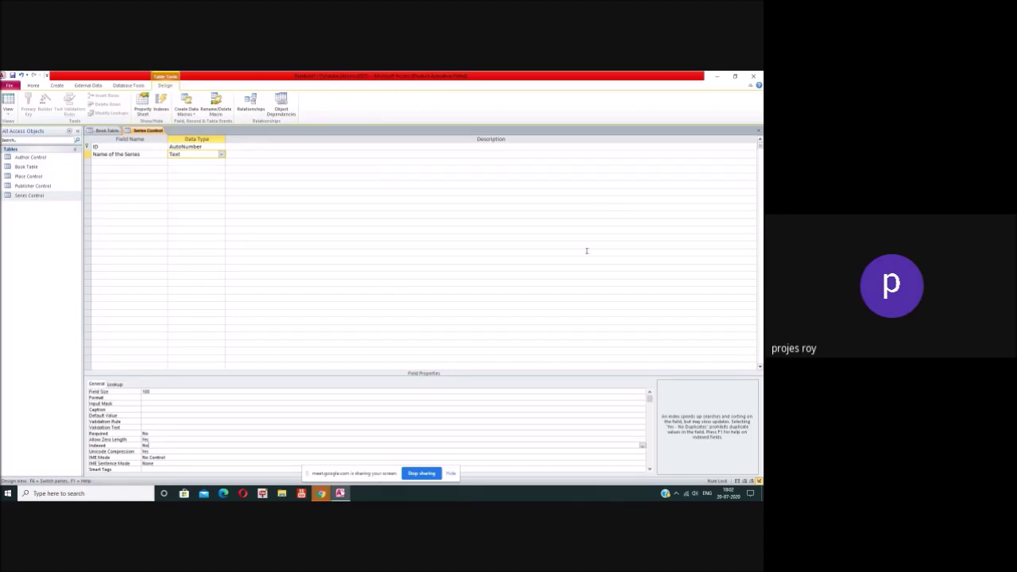
pyautogui.click(757, 133)
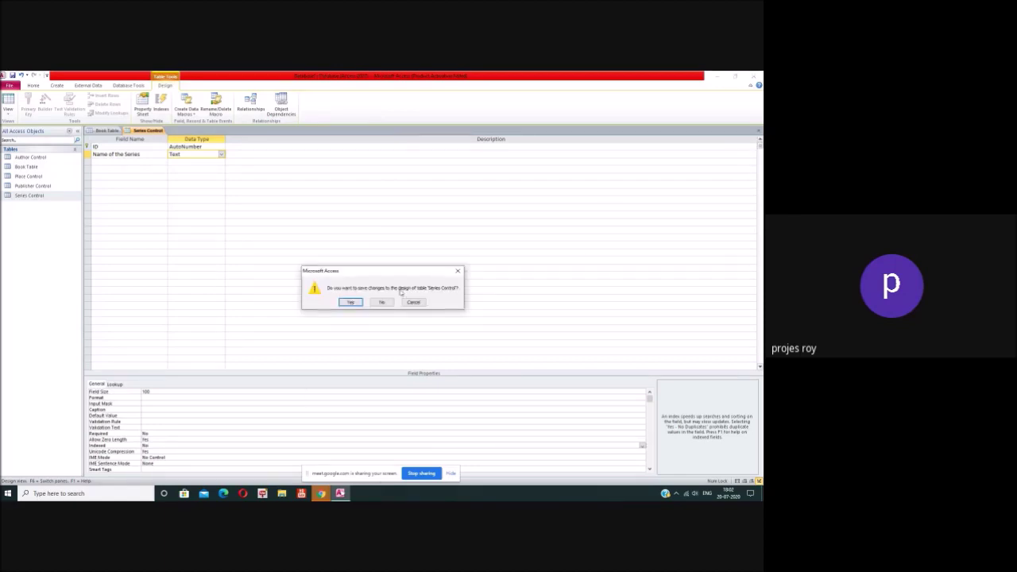
pyautogui.click(351, 302)
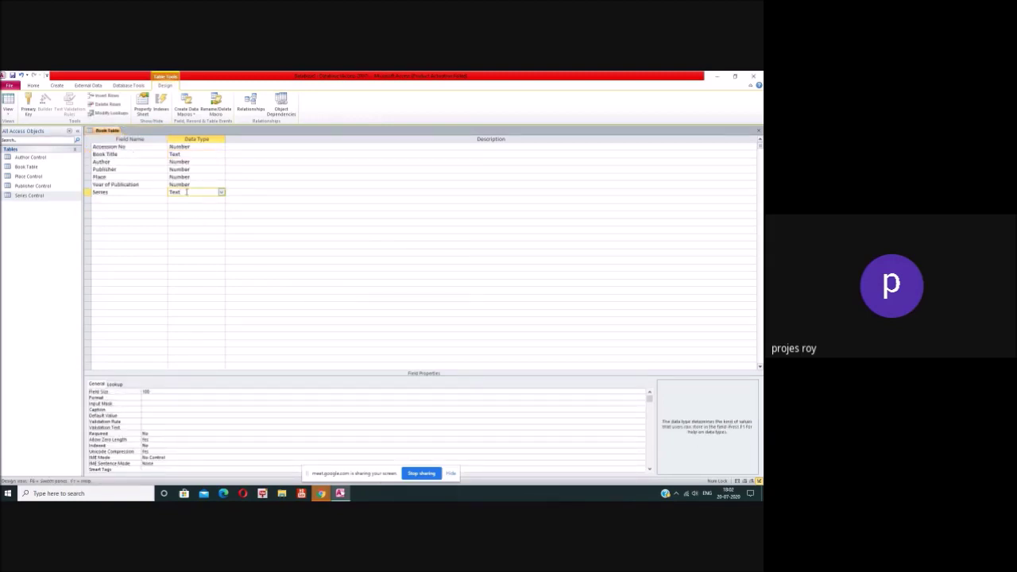
pyautogui.click(197, 162)
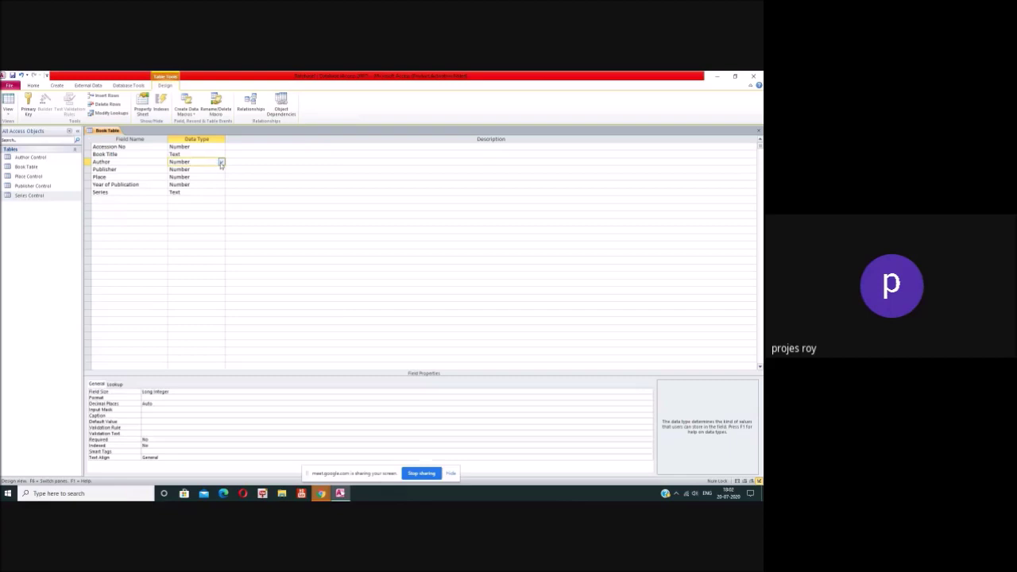
pyautogui.click(221, 162)
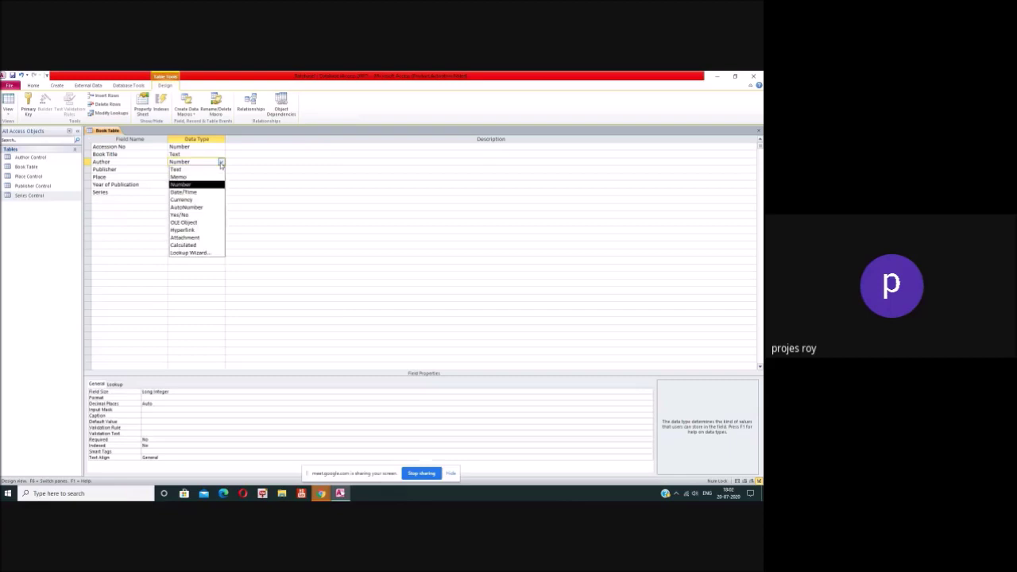
pyautogui.click(201, 252)
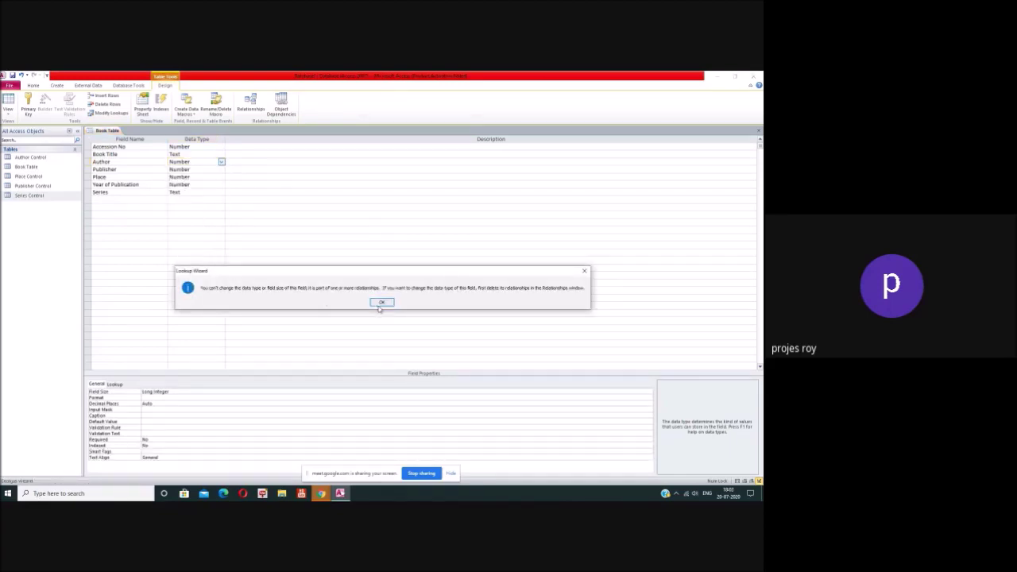
pyautogui.click(382, 303)
pyautogui.click(210, 169)
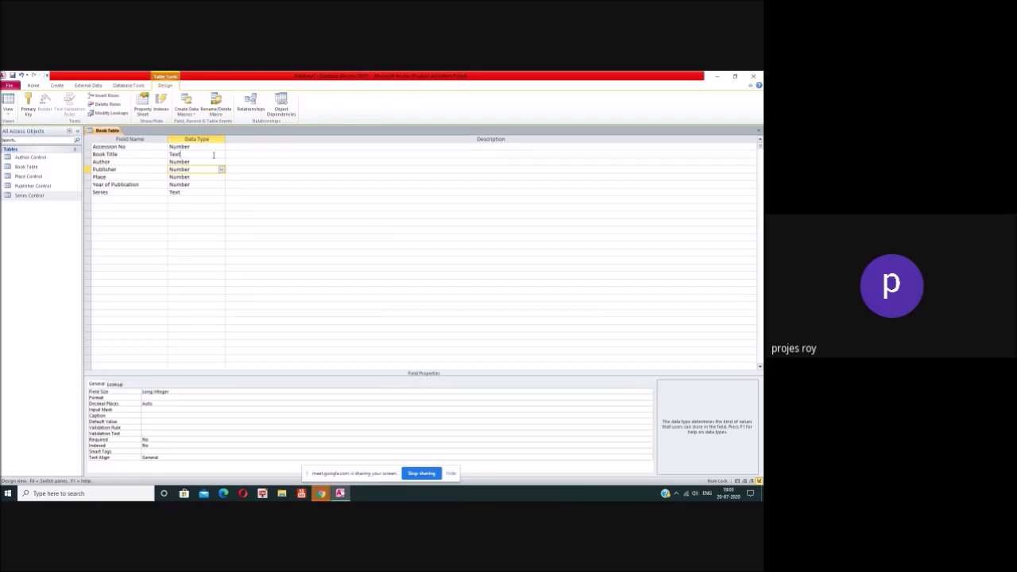
pyautogui.click(221, 169)
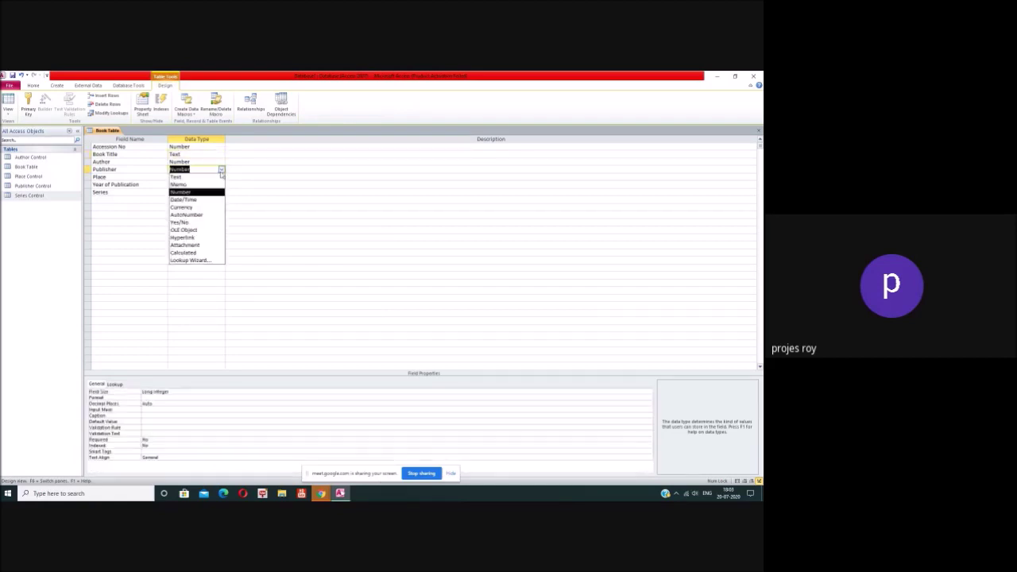
pyautogui.click(205, 261)
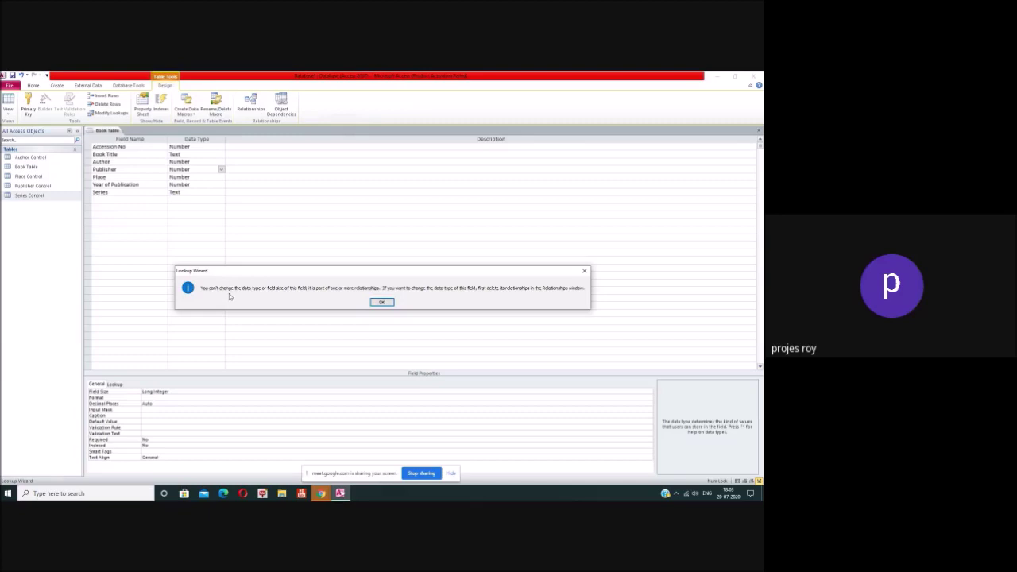
pyautogui.click(381, 302)
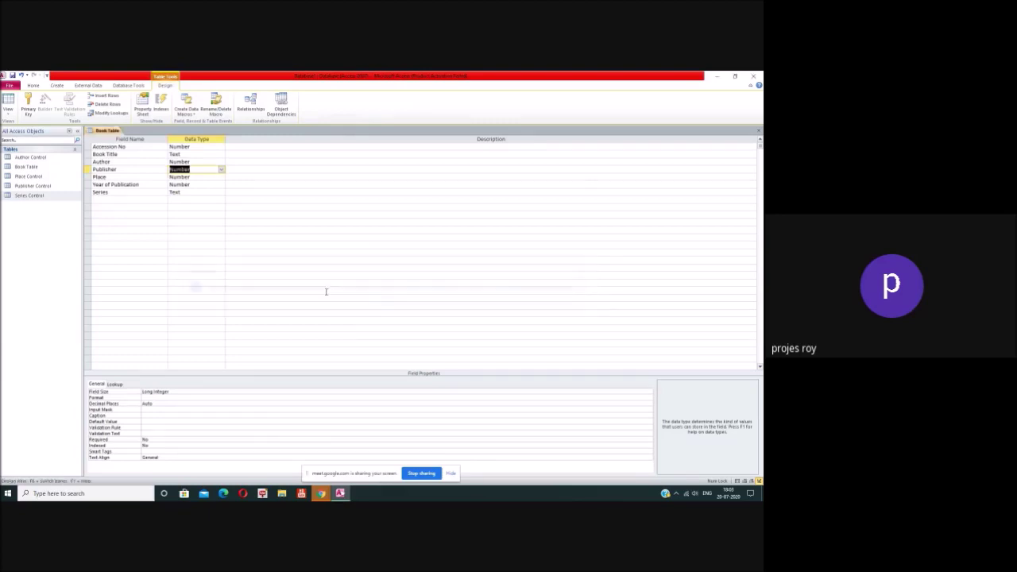
pyautogui.click(204, 193)
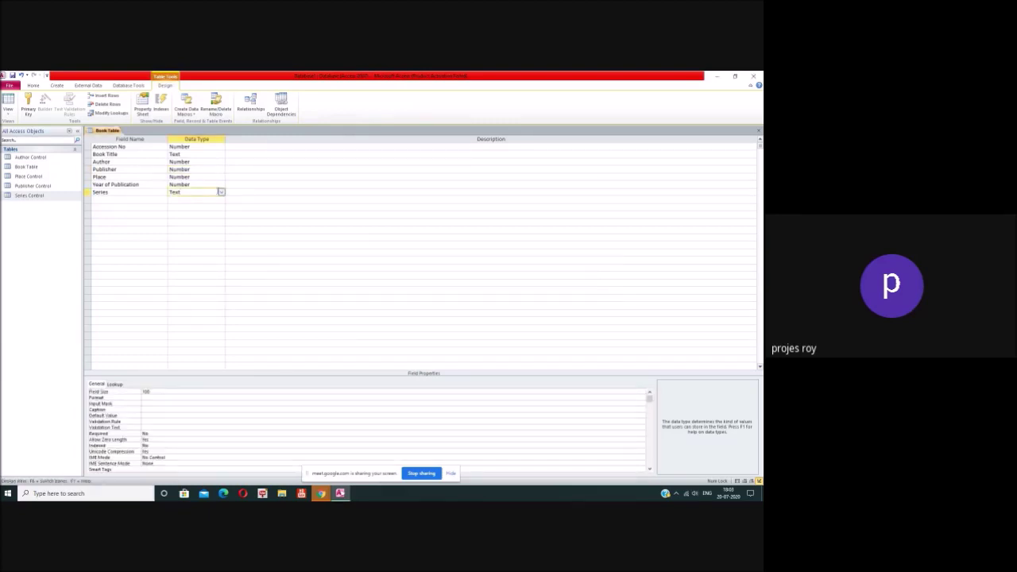
# Step: Start a Lookup Wizard on Series that takes values from the Series Control table
pyautogui.click(221, 193)
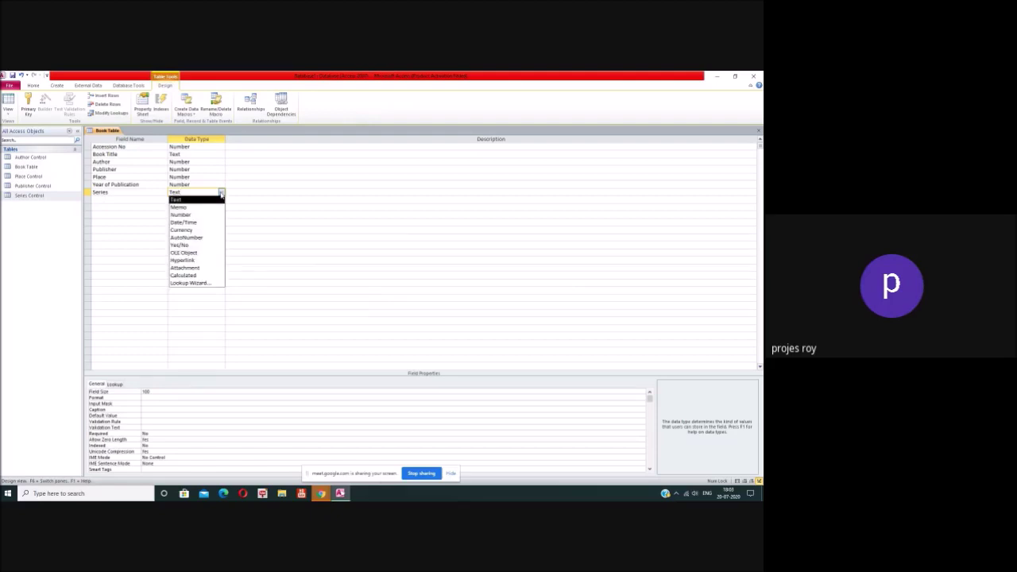
pyautogui.click(208, 283)
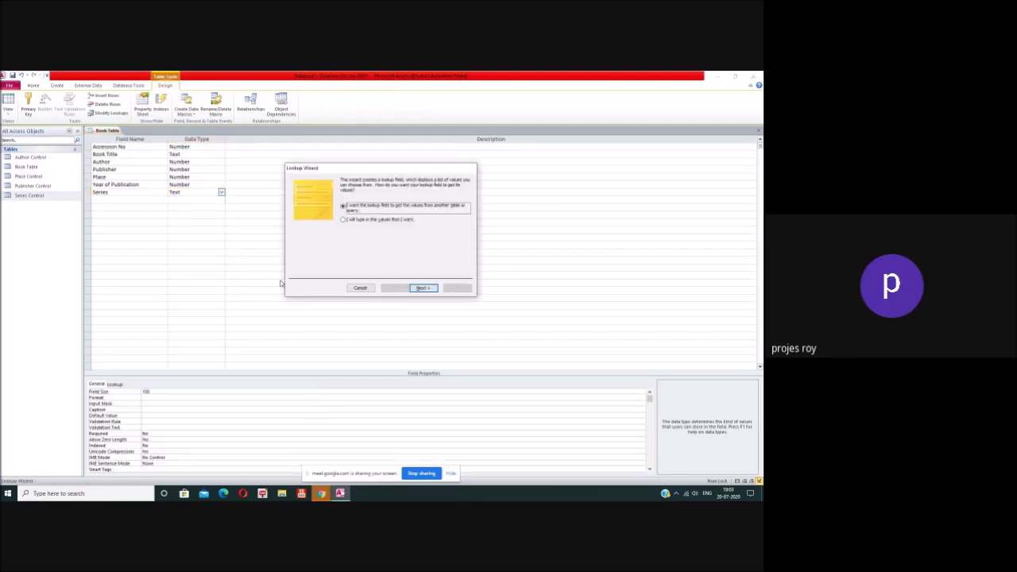
pyautogui.click(422, 287)
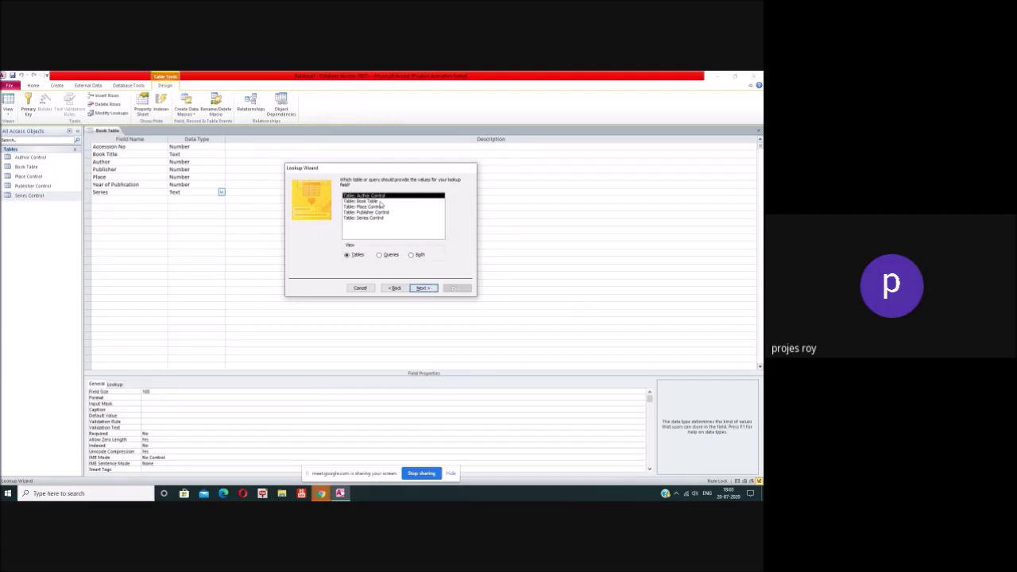
pyautogui.click(383, 218)
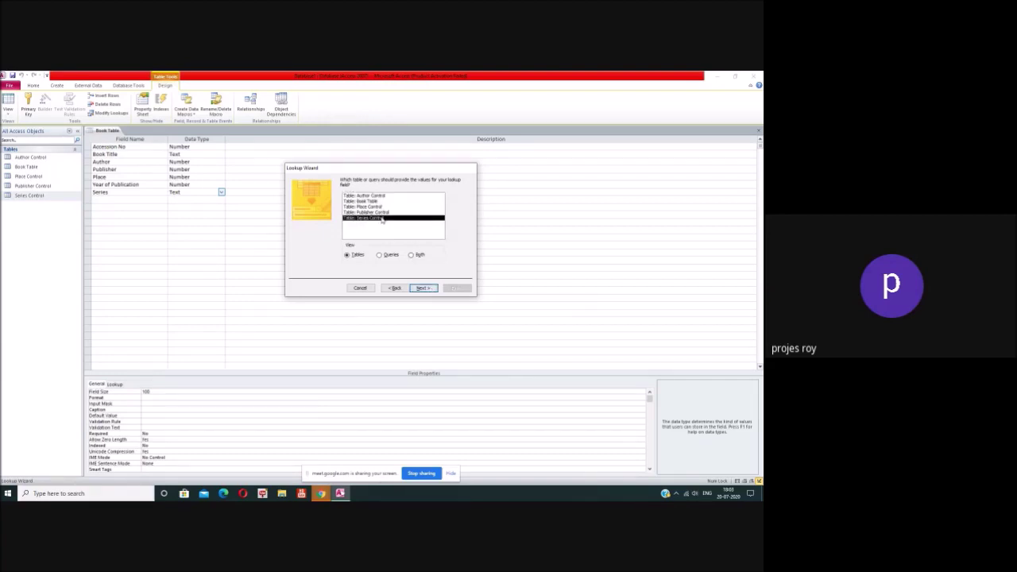
pyautogui.click(420, 287)
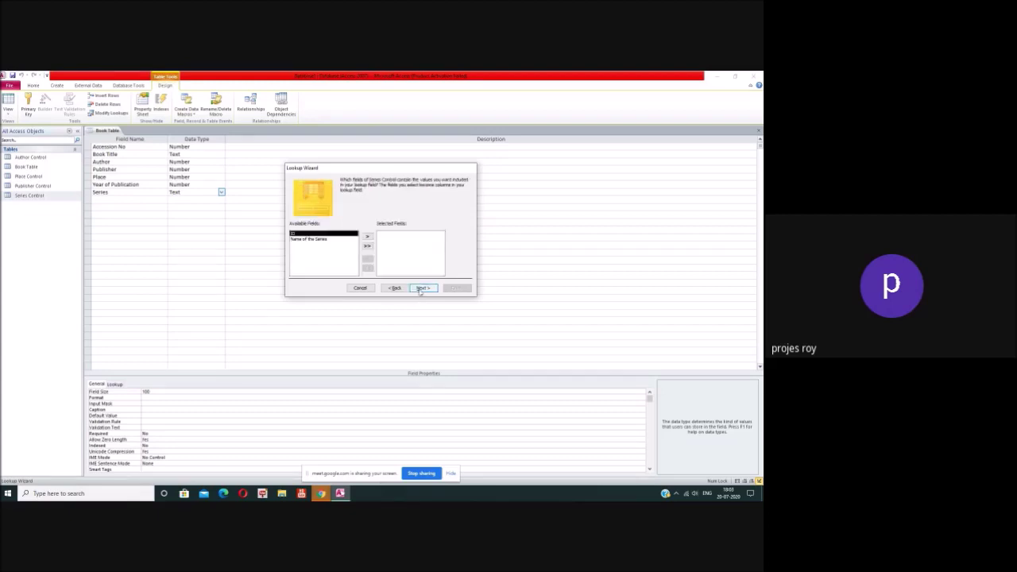
# Step: Use Name of the Series as the lookup column, sort by it, finish and save
pyautogui.click(367, 237)
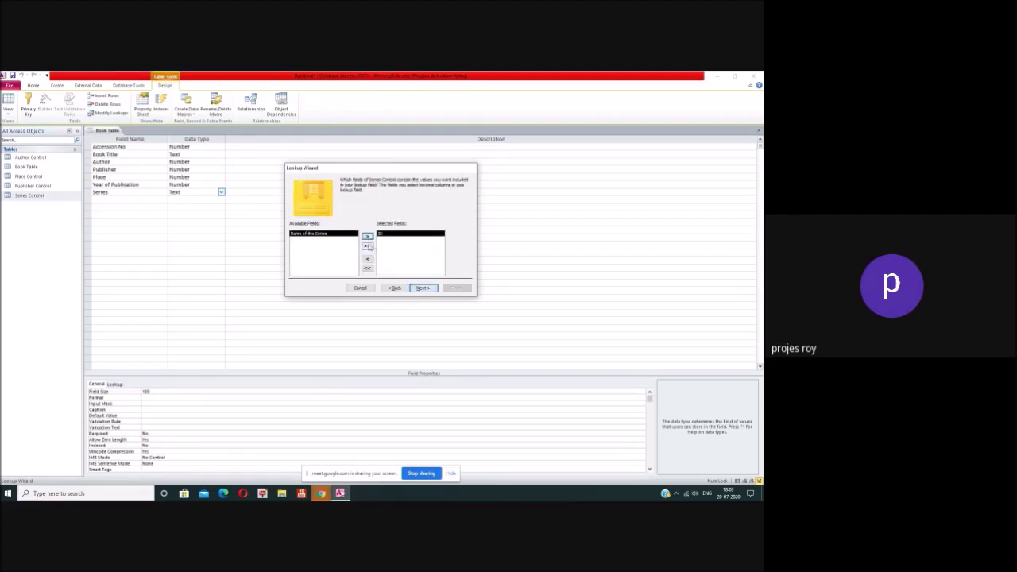
pyautogui.click(367, 258)
pyautogui.click(324, 239)
pyautogui.click(367, 237)
pyautogui.click(423, 287)
pyautogui.click(355, 205)
pyautogui.click(345, 225)
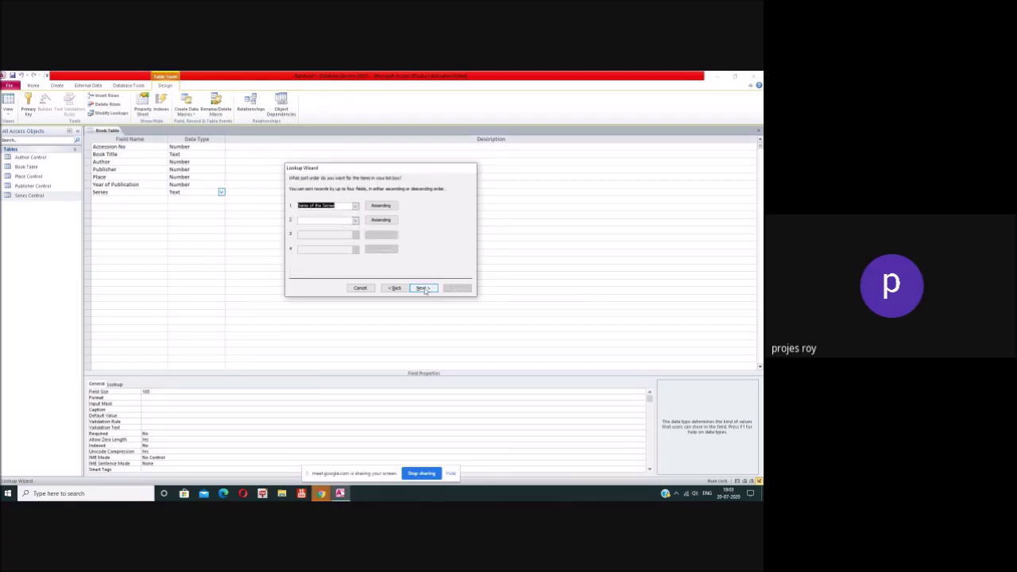
pyautogui.click(424, 288)
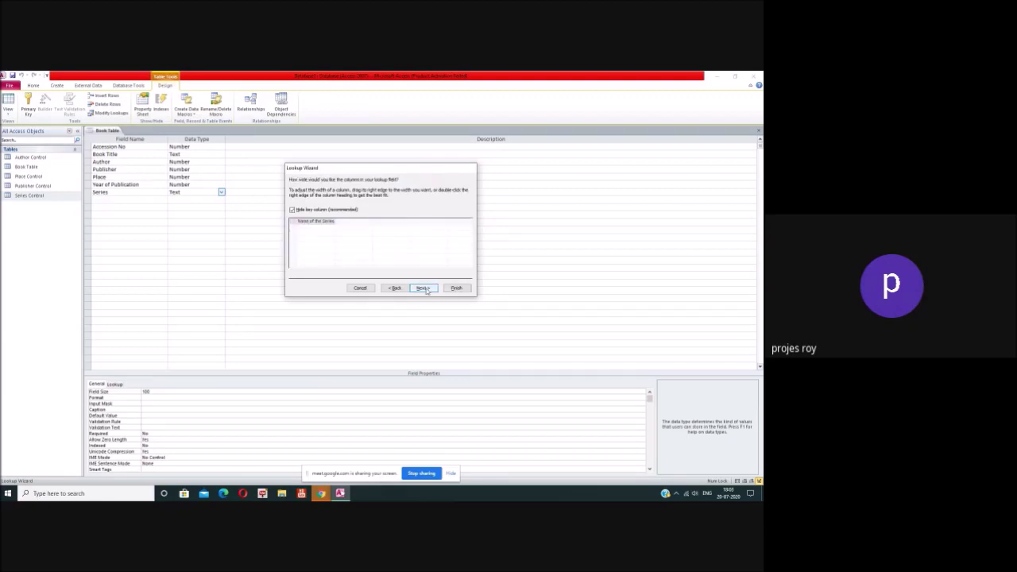
pyautogui.click(423, 288)
pyautogui.click(456, 288)
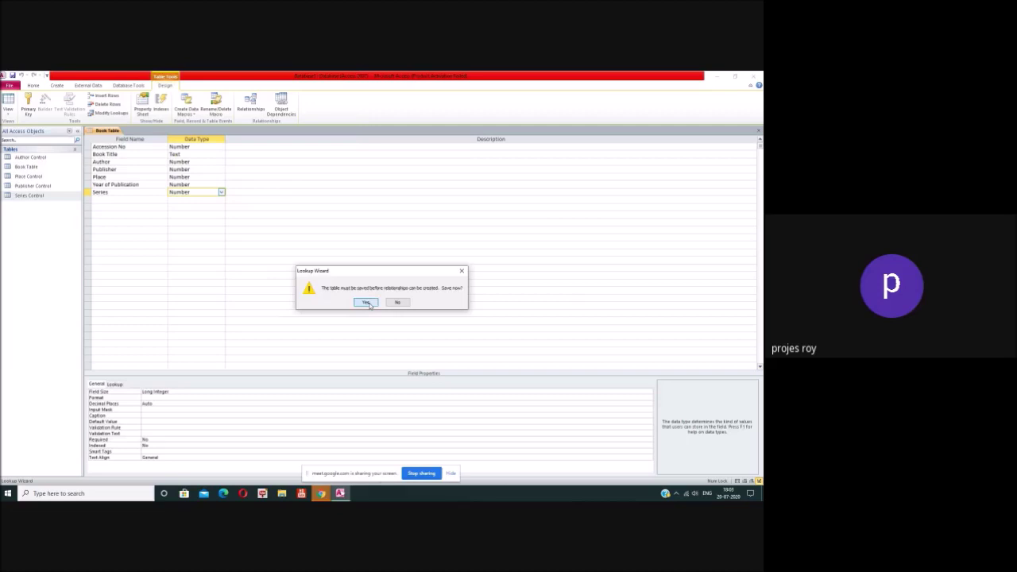
pyautogui.click(370, 303)
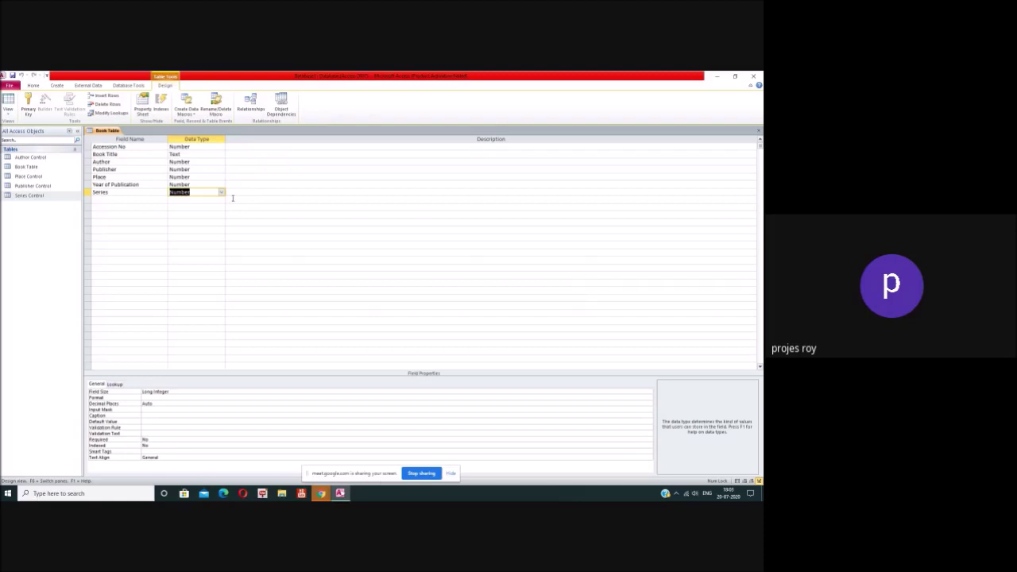
# Step: Add a Call No Text field to Book Table and create a new blank table
pyautogui.click(152, 199)
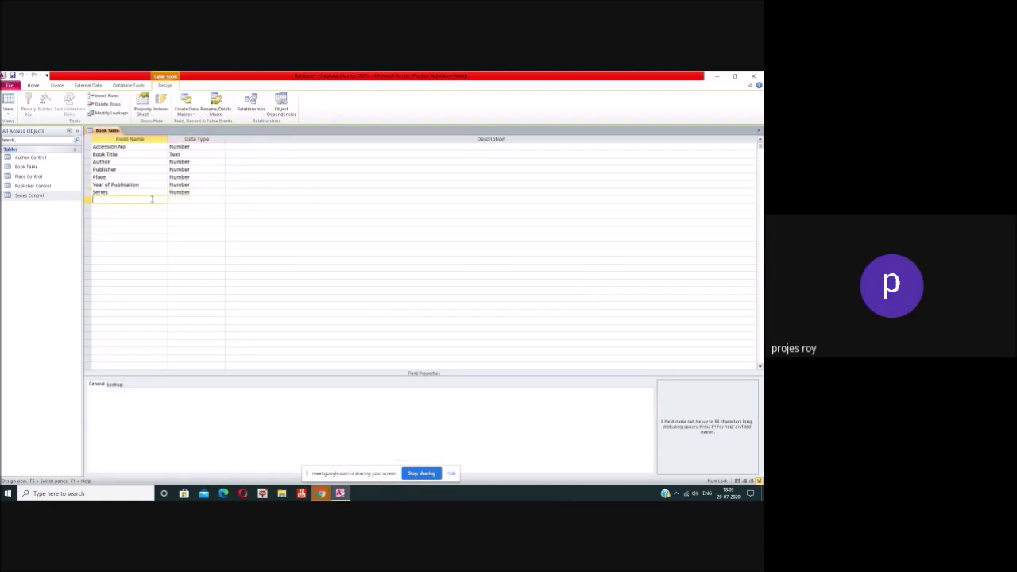
pyautogui.write('Call No')
pyautogui.click(197, 199)
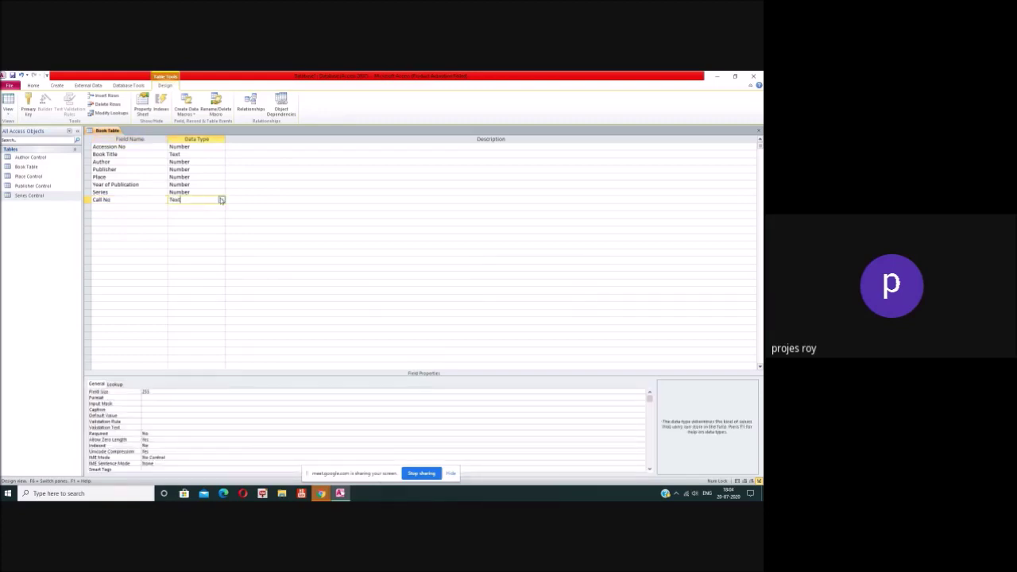
pyautogui.click(221, 201)
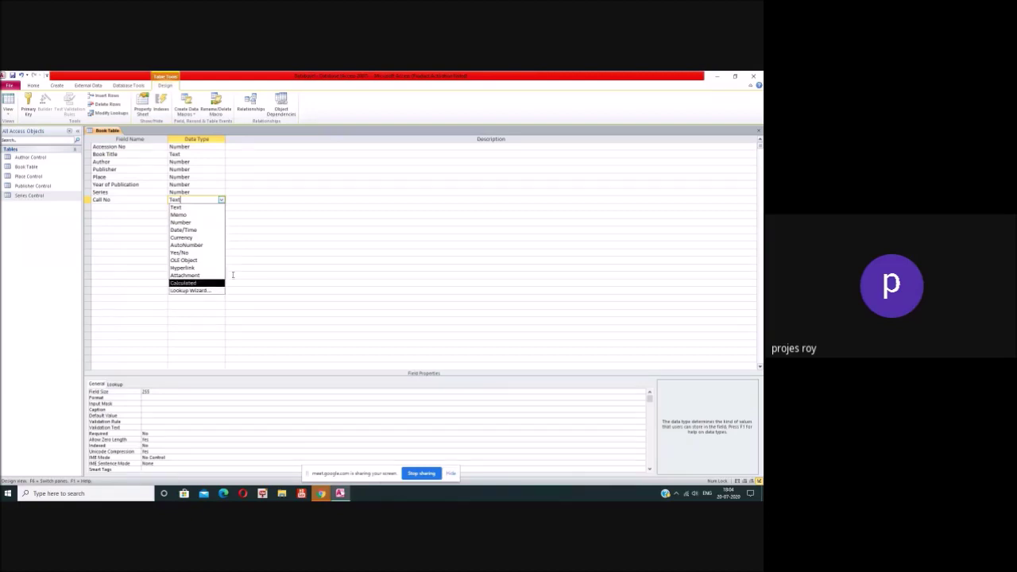
pyautogui.click(265, 214)
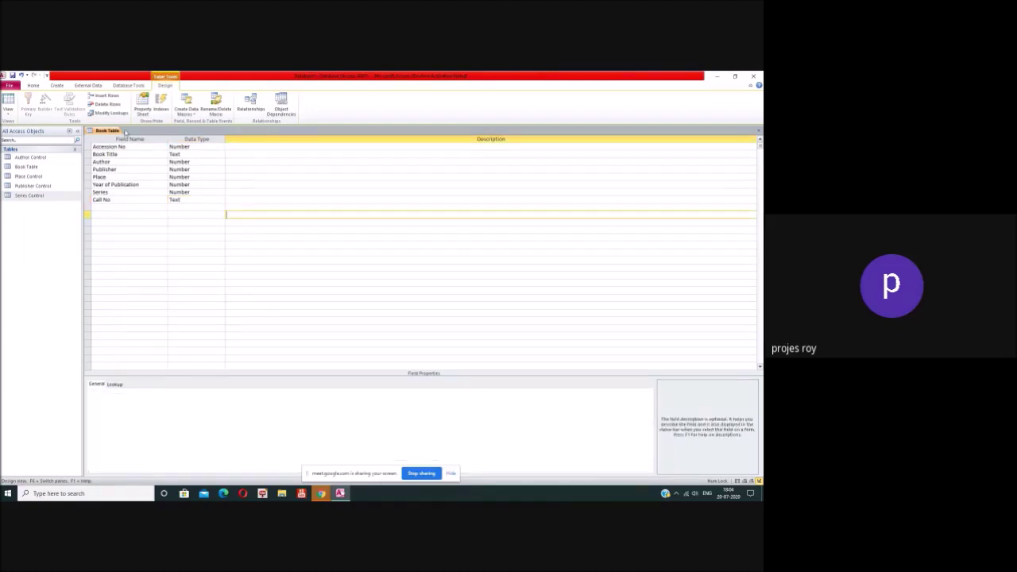
pyautogui.click(56, 86)
pyautogui.click(37, 101)
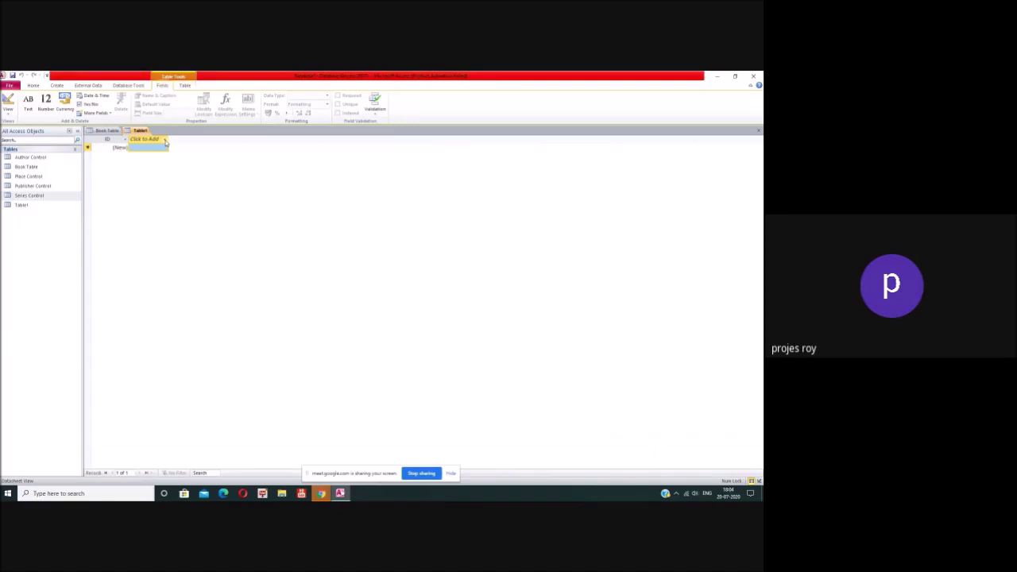
# Step: Open Table1 in Design View and save it as Call No
pyautogui.rightClick(31, 206)
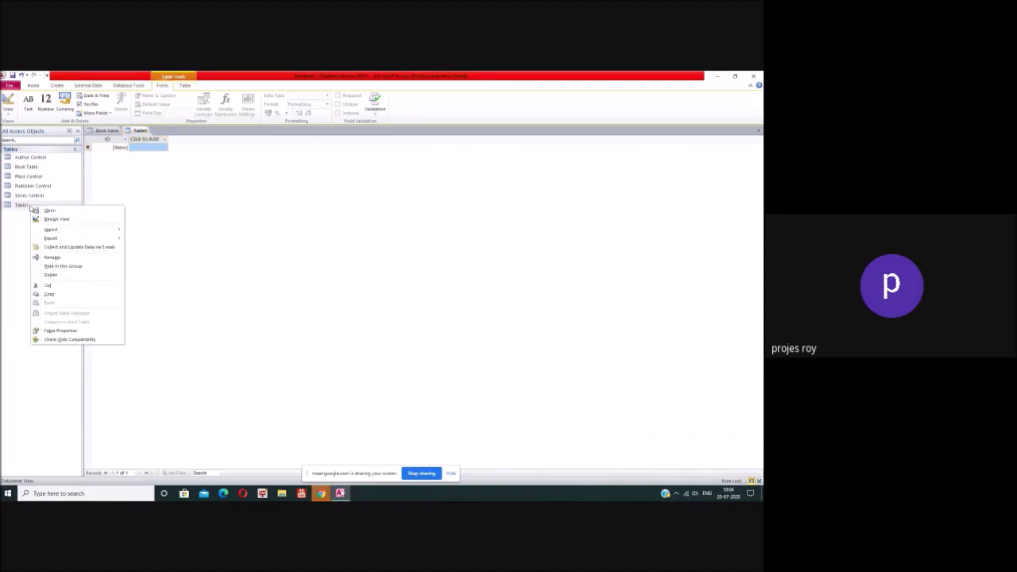
pyautogui.click(57, 218)
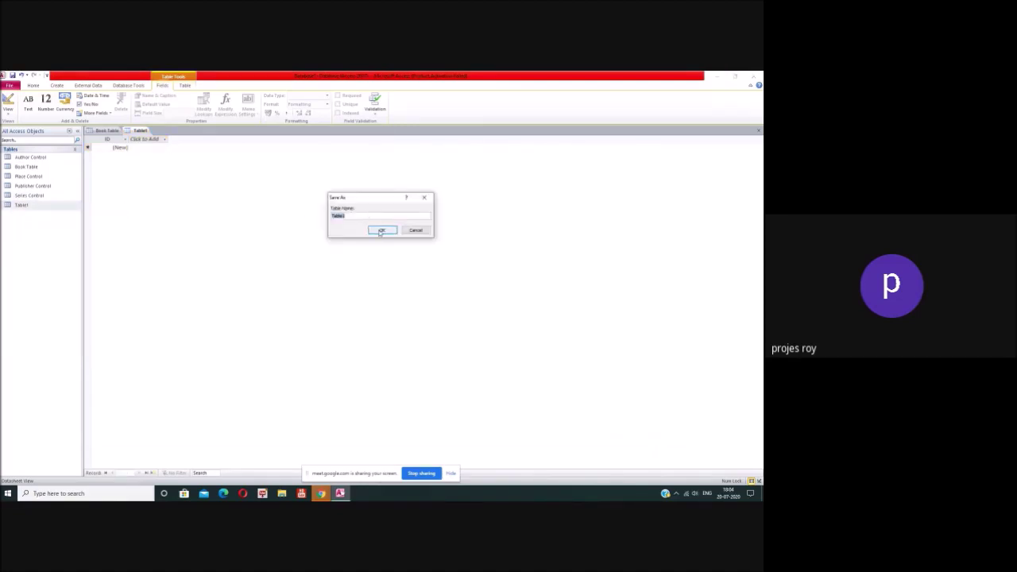
pyautogui.write('Call No')
pyautogui.click(381, 230)
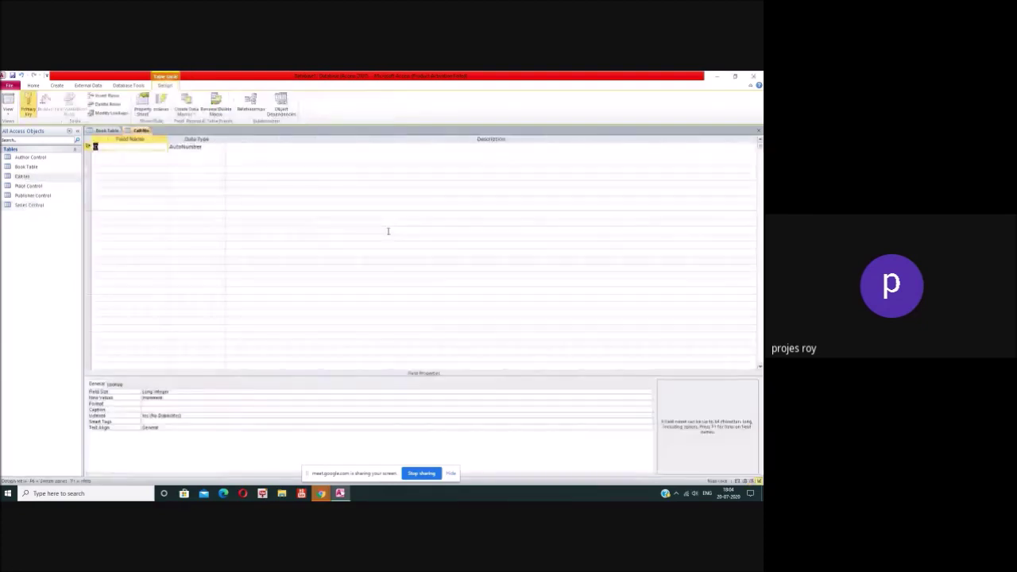
# Step: Add a Subject Text field with field size 50
pyautogui.click(138, 154)
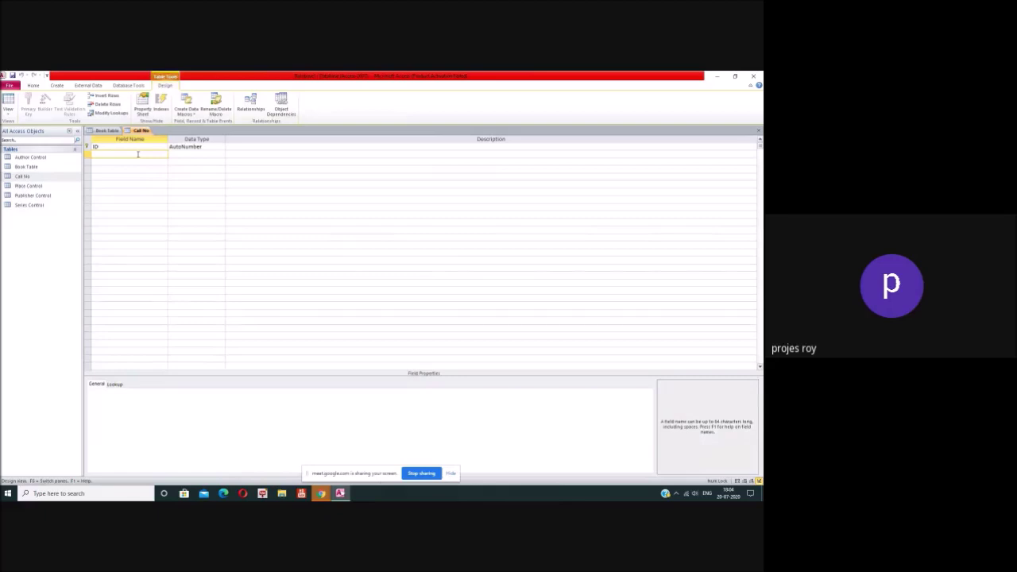
pyautogui.write('Subject')
pyautogui.press('Tab')
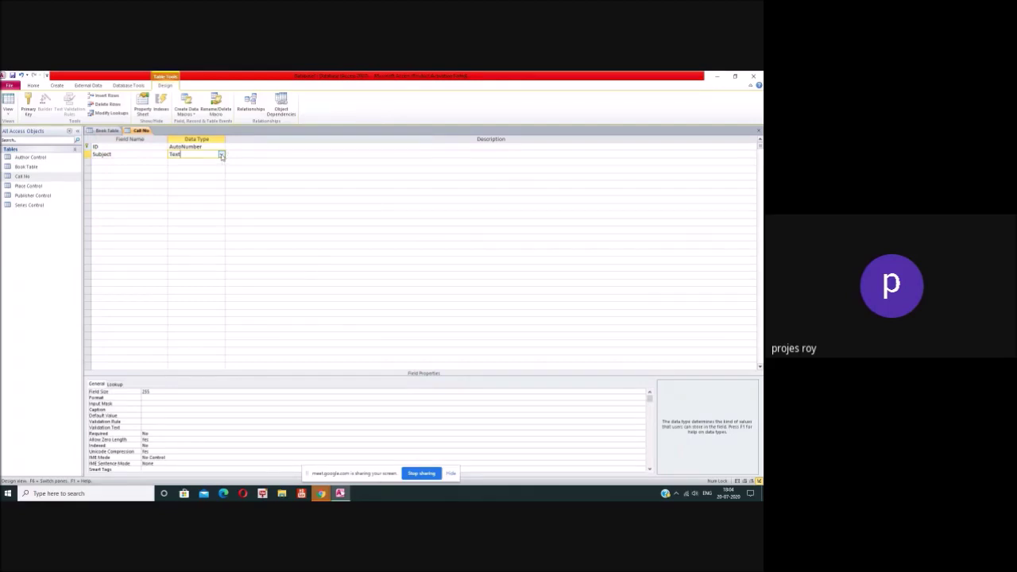
pyautogui.click(151, 392)
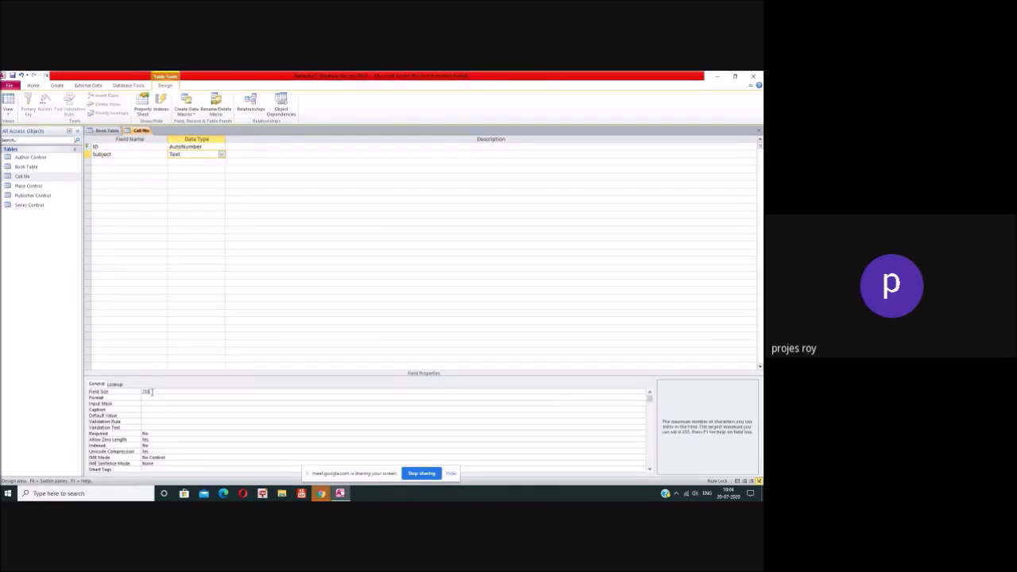
pyautogui.click(124, 392)
pyautogui.write('50')
# Step: Add a Call No Text field with field size 20
pyautogui.click(135, 162)
pyautogui.write('Call No')
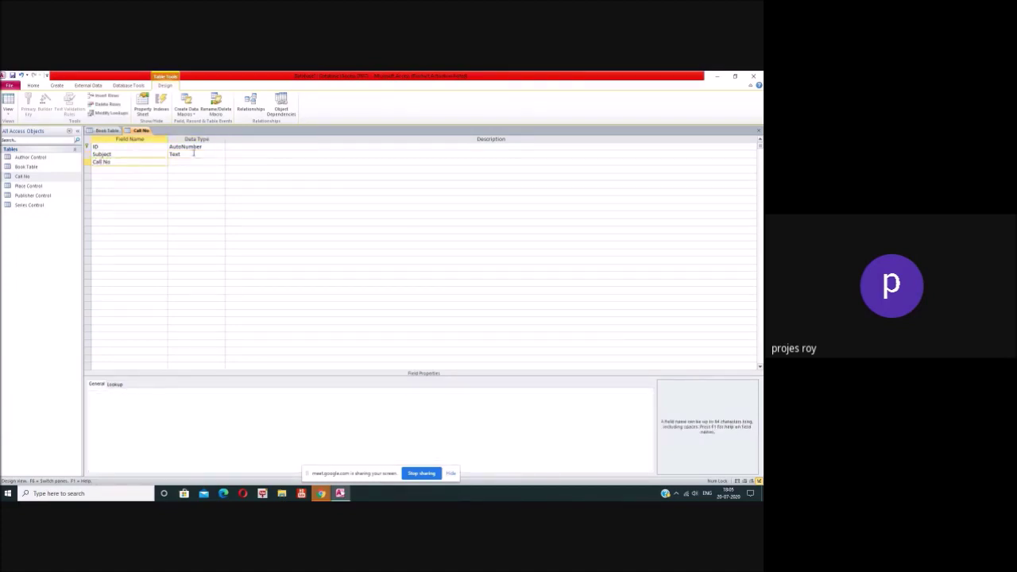
pyautogui.click(196, 162)
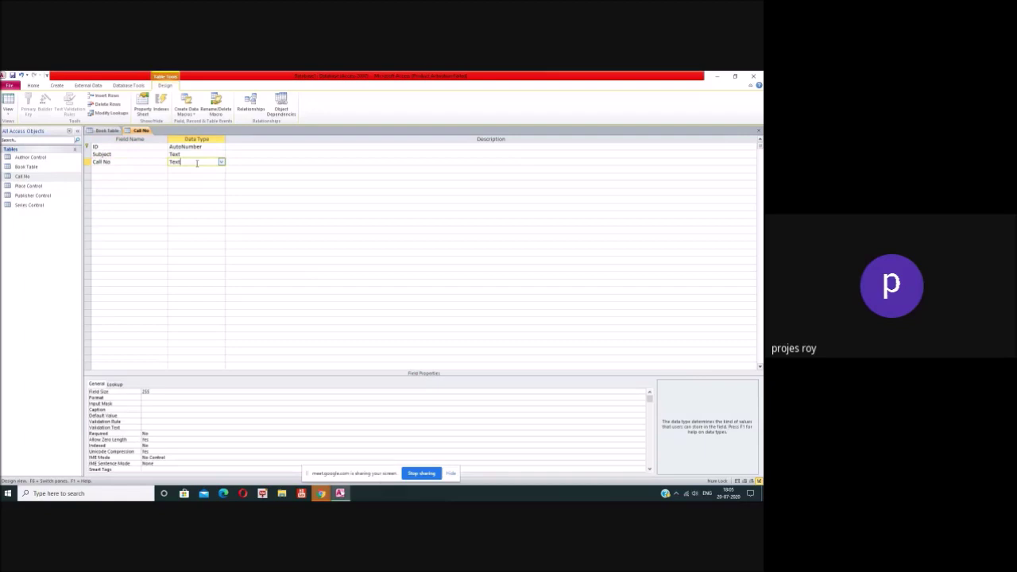
pyautogui.click(221, 163)
pyautogui.click(222, 162)
pyautogui.click(133, 389)
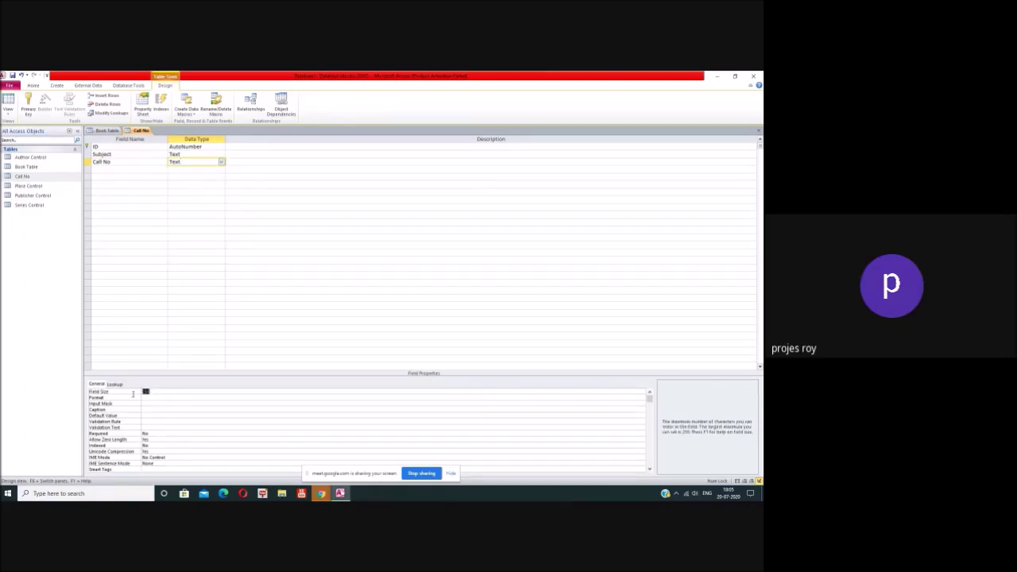
pyautogui.write('10')
pyautogui.write('50')
pyautogui.doubleClick(145, 392)
pyautogui.write('20')
# Step: Close and save the Call No table, returning to Book Table's Call No data type
pyautogui.click(758, 135)
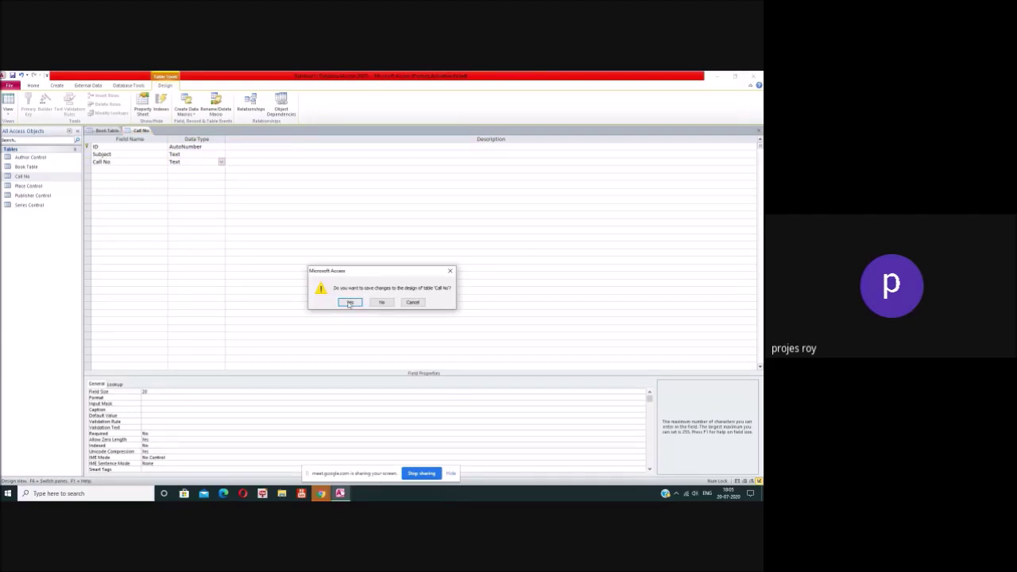
pyautogui.click(350, 302)
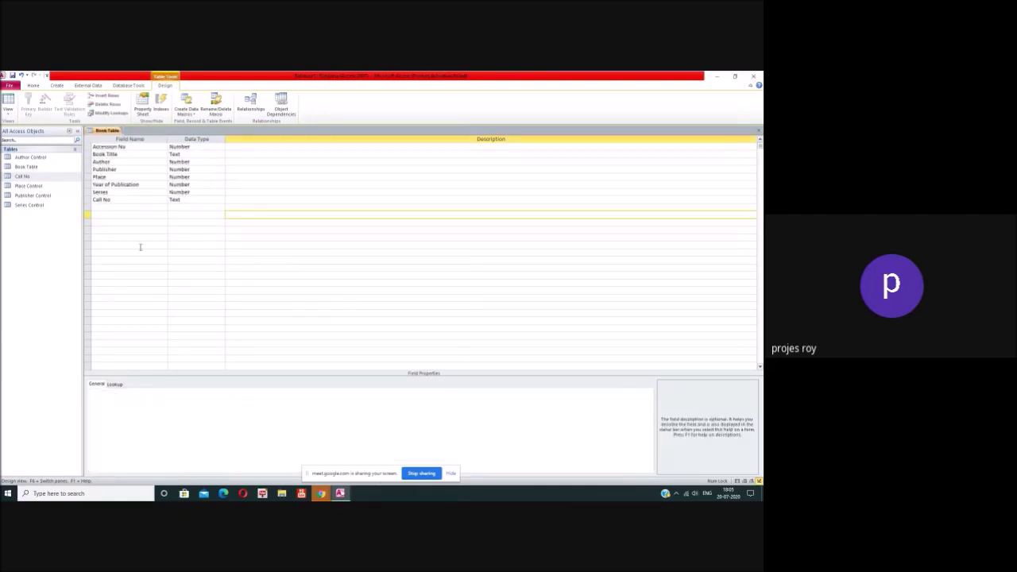
pyautogui.click(193, 200)
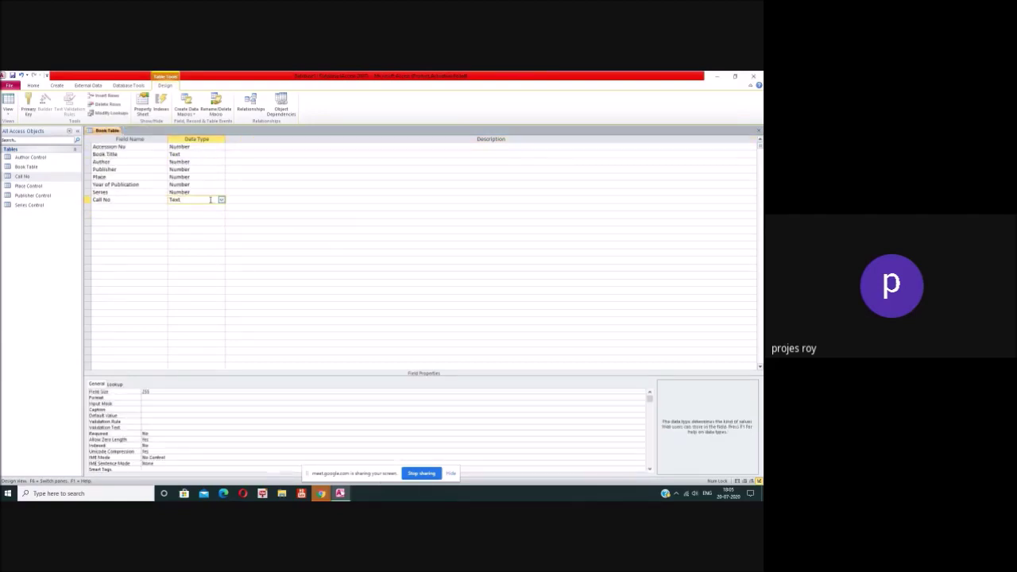
pyautogui.click(221, 200)
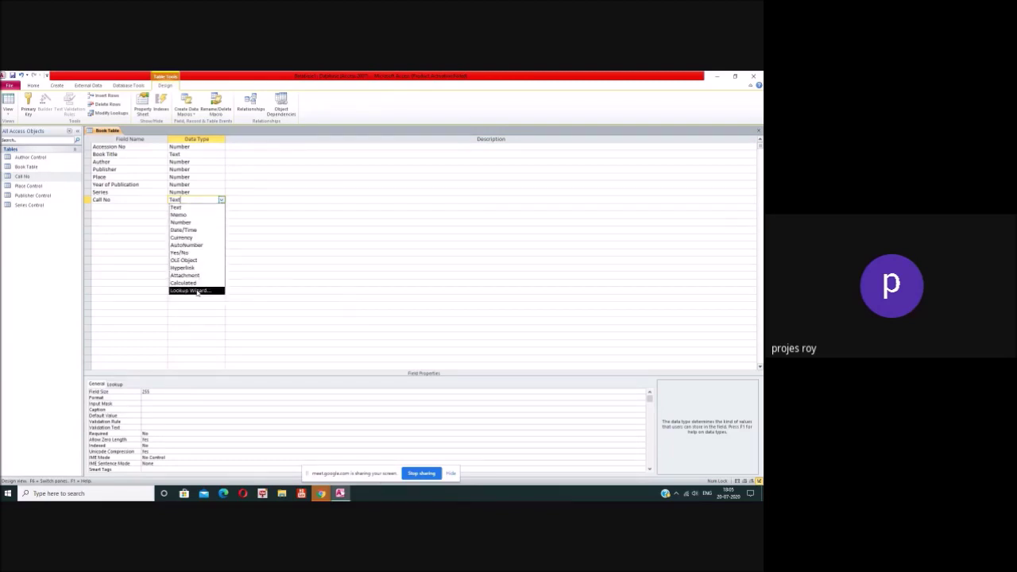
# Step: Start a Lookup Wizard on Call No that takes values from the Call No table
pyautogui.click(197, 290)
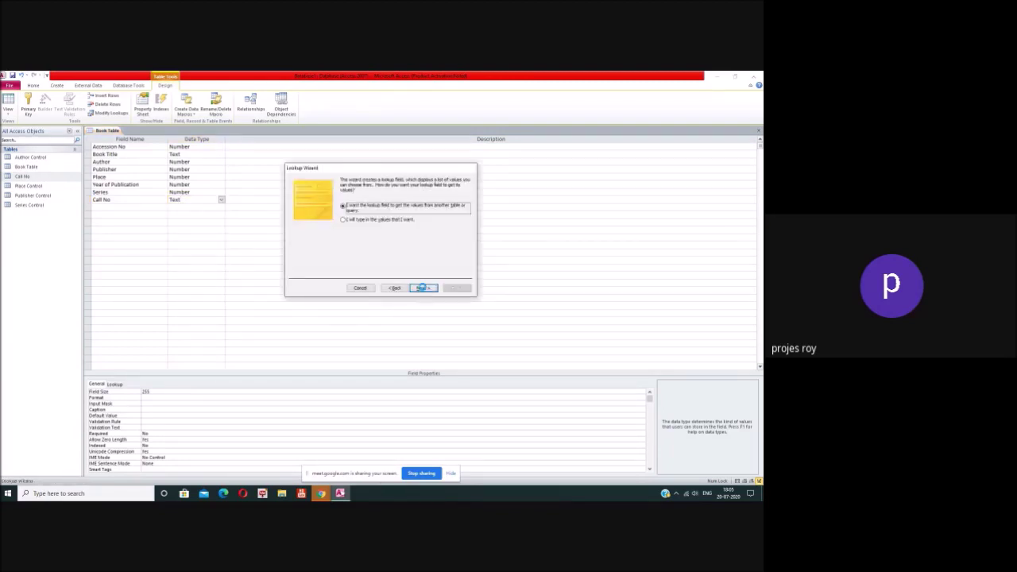
pyautogui.click(422, 288)
pyautogui.click(373, 208)
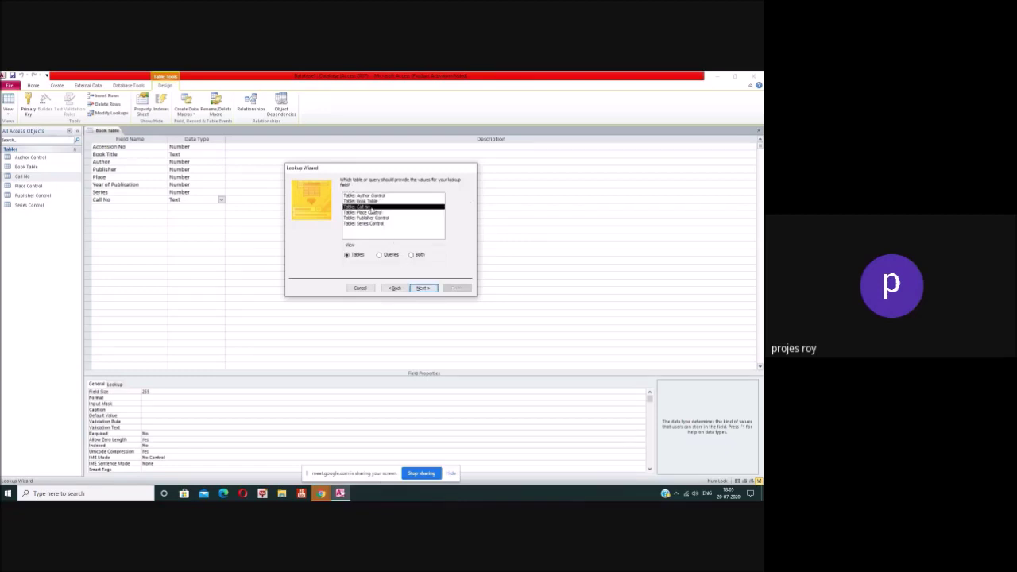
pyautogui.click(421, 287)
# Step: Use the Call No field as the lookup column, sort by it, finish and save
pyautogui.click(311, 241)
pyautogui.click(312, 245)
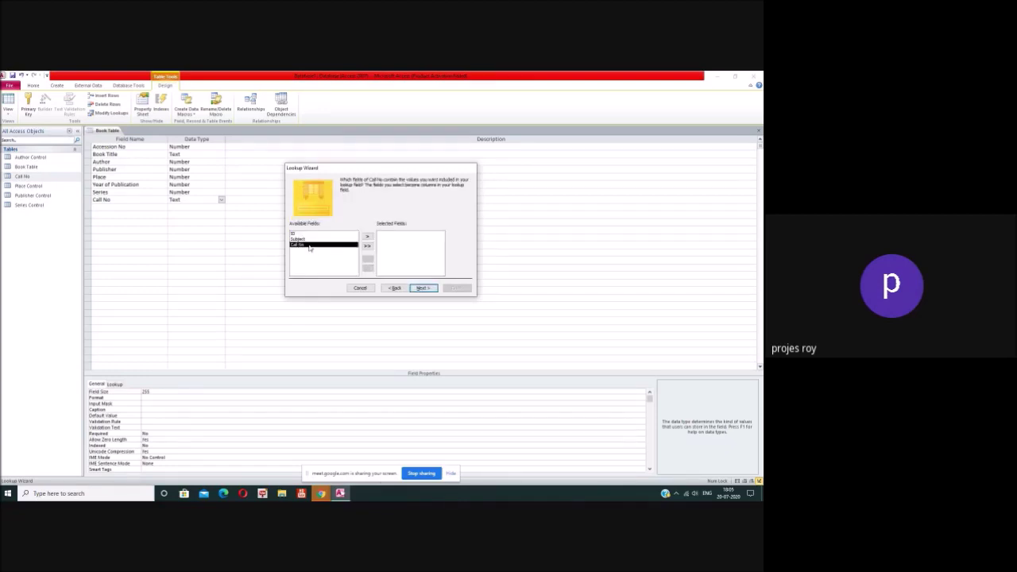
pyautogui.click(367, 236)
pyautogui.click(423, 288)
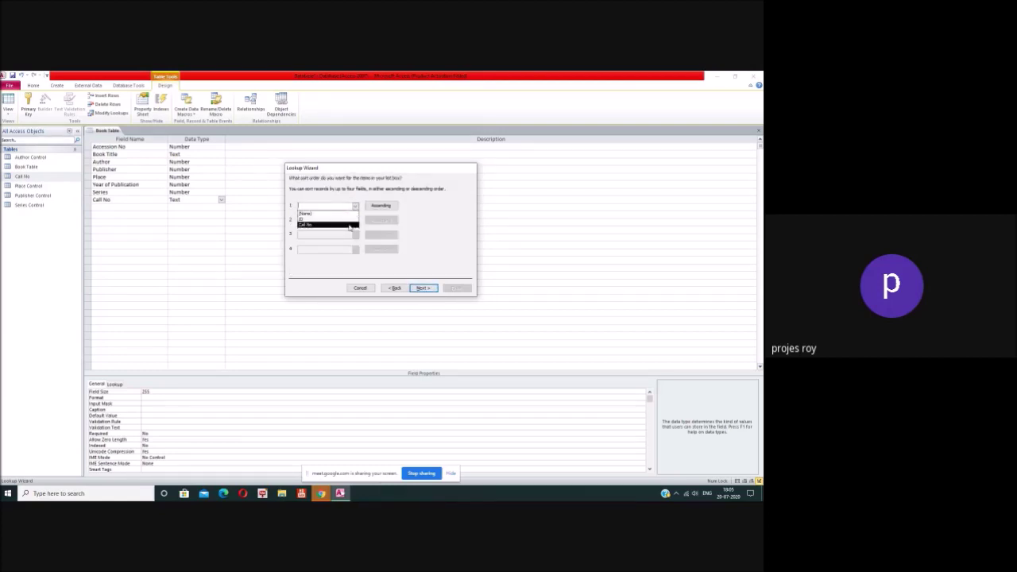
pyautogui.click(305, 225)
pyautogui.click(421, 289)
pyautogui.click(422, 288)
pyautogui.click(457, 289)
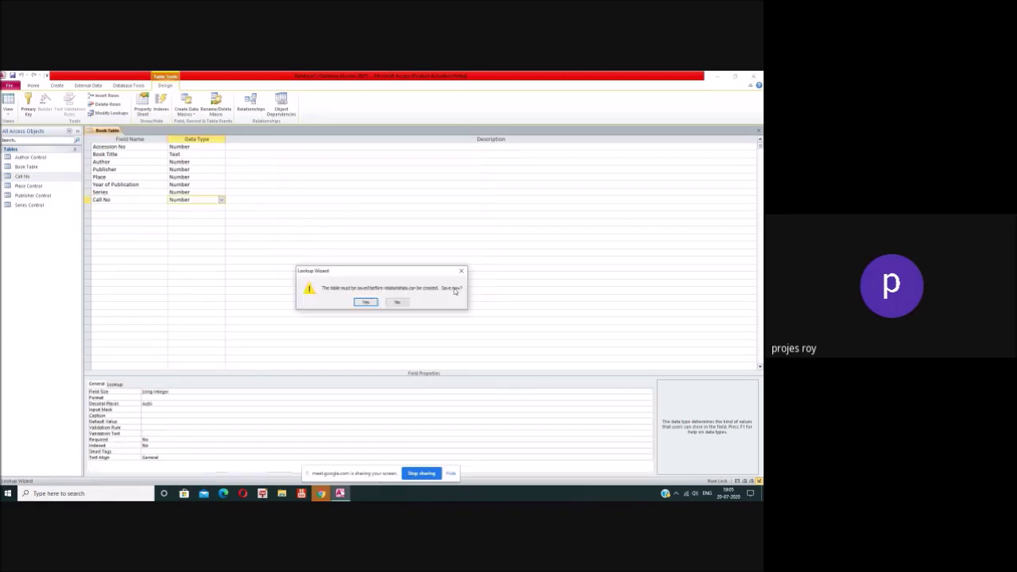
pyautogui.click(365, 302)
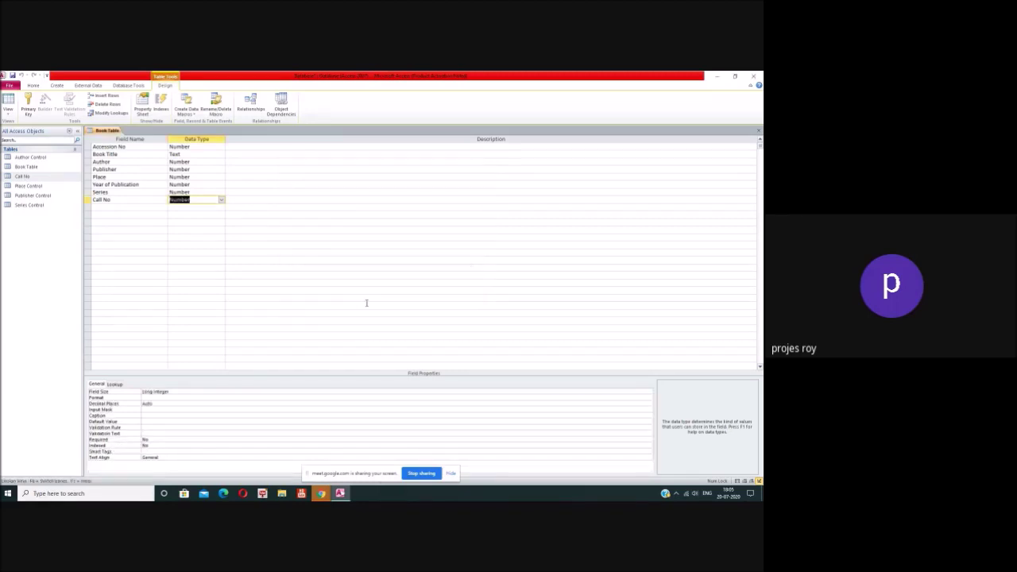
pyautogui.click(126, 207)
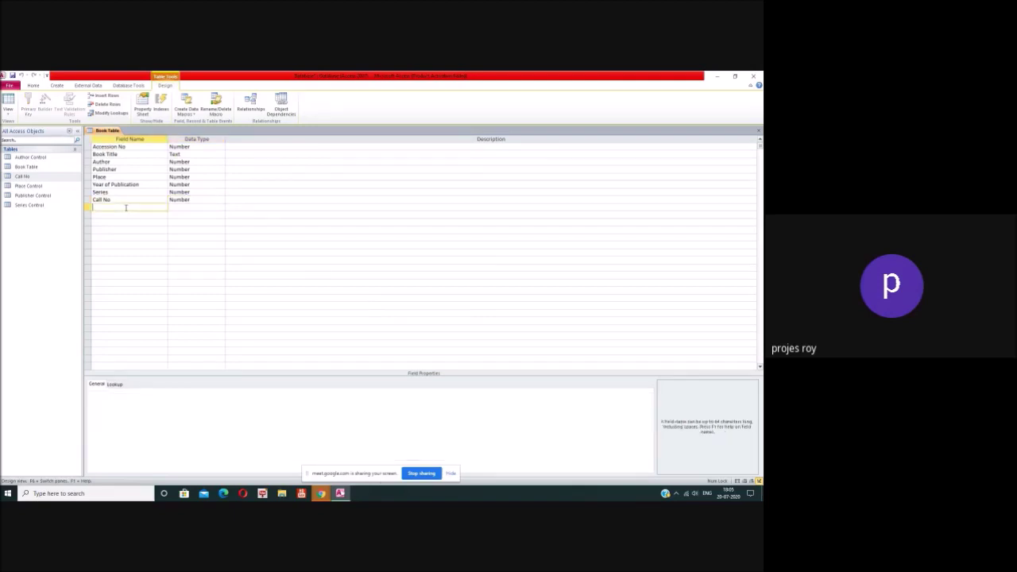
# Step: Add a Subject field to Book Table and create a new blank table
pyautogui.write('Subject')
pyautogui.click(179, 207)
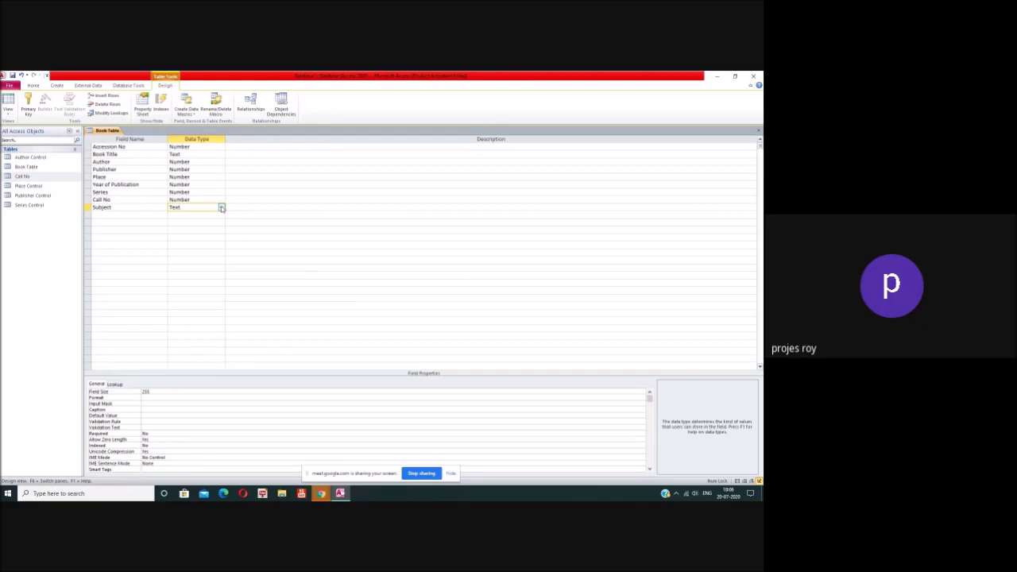
pyautogui.click(56, 85)
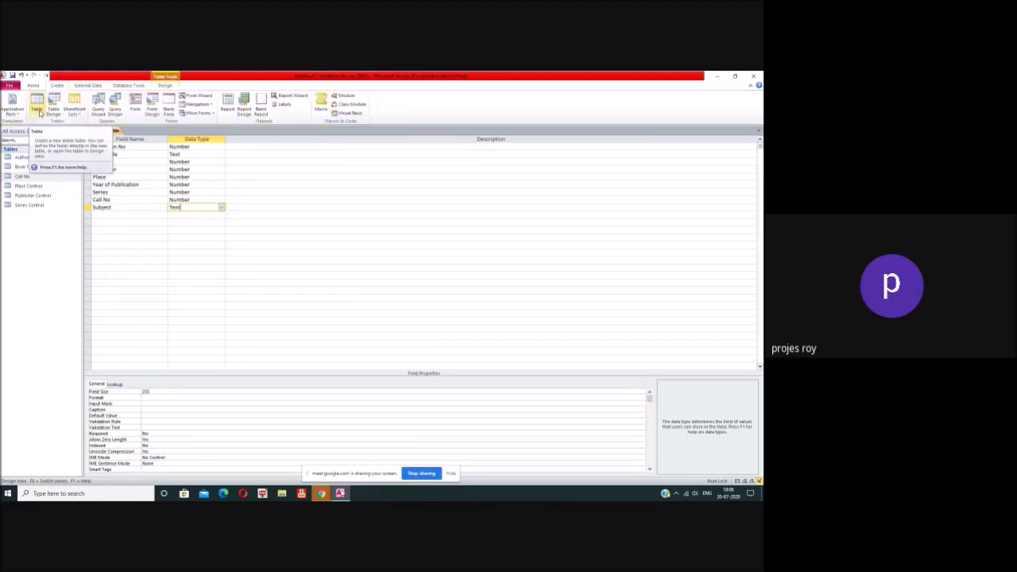
pyautogui.click(38, 110)
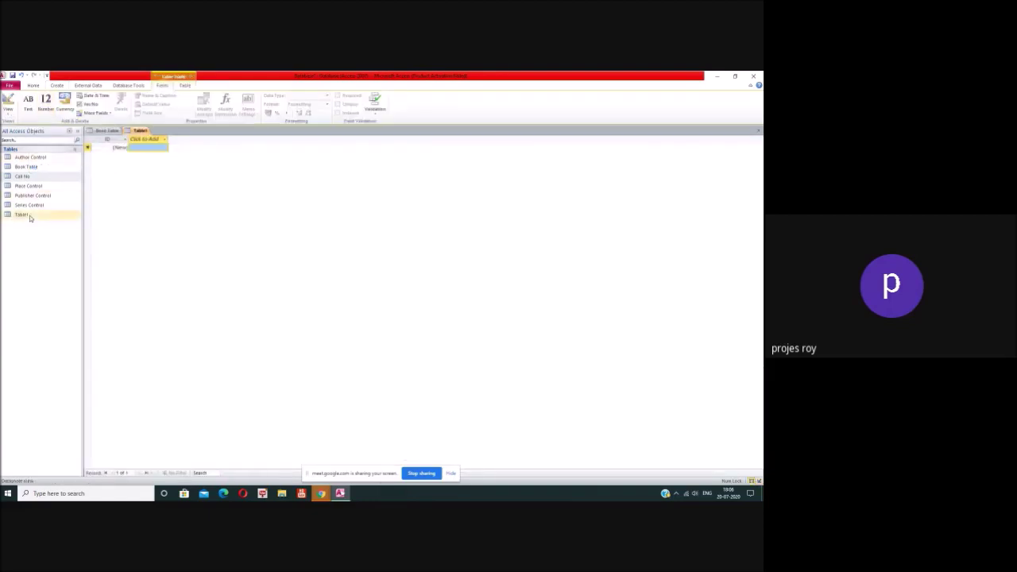
# Step: Open Table1 in Design View and save it as Subject Control
pyautogui.rightClick(30, 217)
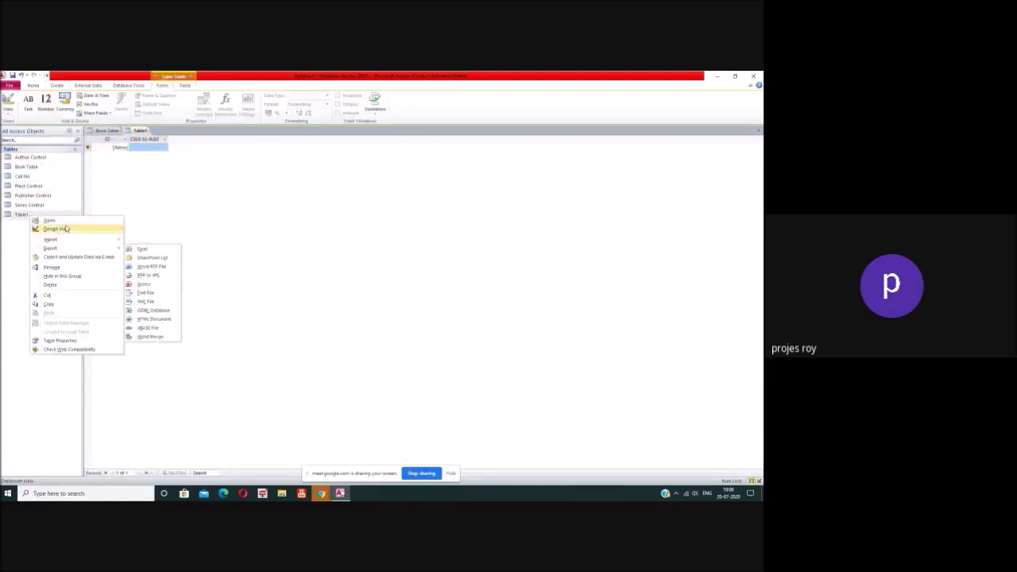
pyautogui.click(66, 228)
pyautogui.write('Subject Control')
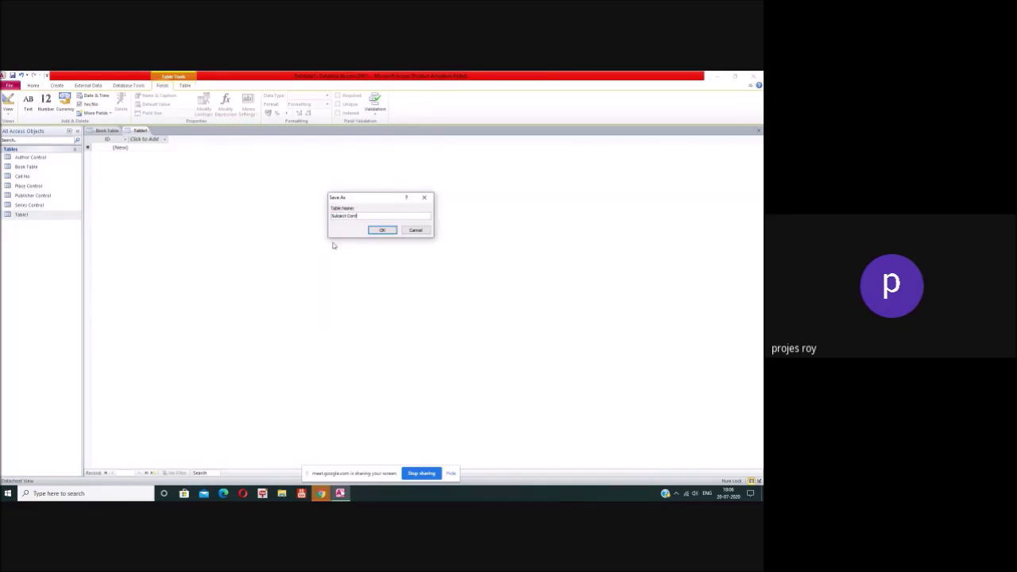
pyautogui.click(382, 231)
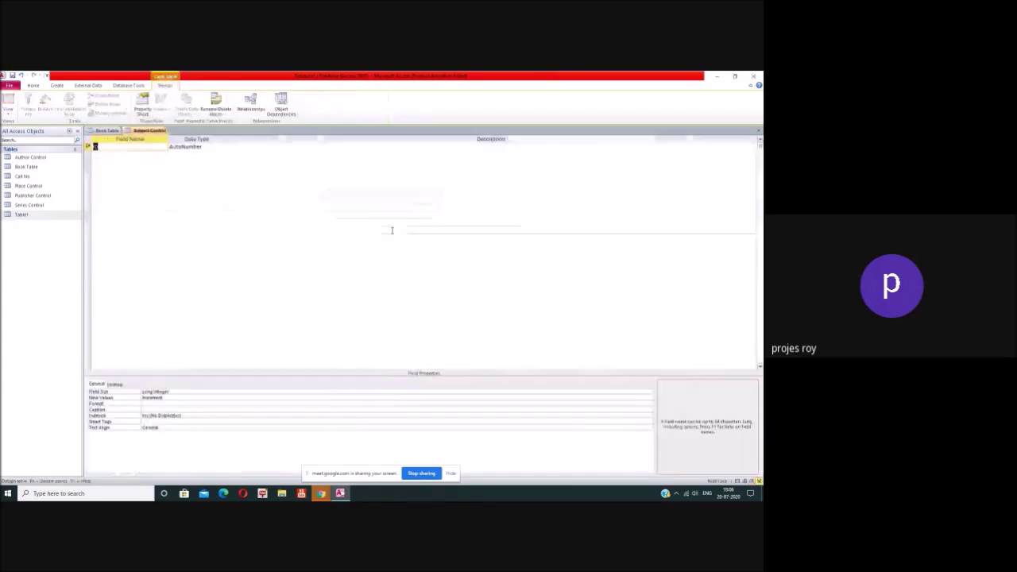
# Step: Add a Subject Heading Text field, then close and save Subject Control
pyautogui.click(154, 155)
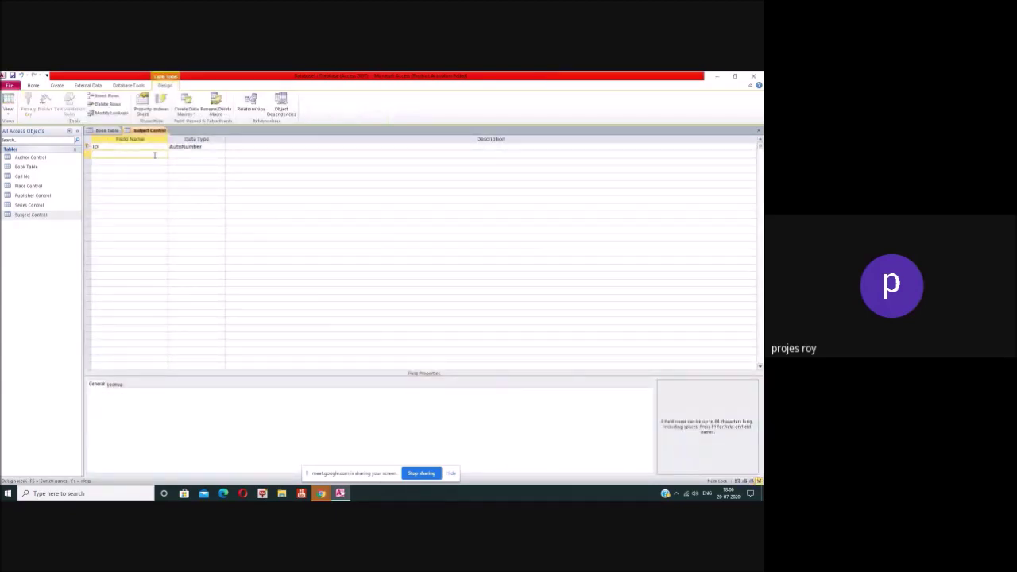
pyautogui.write('Subject Heading')
pyautogui.click(220, 154)
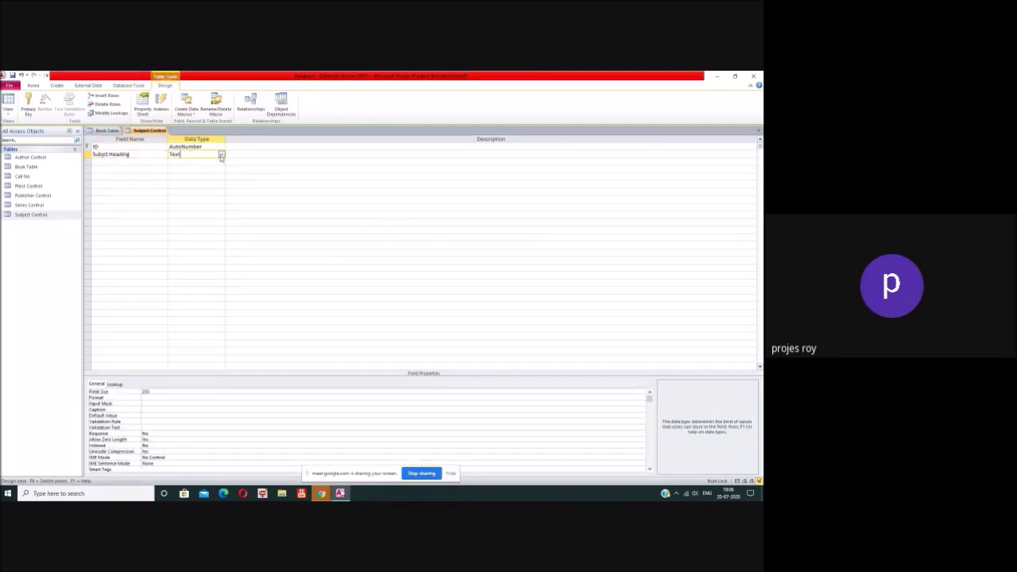
pyautogui.click(153, 390)
pyautogui.doubleClick(153, 391)
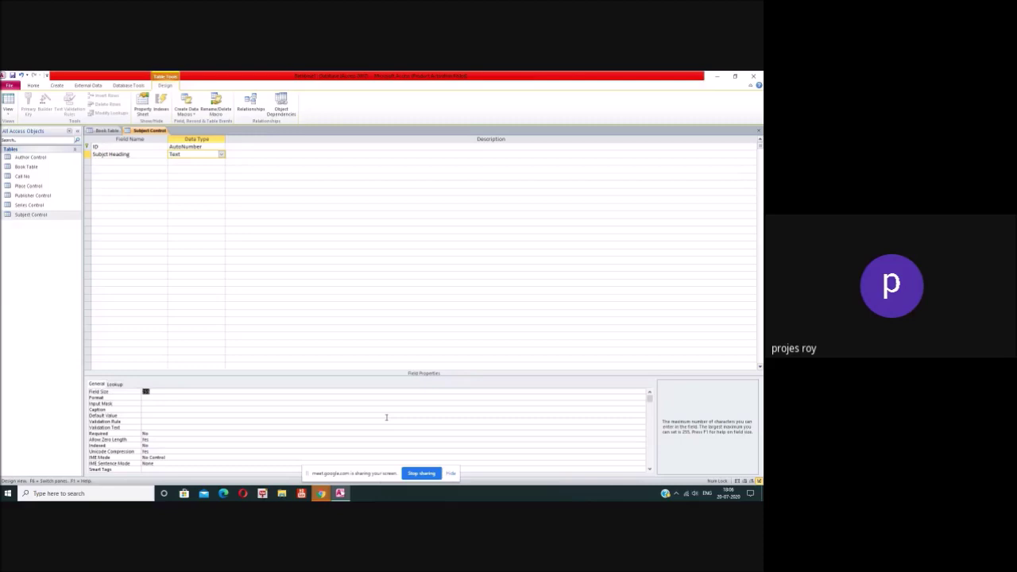
pyautogui.write('100')
pyautogui.press('BackSpace')
pyautogui.press('BackSpace')
pyautogui.press('BackSpace')
pyautogui.click(345, 326)
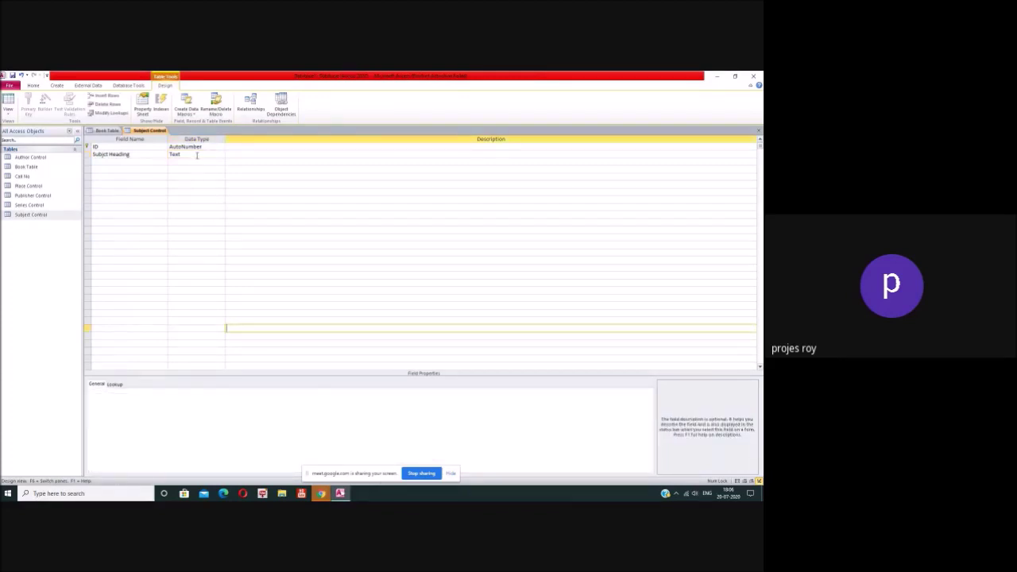
pyautogui.click(759, 130)
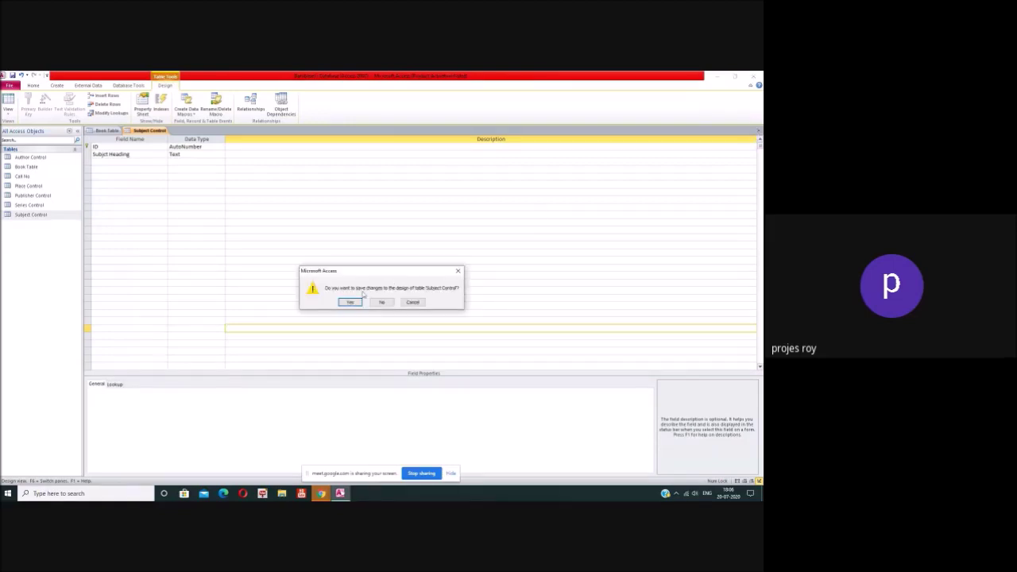
pyautogui.click(348, 301)
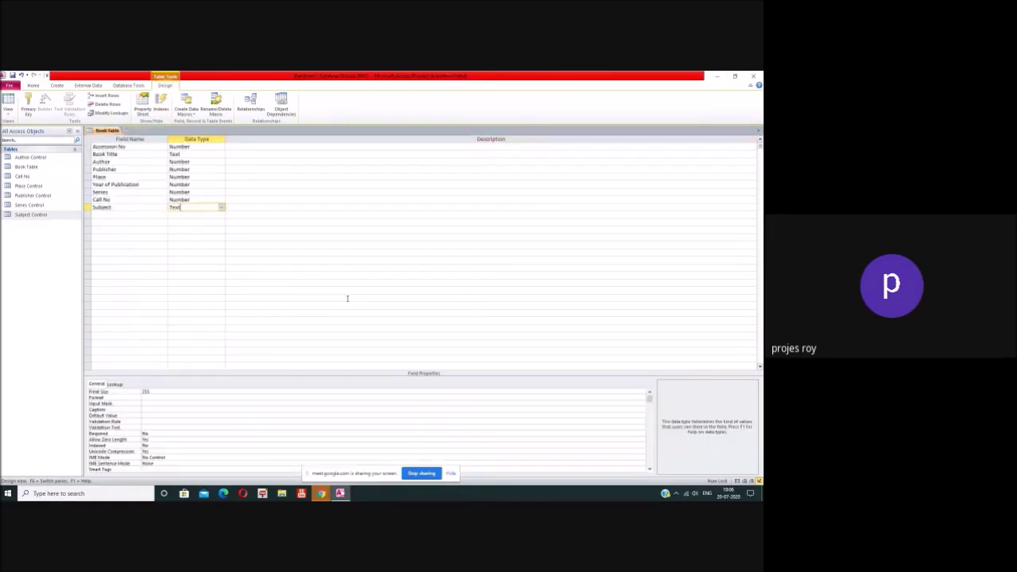
# Step: Start a Lookup Wizard on Subject that takes values from Subject Control
pyautogui.click(221, 207)
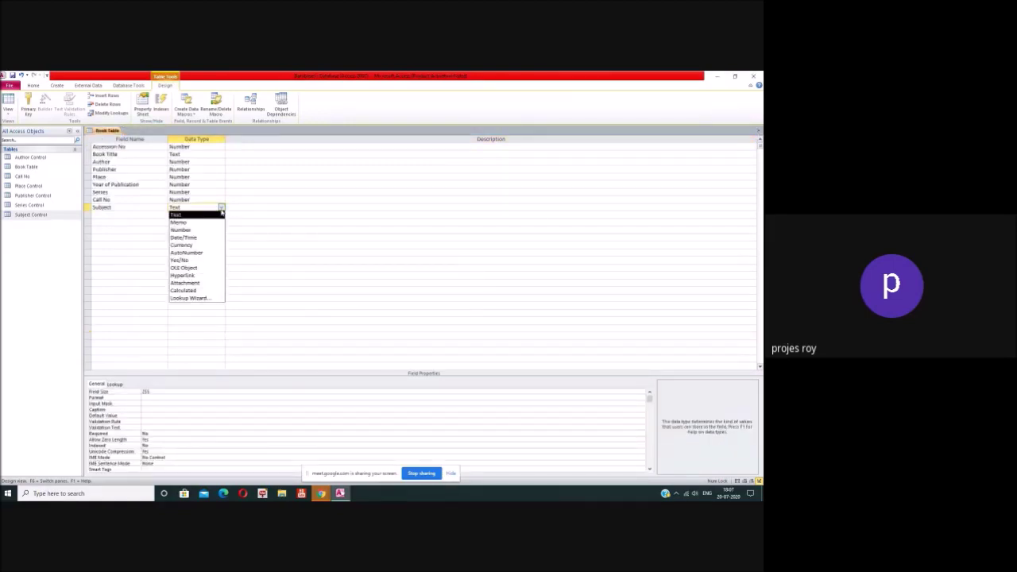
pyautogui.click(200, 299)
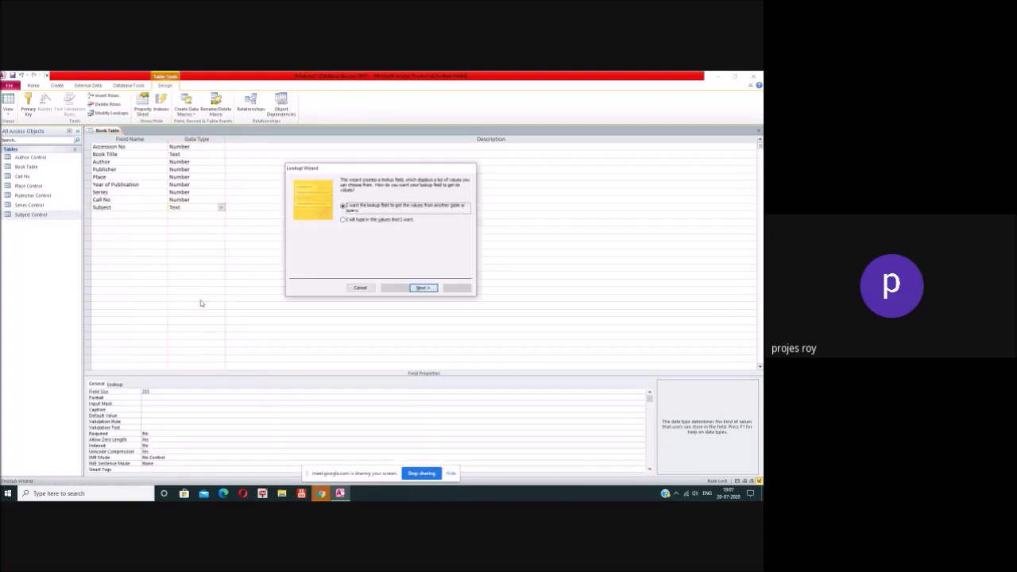
pyautogui.click(421, 287)
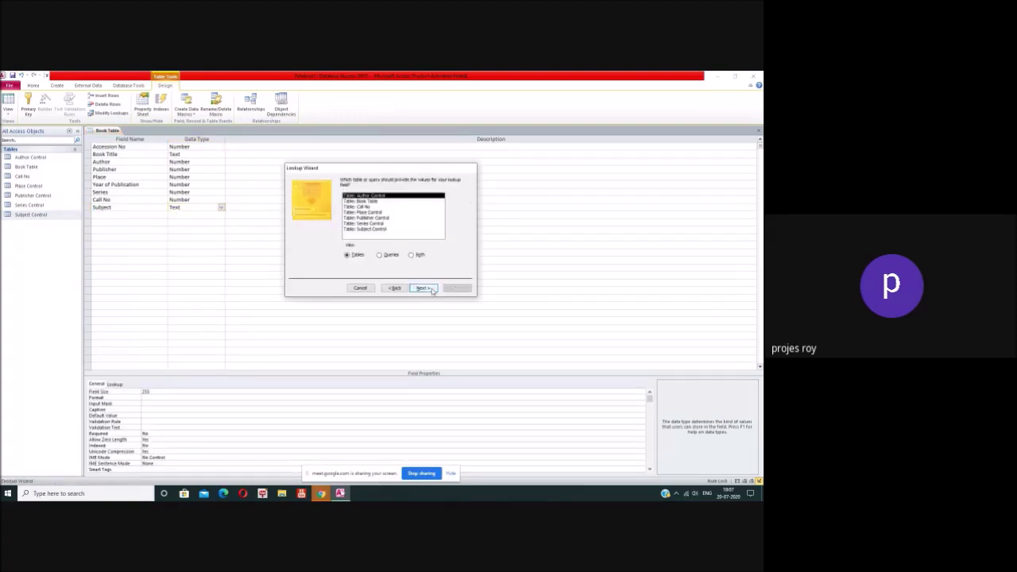
pyautogui.click(384, 229)
pyautogui.click(421, 287)
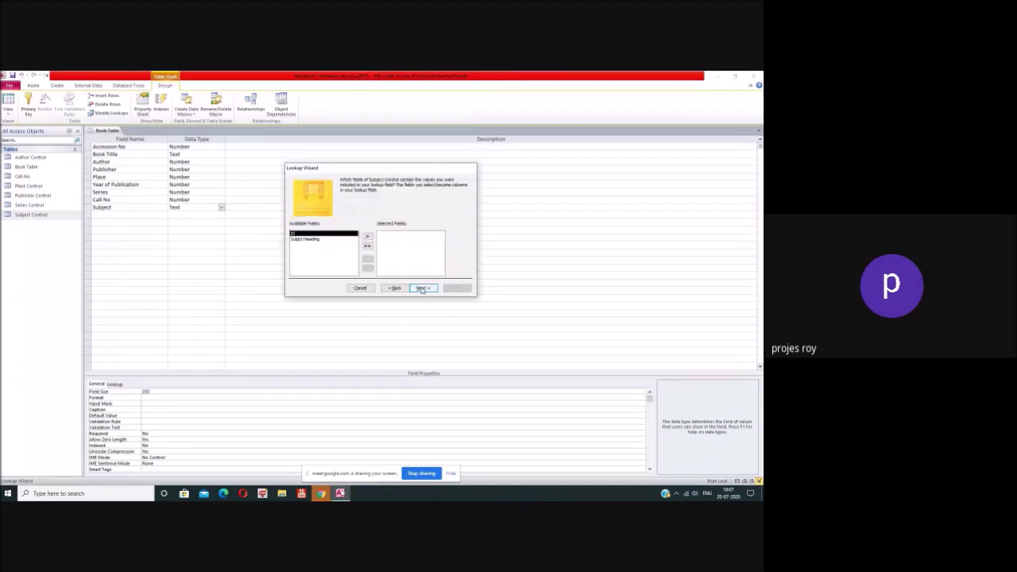
# Step: Use Subject Heading as the lookup column, finish the wizard and save the table
pyautogui.click(317, 239)
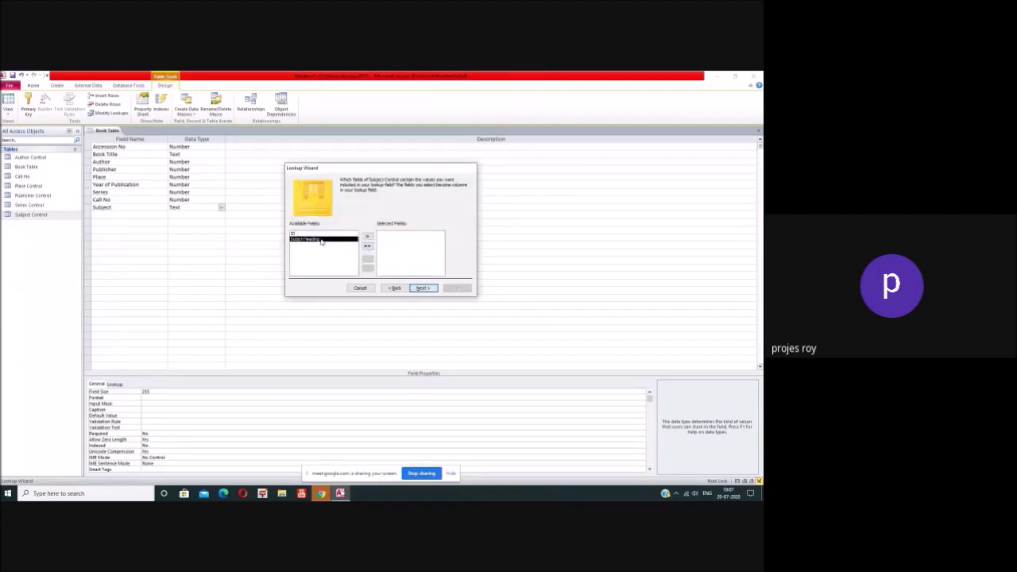
pyautogui.click(367, 236)
pyautogui.click(422, 288)
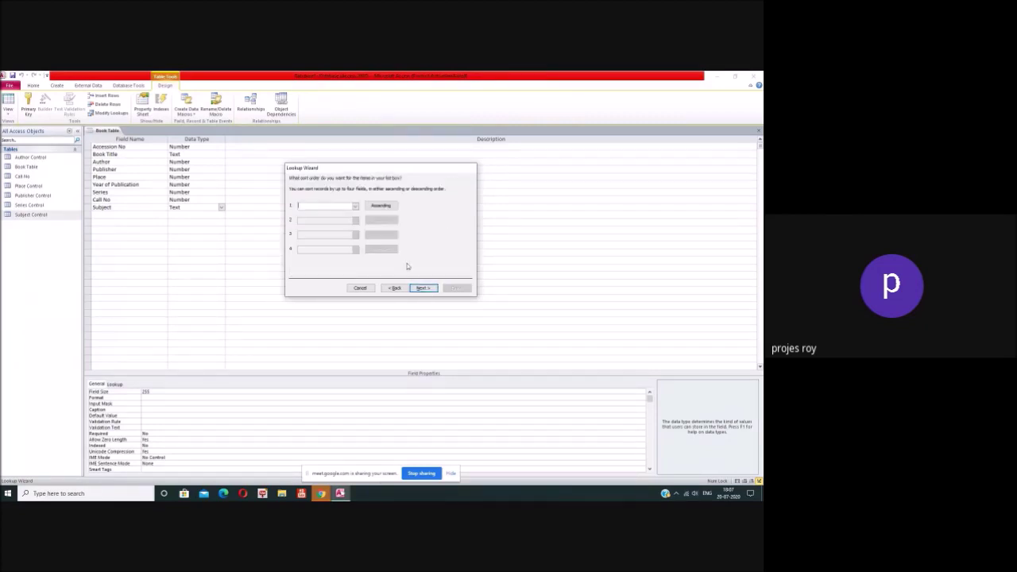
pyautogui.click(355, 207)
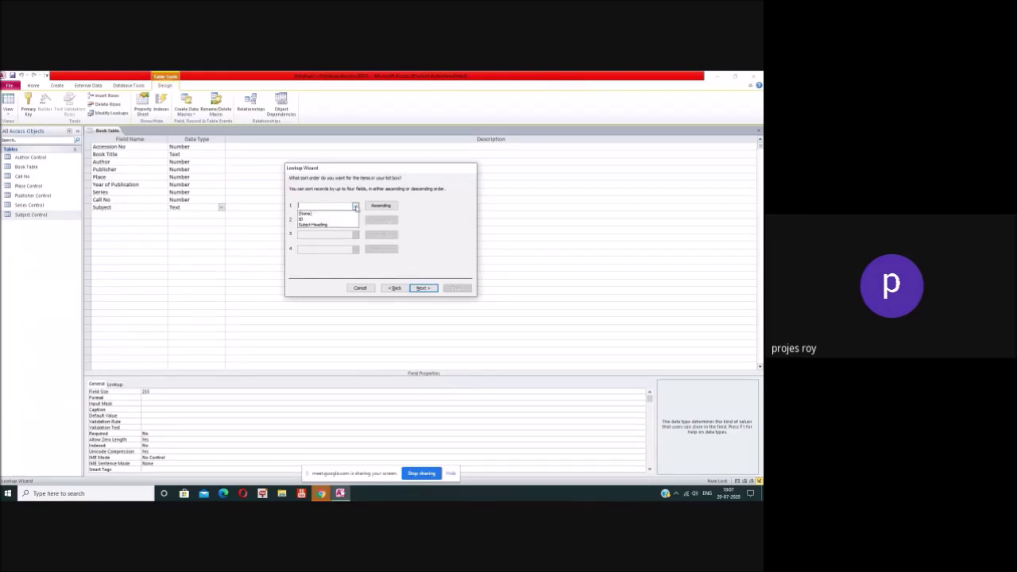
pyautogui.click(318, 225)
pyautogui.click(423, 287)
pyautogui.click(456, 288)
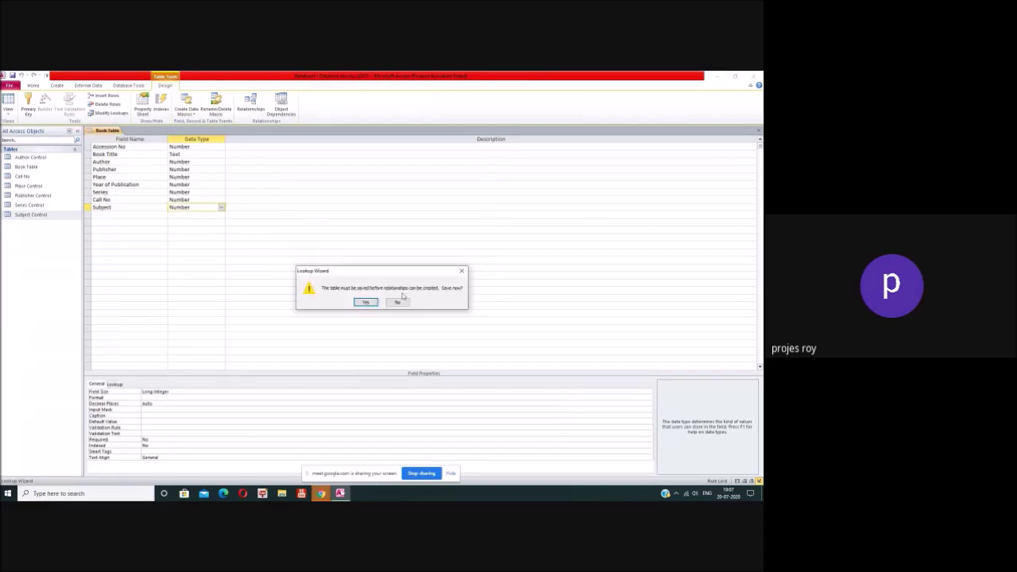
pyautogui.click(366, 302)
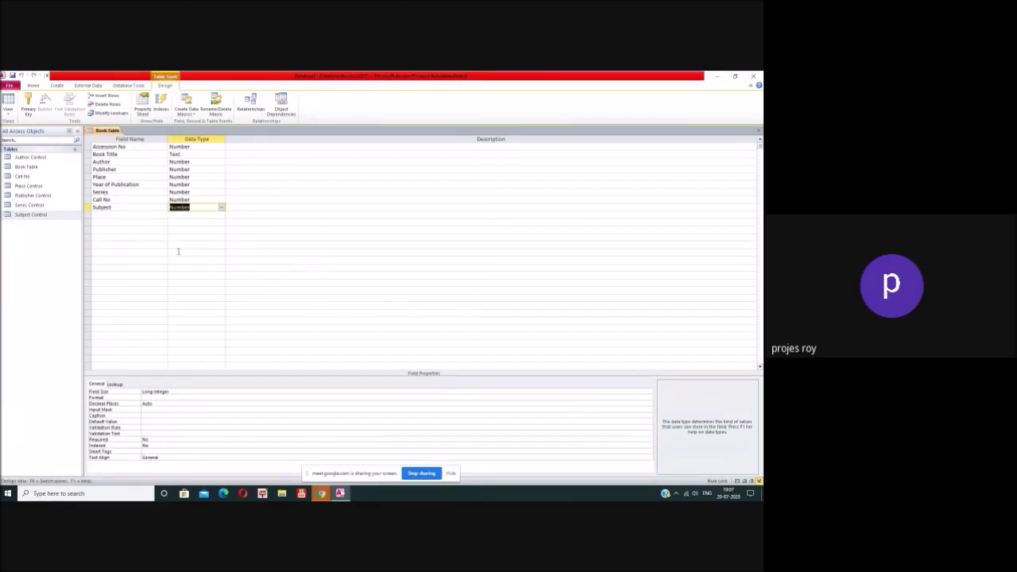
pyautogui.click(115, 214)
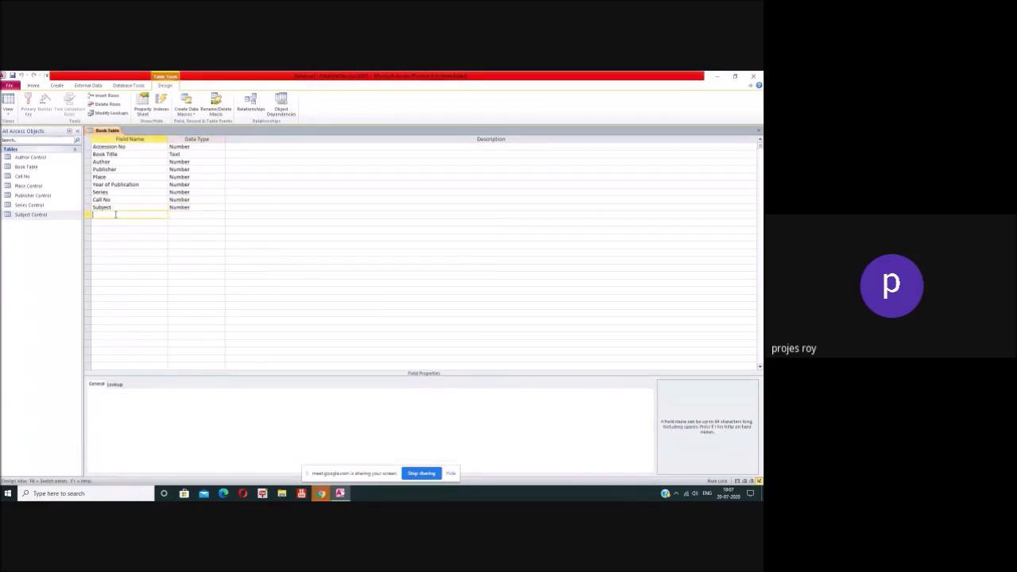
# Step: Add a Series No field of Number type
pyautogui.write('Series No')
pyautogui.click(185, 216)
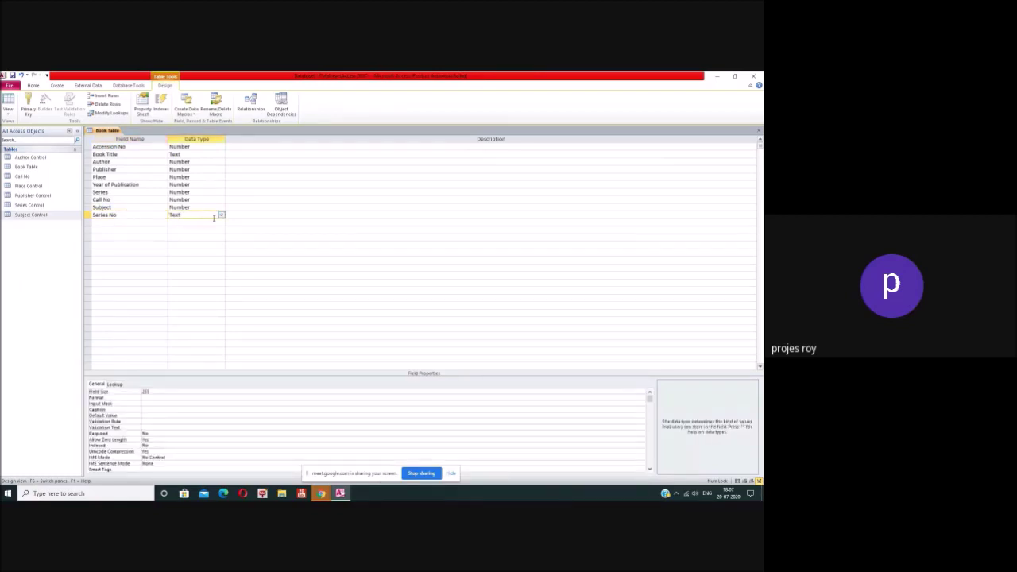
pyautogui.click(221, 216)
pyautogui.click(182, 237)
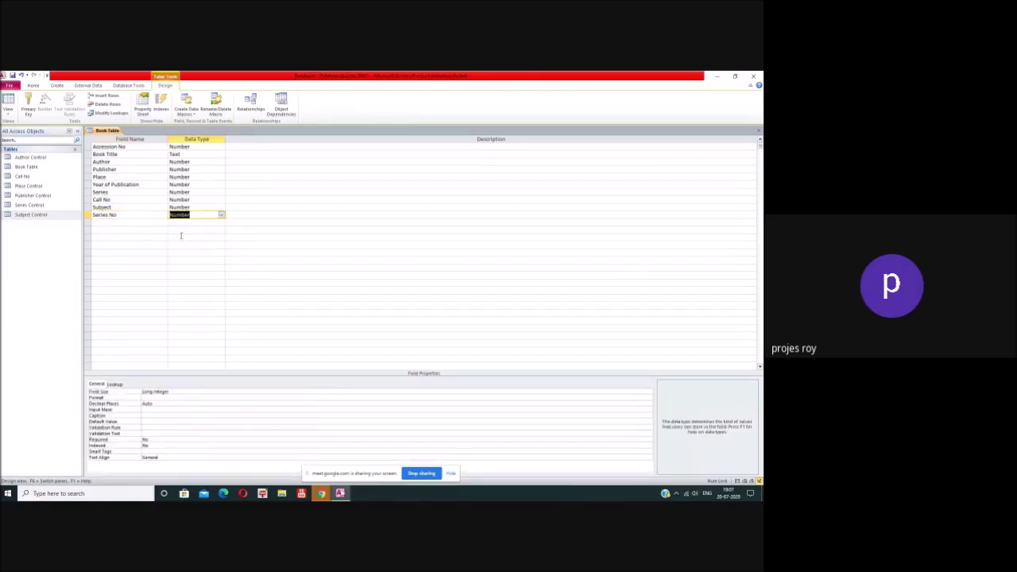
# Step: Add a Price field of Currency type with its Format set to Currency
pyautogui.click(138, 221)
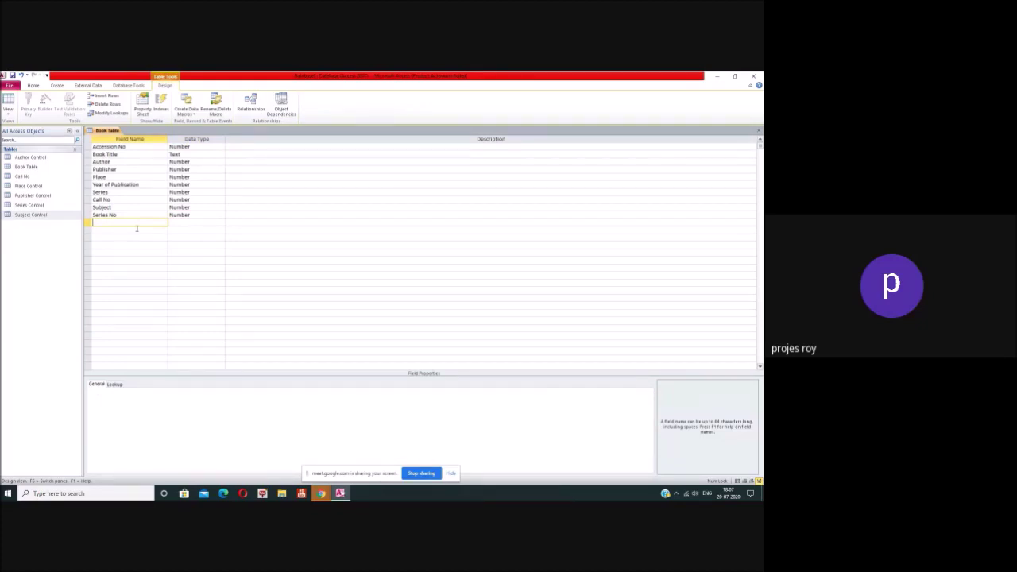
pyautogui.write('Price')
pyautogui.click(184, 222)
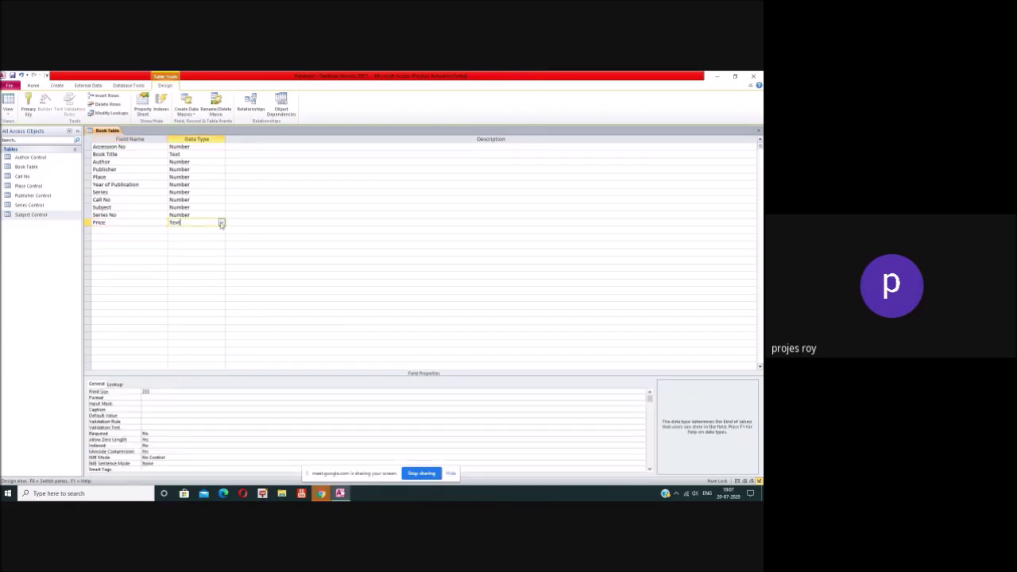
pyautogui.click(222, 222)
pyautogui.click(171, 238)
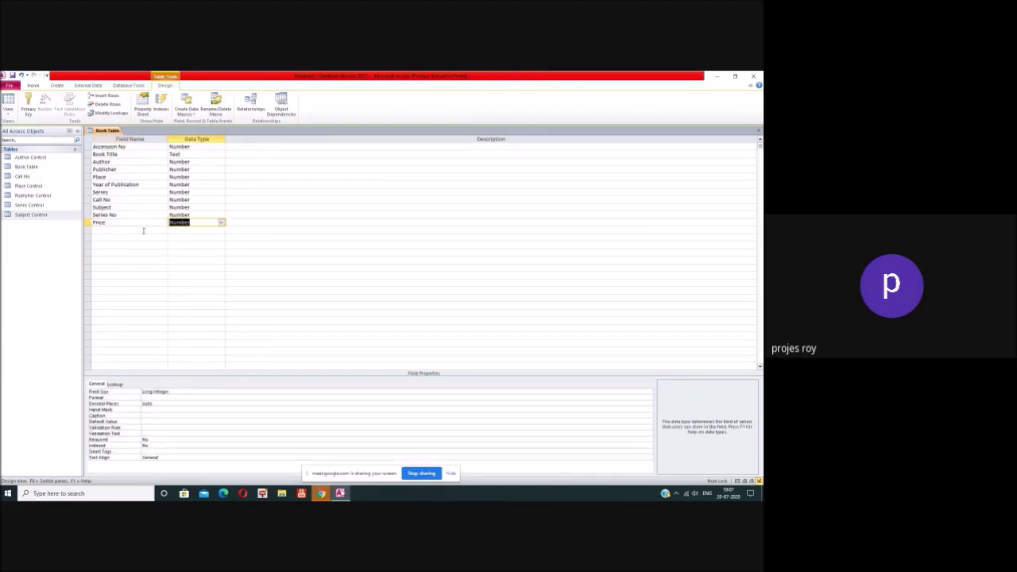
pyautogui.click(222, 222)
pyautogui.click(207, 261)
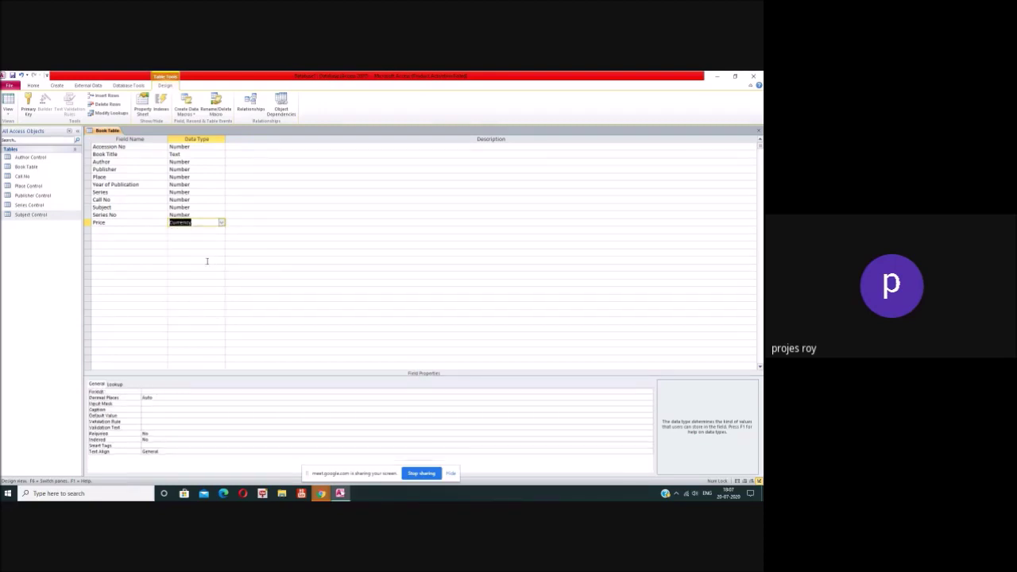
pyautogui.click(173, 392)
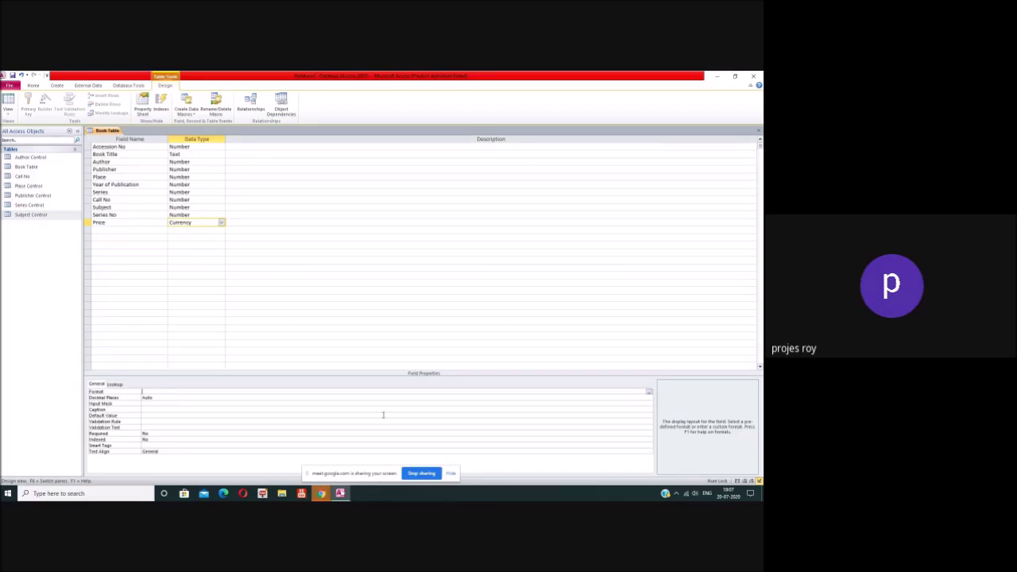
pyautogui.click(648, 393)
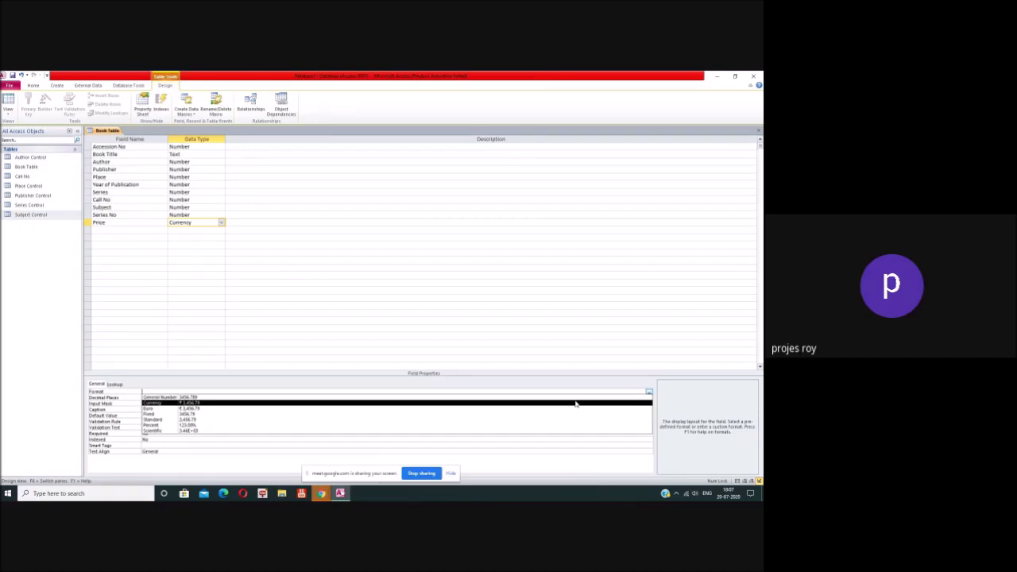
pyautogui.click(576, 404)
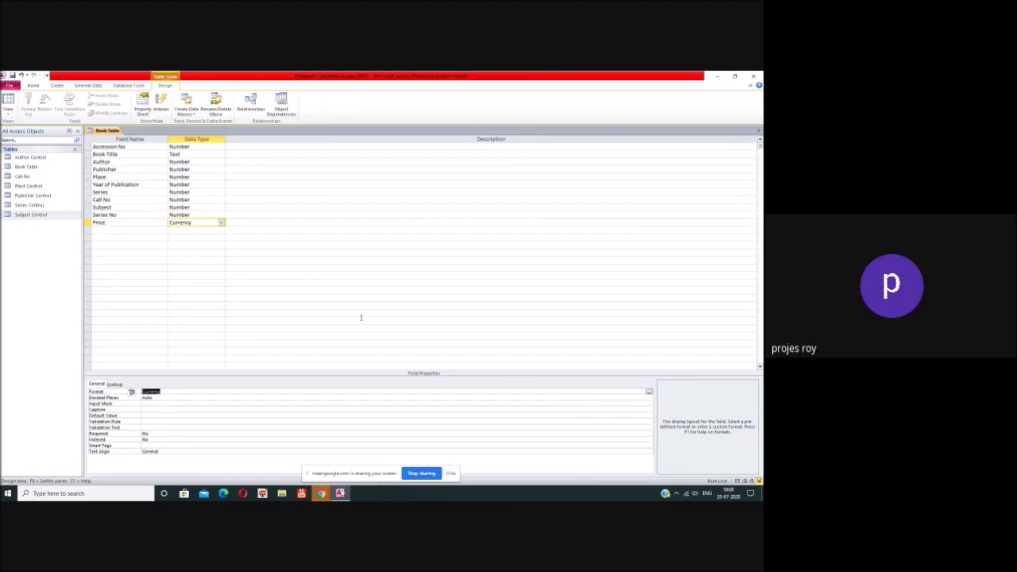
pyautogui.click(140, 229)
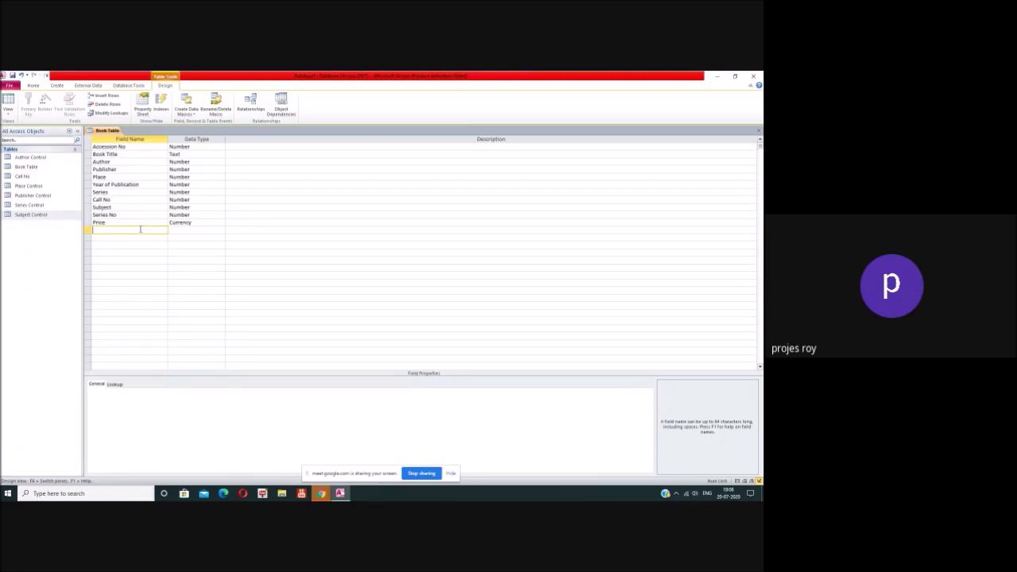
# Step: Add an Editor field in the wrong position, then delete that row
pyautogui.write('Editor')
pyautogui.click(202, 229)
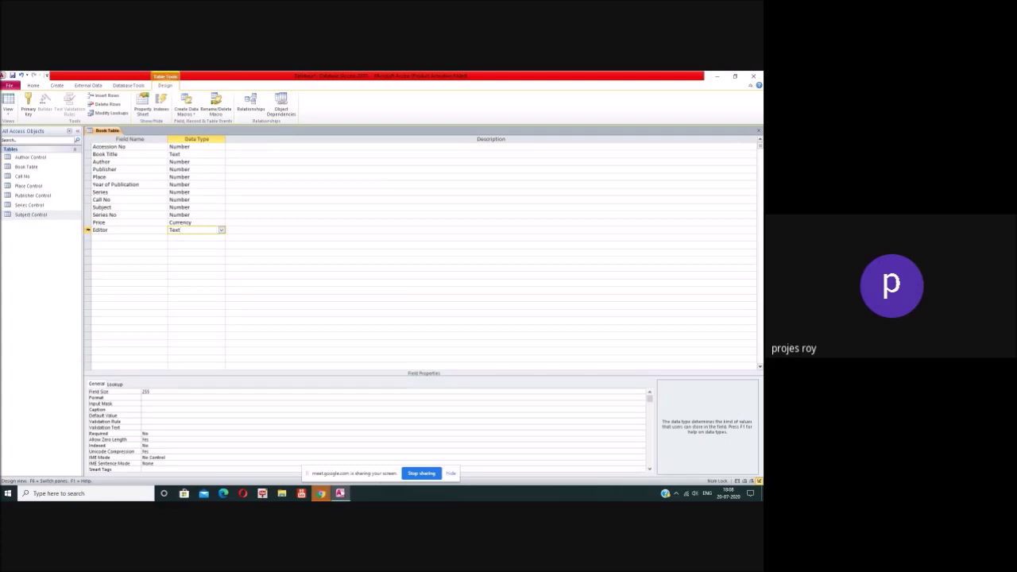
pyautogui.click(88, 231)
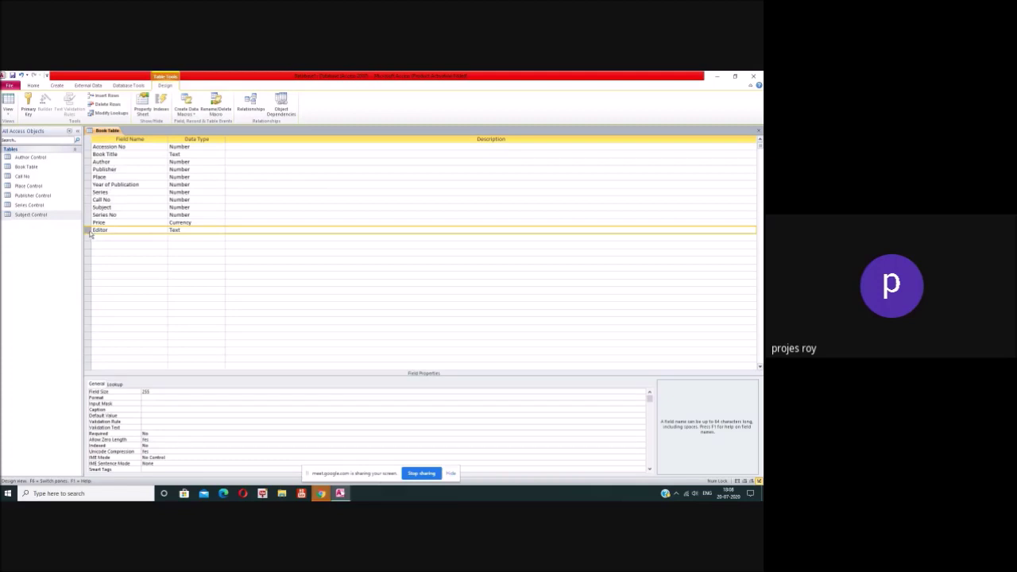
pyautogui.rightClick(90, 233)
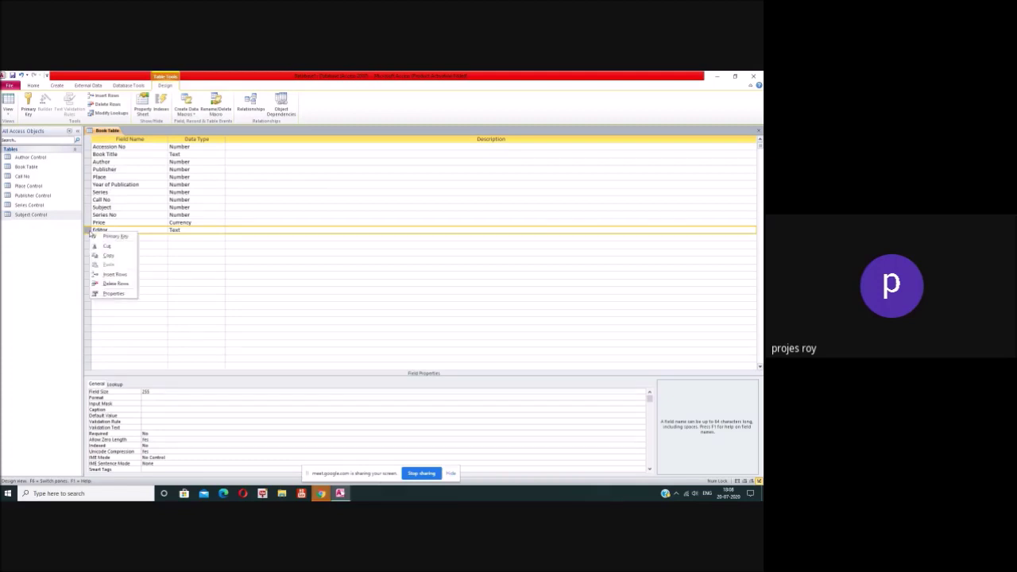
pyautogui.click(117, 283)
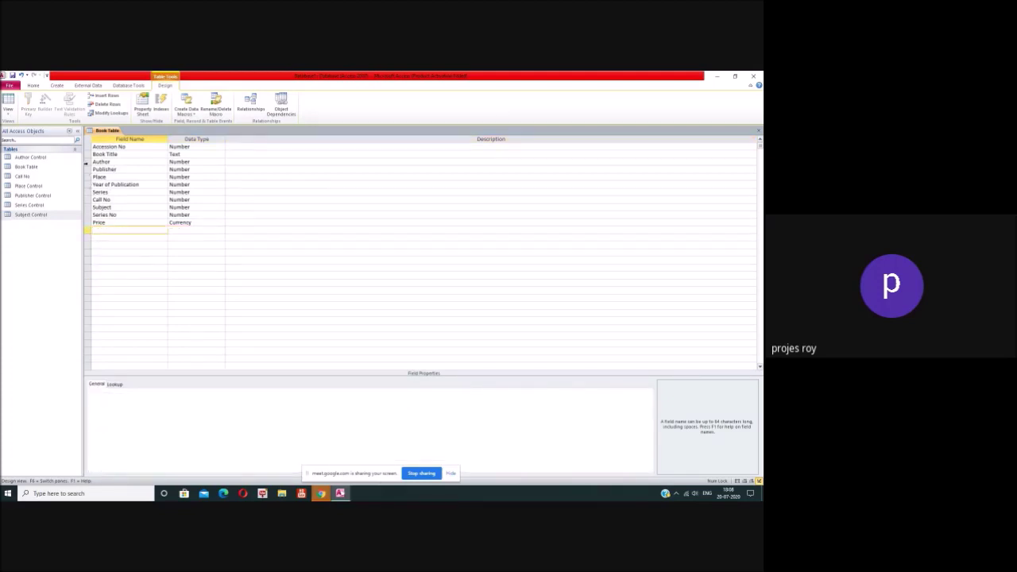
# Step: Insert an Editor Text field above Publisher with field size 100
pyautogui.click(87, 169)
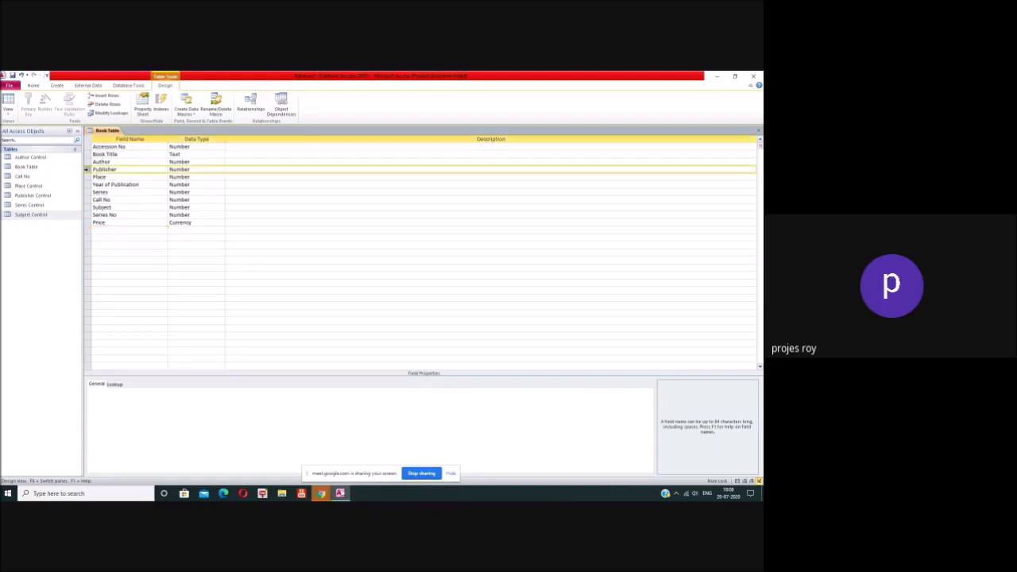
pyautogui.rightClick(87, 172)
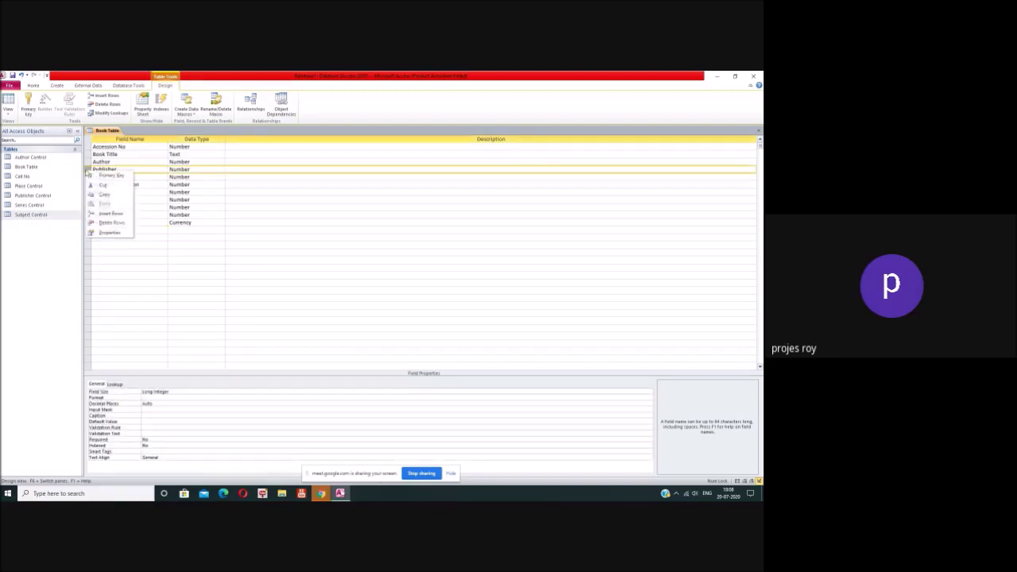
pyautogui.click(107, 214)
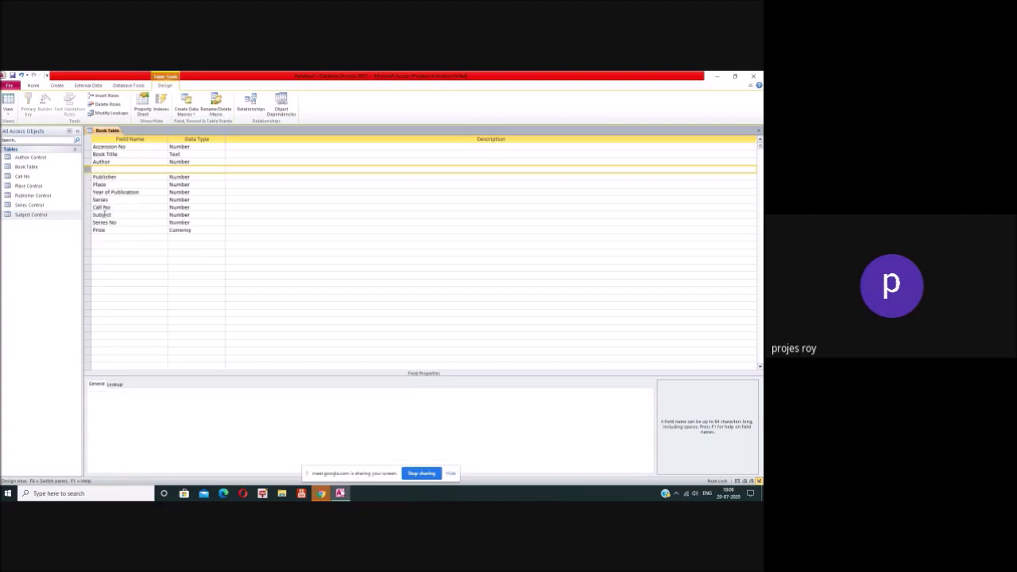
pyautogui.click(106, 169)
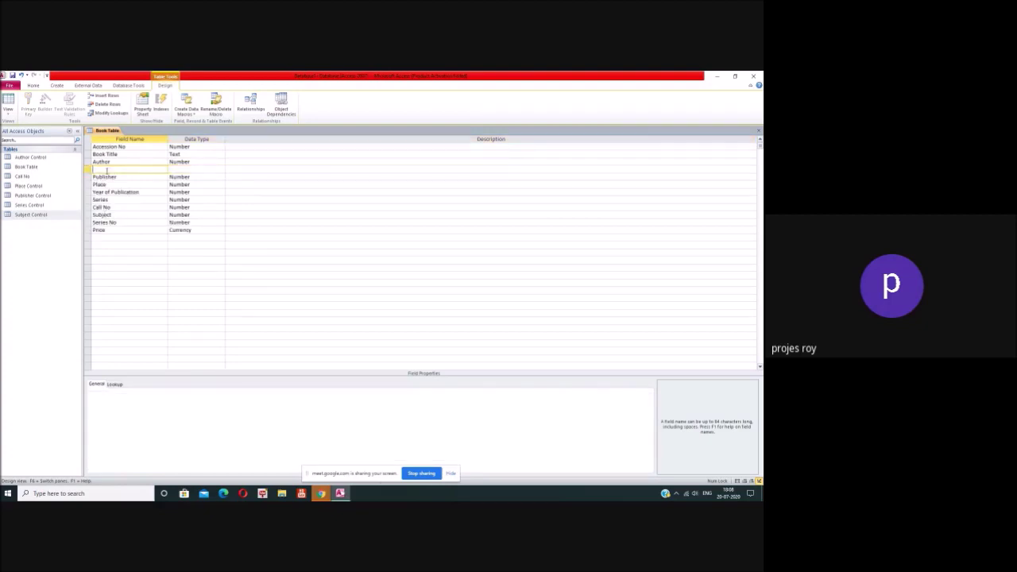
pyautogui.write('Editor')
pyautogui.click(183, 168)
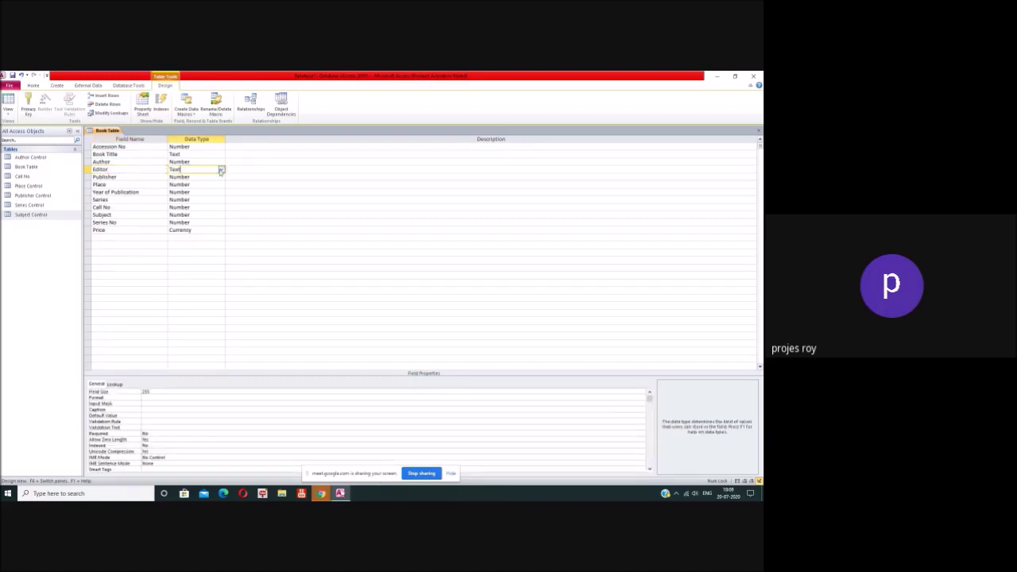
pyautogui.click(137, 389)
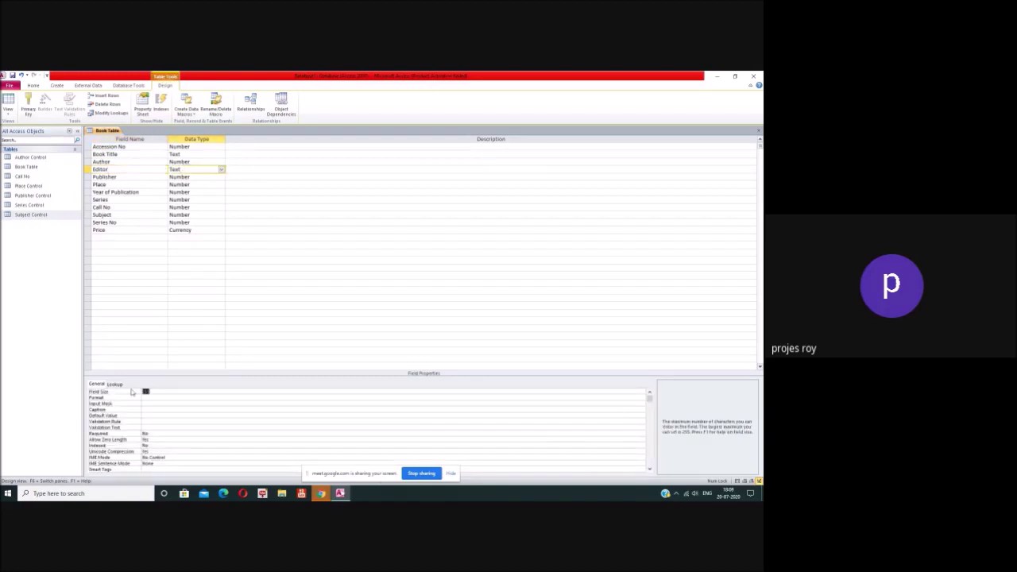
pyautogui.write('100')
# Step: Index the Editor, Publisher and Place fields as Yes (Duplicates OK)
pyautogui.click(164, 446)
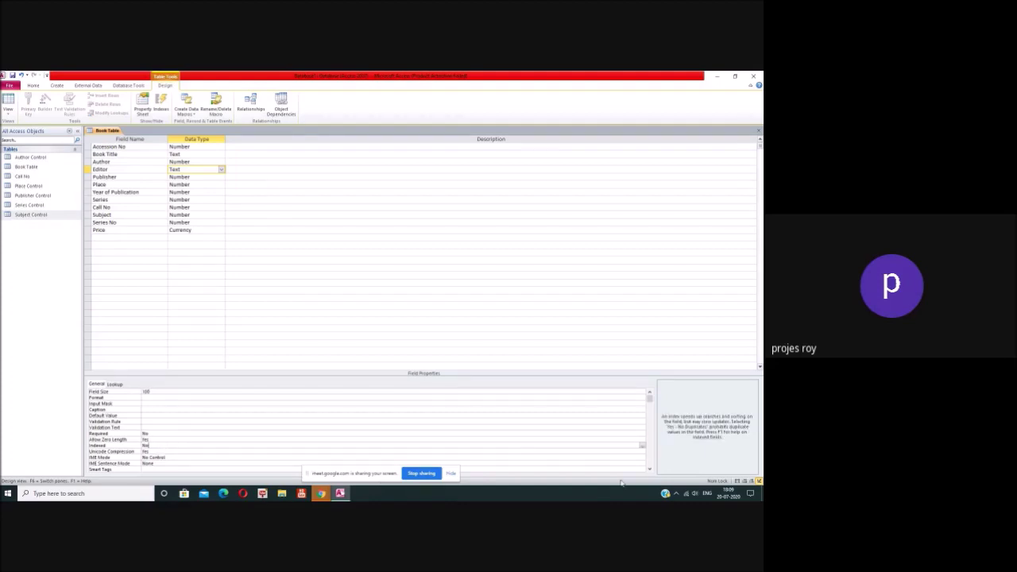
pyautogui.click(642, 445)
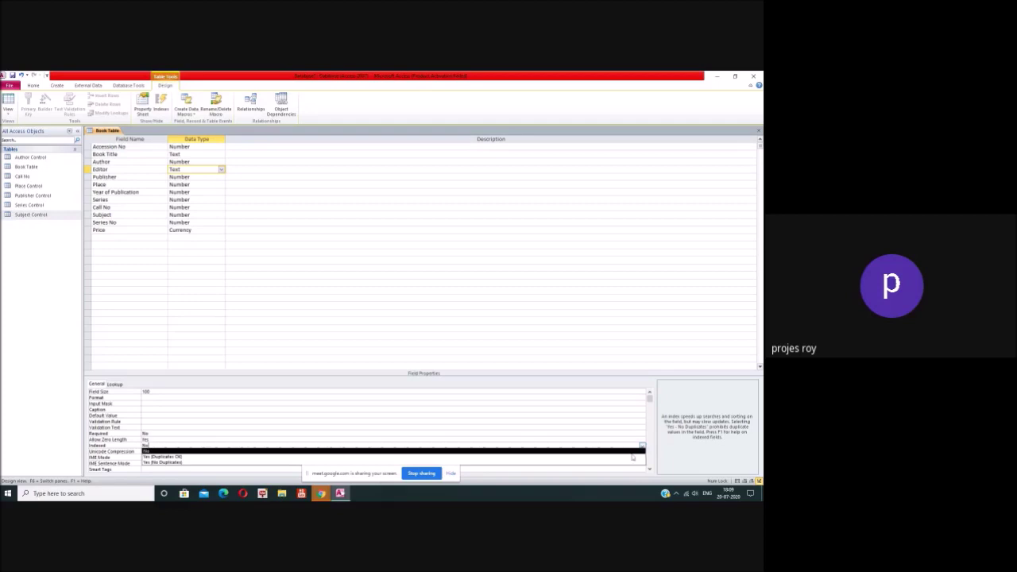
pyautogui.click(630, 457)
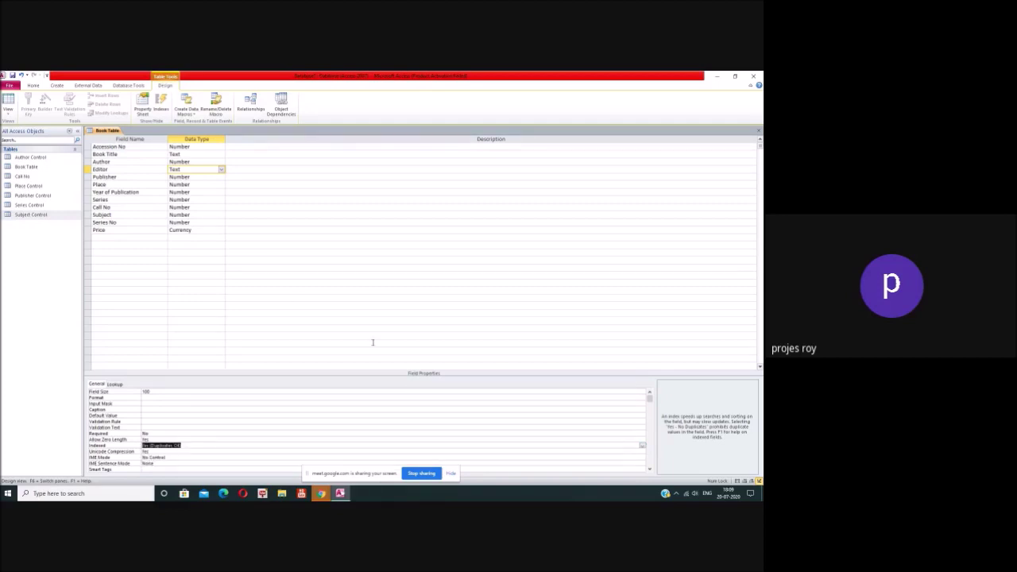
pyautogui.click(207, 176)
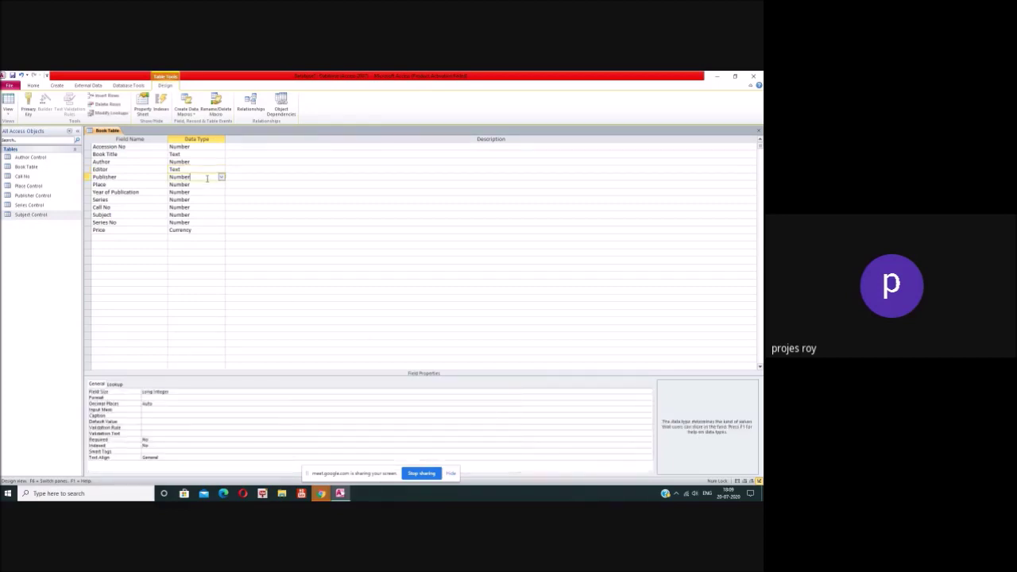
pyautogui.click(159, 444)
pyautogui.click(649, 446)
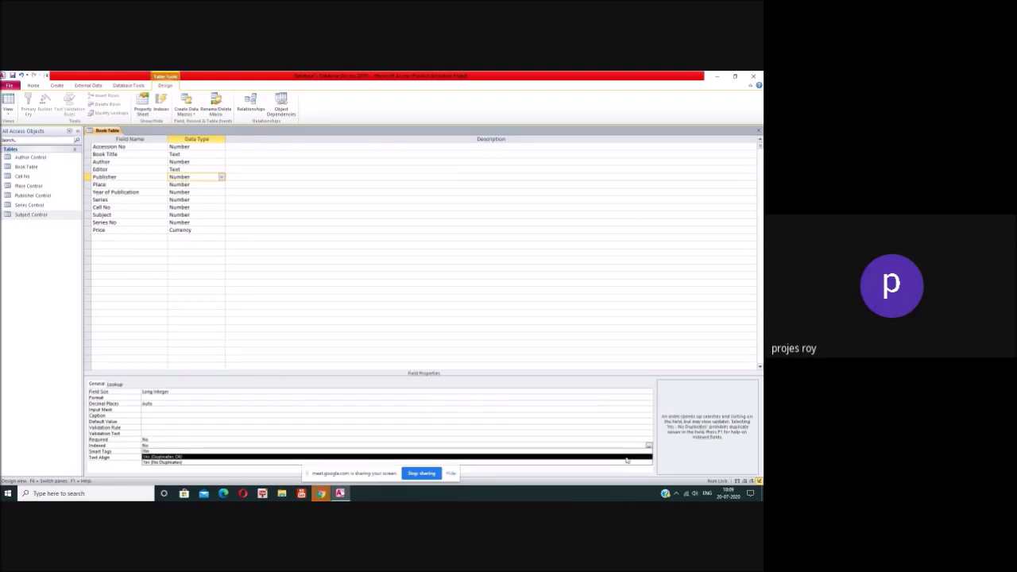
pyautogui.click(626, 458)
pyautogui.click(200, 185)
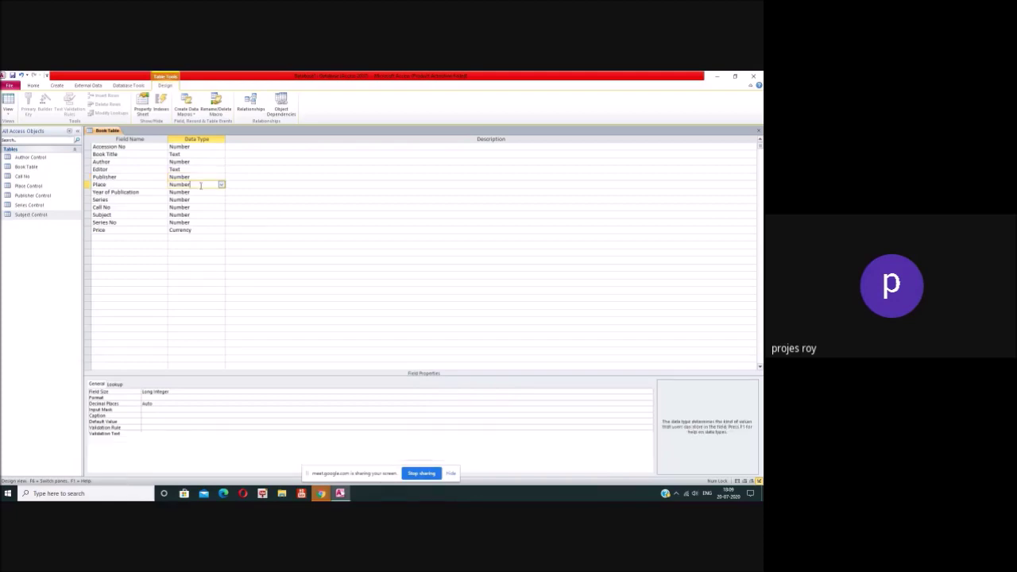
pyautogui.click(155, 447)
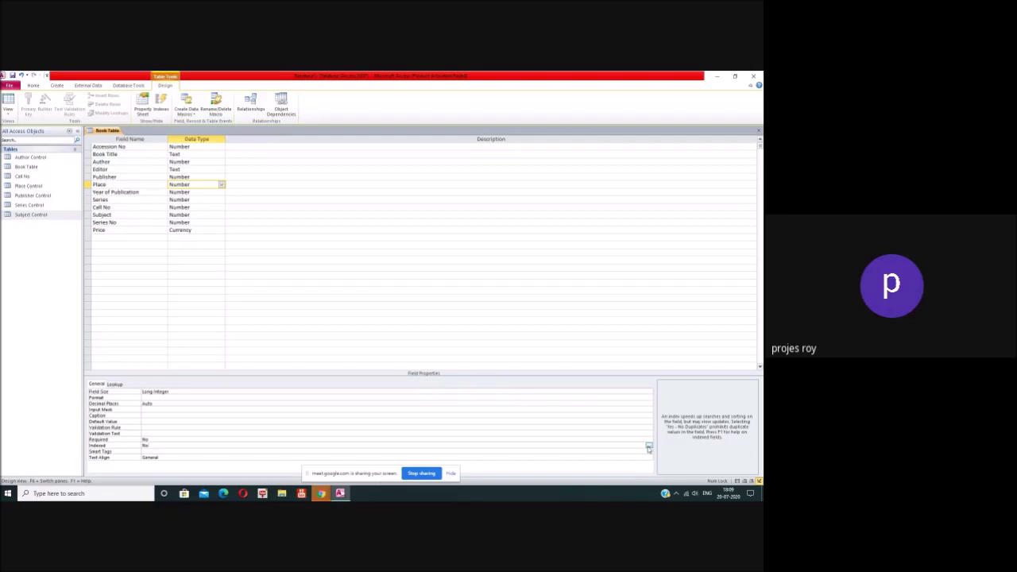
pyautogui.click(648, 448)
pyautogui.click(626, 458)
# Step: Index Year of Publication, Series and Call No as Yes (Duplicates OK)
pyautogui.click(203, 193)
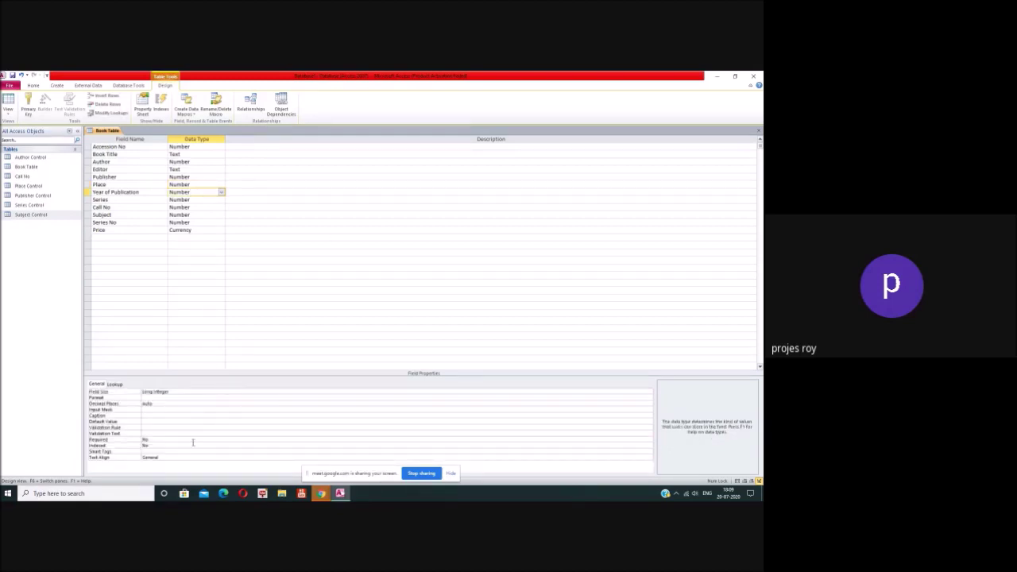
pyautogui.click(193, 447)
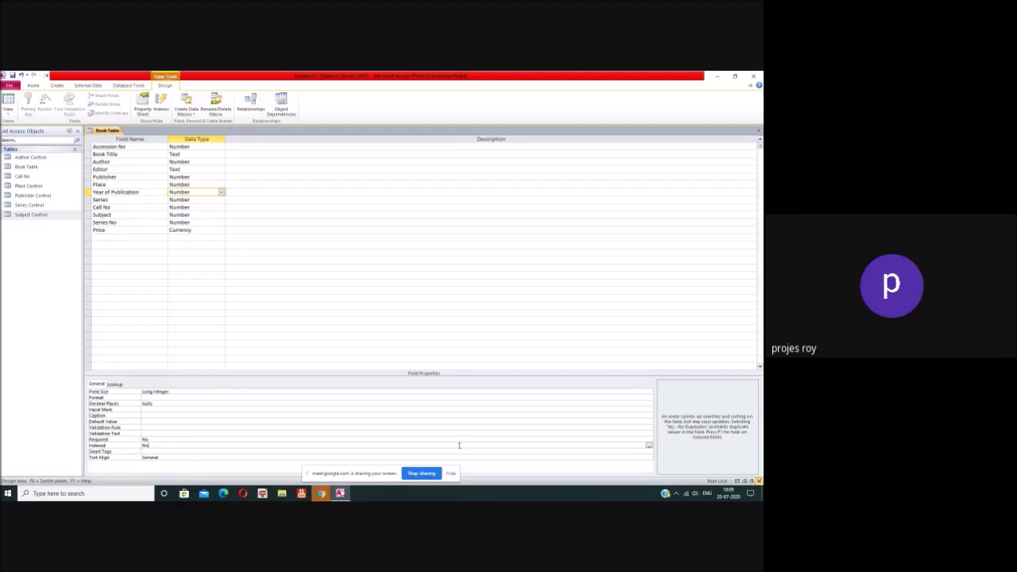
pyautogui.click(649, 447)
pyautogui.click(620, 456)
pyautogui.click(205, 199)
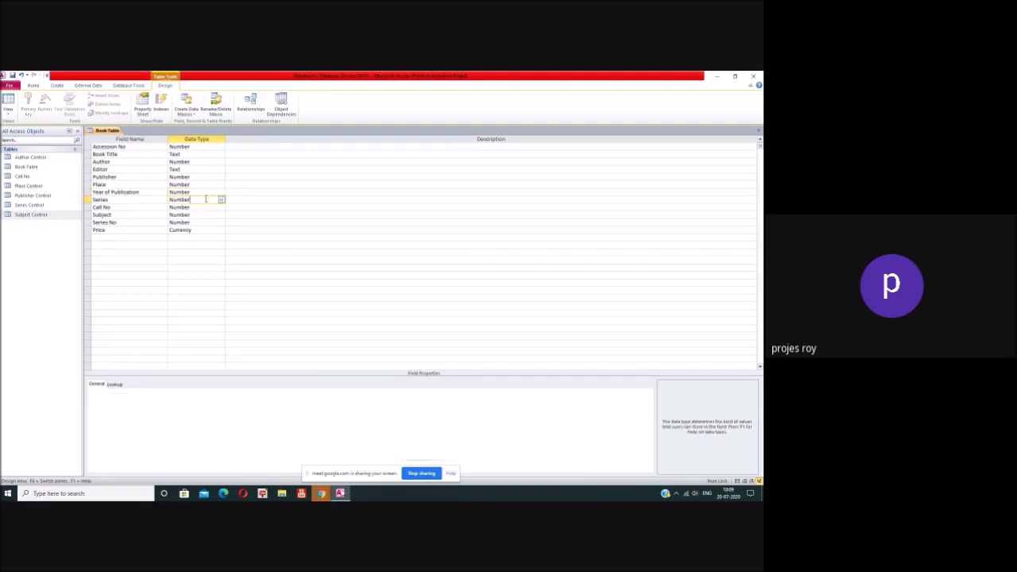
pyautogui.click(167, 445)
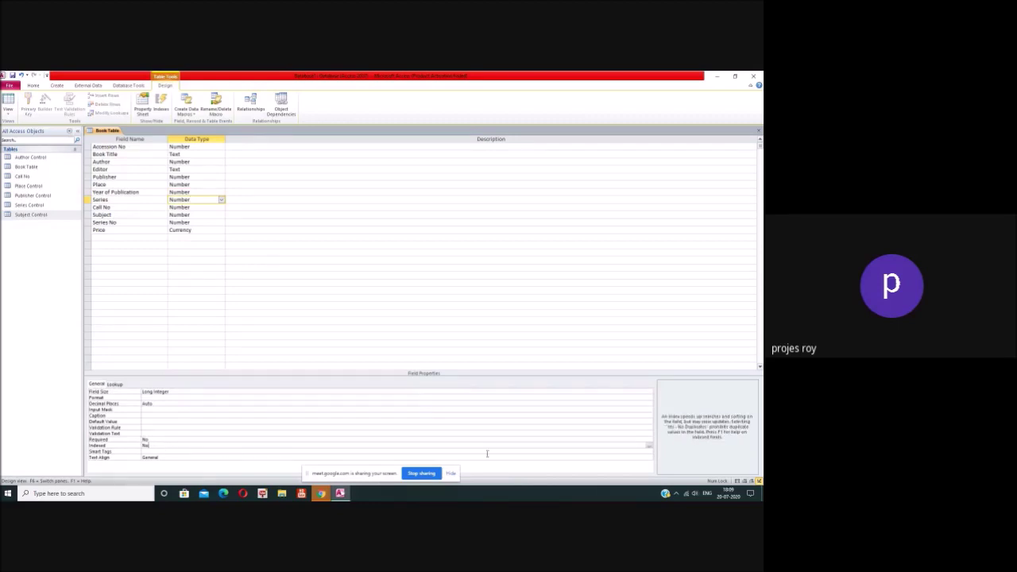
pyautogui.click(649, 447)
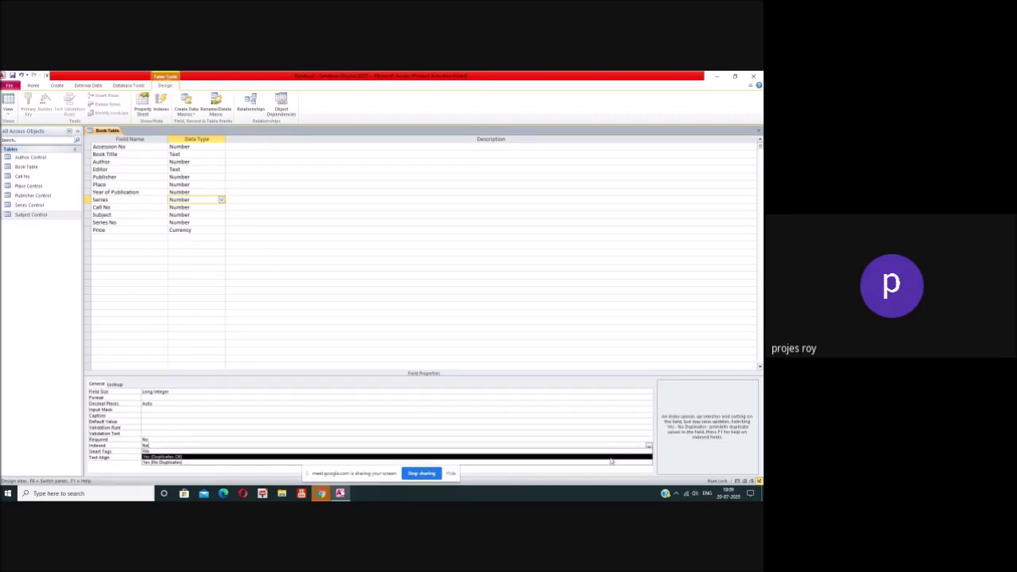
pyautogui.click(608, 458)
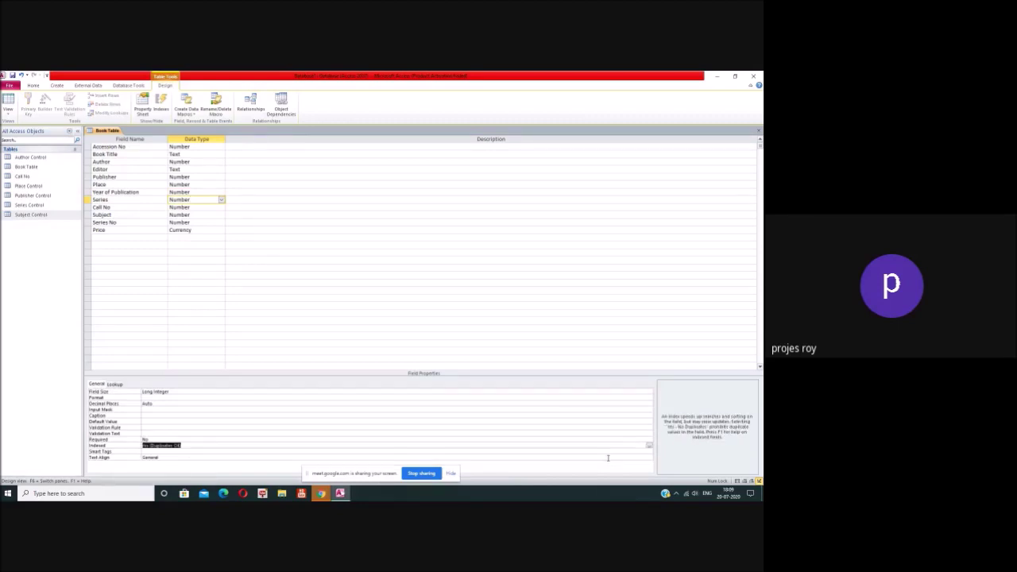
pyautogui.click(208, 207)
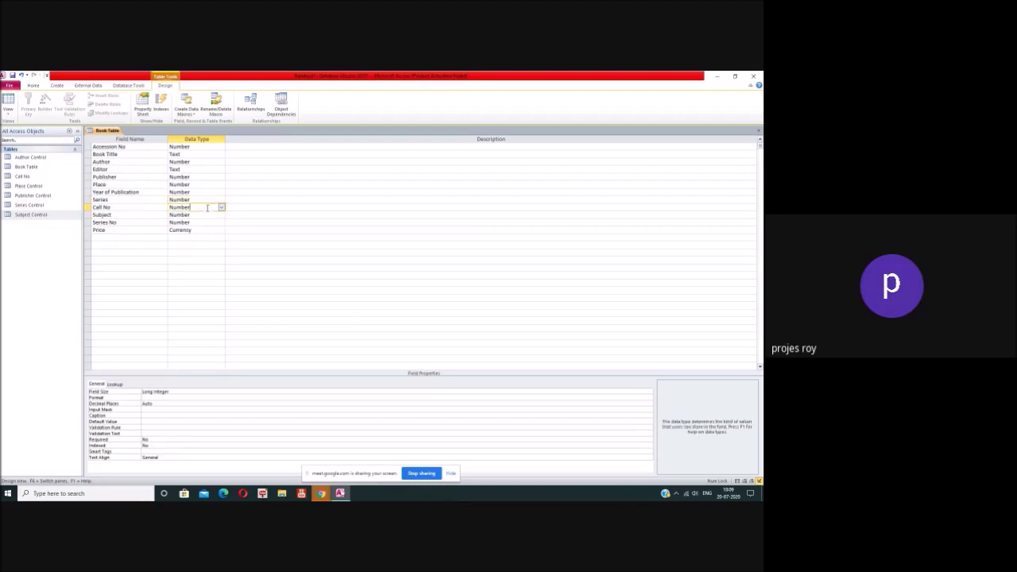
pyautogui.click(182, 440)
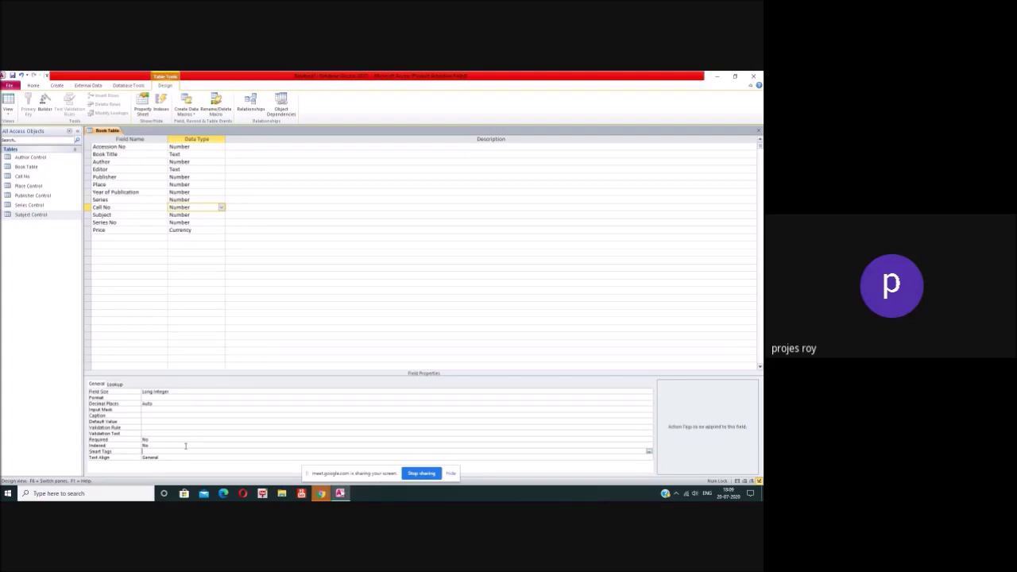
pyautogui.click(184, 445)
pyautogui.click(648, 446)
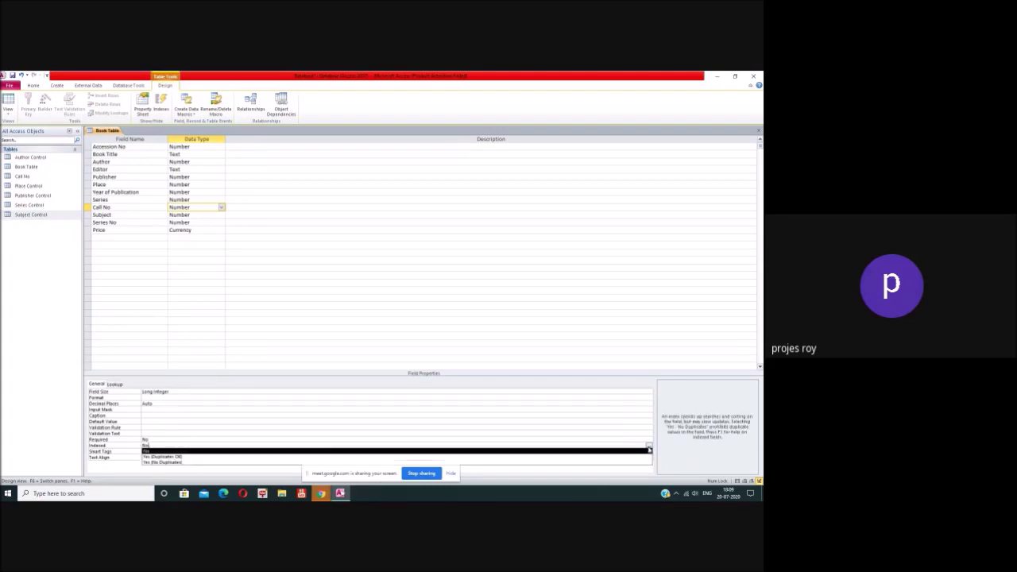
pyautogui.click(627, 454)
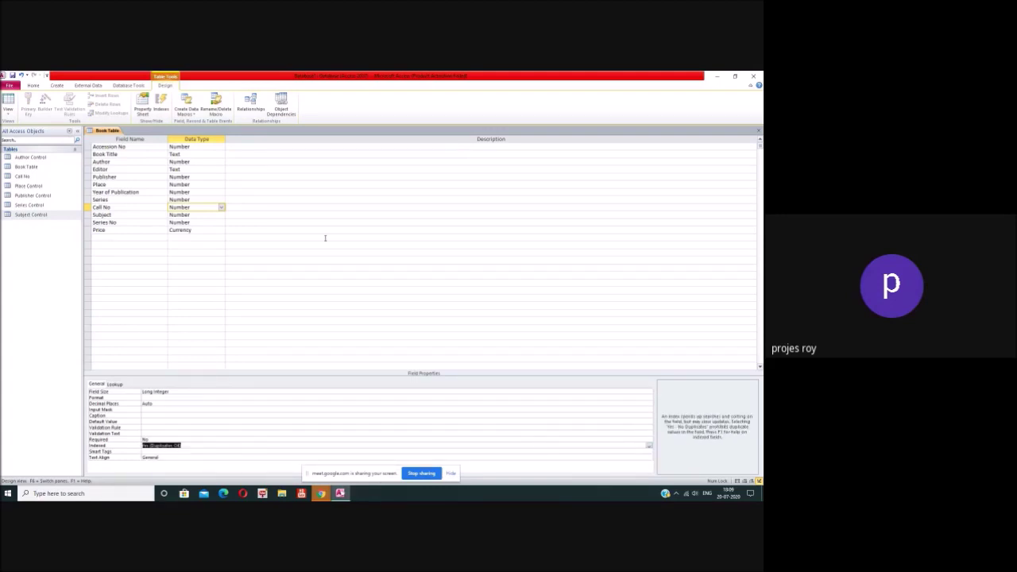
# Step: Set Accession No's Required property to Yes
pyautogui.click(209, 148)
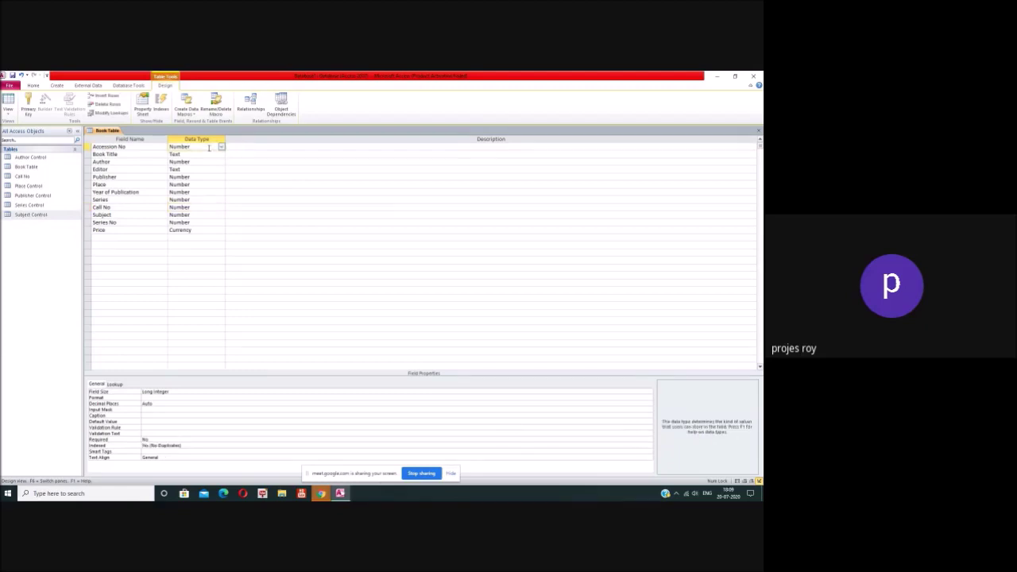
pyautogui.click(156, 441)
pyautogui.click(649, 442)
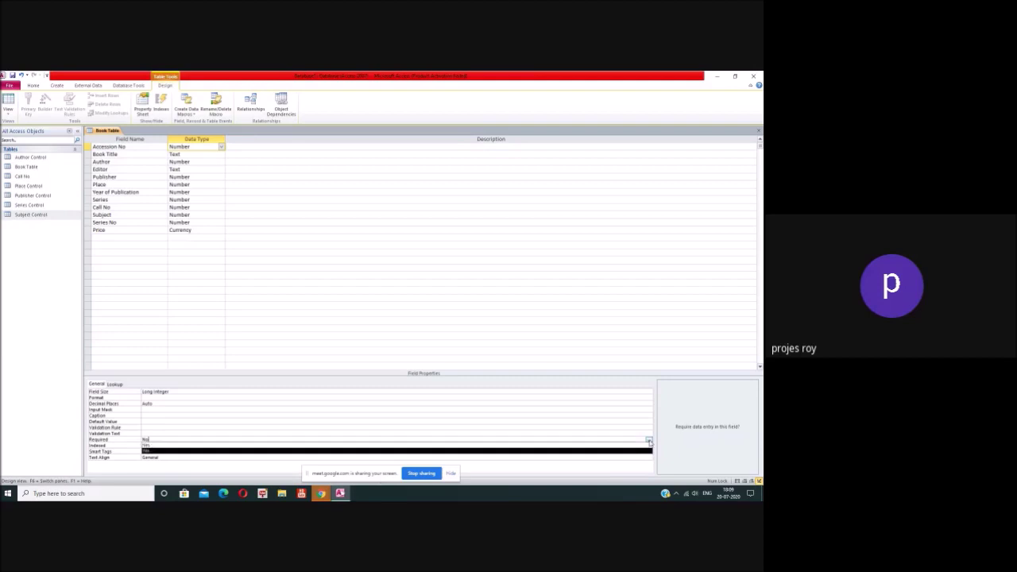
pyautogui.click(641, 445)
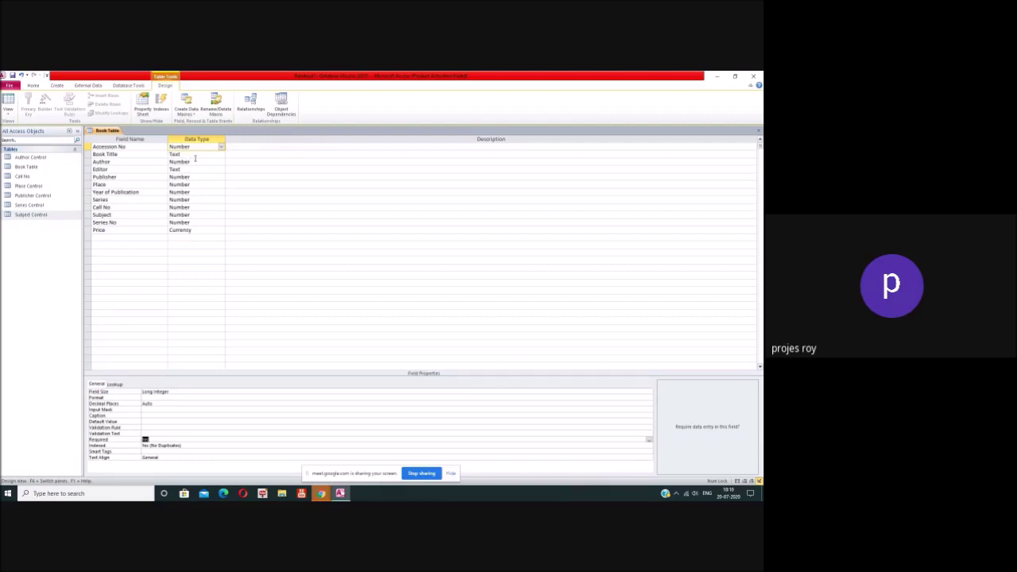
# Step: Change the Book Title field's Required property from its dropdown
pyautogui.click(199, 155)
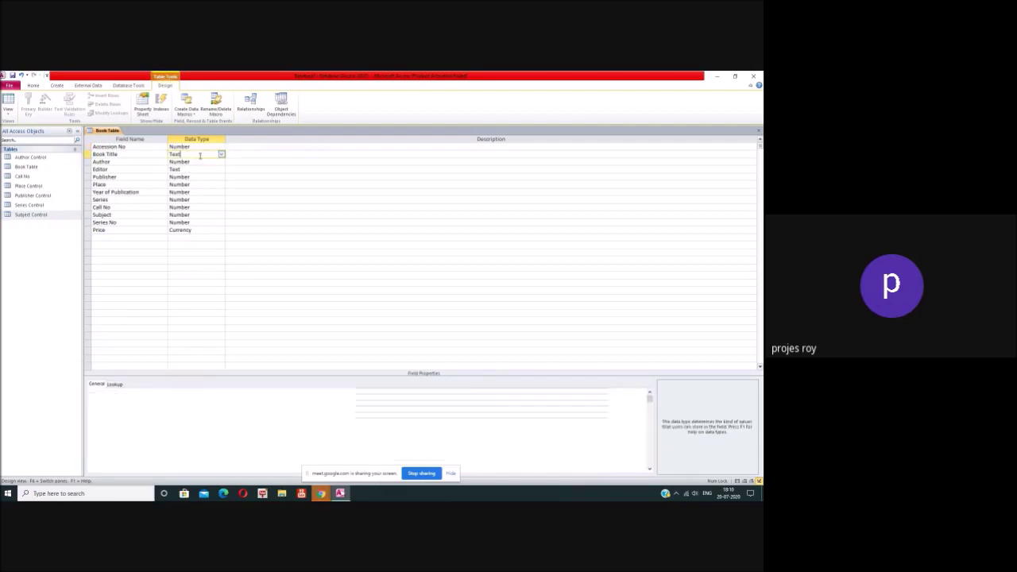
pyautogui.click(147, 434)
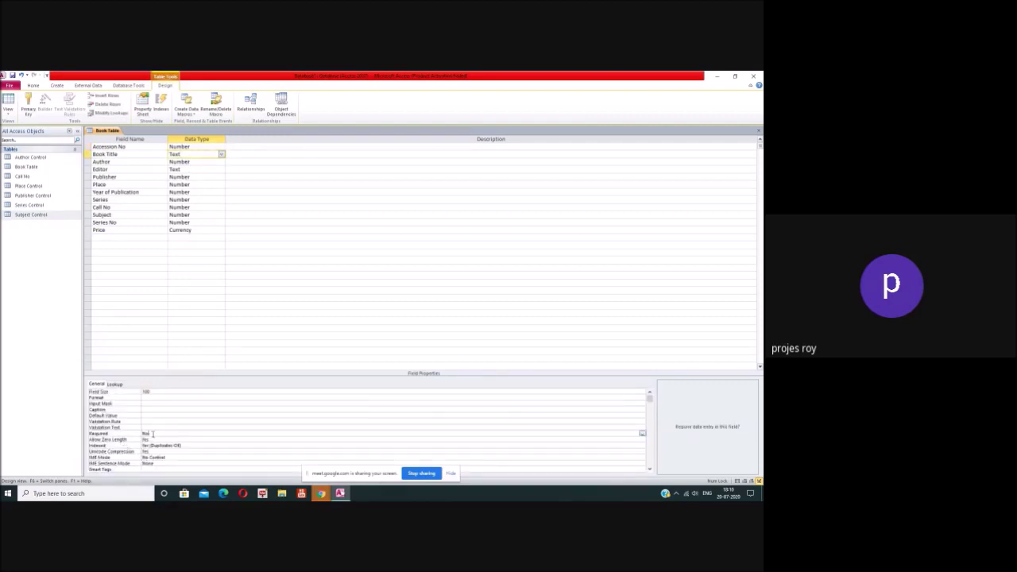
pyautogui.click(642, 433)
pyautogui.click(435, 439)
# Step: Insert a Series Editor Text field above Call No and clear the default 255 field size
pyautogui.click(86, 206)
pyautogui.rightClick(87, 208)
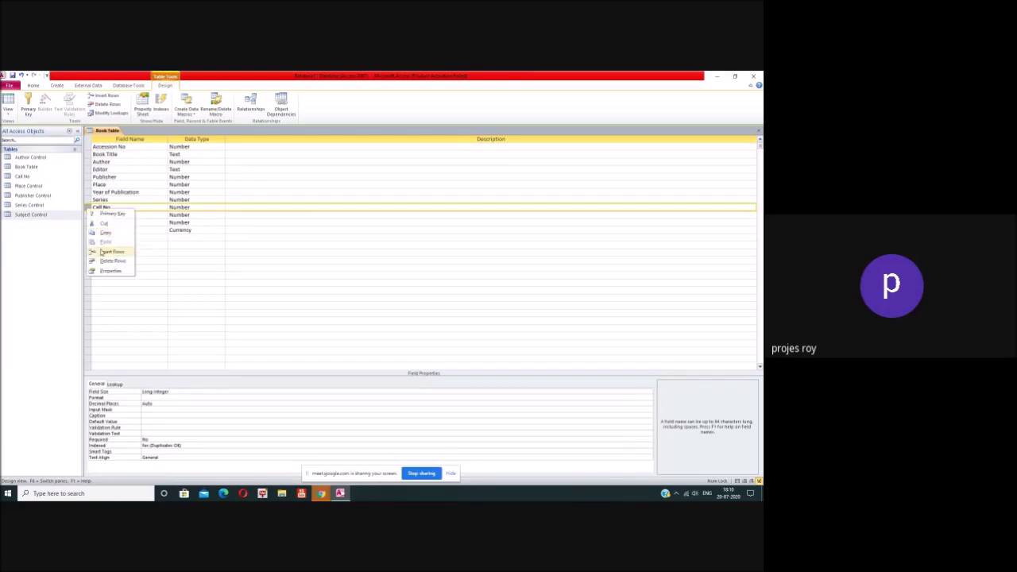
pyautogui.click(102, 251)
pyautogui.click(104, 207)
pyautogui.write('Series')
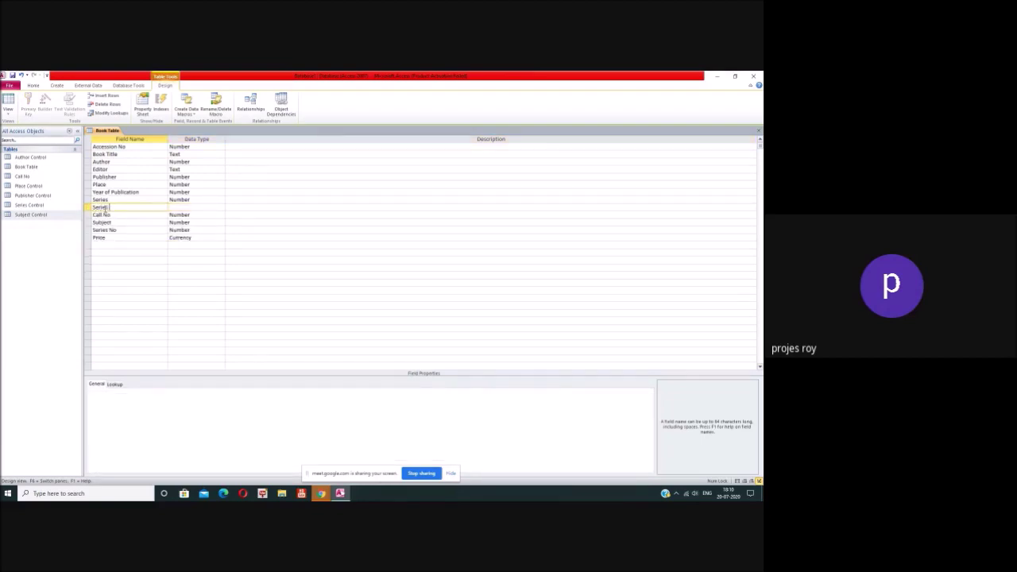
pyautogui.write(' Editor')
pyautogui.click(193, 208)
pyautogui.click(221, 207)
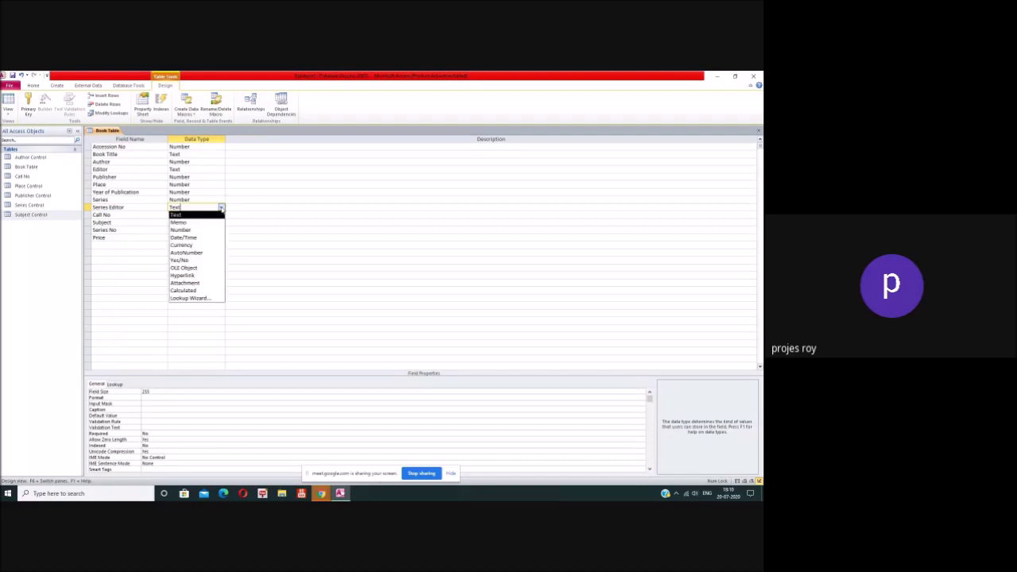
pyautogui.click(221, 207)
pyautogui.moveTo(159, 394); pyautogui.dragTo(112, 391)
pyautogui.press('BackSpace')
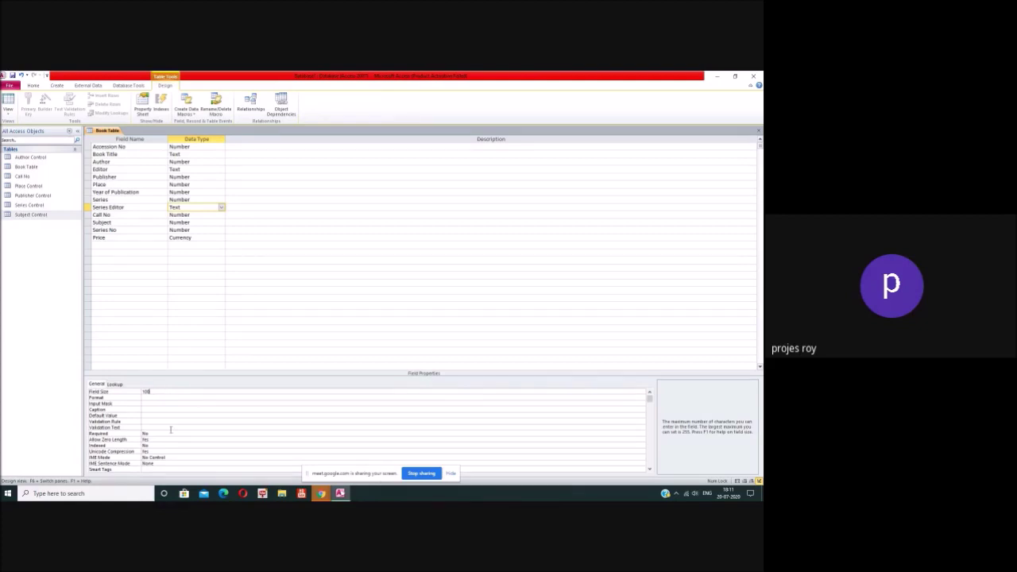
# Step: Index Series Editor as Yes (Duplicates OK), then review the Call No and Series No fields
pyautogui.click(170, 429)
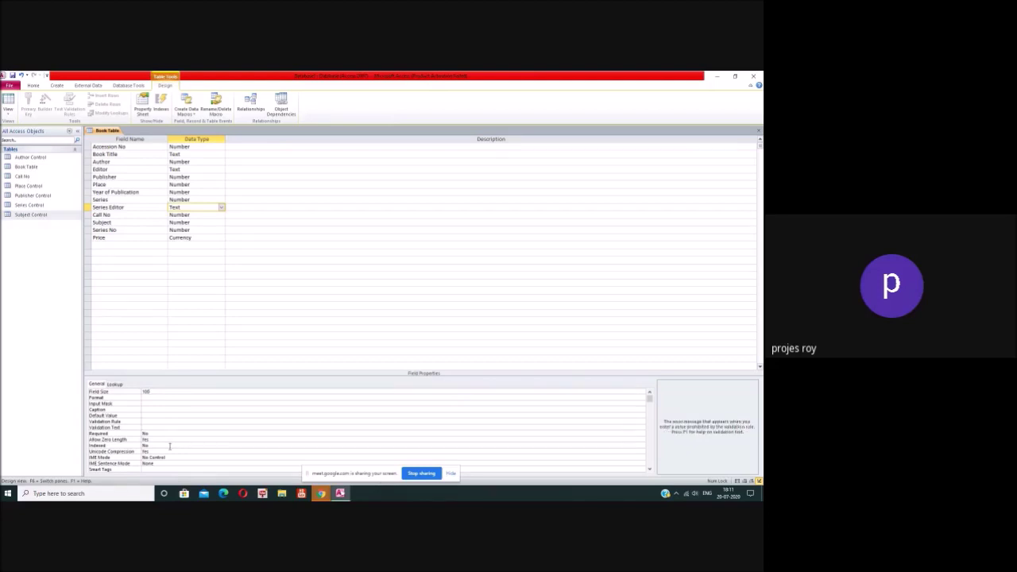
pyautogui.click(187, 446)
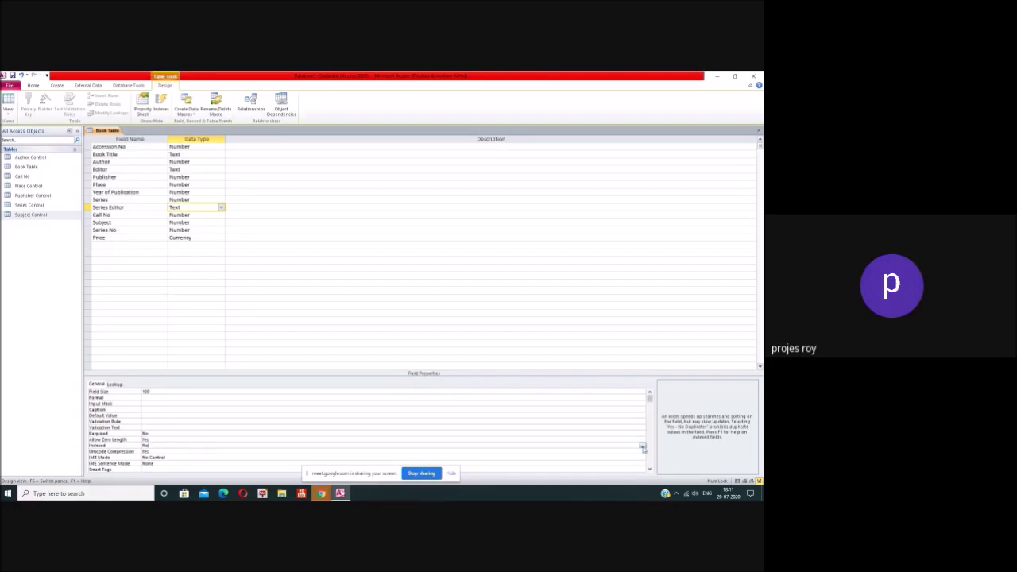
pyautogui.click(643, 447)
pyautogui.click(633, 456)
pyautogui.click(200, 214)
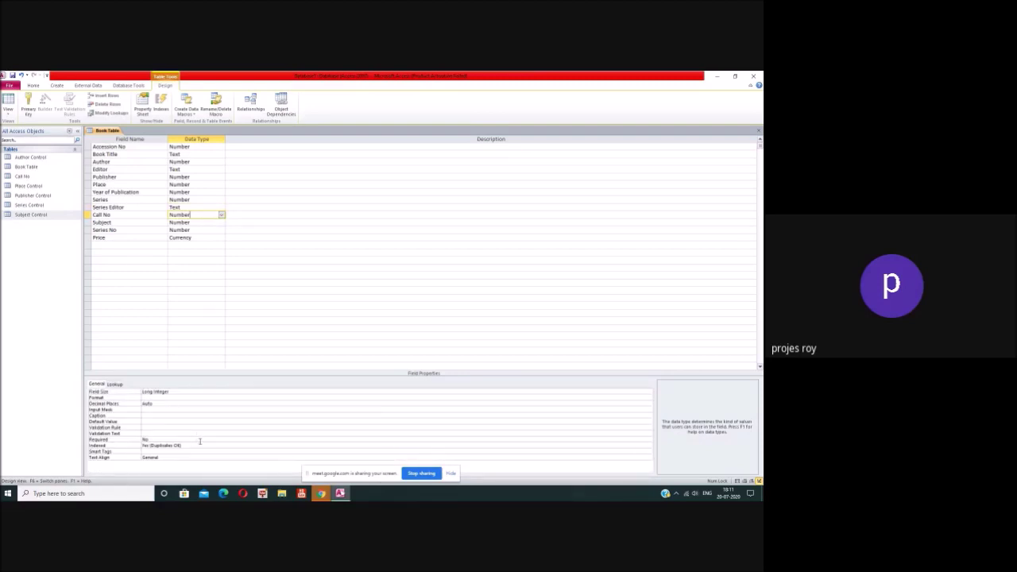
pyautogui.click(196, 230)
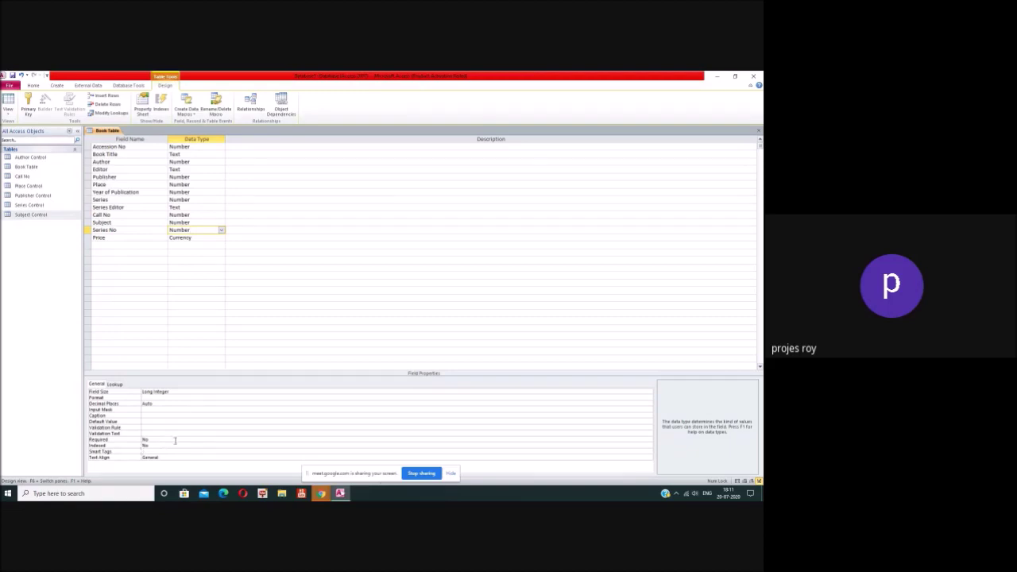
# Step: Index the Price field as Yes (Duplicates OK) and recheck the Series field
pyautogui.click(203, 237)
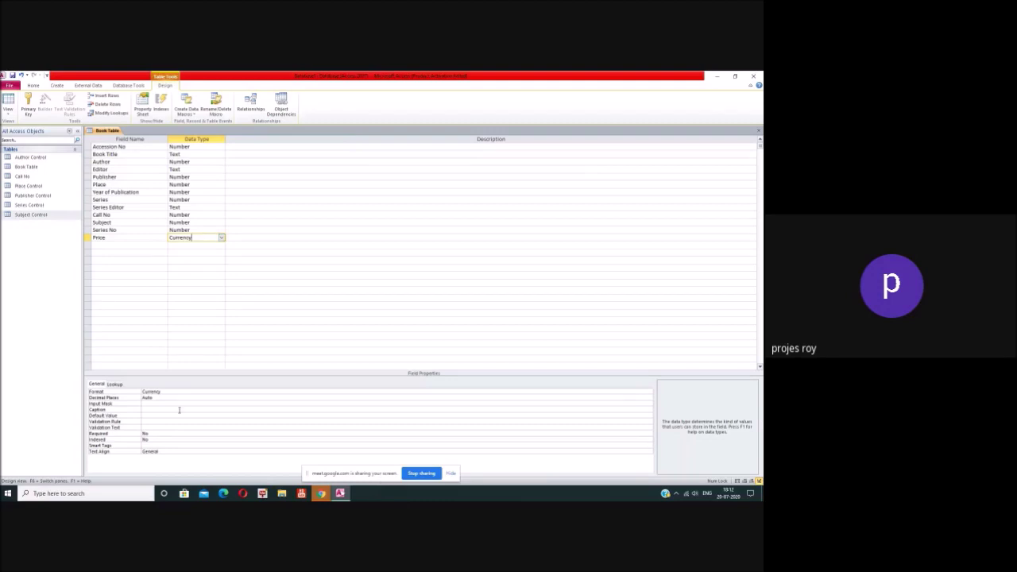
pyautogui.click(173, 439)
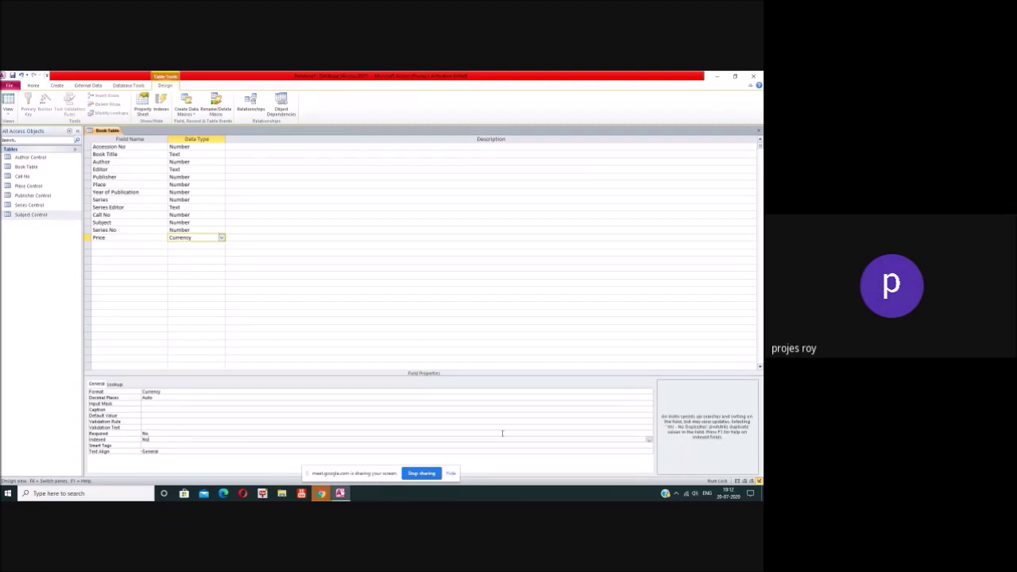
pyautogui.click(648, 440)
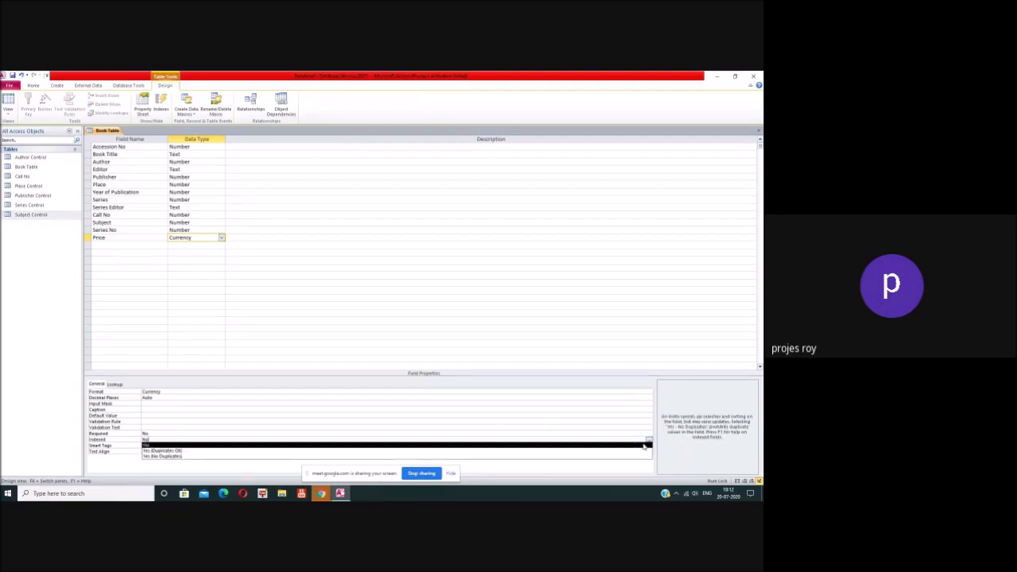
pyautogui.click(635, 450)
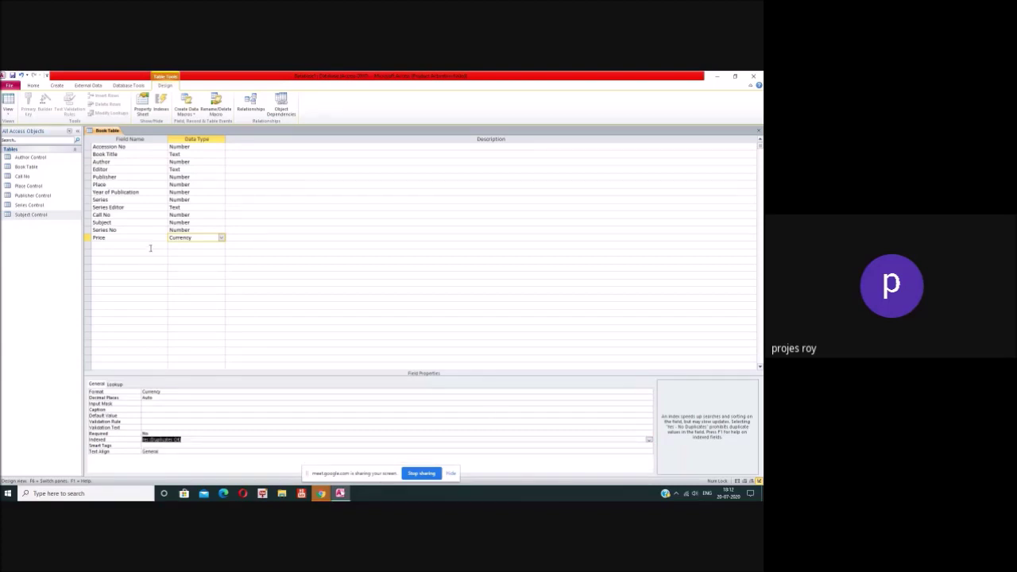
pyautogui.click(326, 199)
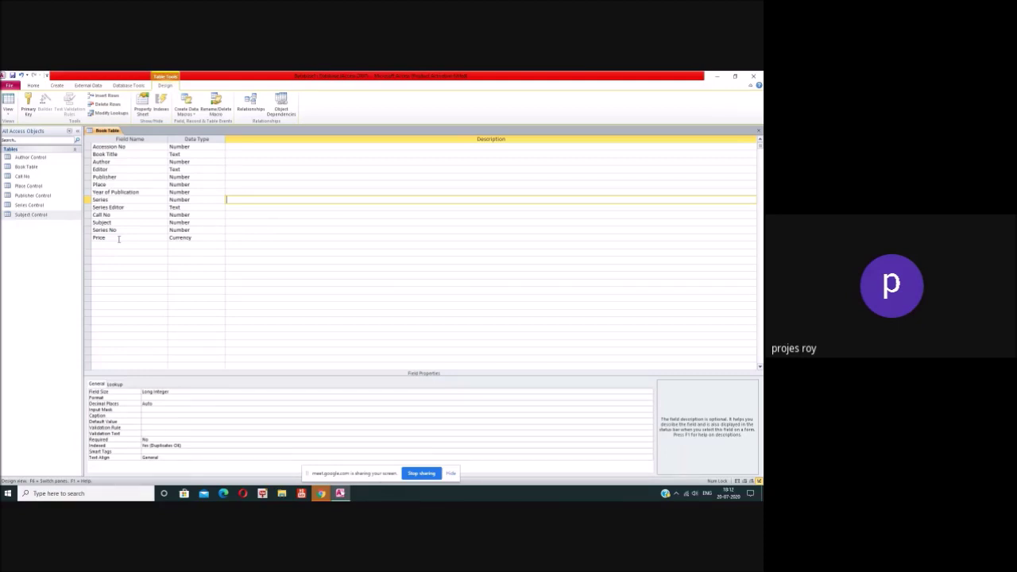
# Step: Add an ISBN No Number field after Price, indexed Yes (No Duplicates)
pyautogui.click(121, 245)
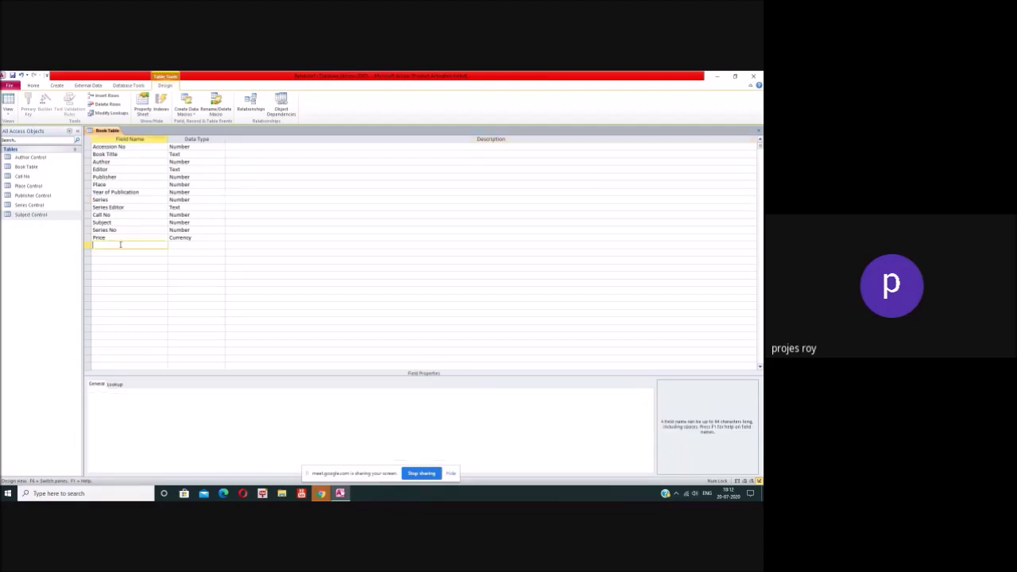
pyautogui.write('ISBN')
pyautogui.write(' Nu')
pyautogui.click(187, 245)
pyautogui.click(221, 245)
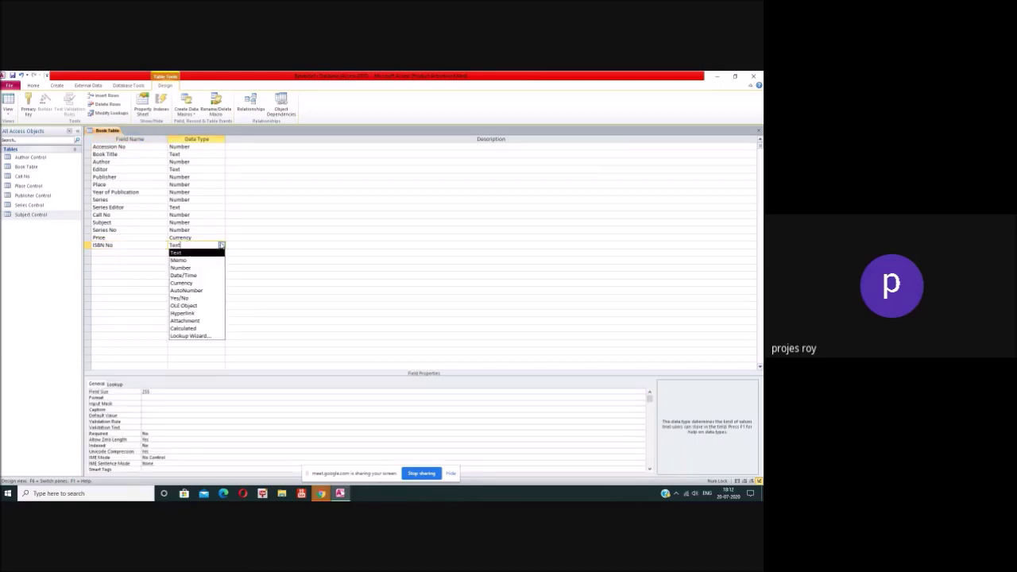
pyautogui.click(196, 267)
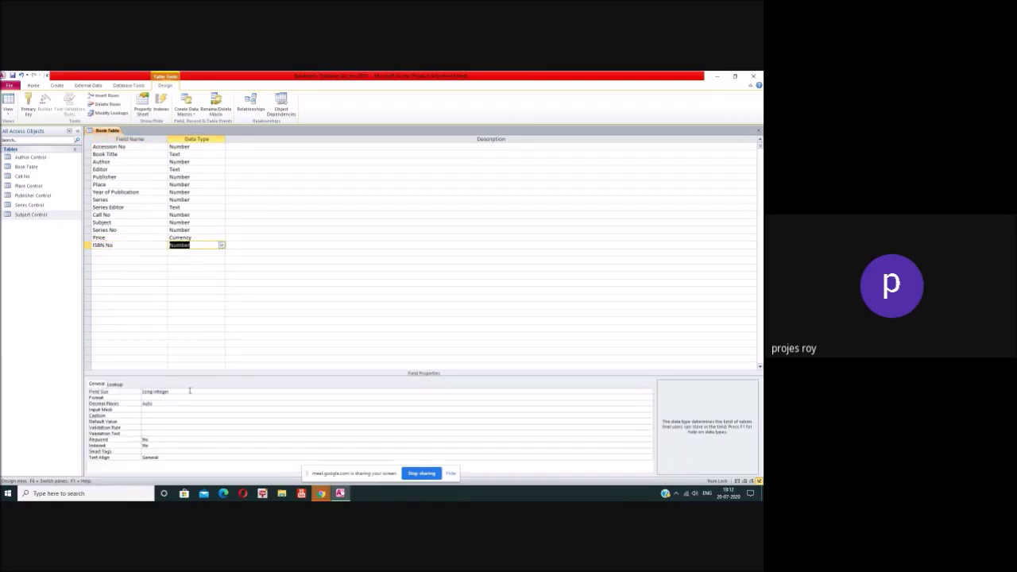
pyautogui.click(164, 444)
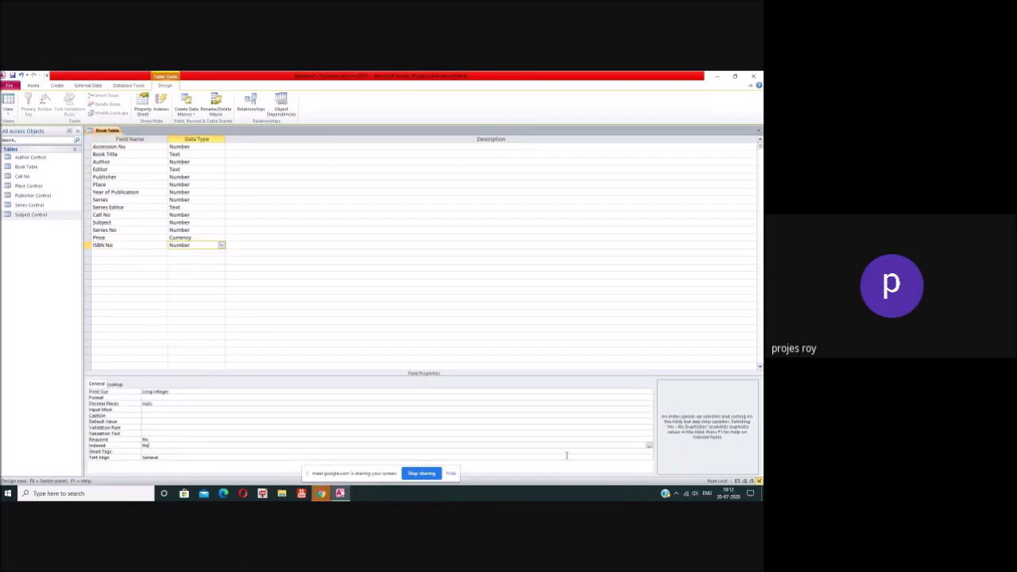
pyautogui.click(649, 447)
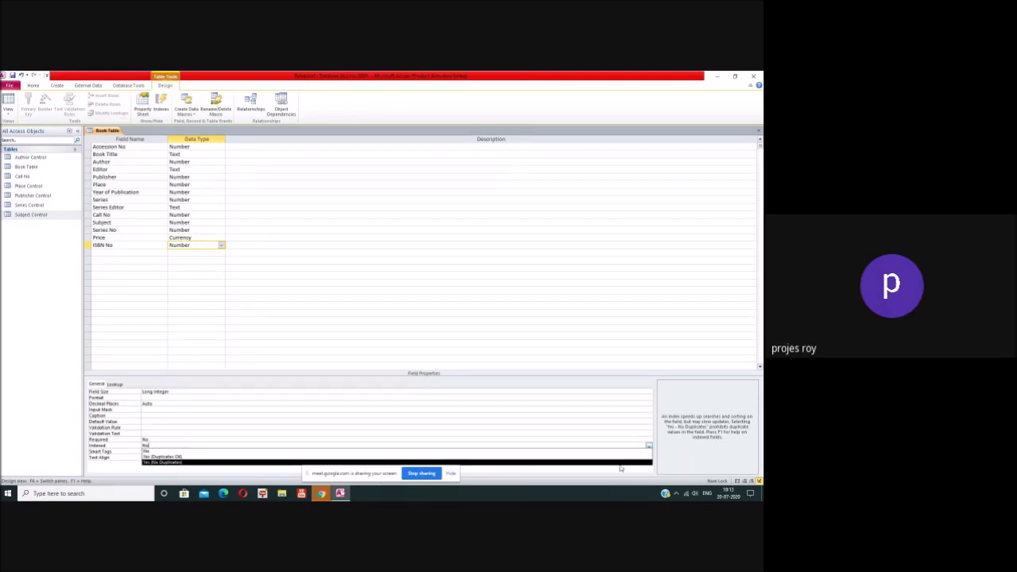
pyautogui.click(618, 462)
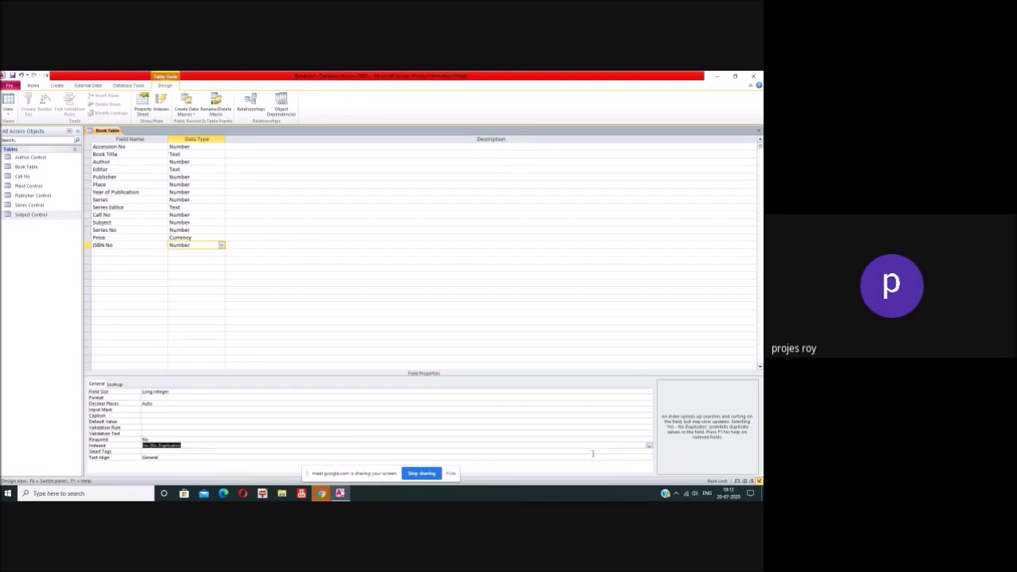
pyautogui.click(136, 252)
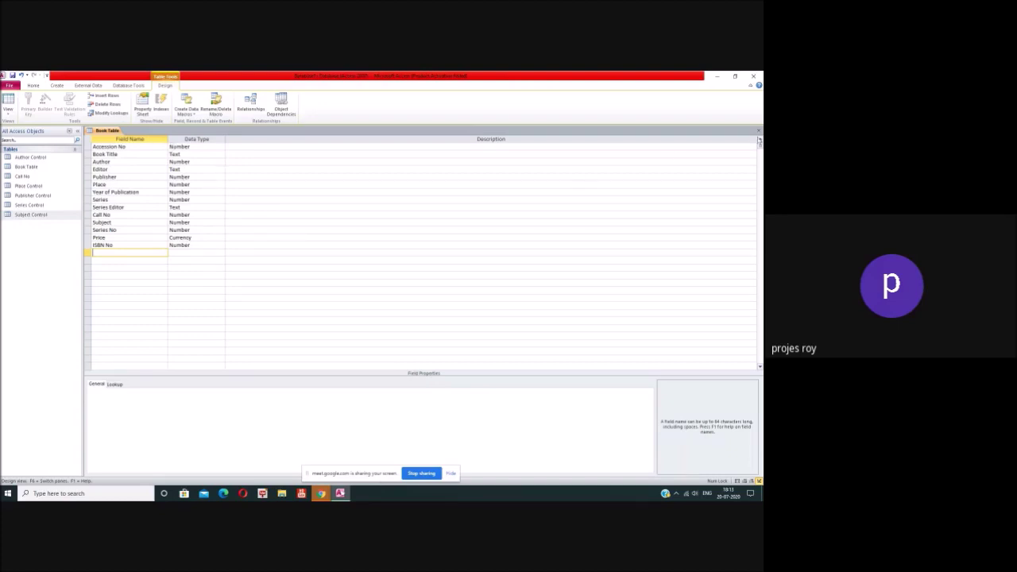
# Step: Close the Book Table design and save the changes
pyautogui.click(758, 132)
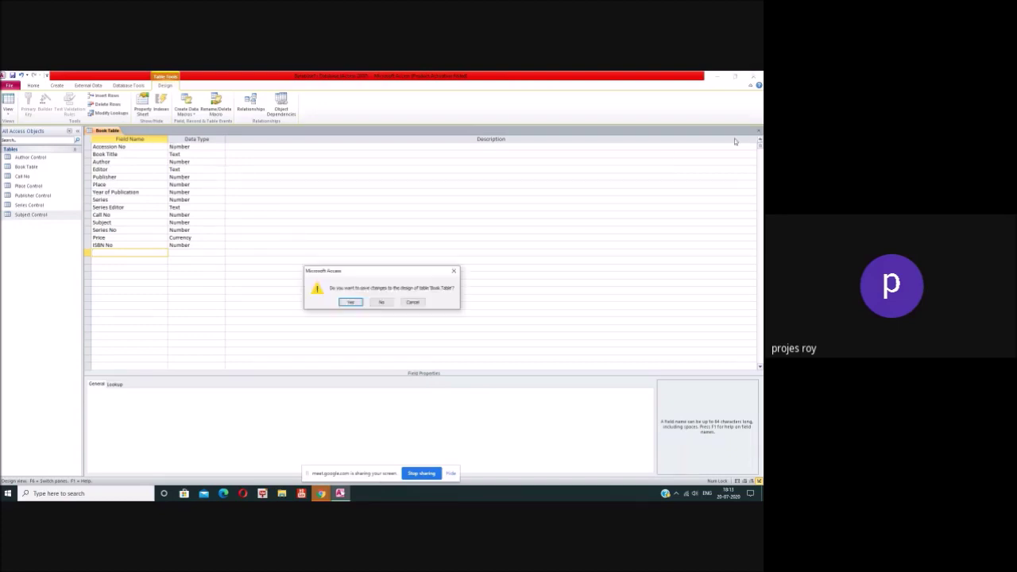
pyautogui.click(351, 302)
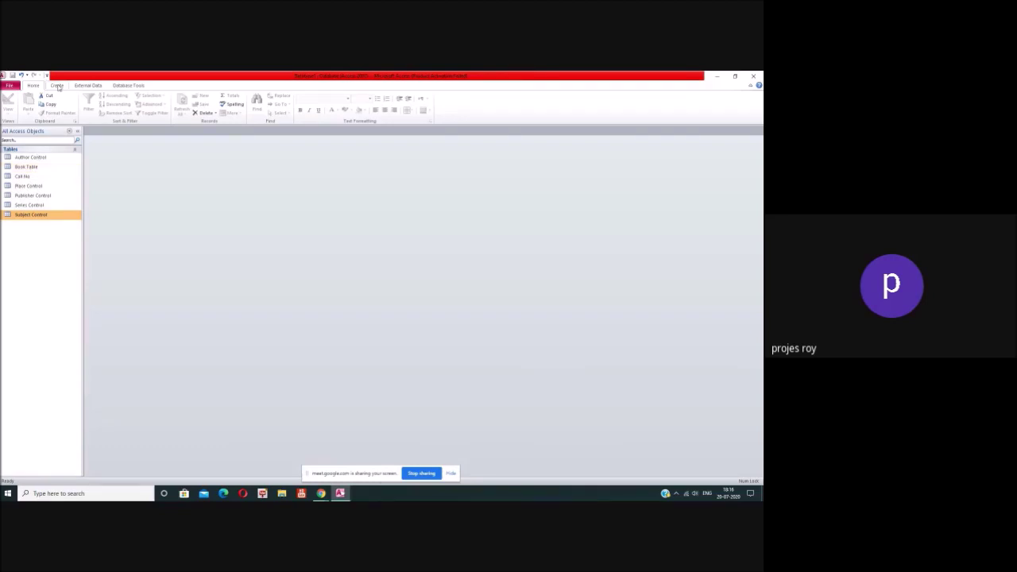
# Step: Launch the Form Wizard from the Create tab with Subject Control selected, after two cancelled attempts
pyautogui.click(57, 86)
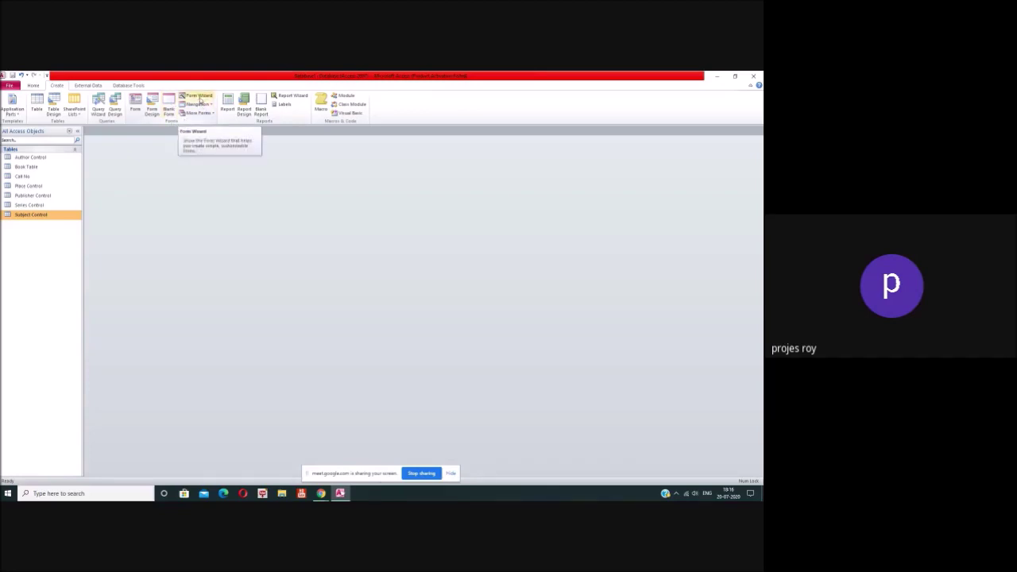
pyautogui.click(199, 98)
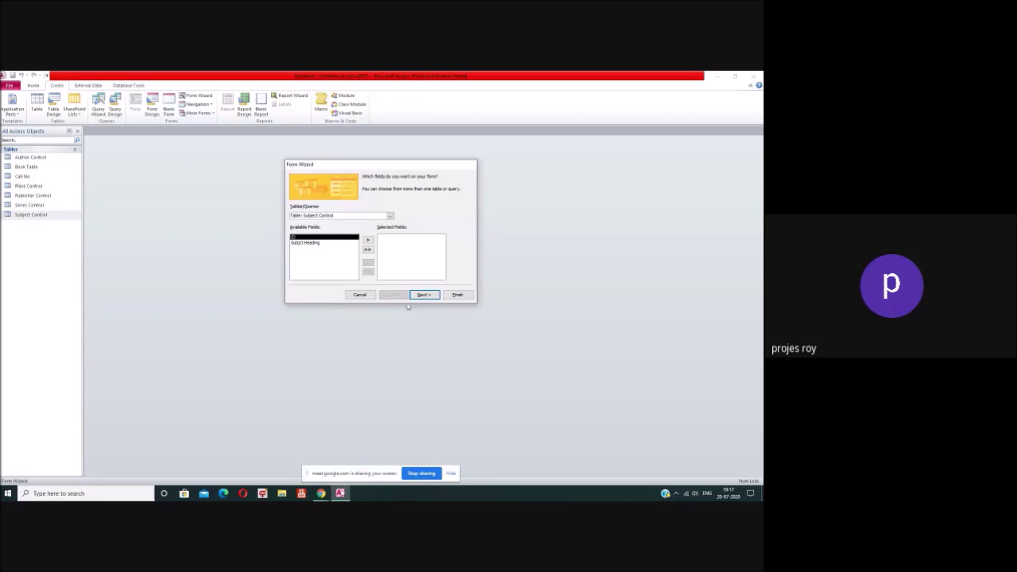
pyautogui.click(360, 294)
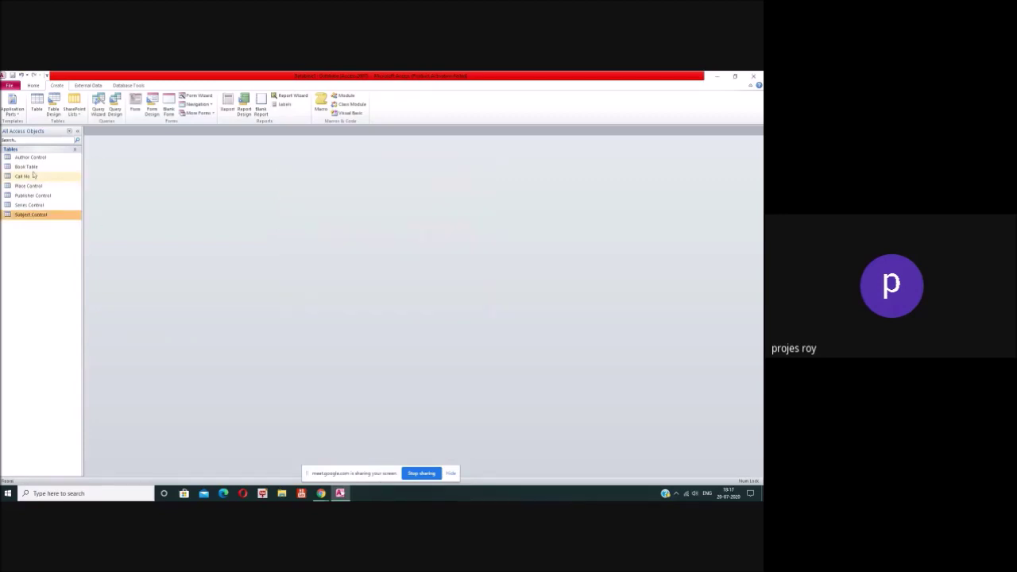
pyautogui.click(30, 168)
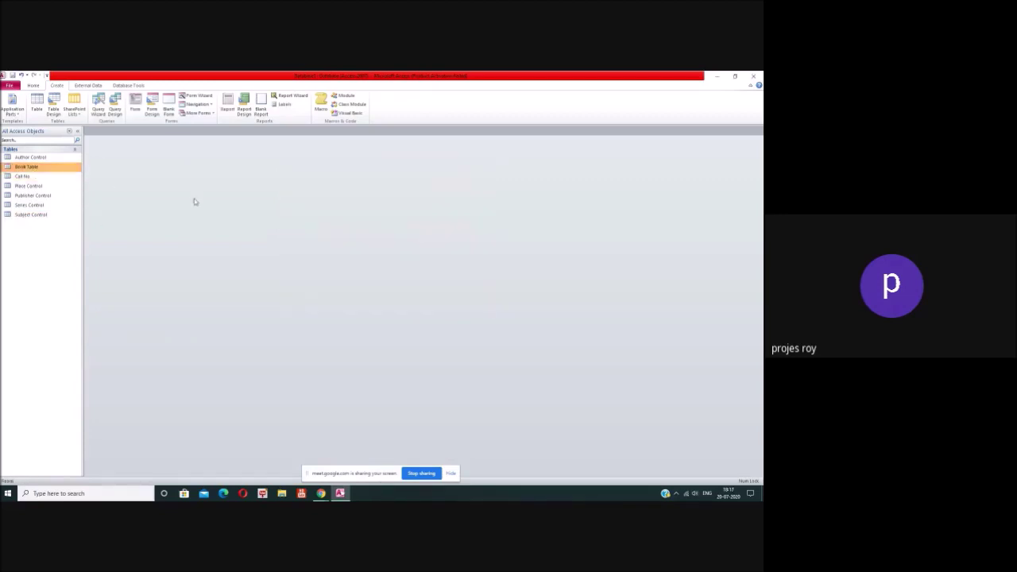
pyautogui.click(198, 96)
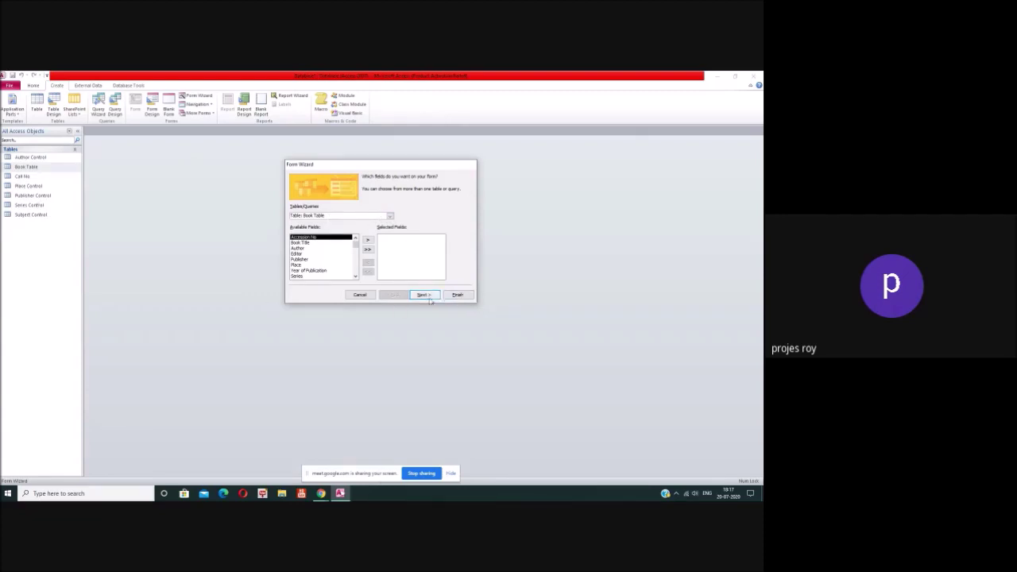
pyautogui.click(359, 294)
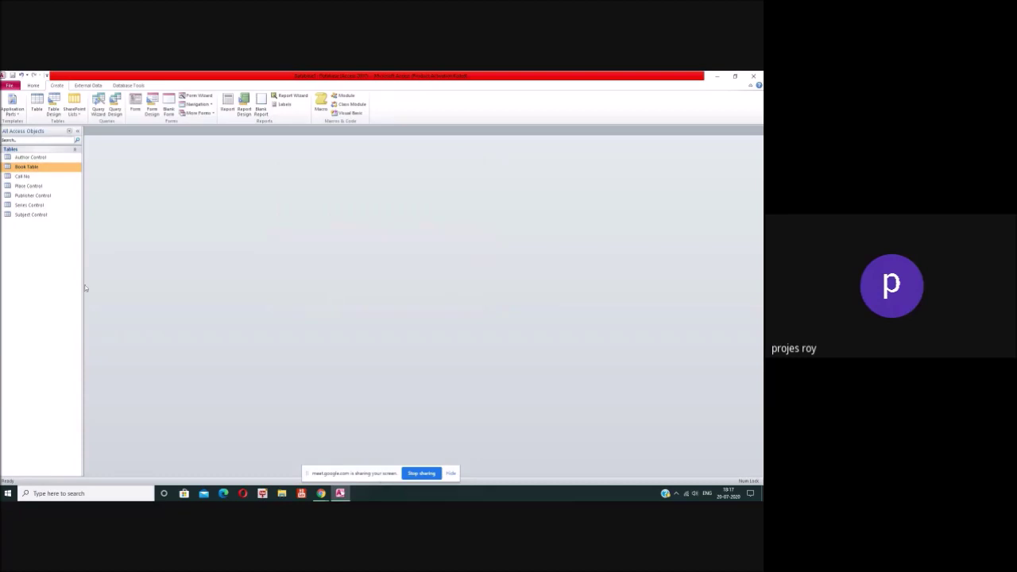
pyautogui.click(38, 215)
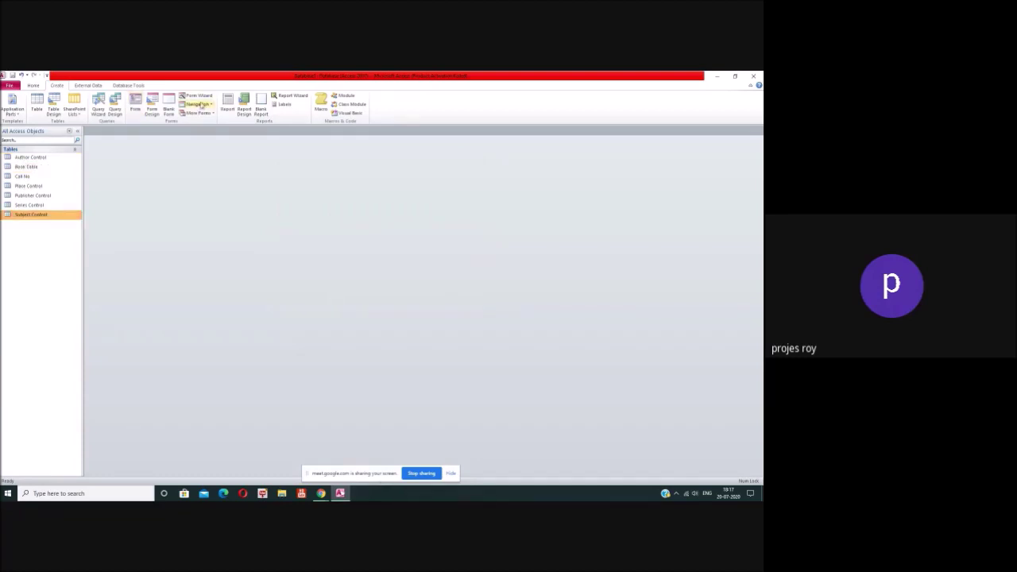
pyautogui.click(197, 96)
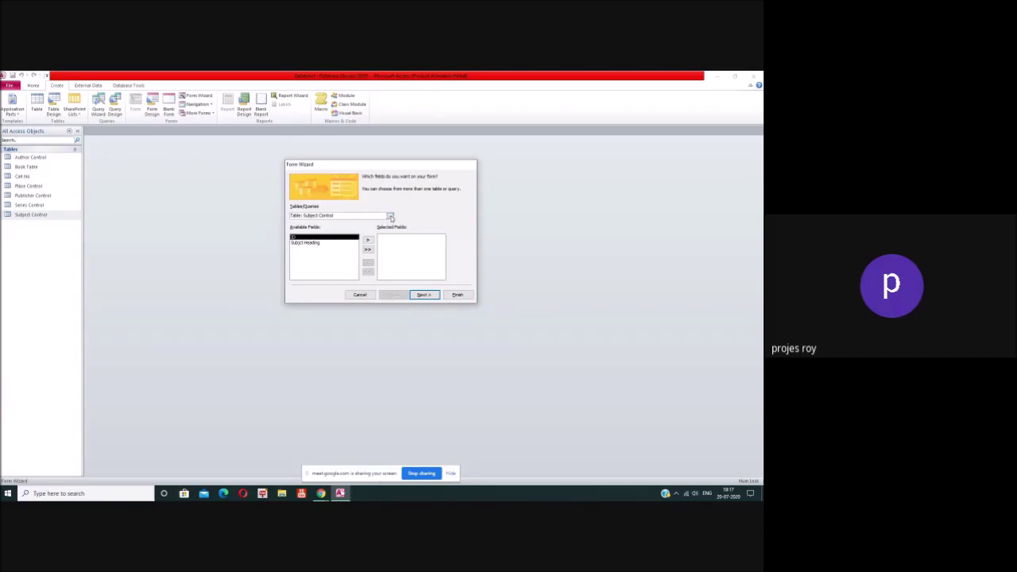
# Step: Build a form from Book Table containing all its fields, accepting the default layout
pyautogui.click(389, 216)
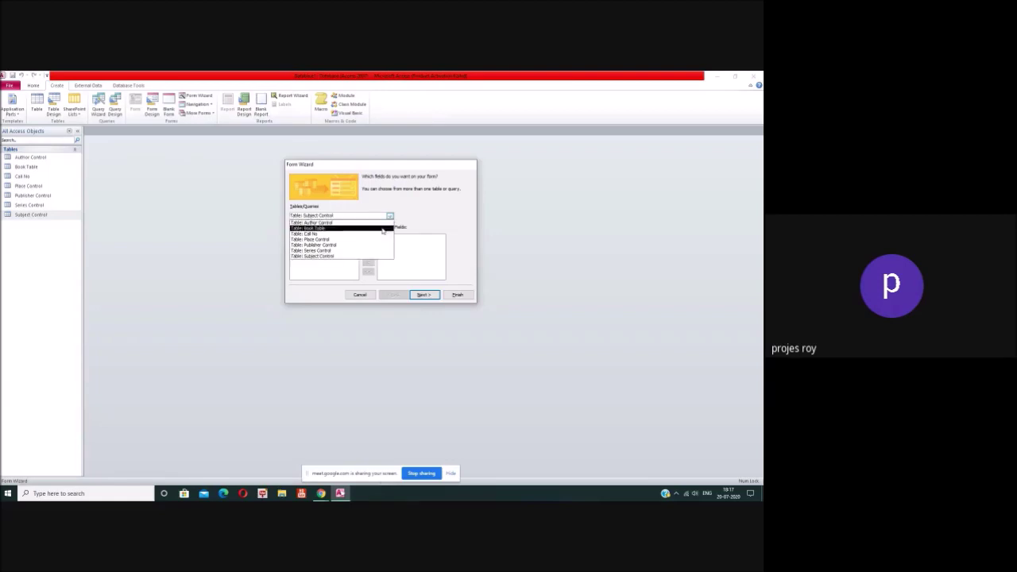
pyautogui.click(381, 229)
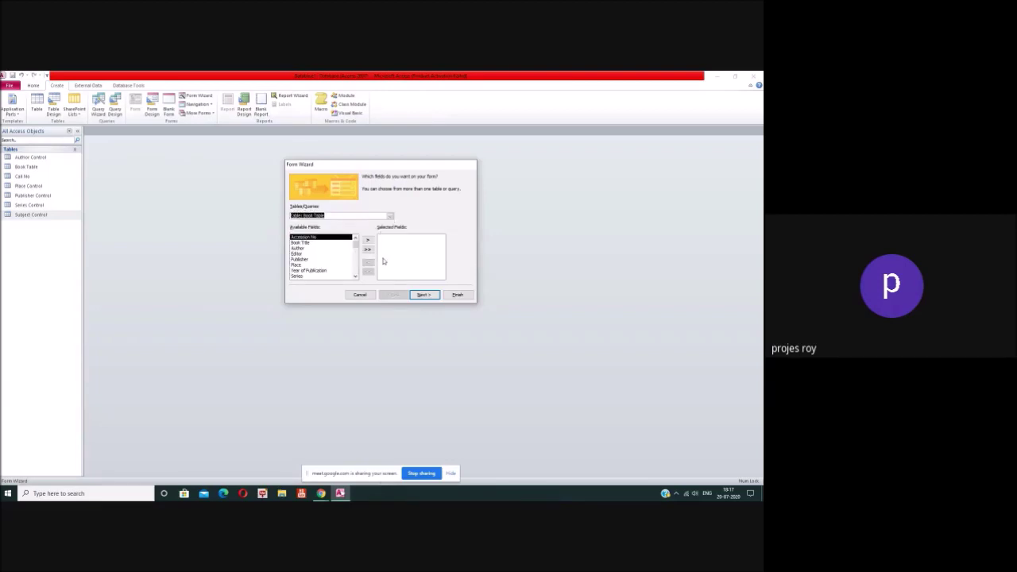
pyautogui.click(355, 276)
pyautogui.click(355, 276)
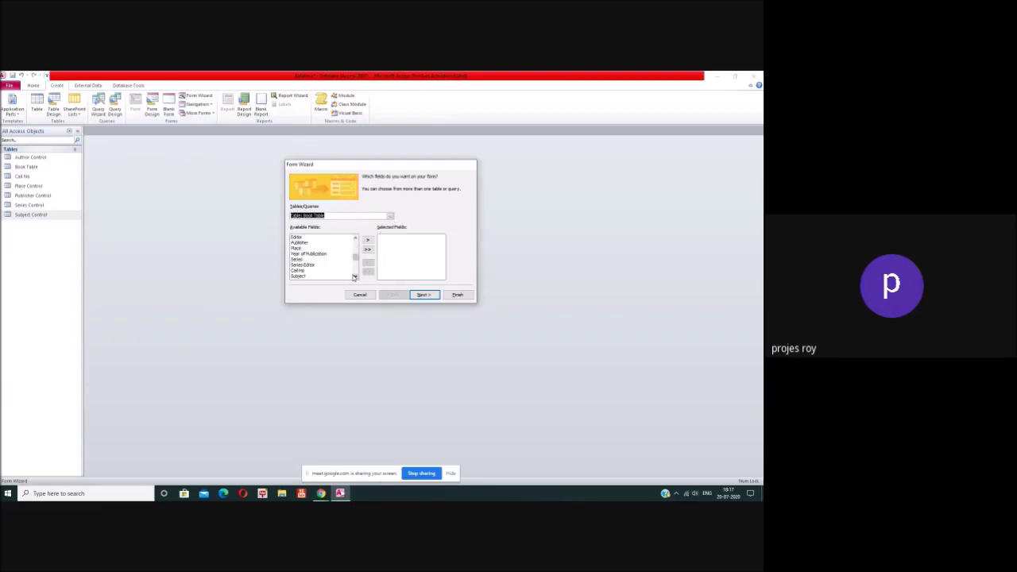
pyautogui.scroll(-1, 305, 270)
pyautogui.click(367, 250)
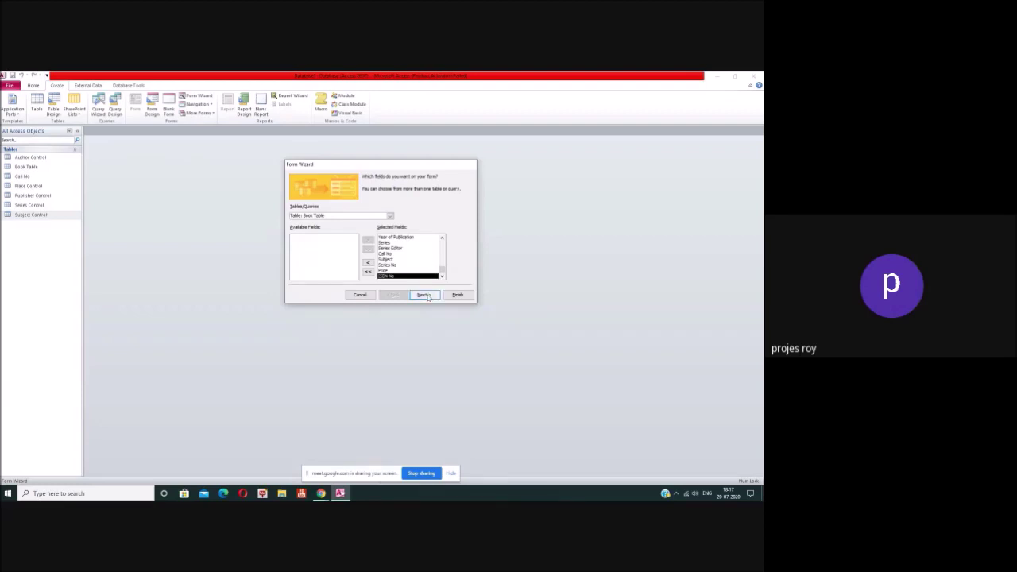
pyautogui.click(423, 295)
pyautogui.click(424, 295)
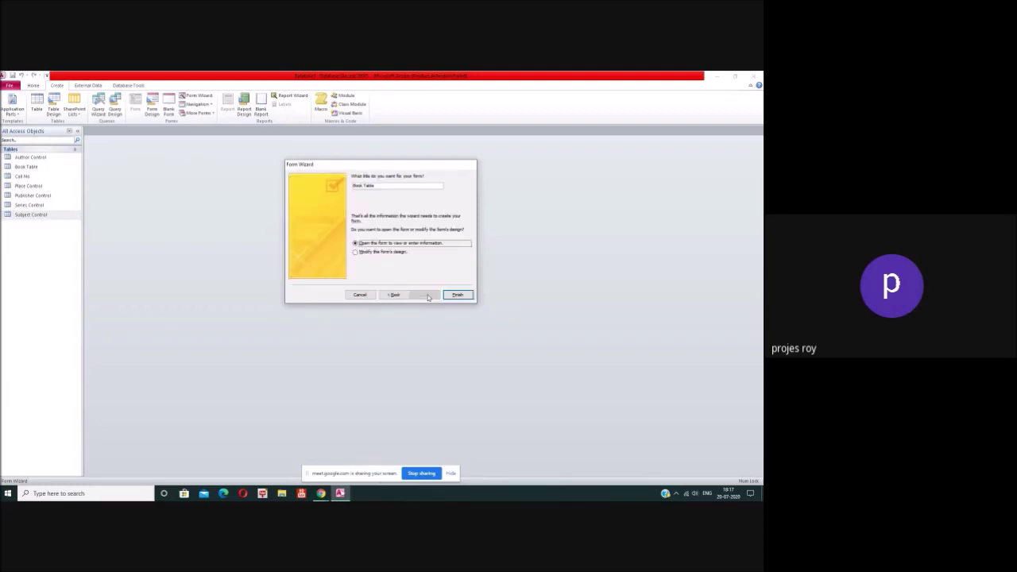
pyautogui.click(450, 296)
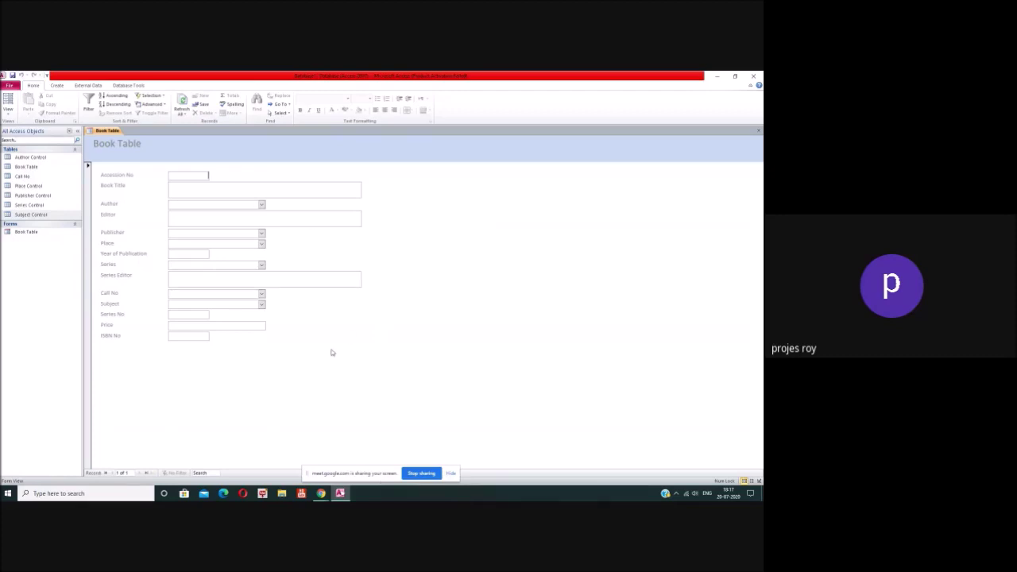
# Step: Switch the Book Table form to Design View and fill the Detail section black
pyautogui.rightClick(362, 332)
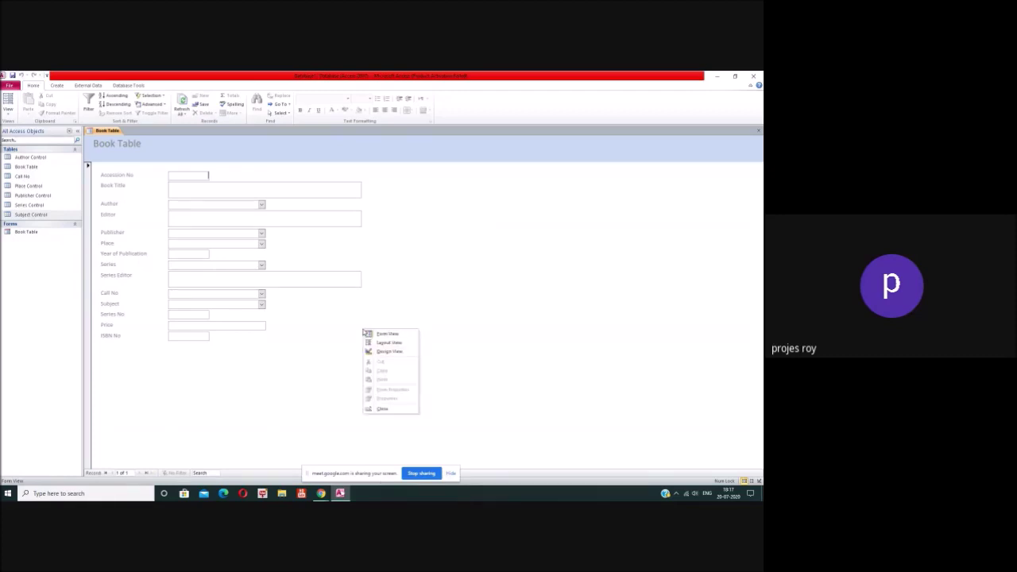
pyautogui.click(387, 351)
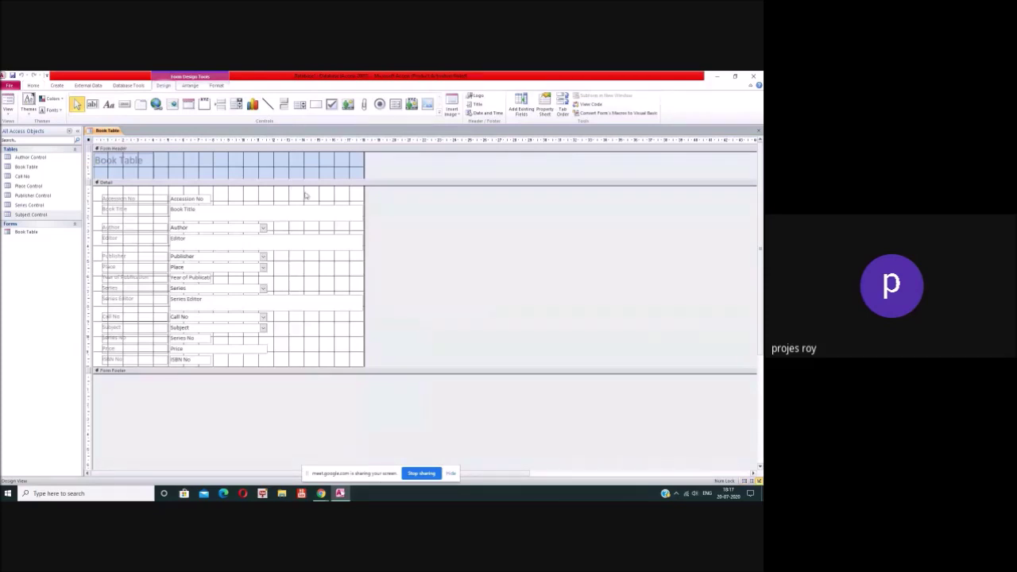
pyautogui.click(305, 195)
pyautogui.rightClick(305, 194)
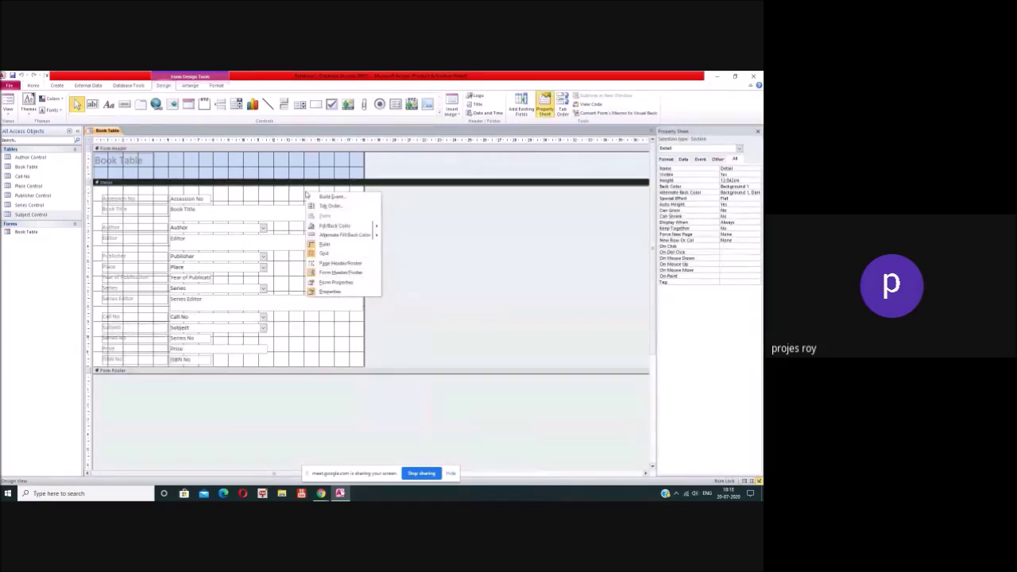
pyautogui.moveTo(338, 228)
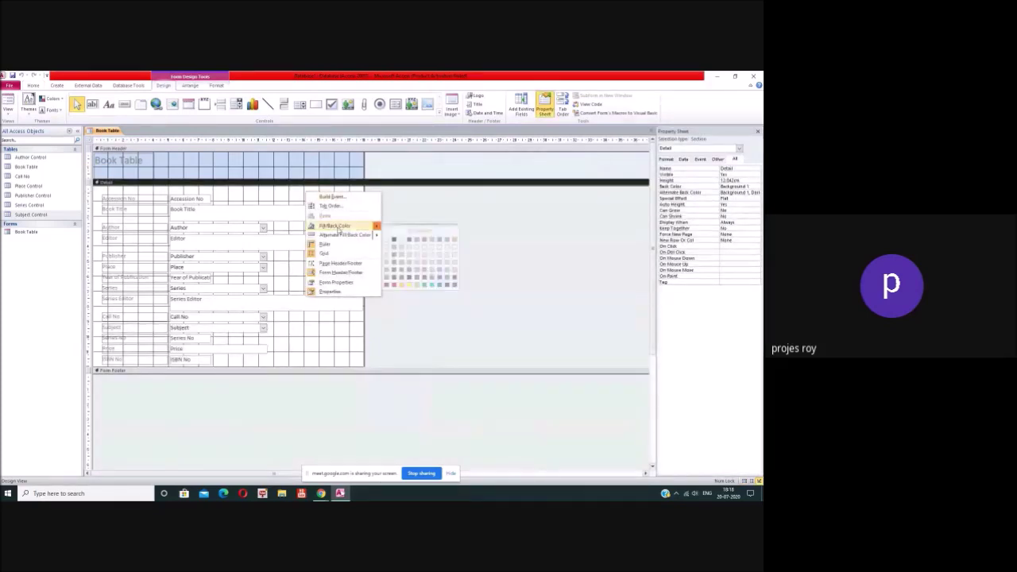
pyautogui.click(394, 242)
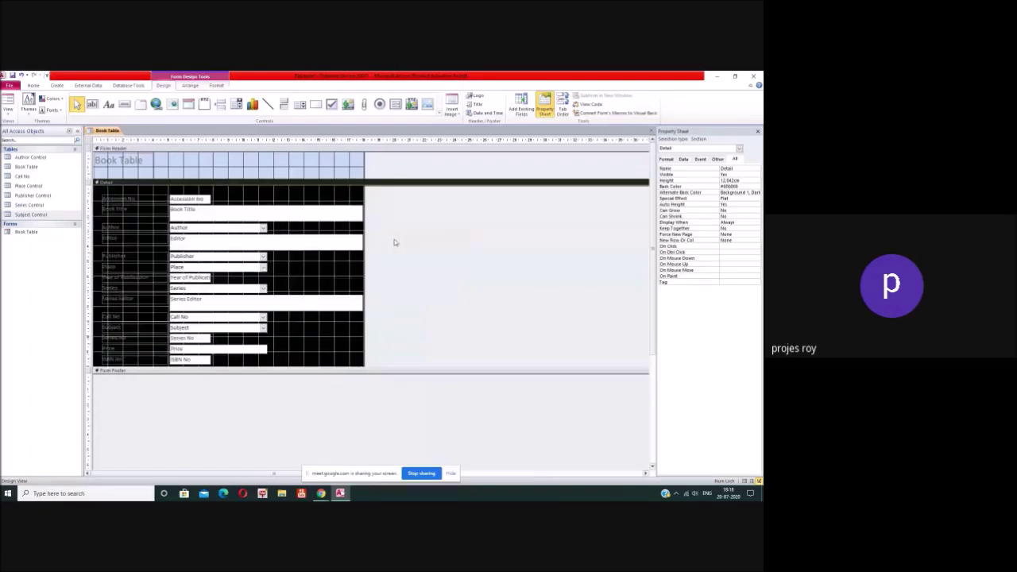
# Step: Change the Detail section's background to dark blue
pyautogui.rightClick(288, 195)
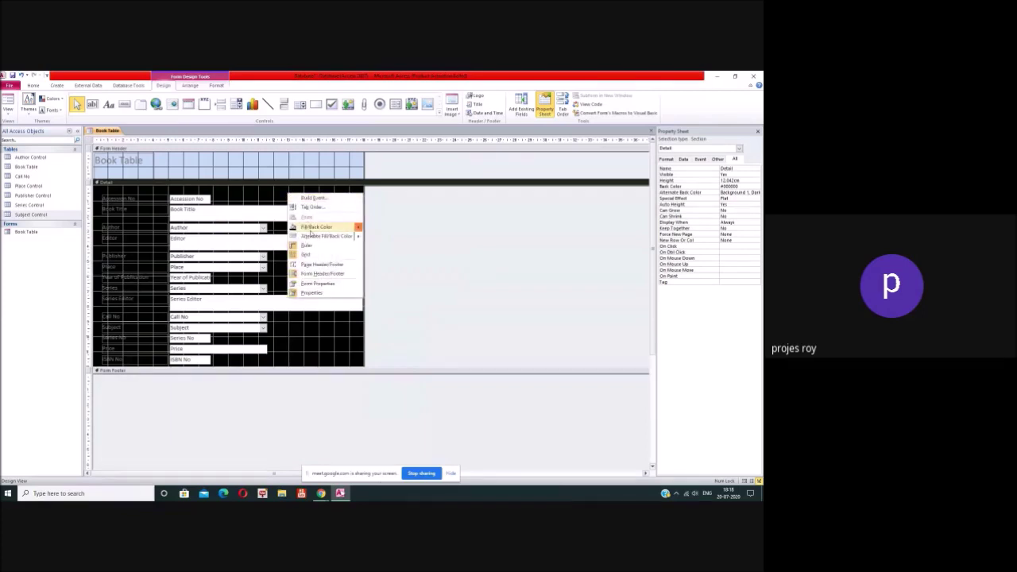
pyautogui.moveTo(347, 228)
pyautogui.click(390, 240)
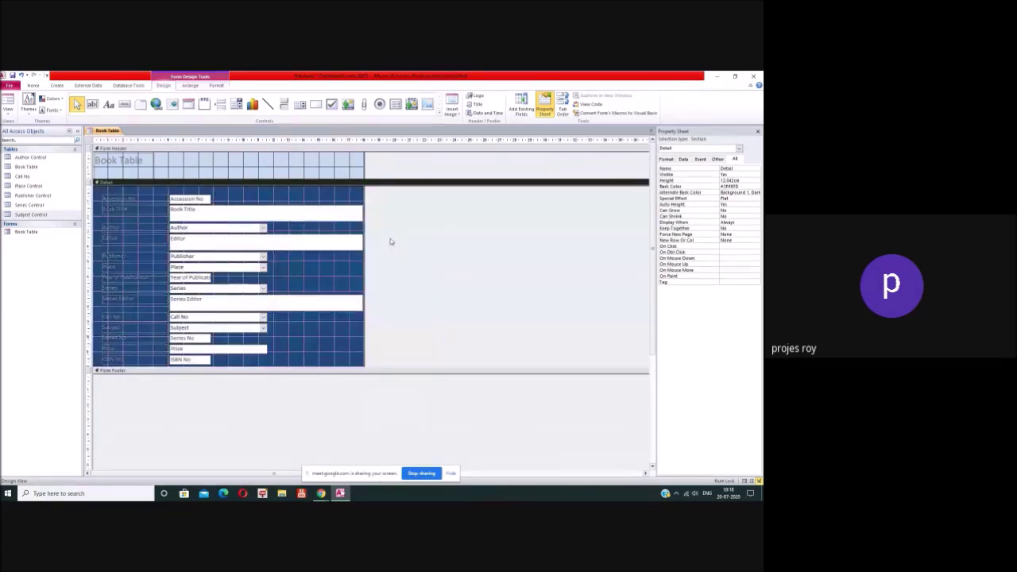
pyautogui.click(133, 198)
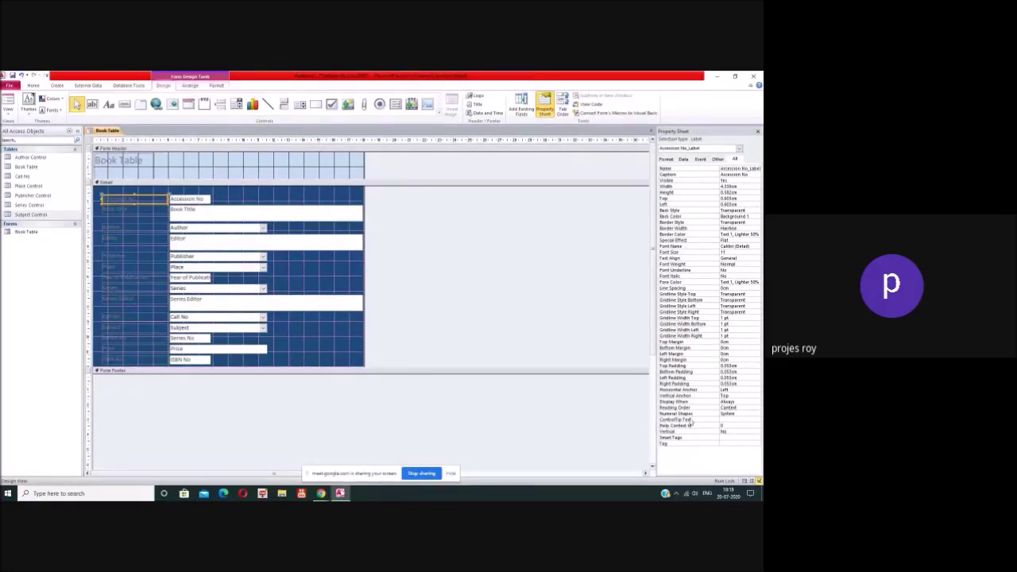
# Step: Change the Accession No label's Fore Color to a background colour from the palette
pyautogui.click(737, 282)
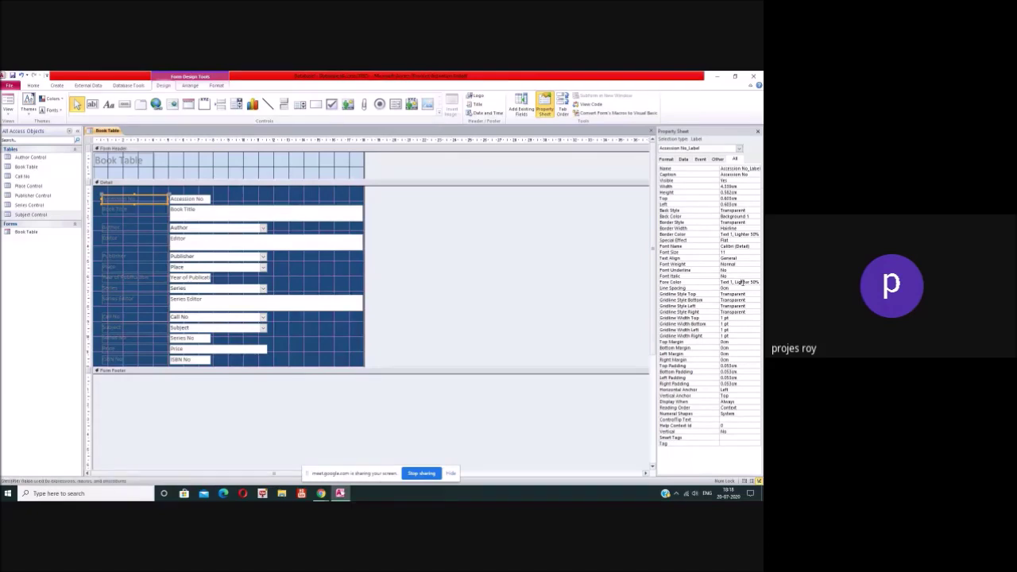
pyautogui.click(749, 284)
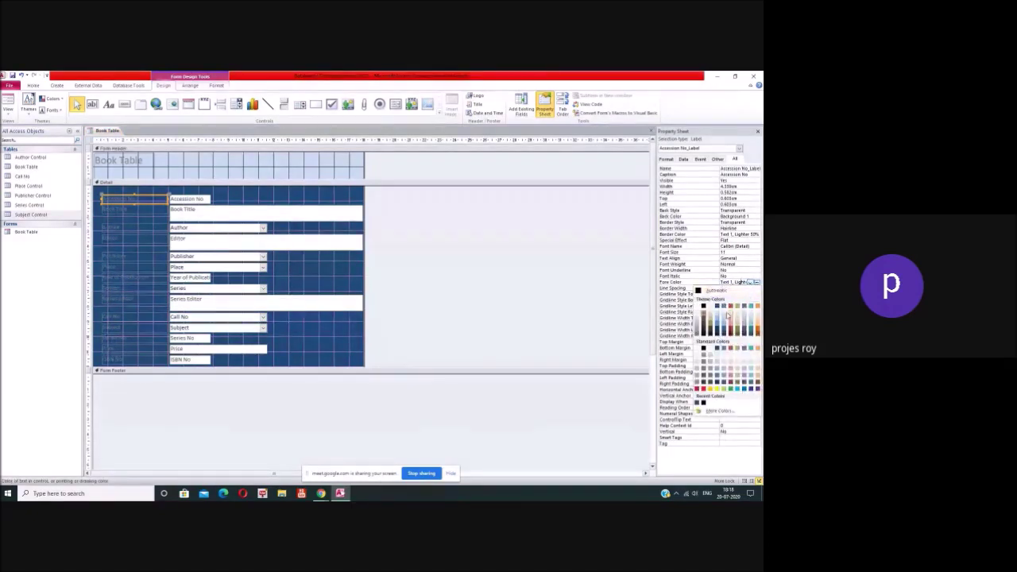
pyautogui.click(702, 318)
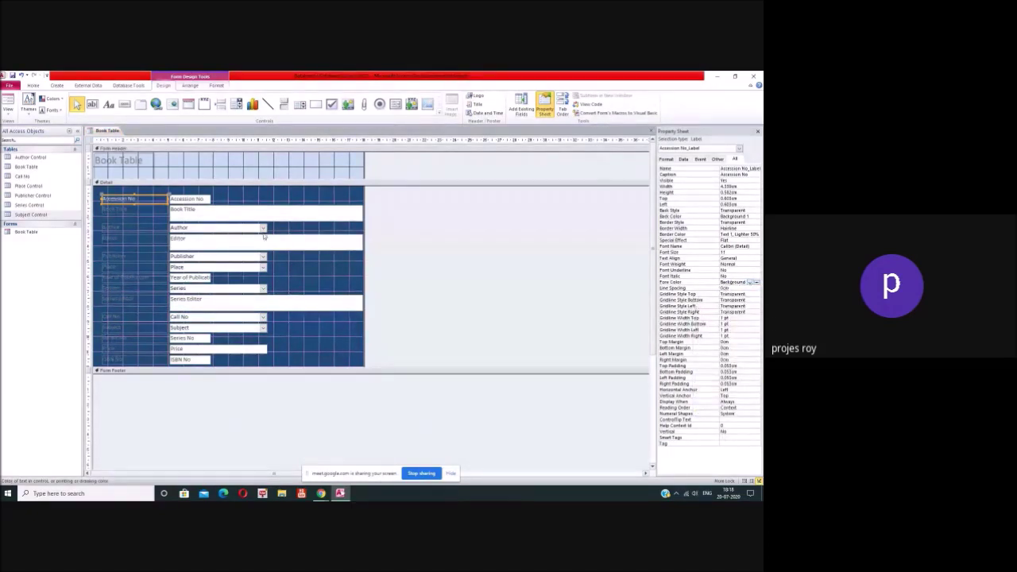
# Step: Select every Detail label, from Accession No through ISBN No
pyautogui.click(155, 211)
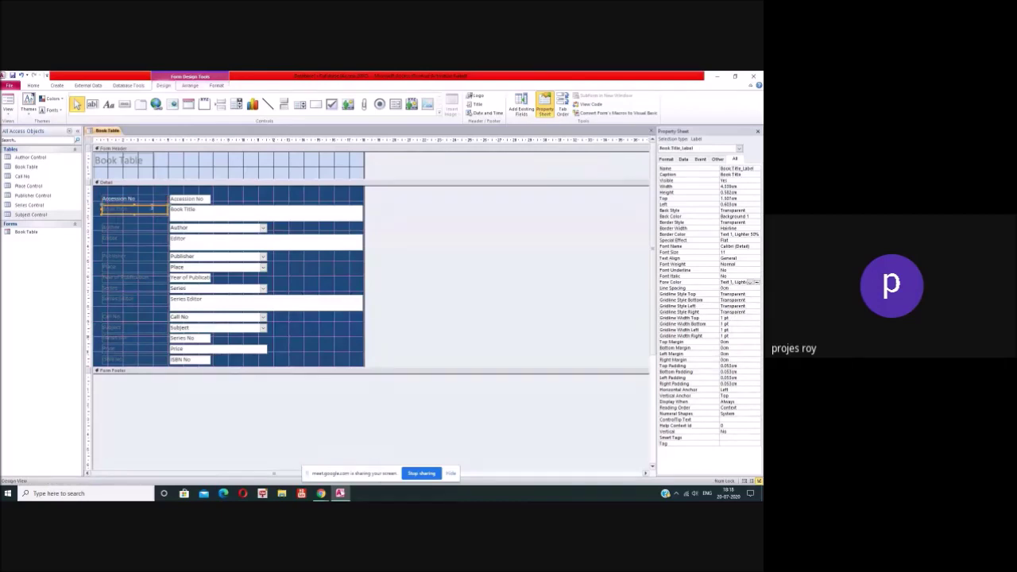
pyautogui.keyDown('shift'); pyautogui.click(151, 199); pyautogui.keyUp('shift')
pyautogui.keyDown('shift'); pyautogui.click(151, 209); pyautogui.keyUp('shift')
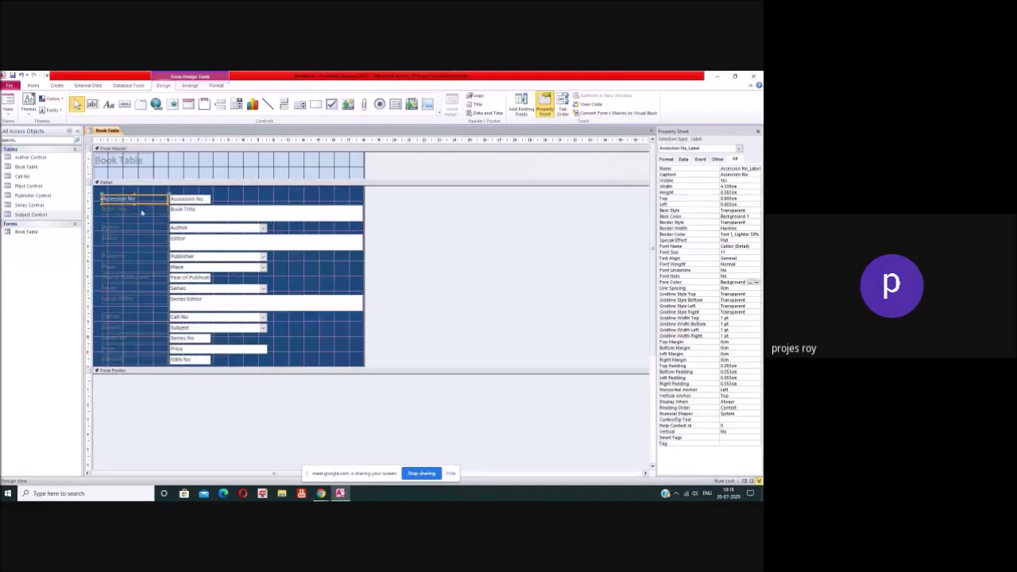
pyautogui.keyDown('shift'); pyautogui.click(144, 219); pyautogui.keyUp('shift')
pyautogui.keyDown('shift'); pyautogui.click(142, 230); pyautogui.keyUp('shift')
pyautogui.keyDown('shift'); pyautogui.click(136, 237); pyautogui.keyUp('shift')
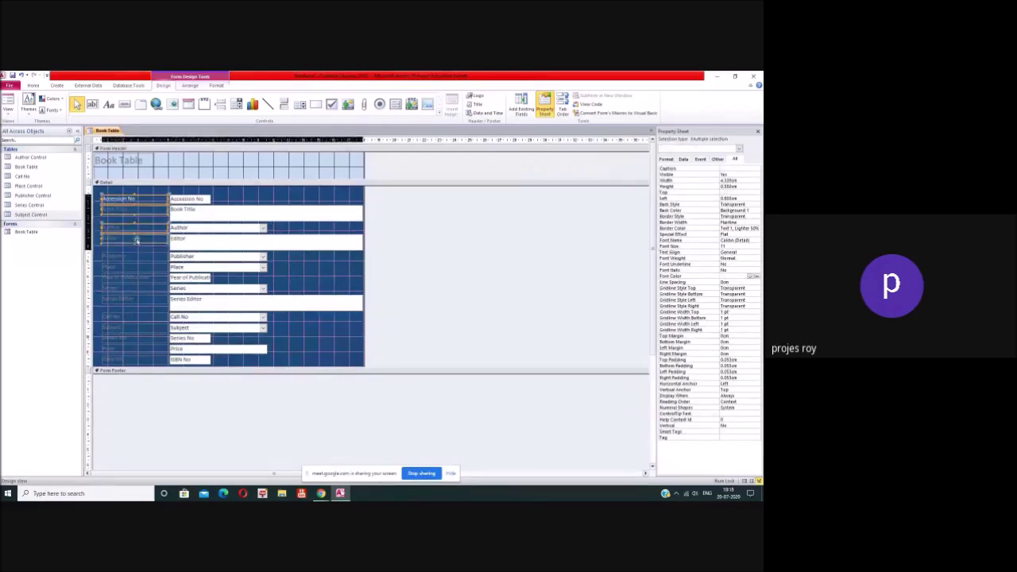
pyautogui.keyDown('shift'); pyautogui.click(138, 256); pyautogui.keyUp('shift')
pyautogui.keyDown('shift'); pyautogui.click(136, 267); pyautogui.keyUp('shift')
pyautogui.keyDown('shift'); pyautogui.click(136, 277); pyautogui.keyUp('shift')
pyautogui.keyDown('shift'); pyautogui.click(136, 288); pyautogui.keyUp('shift')
pyautogui.keyDown('shift'); pyautogui.click(135, 299); pyautogui.keyUp('shift')
pyautogui.keyDown('shift'); pyautogui.click(136, 317); pyautogui.keyUp('shift')
pyautogui.keyDown('shift'); pyautogui.click(137, 328); pyautogui.keyUp('shift')
pyautogui.keyDown('shift'); pyautogui.click(138, 340); pyautogui.keyUp('shift')
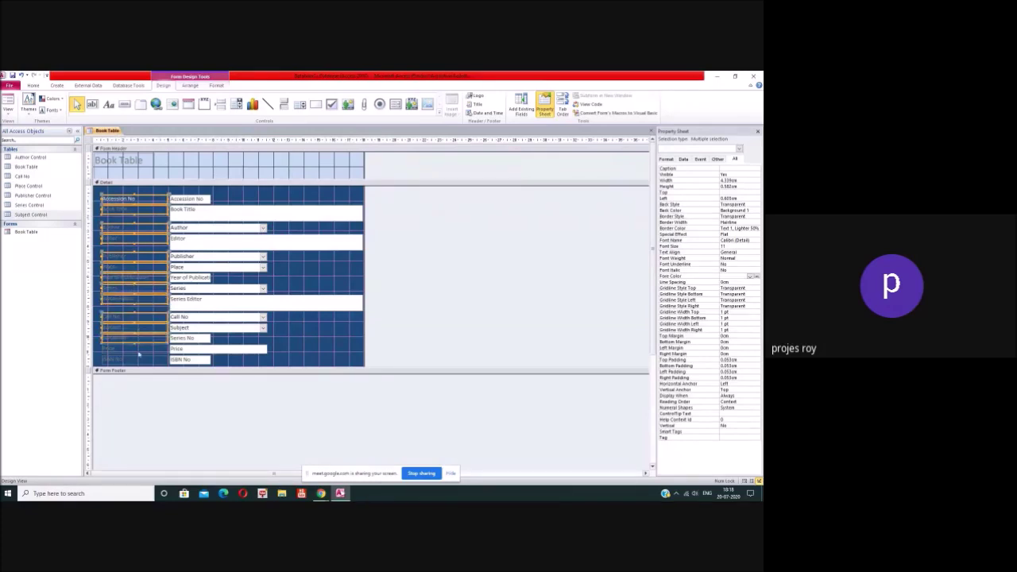
pyautogui.keyDown('shift'); pyautogui.click(136, 349); pyautogui.keyUp('shift')
pyautogui.keyDown('shift'); pyautogui.click(136, 360); pyautogui.keyUp('shift')
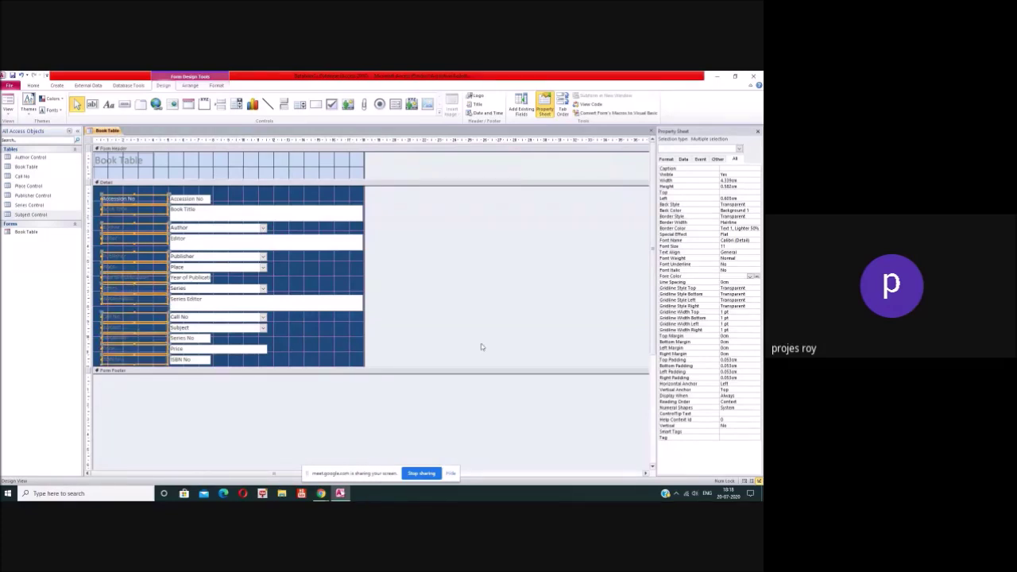
pyautogui.scroll(1, 390, 316)
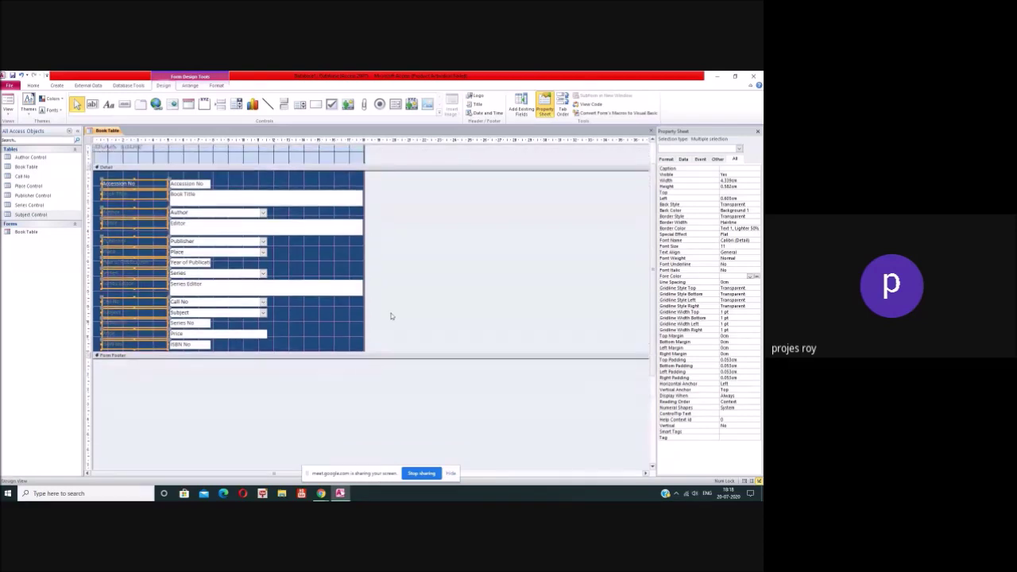
# Step: Set the selected labels' Fore Color to white, then close the Property Sheet and the form
pyautogui.click(750, 277)
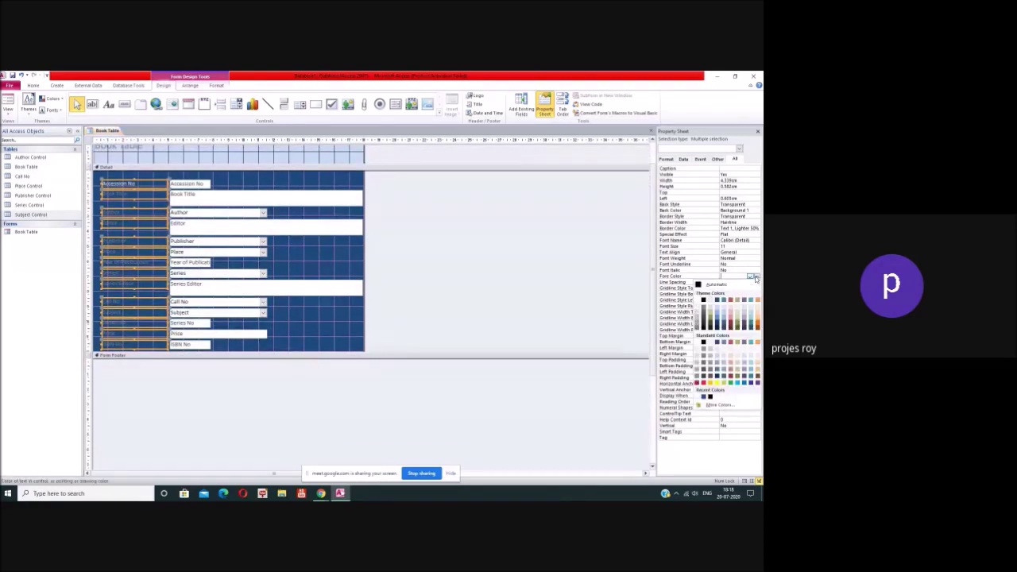
pyautogui.click(697, 300)
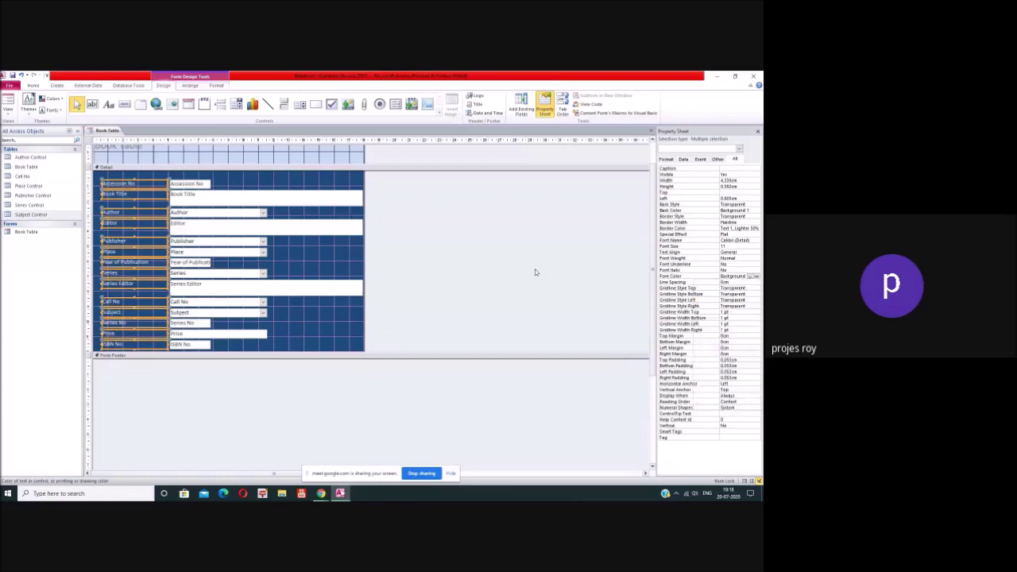
pyautogui.click(507, 272)
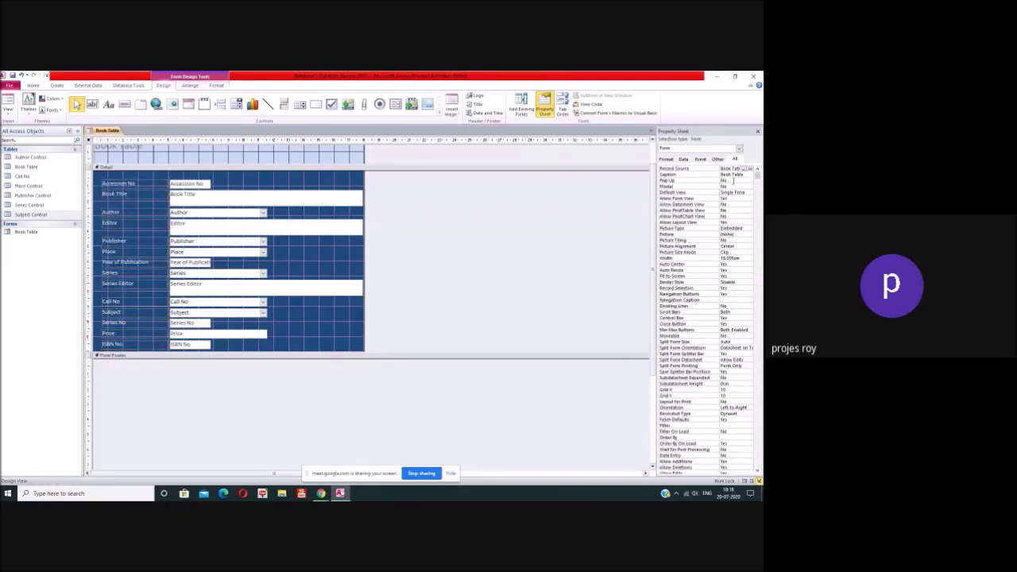
pyautogui.click(758, 133)
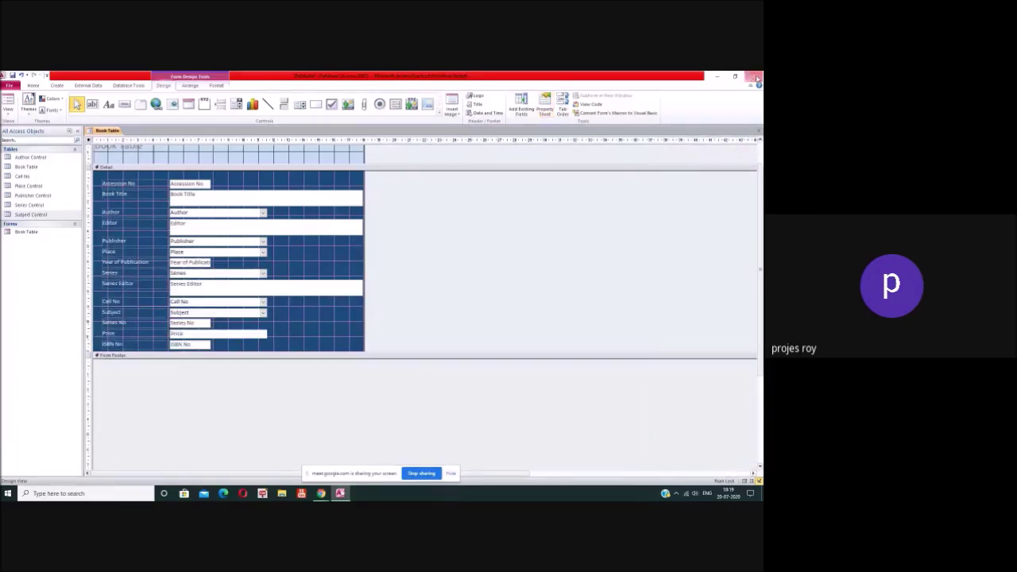
pyautogui.click(758, 85)
# Step: Save the form, view Book Table in Form View, then return to Design View
pyautogui.click(350, 304)
pyautogui.doubleClick(27, 234)
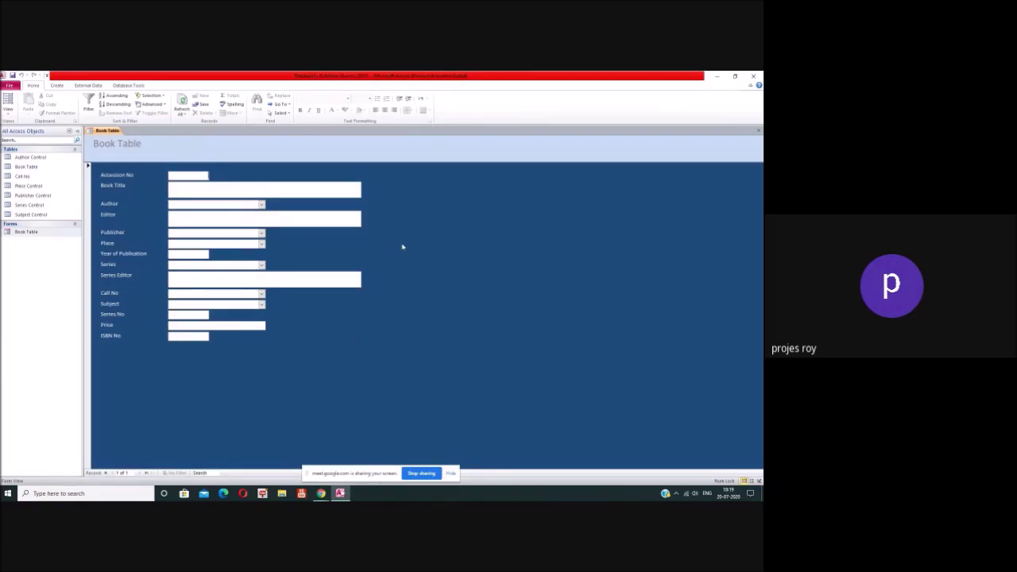
pyautogui.rightClick(401, 247)
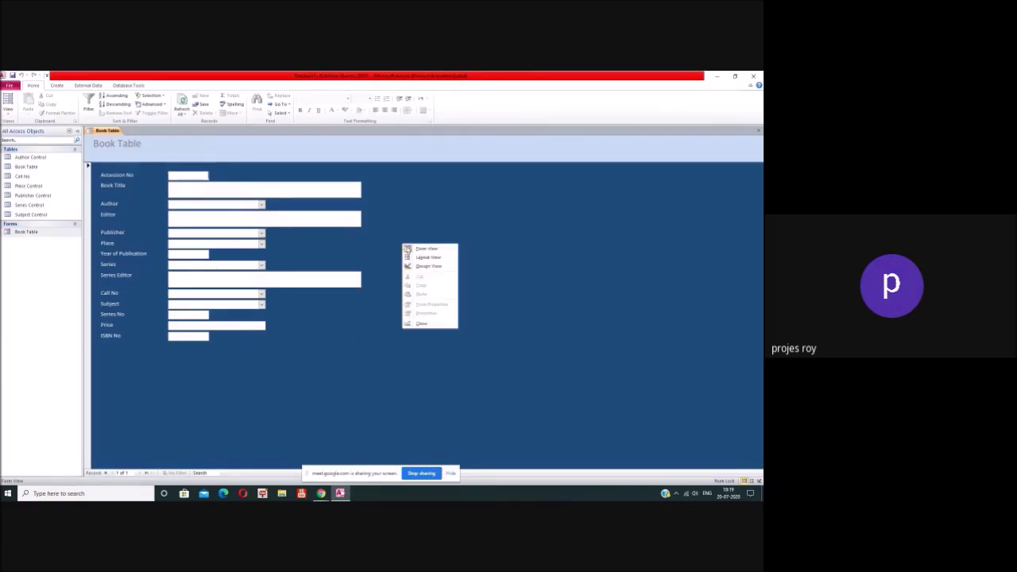
pyautogui.click(417, 266)
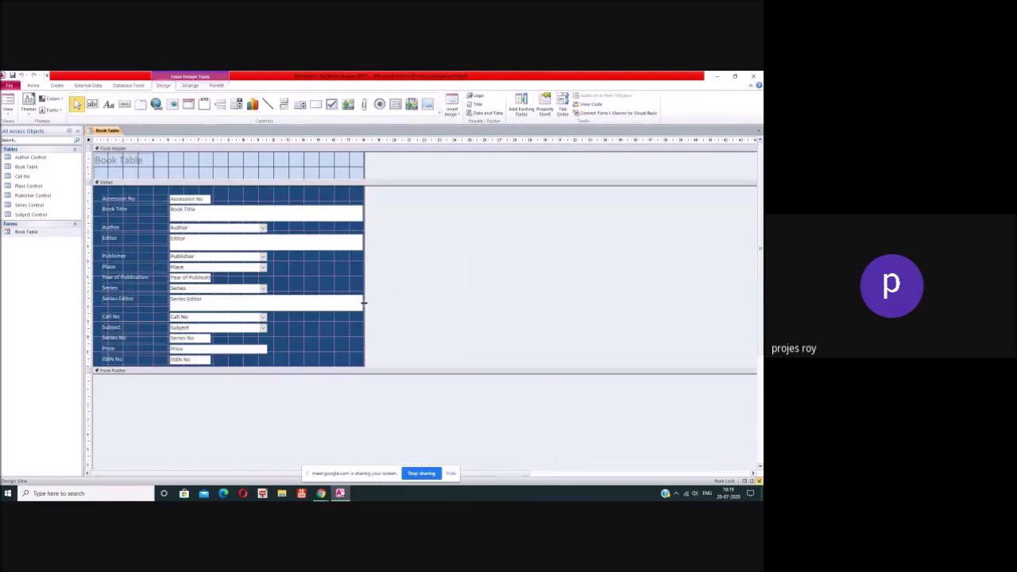
# Step: Make the Form Header taller and move the Book Table title to the header's centre
pyautogui.click(282, 183)
pyautogui.moveTo(282, 183); pyautogui.dragTo(302, 194)
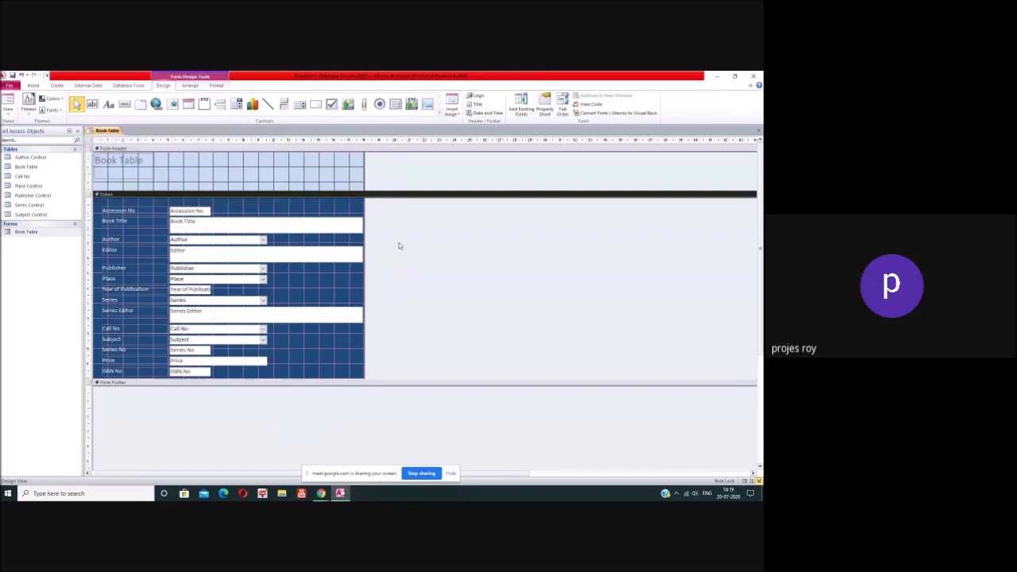
pyautogui.click(120, 171)
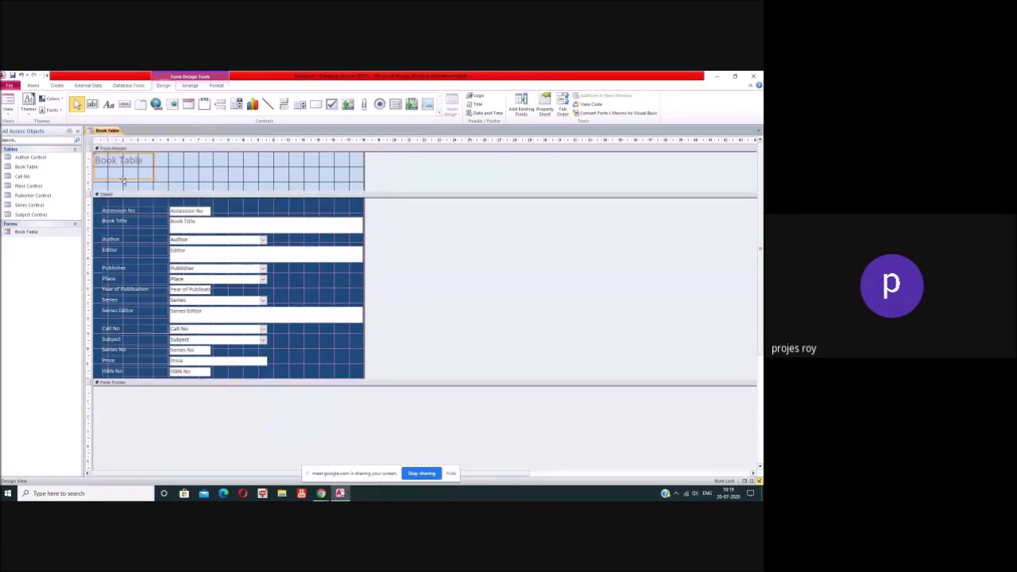
pyautogui.click(123, 173)
pyautogui.click(155, 182)
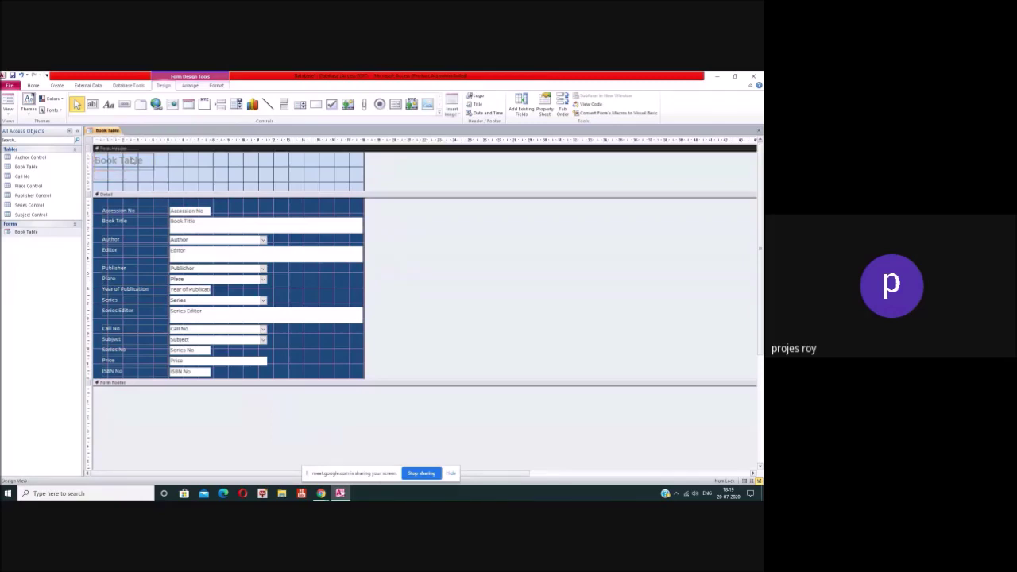
pyautogui.moveTo(132, 157); pyautogui.dragTo(231, 156)
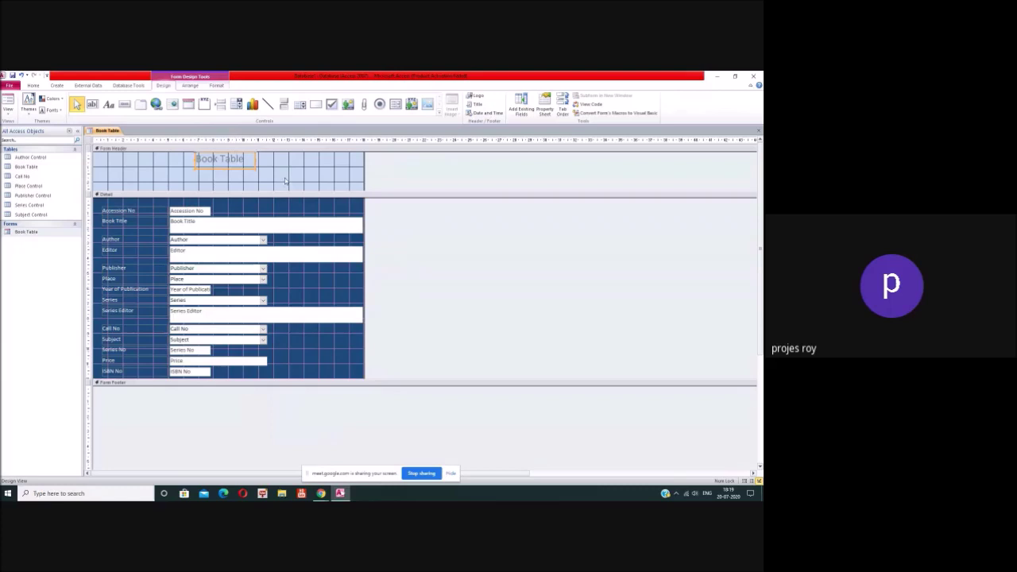
pyautogui.click(287, 181)
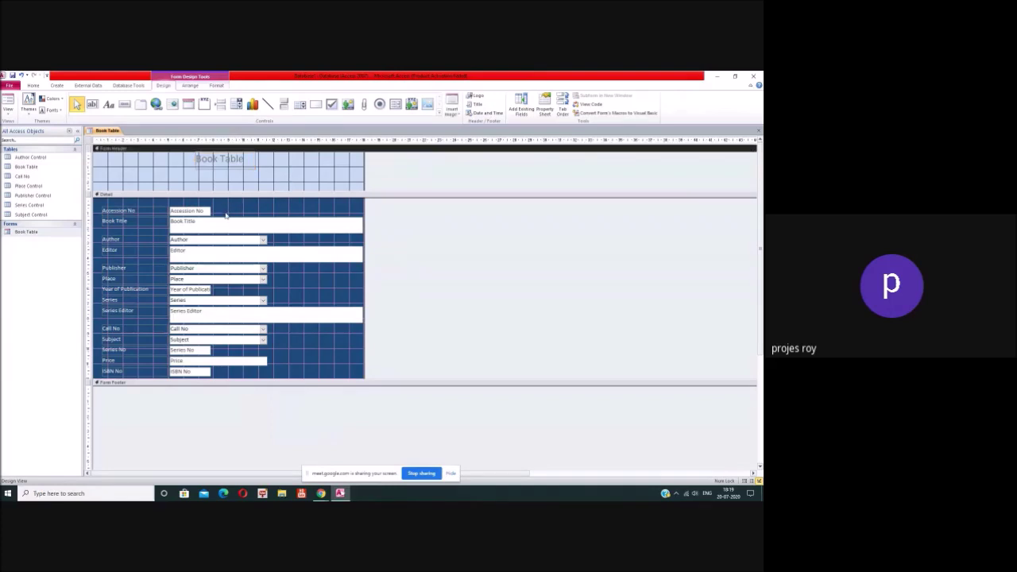
pyautogui.click(225, 159)
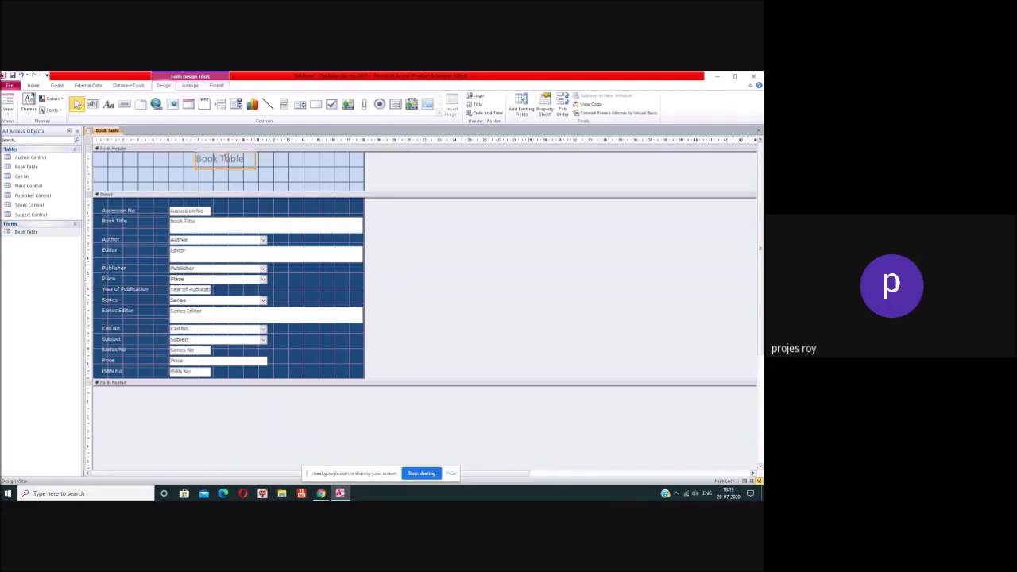
# Step: Rename the header title from 'Book Table' to 'Book Entery'
pyautogui.doubleClick(224, 157)
pyautogui.moveTo(220, 159); pyautogui.dragTo(258, 161)
pyautogui.write('E')
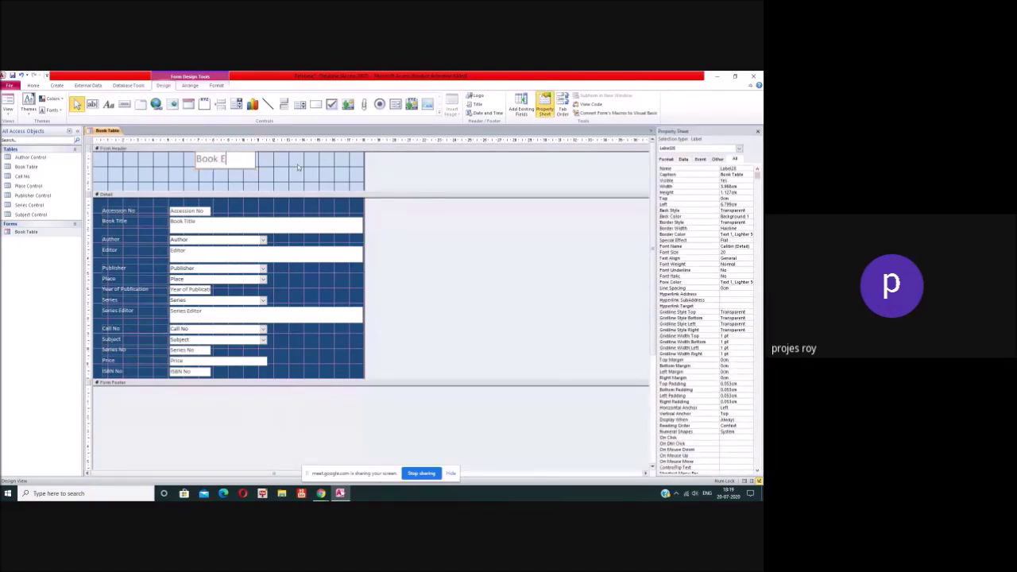
pyautogui.write('ntery')
pyautogui.click(270, 164)
pyautogui.click(252, 160)
# Step: Set the Book Entery title text's Fore Color to Accent 2
pyautogui.click(248, 159)
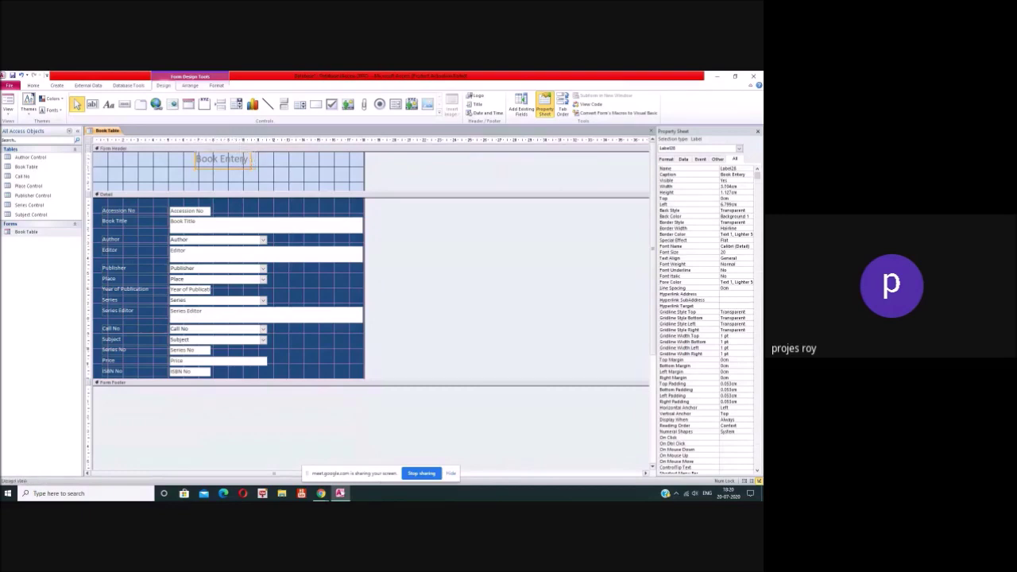
pyautogui.moveTo(249, 158); pyautogui.dragTo(196, 159)
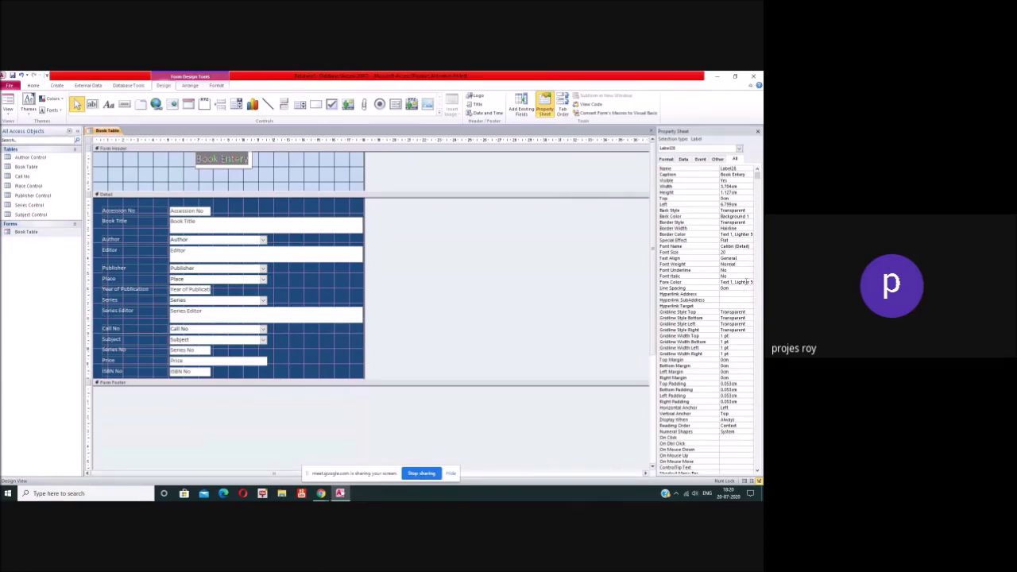
pyautogui.click(737, 282)
pyautogui.click(750, 282)
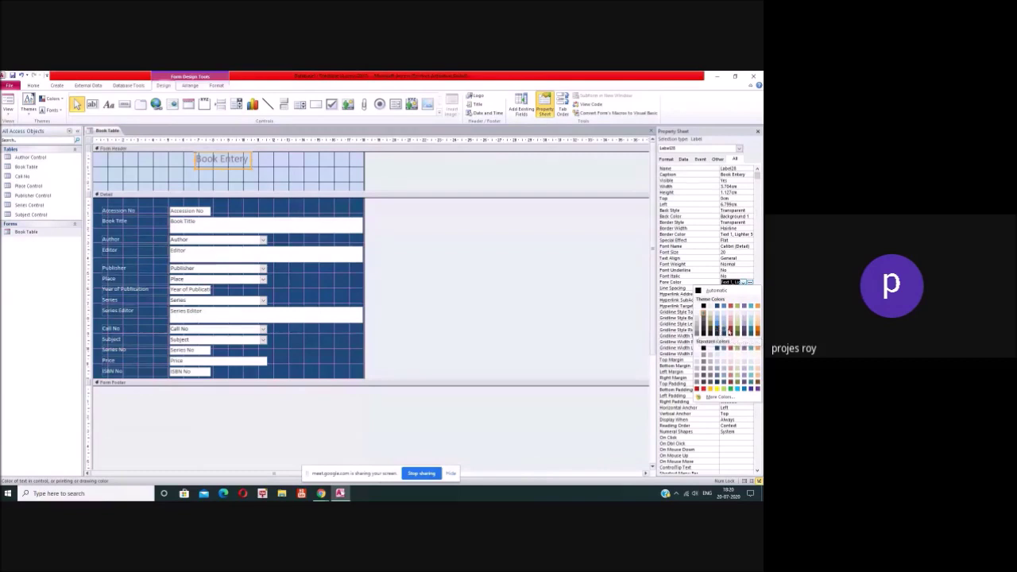
pyautogui.click(730, 327)
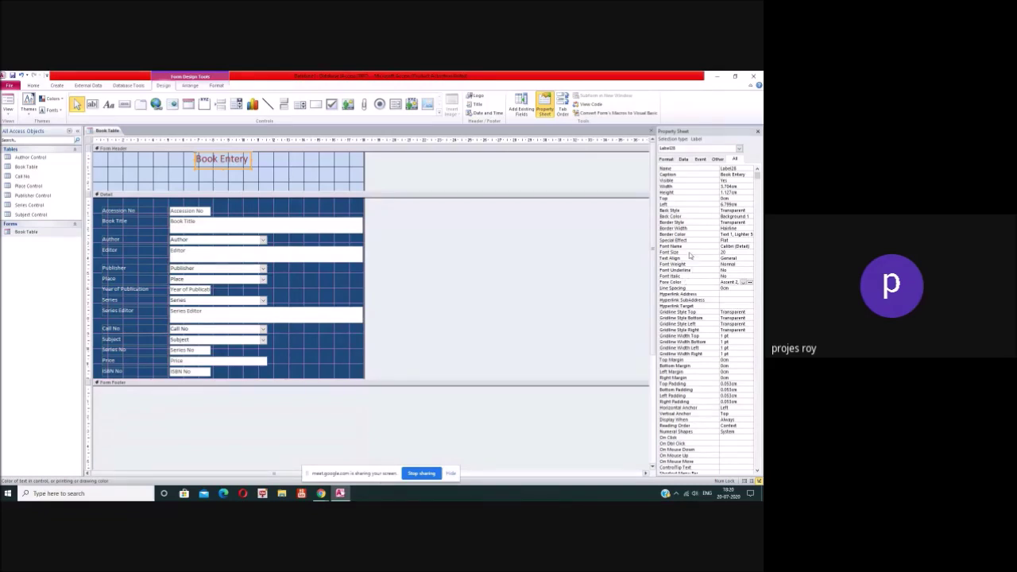
# Step: Set the Book Entery title to 30-point font, retype its ending, and resize the label to fit
pyautogui.click(723, 252)
pyautogui.press('Return')
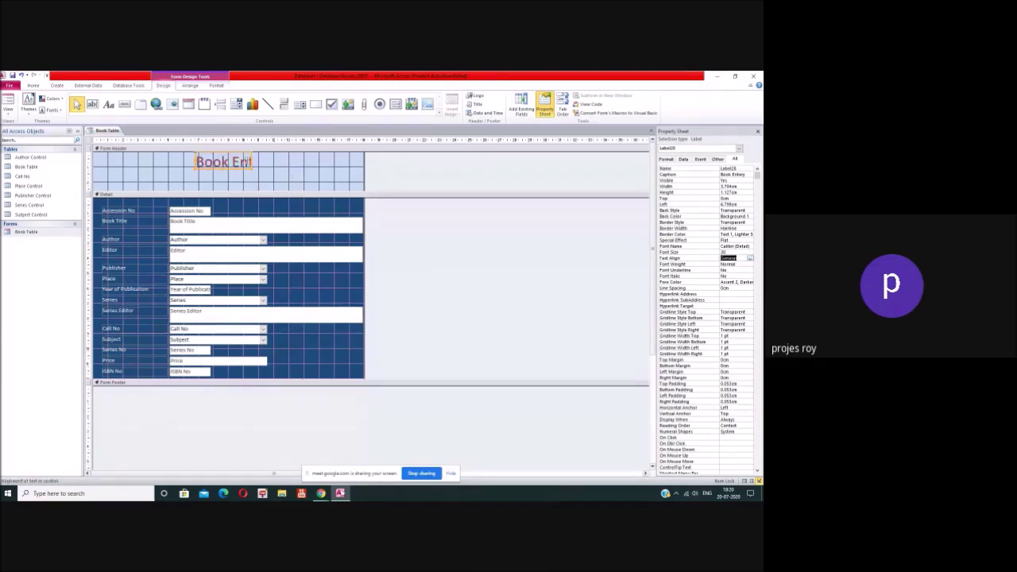
pyautogui.doubleClick(251, 161)
pyautogui.press('BackSpace')
pyautogui.press('BackSpace')
pyautogui.press('BackSpace')
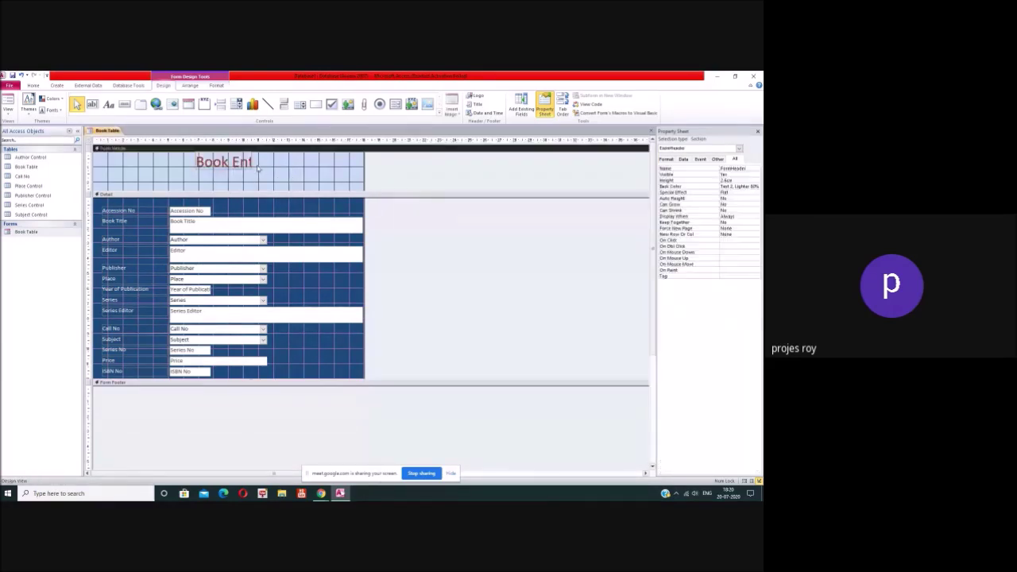
pyautogui.write('ery')
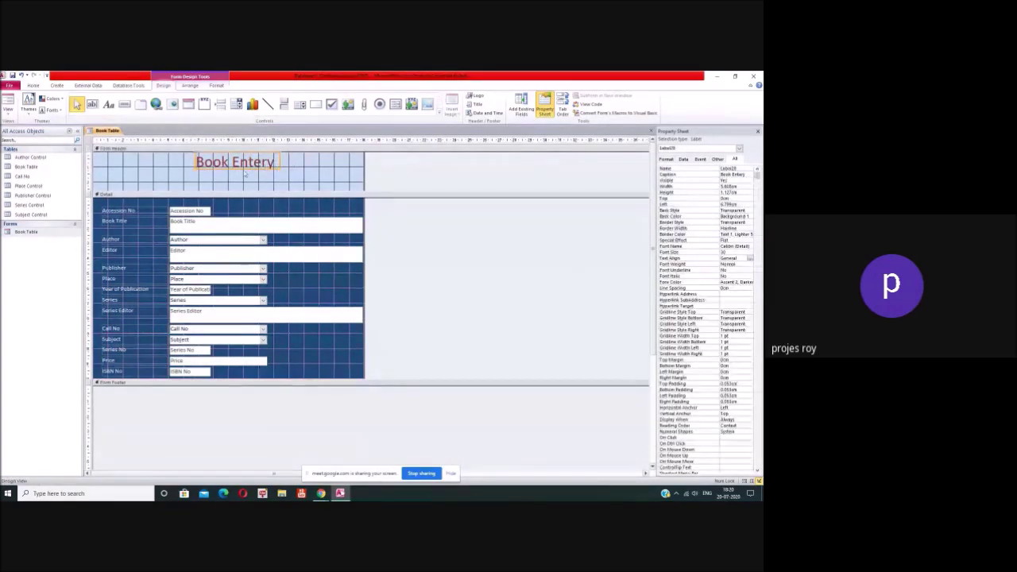
pyautogui.click(236, 172)
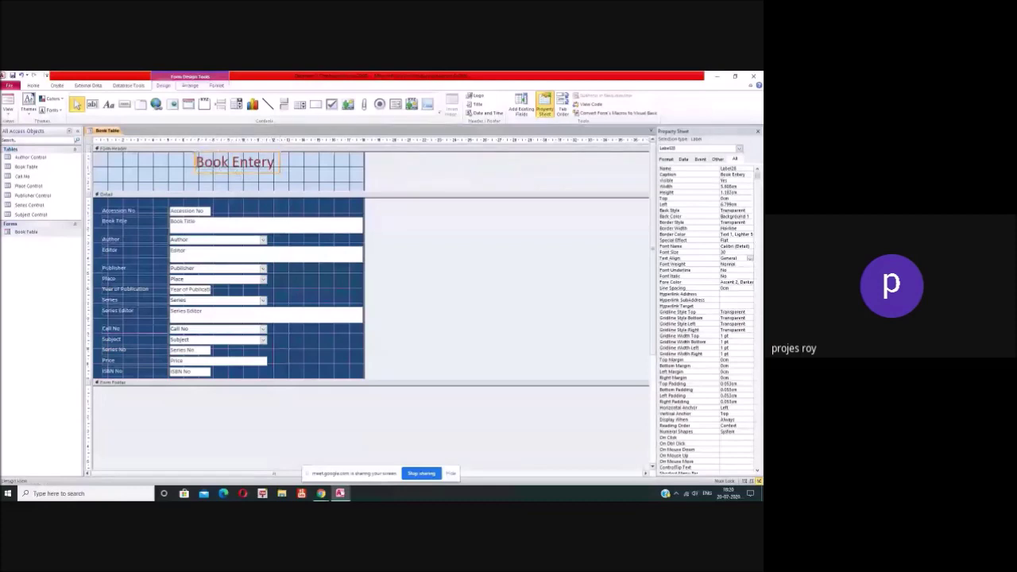
pyautogui.moveTo(191, 162); pyautogui.dragTo(181, 162)
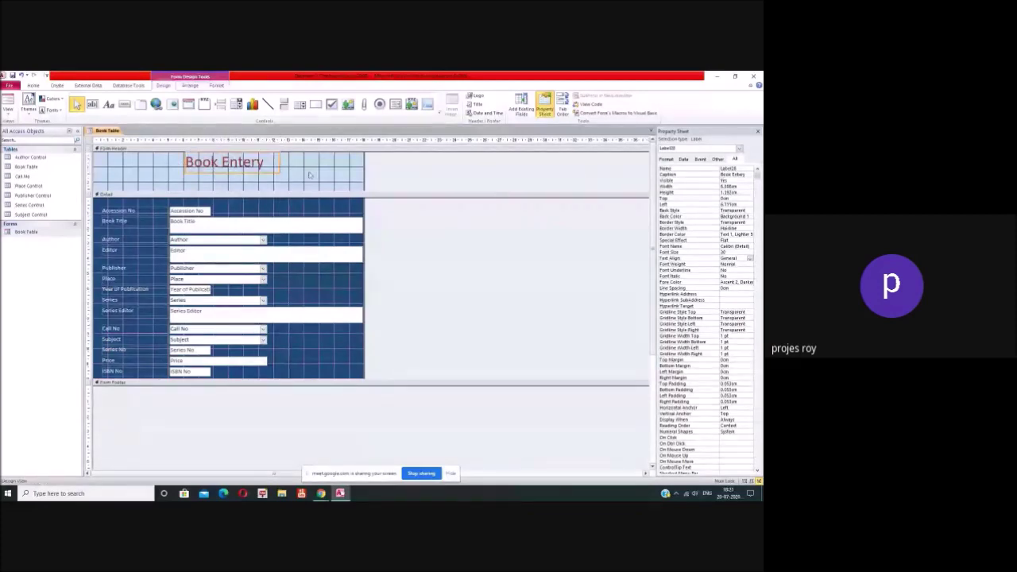
pyautogui.moveTo(279, 165); pyautogui.dragTo(266, 164)
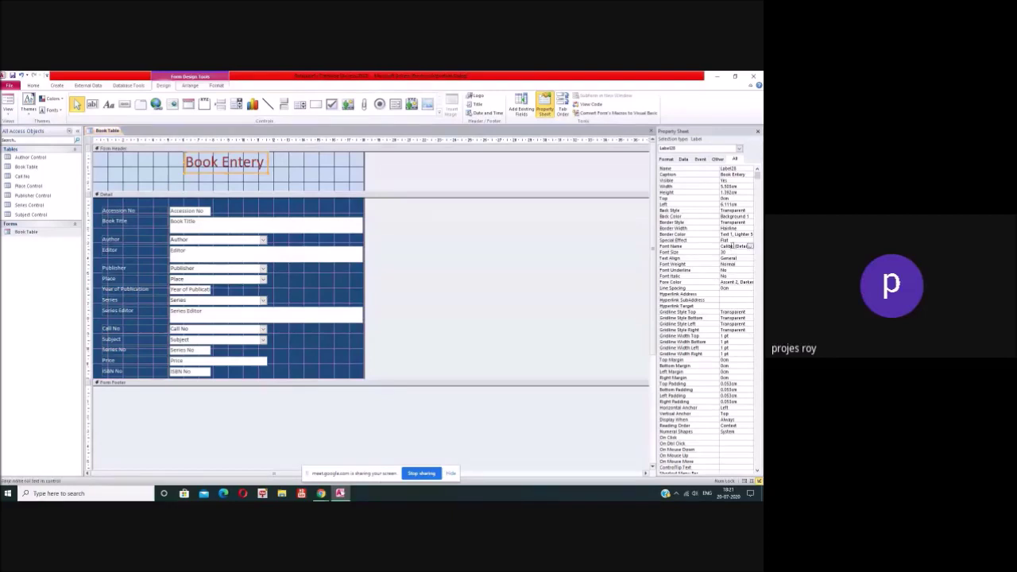
# Step: Change the Book Entery title's font to Times New Roman
pyautogui.click(749, 247)
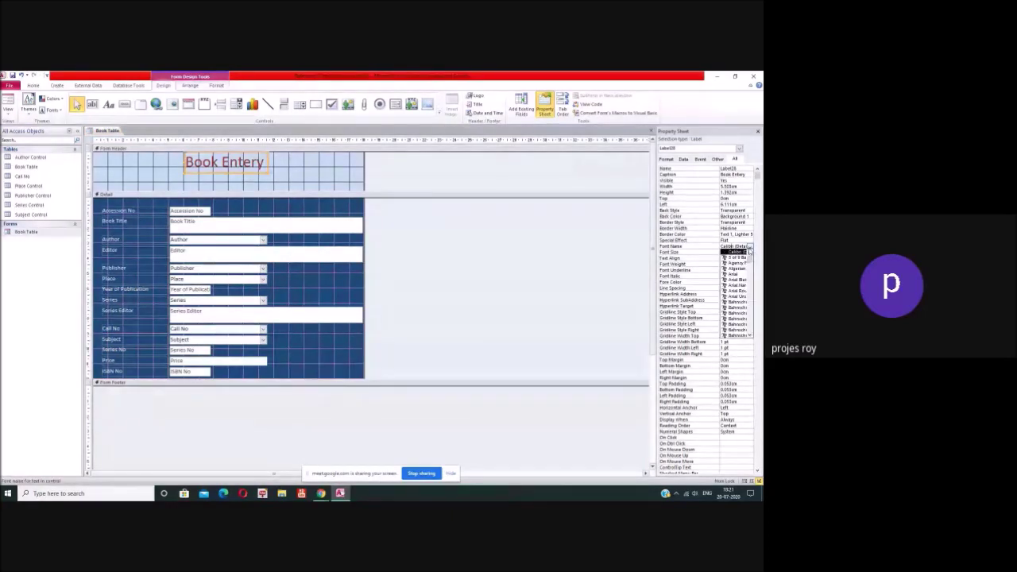
pyautogui.scroll(-5, 743, 278)
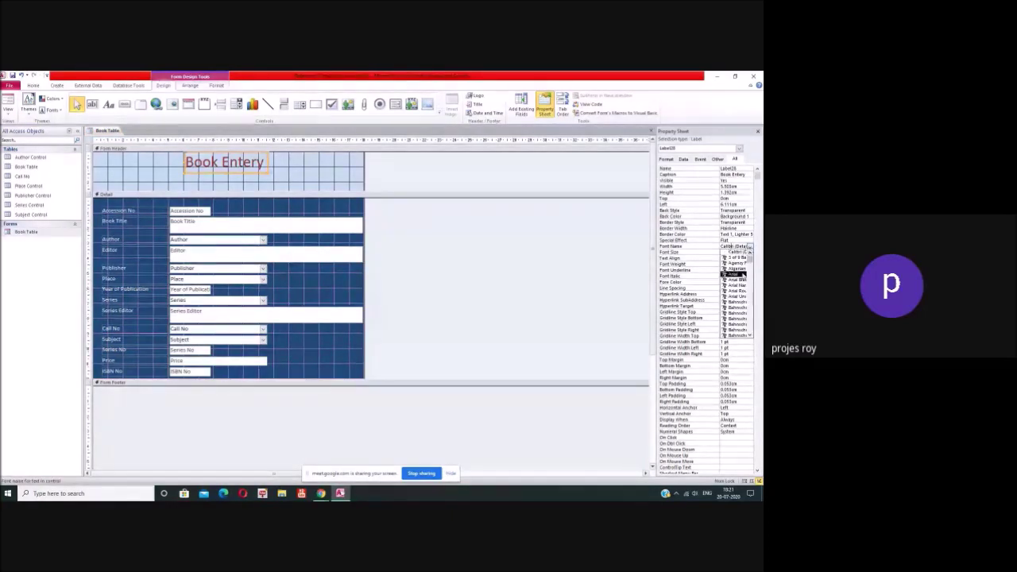
pyautogui.scroll(-10, 744, 282)
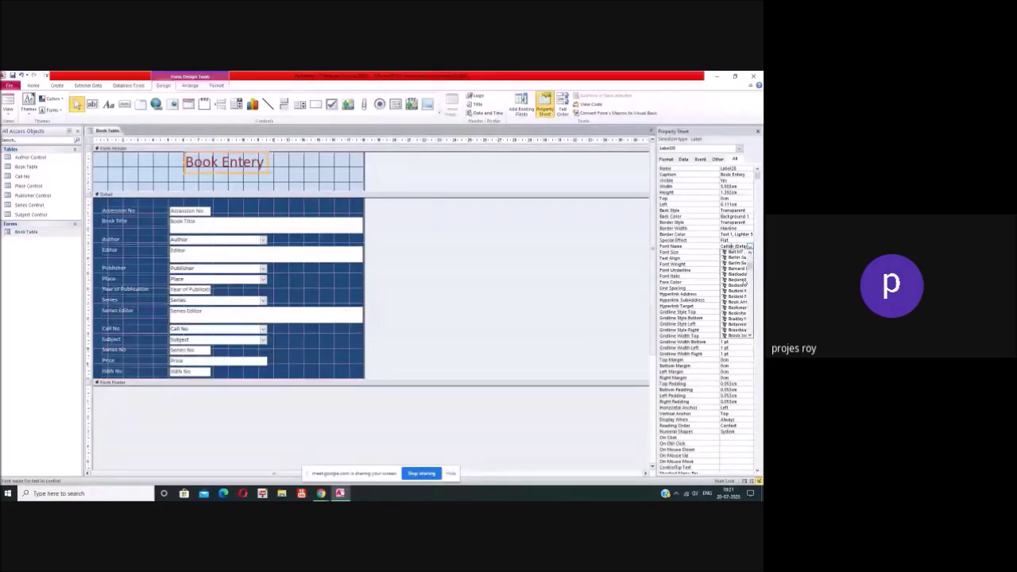
pyautogui.scroll(-10, 744, 283)
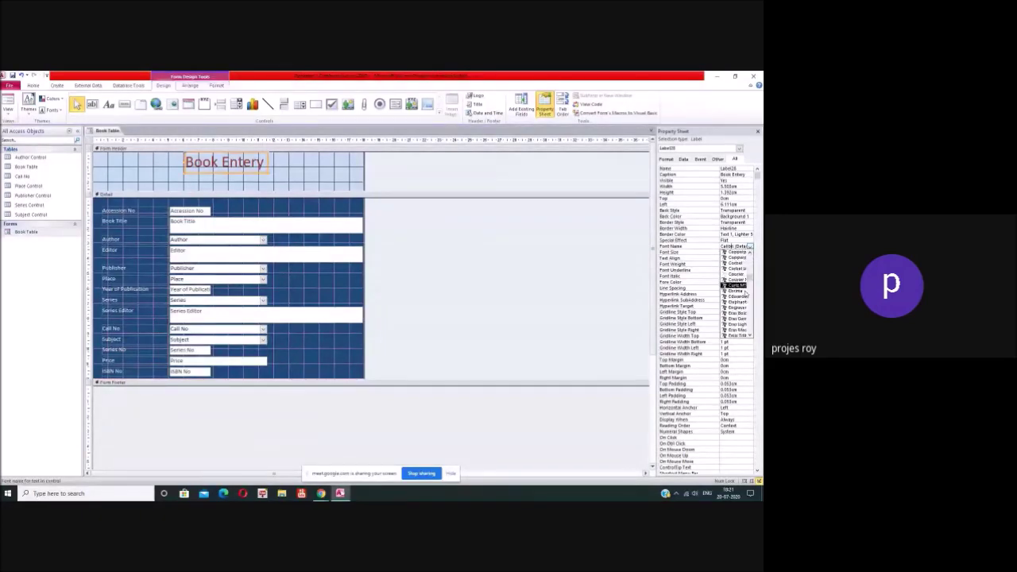
pyautogui.scroll(-10, 744, 295)
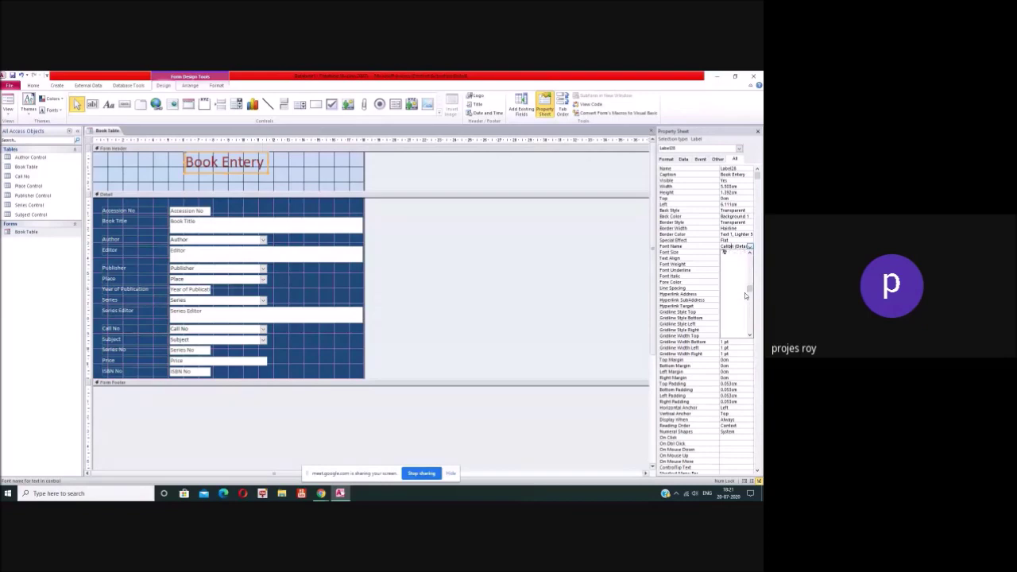
pyautogui.scroll(-10, 744, 296)
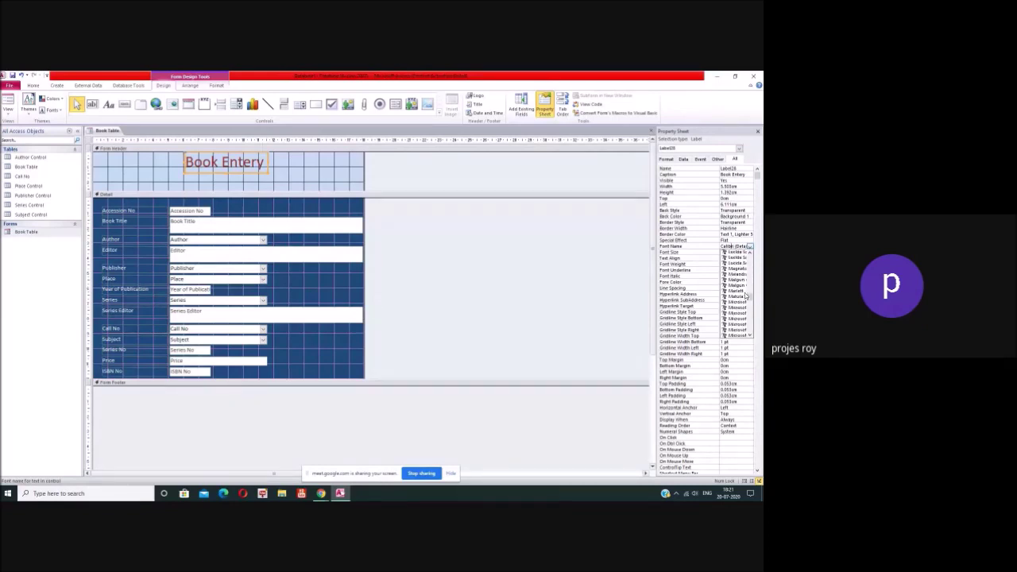
pyautogui.scroll(-8, 744, 295)
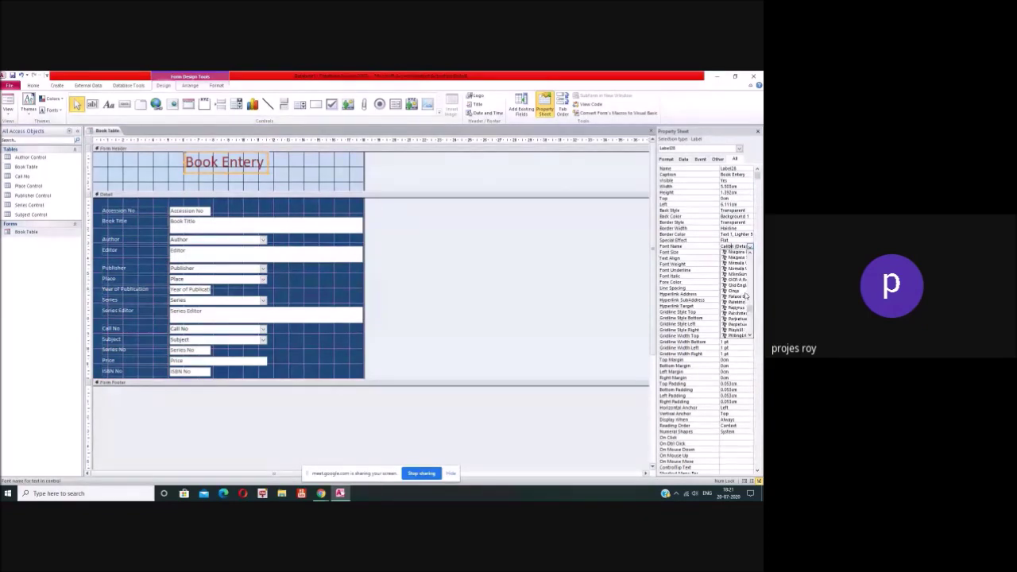
pyautogui.scroll(-10, 745, 295)
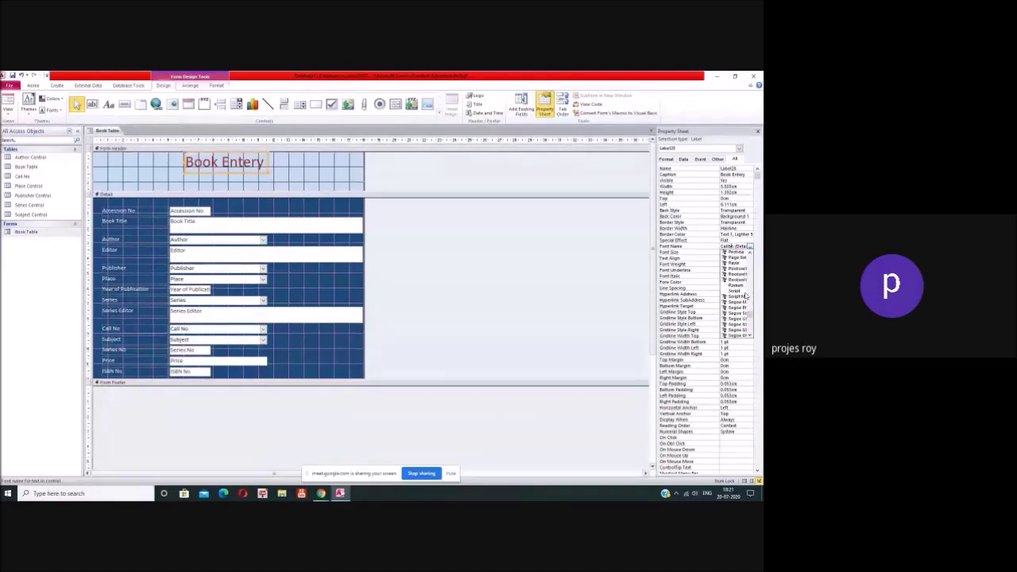
pyautogui.scroll(-2, 745, 295)
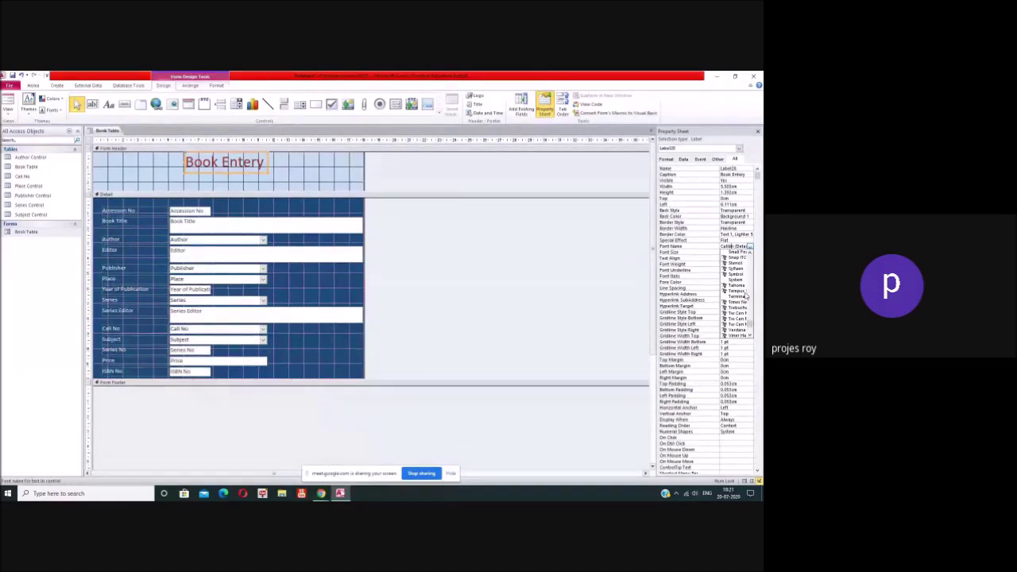
pyautogui.scroll(-2, 745, 296)
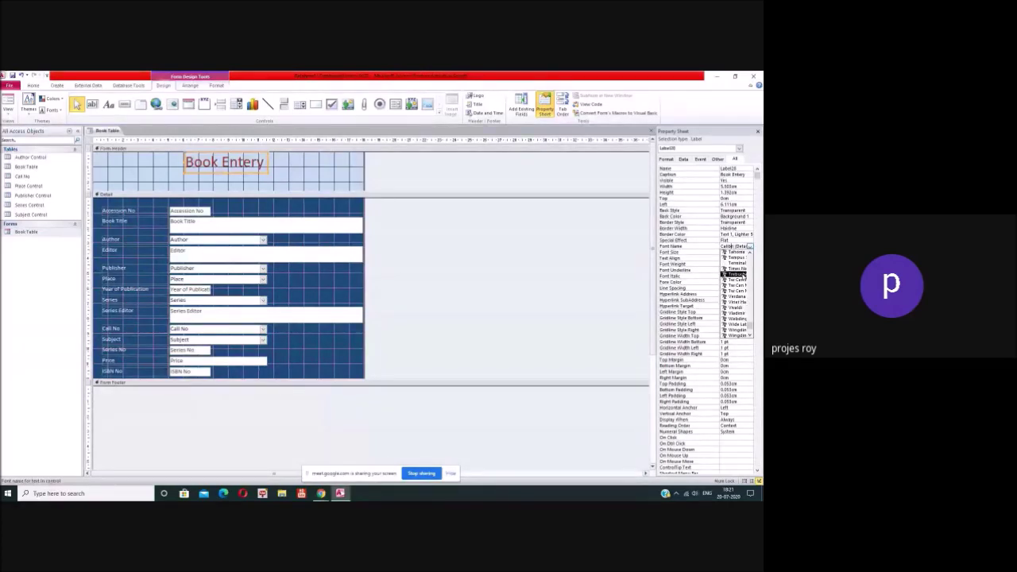
pyautogui.click(736, 268)
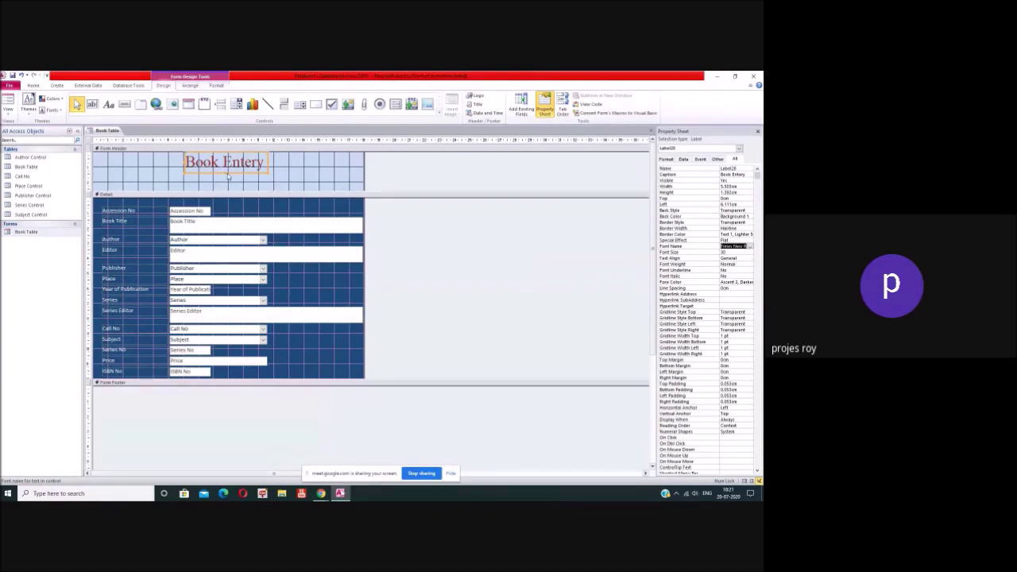
pyautogui.click(273, 186)
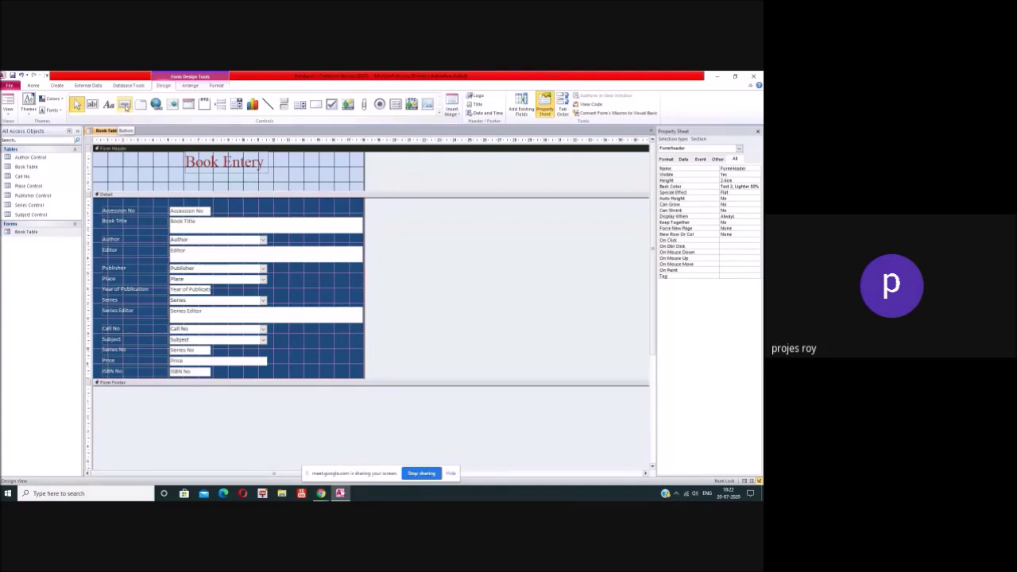
# Step: Draw a command button in the form header and assign it Go To Next Record
pyautogui.click(125, 106)
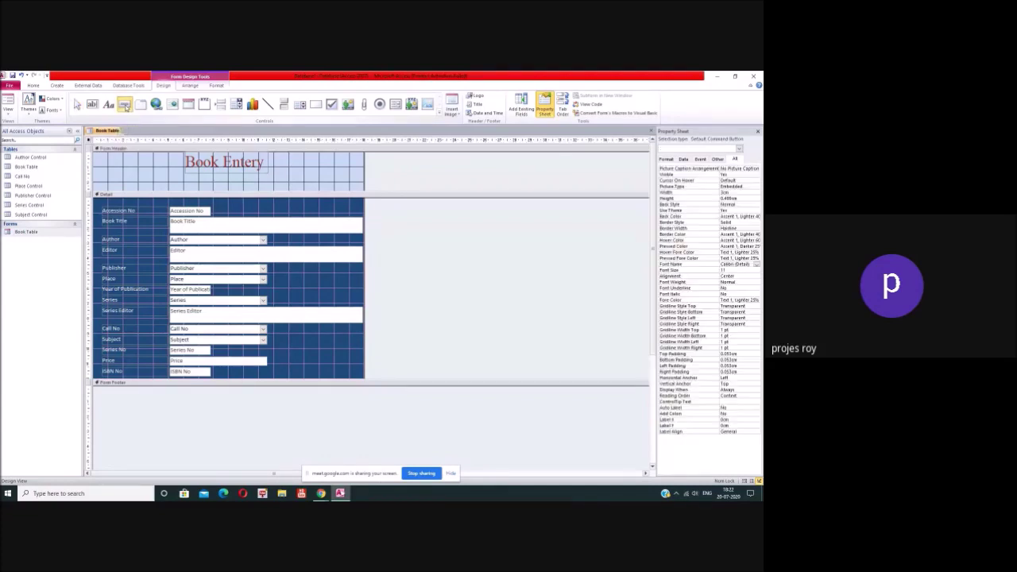
pyautogui.moveTo(110, 175); pyautogui.dragTo(142, 189)
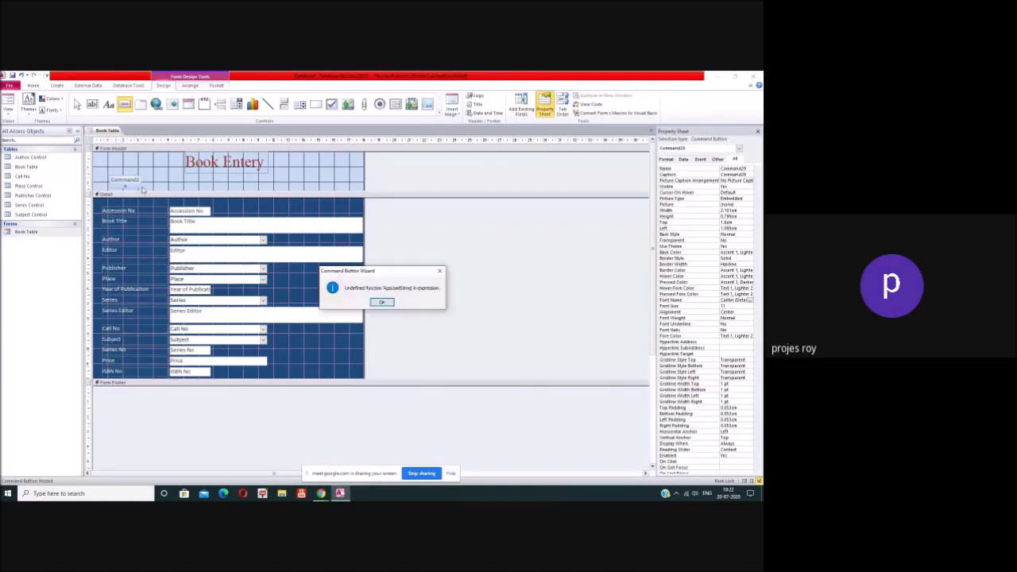
pyautogui.click(382, 304)
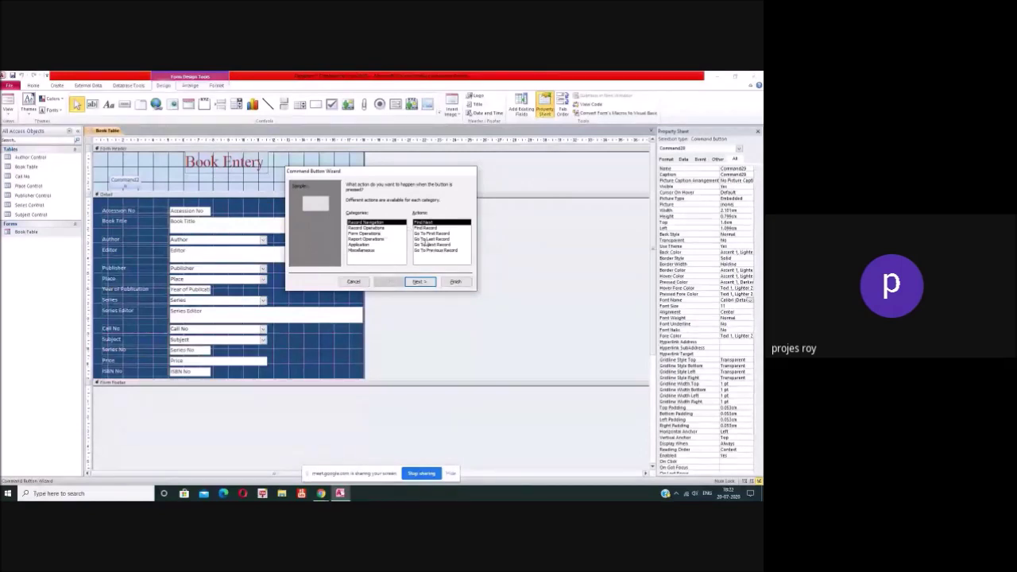
pyautogui.click(429, 228)
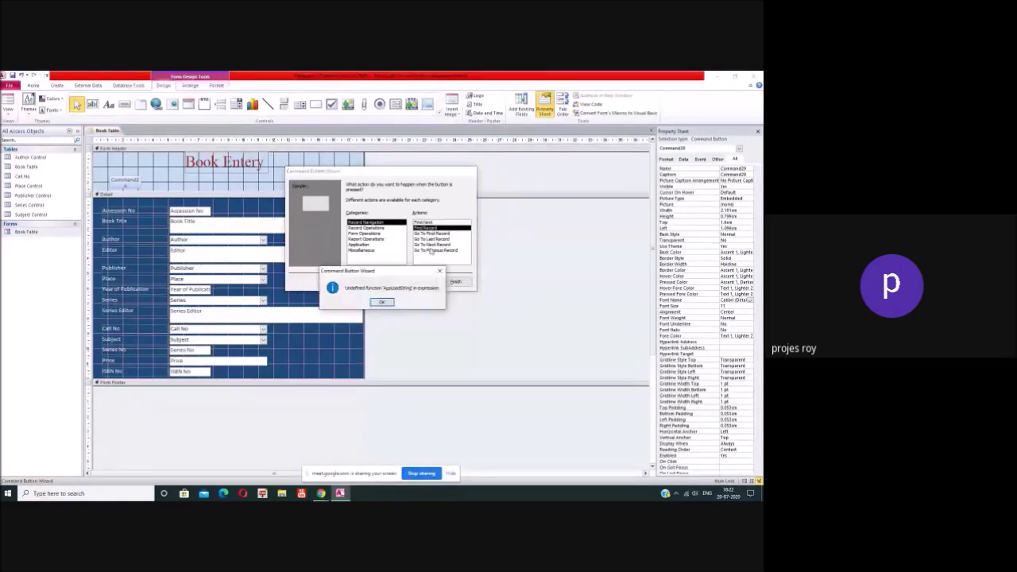
pyautogui.click(393, 300)
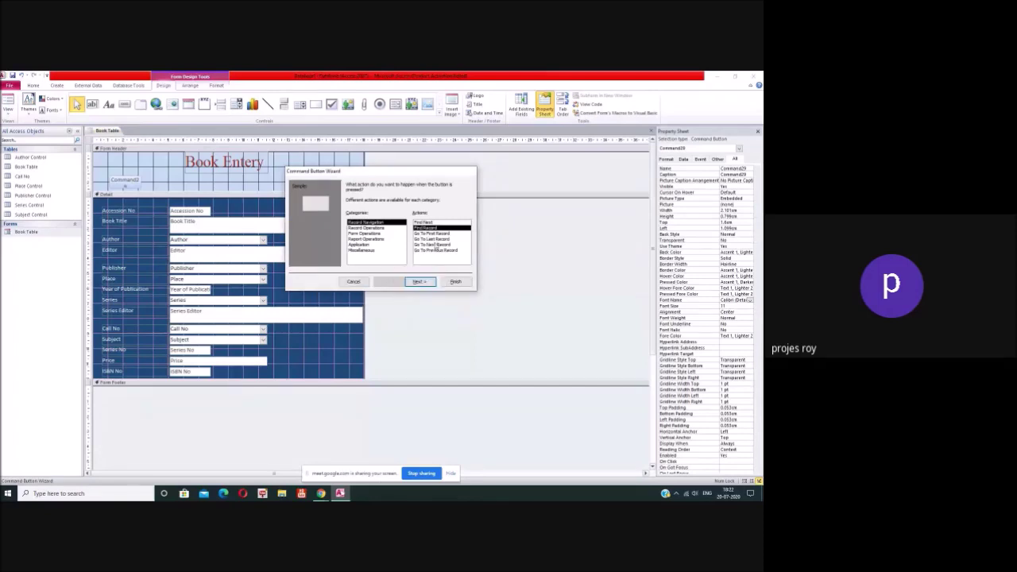
pyautogui.click(436, 245)
pyautogui.click(393, 300)
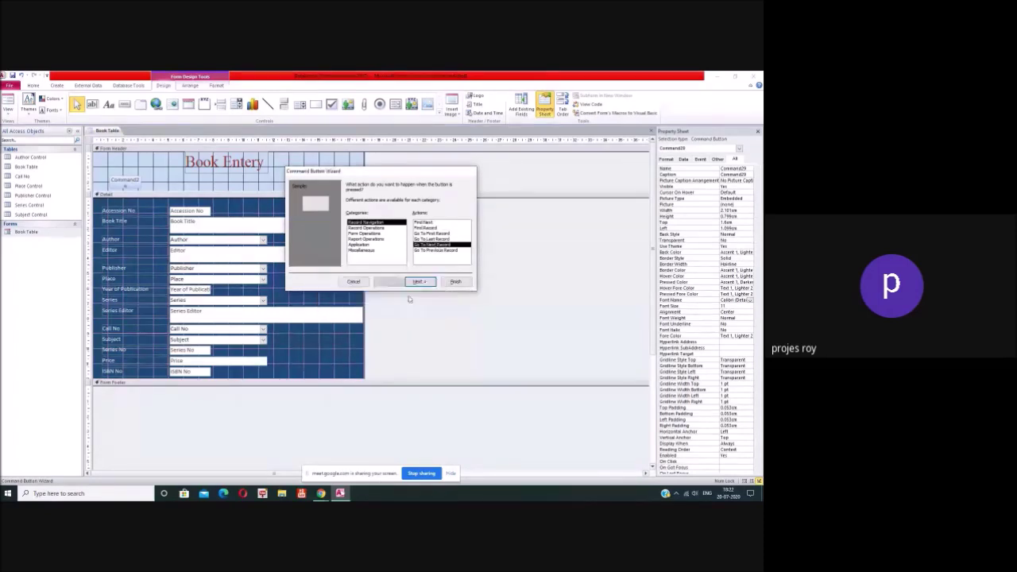
# Step: Caption the button 'Next Record' and finish the wizard
pyautogui.click(418, 281)
pyautogui.click(350, 216)
pyautogui.click(383, 216)
pyautogui.write('Next')
pyautogui.write('R')
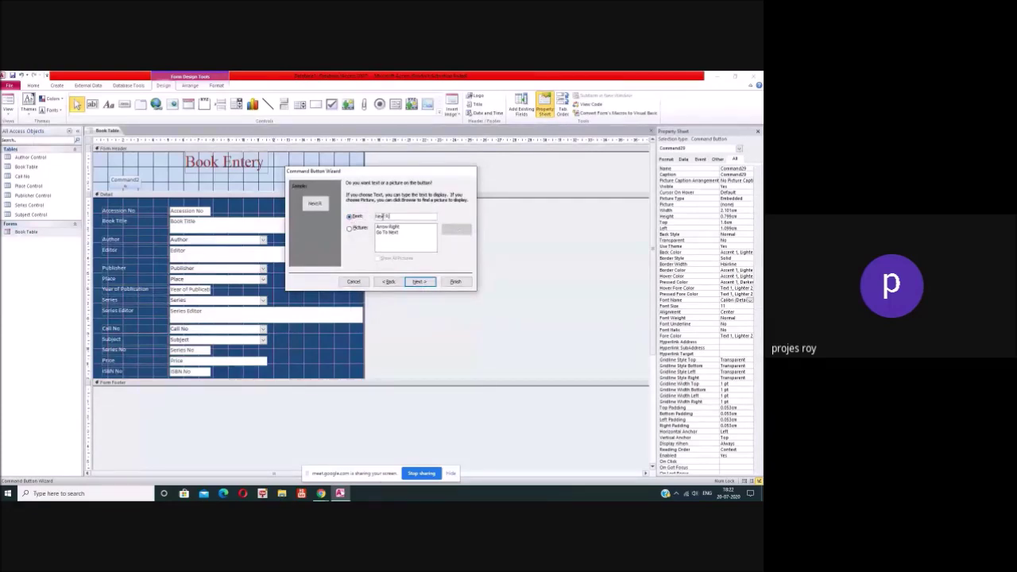
pyautogui.write('ecord')
pyautogui.click(421, 282)
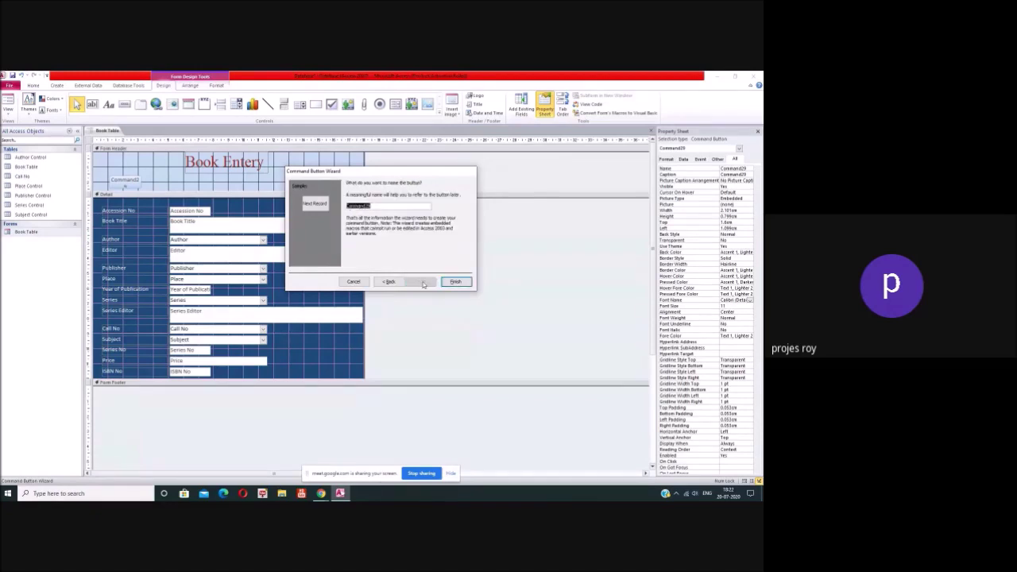
pyautogui.click(454, 282)
pyautogui.click(198, 185)
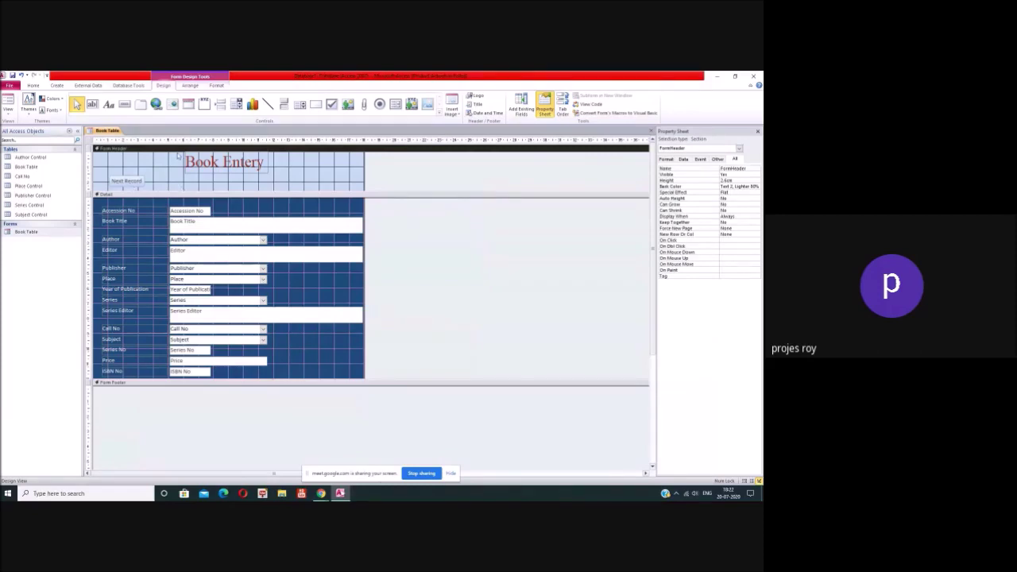
# Step: Draw a button right of Next Record and assign it Go To Previous Record
pyautogui.click(124, 104)
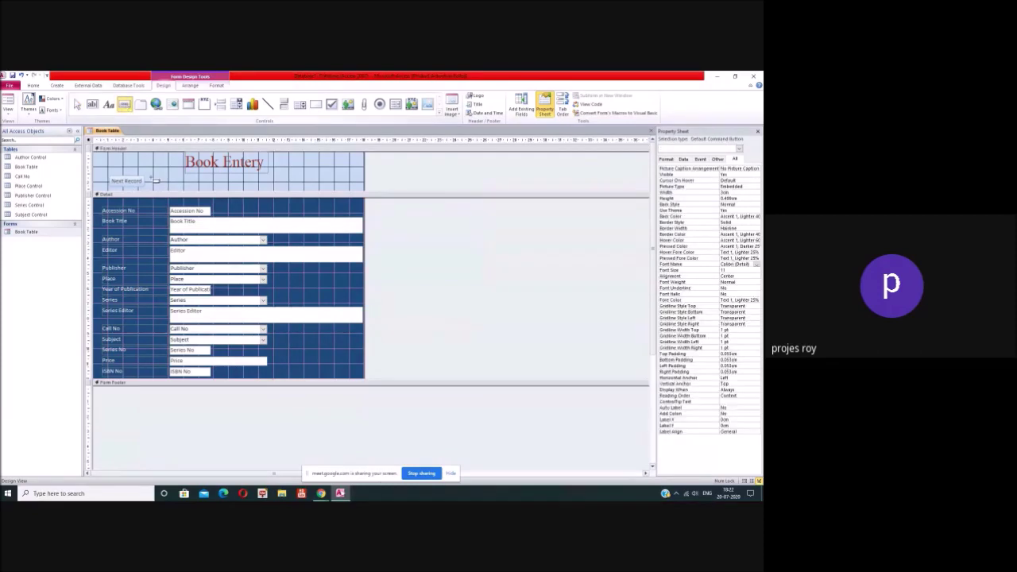
pyautogui.moveTo(151, 179); pyautogui.dragTo(182, 189)
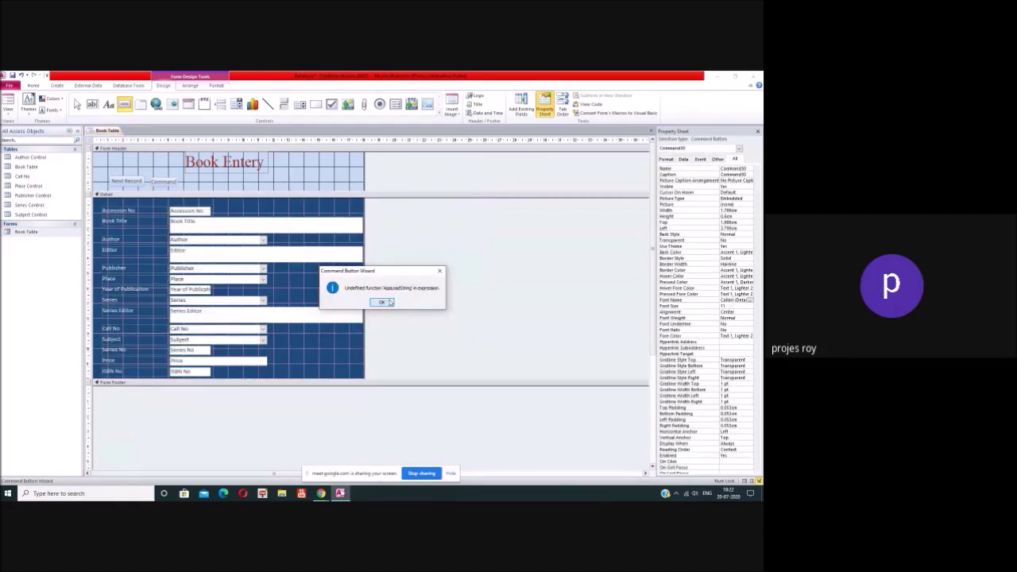
pyautogui.click(384, 302)
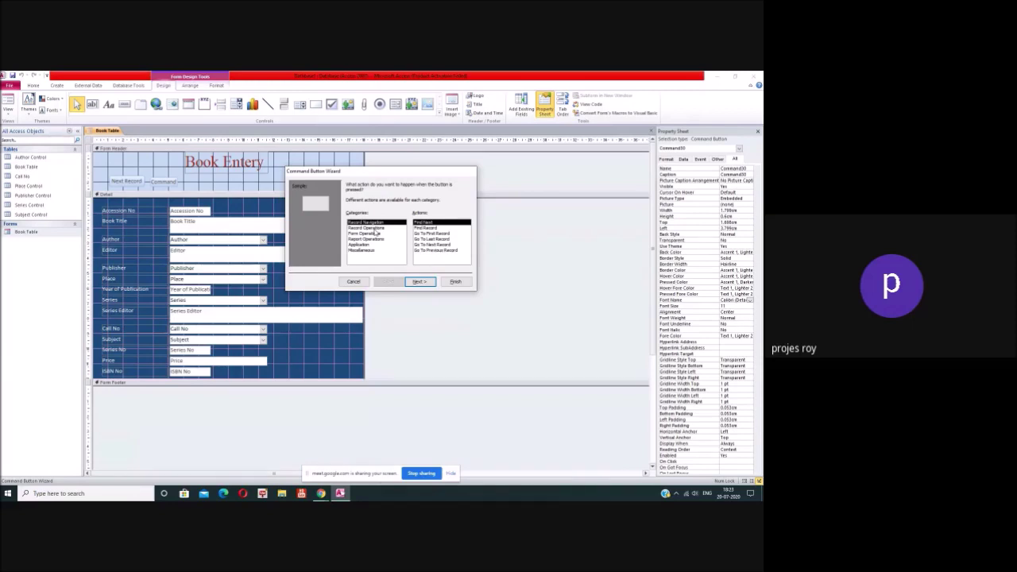
pyautogui.click(375, 228)
pyautogui.click(382, 303)
pyautogui.click(371, 222)
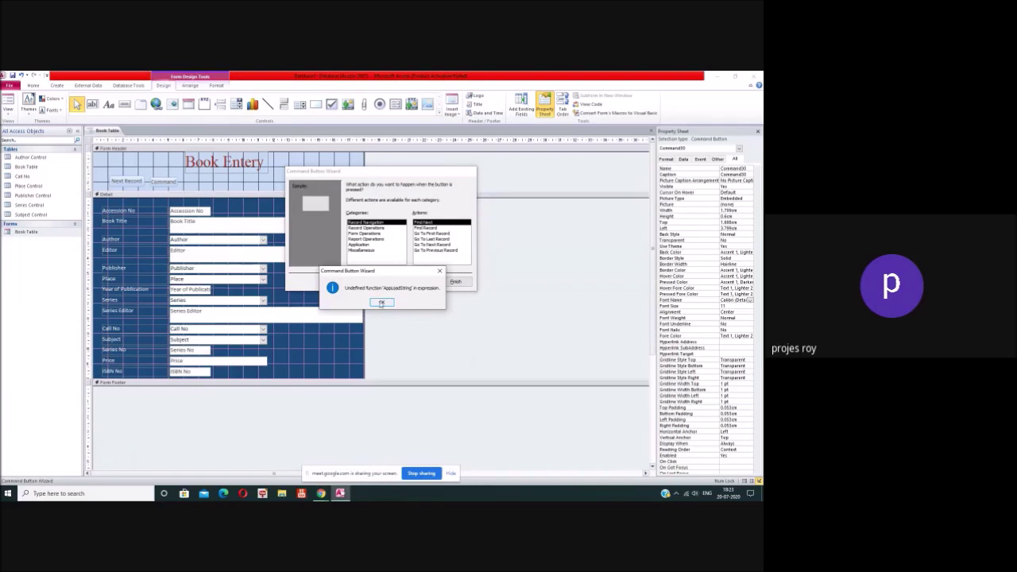
pyautogui.click(382, 303)
pyautogui.click(438, 250)
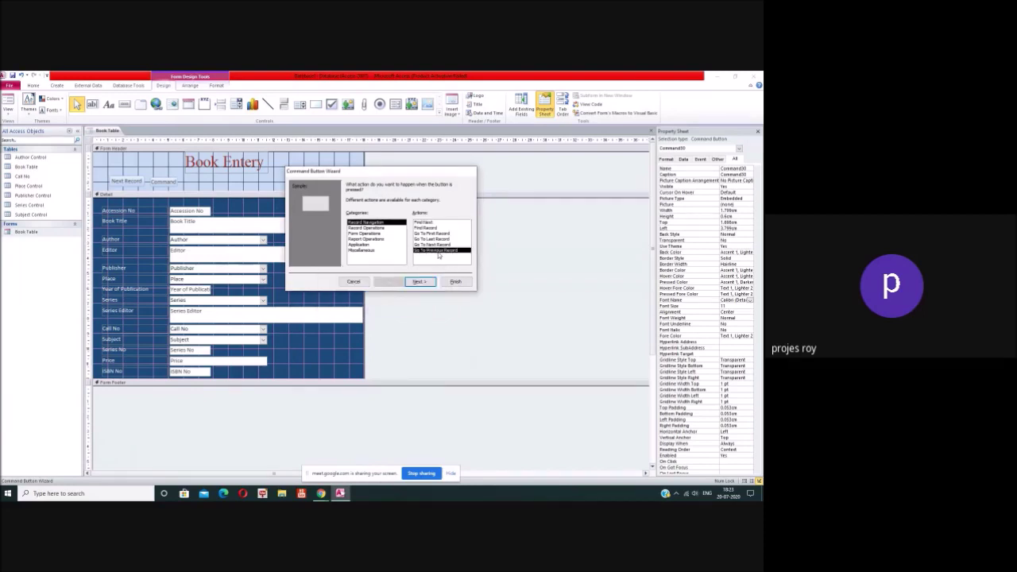
pyautogui.click(388, 303)
# Step: Caption the button 'Previous Record' and finish the wizard
pyautogui.click(419, 281)
pyautogui.click(397, 217)
pyautogui.write('Prev')
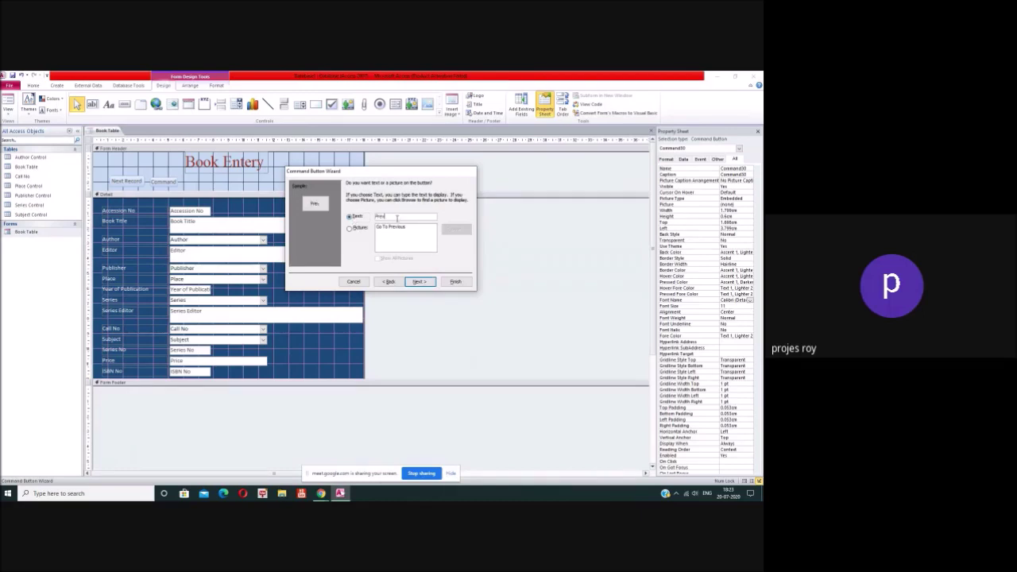
pyautogui.write('ious Record')
pyautogui.click(421, 282)
pyautogui.click(455, 282)
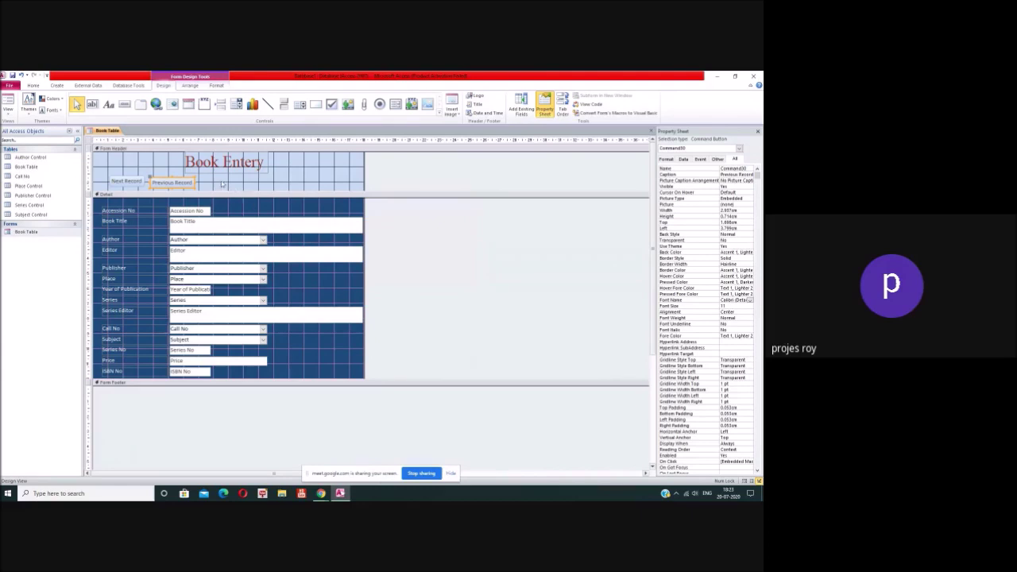
# Step: Draw a button right of Previous Record and assign it the Find Record action
pyautogui.click(125, 104)
pyautogui.moveTo(197, 177); pyautogui.dragTo(234, 190)
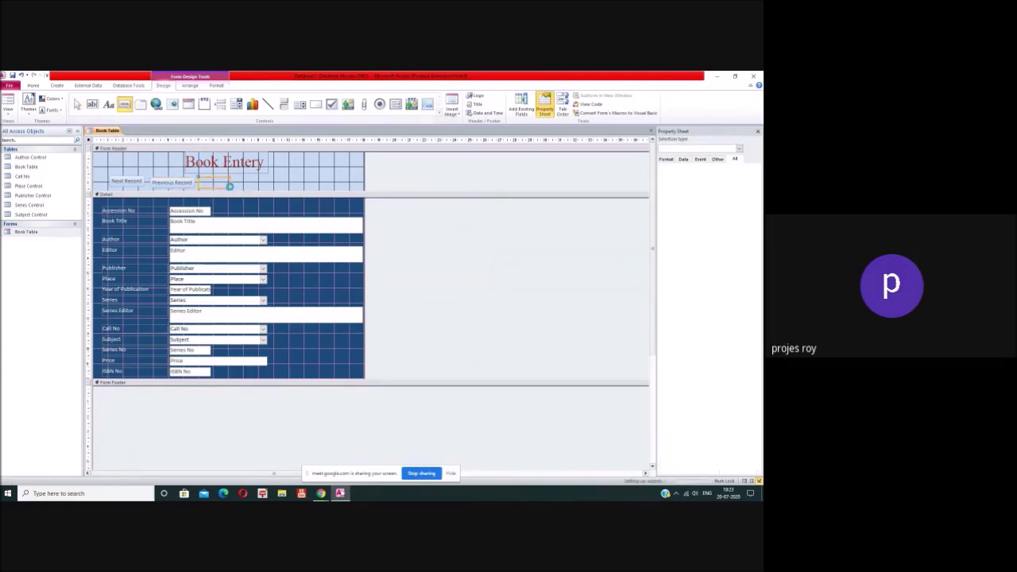
pyautogui.click(387, 301)
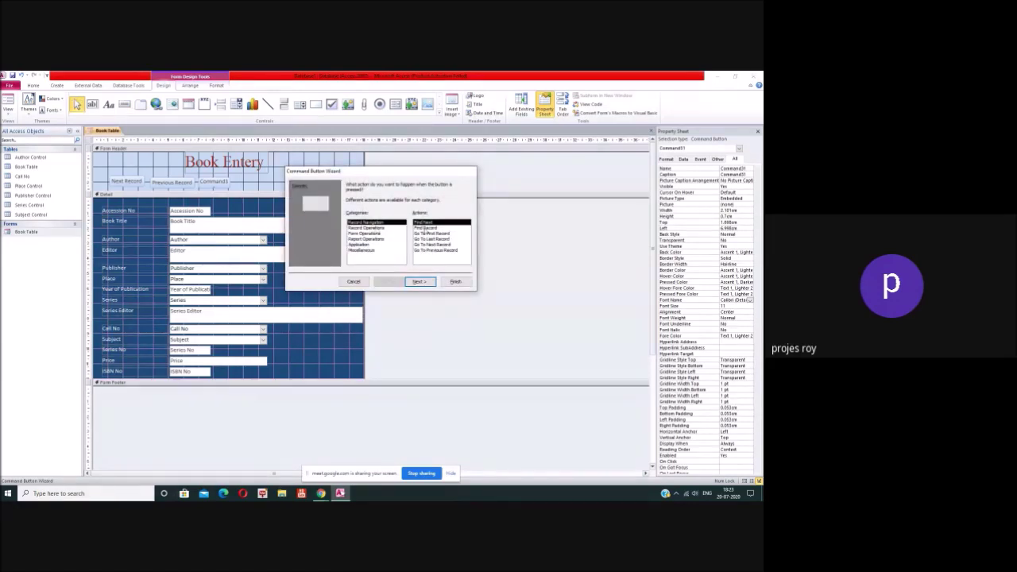
pyautogui.click(426, 228)
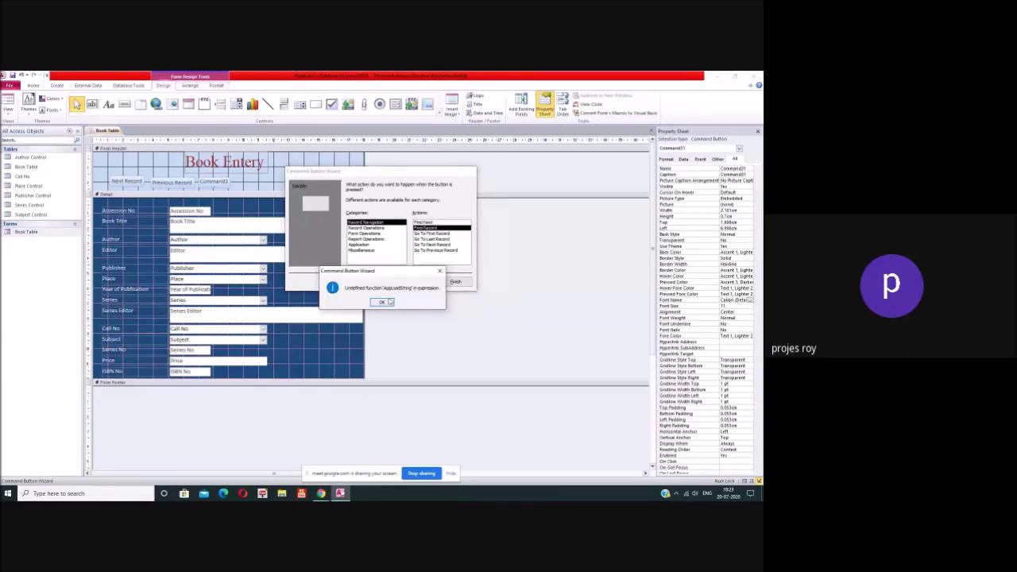
pyautogui.click(381, 302)
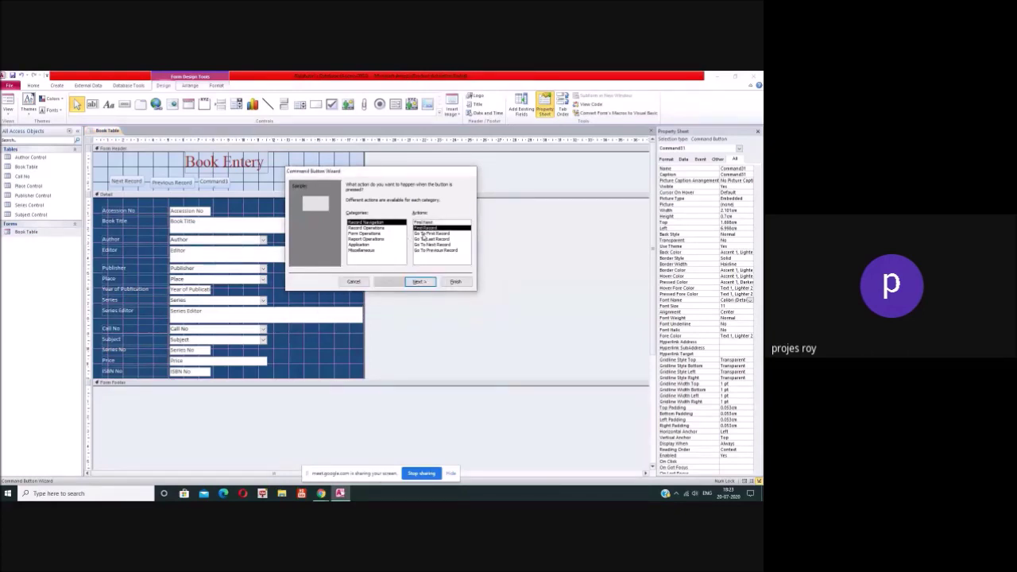
# Step: Caption the button 'Find Record' as text and finish the wizard
pyautogui.click(418, 281)
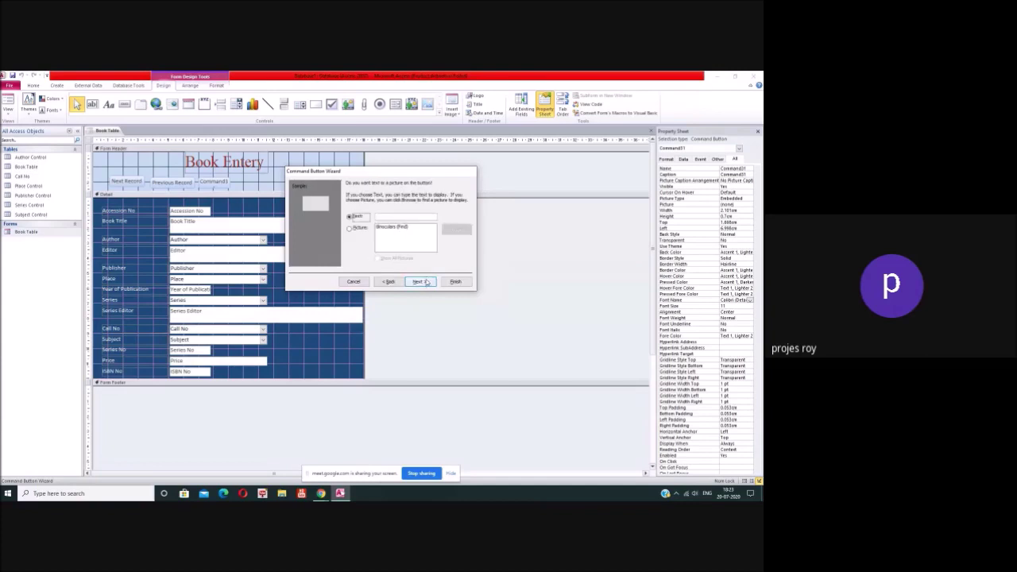
pyautogui.click(386, 218)
pyautogui.write('F')
pyautogui.press('BackSpace')
pyautogui.click(349, 229)
pyautogui.click(349, 216)
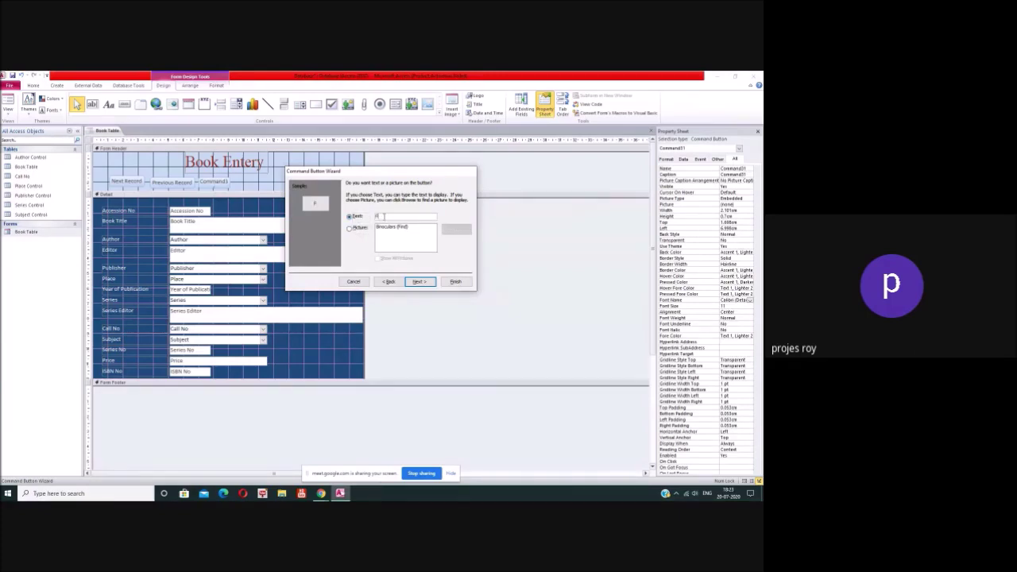
pyautogui.click(384, 216)
pyautogui.write('Find Record')
pyautogui.click(421, 282)
pyautogui.click(454, 281)
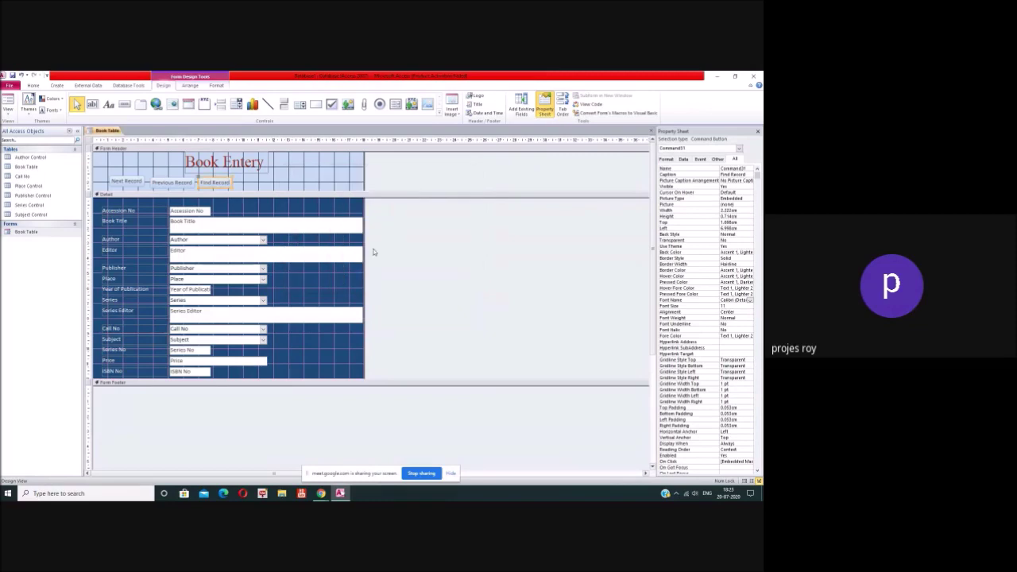
# Step: Draw a button right of Find Record and assign the Record Operations Add New Record action
pyautogui.click(125, 104)
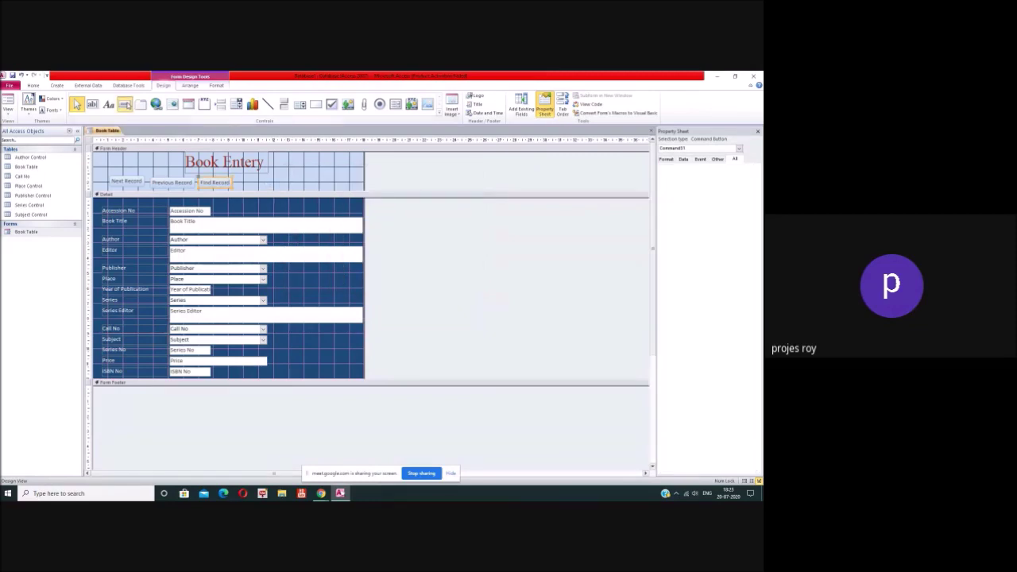
pyautogui.moveTo(236, 180); pyautogui.dragTo(267, 187)
pyautogui.click(387, 303)
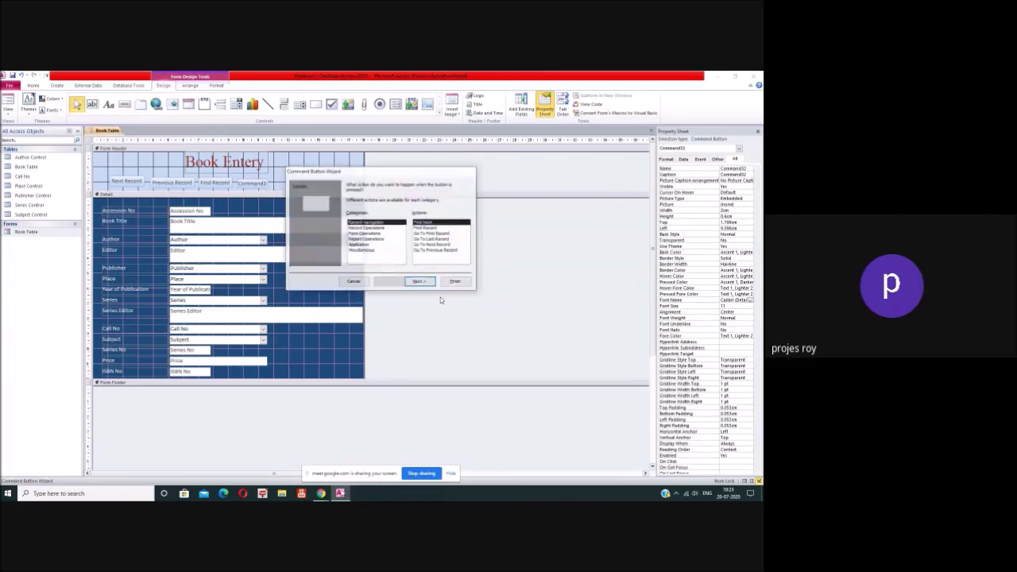
pyautogui.click(364, 229)
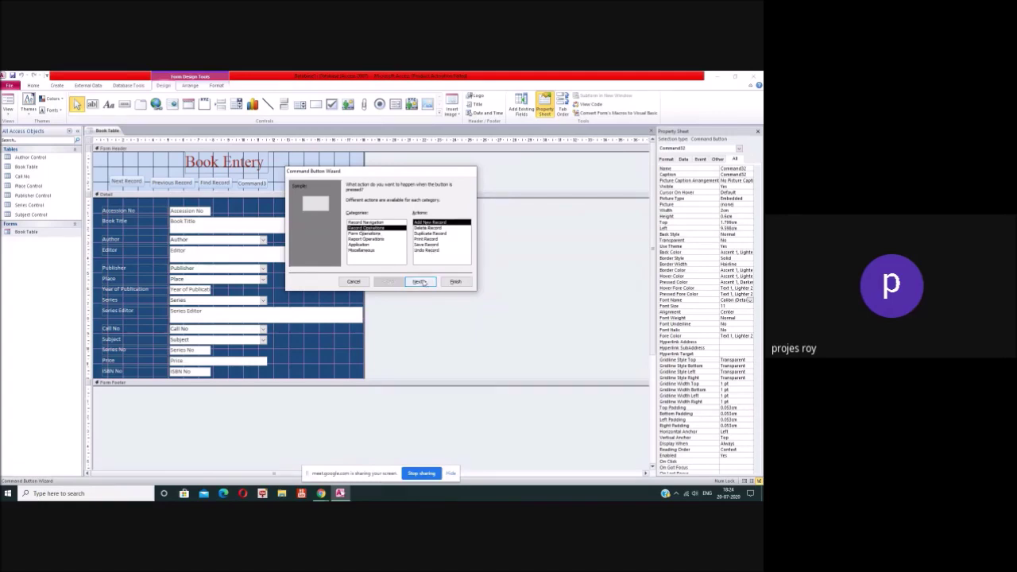
# Step: Caption the button 'Add Book' and finish the wizard
pyautogui.click(418, 282)
pyautogui.click(350, 216)
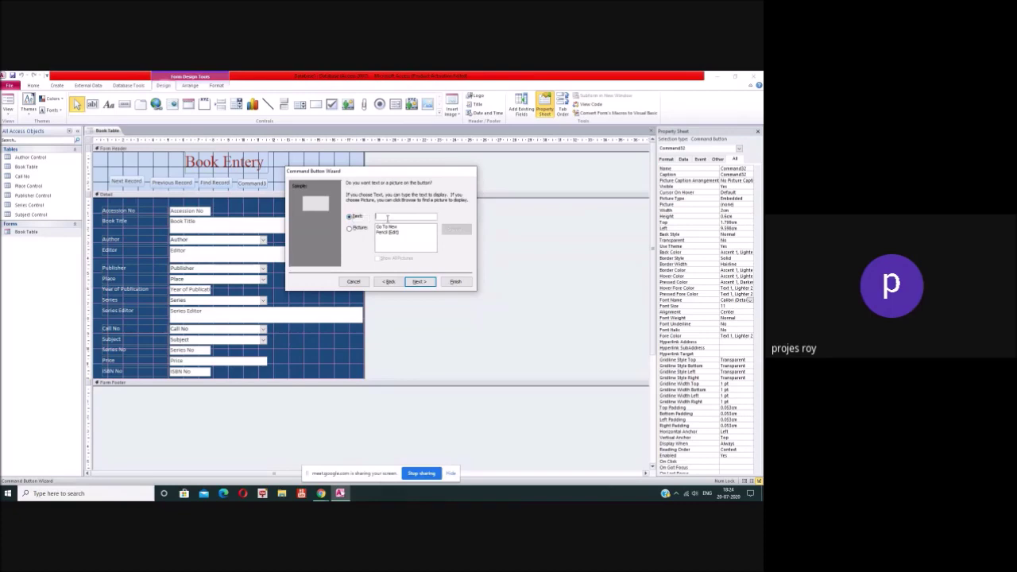
pyautogui.write('Add Record')
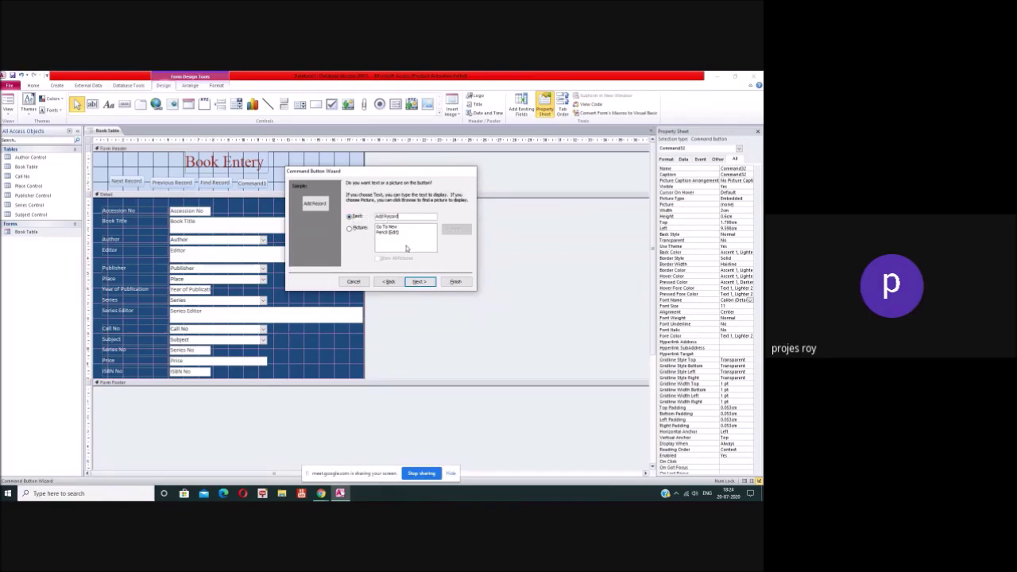
pyautogui.click(417, 282)
pyautogui.press('BackSpace')
pyautogui.press('BackSpace')
pyautogui.press('BackSpace')
pyautogui.press('BackSpace')
pyautogui.press('BackSpace')
pyautogui.write('Book')
pyautogui.click(420, 282)
pyautogui.click(454, 282)
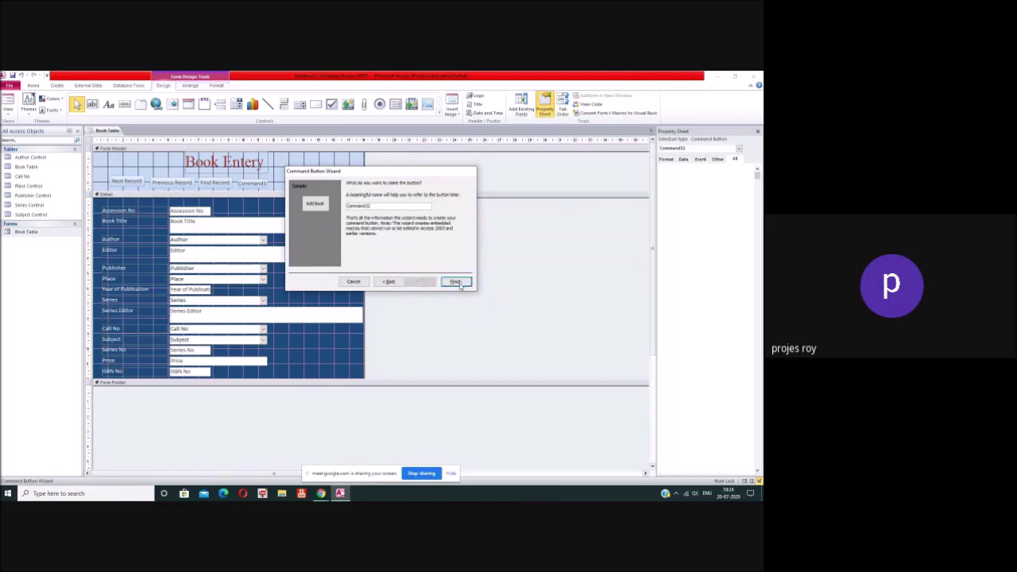
pyautogui.click(127, 107)
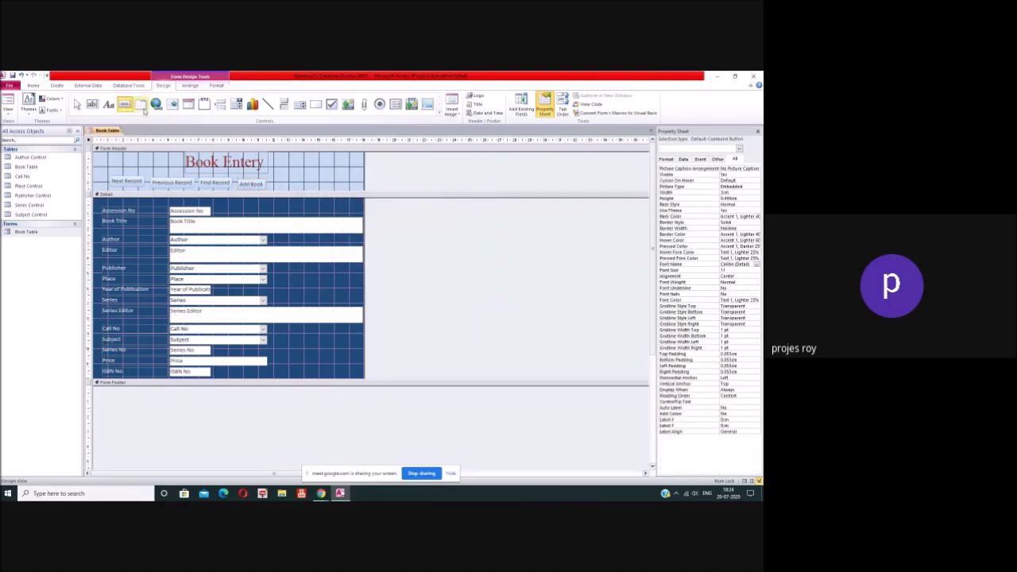
# Step: Draw a button right of Add Book and assign it the Delete Record action
pyautogui.moveTo(271, 179); pyautogui.dragTo(303, 189)
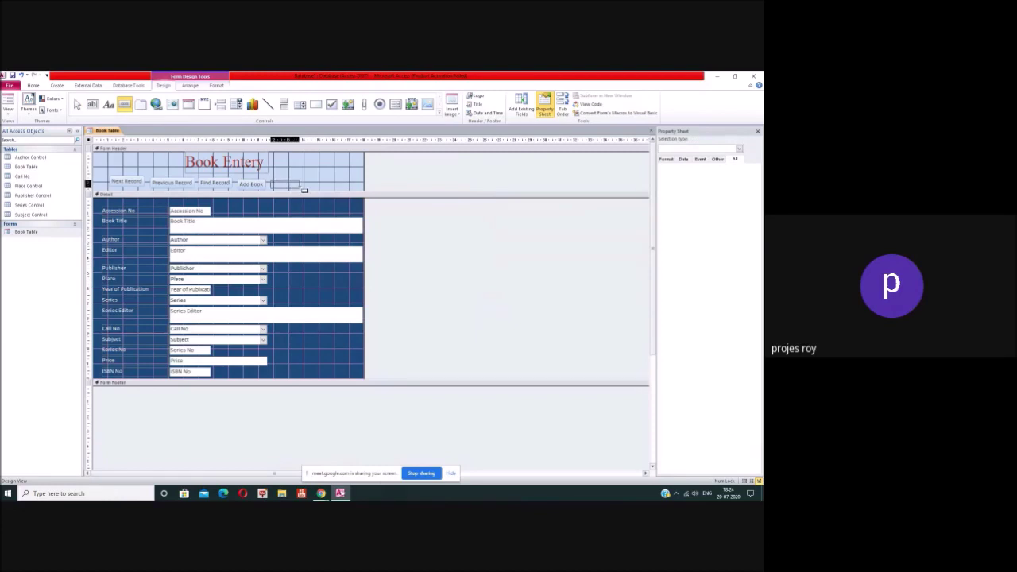
pyautogui.click(382, 303)
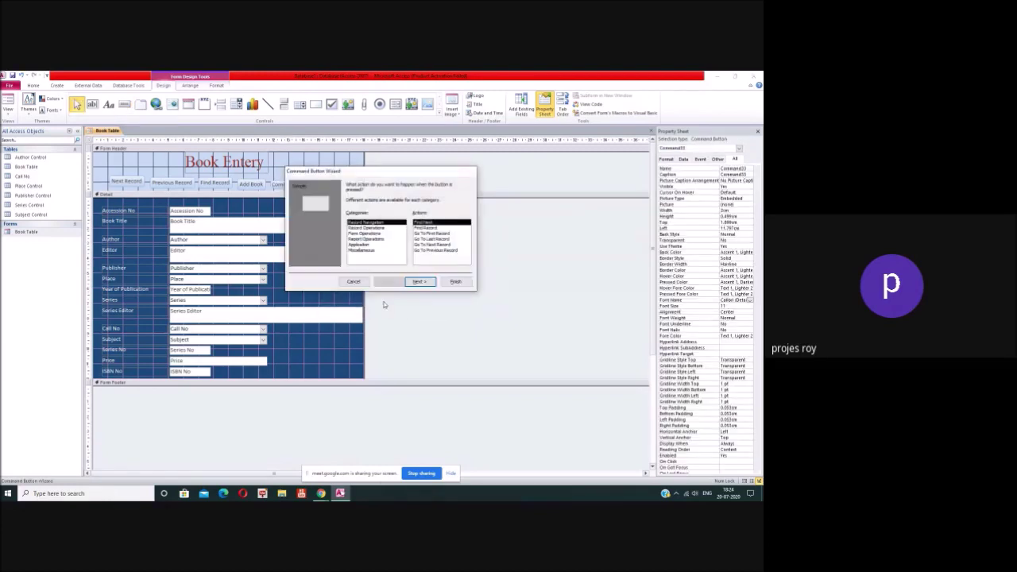
pyautogui.click(376, 228)
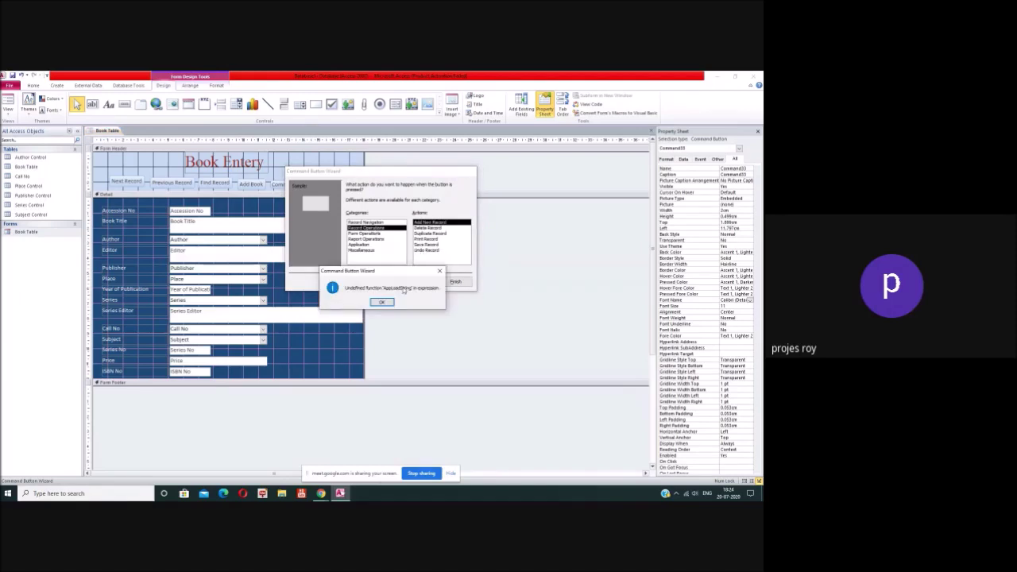
pyautogui.click(381, 302)
pyautogui.click(429, 228)
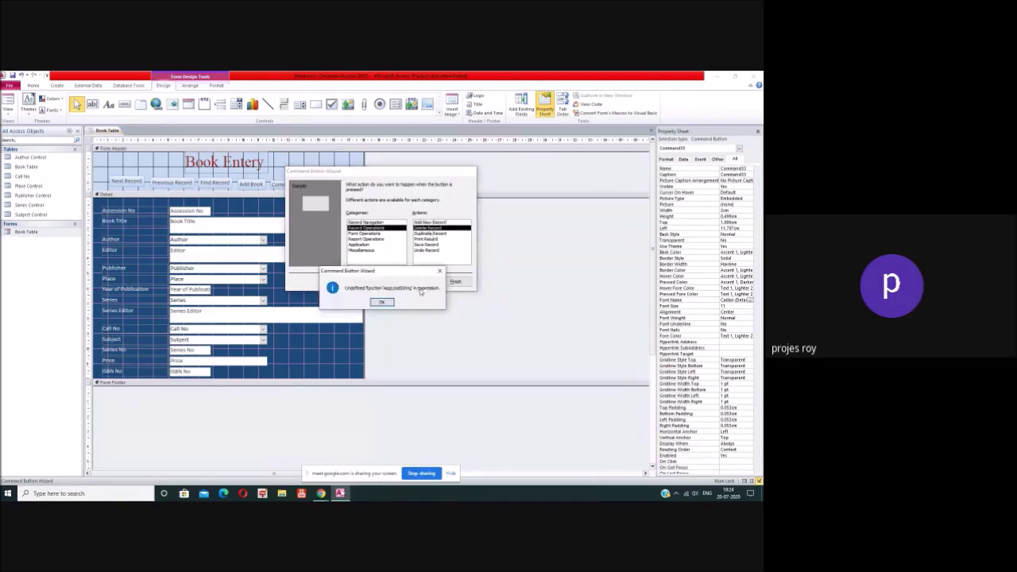
# Step: Caption the button 'Delete Book' and finish the wizard
pyautogui.click(381, 303)
pyautogui.click(418, 281)
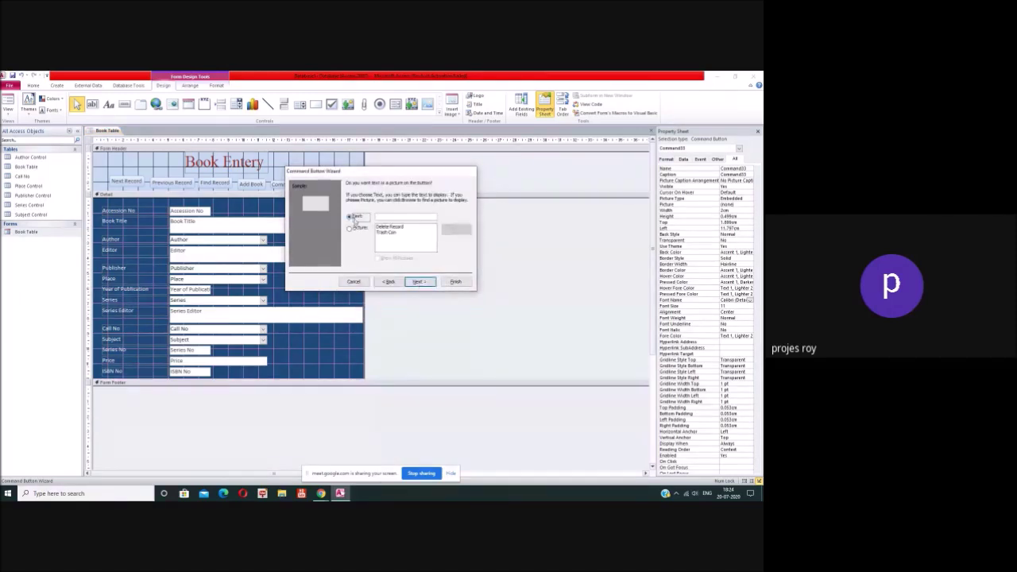
pyautogui.click(388, 216)
pyautogui.write('Delete')
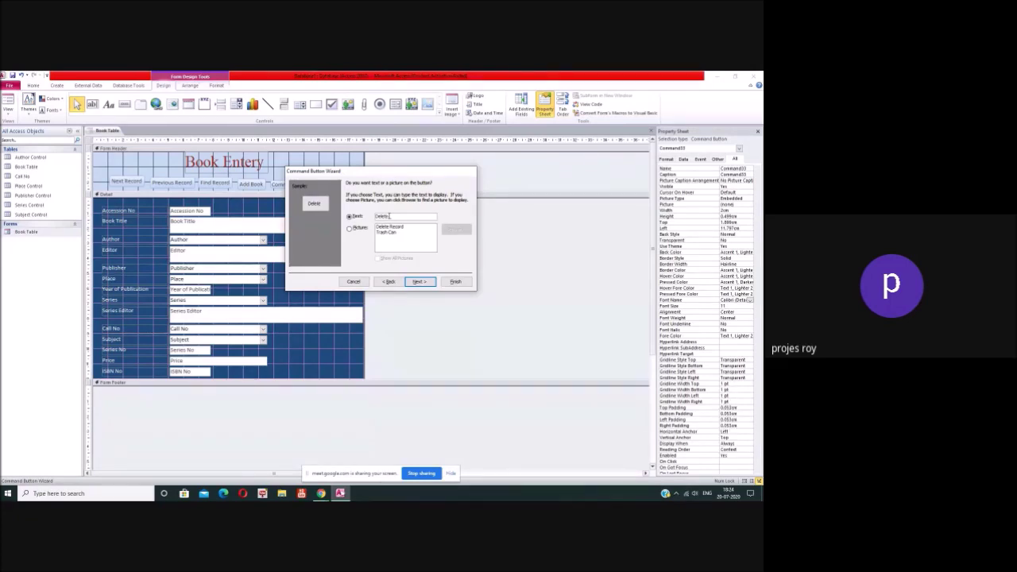
pyautogui.write('ook')
pyautogui.click(419, 282)
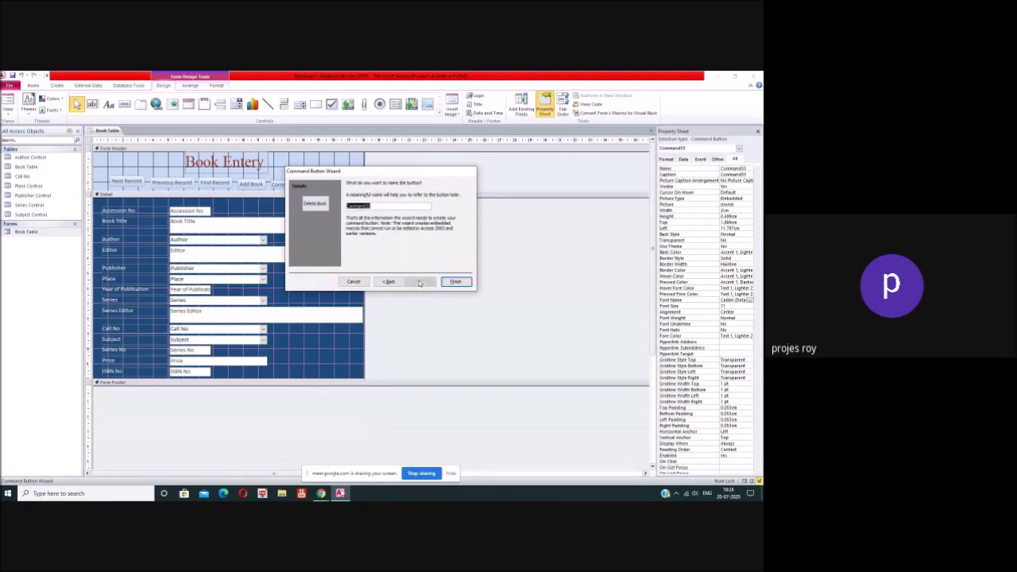
pyautogui.click(455, 282)
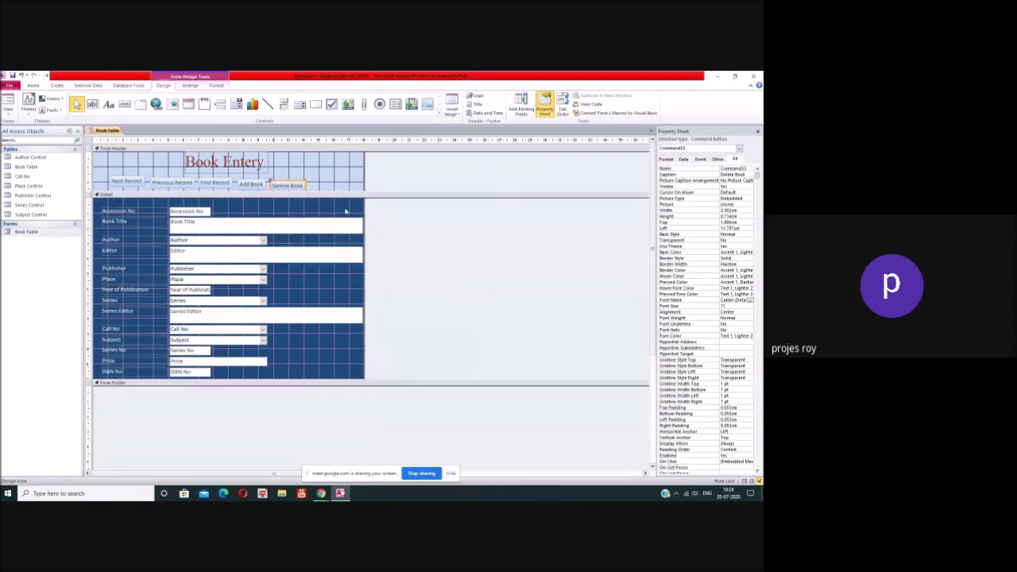
# Step: Draw a new button right of Delete Book and assign it the Form Operations > Close Form action
pyautogui.click(124, 104)
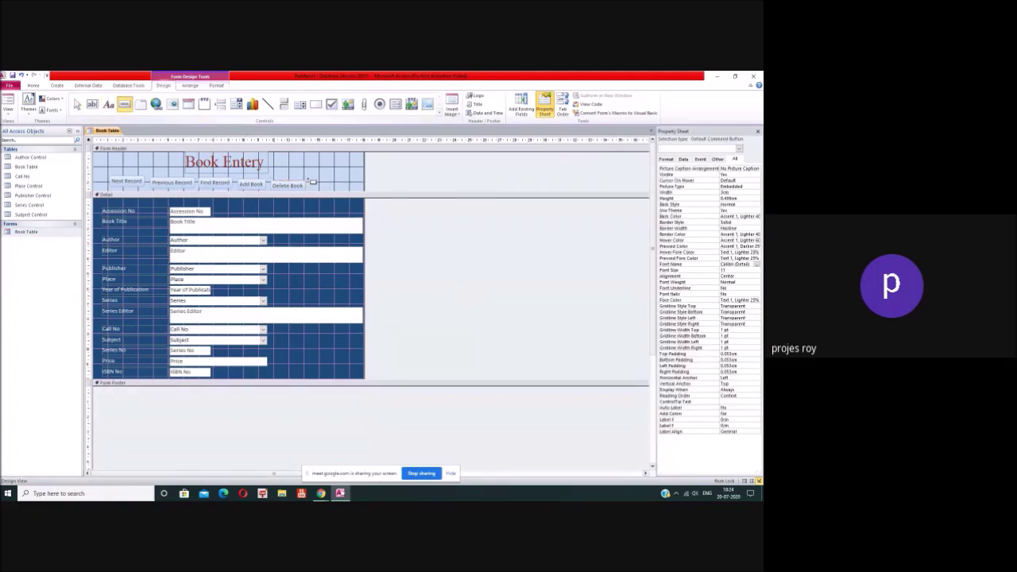
pyautogui.moveTo(310, 180); pyautogui.dragTo(347, 192)
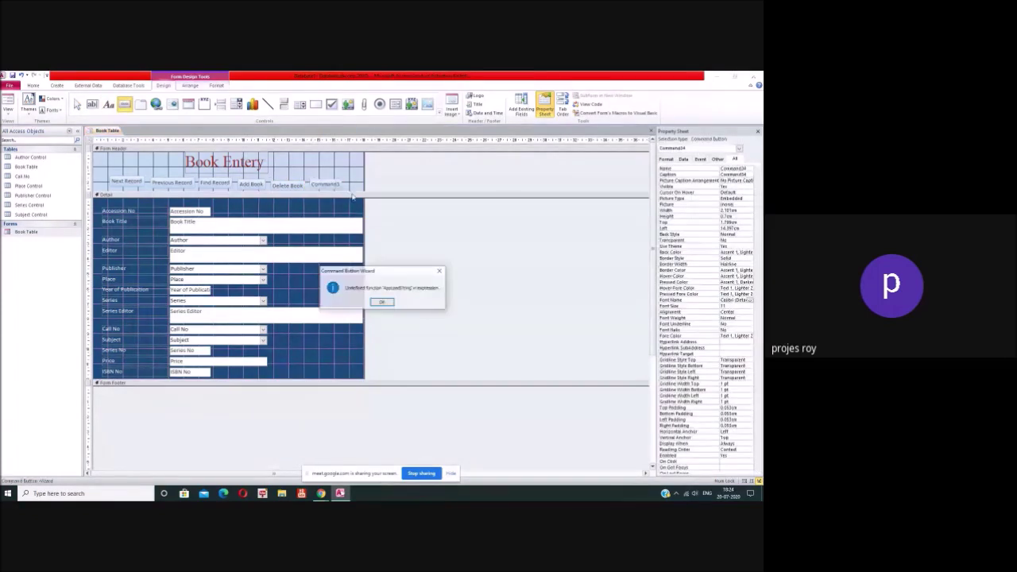
pyautogui.click(381, 302)
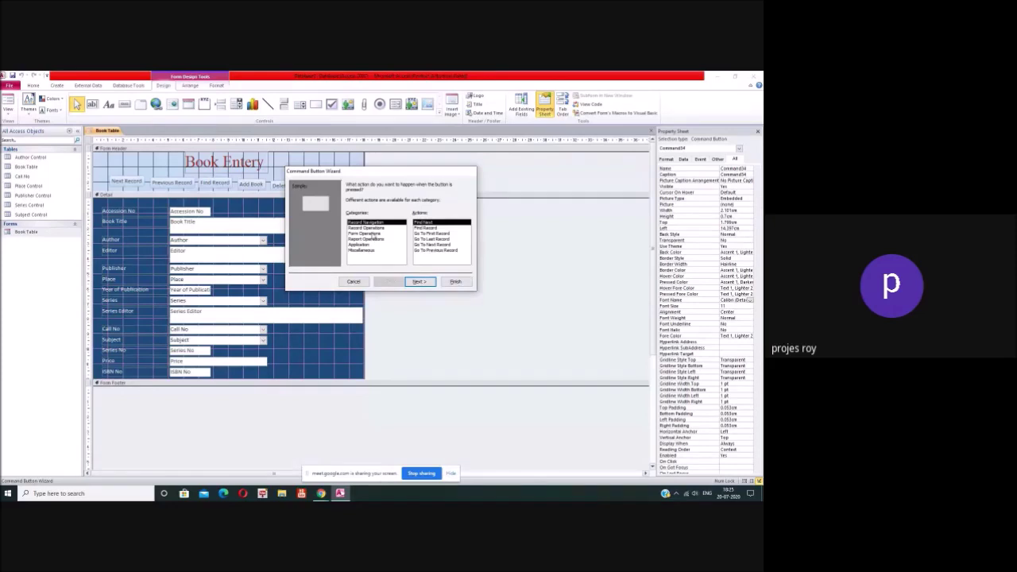
pyautogui.moveTo(375, 171); pyautogui.dragTo(432, 172)
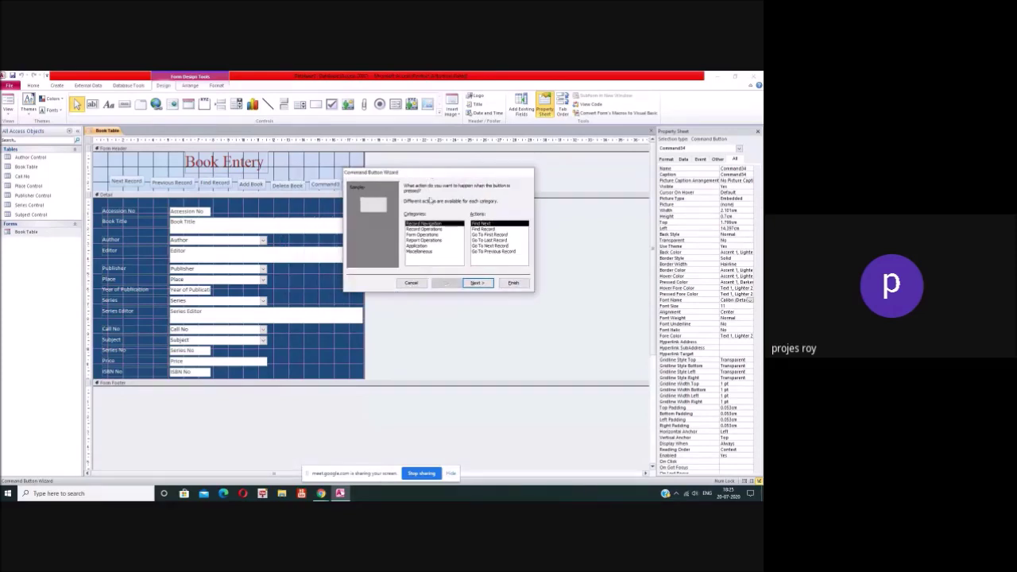
pyautogui.click(421, 228)
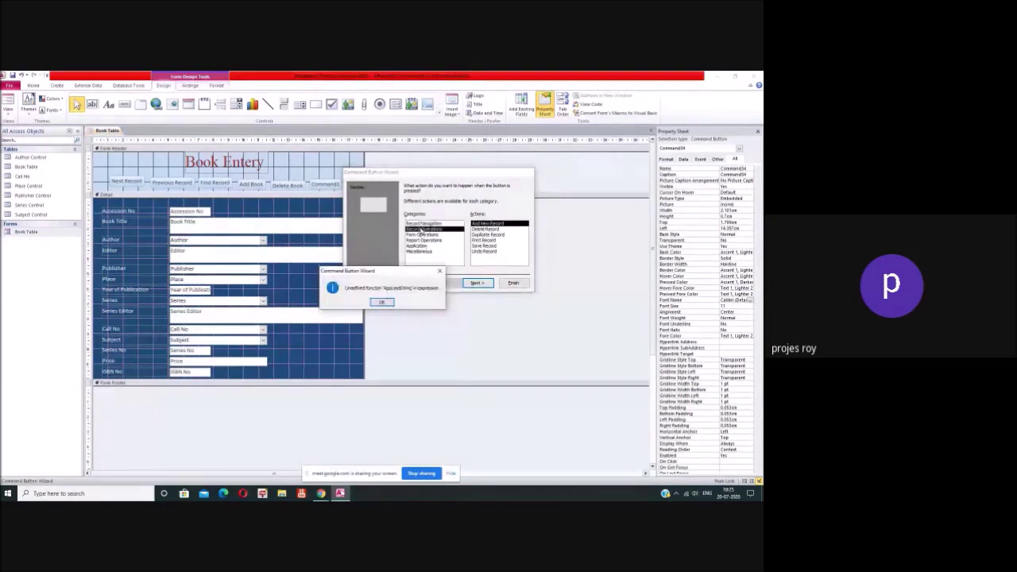
pyautogui.click(382, 304)
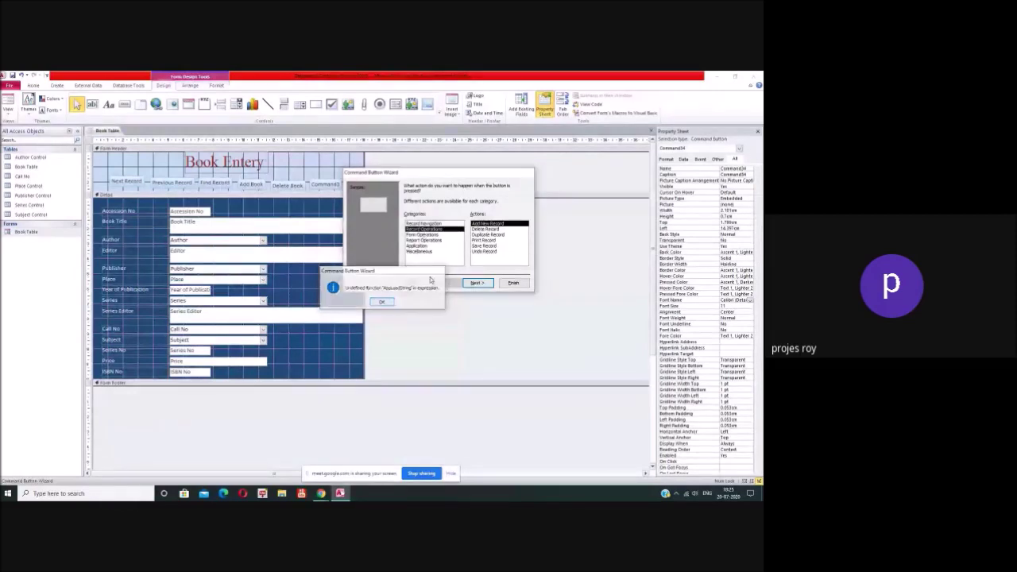
pyautogui.click(421, 234)
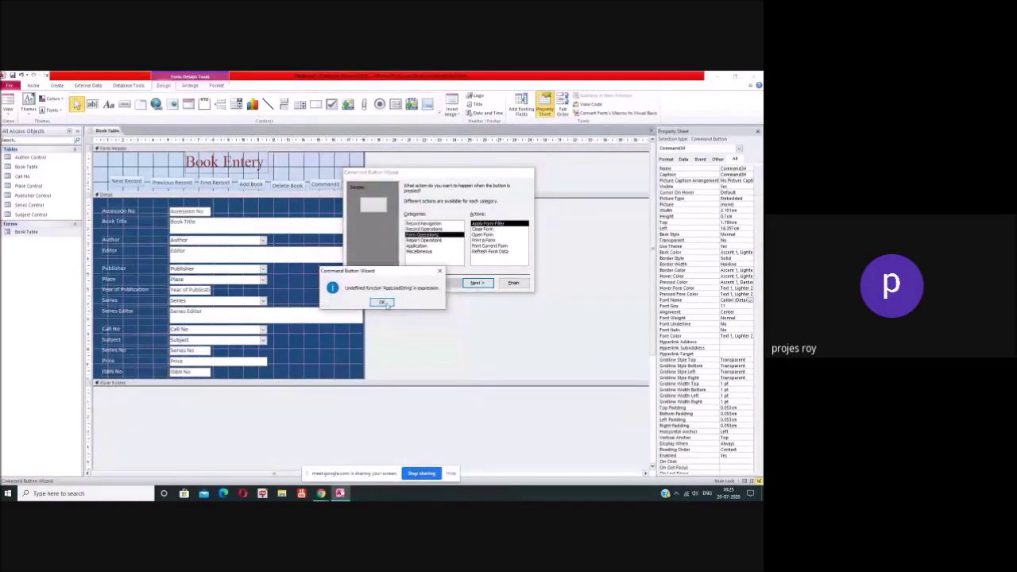
pyautogui.click(382, 304)
pyautogui.click(486, 228)
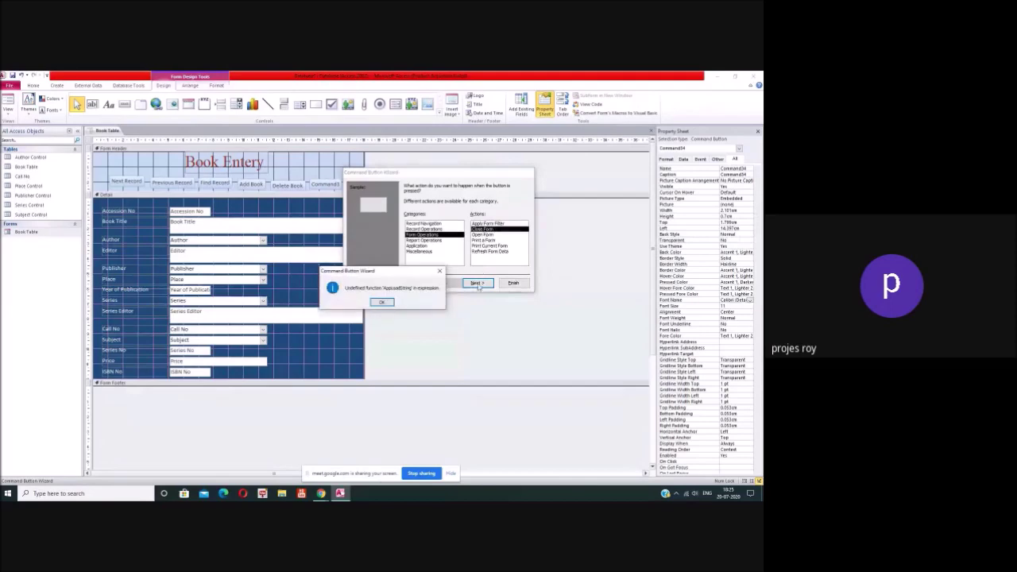
pyautogui.click(382, 303)
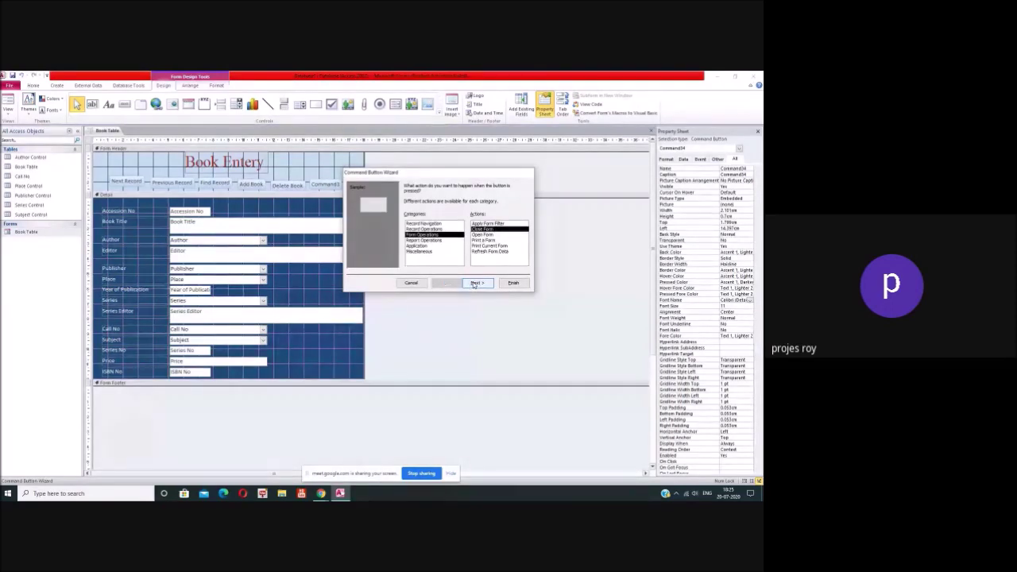
# Step: Set the new button's caption to 'close' and finish the Command Button Wizard
pyautogui.click(475, 284)
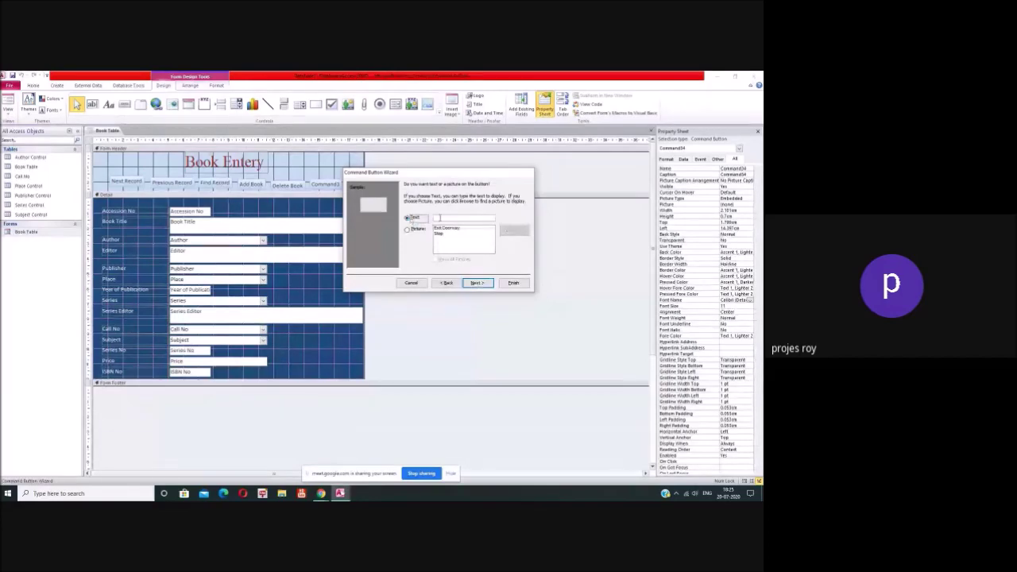
pyautogui.click(450, 217)
pyautogui.write('close')
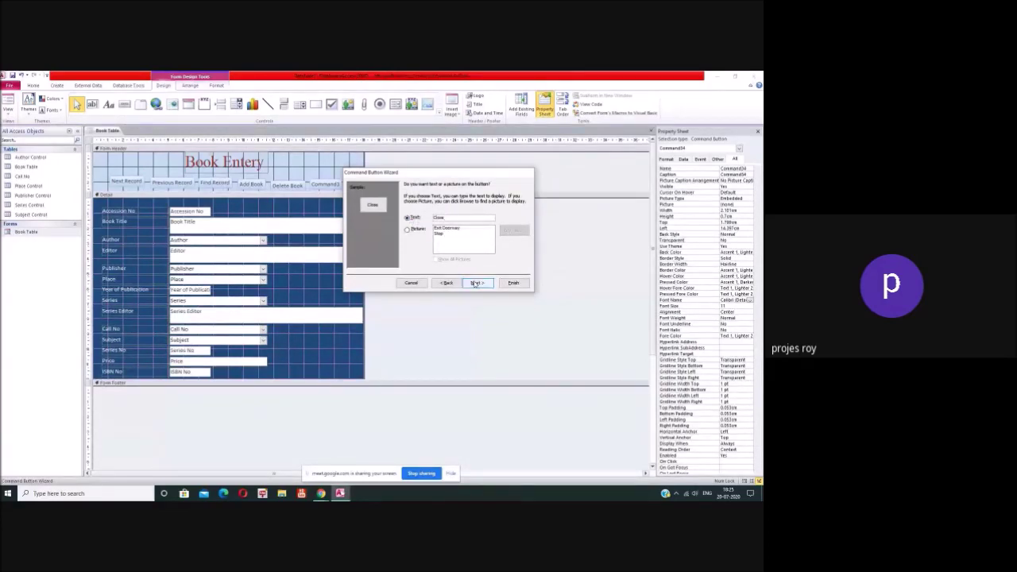
pyautogui.click(476, 283)
pyautogui.click(512, 283)
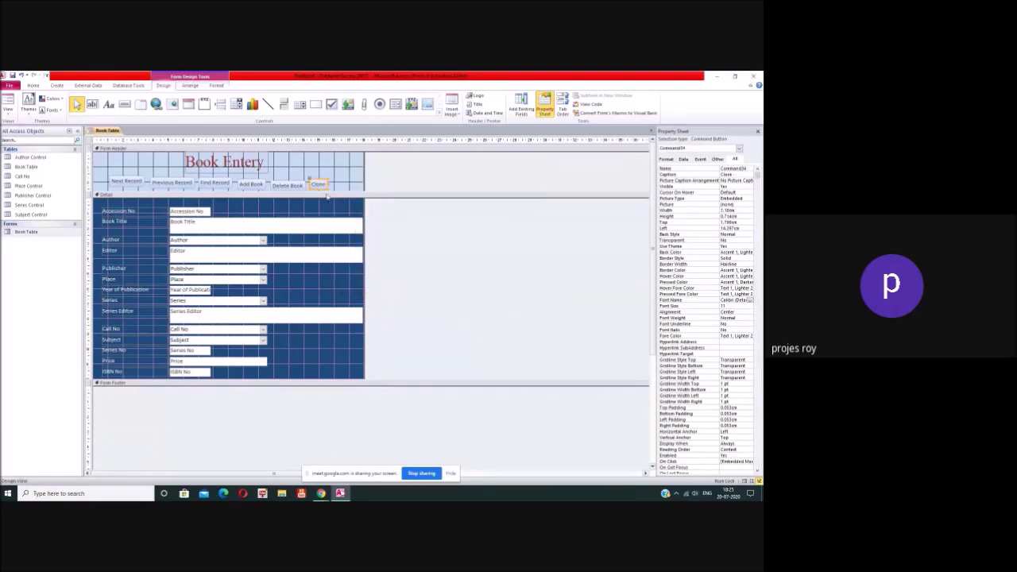
# Step: Nudge Delete Book up so it lines up with the other header buttons
pyautogui.click(163, 183)
pyautogui.click(226, 186)
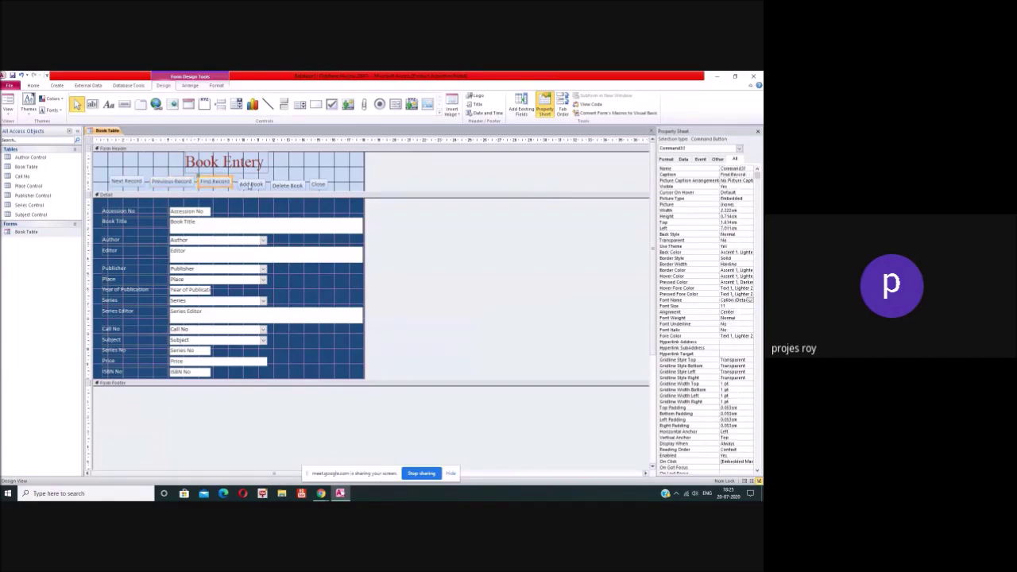
pyautogui.click(287, 186)
pyautogui.moveTo(288, 185); pyautogui.dragTo(290, 183)
pyautogui.click(309, 187)
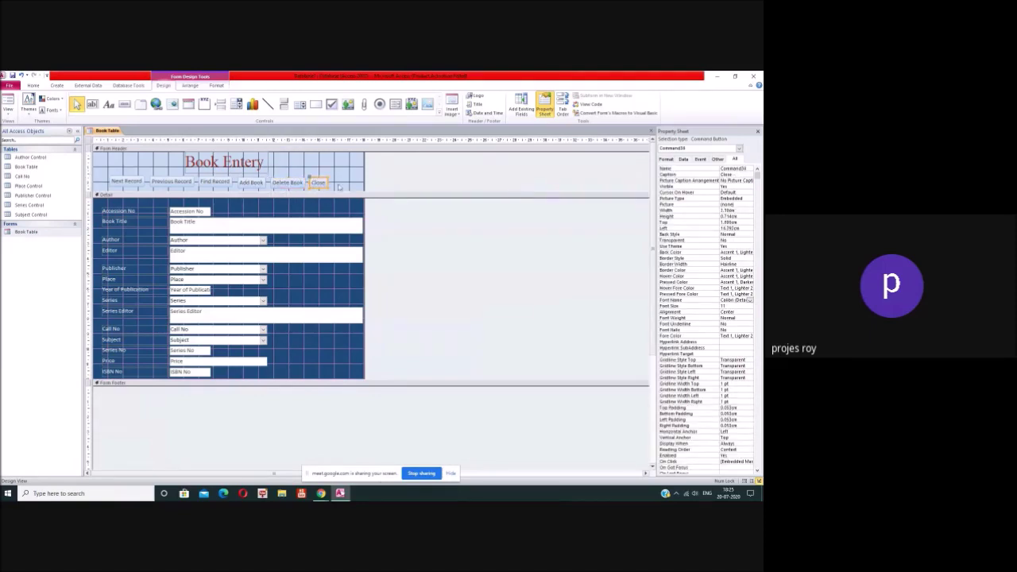
pyautogui.click(240, 189)
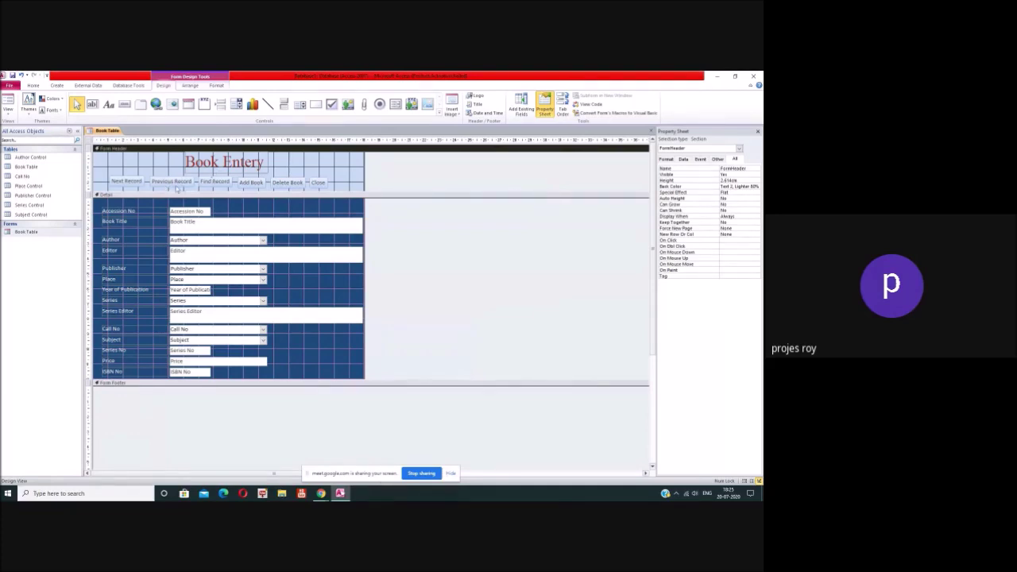
pyautogui.click(127, 181)
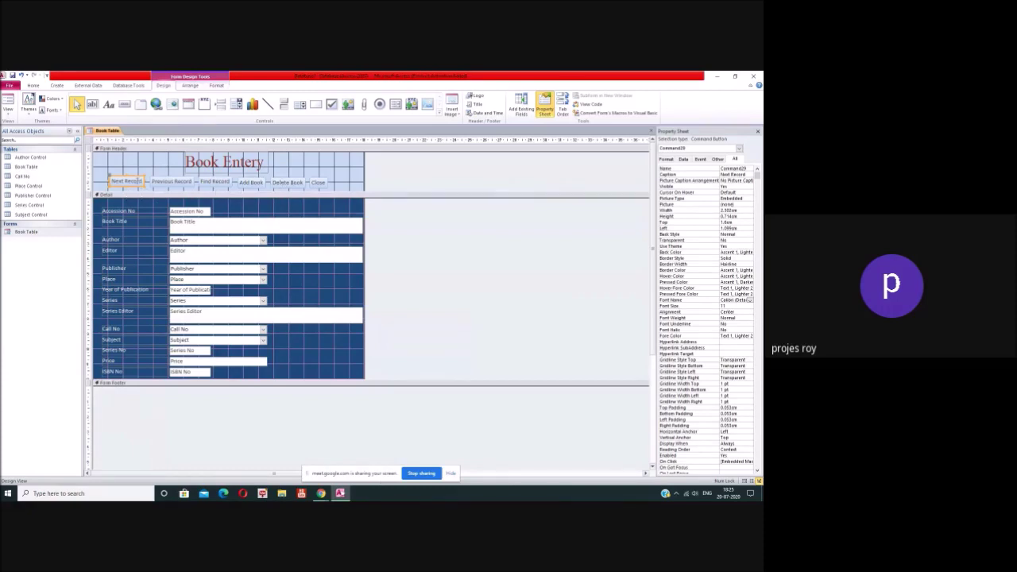
# Step: Select each of the six header buttons in turn to check their spacing
pyautogui.click(132, 178)
pyautogui.click(181, 183)
pyautogui.click(199, 187)
pyautogui.click(214, 183)
pyautogui.click(248, 183)
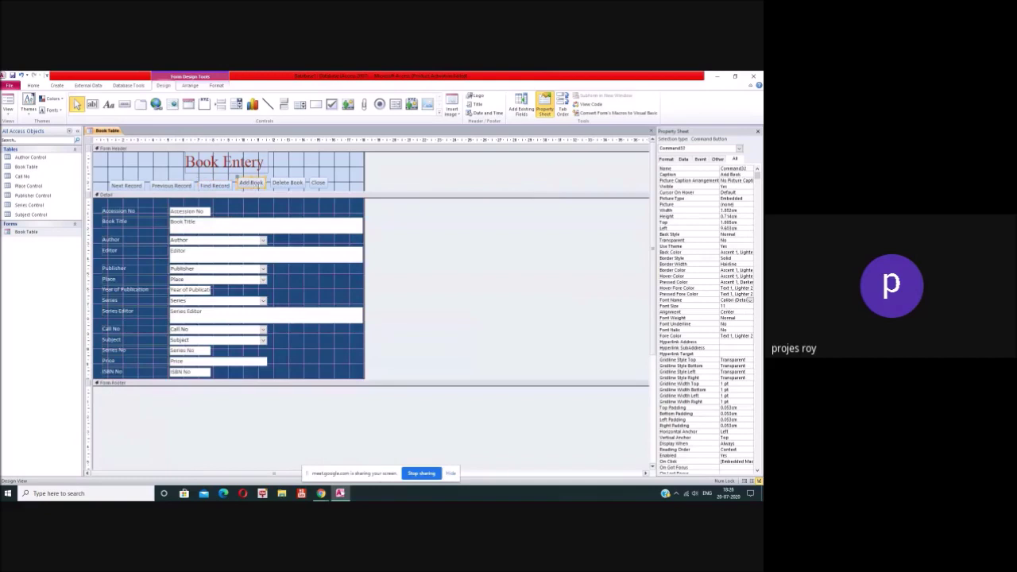
pyautogui.click(284, 186)
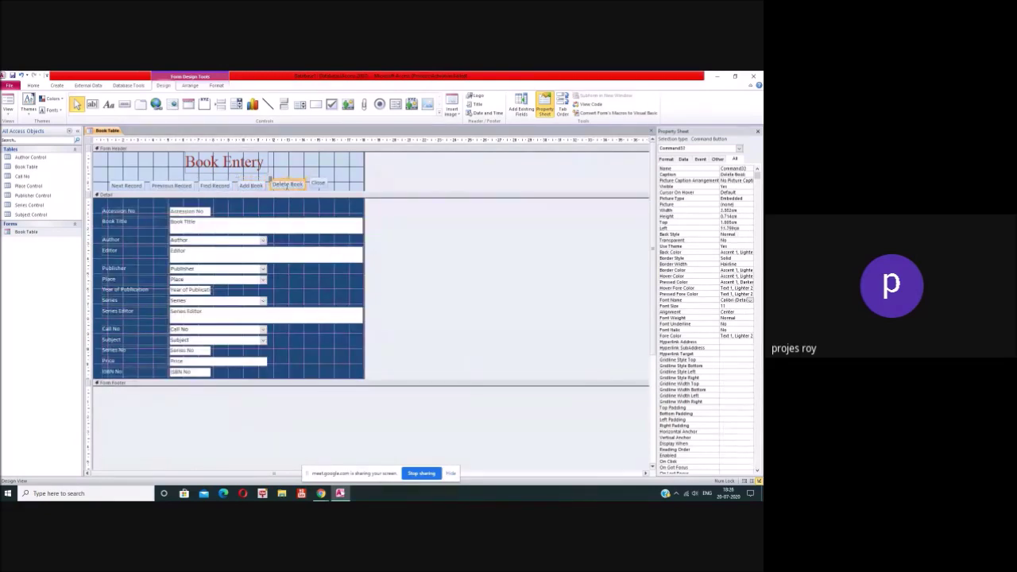
pyautogui.click(316, 184)
pyautogui.click(349, 191)
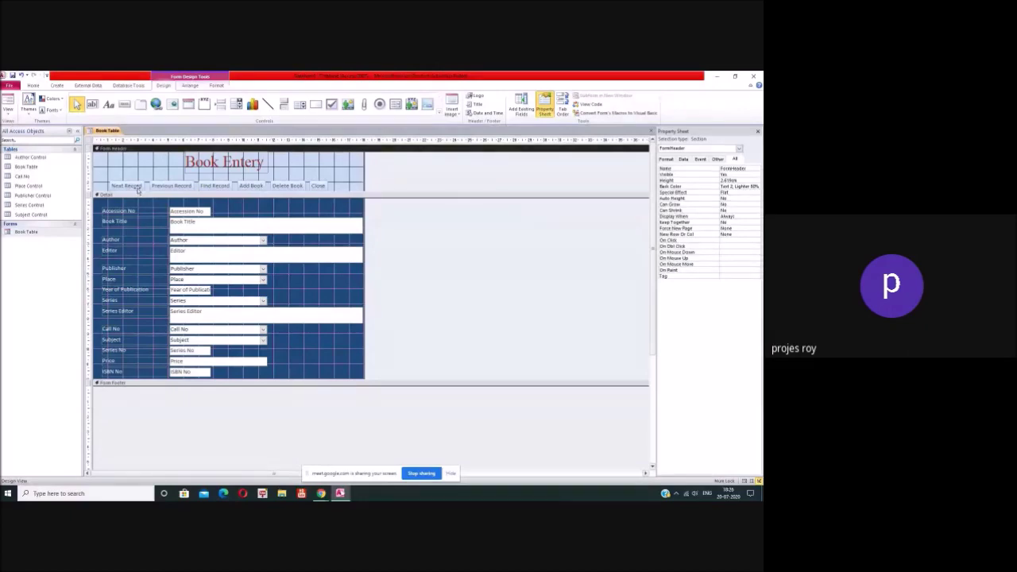
pyautogui.click(138, 191)
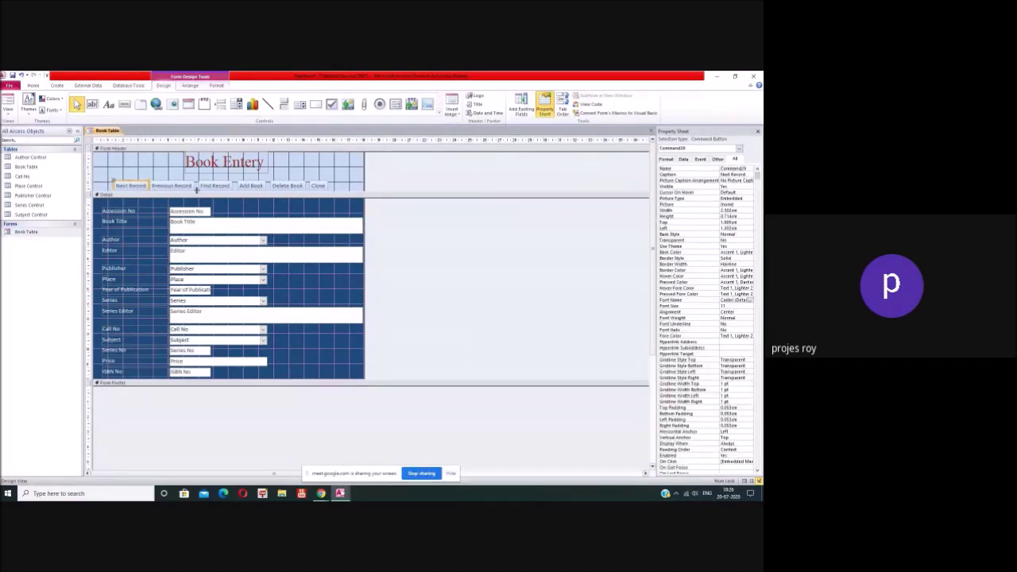
pyautogui.click(212, 189)
pyautogui.click(245, 186)
pyautogui.click(287, 188)
# Step: Shift Add Book, Find Record, Previous Record and Next Record right to even the gaps
pyautogui.click(261, 186)
pyautogui.moveTo(262, 186); pyautogui.dragTo(263, 188)
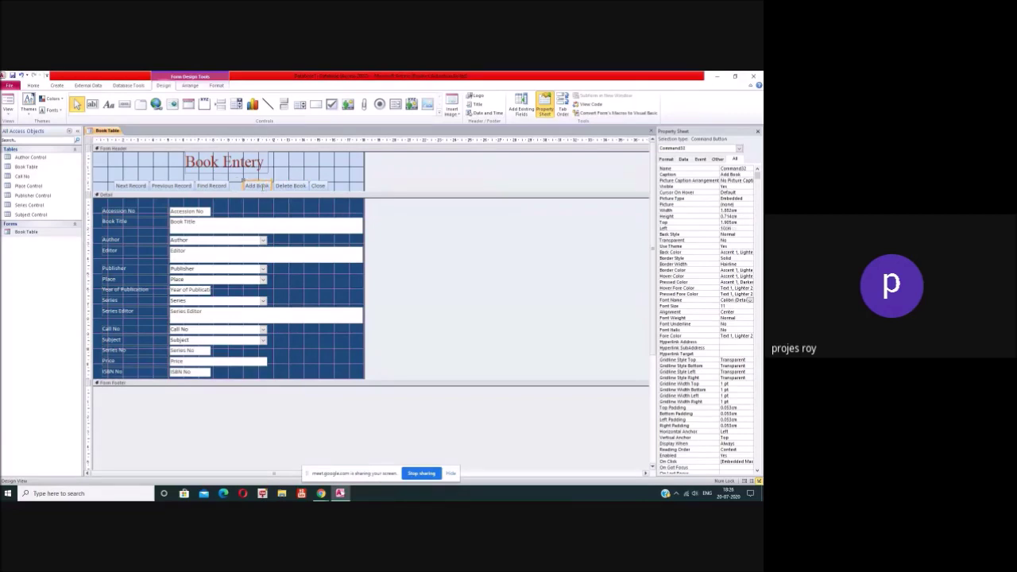
pyautogui.click(219, 186)
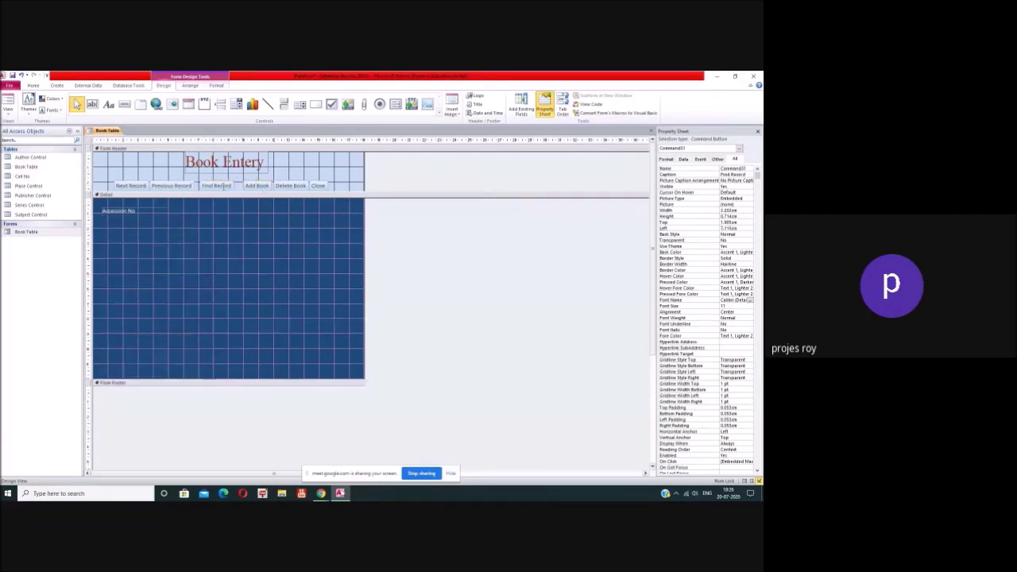
pyautogui.moveTo(219, 186); pyautogui.dragTo(223, 186)
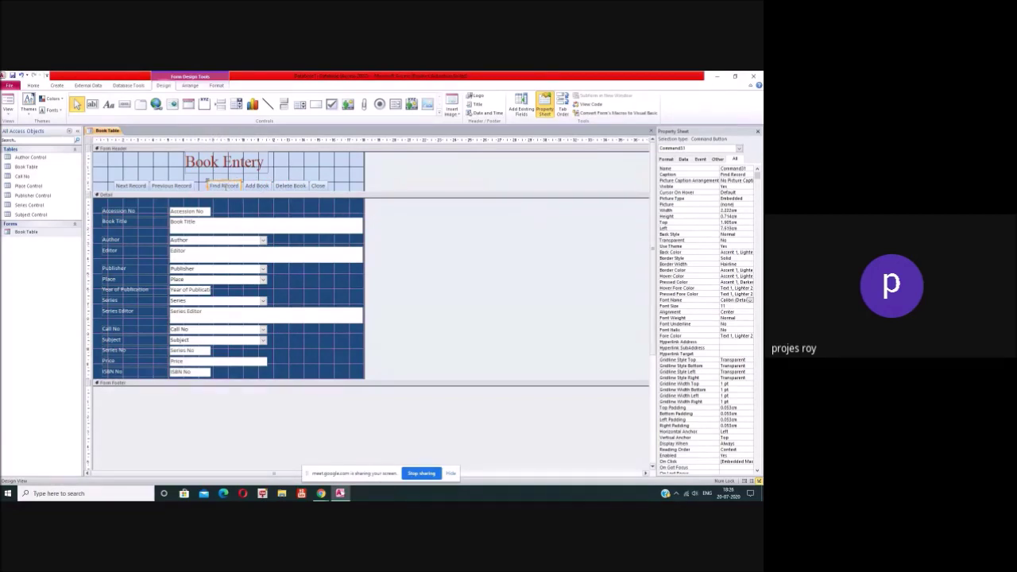
pyautogui.click(193, 189)
pyautogui.press('Right')
pyautogui.press('Right')
pyautogui.press('Right')
pyautogui.press('Right')
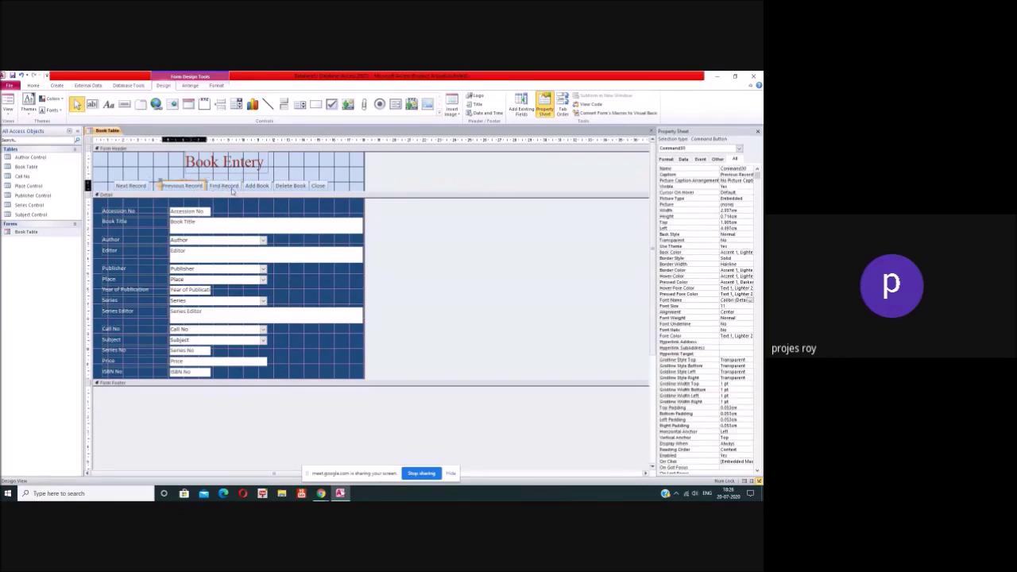
pyautogui.moveTo(148, 188); pyautogui.dragTo(164, 189)
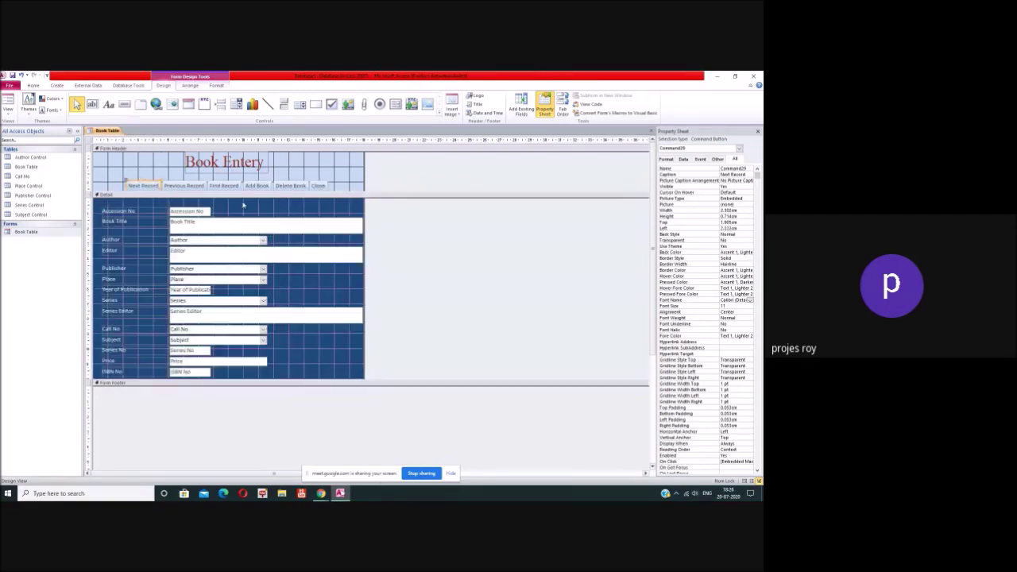
pyautogui.click(340, 189)
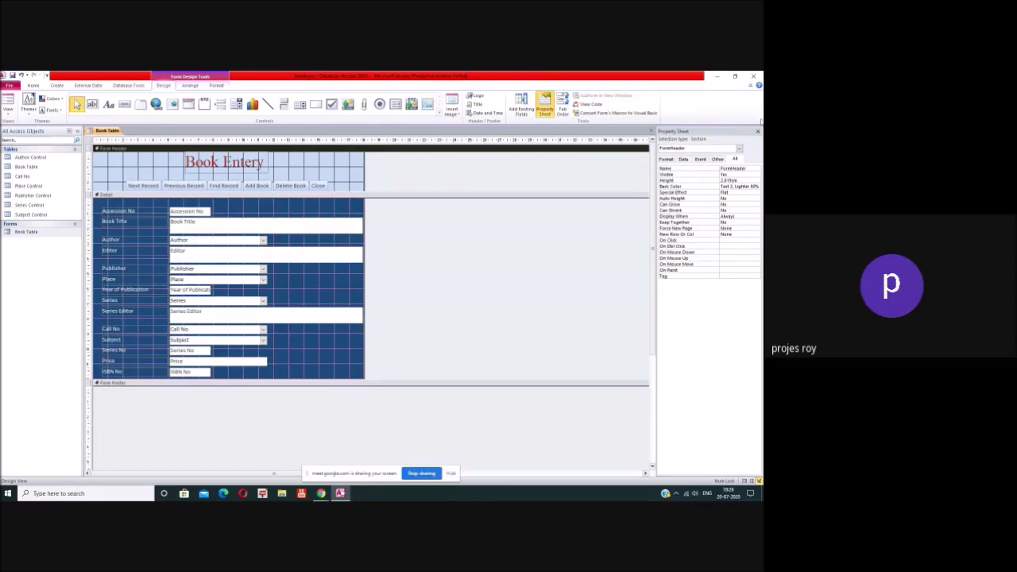
# Step: Hide the Property Sheet and close the form design without saving changes
pyautogui.click(756, 131)
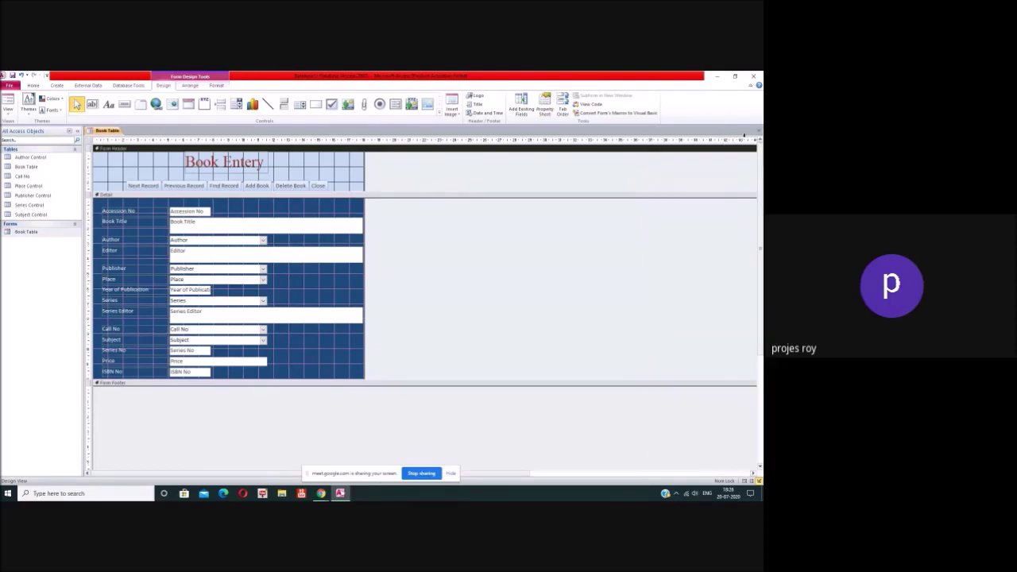
pyautogui.click(757, 131)
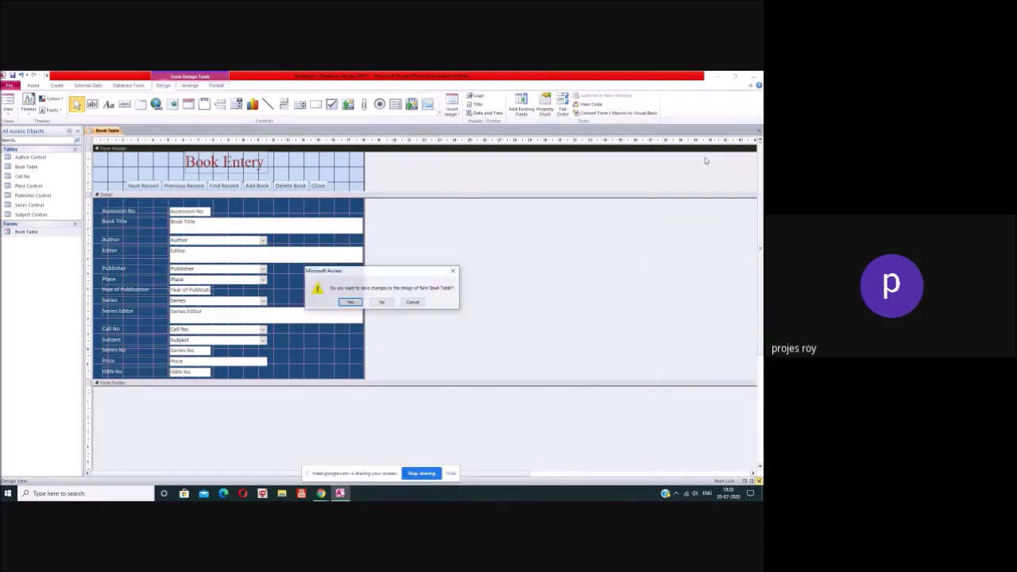
pyautogui.click(382, 303)
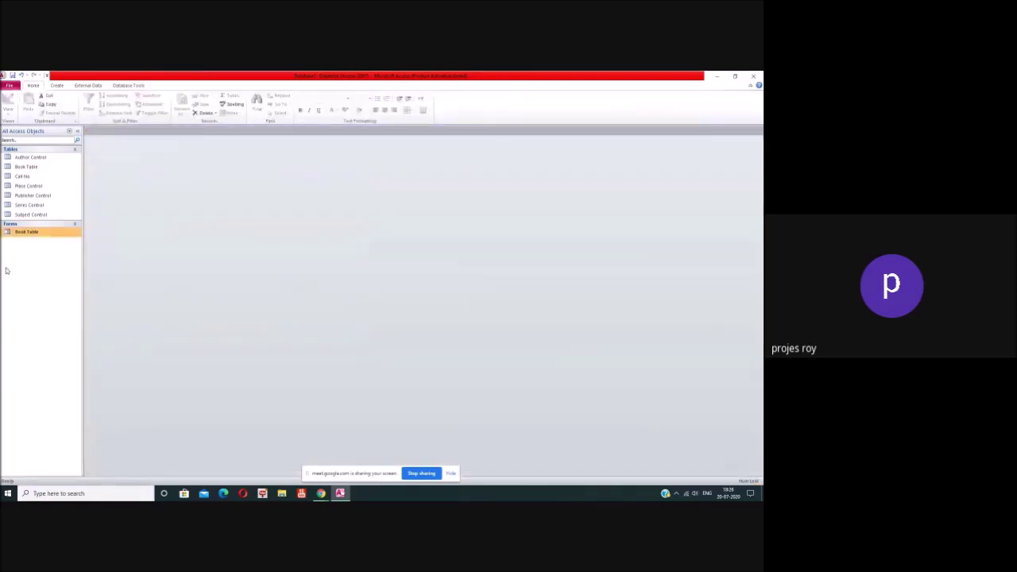
# Step: Open the Book Table form in Form View to test it, then close it
pyautogui.doubleClick(21, 232)
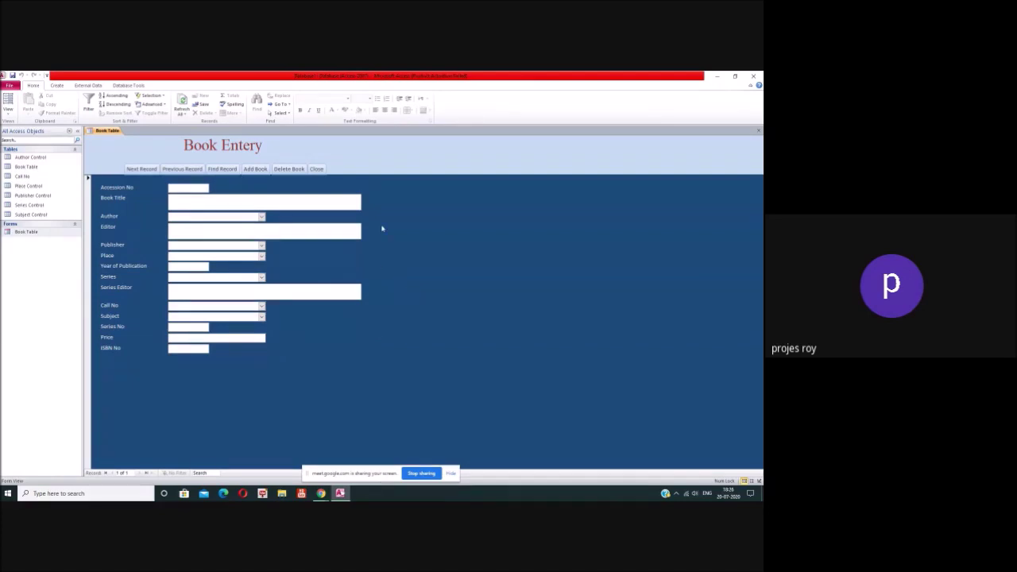
pyautogui.click(319, 171)
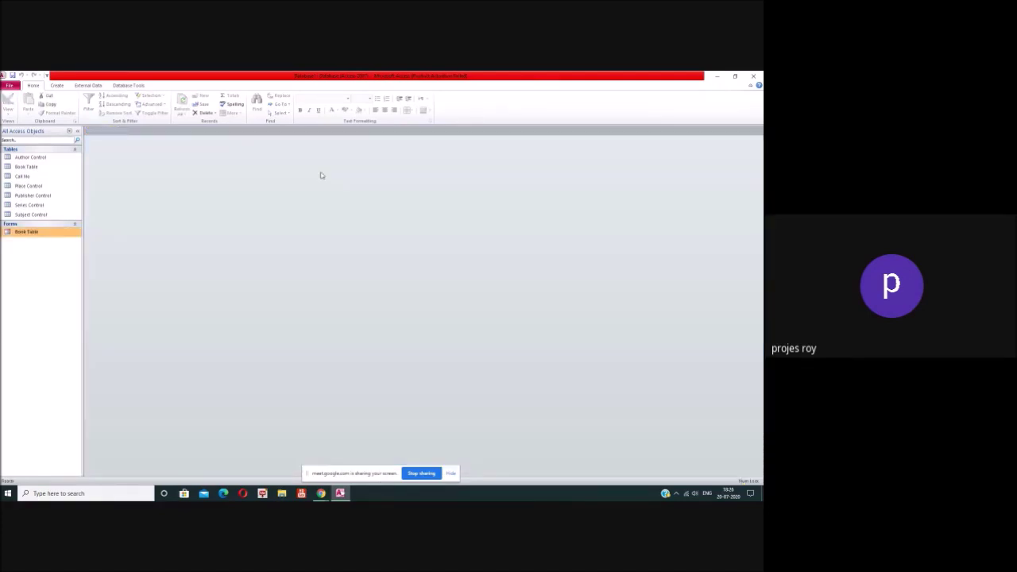
pyautogui.doubleClick(33, 233)
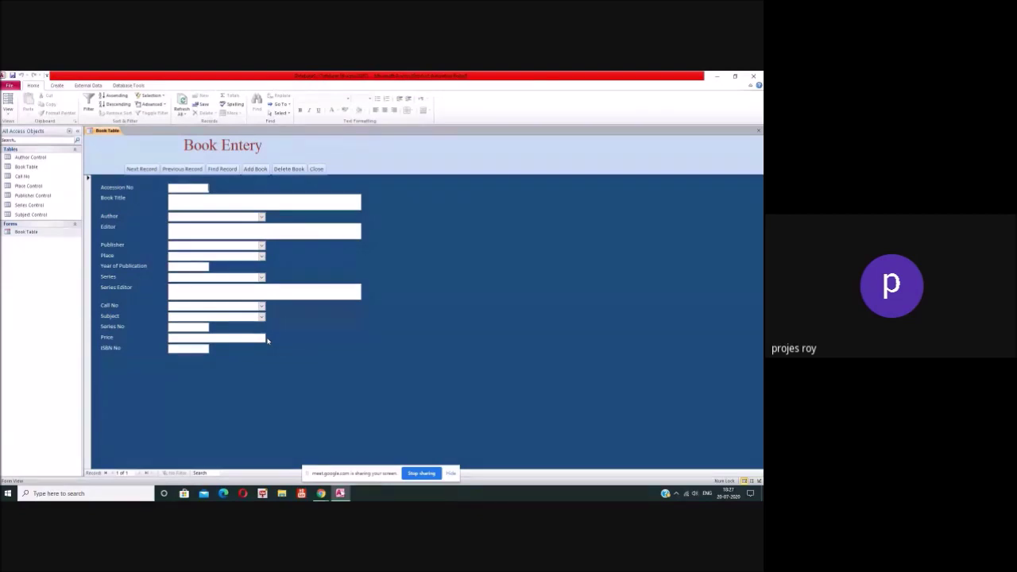
pyautogui.click(759, 131)
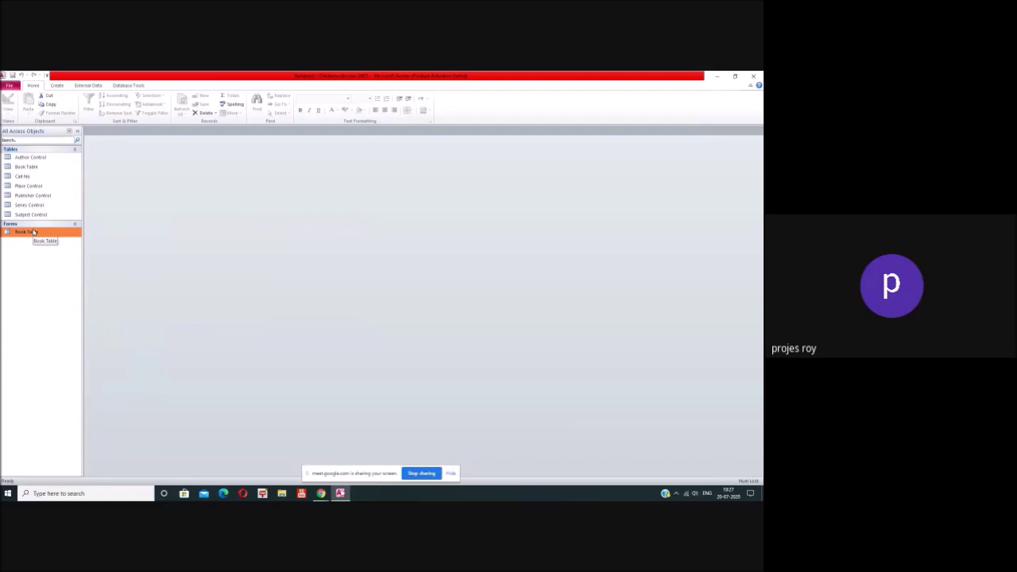
# Step: Open the Author Control table and widen its Author Name column
pyautogui.doubleClick(31, 158)
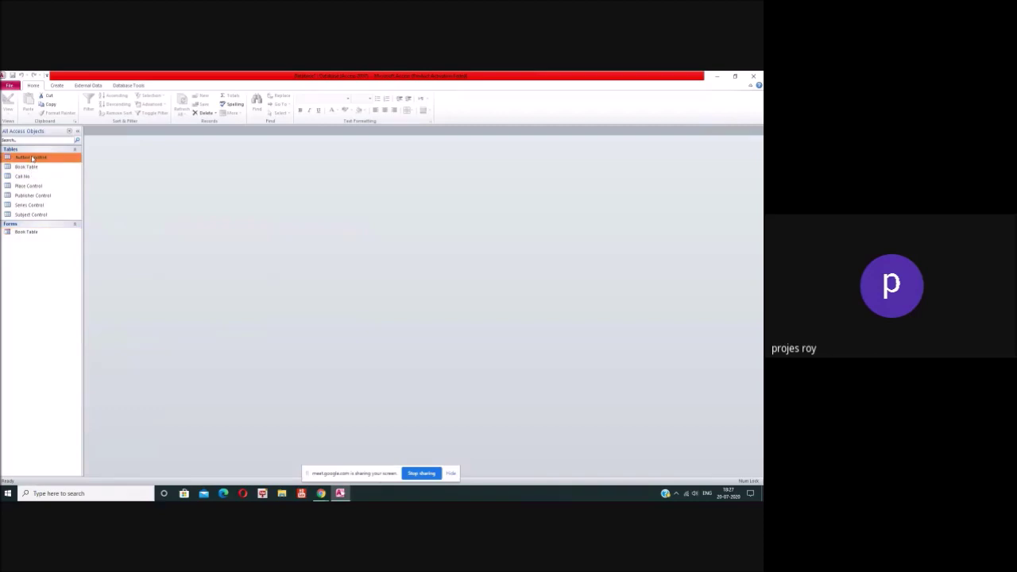
pyautogui.click(144, 147)
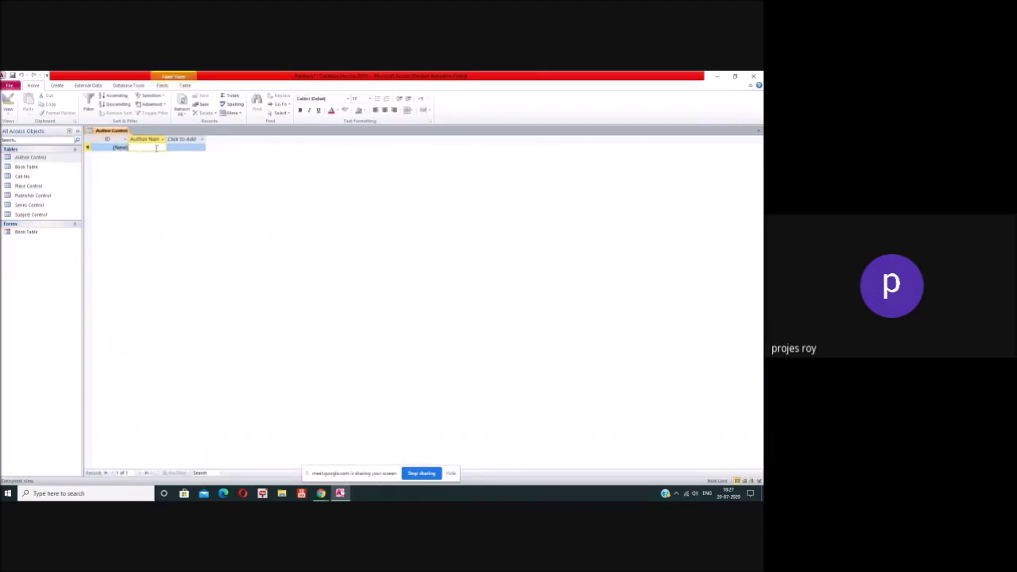
pyautogui.moveTo(166, 139); pyautogui.dragTo(220, 140)
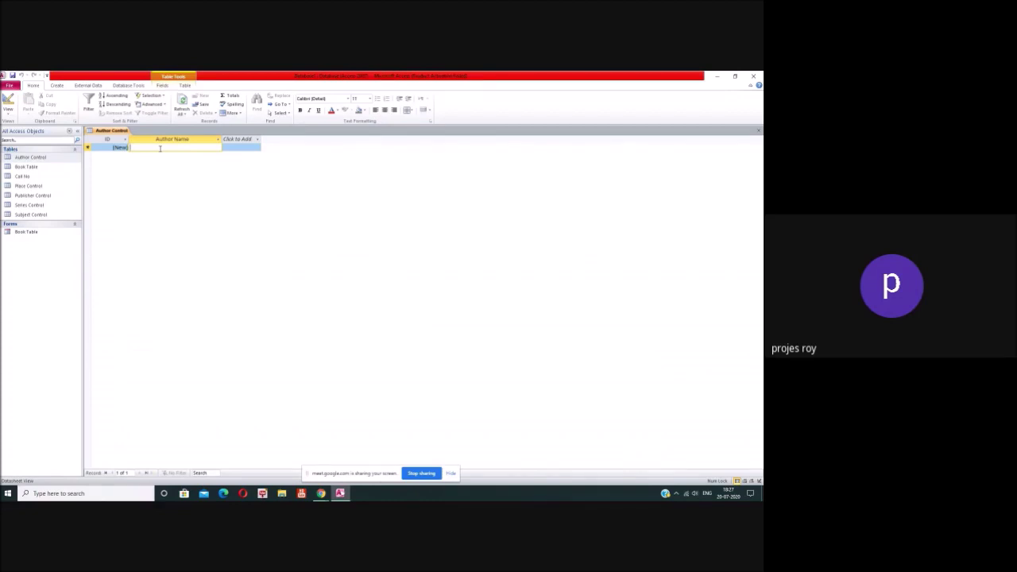
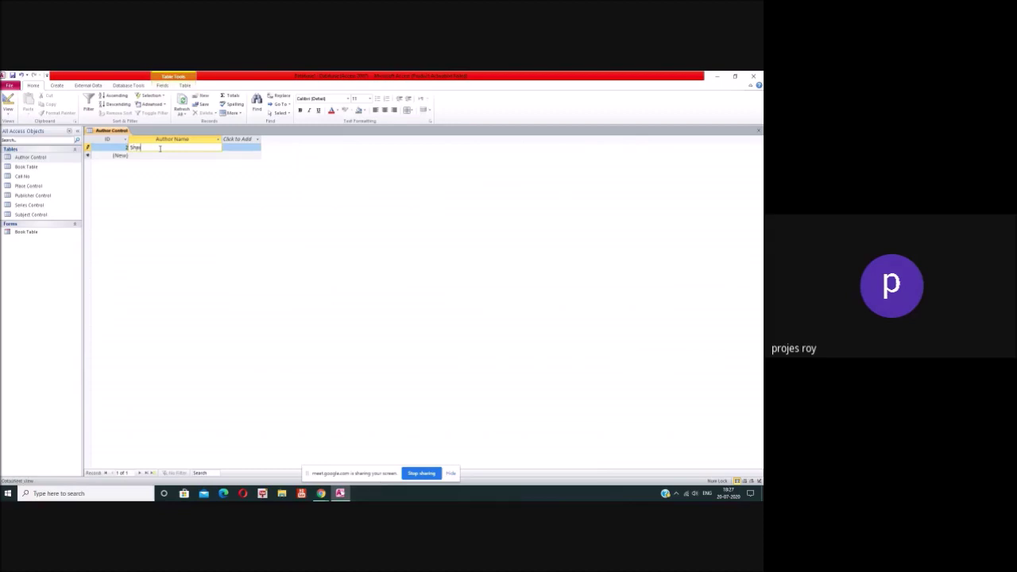
# Step: Enter the first three author names as records with IDs 2 to 4
pyautogui.click(162, 154)
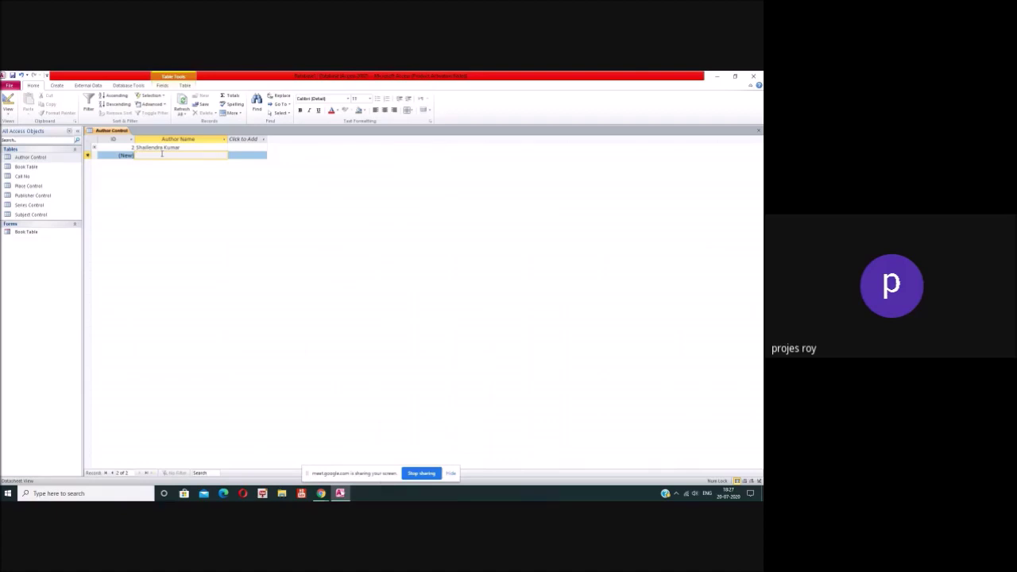
pyautogui.press('Return')
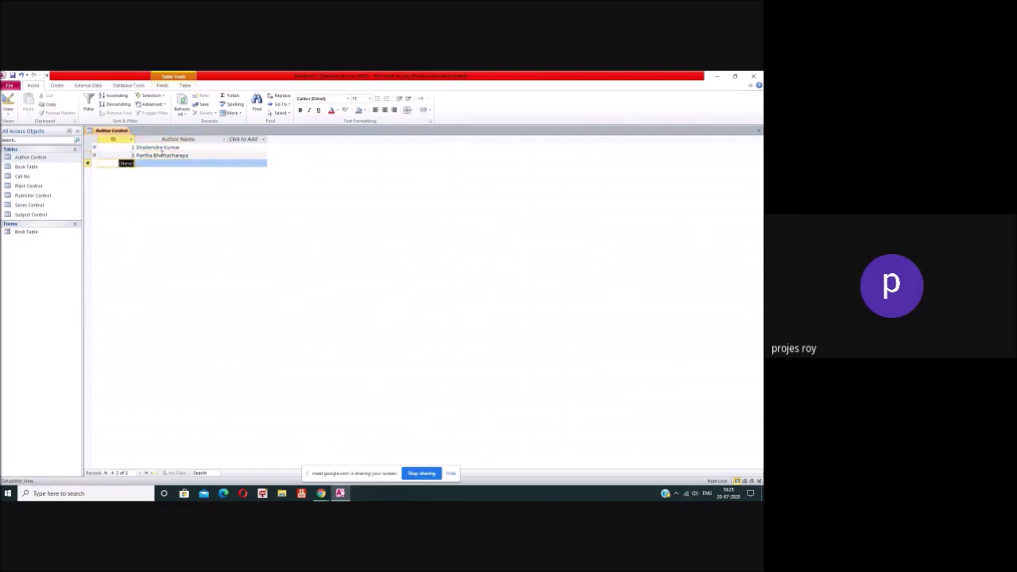
pyautogui.press('Return')
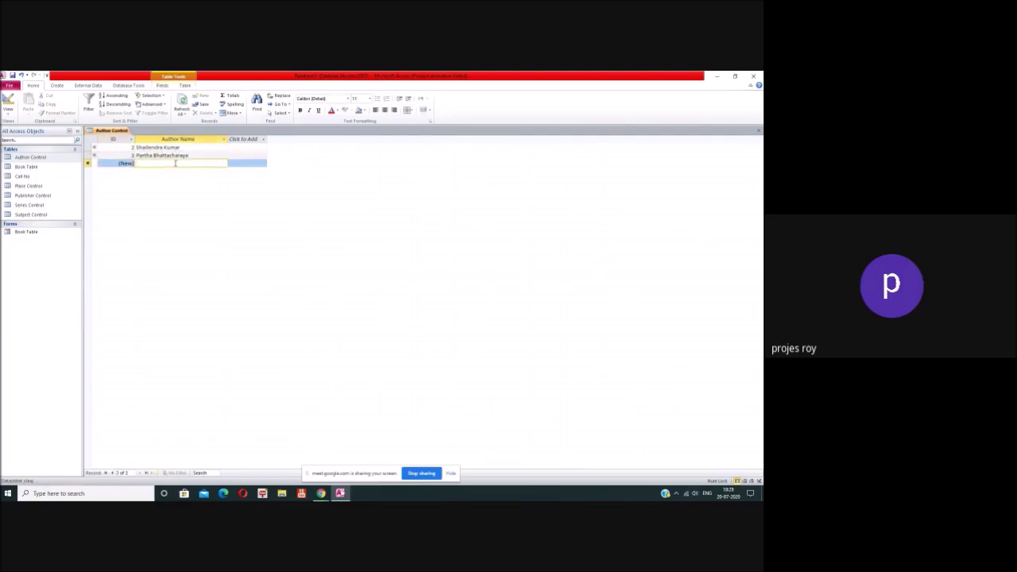
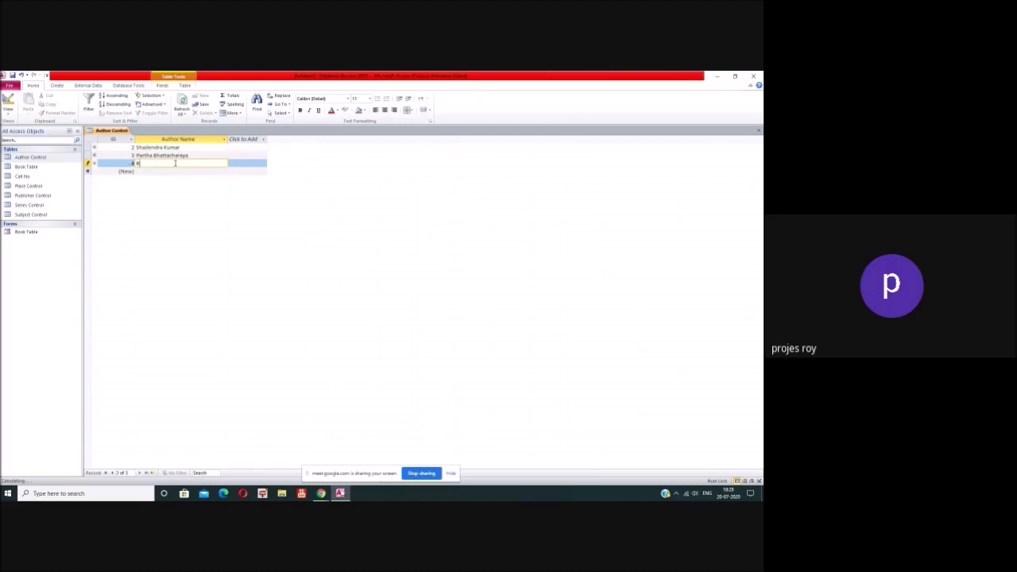
pyautogui.press('Return')
# Step: Add the next three author names as records with IDs 5 to 7
pyautogui.click(171, 170)
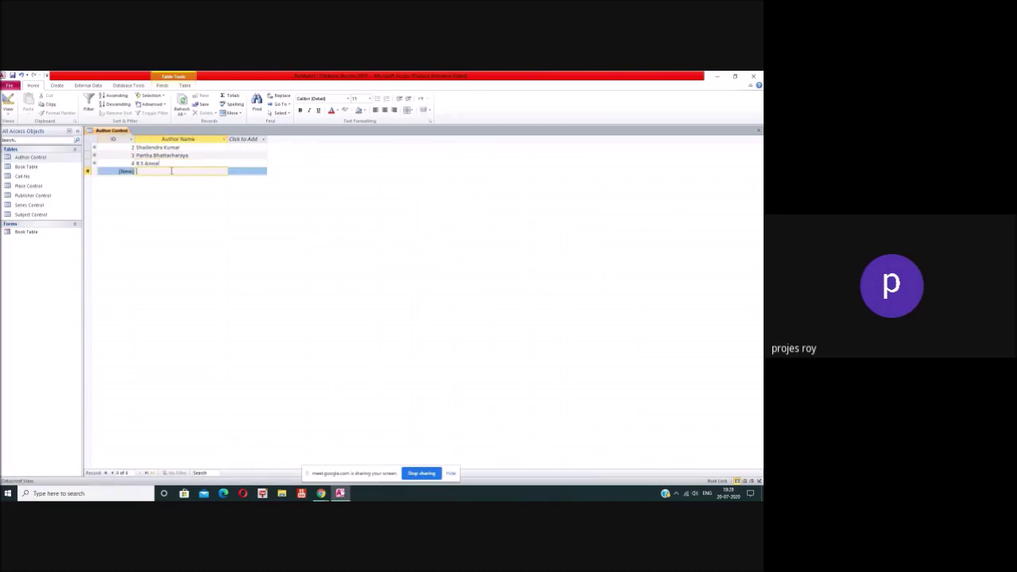
pyautogui.press('Return')
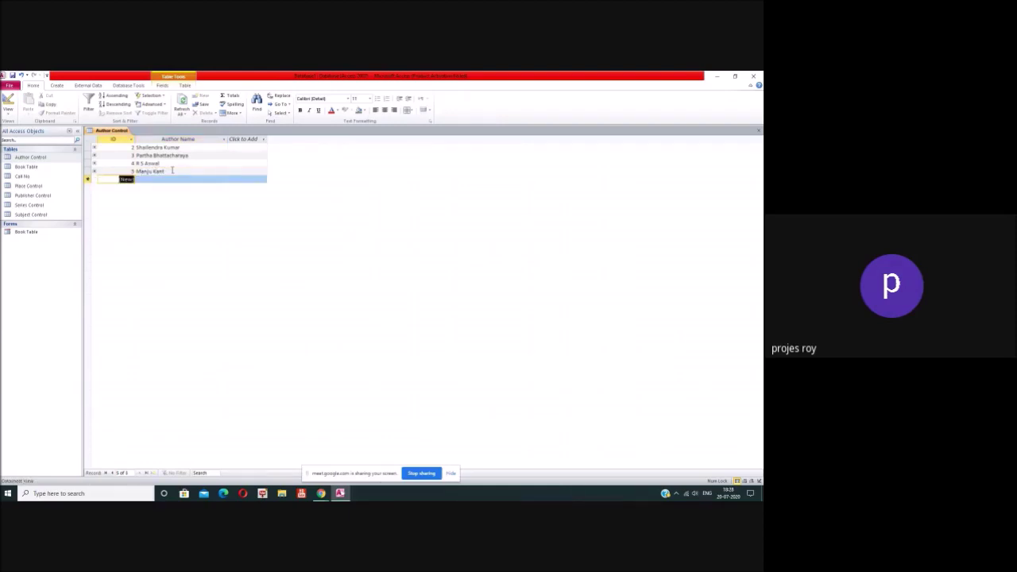
pyautogui.press('Tab')
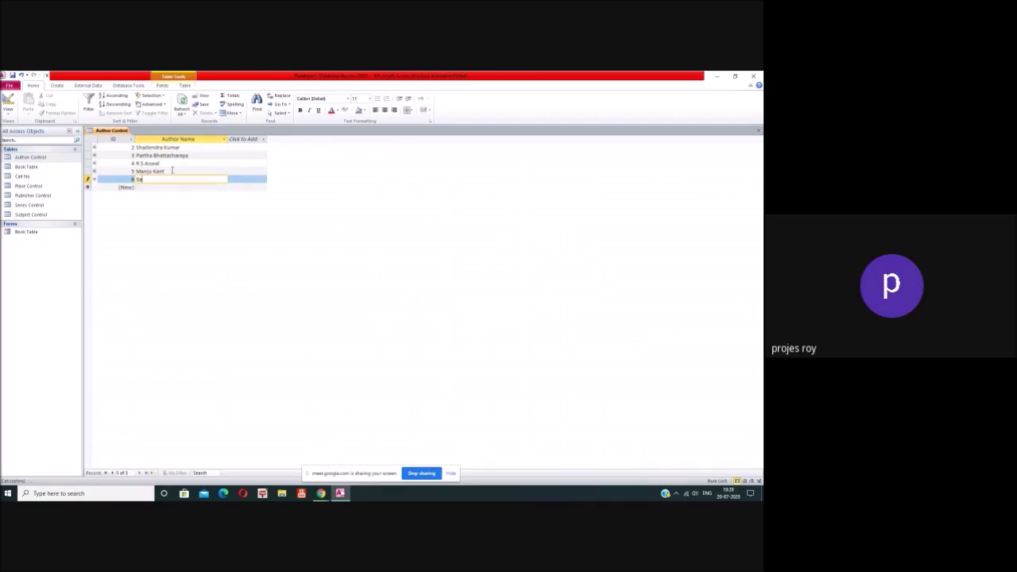
pyautogui.press('Return')
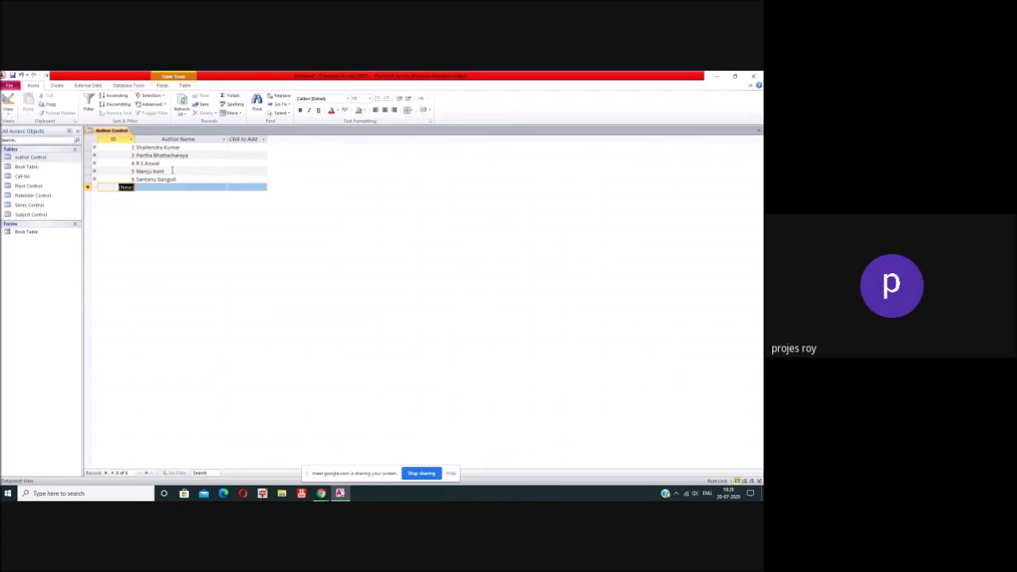
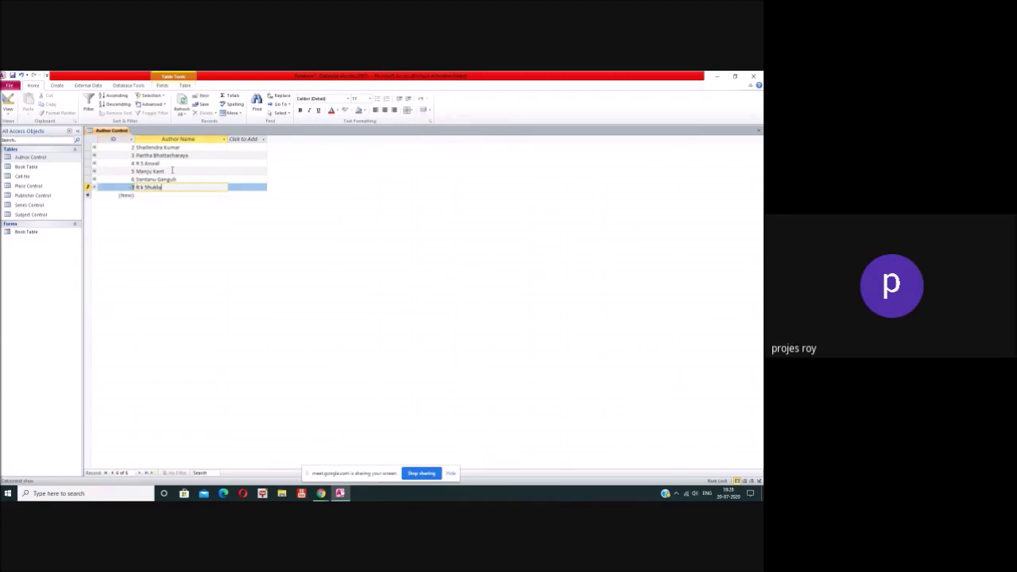
pyautogui.press('Return')
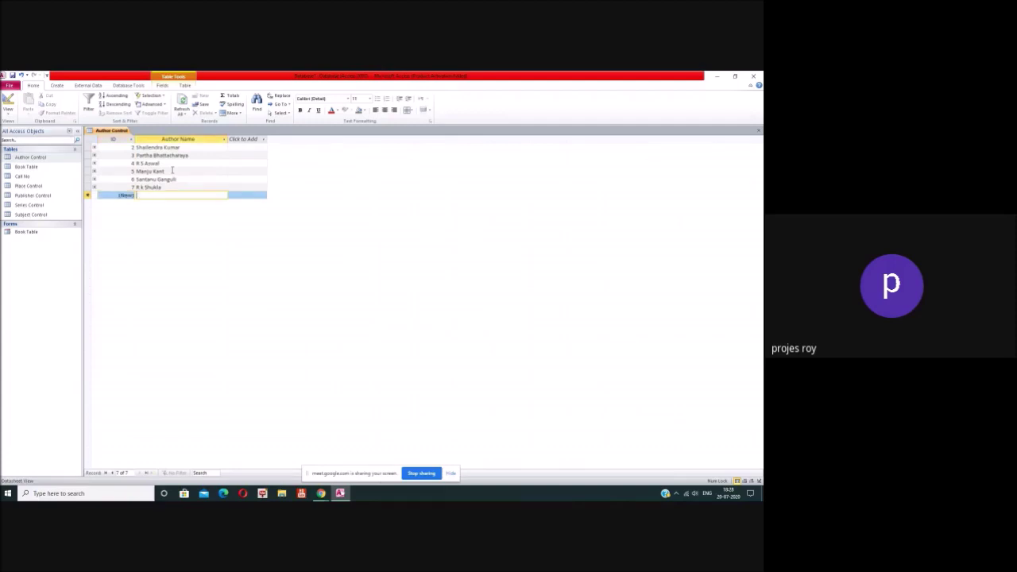
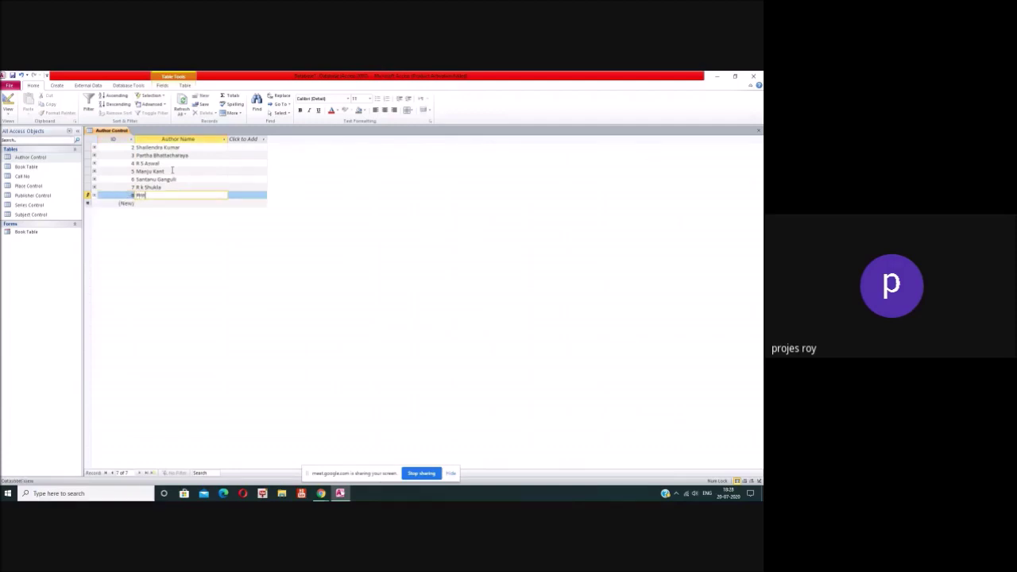
# Step: Add the remaining author names as records up to ID 10
pyautogui.press('Return')
pyautogui.press('Return')
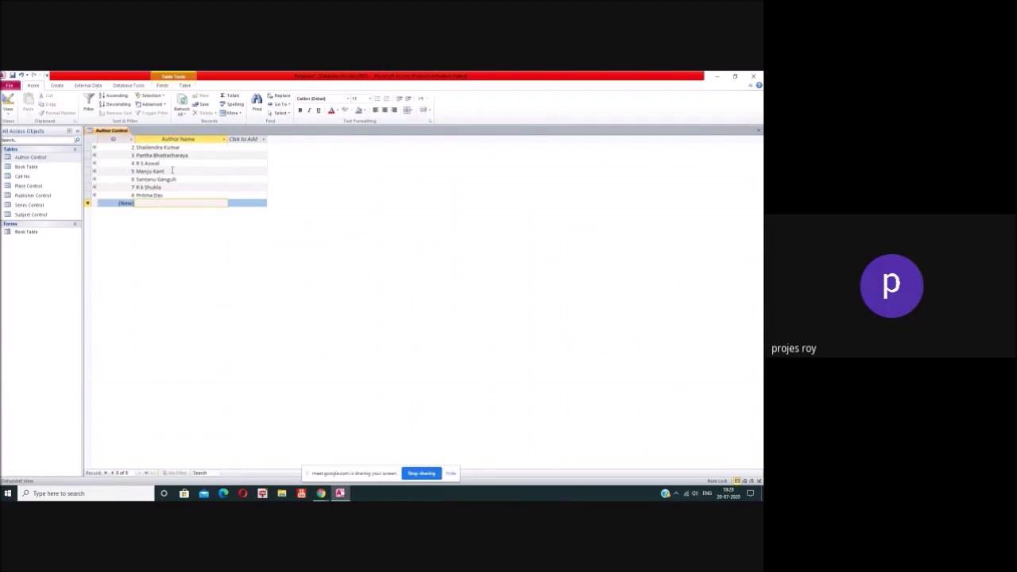
pyautogui.press('Return')
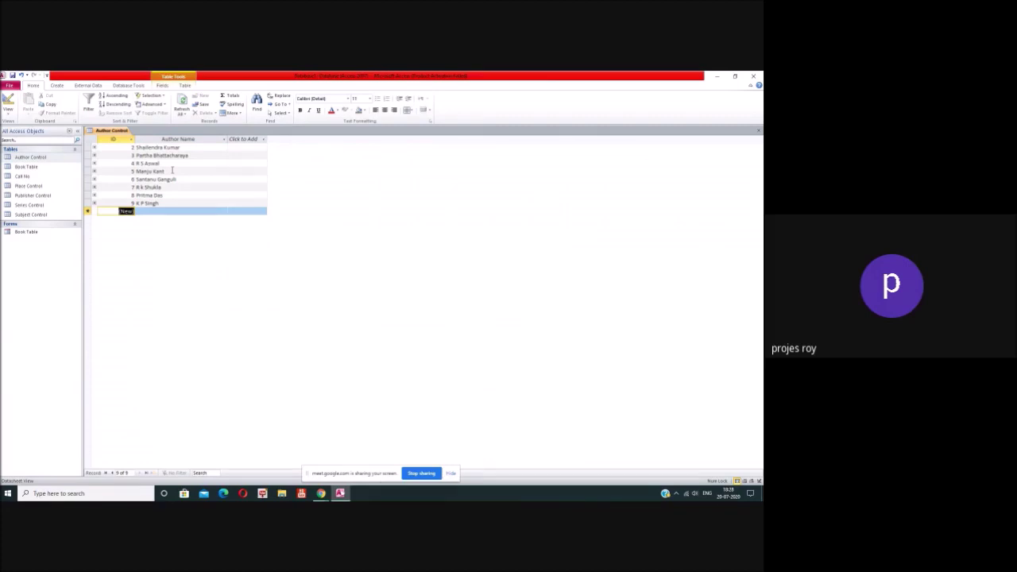
pyautogui.press('Return')
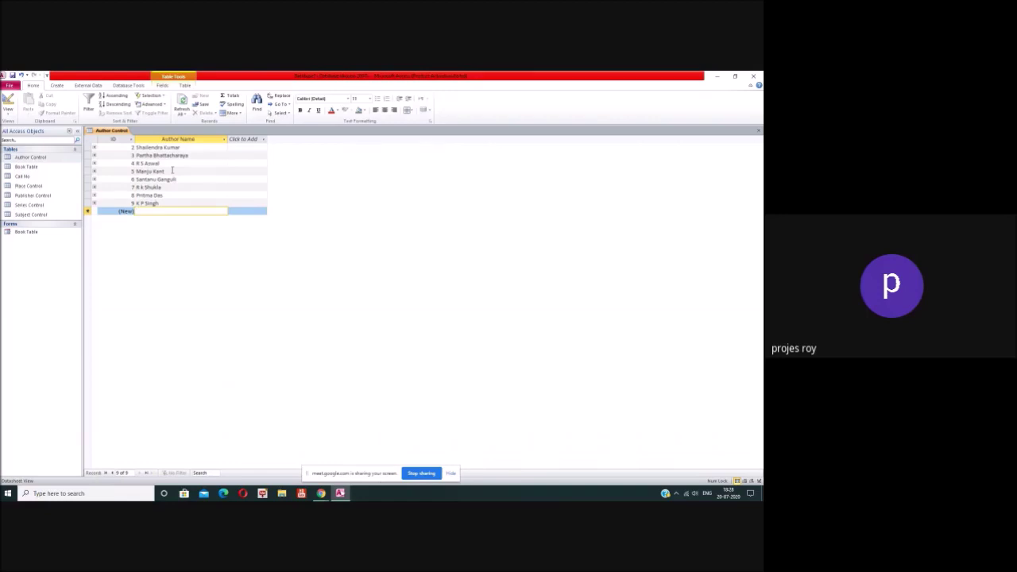
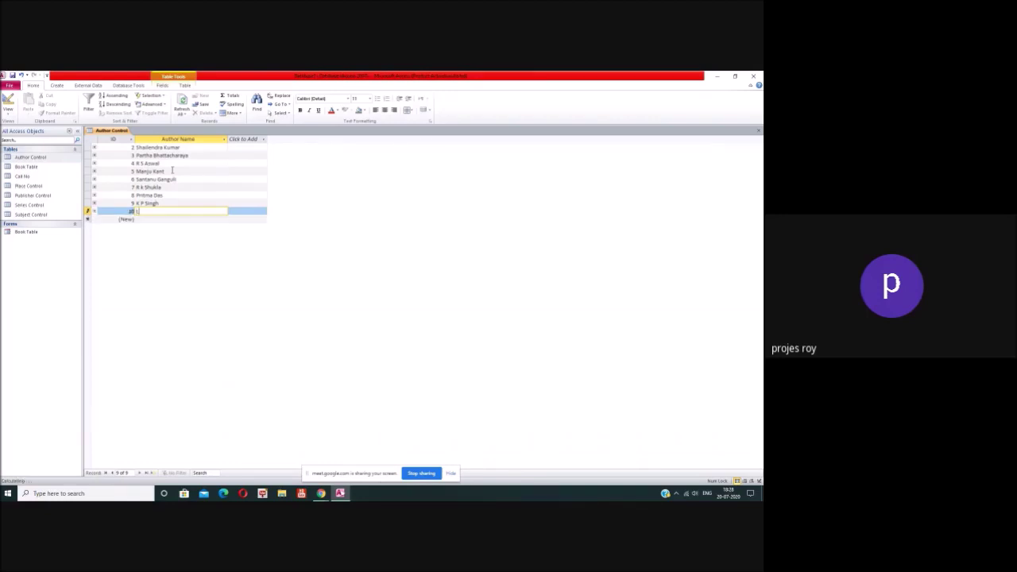
pyautogui.press('Return')
pyautogui.press('Return')
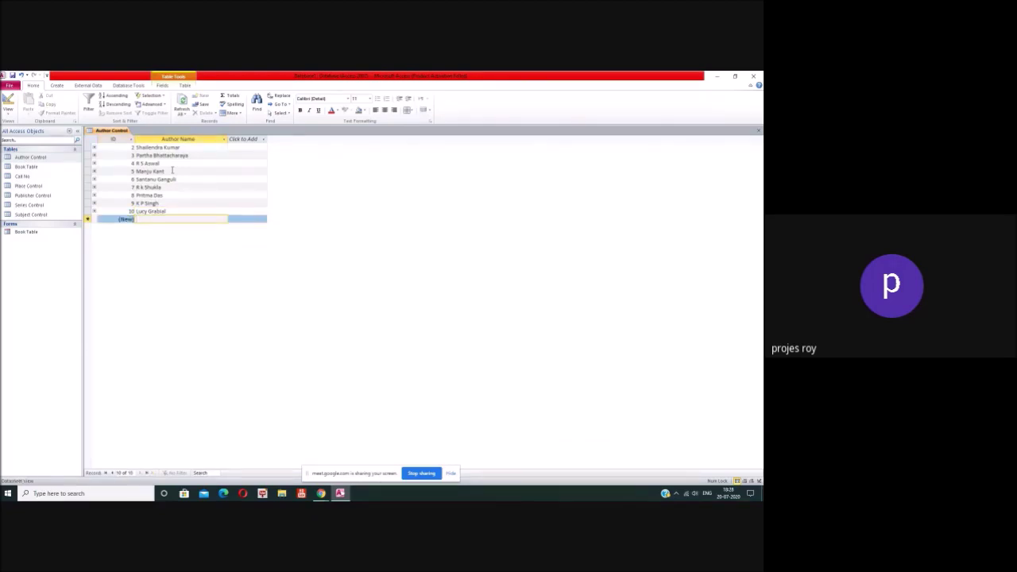
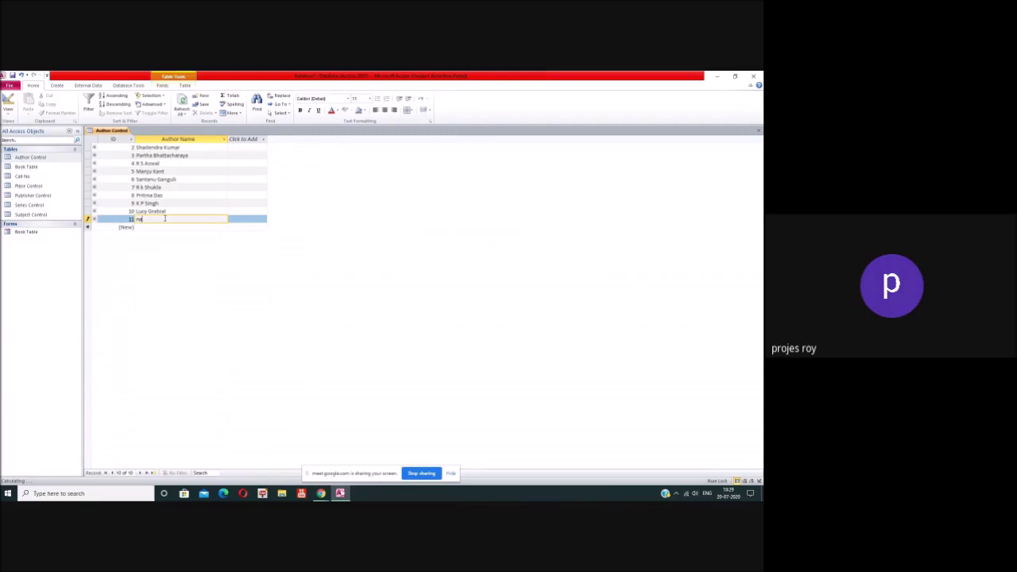
# Step: Enter author records 11–13 in Author Control, fixing the first name's capitalisation
pyautogui.click(137, 219)
pyautogui.hotkey('shift', 'Right')
pyautogui.write('N')
pyautogui.press('Return')
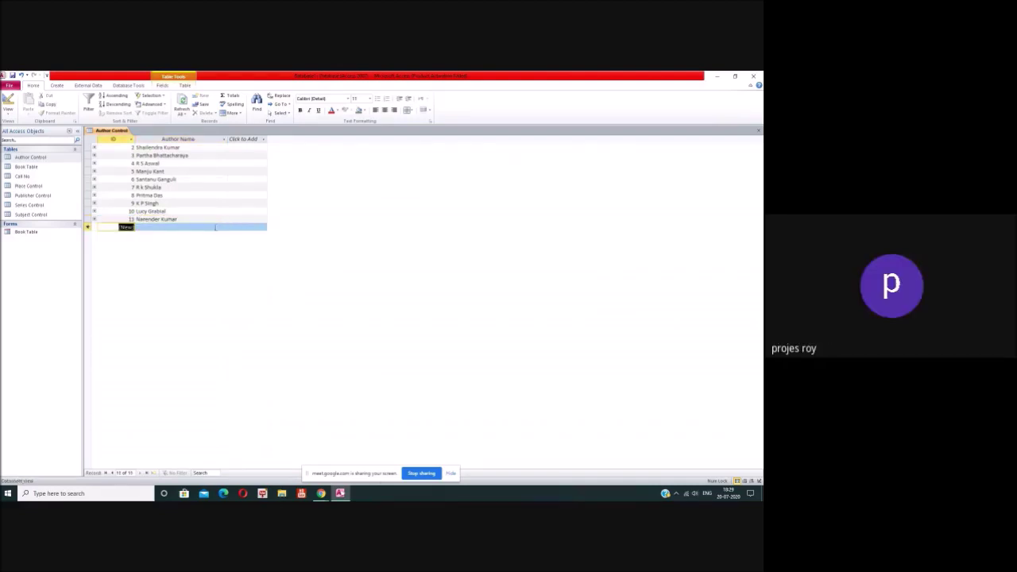
pyautogui.click(216, 227)
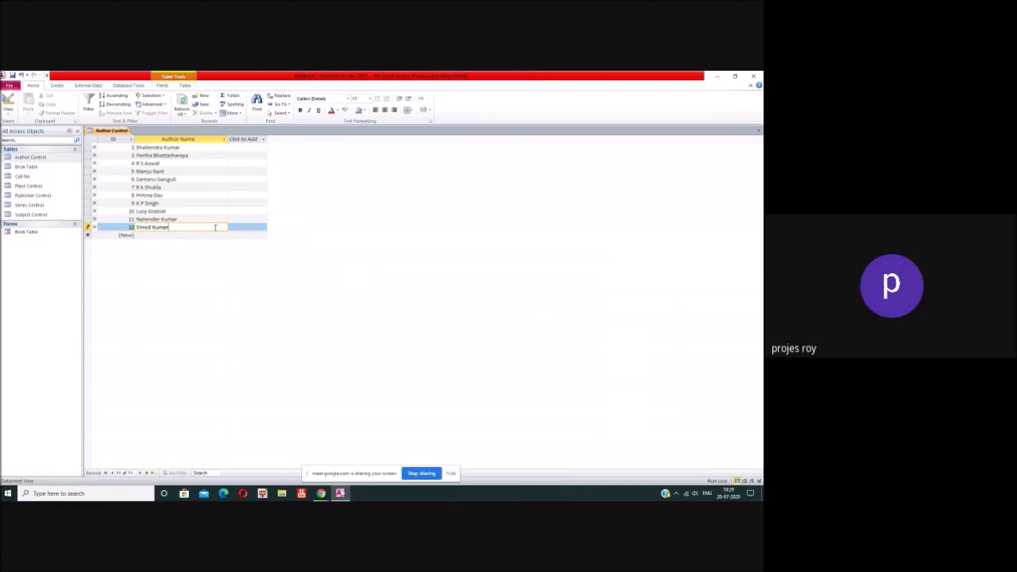
pyautogui.press('Return')
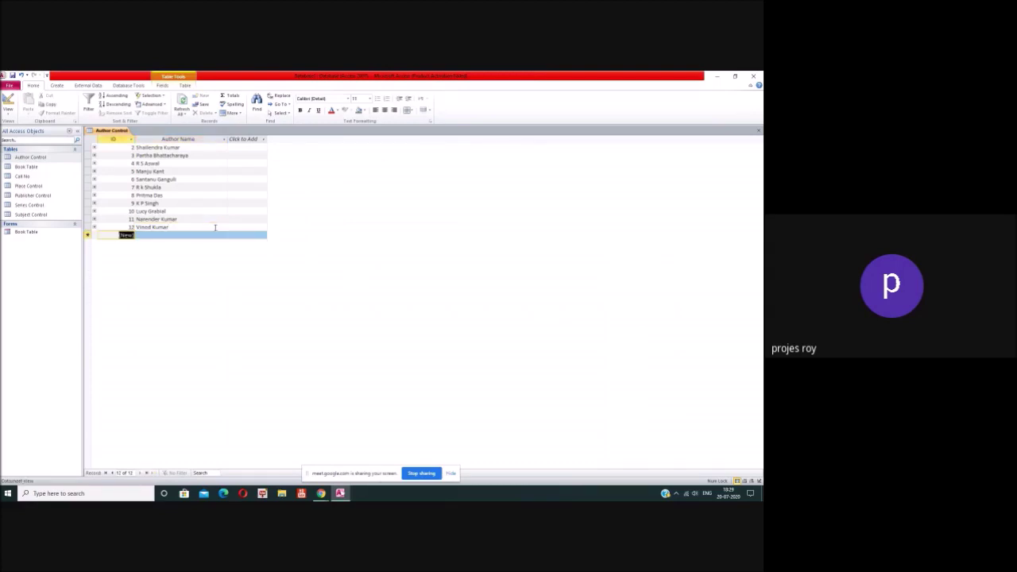
pyautogui.click(159, 235)
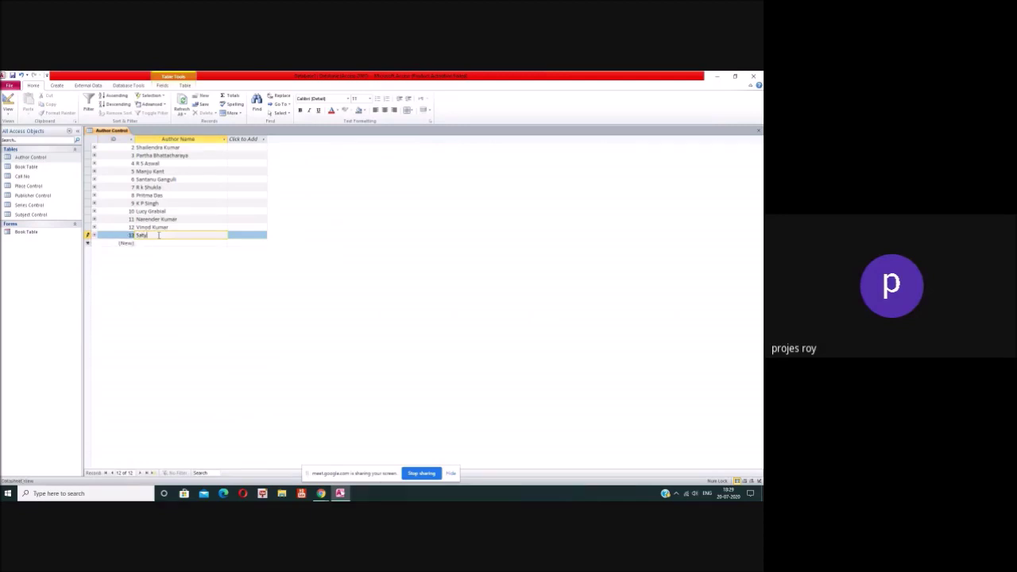
pyautogui.press('Return')
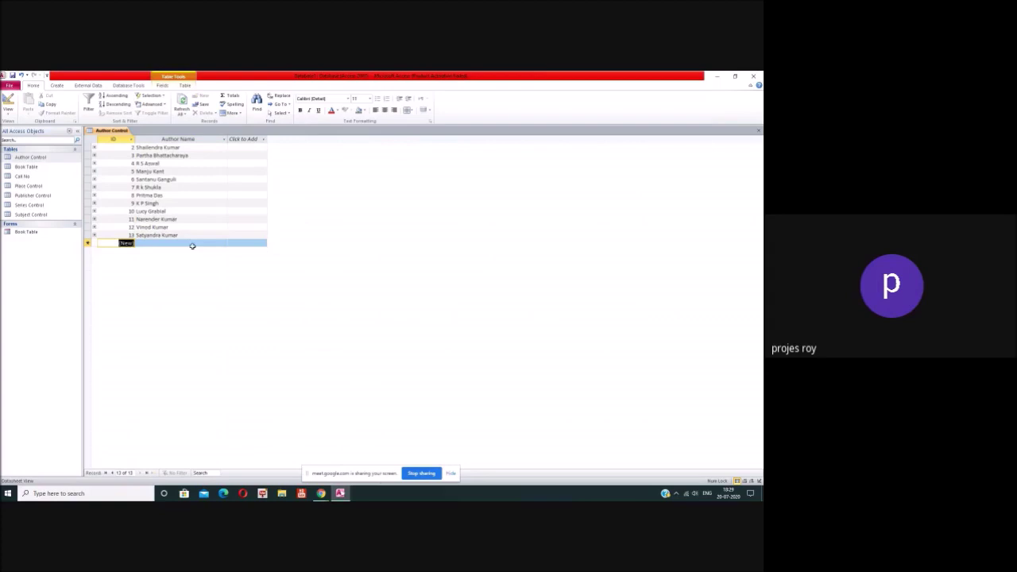
# Step: Enter author records 14–16, correcting capitalisation typos in the surnames and names
pyautogui.click(191, 243)
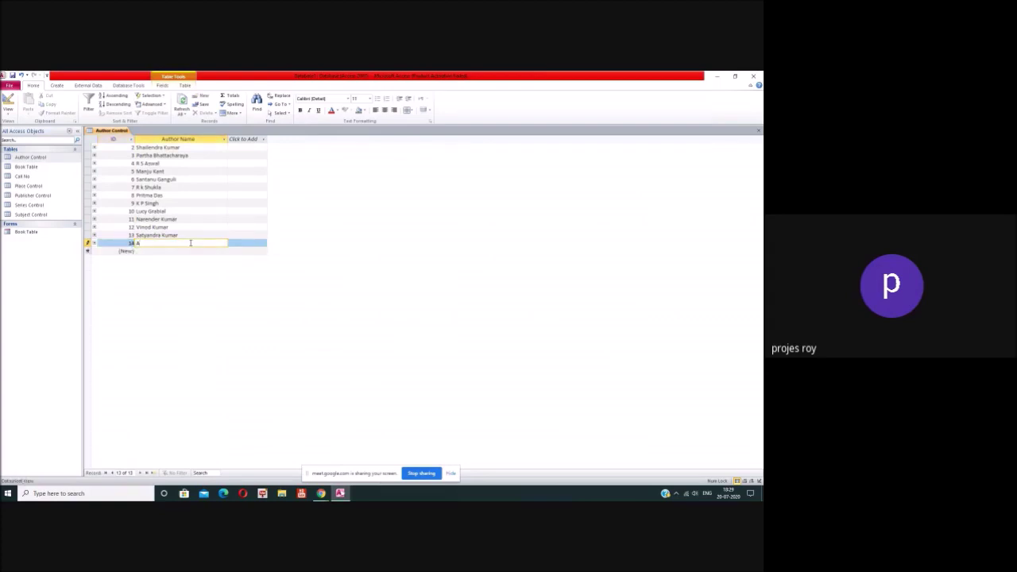
pyautogui.press('Return')
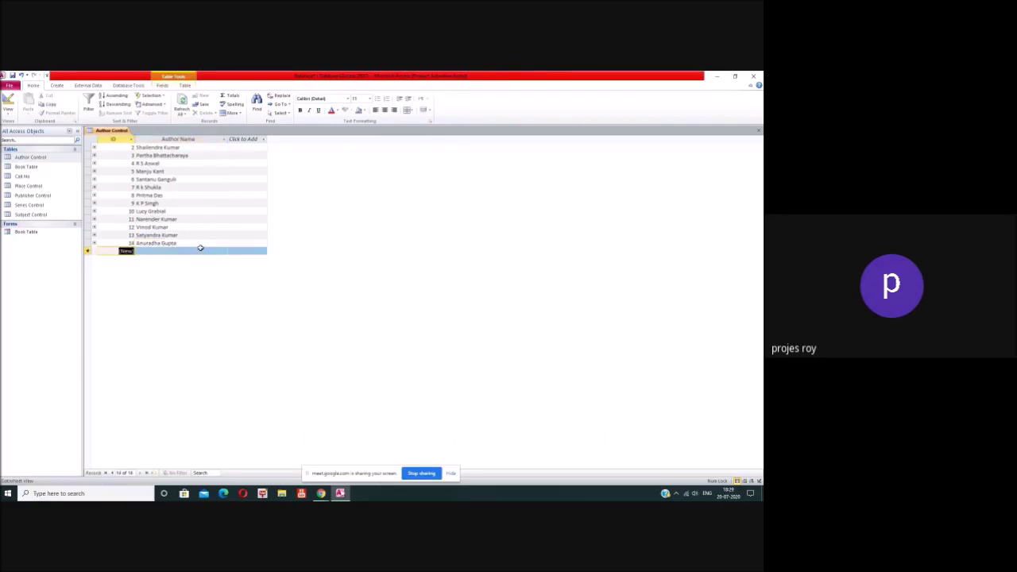
pyautogui.click(197, 251)
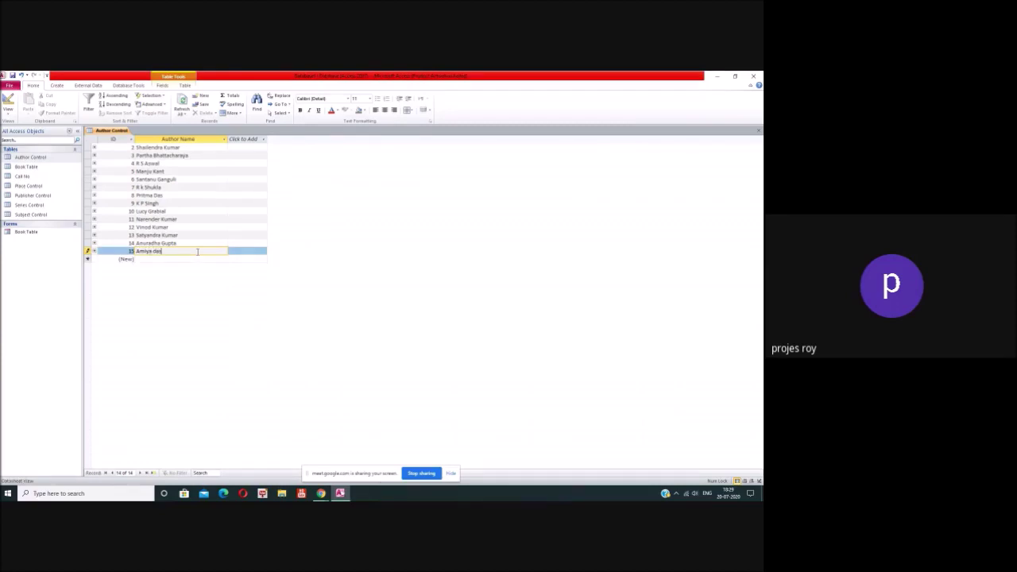
pyautogui.write('das')
pyautogui.press('BackSpace')
pyautogui.write('Das')
pyautogui.press('Tab')
pyautogui.click(190, 260)
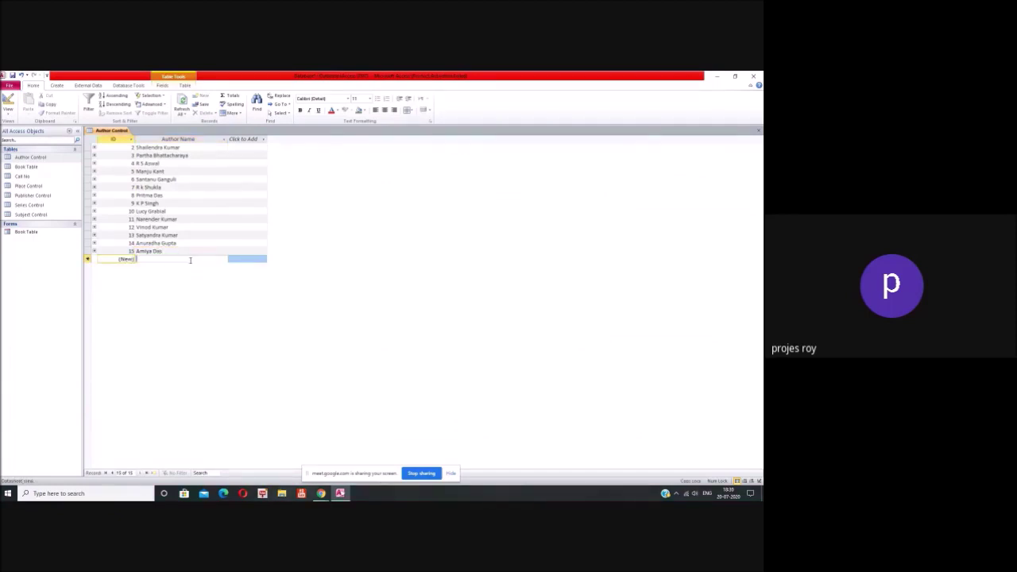
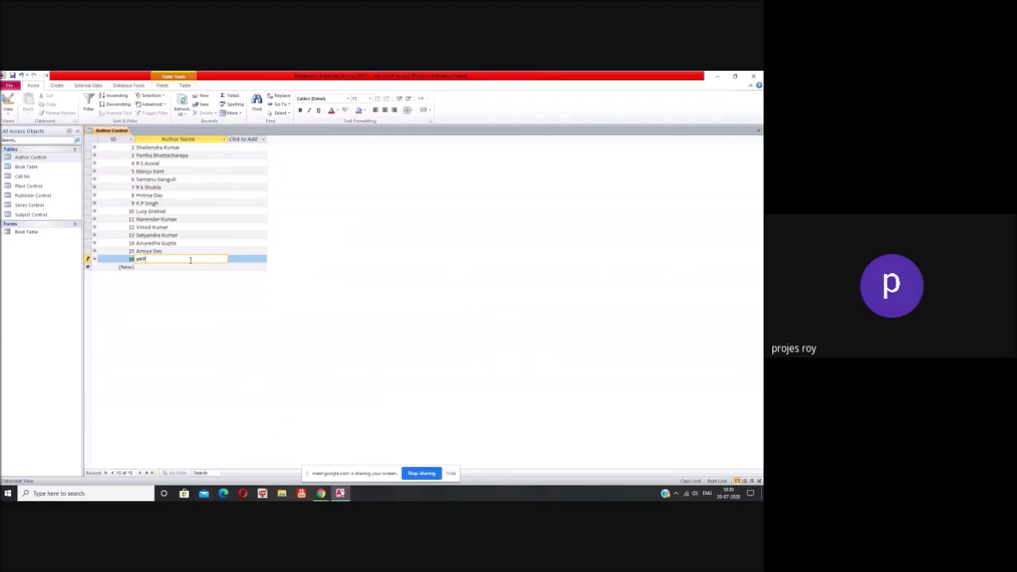
pyautogui.press('BackSpace')
pyautogui.press('BackSpace')
pyautogui.press('BackSpace')
pyautogui.press('BackSpace')
pyautogui.press('BackSpace')
pyautogui.press('BackSpace')
pyautogui.press('capslock')
pyautogui.press('Return')
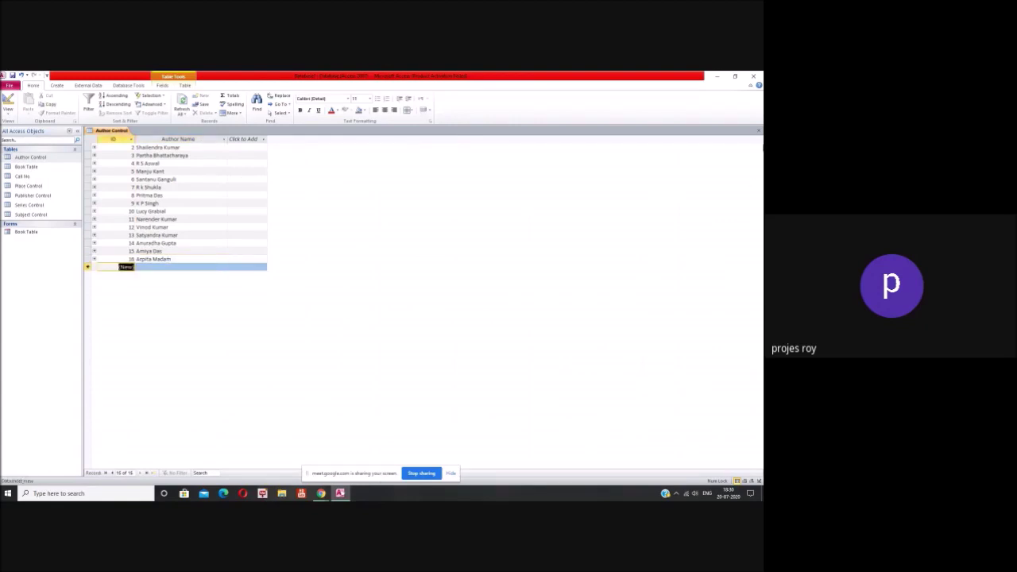
# Step: Close Author Control keeping its layout changes, and open the Call No table
pyautogui.click(758, 130)
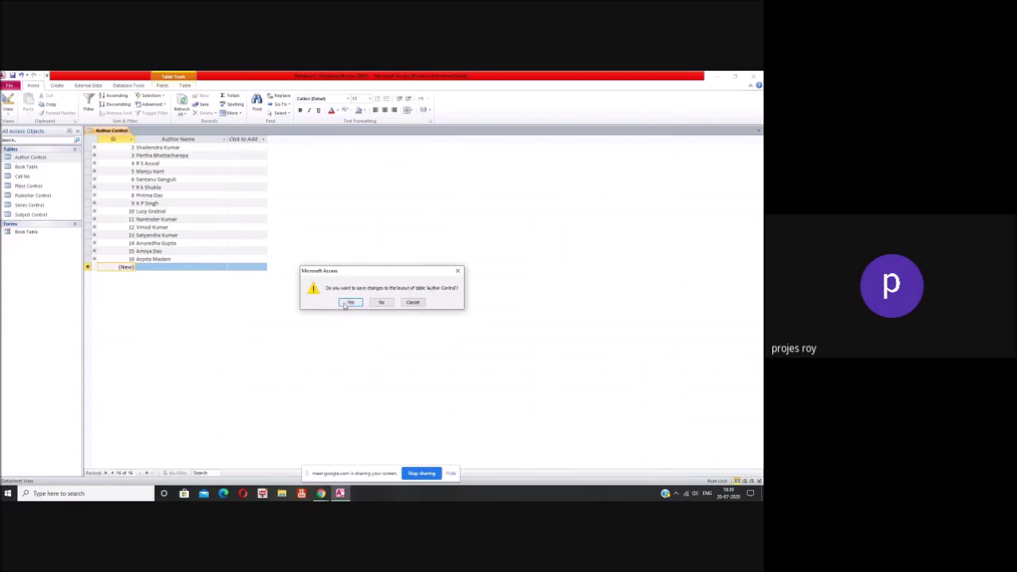
pyautogui.click(350, 302)
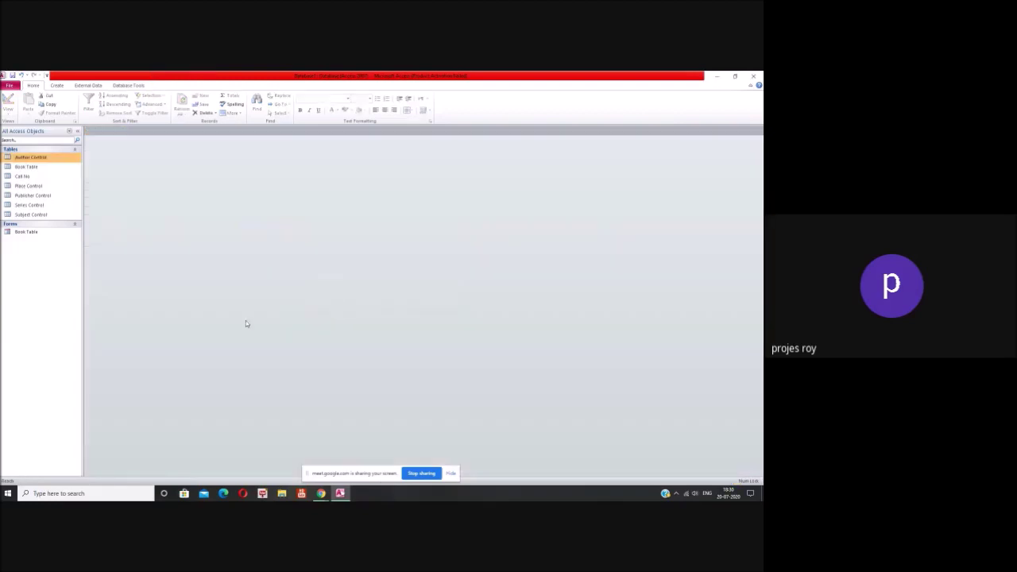
pyautogui.doubleClick(35, 178)
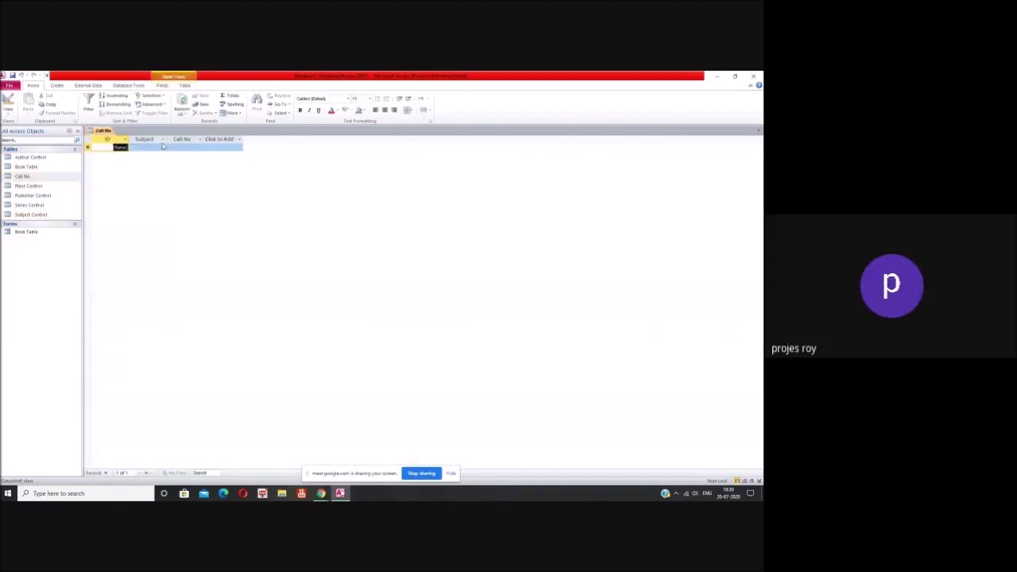
# Step: Widen the Subject column and add Library Sciences 020 and Science 500
pyautogui.moveTo(170, 139); pyautogui.dragTo(180, 139)
pyautogui.click(166, 147)
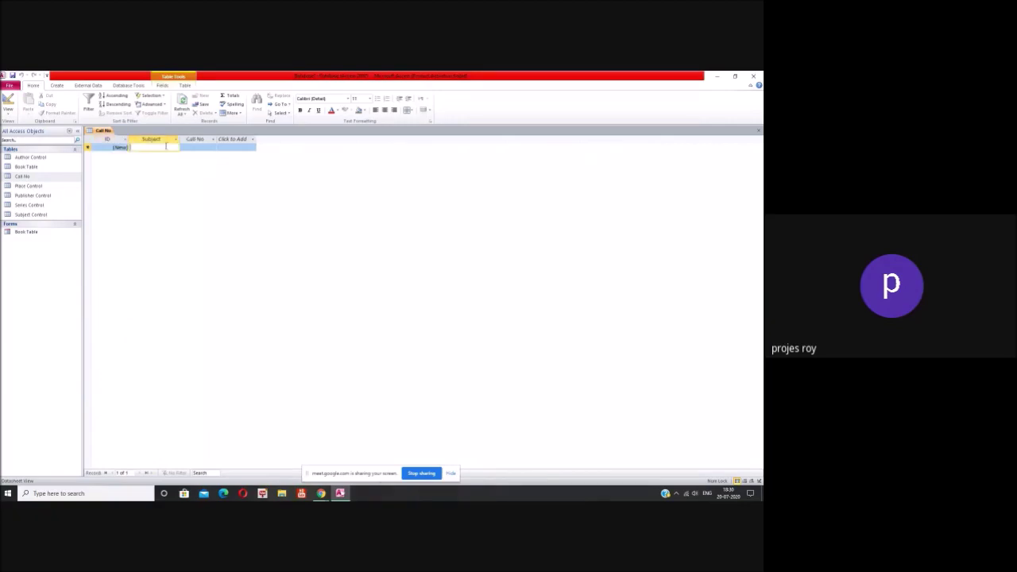
pyautogui.write('Library')
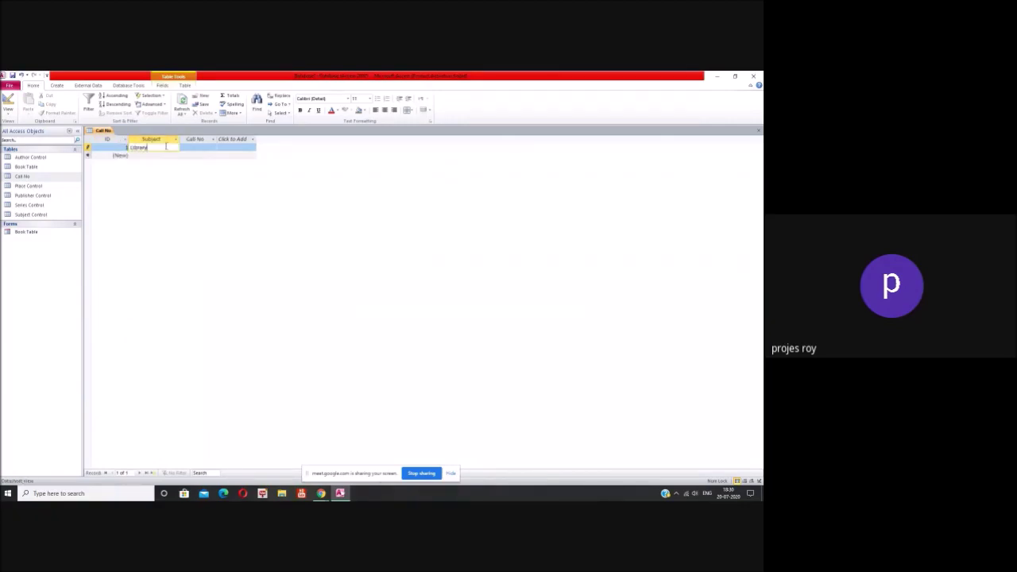
pyautogui.write(' Sciences')
pyautogui.press('Tab')
pyautogui.write('0')
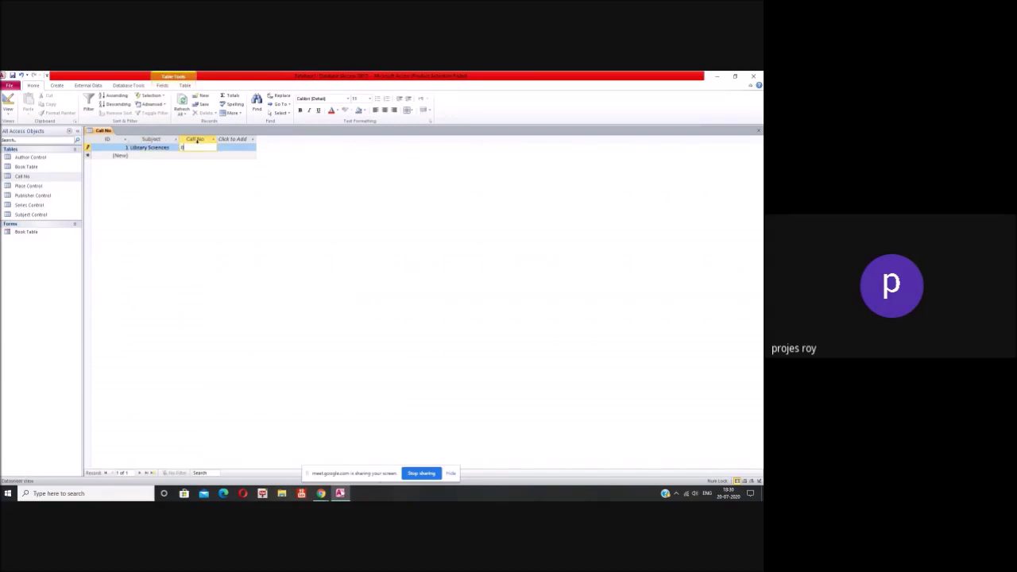
pyautogui.write('20')
pyautogui.press('Tab')
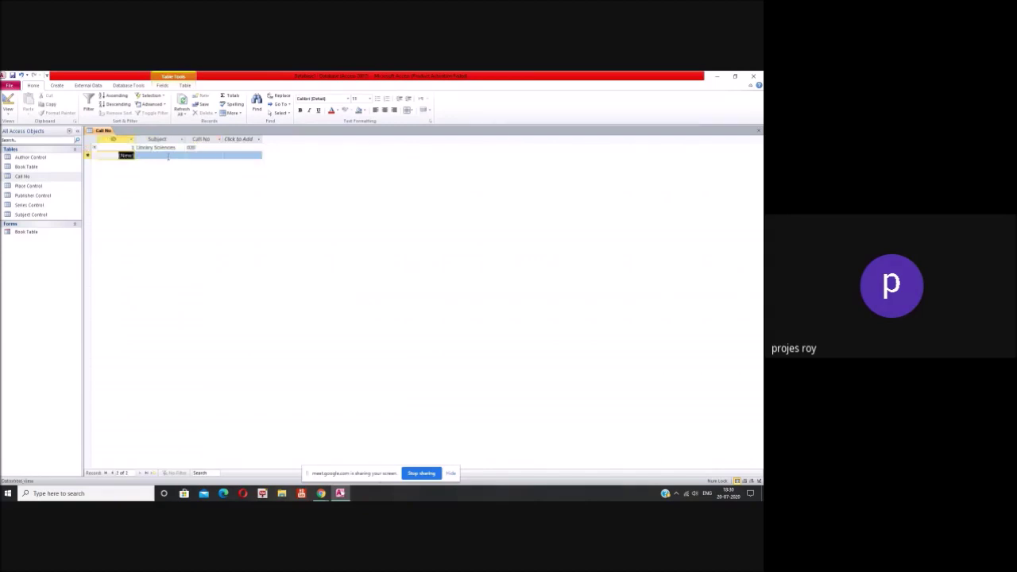
pyautogui.press('Tab')
pyautogui.write('S')
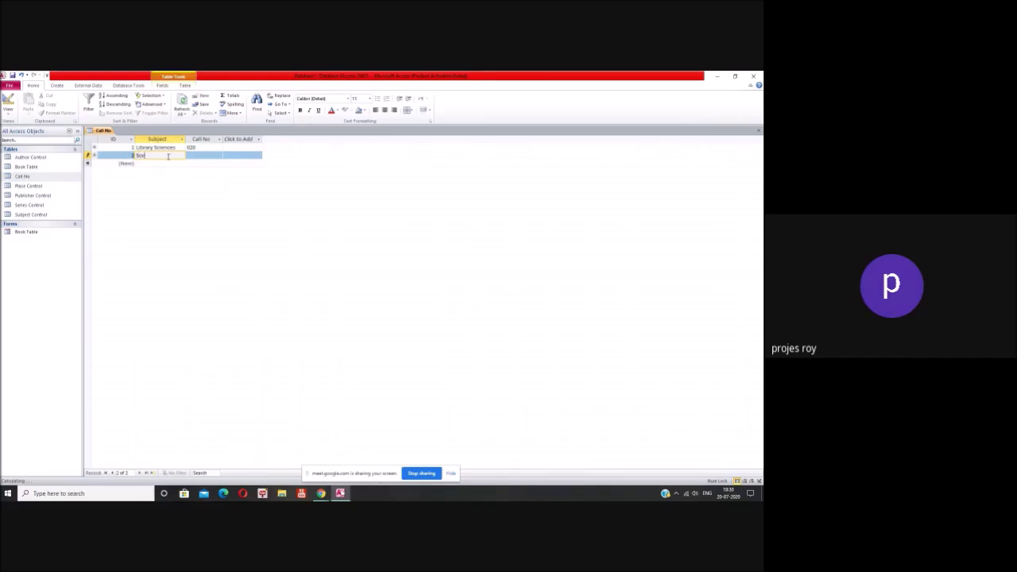
pyautogui.write('cience')
pyautogui.press('Tab')
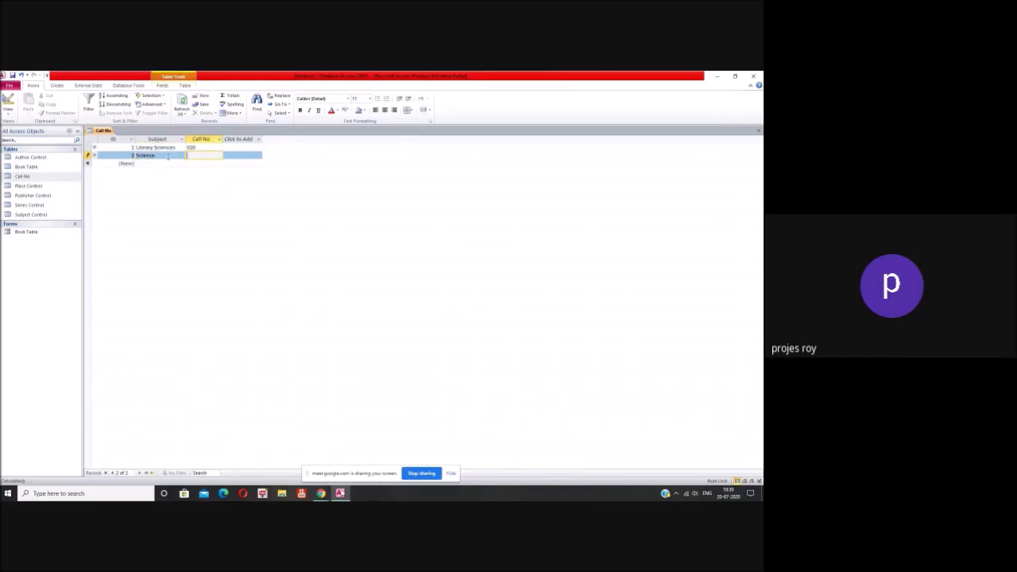
pyautogui.write('500')
pyautogui.press('Tab')
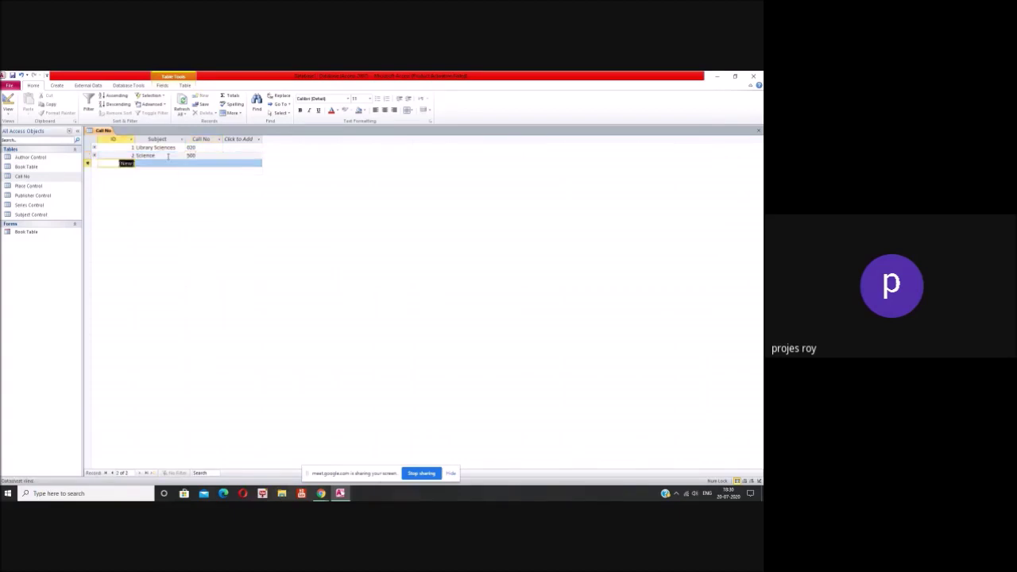
# Step: Add the subjects mathematics 510 and Statistics 519
pyautogui.press('Tab')
pyautogui.write('mathe')
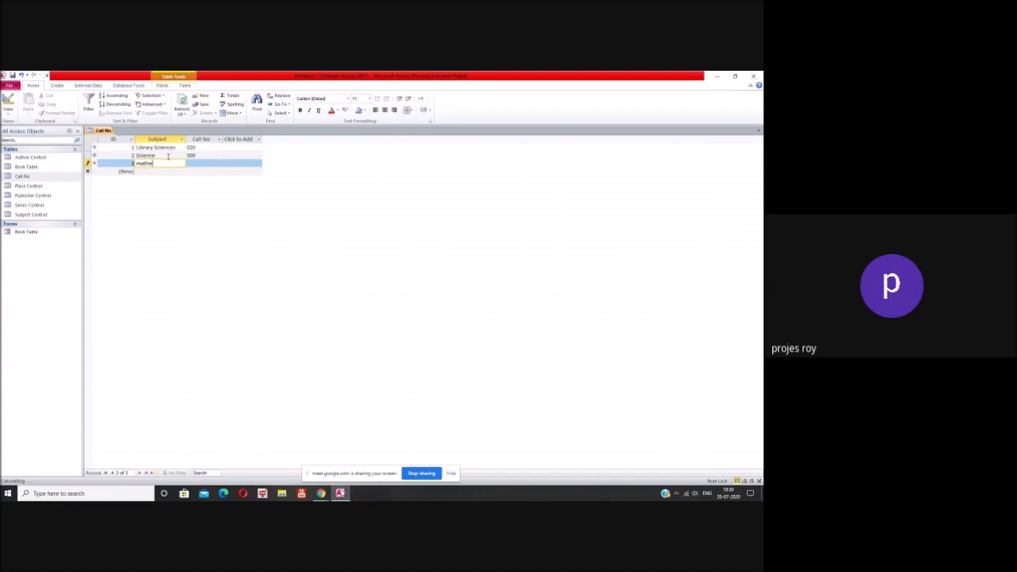
pyautogui.write('matics')
pyautogui.press('Tab')
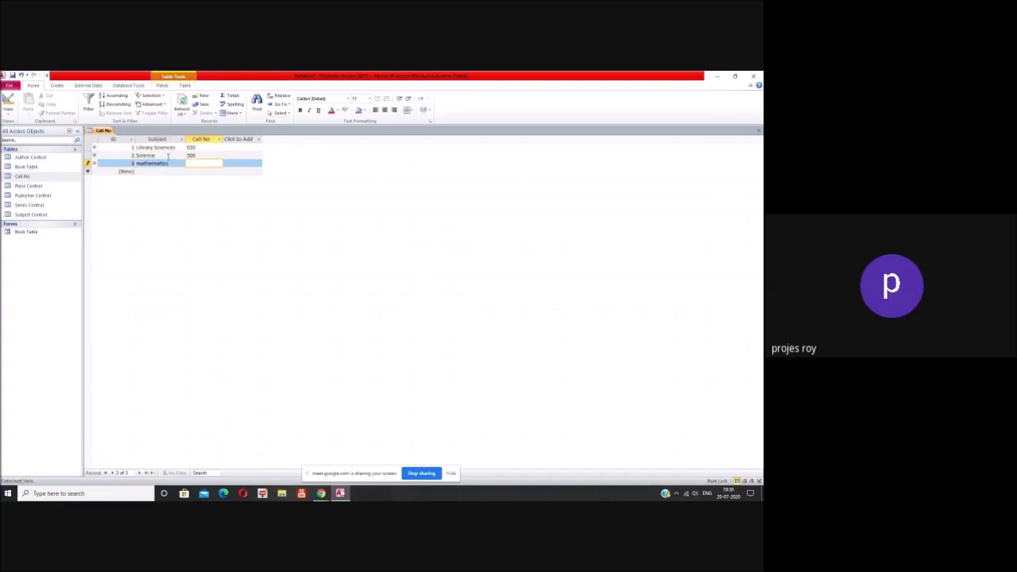
pyautogui.write('510')
pyautogui.press('Tab')
pyautogui.press('Tab')
pyautogui.write('Statisti')
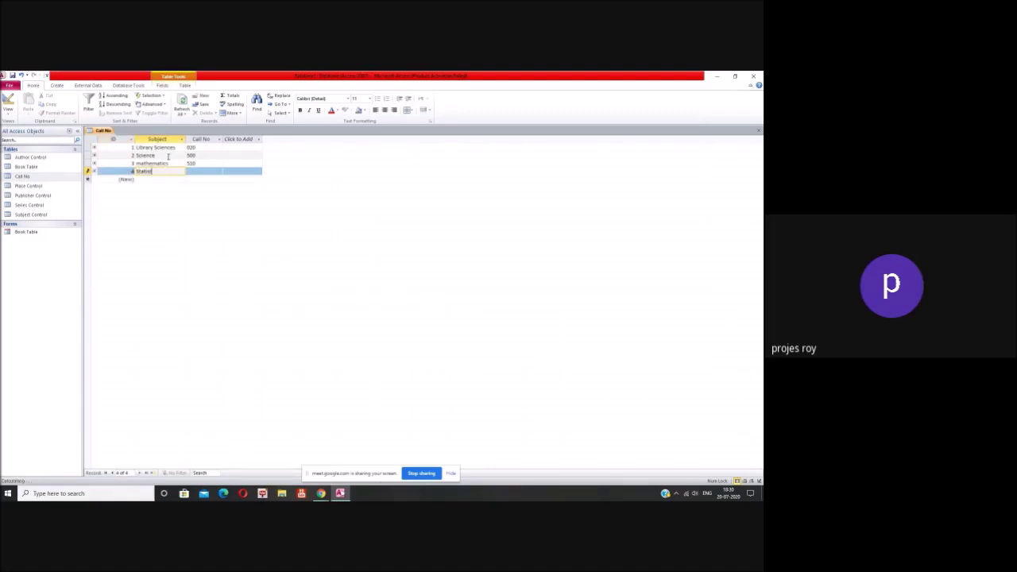
pyautogui.write('cs')
pyautogui.press('Tab')
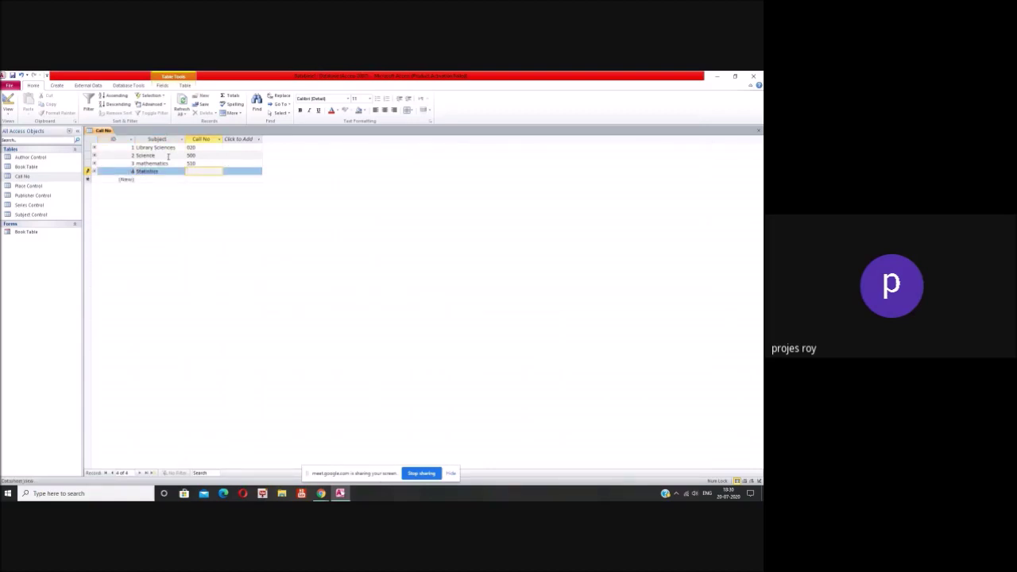
pyautogui.write('519')
pyautogui.press('Tab')
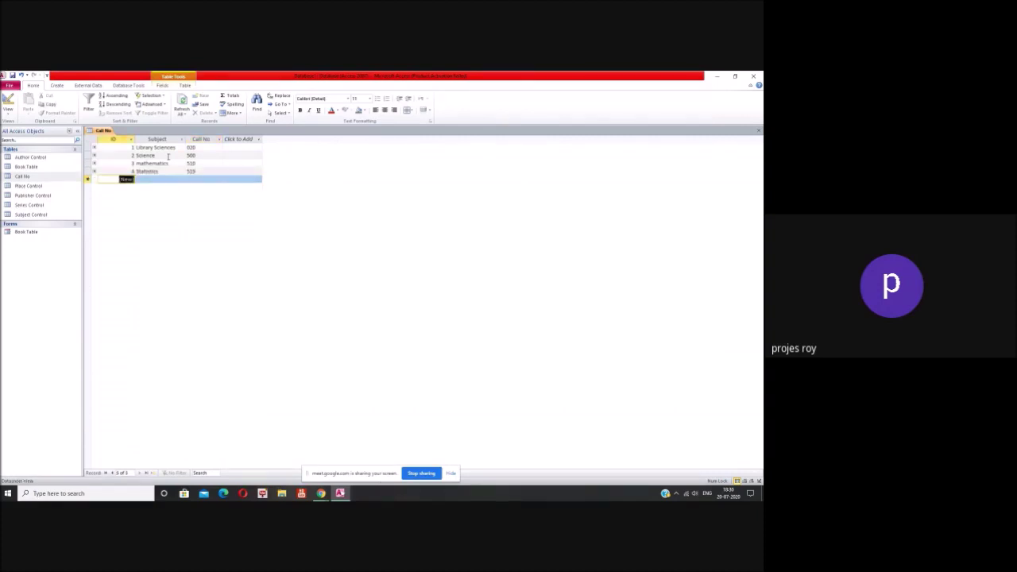
# Step: Add Biology 570, Botany 581 and Religion 200 to the Call No table
pyautogui.press('Tab')
pyautogui.write('Bio')
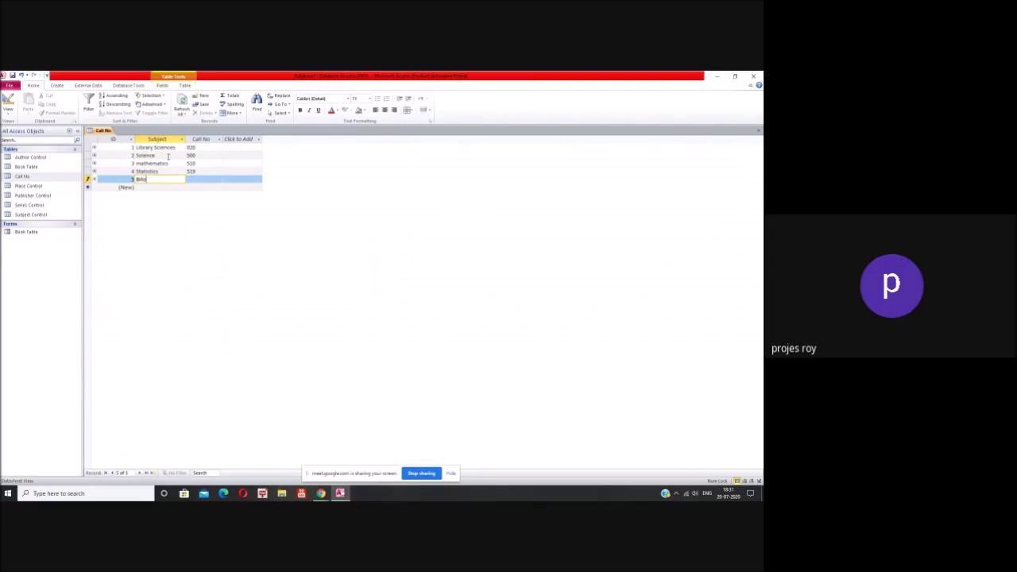
pyautogui.press('BackSpace')
pyautogui.press('BackSpace')
pyautogui.write('ology')
pyautogui.press('Tab')
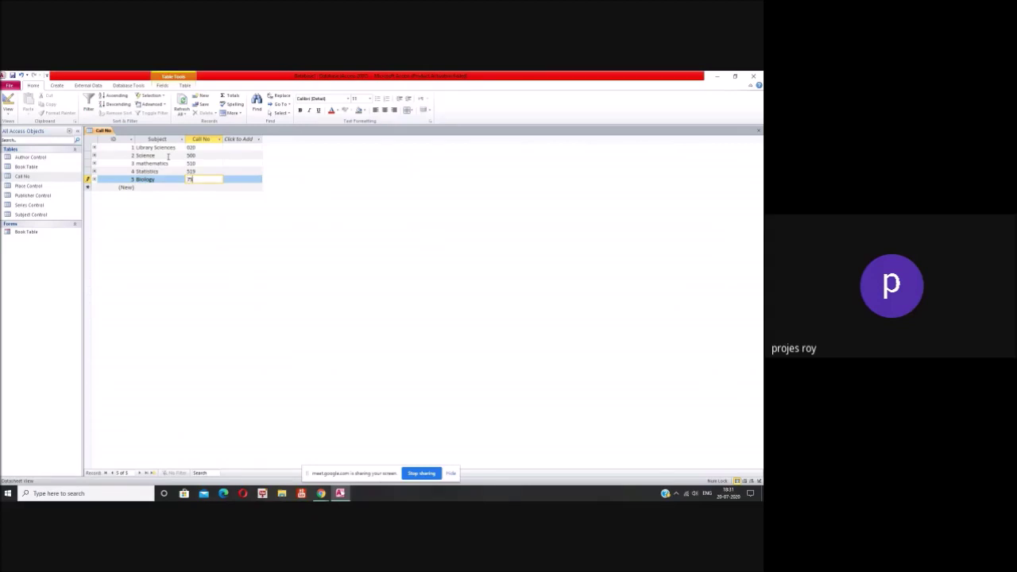
pyautogui.write('570')
pyautogui.press('Tab')
pyautogui.write('Botany')
pyautogui.press('Tab')
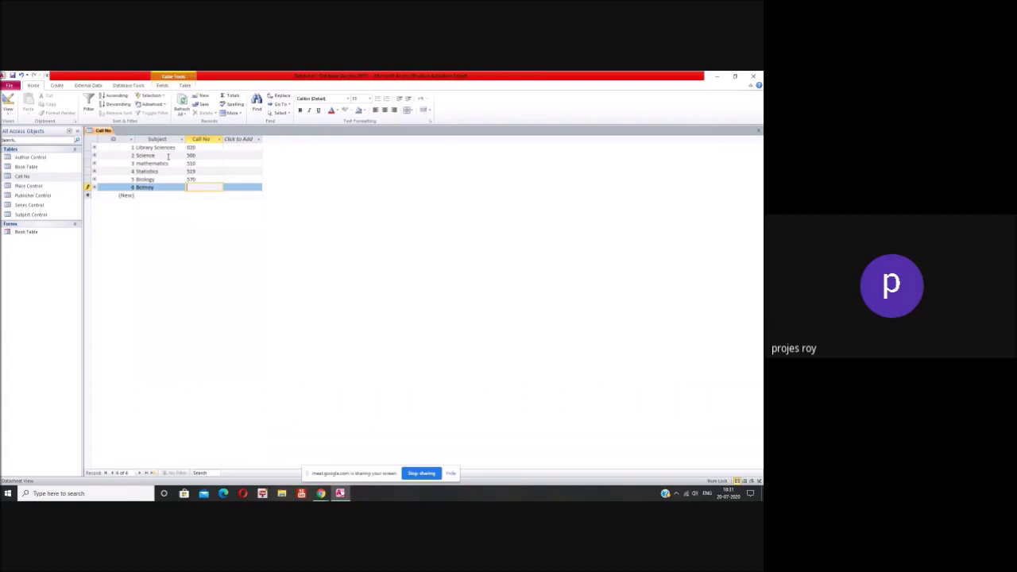
pyautogui.write('581')
pyautogui.press('Tab')
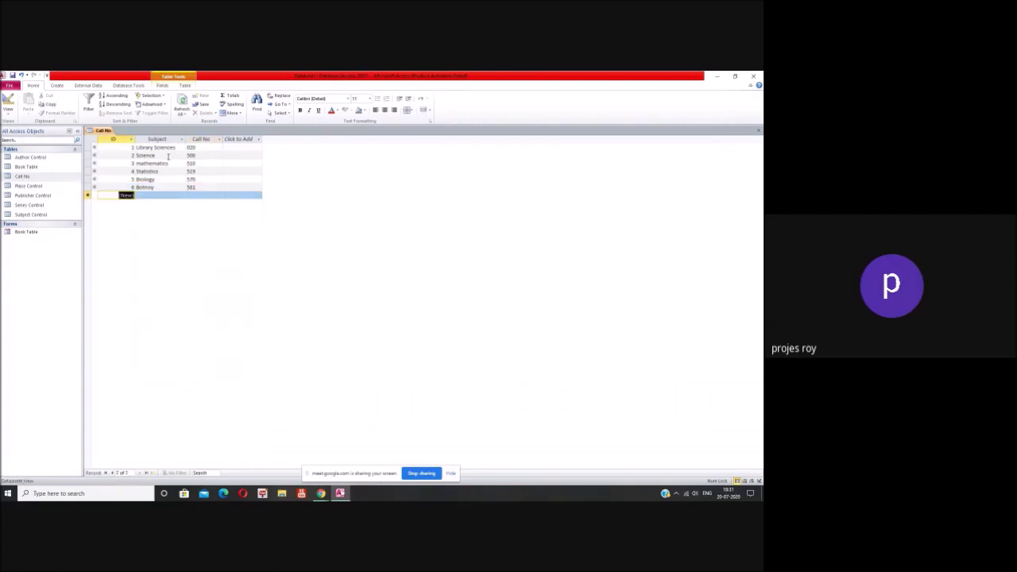
pyautogui.write('Relig')
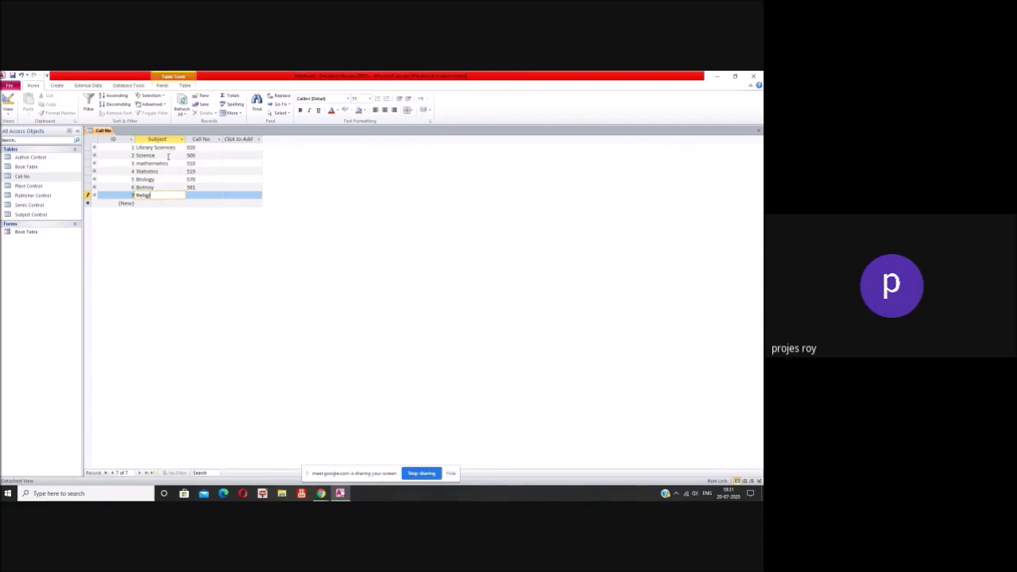
pyautogui.write('ion')
pyautogui.press('Tab')
pyautogui.write('200')
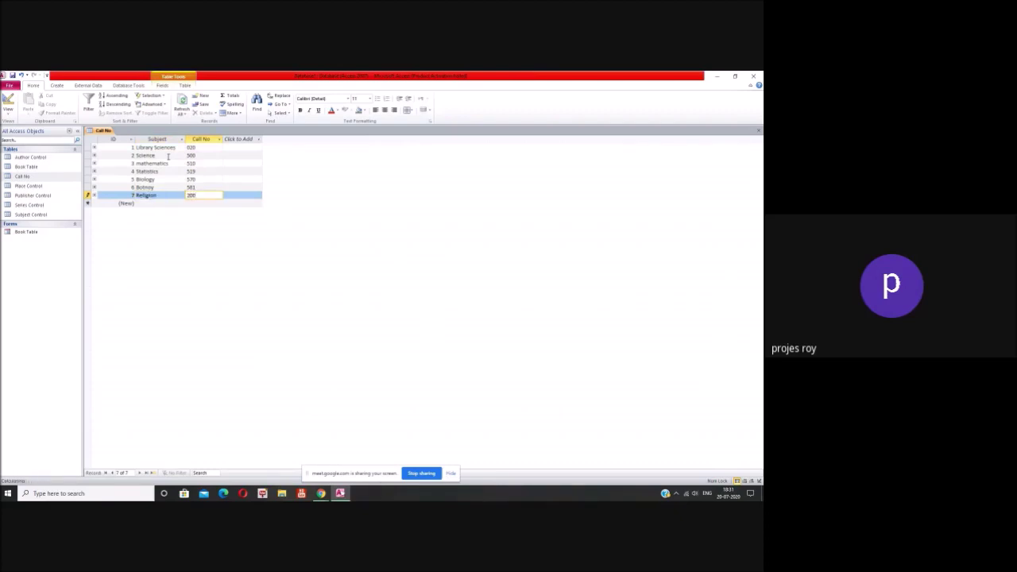
pyautogui.press('Tab')
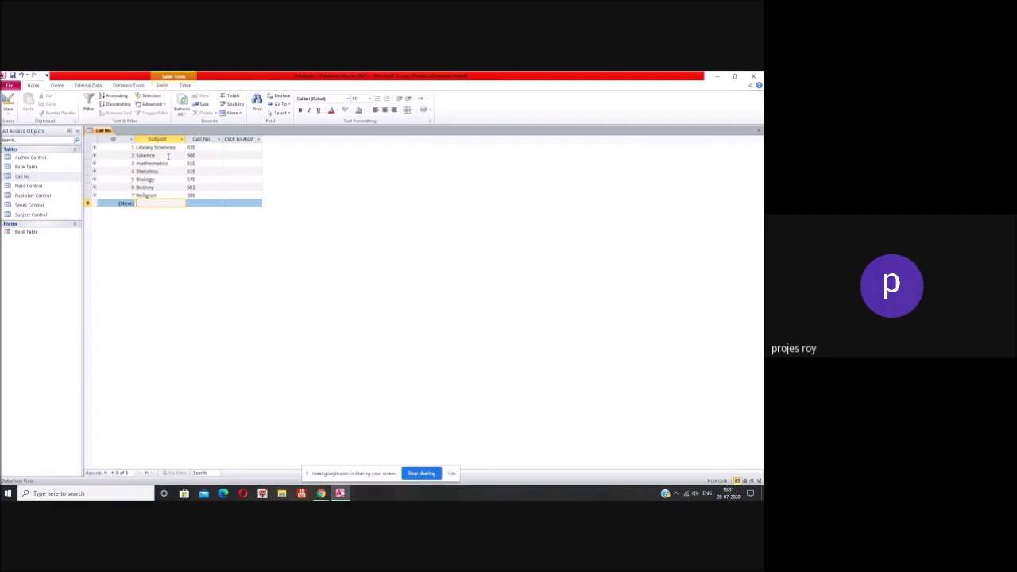
# Step: Add Literature 800 and Hindu Literature 891.43
pyautogui.write('H')
pyautogui.press('BackSpace')
pyautogui.write('Literature')
pyautogui.press('Tab')
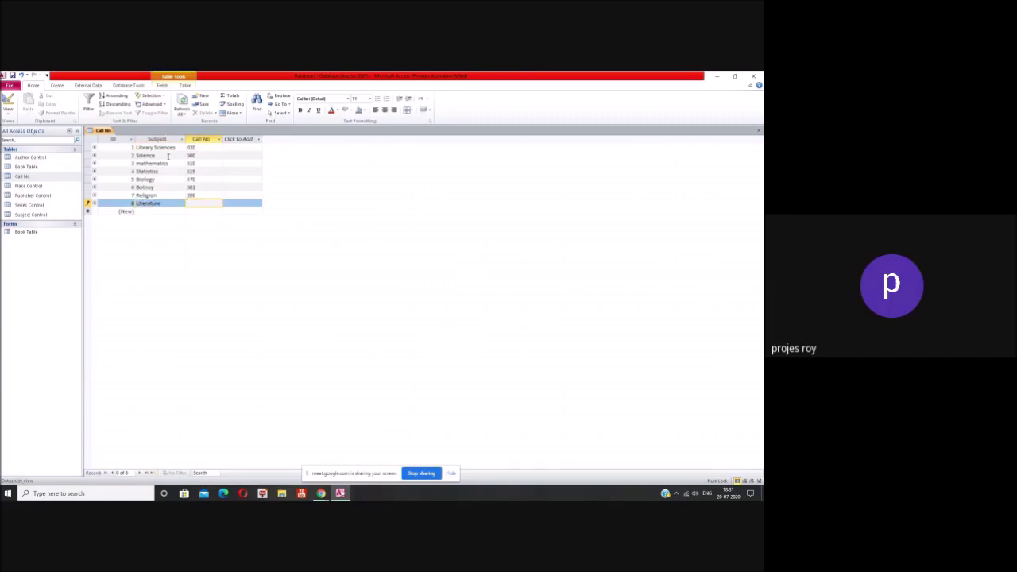
pyautogui.write('800')
pyautogui.press('Tab')
pyautogui.press('Tab')
pyautogui.write('Hindu L')
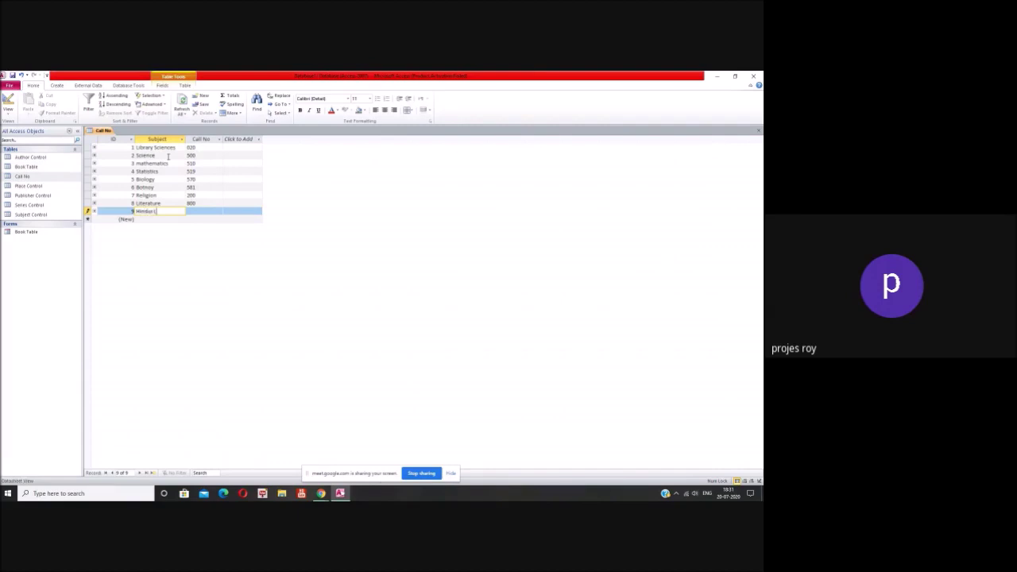
pyautogui.write('iterature')
pyautogui.press('Tab')
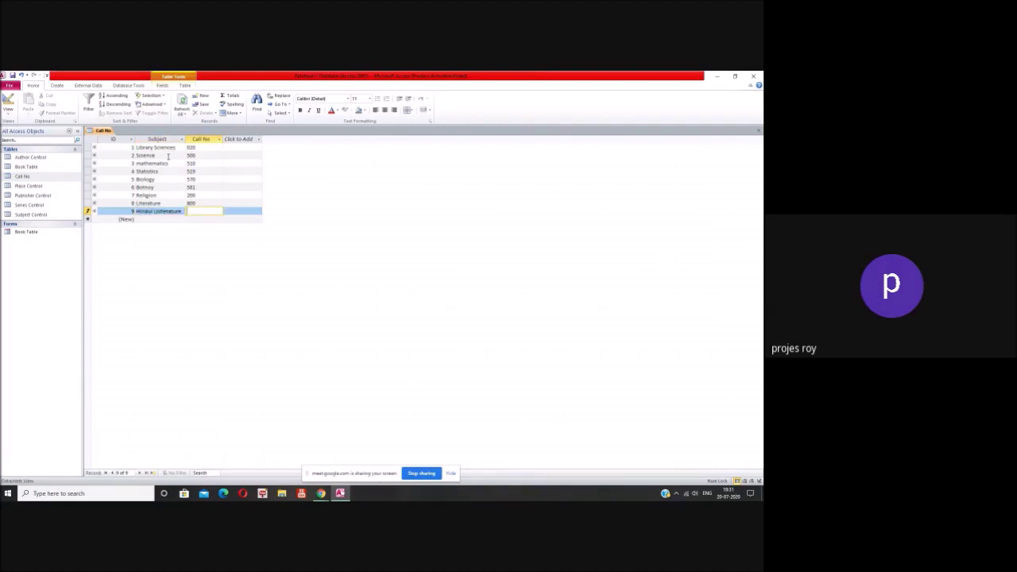
pyautogui.click(169, 210)
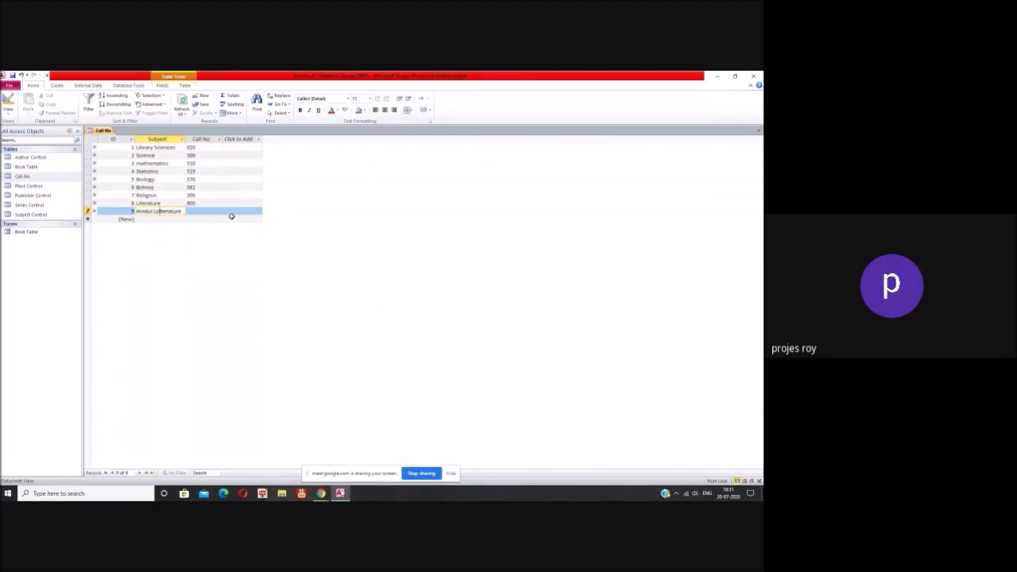
pyautogui.press('Tab')
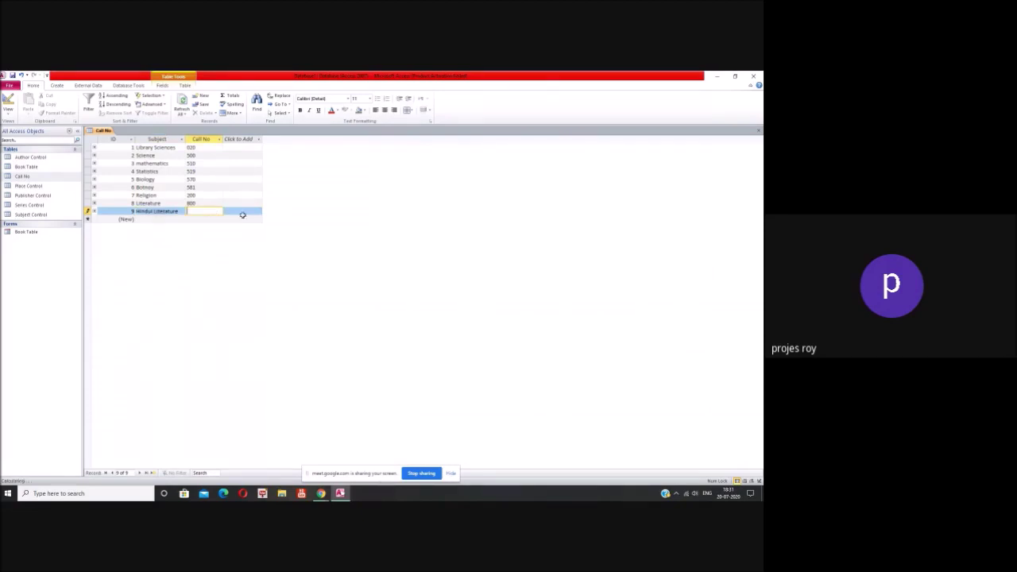
pyautogui.write('891.43')
pyautogui.press('Tab')
pyautogui.press('Tab')
# Step: Add Bengali Literature 891.44 and close the Call No table
pyautogui.write('Bengali')
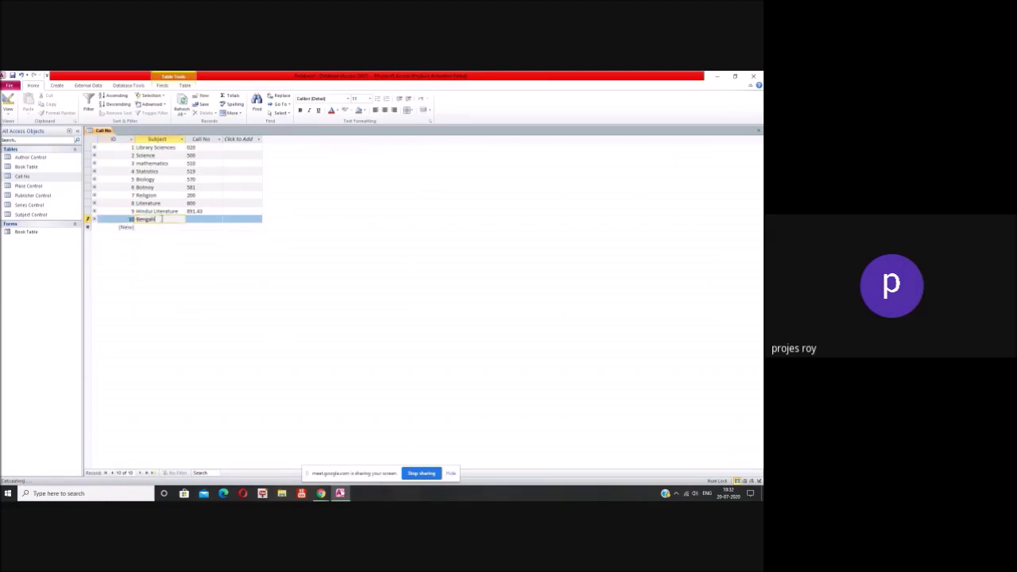
pyautogui.write(' Literature')
pyautogui.press('Tab')
pyautogui.write('891.4')
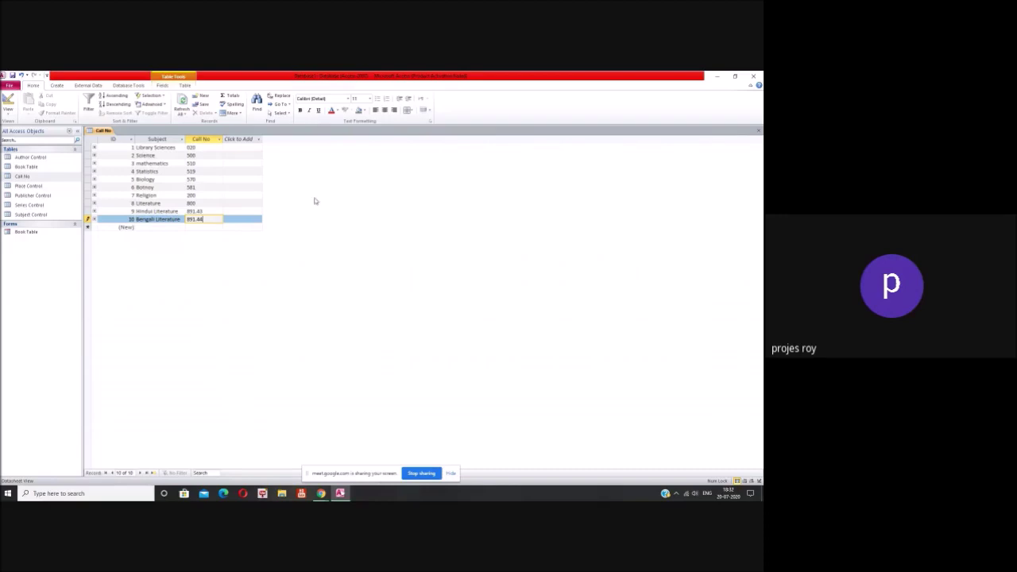
pyautogui.click(757, 131)
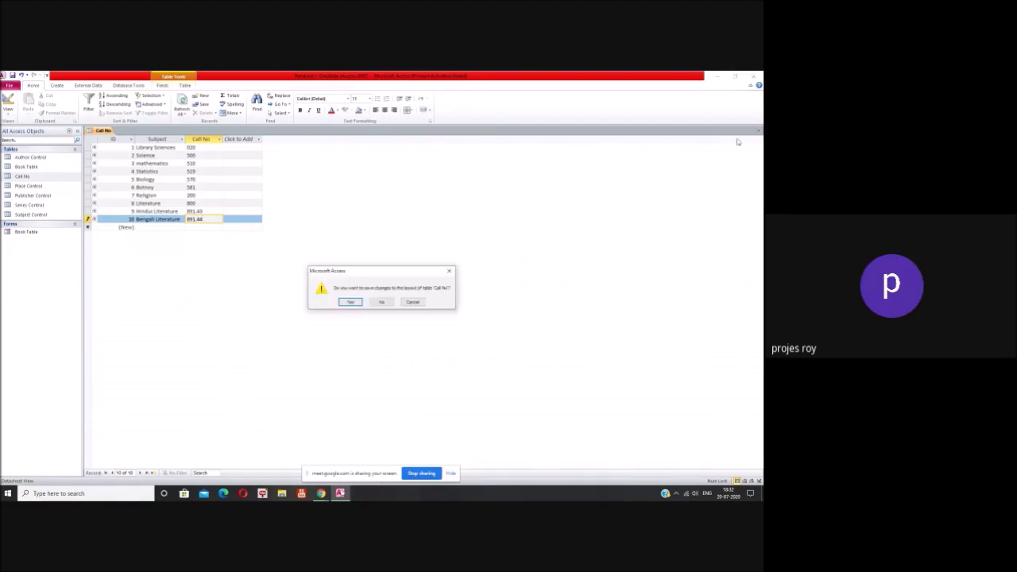
# Step: Save the Call No layout, open Place Control, and enter Delhi and Mumbai
pyautogui.click(352, 303)
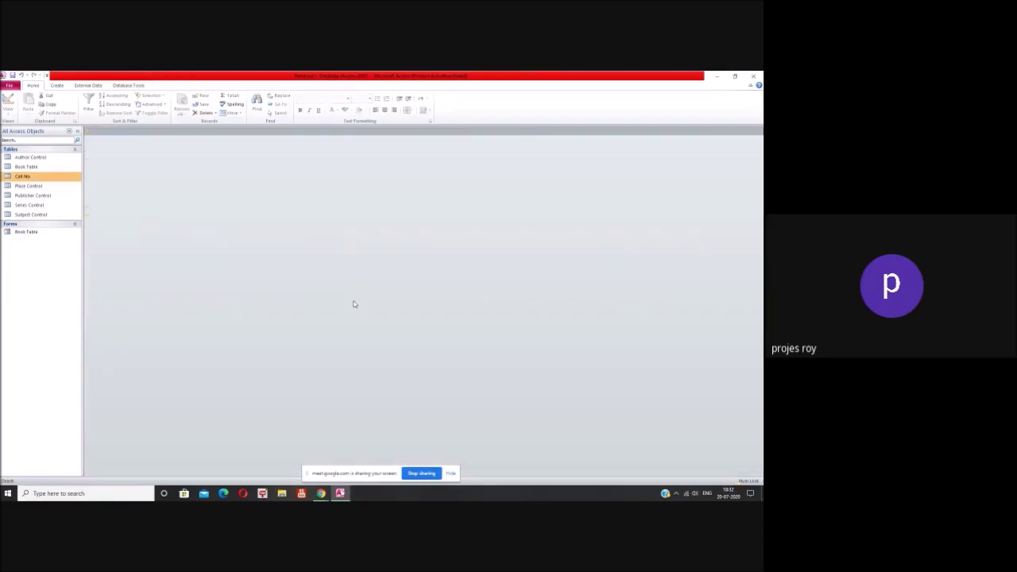
pyautogui.doubleClick(36, 188)
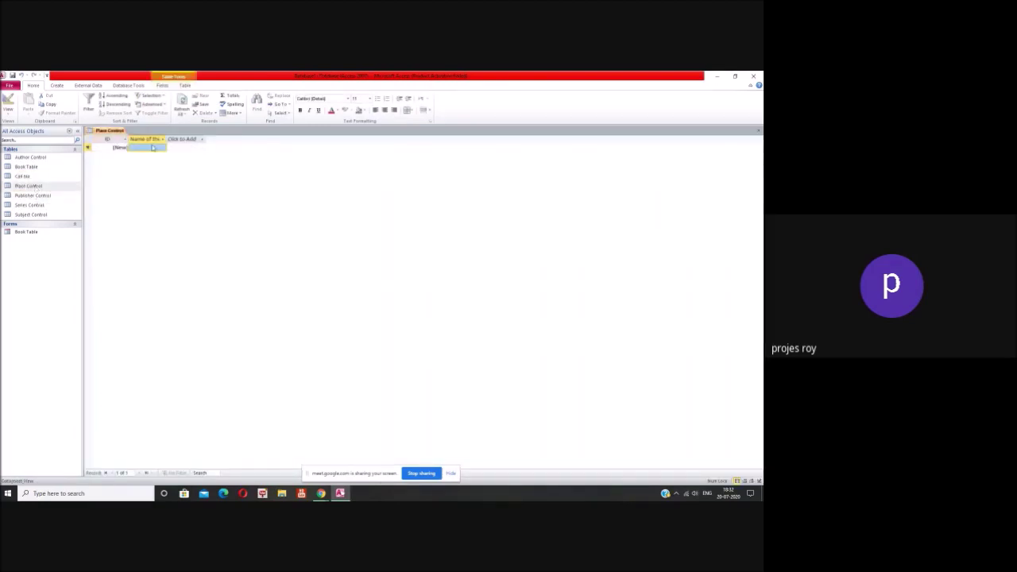
pyautogui.write('Delhi')
pyautogui.press('Return')
pyautogui.press('Tab')
pyautogui.write('Bo')
pyautogui.press('BackSpace')
pyautogui.press('BackSpace')
pyautogui.write('Mumbai')
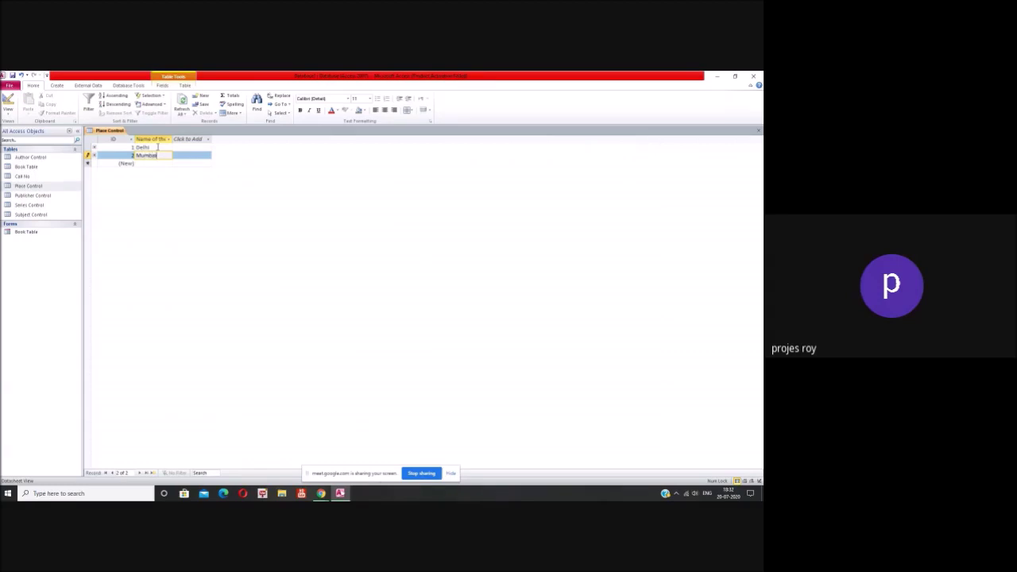
pyautogui.press('Tab')
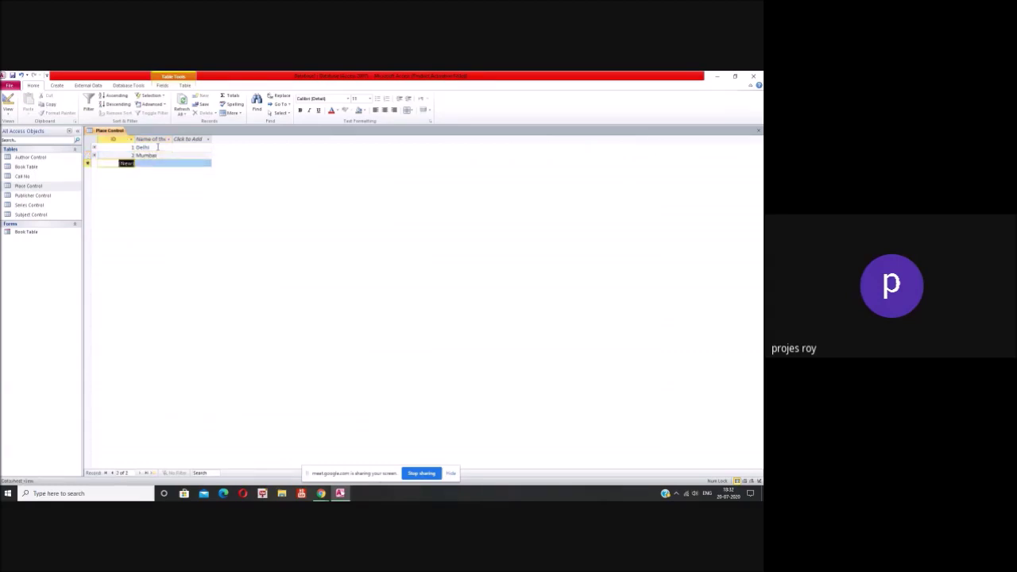
# Step: Add the places Kolkata, Chennai and Noida
pyautogui.press('Tab')
pyautogui.write('Kolkata')
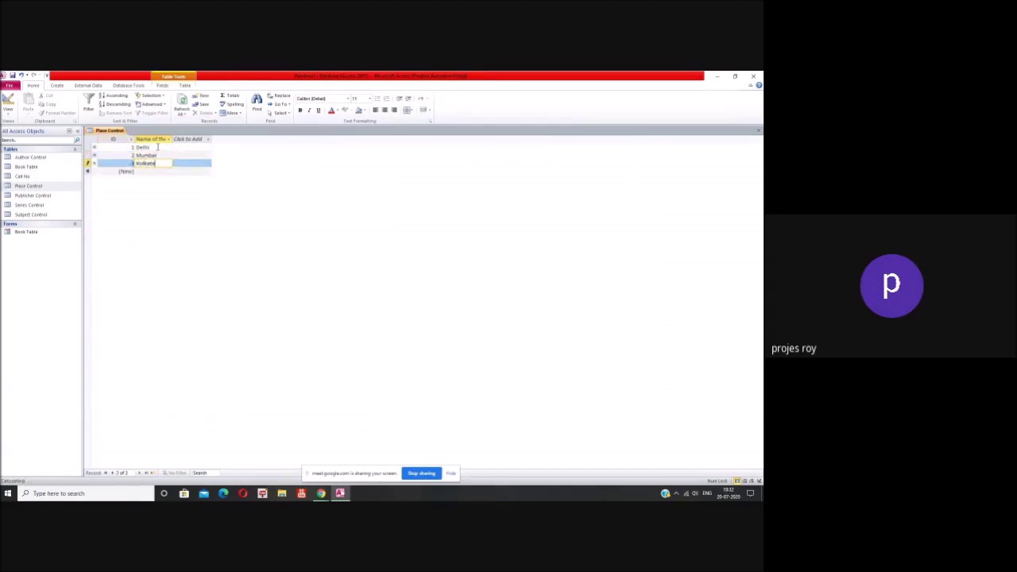
pyautogui.press('Tab')
pyautogui.press('Tab')
pyautogui.write('Chennai')
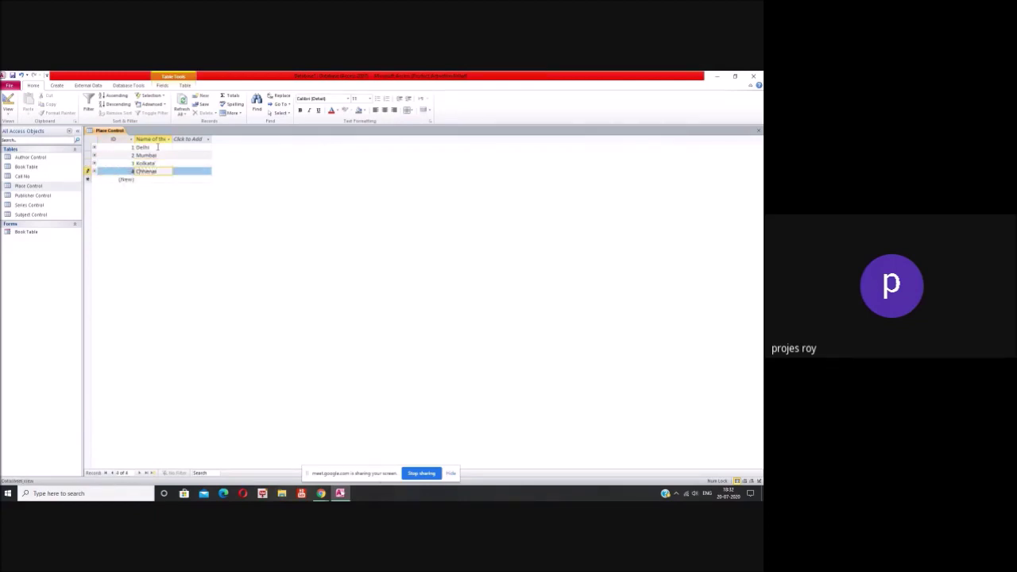
pyautogui.press('Tab')
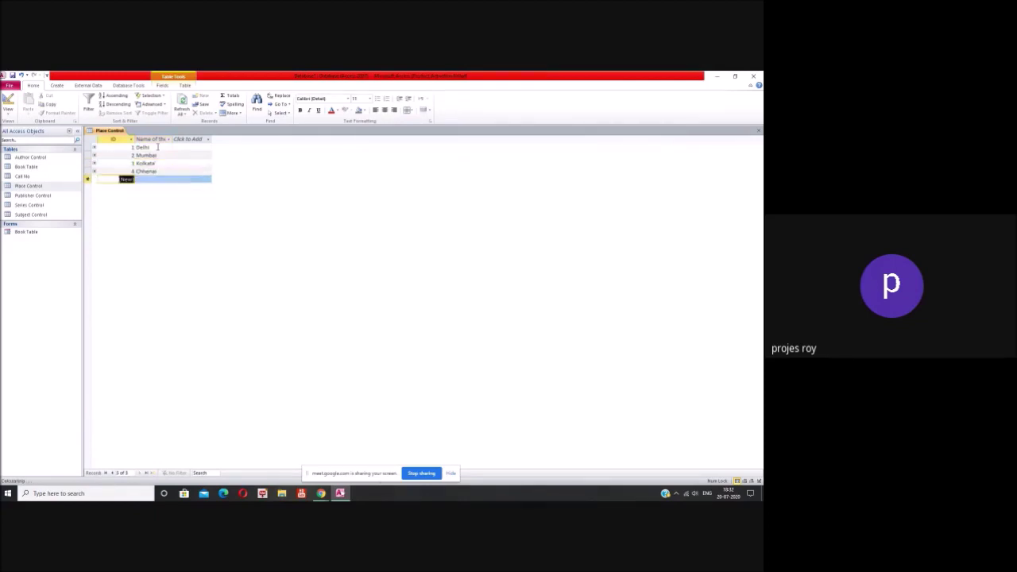
pyautogui.press('Tab')
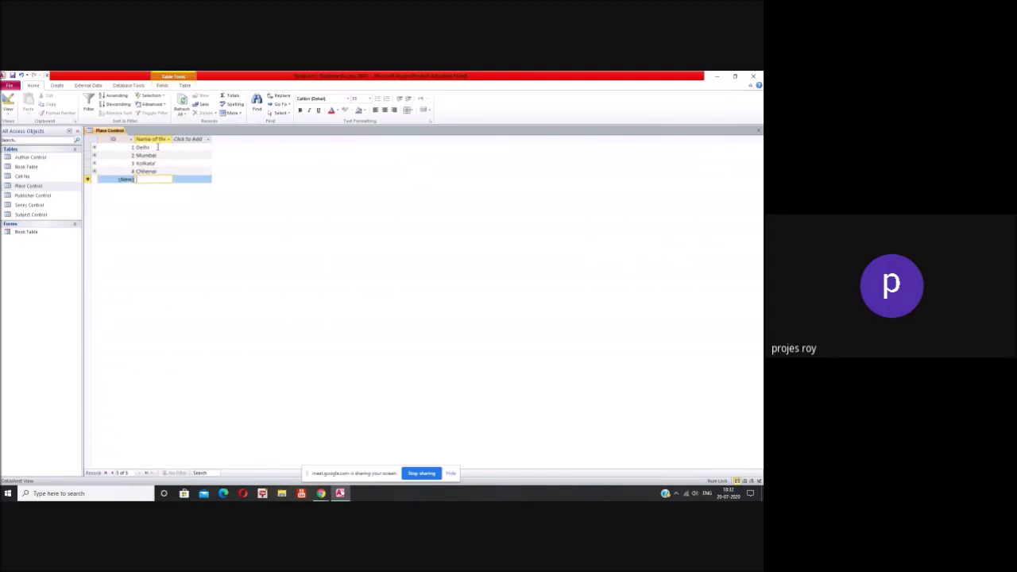
pyautogui.write('Nasik')
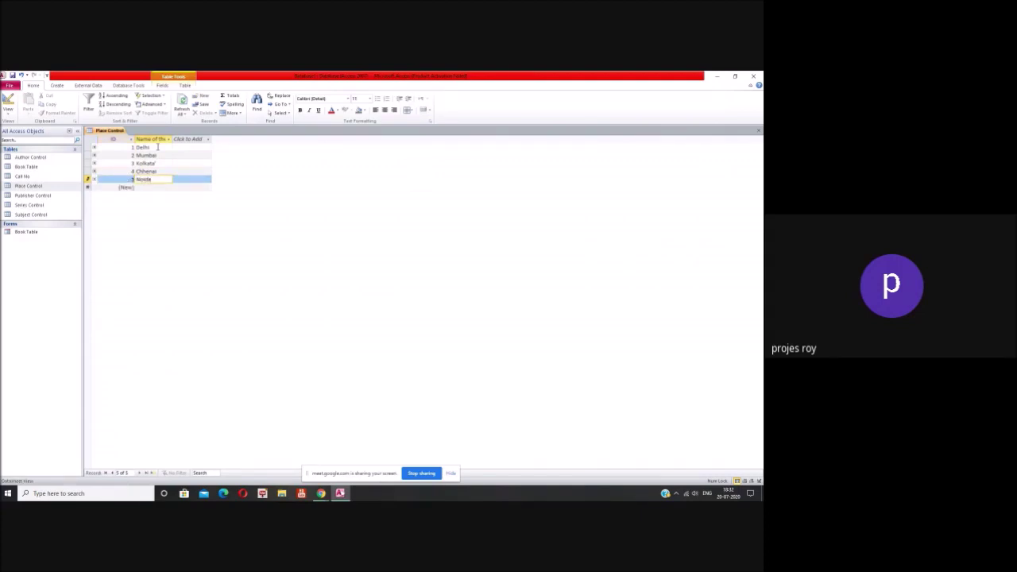
pyautogui.press('Tab')
# Step: Add Ghaziabad, Gwalior and Jabalpur, then close the Place Control table
pyautogui.write('Ghaz')
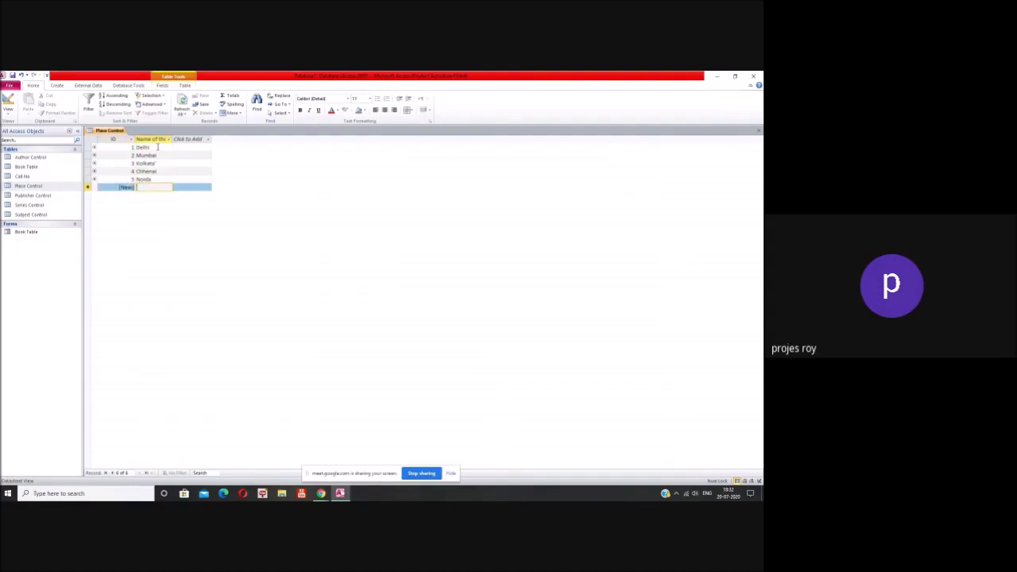
pyautogui.write('iabad')
pyautogui.press('Return')
pyautogui.write('Grelior')
pyautogui.press('Return')
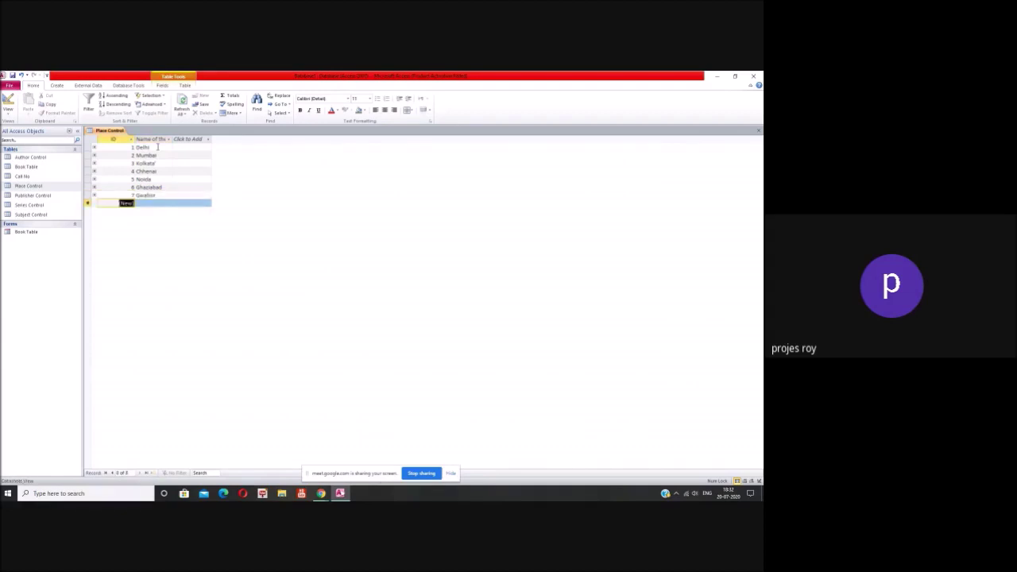
pyautogui.press('Return')
pyautogui.write('Jap')
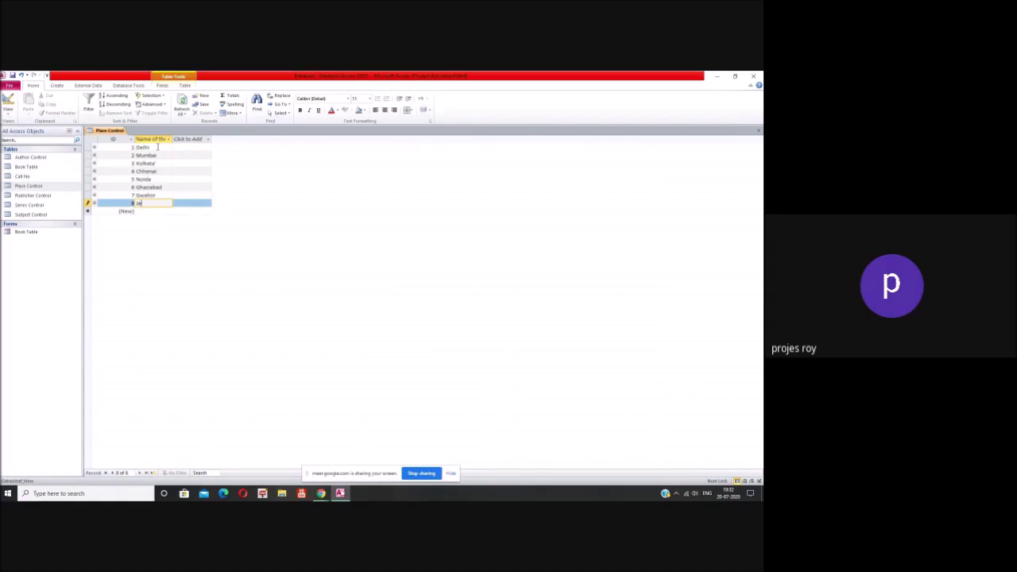
pyautogui.write('balpur')
pyautogui.press('Return')
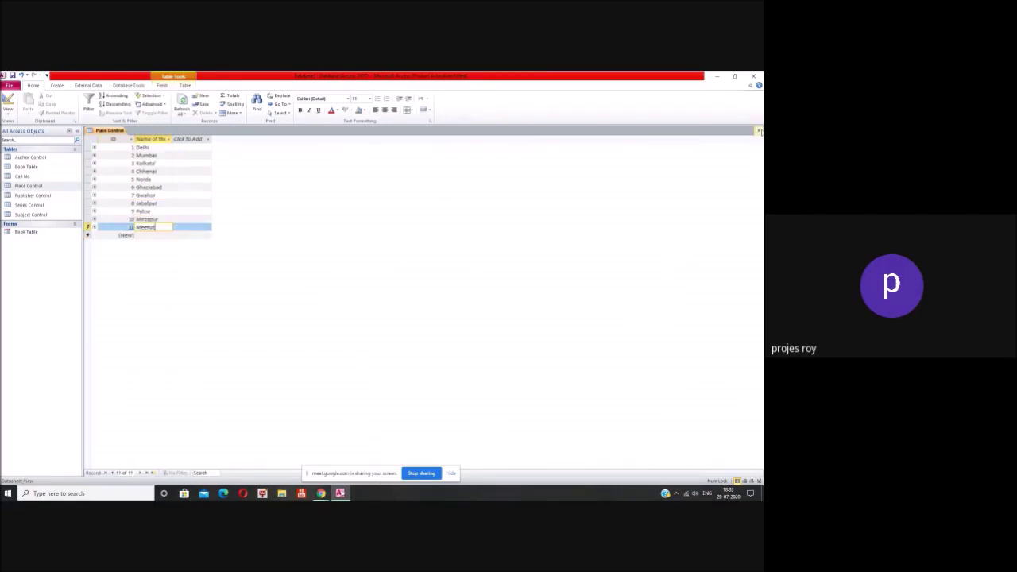
pyautogui.click(760, 130)
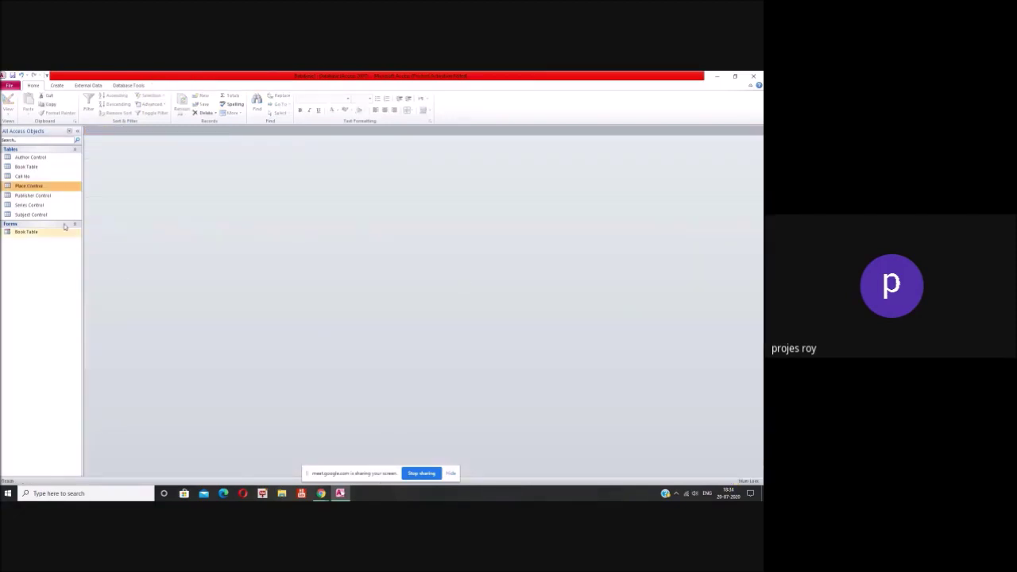
# Step: Open Publisher Control, enter Oxford University Press, and widen the Name of the Publisher column
pyautogui.click(59, 197)
pyautogui.doubleClick(59, 197)
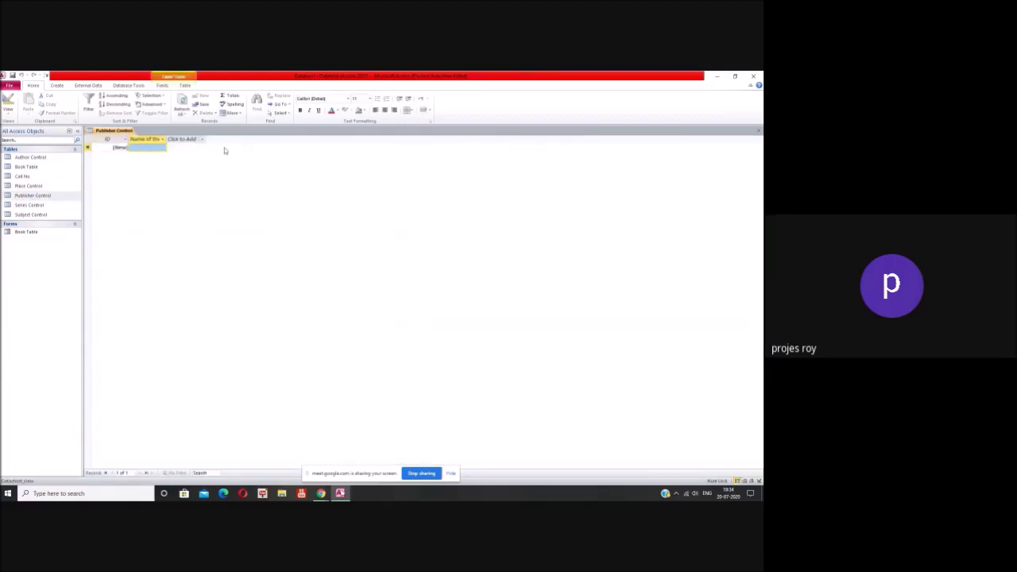
pyautogui.write('Pxfo')
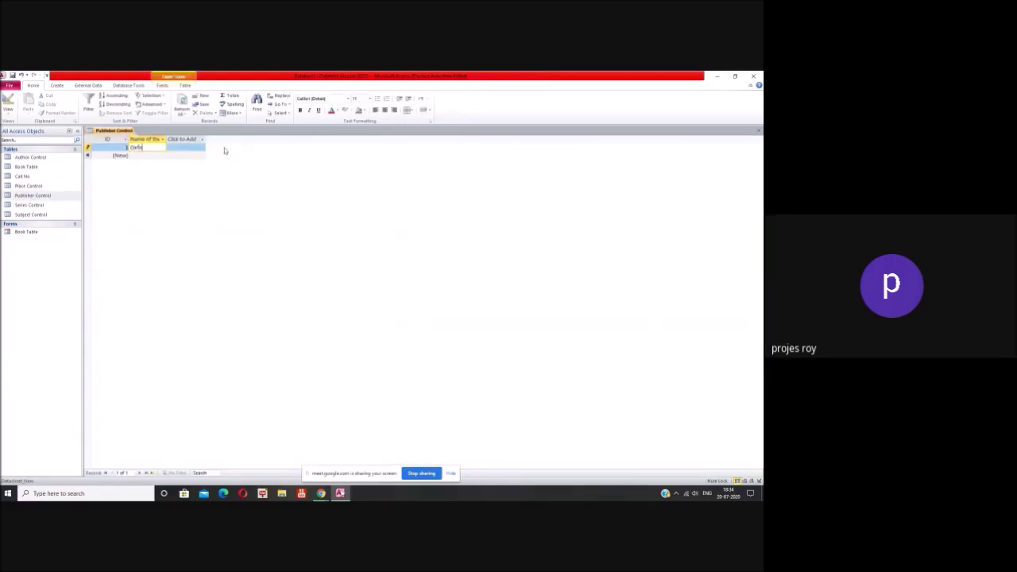
pyautogui.write('rd University')
pyautogui.write(' Press')
pyautogui.click(182, 104)
pyautogui.moveTo(173, 139); pyautogui.dragTo(262, 140)
# Step: Add cambridge University Press, Vikash Publishing House and Narosa Publication
pyautogui.click(231, 156)
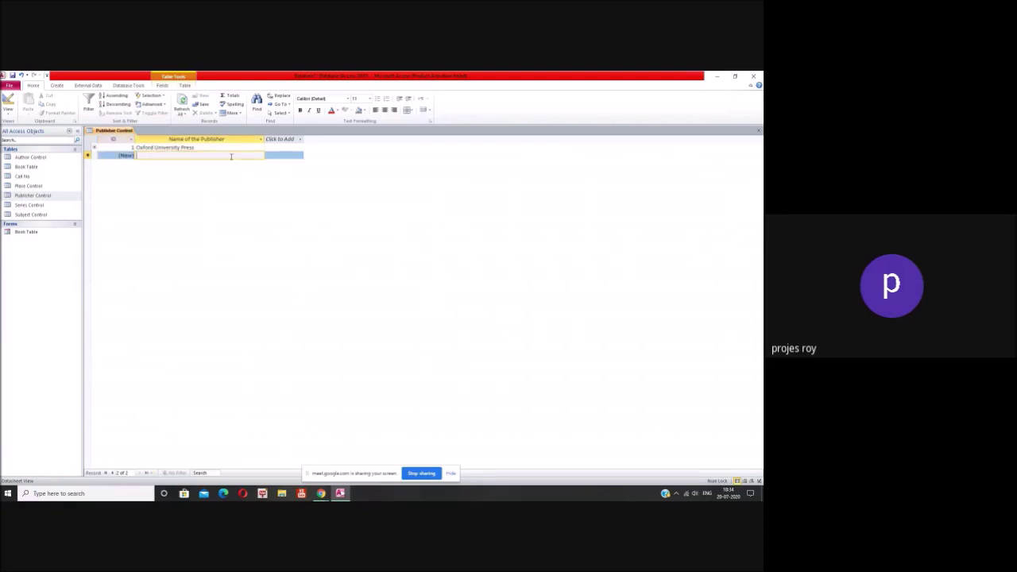
pyautogui.write('cambridge University Press')
pyautogui.press('Return')
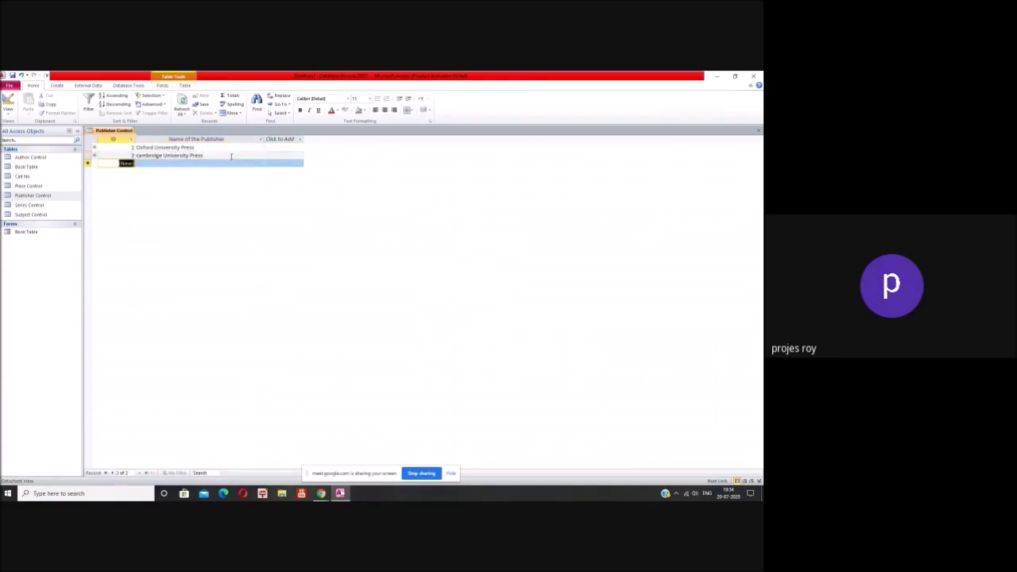
pyautogui.press('Tab')
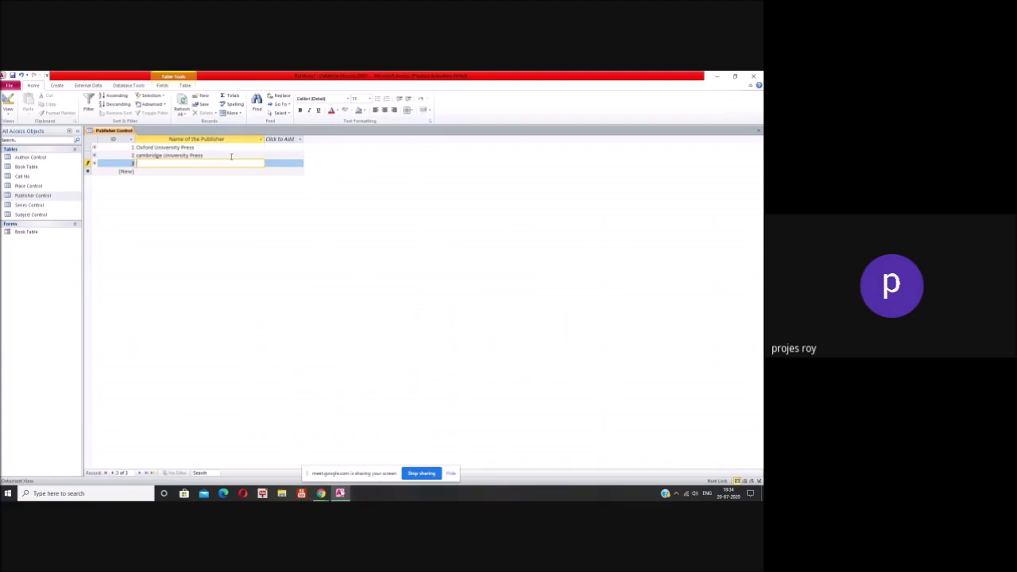
pyautogui.write('Viking')
pyautogui.press('BackSpace')
pyautogui.write('h Publishing House')
pyautogui.press('Tab')
pyautogui.press('Tab')
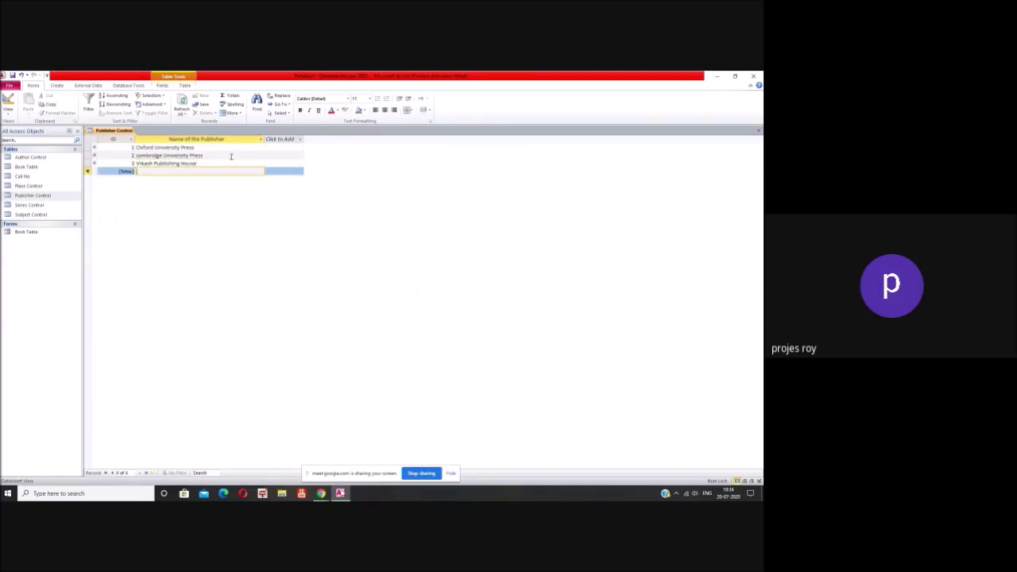
pyautogui.write('Narosa Publication')
pyautogui.press('Tab')
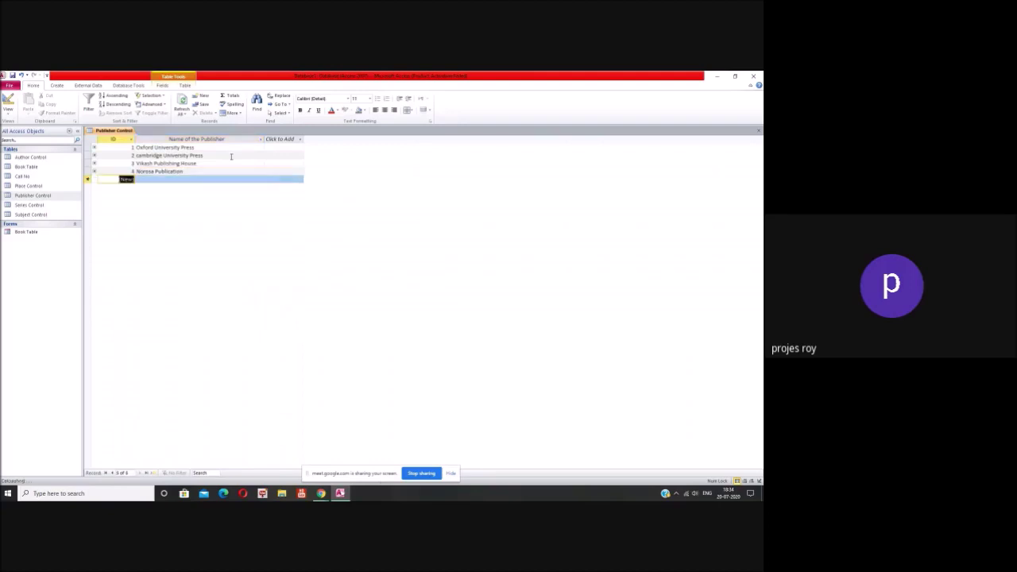
pyautogui.press('Tab')
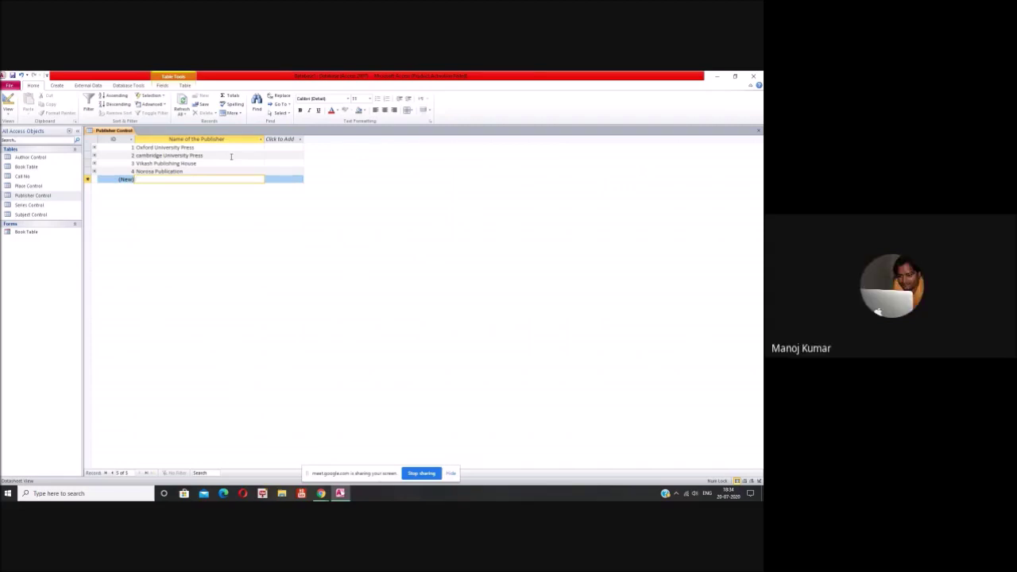
# Step: Add MG Hill Publication and close the Publisher Control table
pyautogui.write('mc')
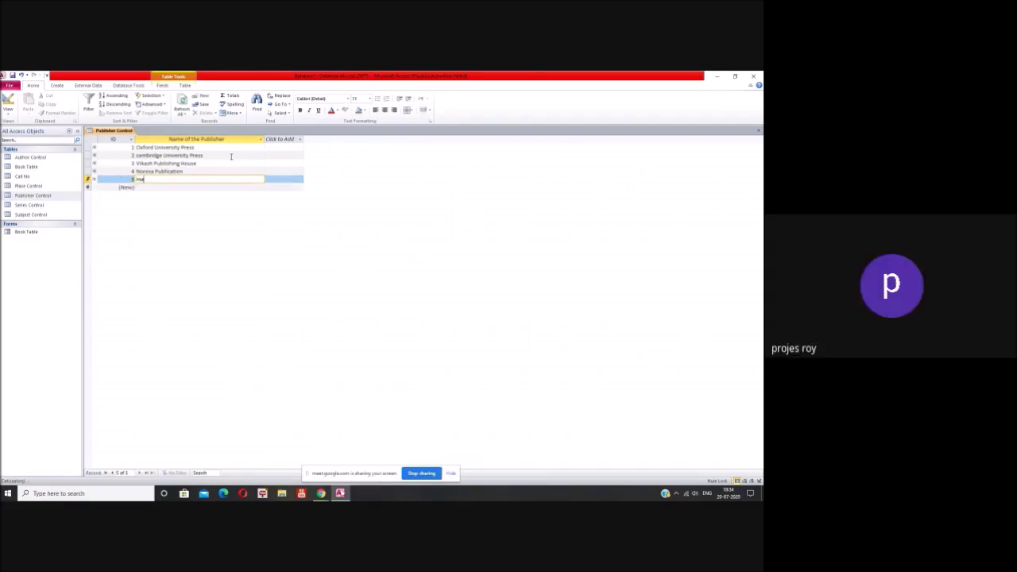
pyautogui.write('Gra')
pyautogui.press('BackSpace')
pyautogui.press('BackSpace')
pyautogui.press('BackSpace')
pyautogui.press('BackSpace')
pyautogui.press('BackSpace')
pyautogui.press('BackSpace')
pyautogui.write('MG Hill Publication')
pyautogui.press('BackSpace')
pyautogui.write('n')
pyautogui.press('Return')
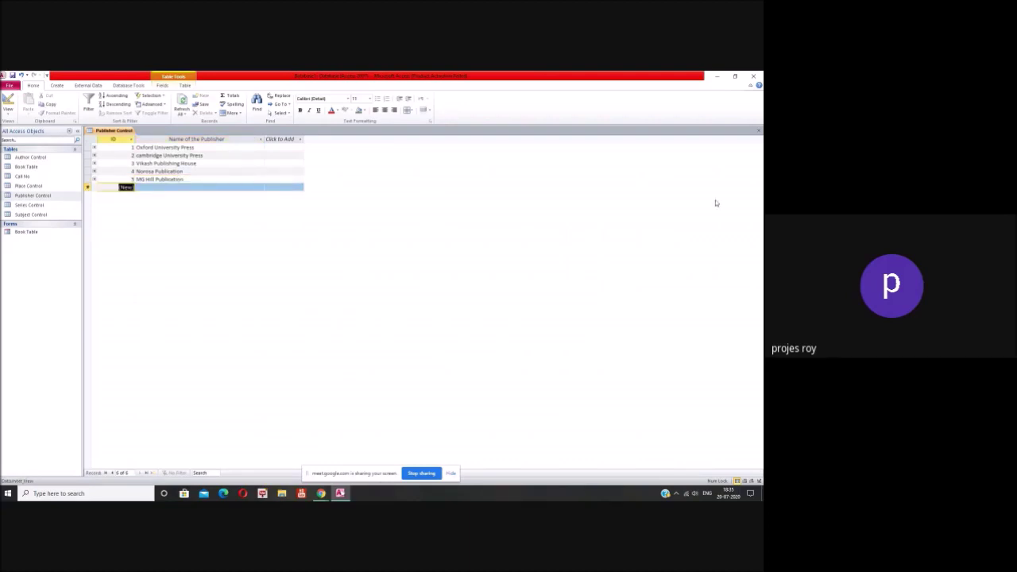
pyautogui.click(759, 130)
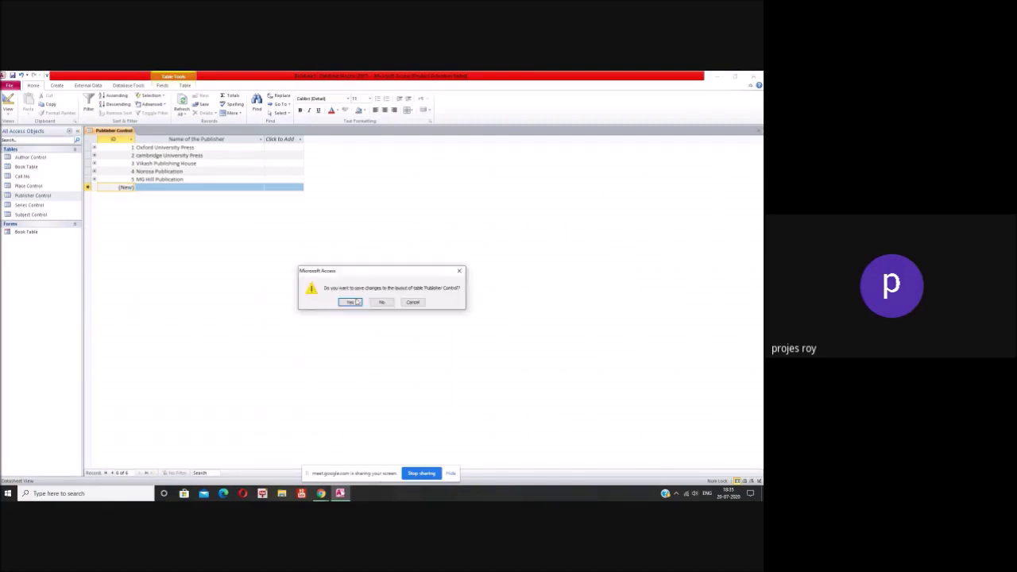
# Step: Keep the previous table's layout, open Series Control and widen the Name of the Series column
pyautogui.click(350, 302)
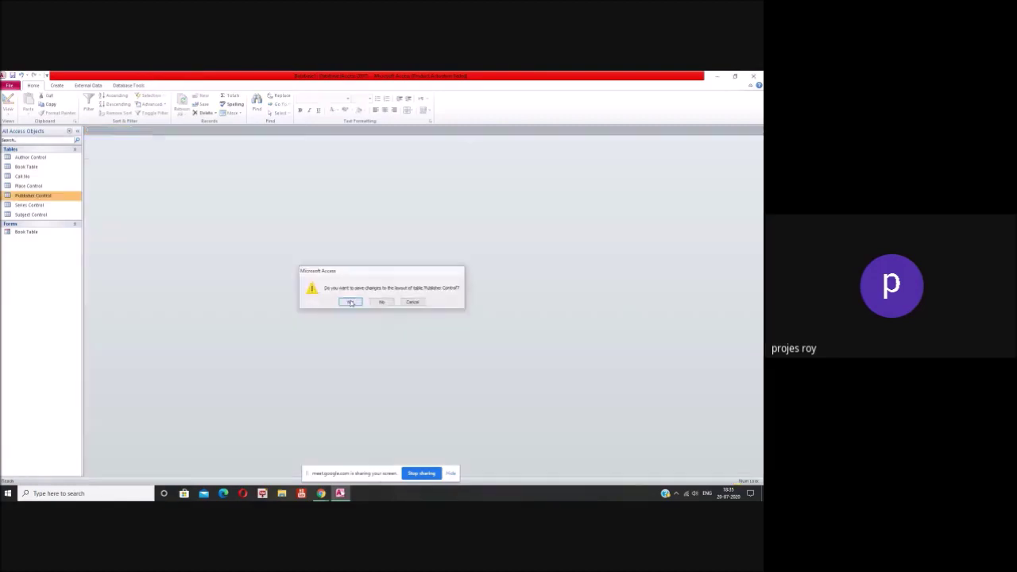
pyautogui.click(39, 205)
pyautogui.doubleClick(39, 206)
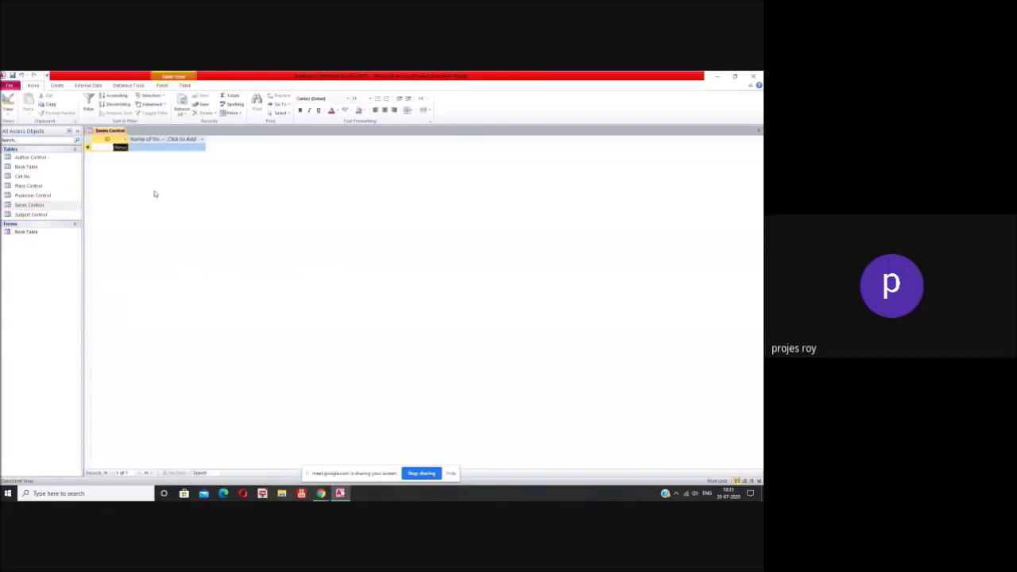
pyautogui.moveTo(242, 142); pyautogui.dragTo(242, 142)
# Step: Enter the series Delhi University Lecture Series and IGNOU Lecture Series
pyautogui.click(189, 147)
pyautogui.write('Lecture Series')
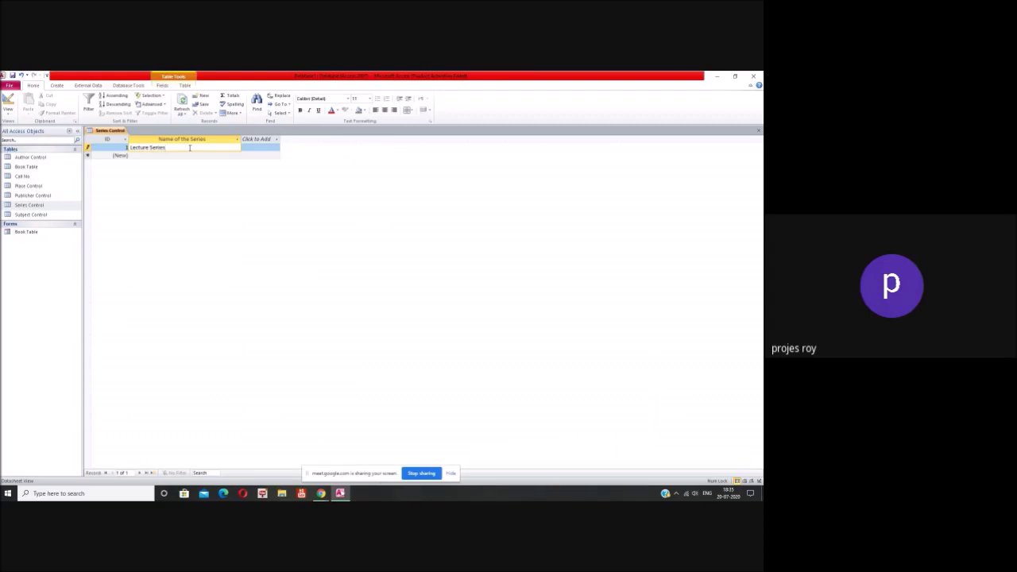
pyautogui.moveTo(174, 149); pyautogui.dragTo(137, 147)
pyautogui.click(137, 147)
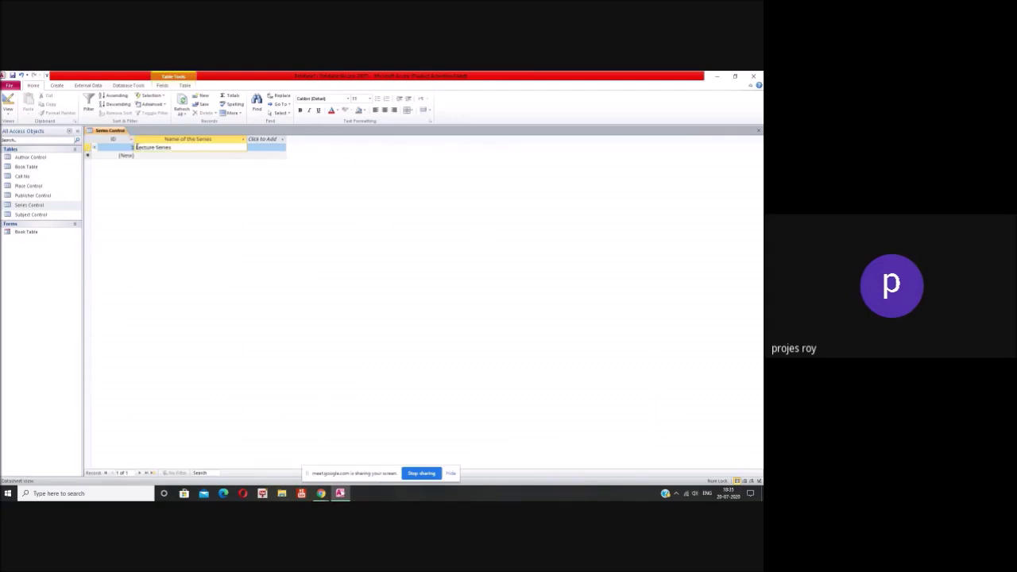
pyautogui.write('Delhi University')
pyautogui.click(222, 154)
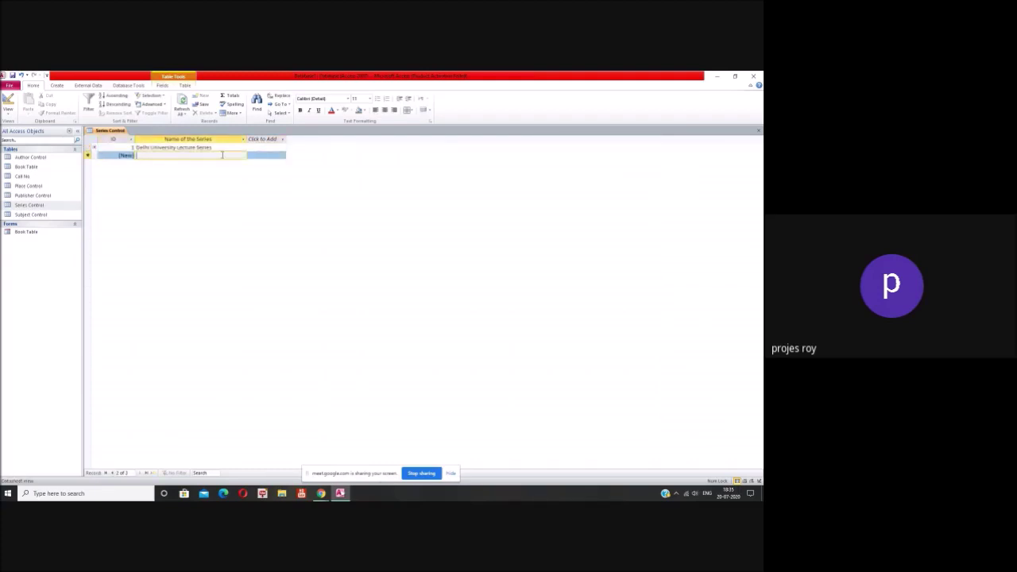
pyautogui.write('IGNOU Lecture Series')
pyautogui.press('Return')
# Step: Erase the misspelt third series entry and close Series Control, saving its layout
pyautogui.click(205, 162)
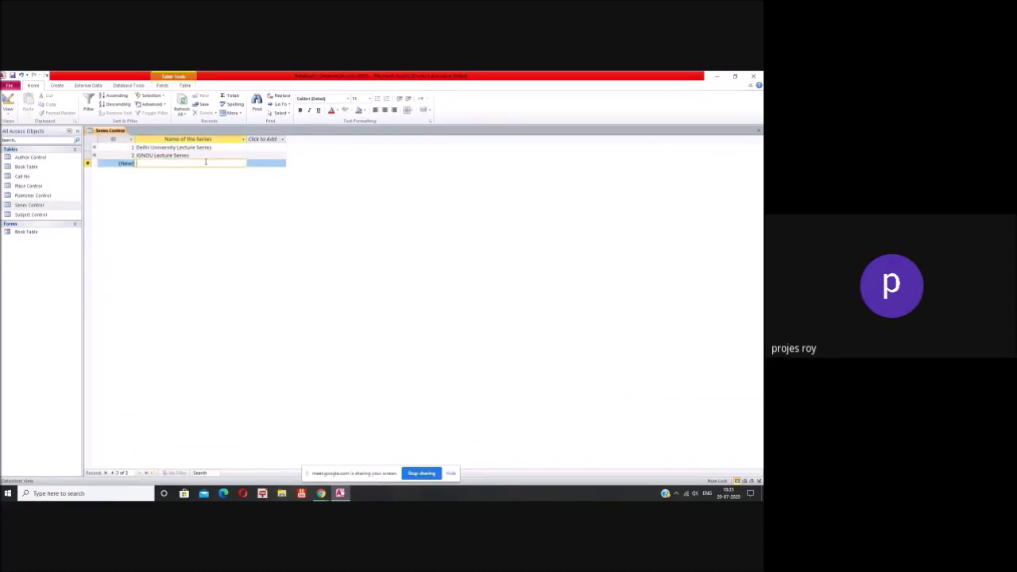
pyautogui.write('Scou')
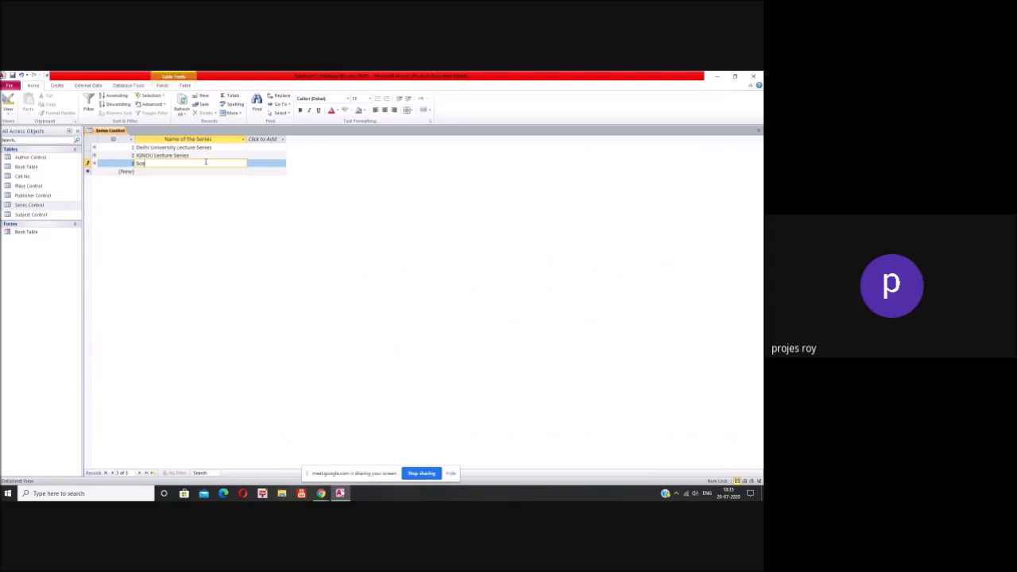
pyautogui.write('me')
pyautogui.press('BackSpace')
pyautogui.press('BackSpace')
pyautogui.press('BackSpace')
pyautogui.press('BackSpace')
pyautogui.press('BackSpace')
pyautogui.click(759, 129)
pyautogui.click(352, 303)
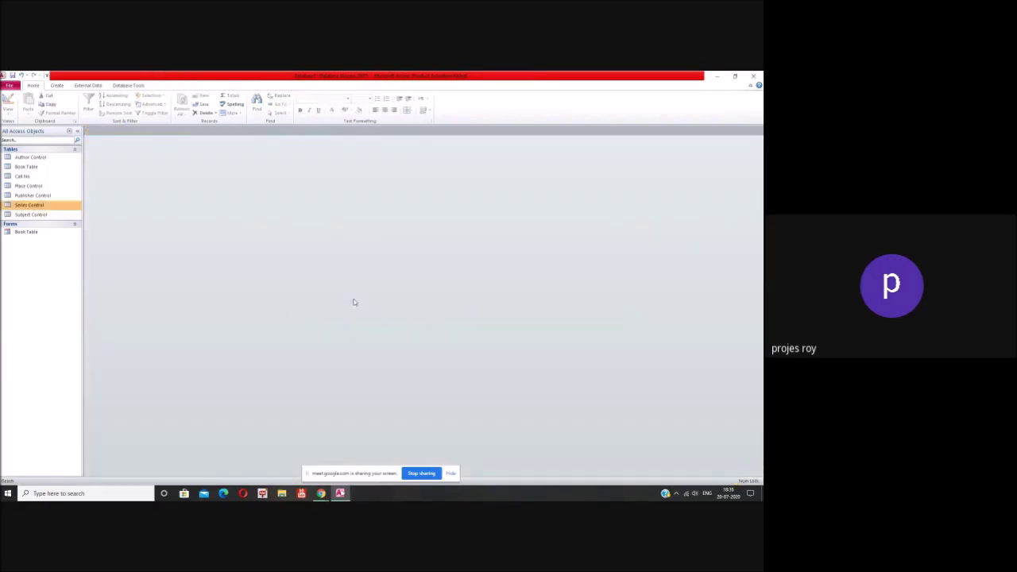
pyautogui.click(43, 216)
# Step: Open Subject Control, widen the Subject Heading column and enter the first heading
pyautogui.doubleClick(44, 215)
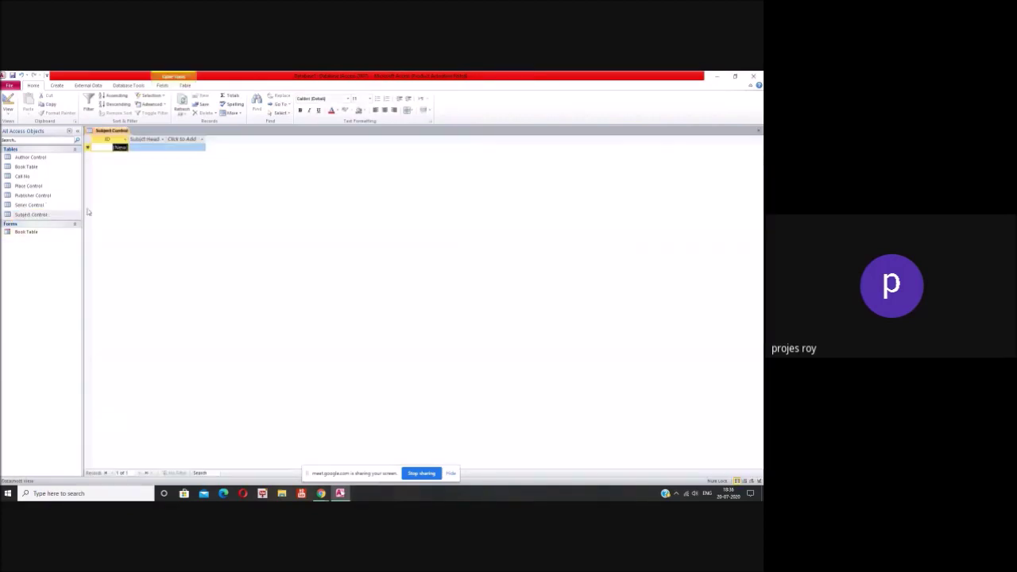
pyautogui.moveTo(219, 138); pyautogui.dragTo(255, 139)
pyautogui.click(173, 149)
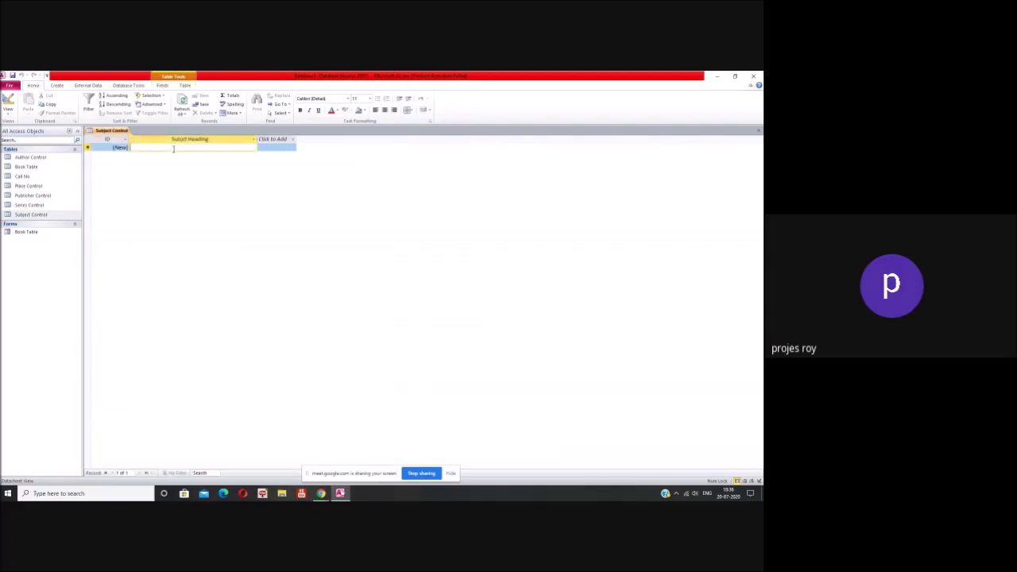
pyautogui.write('B')
pyautogui.press('BackSpace')
pyautogui.write('An')
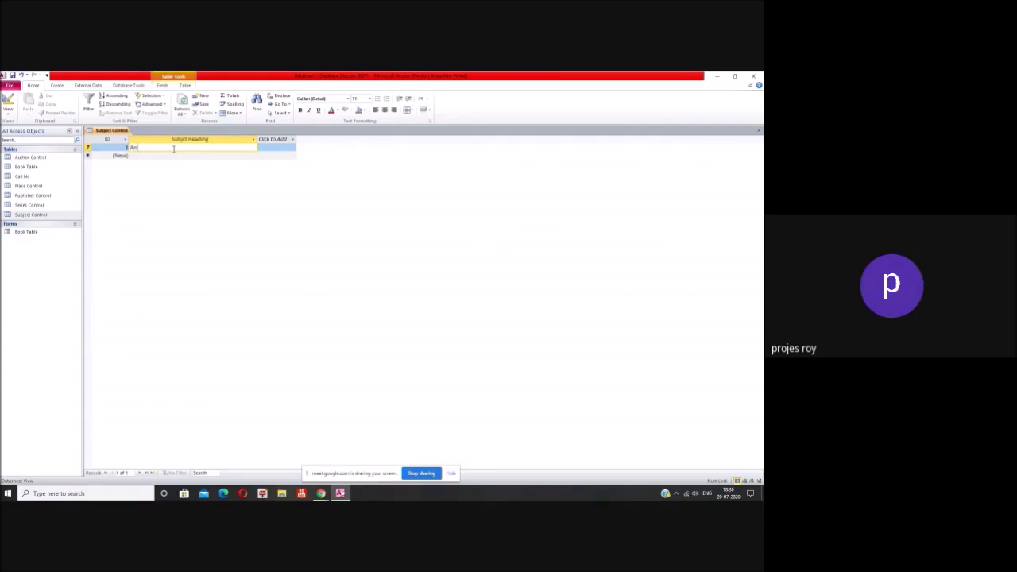
pyautogui.write('atomic')
pyautogui.press('Return')
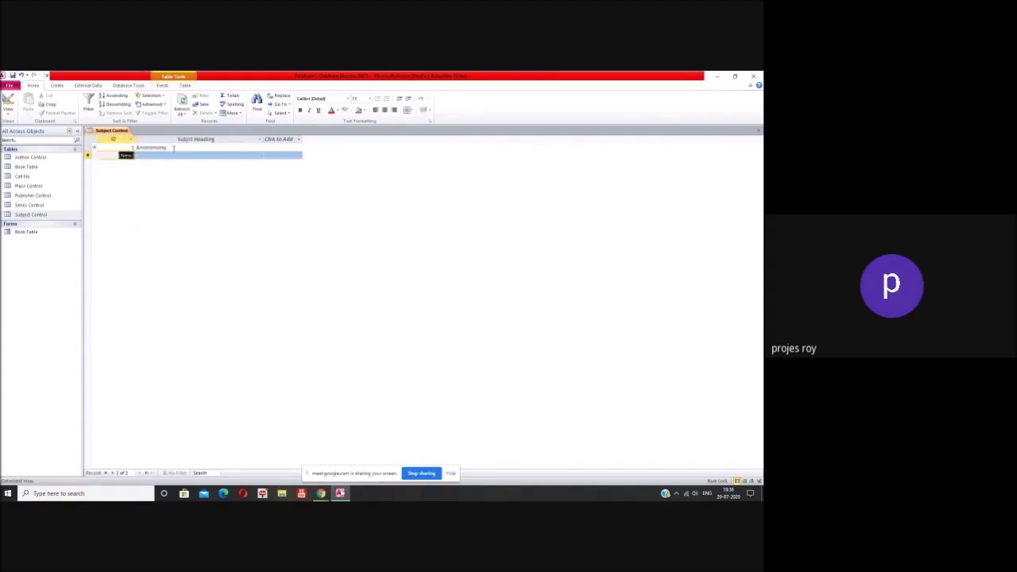
# Step: Add the headings Biology and mathematics, then capitalise it to Mathematics
pyautogui.press('Return')
pyautogui.write('Biology')
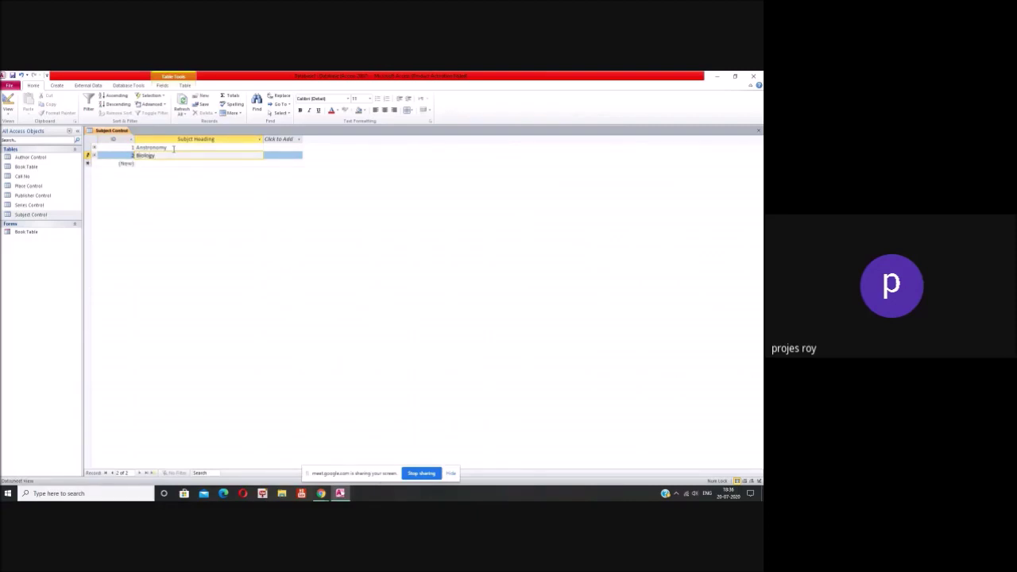
pyautogui.press('Return')
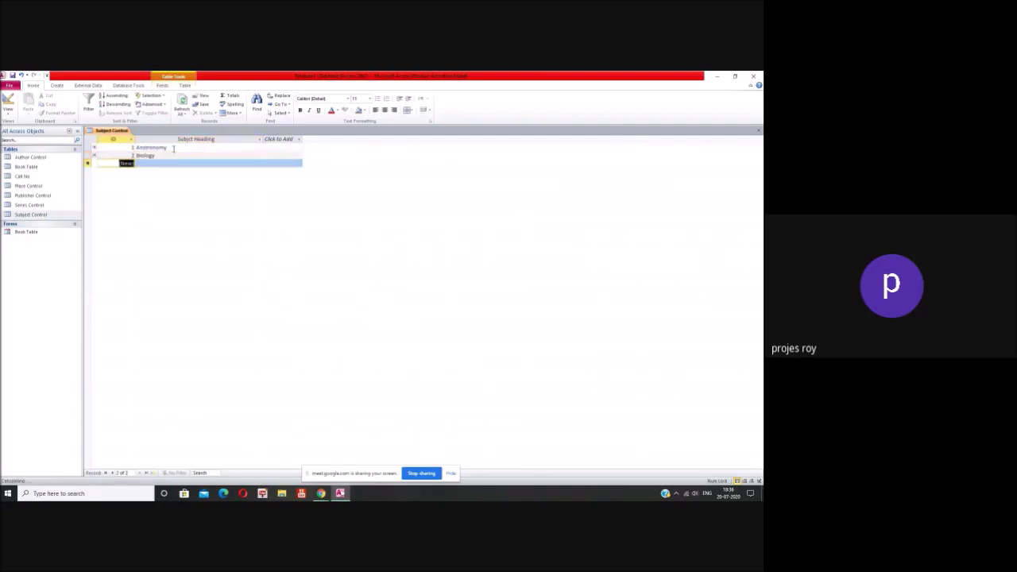
pyautogui.press('Return')
pyautogui.write('ma')
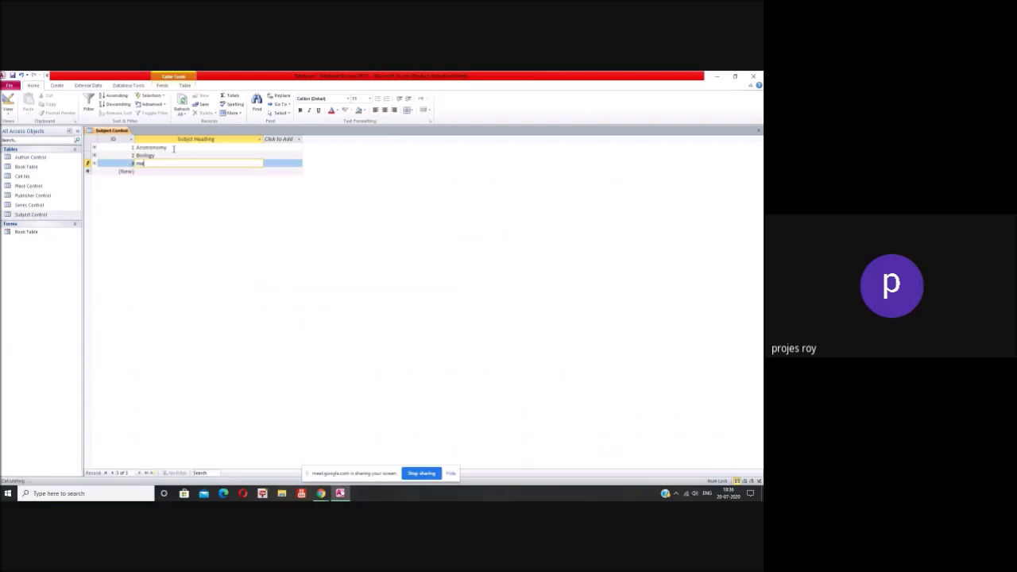
pyautogui.write('thematics')
pyautogui.press('Return')
pyautogui.hotkey('shift', 'Tab')
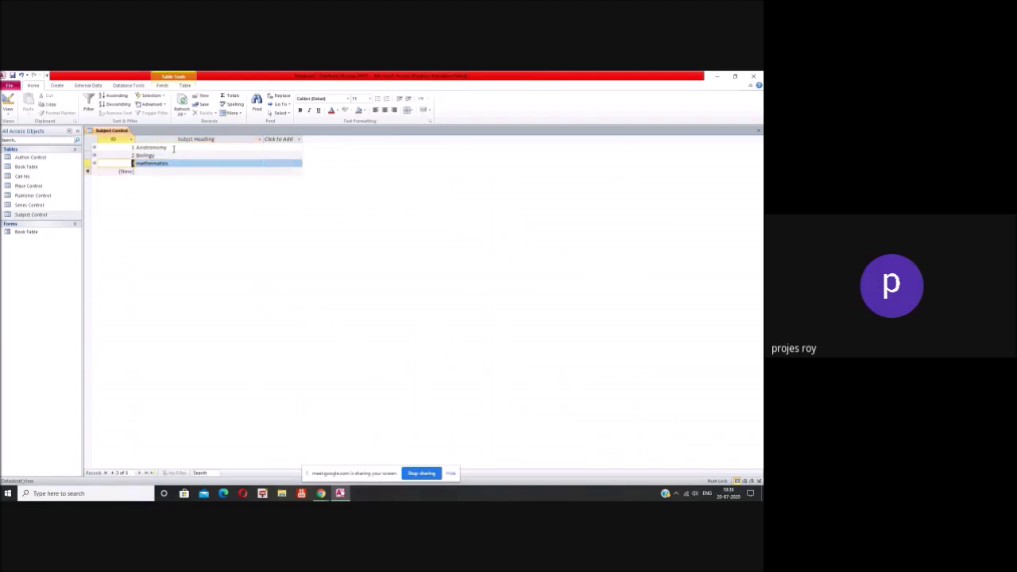
pyautogui.click(136, 163)
pyautogui.press('Delete')
pyautogui.write('M')
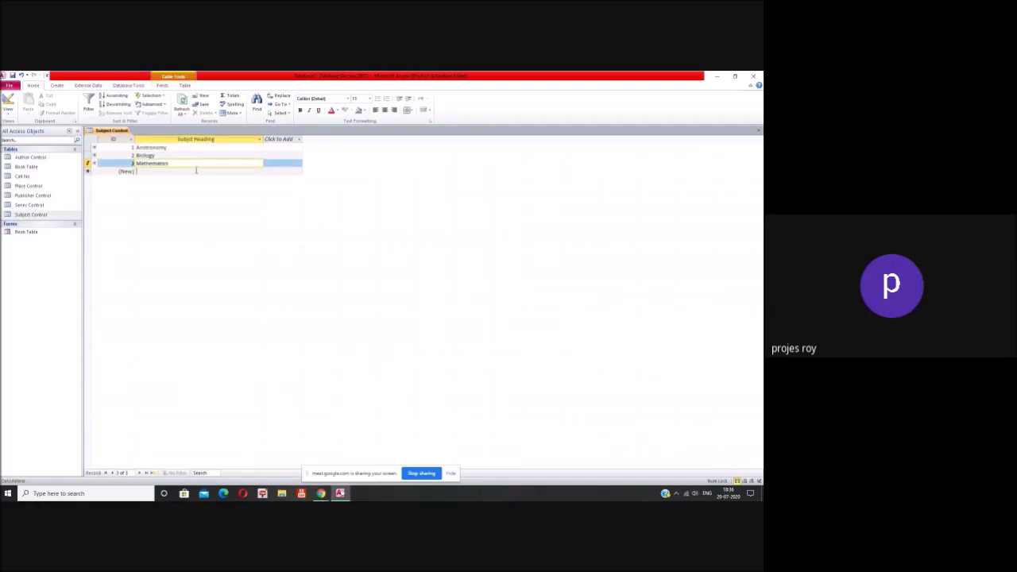
pyautogui.click(196, 170)
# Step: Add Library Classification, Library Cataloguing, Library Operation and Library Building as subject headings
pyautogui.write('Lib')
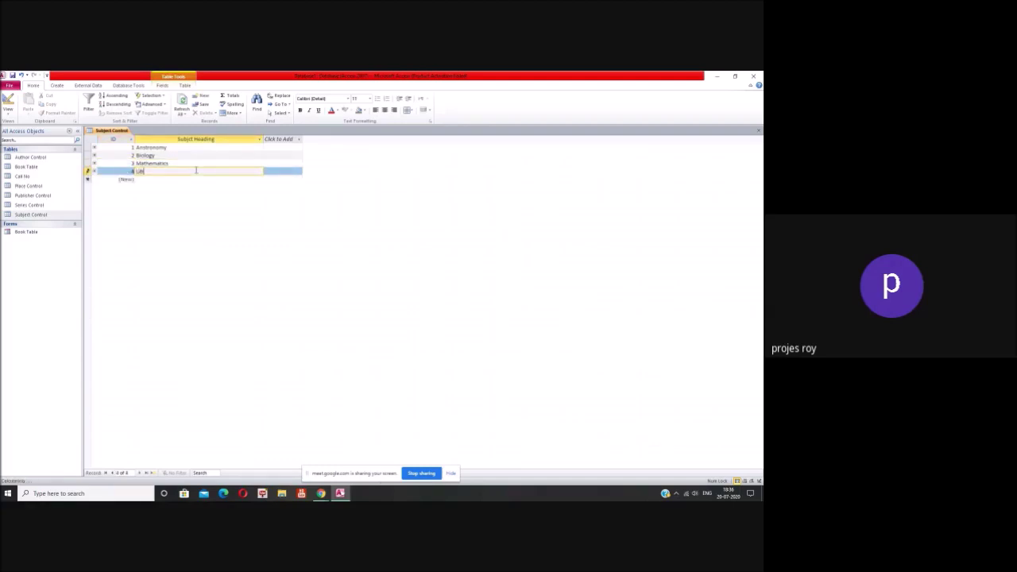
pyautogui.write('rary Classification')
pyautogui.press('Return')
pyautogui.write('U')
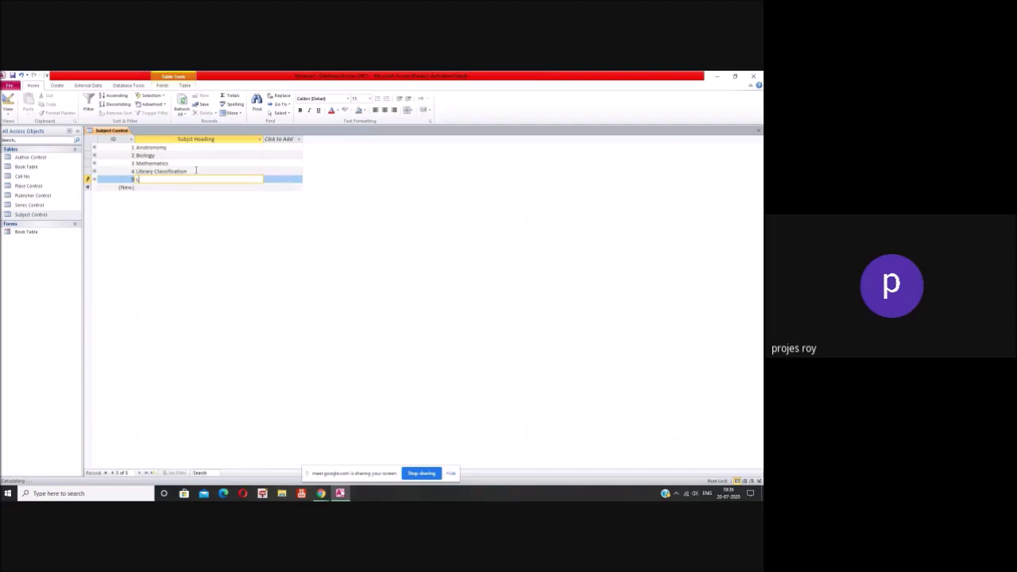
pyautogui.write('ibrary Cataloguing')
pyautogui.press('Return')
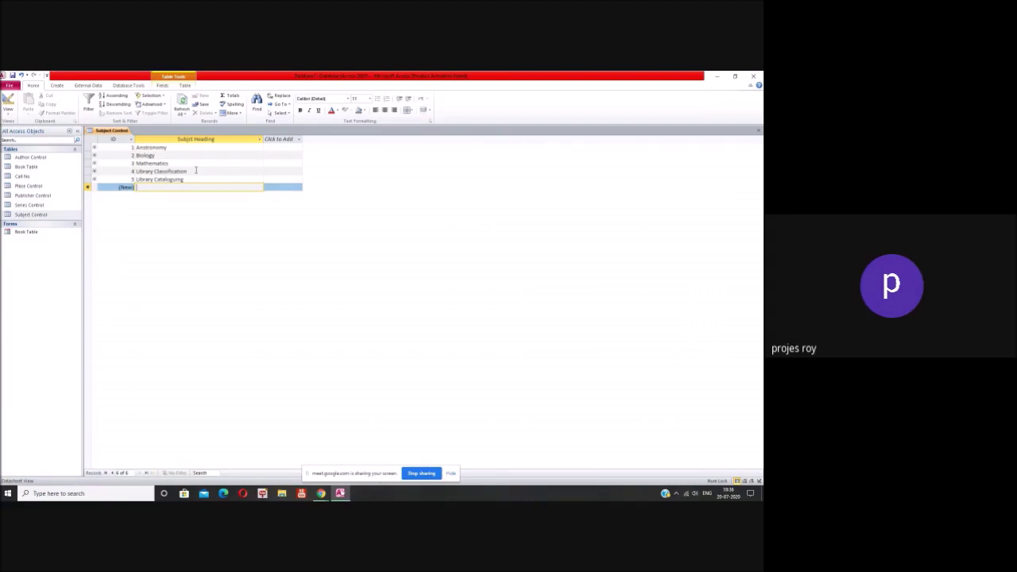
pyautogui.write('Library Operation')
pyautogui.press('Return')
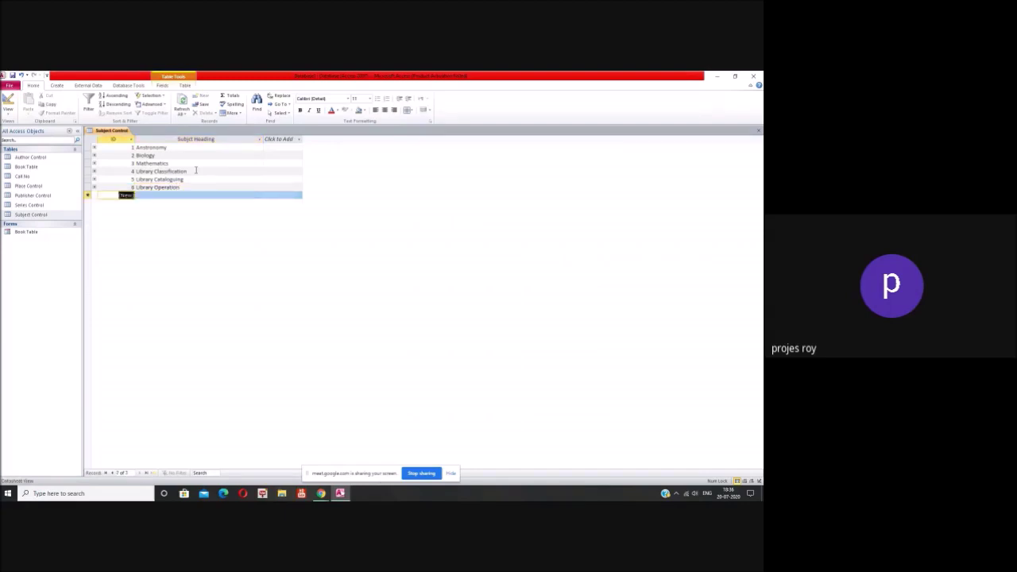
pyautogui.write('Library')
pyautogui.write(' Bio')
pyautogui.write('g')
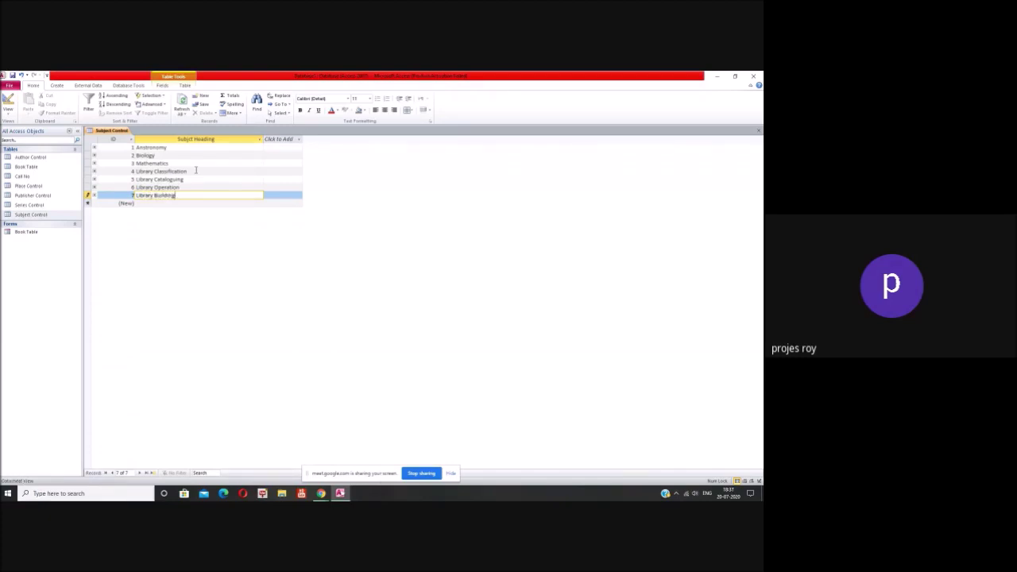
pyautogui.press('Return')
# Step: Add Library Furniture, Literature, Religion and History, then close the Subject Control table
pyautogui.write('Library F')
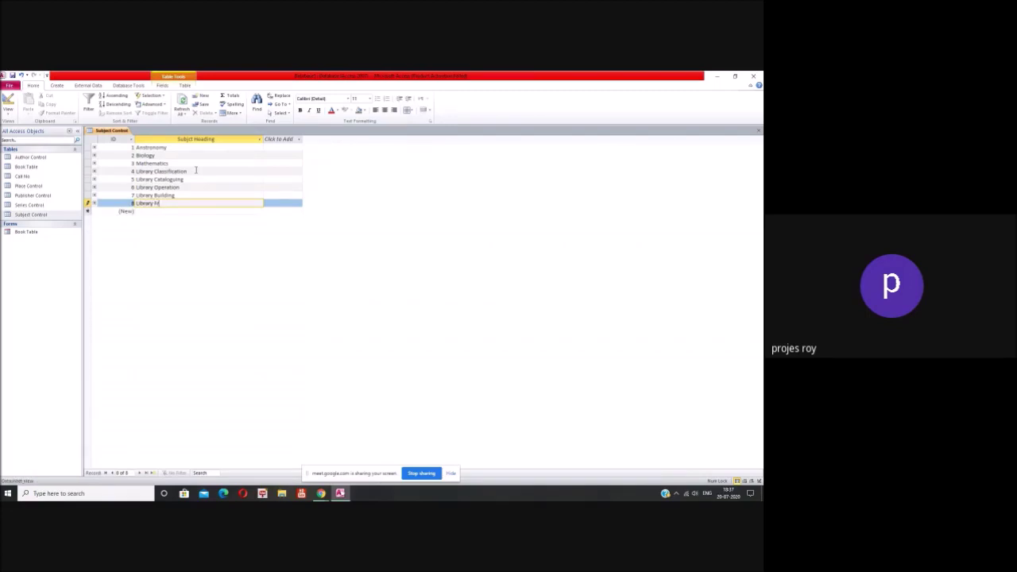
pyautogui.write('urniture')
pyautogui.press('Return')
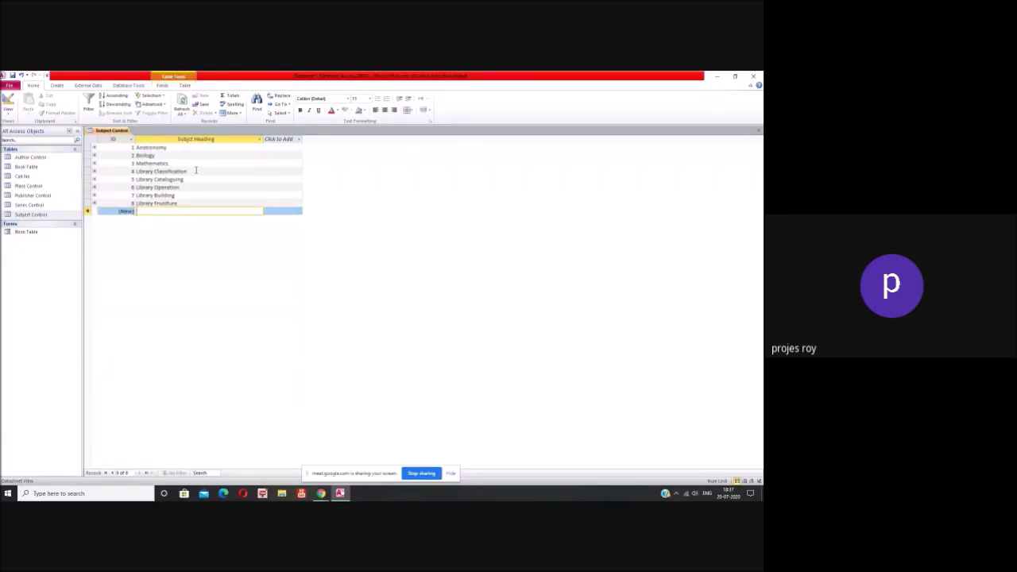
pyautogui.write('L')
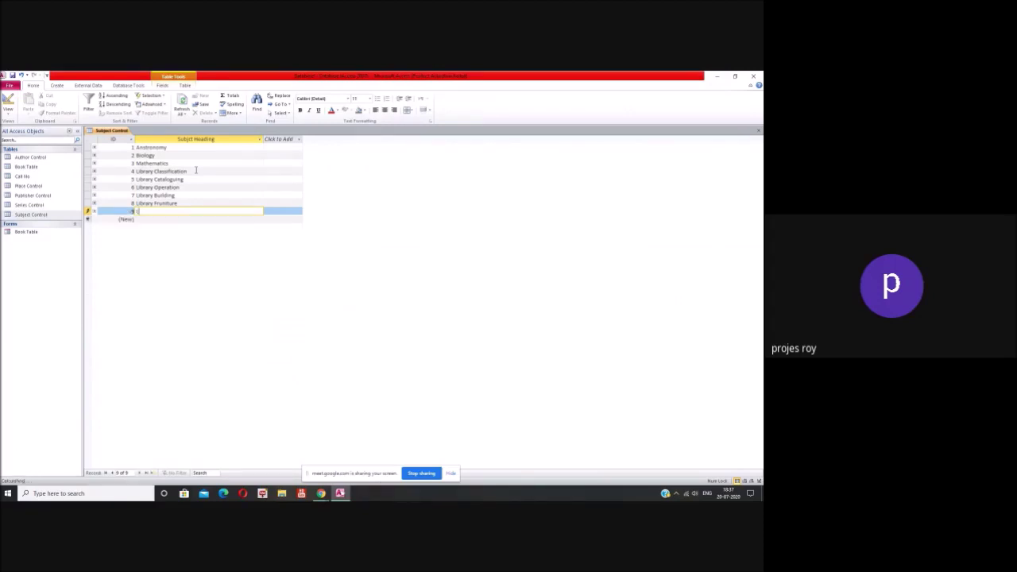
pyautogui.write('iterature')
pyautogui.press('Return')
pyautogui.write('Relig')
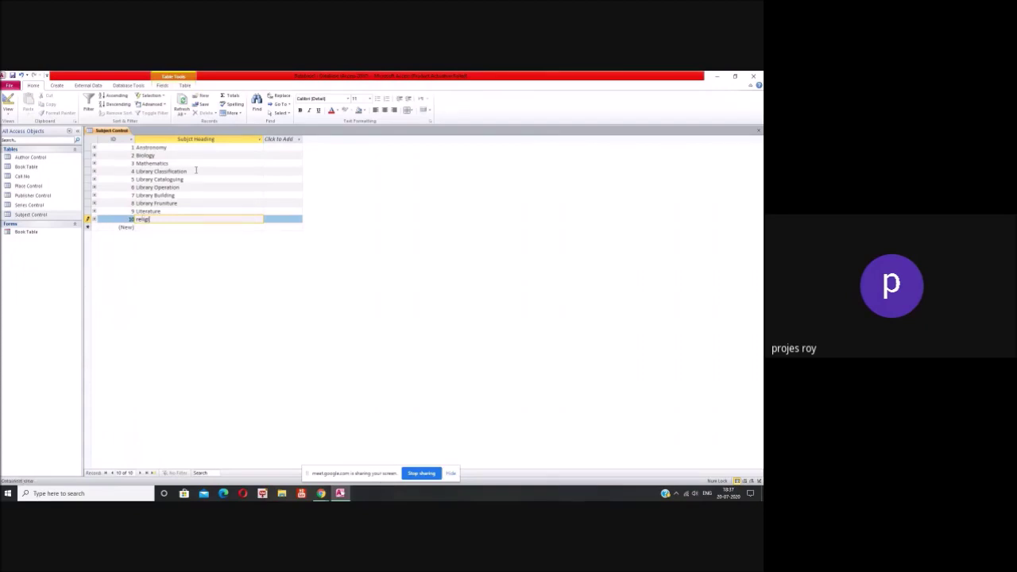
pyautogui.write('ion')
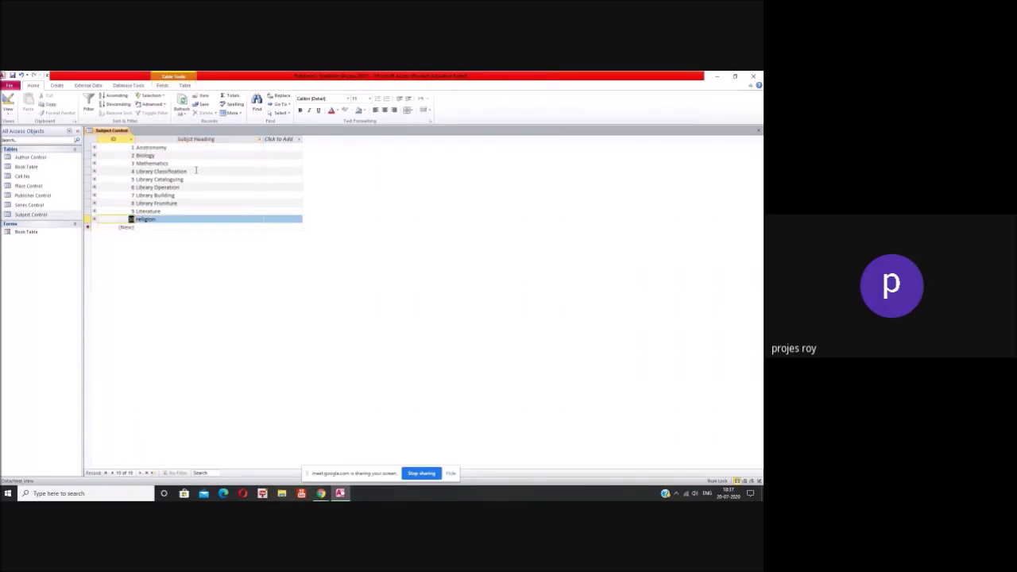
pyautogui.click(145, 220)
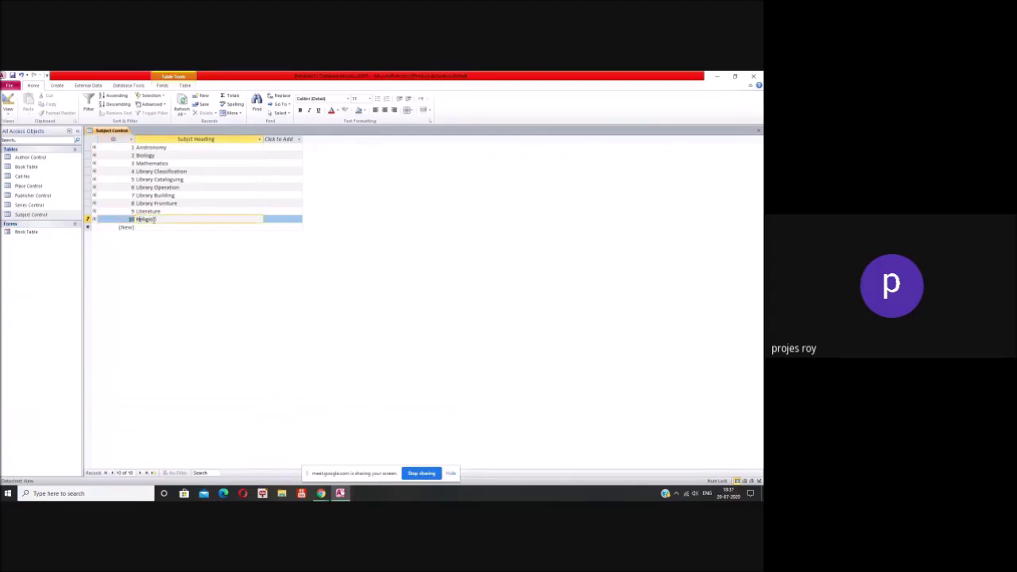
pyautogui.press('Tab')
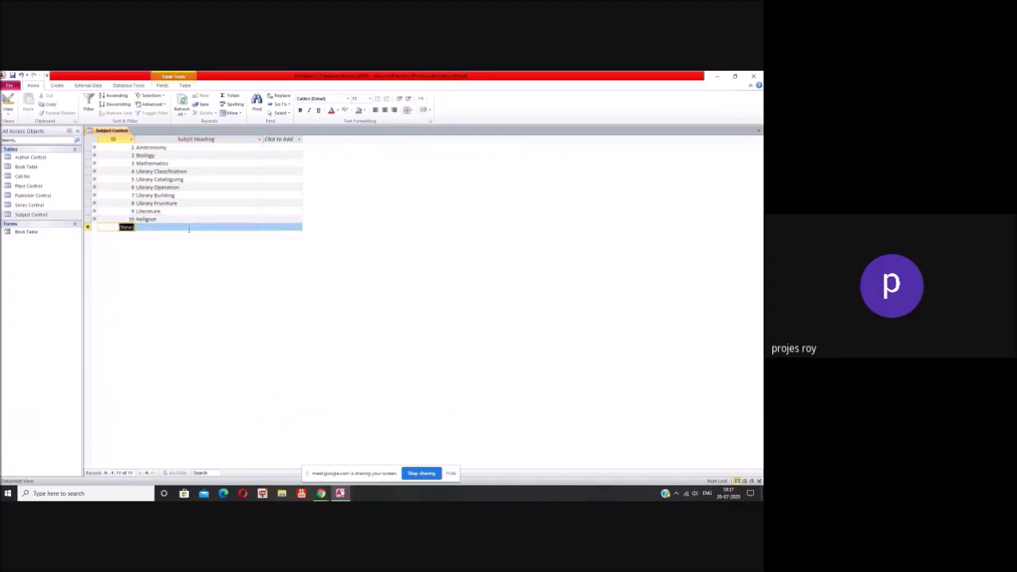
pyautogui.press('Tab')
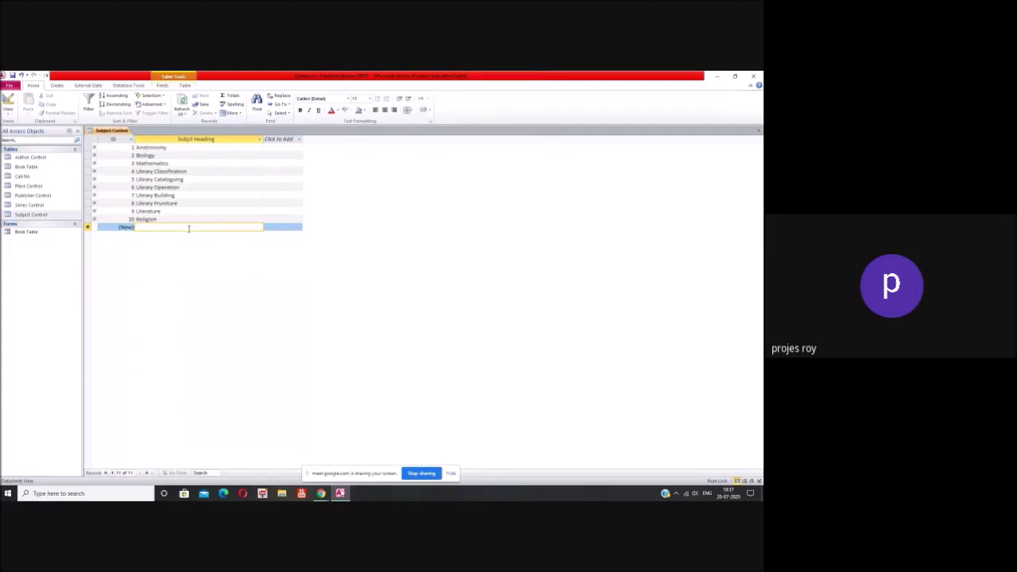
pyautogui.write('History')
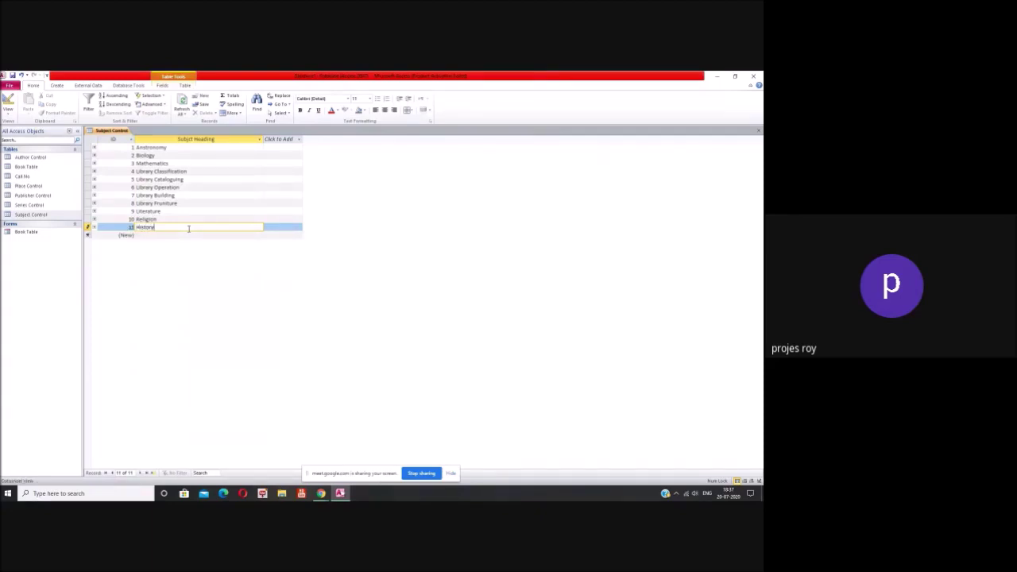
pyautogui.press('Tab')
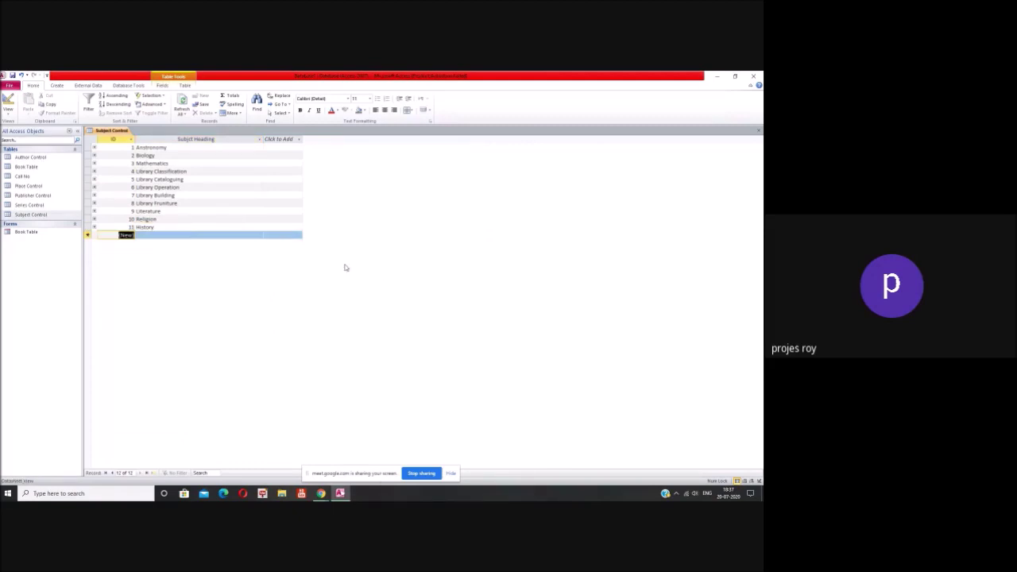
pyautogui.click(759, 132)
# Step: Save the table layout, open the Book Table form and enter the title Library Classification
pyautogui.click(351, 305)
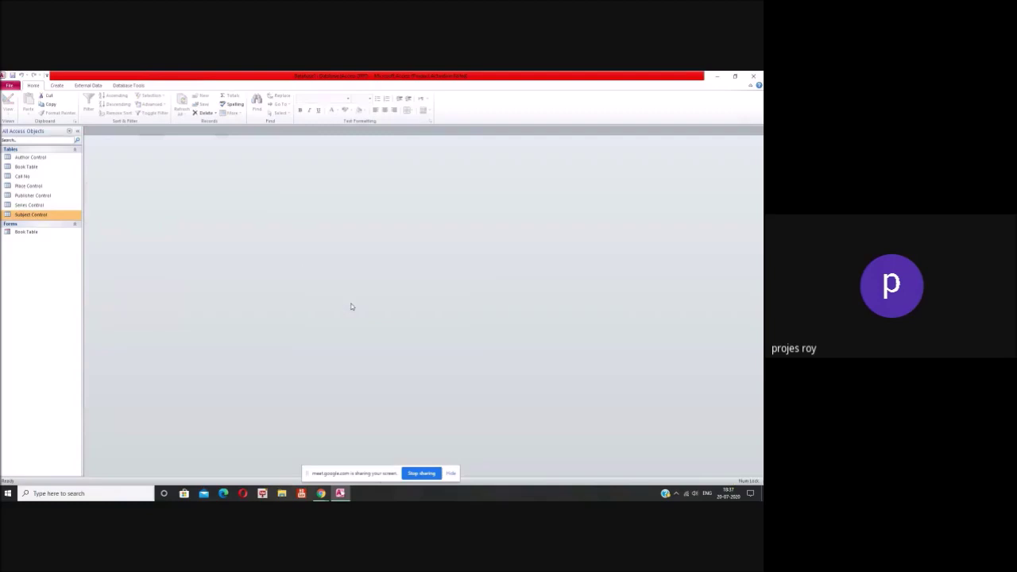
pyautogui.doubleClick(30, 232)
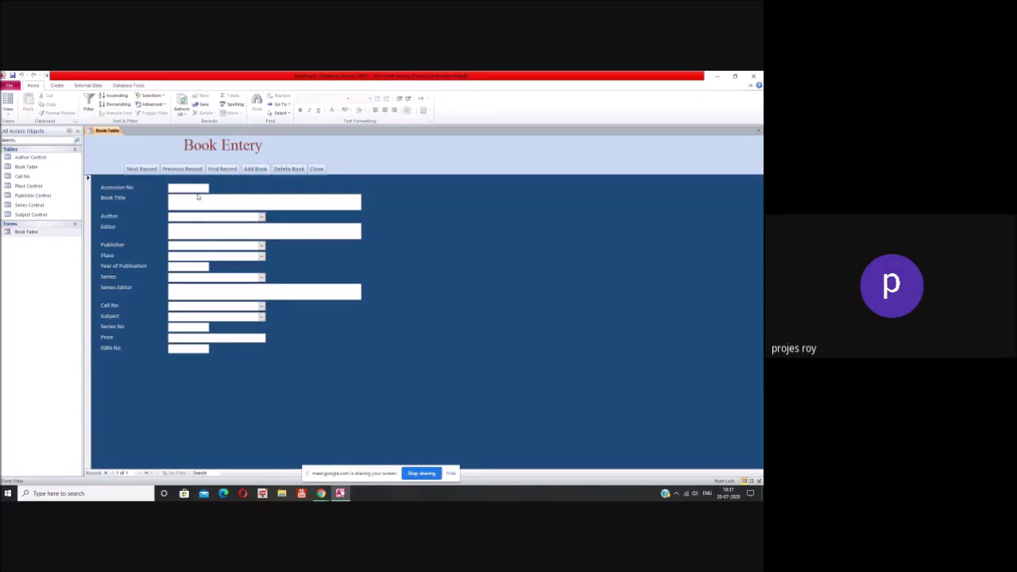
pyautogui.click(198, 196)
pyautogui.write('Library Classification')
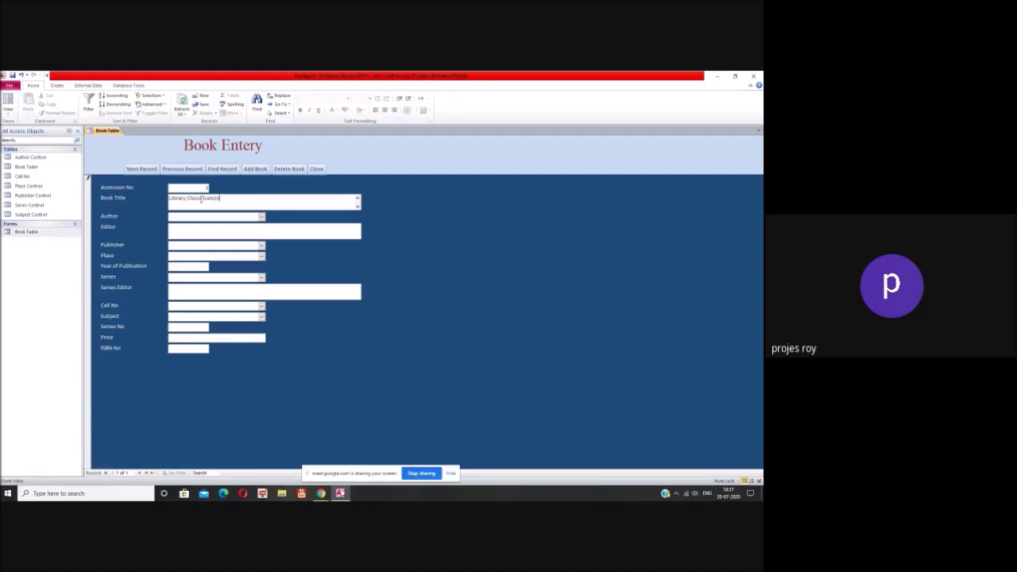
# Step: Choose an author from the Author list, then clear and restore the Author field
pyautogui.click(261, 217)
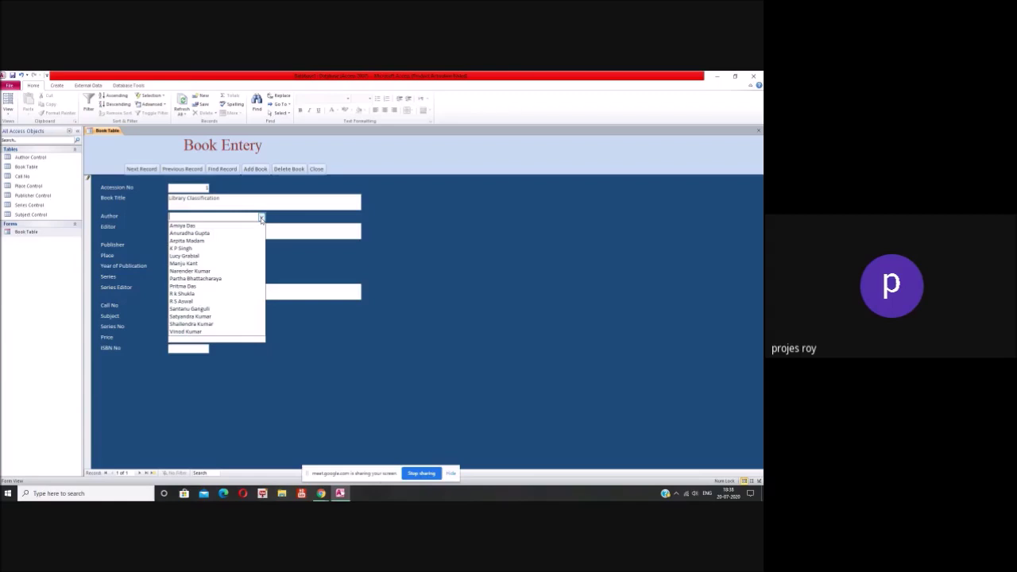
pyautogui.click(231, 324)
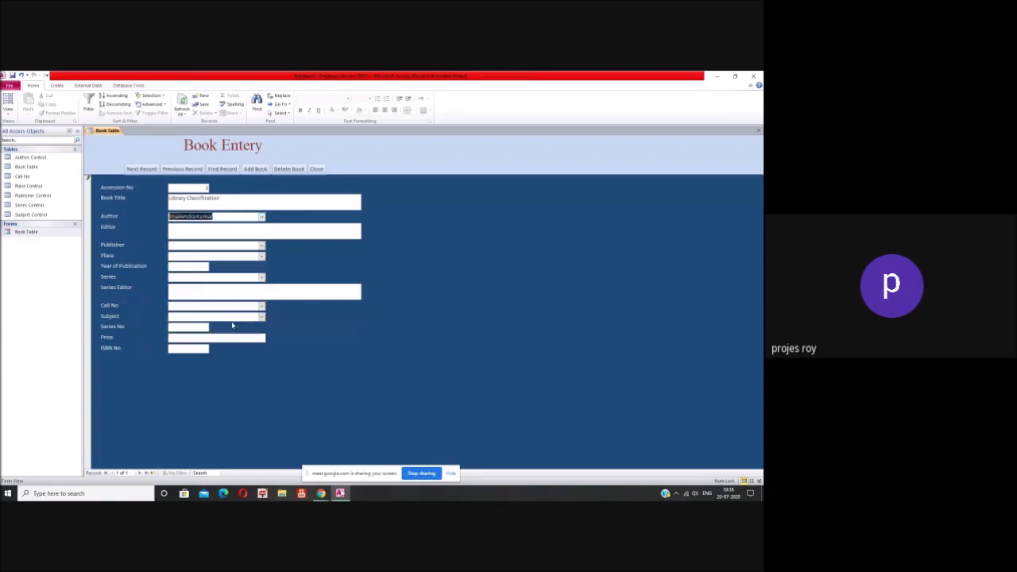
pyautogui.click(261, 231)
pyautogui.click(233, 216)
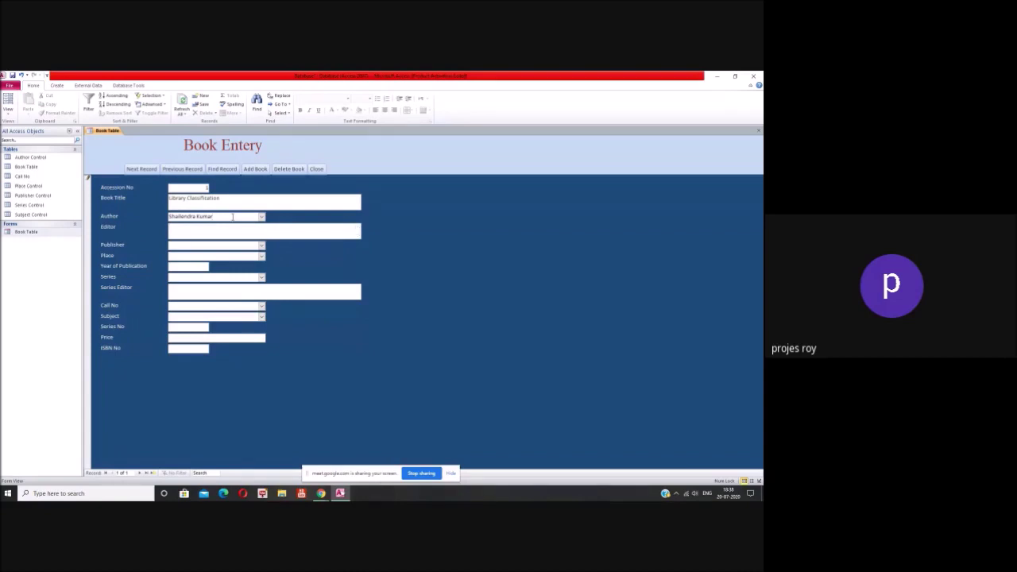
pyautogui.press('Escape')
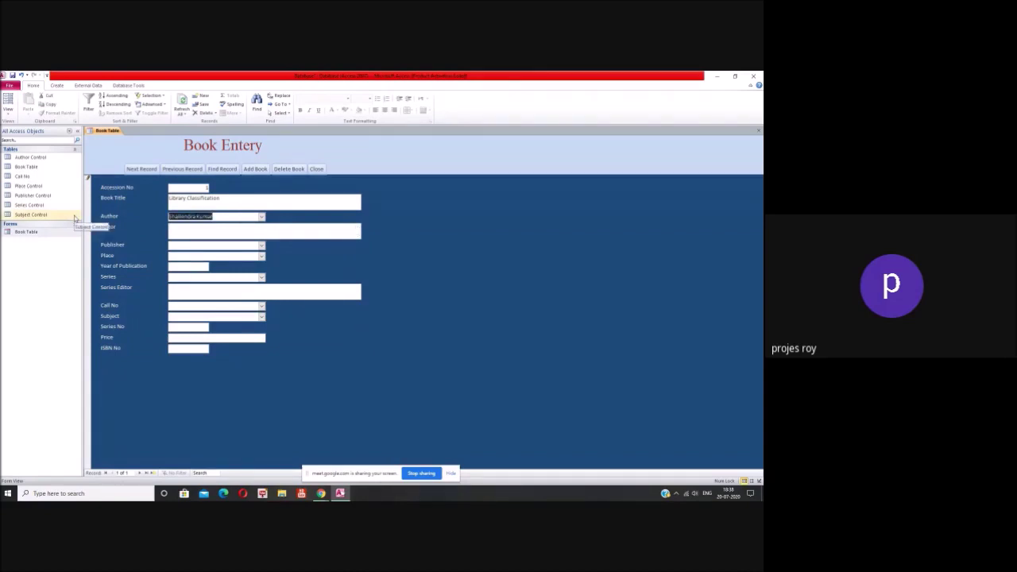
pyautogui.write('S')
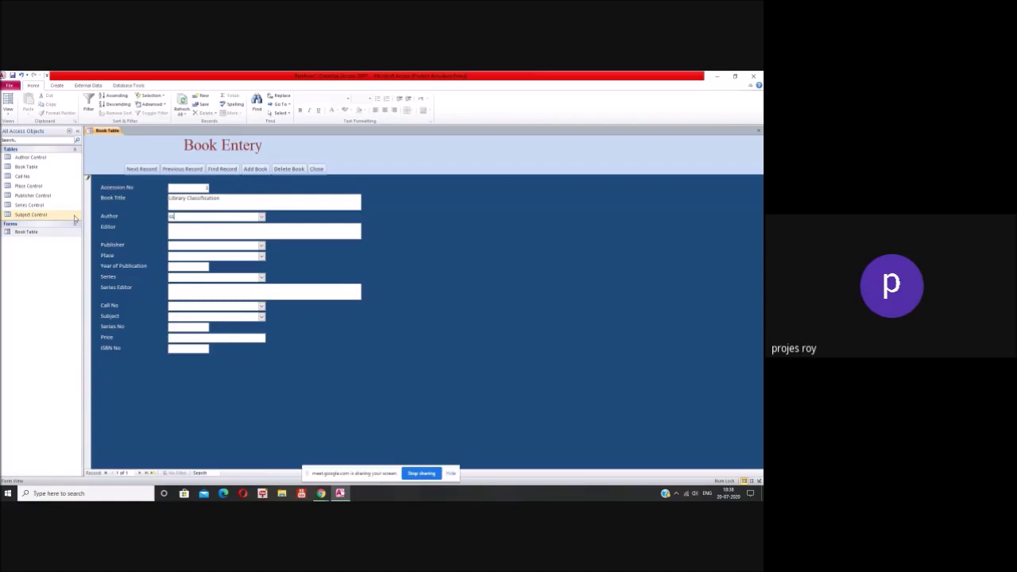
pyautogui.press('BackSpace')
pyautogui.press('Escape')
pyautogui.press('Tab')
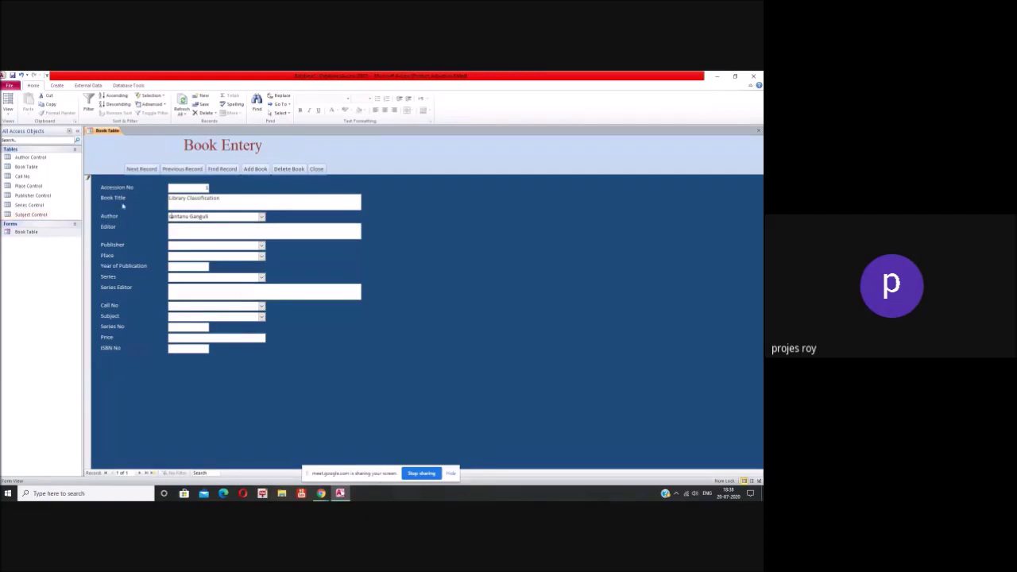
# Step: Re-pick the author from the list and leave Accession No blank, triggering the required-value warning
pyautogui.click(261, 216)
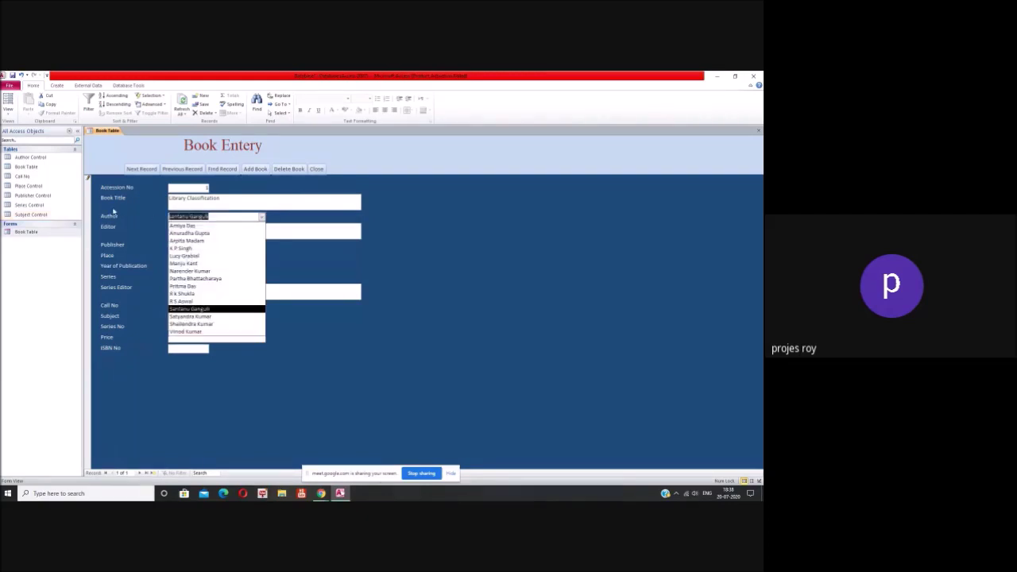
pyautogui.press('Down')
pyautogui.press('Down')
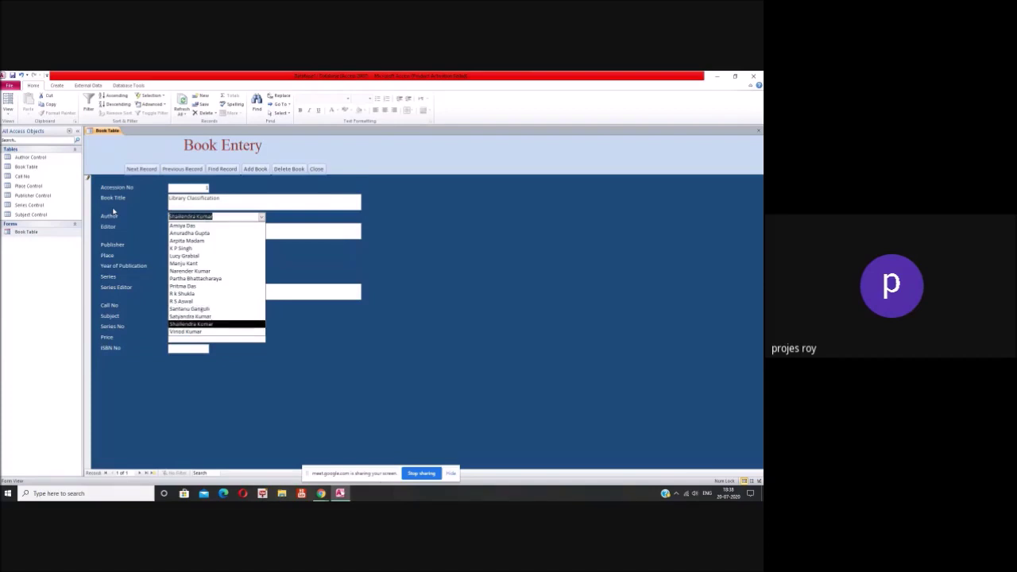
pyautogui.click(179, 325)
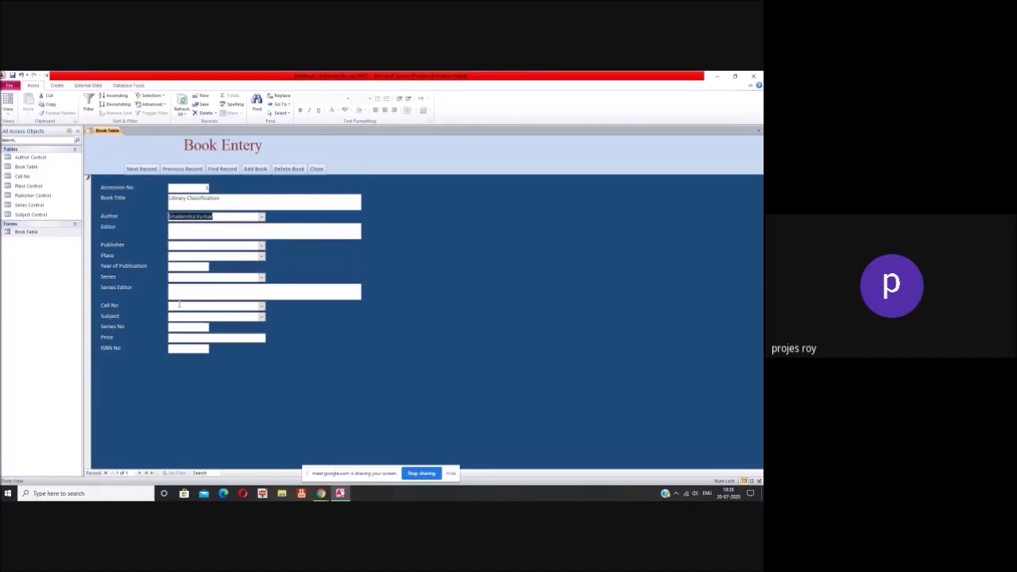
pyautogui.click(179, 229)
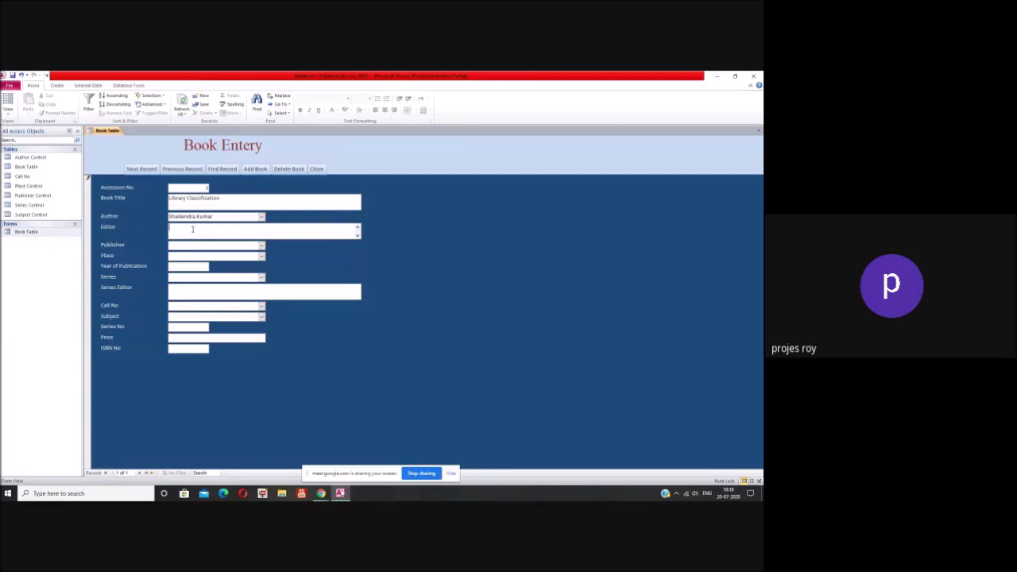
pyautogui.click(208, 187)
pyautogui.click(249, 200)
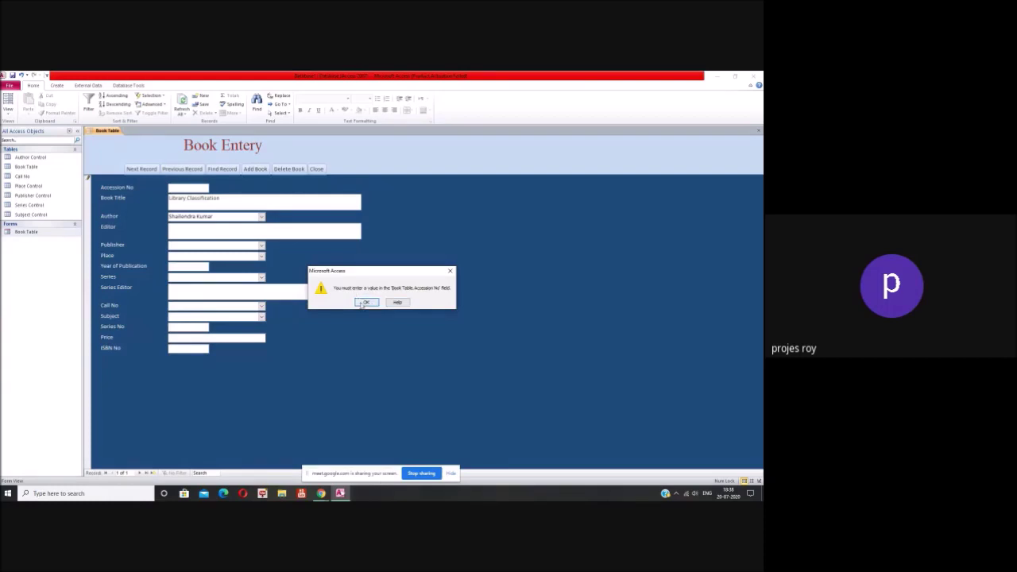
# Step: Dismiss the Accession No warning and choose Cambridge University Press as publisher
pyautogui.click(367, 302)
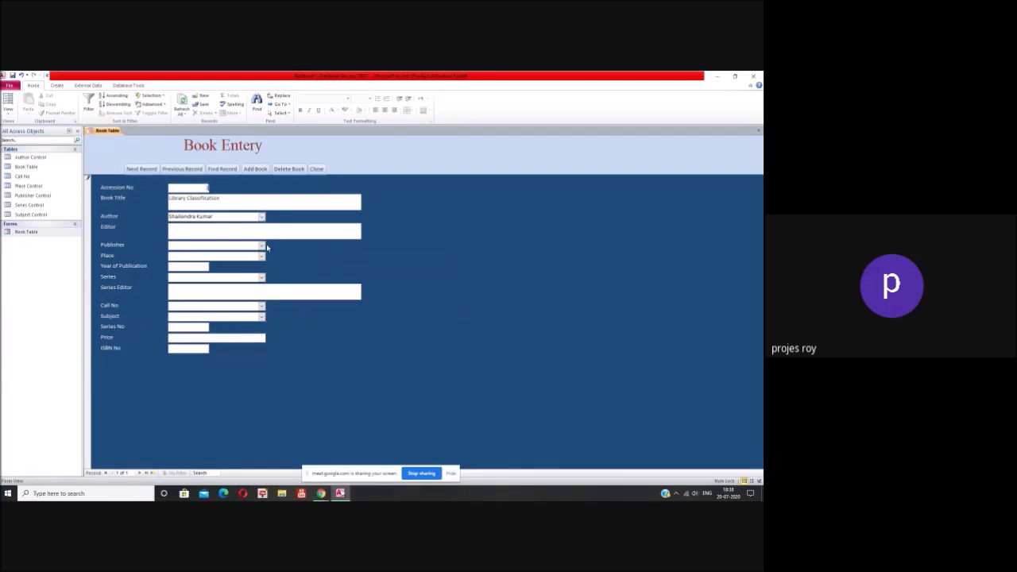
pyautogui.click(224, 230)
pyautogui.click(261, 247)
pyautogui.click(238, 256)
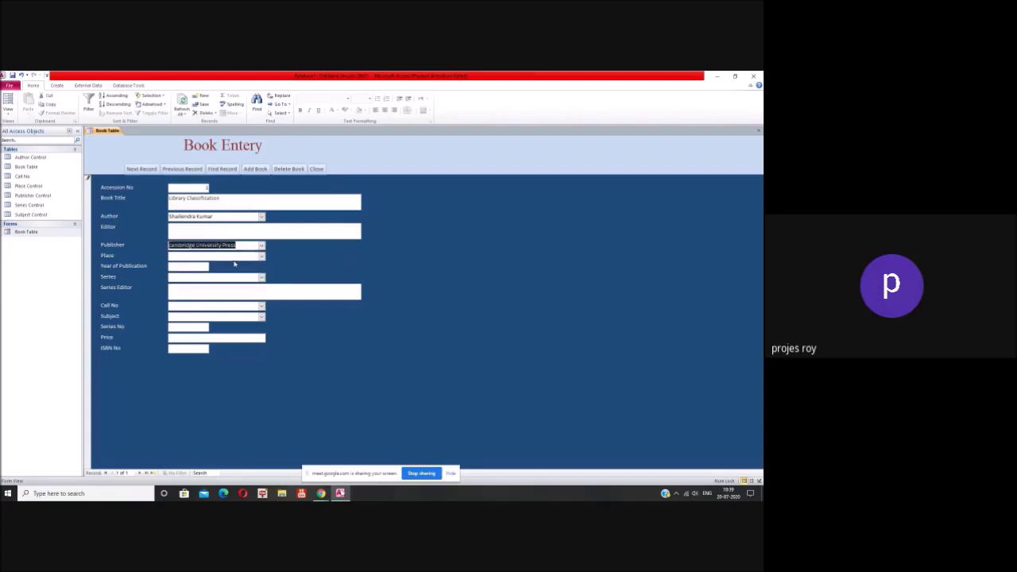
# Step: Set Place to Chennai, Year of Publication to 2019 and Series to Delhi University Lecture Series
pyautogui.click(262, 255)
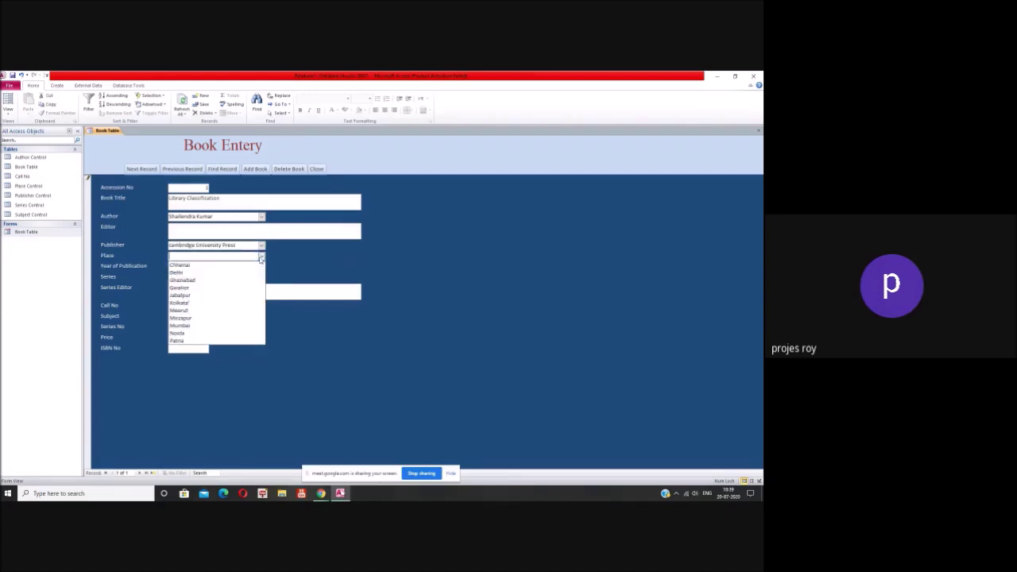
pyautogui.click(238, 266)
pyautogui.click(189, 267)
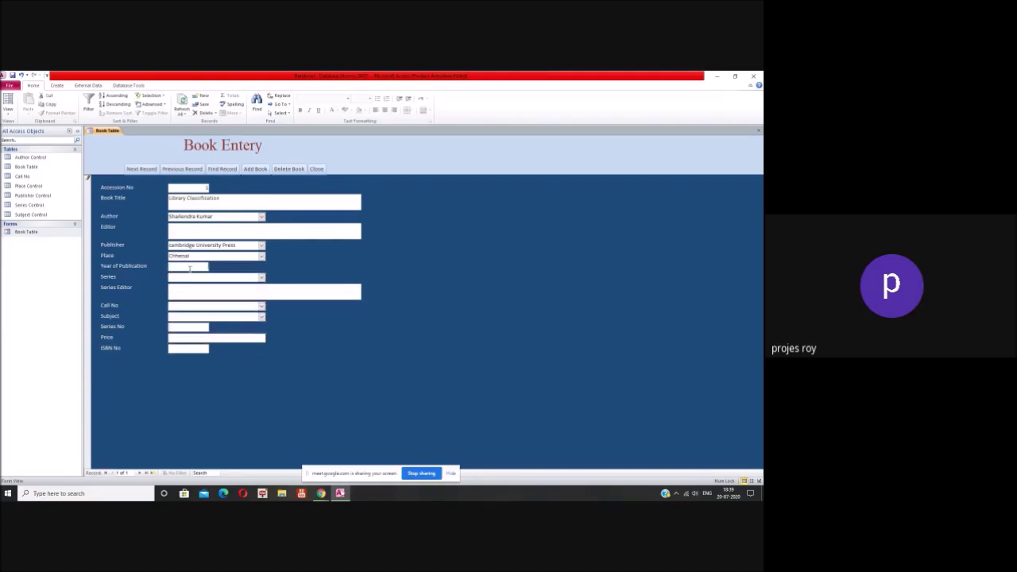
pyautogui.write('2019')
pyautogui.click(263, 279)
pyautogui.click(248, 292)
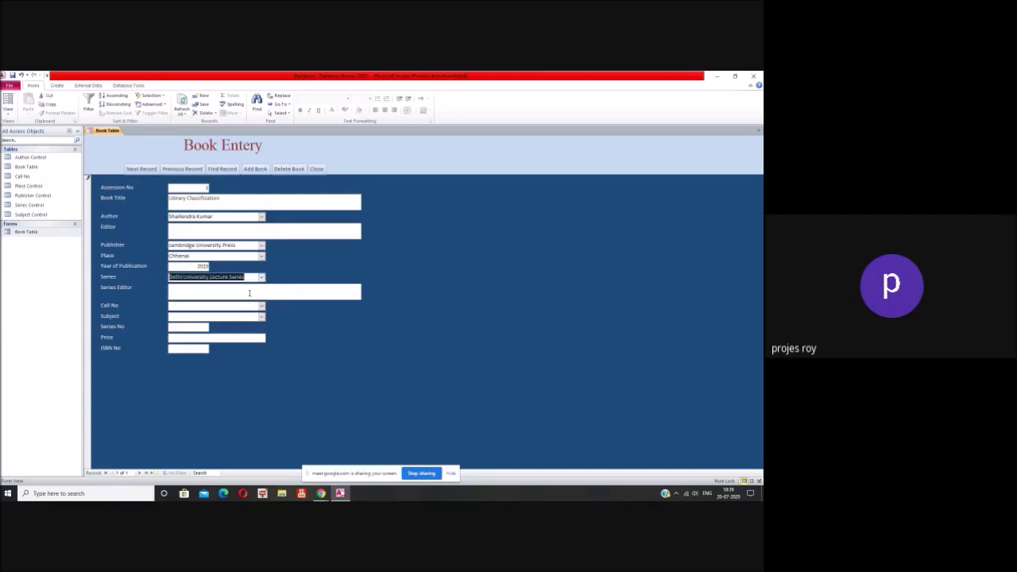
pyautogui.click(248, 293)
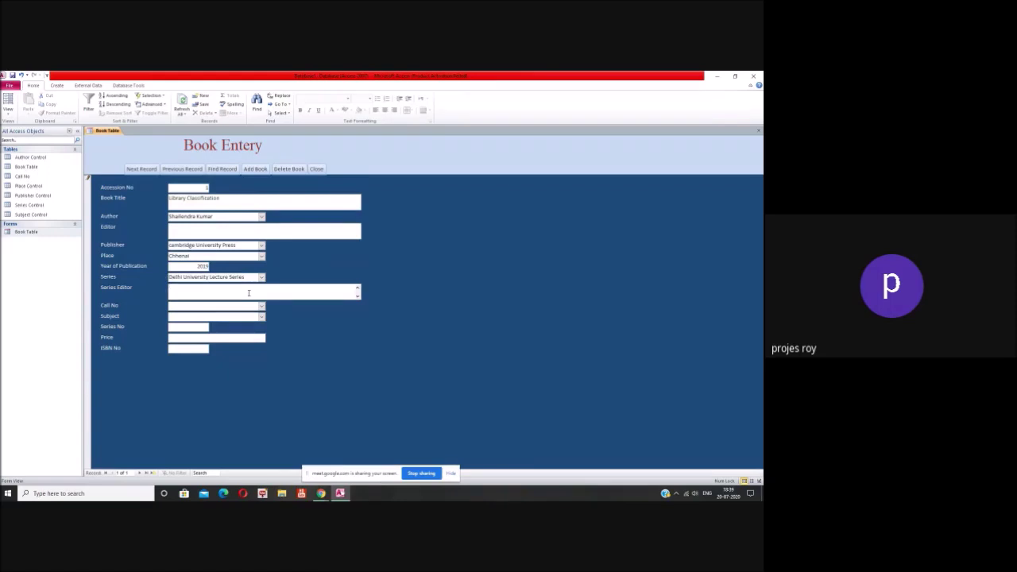
pyautogui.click(223, 230)
# Step: Set Call No to 020 and Subject to Library Classification
pyautogui.click(261, 306)
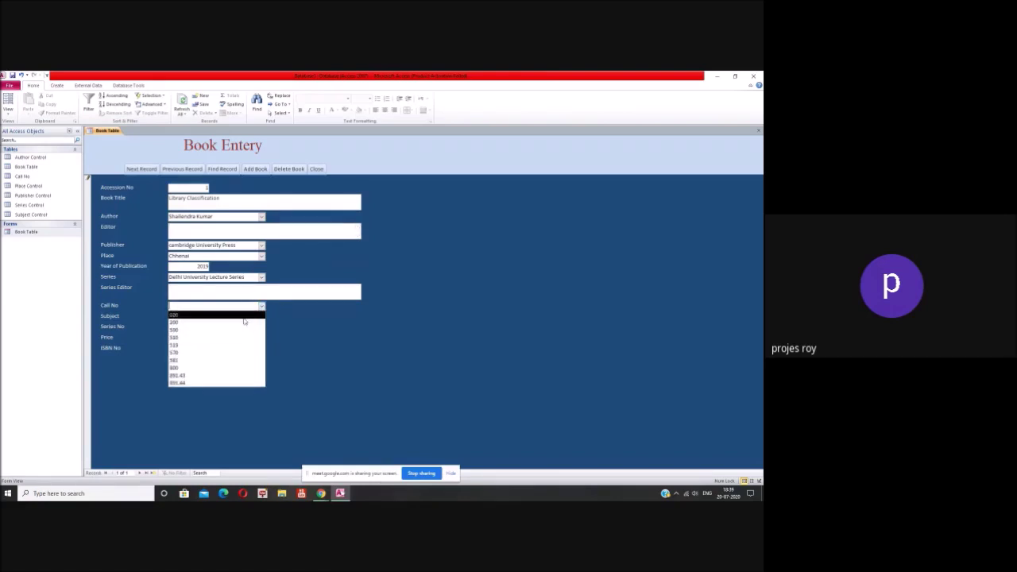
pyautogui.click(244, 316)
pyautogui.click(261, 316)
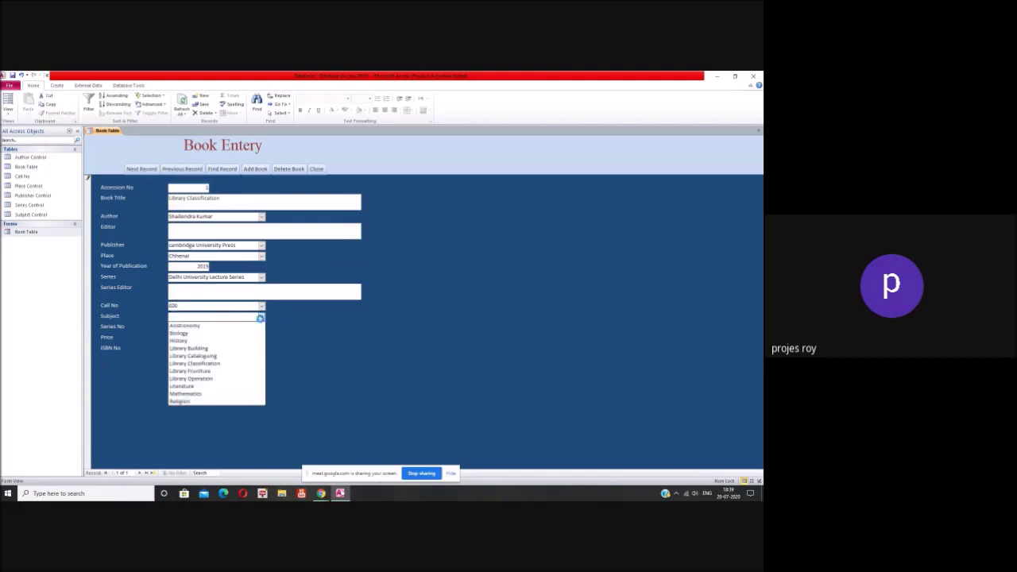
pyautogui.click(236, 363)
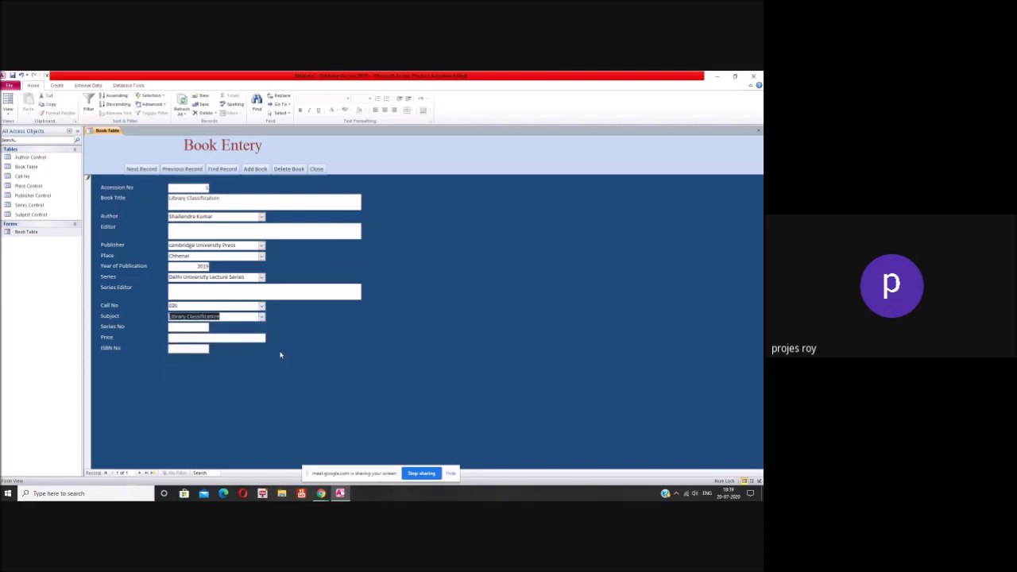
pyautogui.click(202, 328)
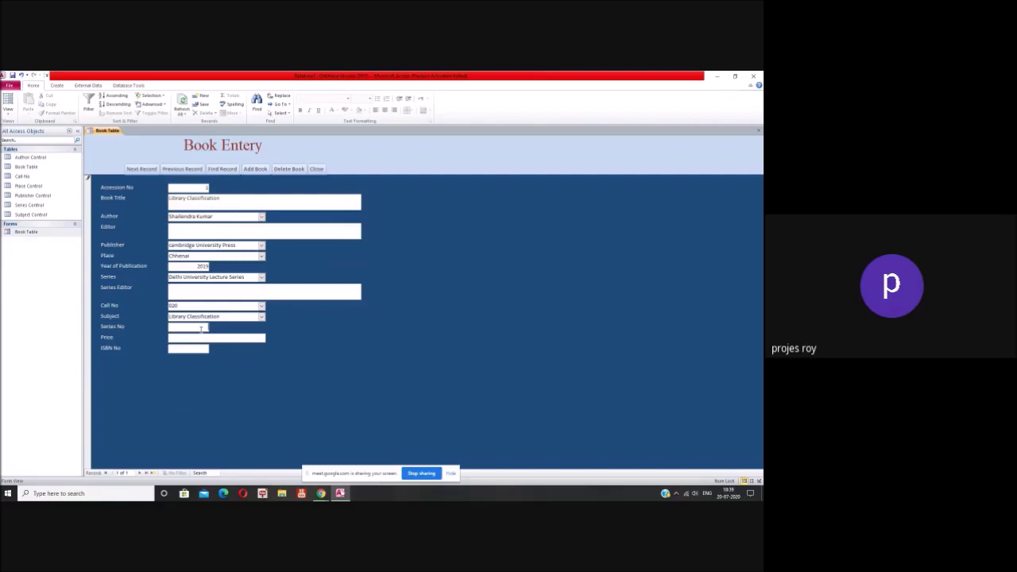
pyautogui.write('2')
pyautogui.click(197, 347)
pyautogui.click(207, 348)
pyautogui.write('1504584723555')
pyautogui.click(254, 169)
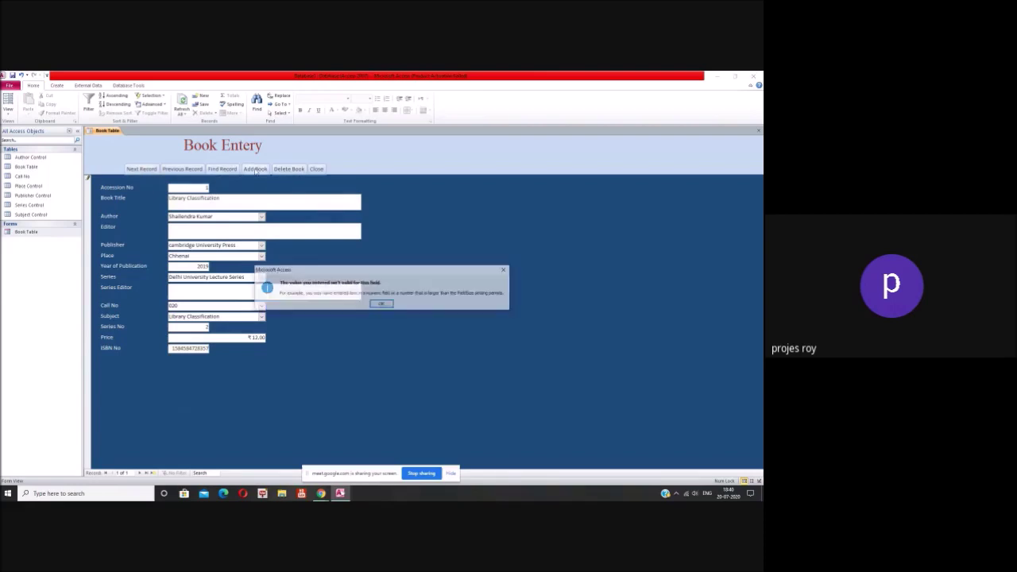
# Step: Dismiss the invalid-value warning and commit the shortened ISBN 158458
pyautogui.click(381, 305)
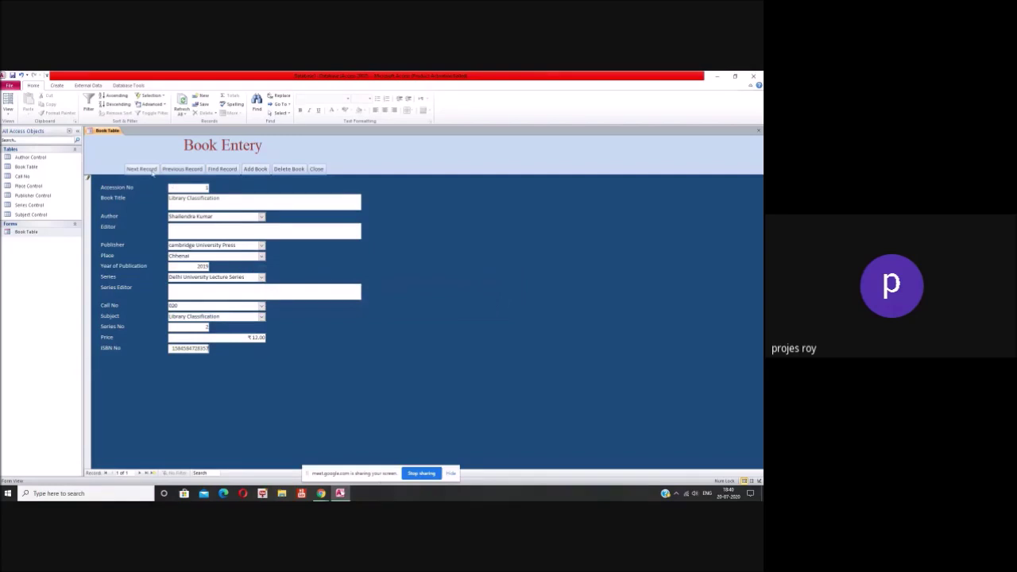
pyautogui.click(149, 170)
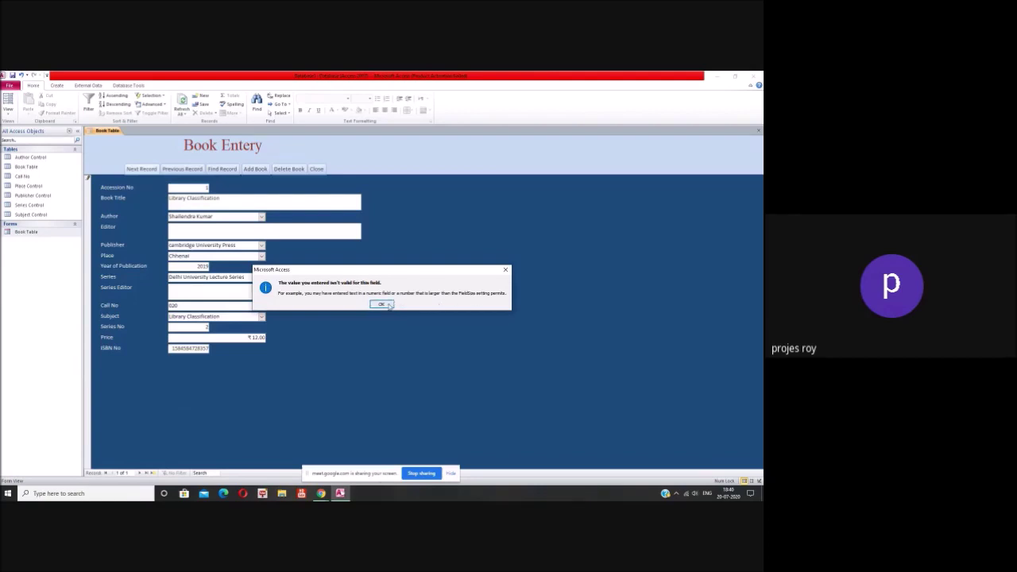
pyautogui.click(380, 305)
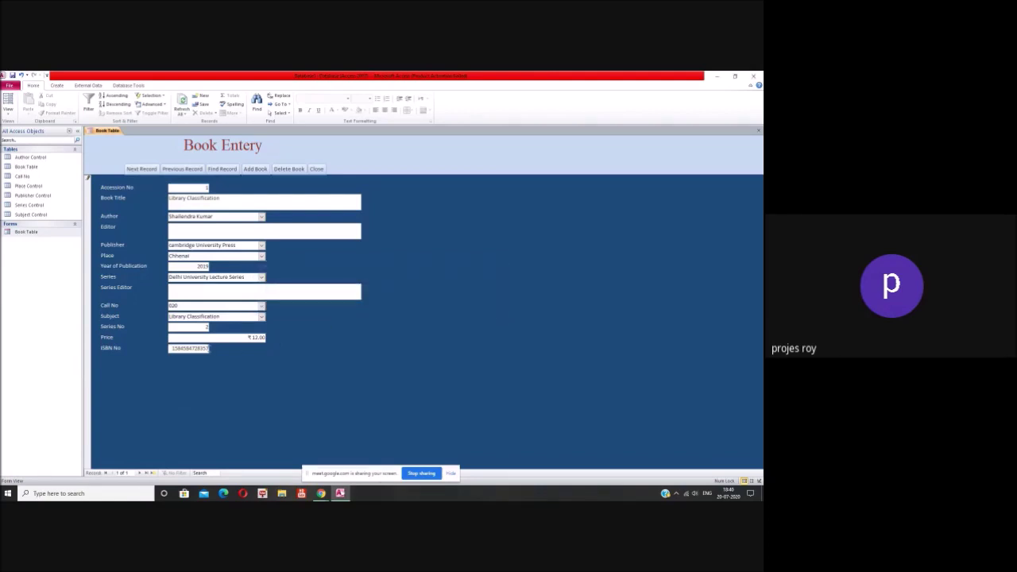
pyautogui.press('Return')
# Step: Step between the saved Library Classification record and the blank record, then add a new book
pyautogui.click(148, 171)
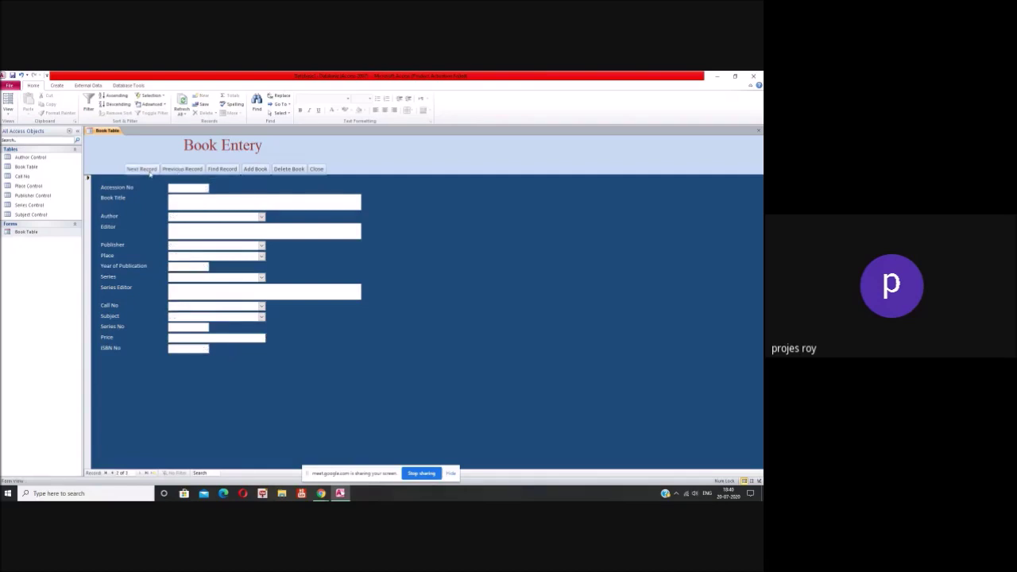
pyautogui.click(193, 349)
pyautogui.click(202, 170)
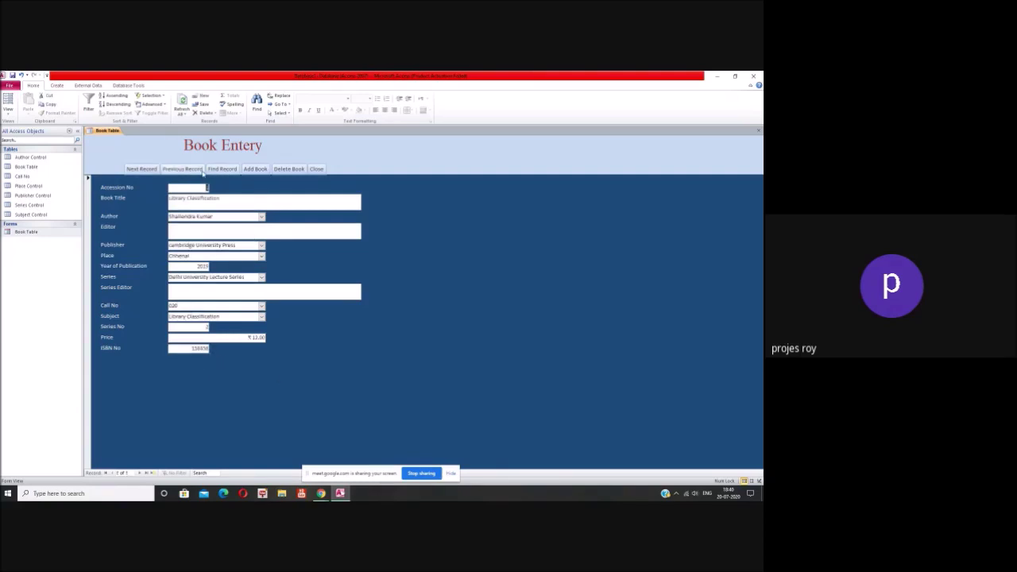
pyautogui.click(179, 170)
pyautogui.click(179, 170)
pyautogui.click(255, 169)
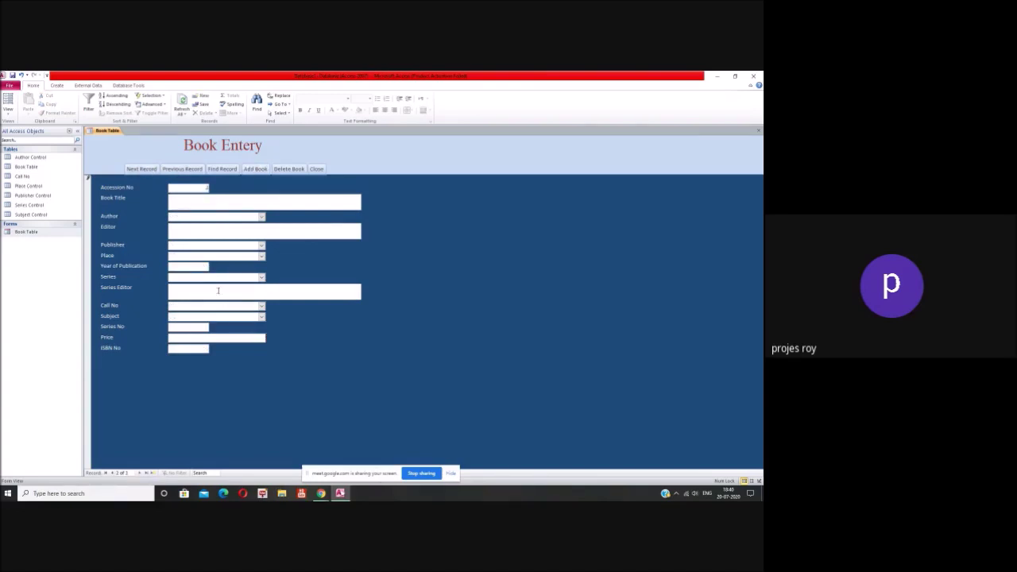
# Step: Enter the title Hindu Philosophy, choose its author and type the editor's name
pyautogui.click(205, 205)
pyautogui.write('Hindu Philosophy')
pyautogui.press('Tab')
pyautogui.click(261, 216)
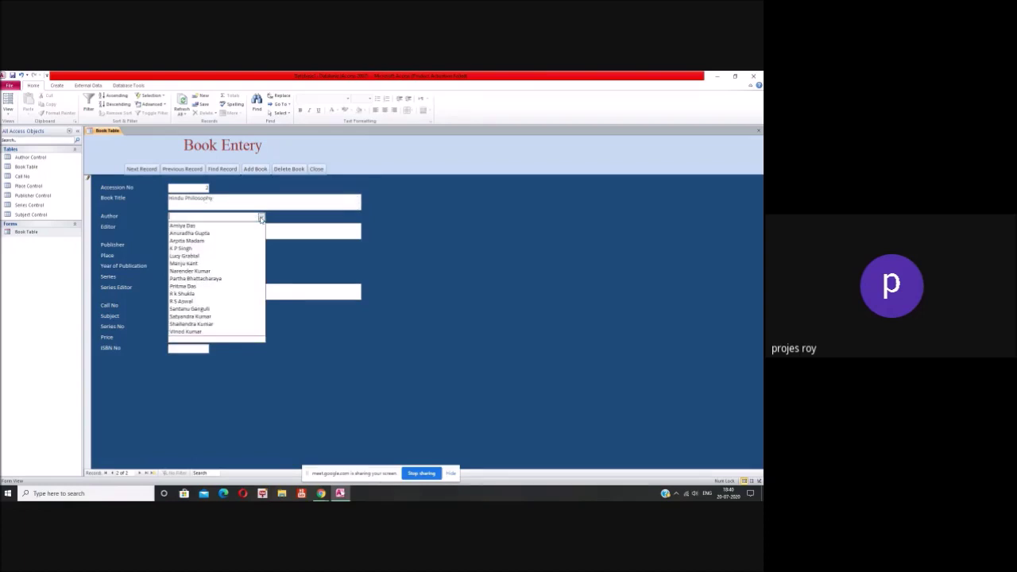
pyautogui.click(226, 316)
pyautogui.click(197, 230)
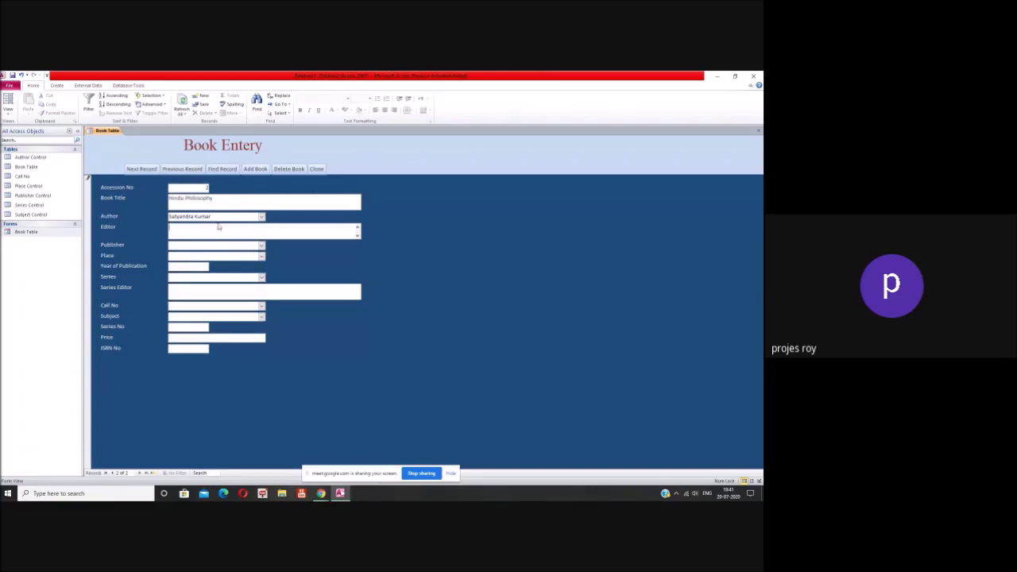
# Step: Set the publisher to Oxford University Press and the place to Delhi
pyautogui.click(260, 244)
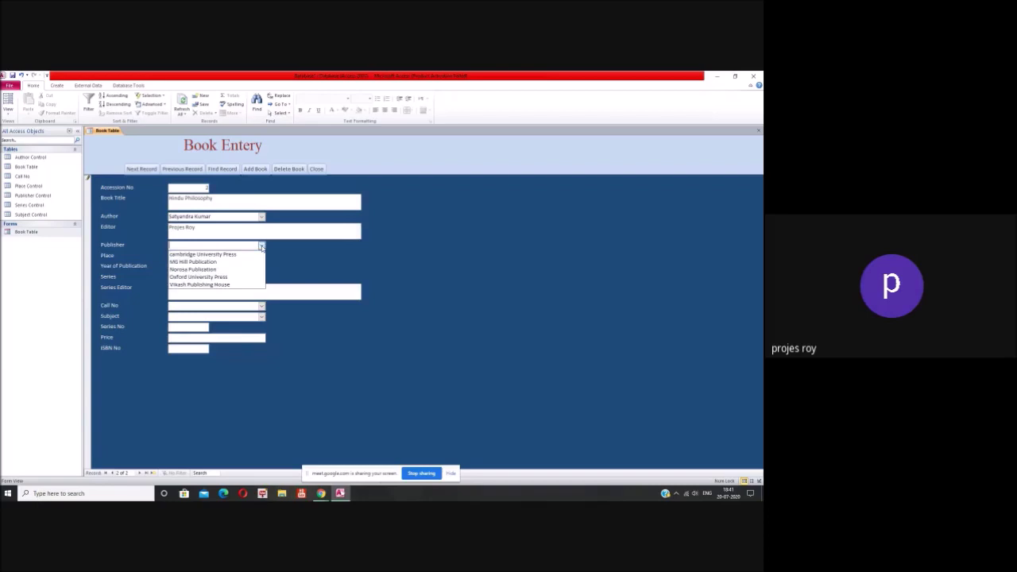
pyautogui.click(235, 274)
pyautogui.click(261, 255)
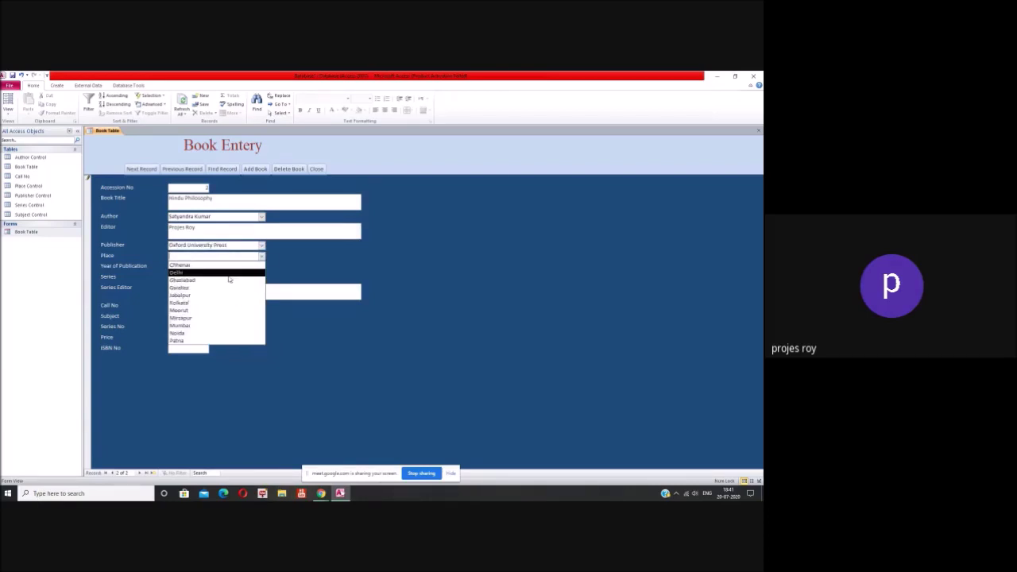
pyautogui.click(200, 272)
pyautogui.click(198, 268)
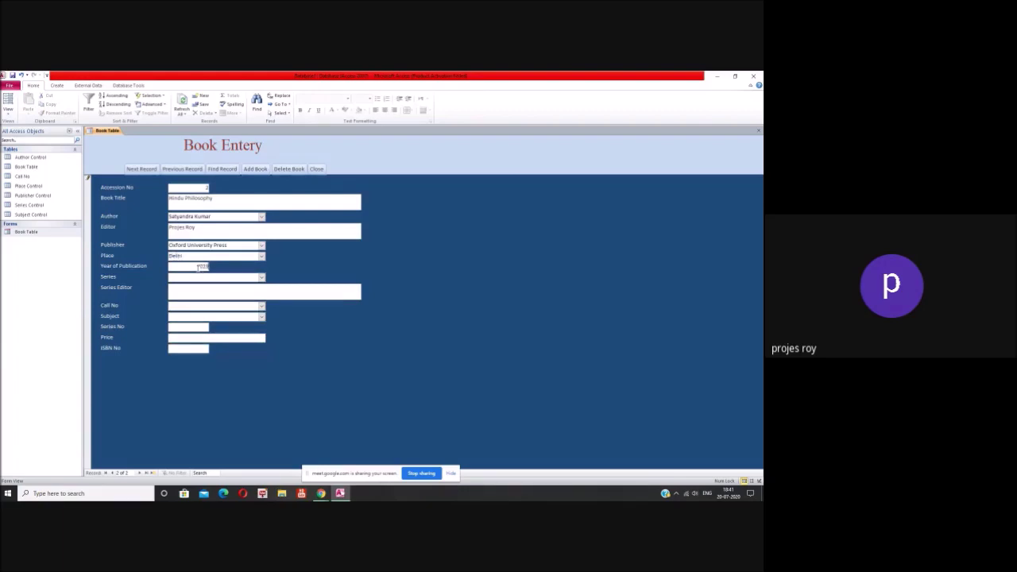
# Step: Choose IGNOU Lecture Series as the series, Call No 200 and subject Religion for Hindu Philosophy
pyautogui.click(260, 279)
pyautogui.click(236, 291)
pyautogui.click(232, 288)
pyautogui.click(261, 305)
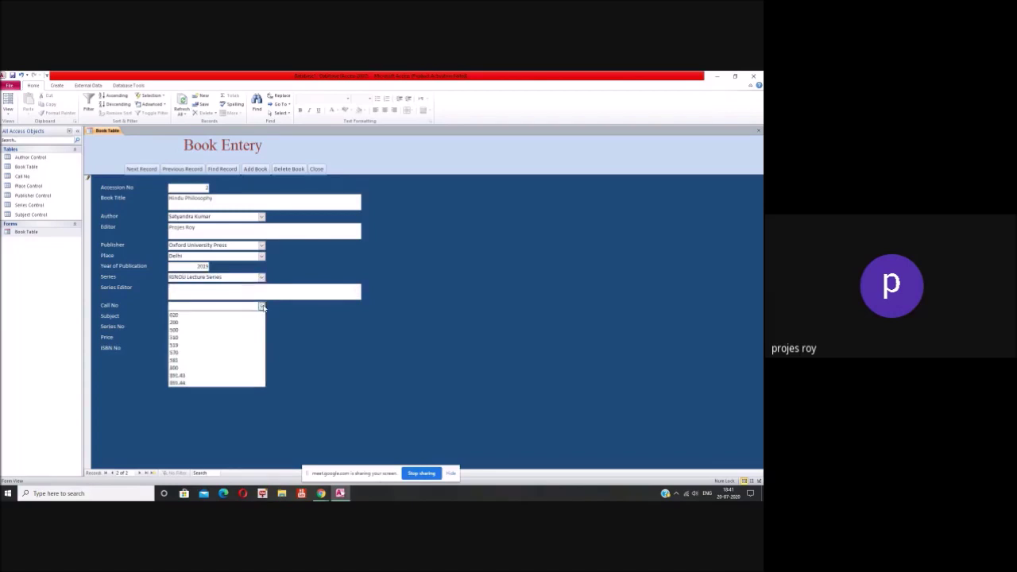
pyautogui.click(245, 322)
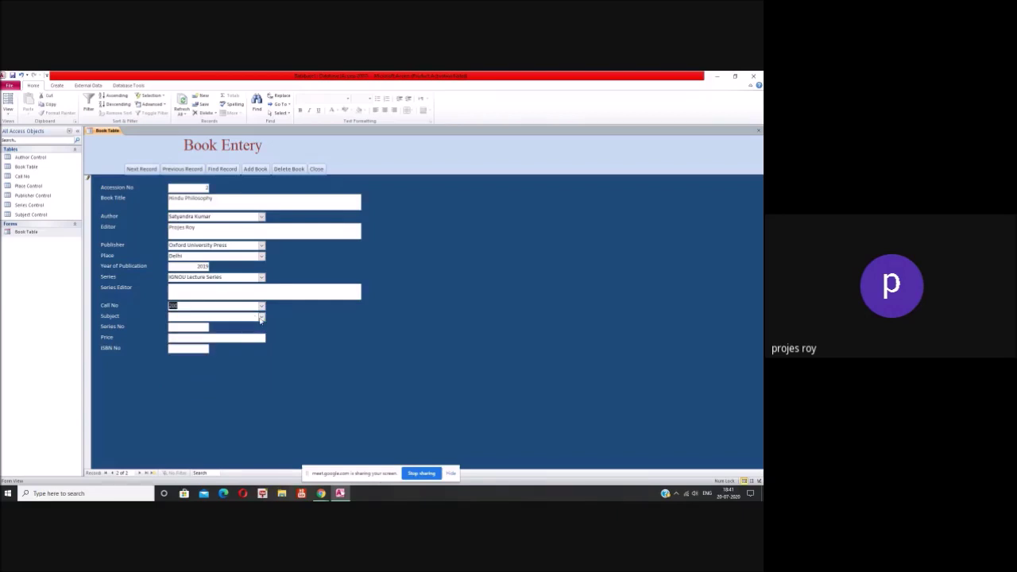
pyautogui.click(262, 316)
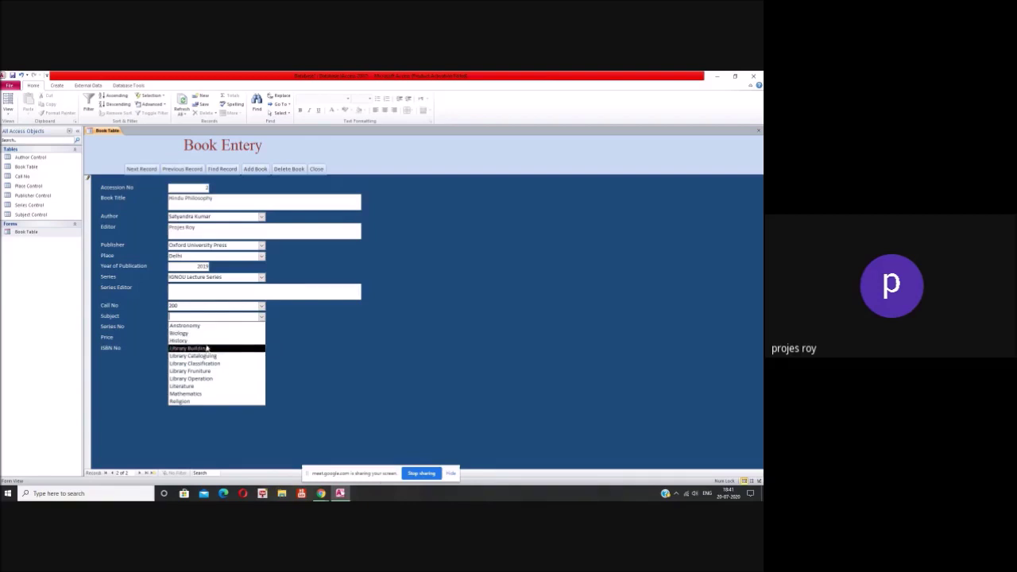
pyautogui.click(204, 402)
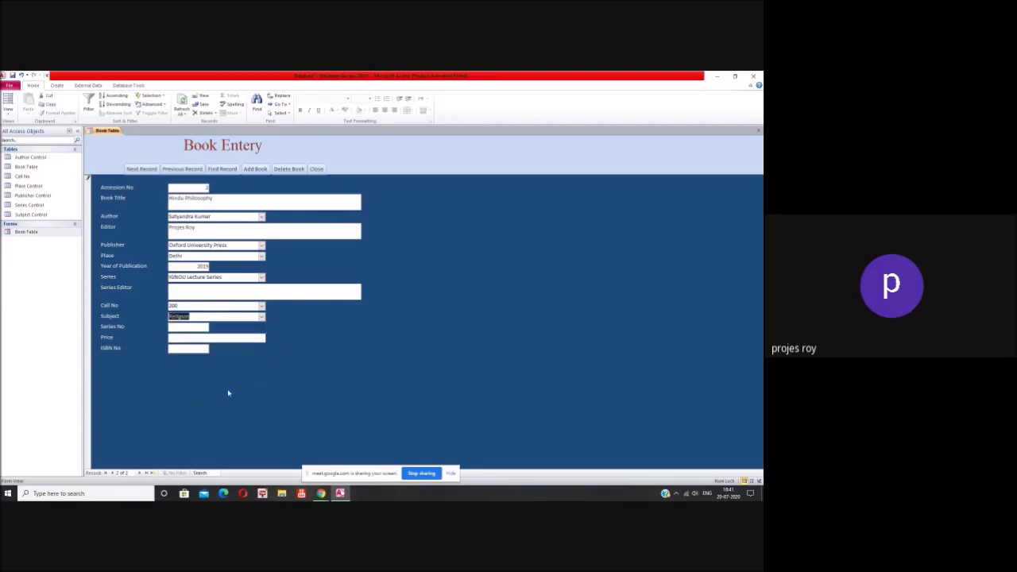
# Step: Enter price 200 and ISBN No 52353, then add the book to save the record
pyautogui.click(195, 339)
pyautogui.write('200')
pyautogui.click(197, 349)
pyautogui.write('5235342')
pyautogui.click(255, 169)
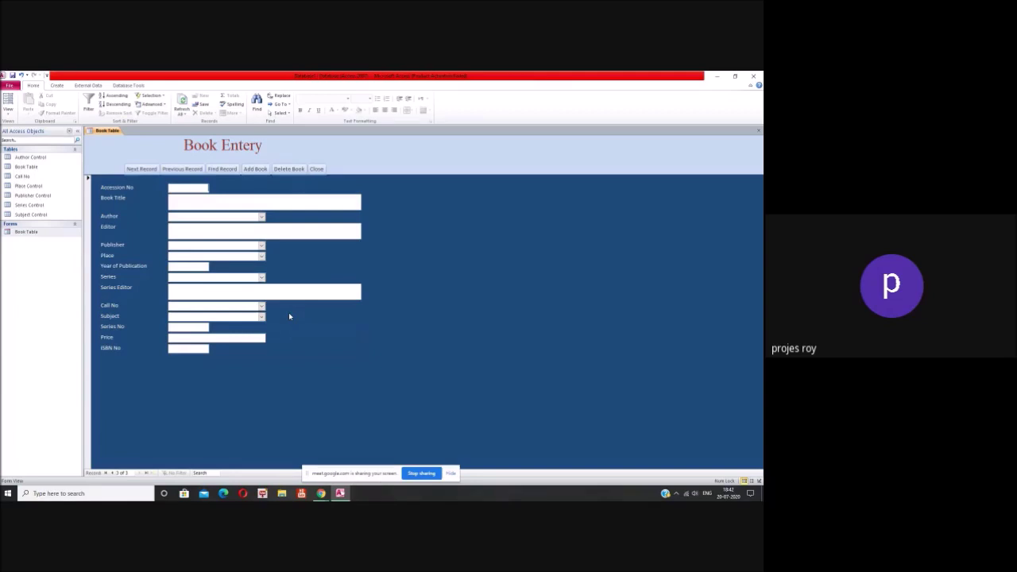
pyautogui.click(200, 202)
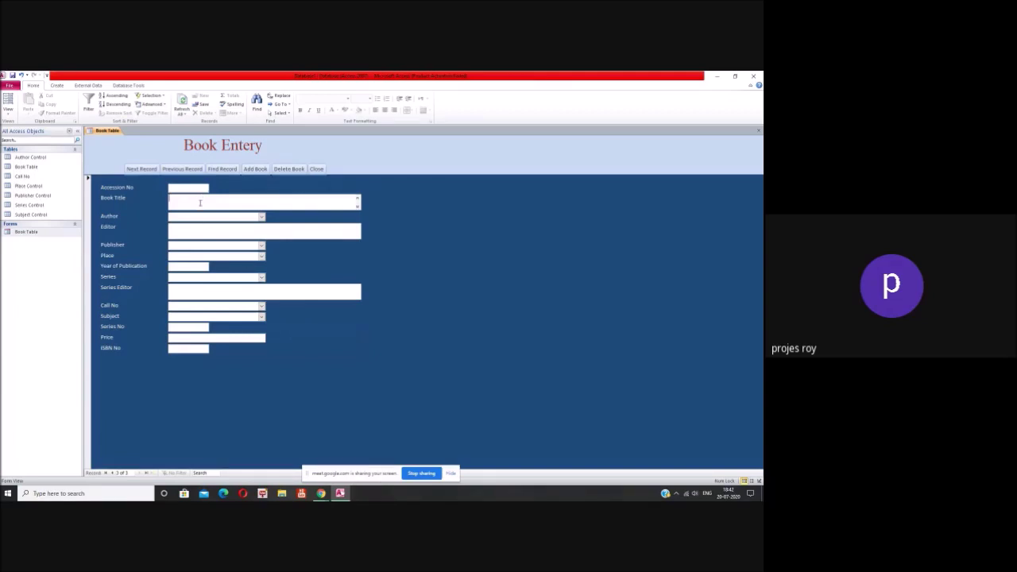
# Step: Search the Book Title field for 'Library', matching any part of the field, to find Library Classification
pyautogui.click(222, 168)
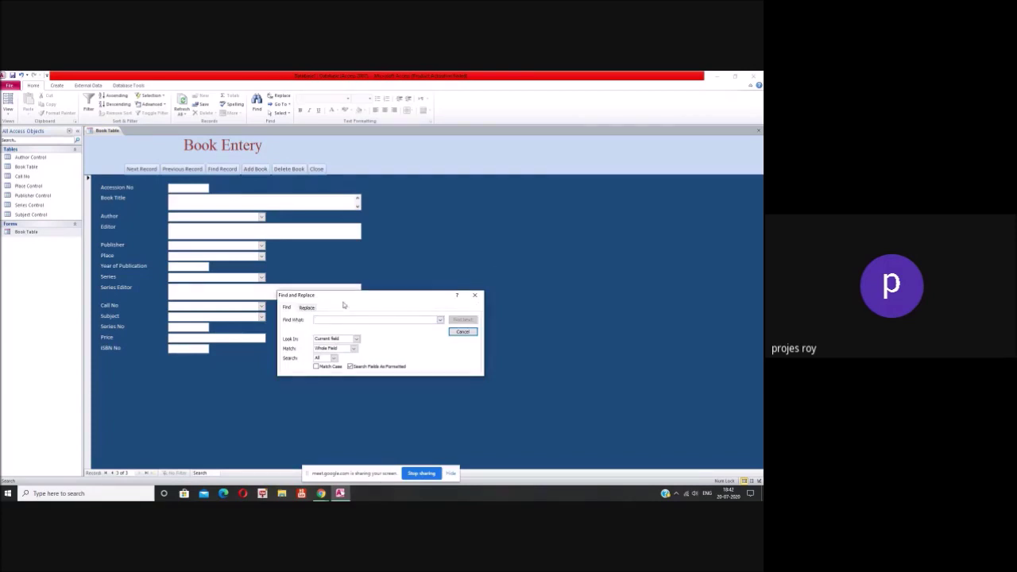
pyautogui.click(440, 320)
pyautogui.click(439, 321)
pyautogui.click(354, 349)
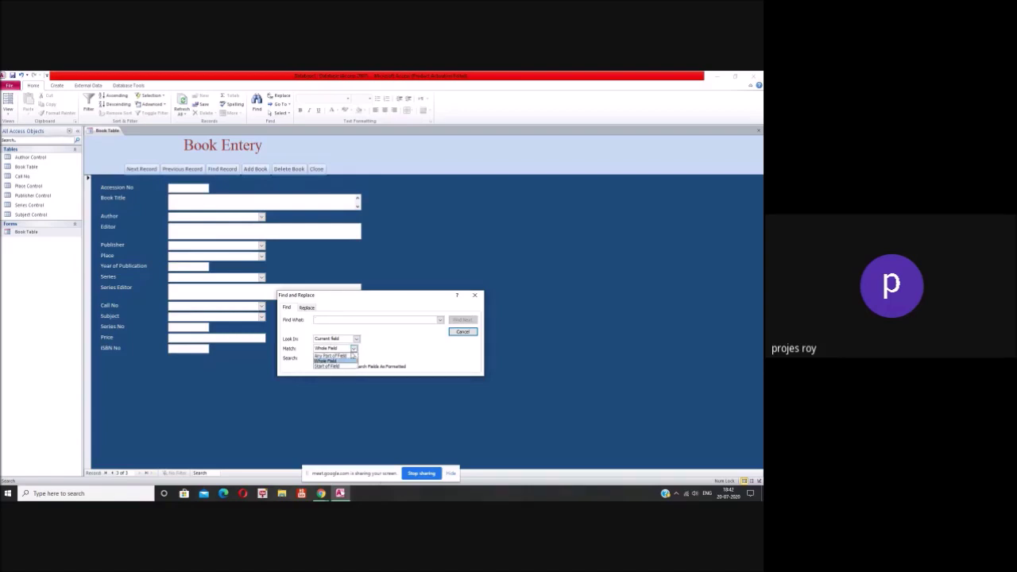
pyautogui.click(327, 354)
pyautogui.click(345, 319)
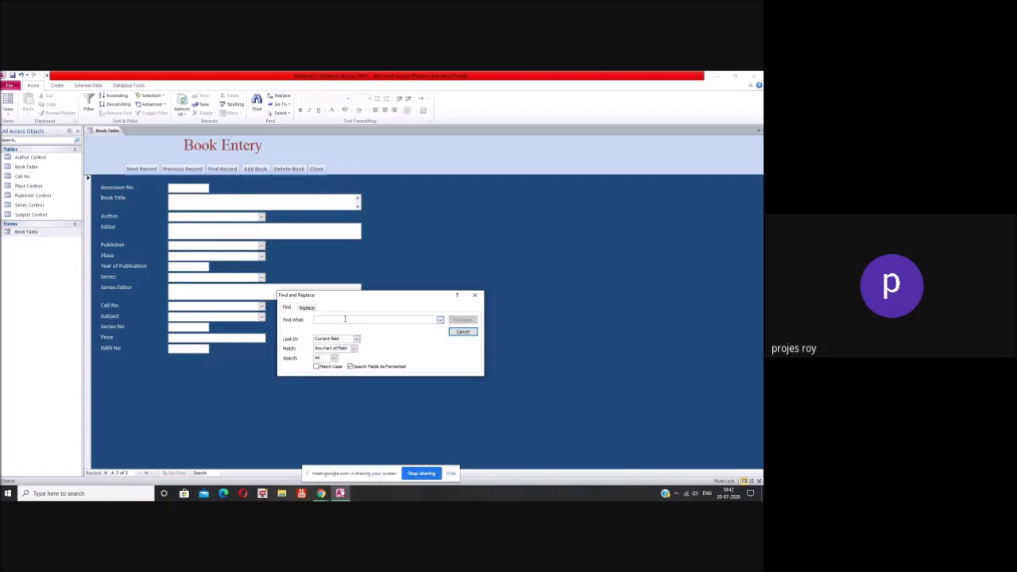
pyautogui.write('8ibrary')
pyautogui.click(461, 320)
pyautogui.moveTo(369, 301); pyautogui.dragTo(486, 306)
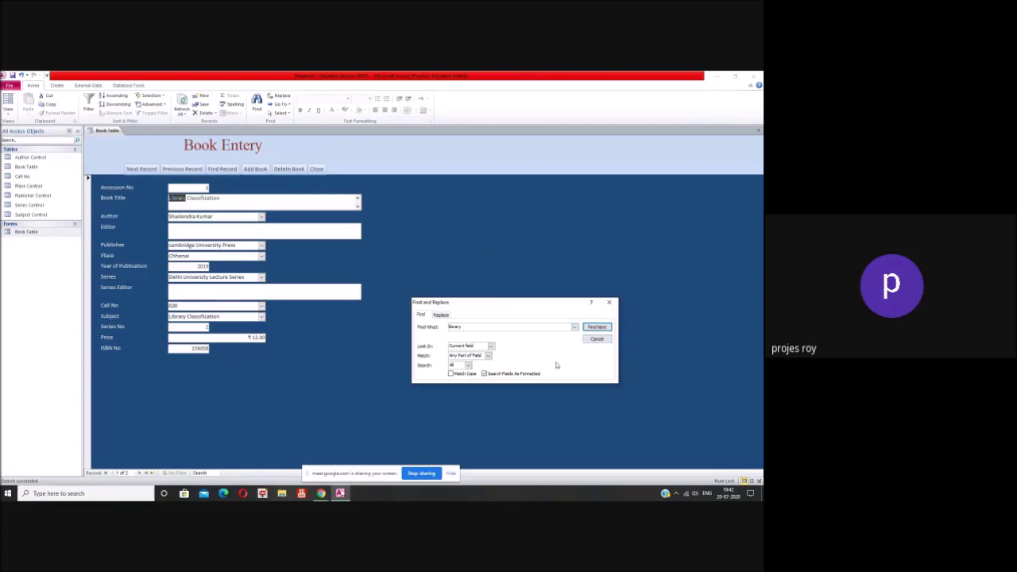
# Step: Cancel the Find box and close the Book Entery form, reopening and closing Book Table once more
pyautogui.click(597, 339)
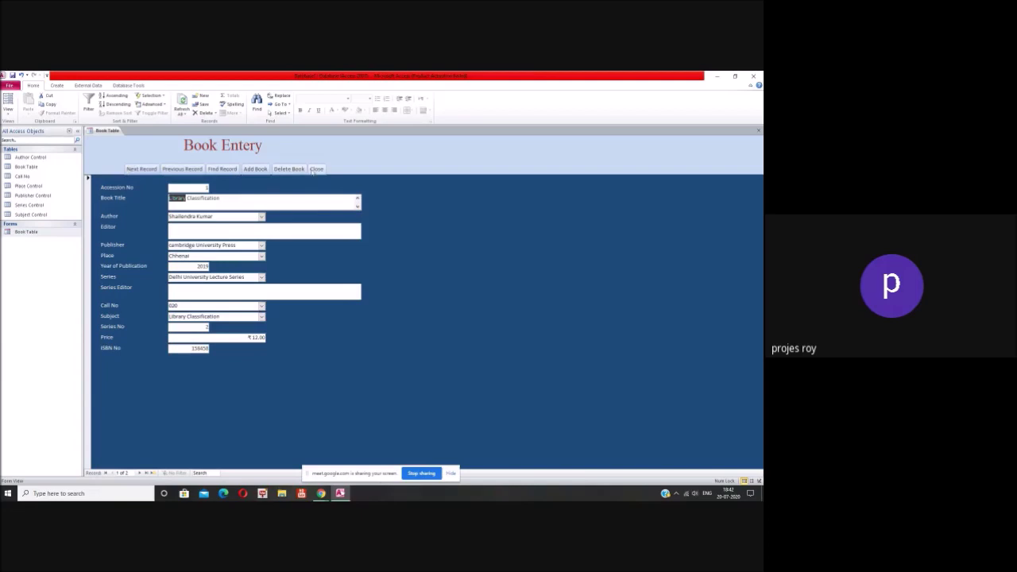
pyautogui.click(316, 169)
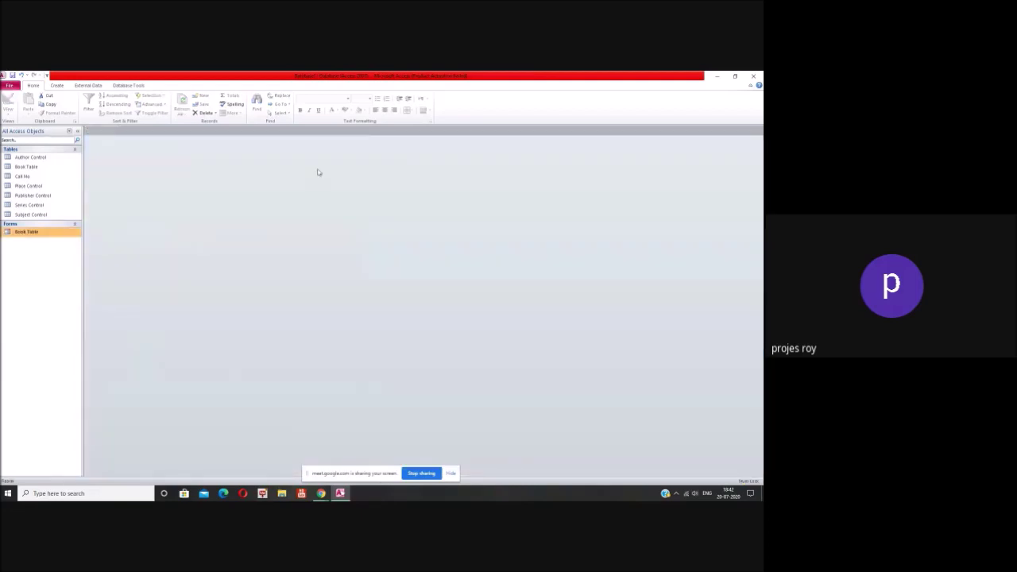
pyautogui.doubleClick(26, 233)
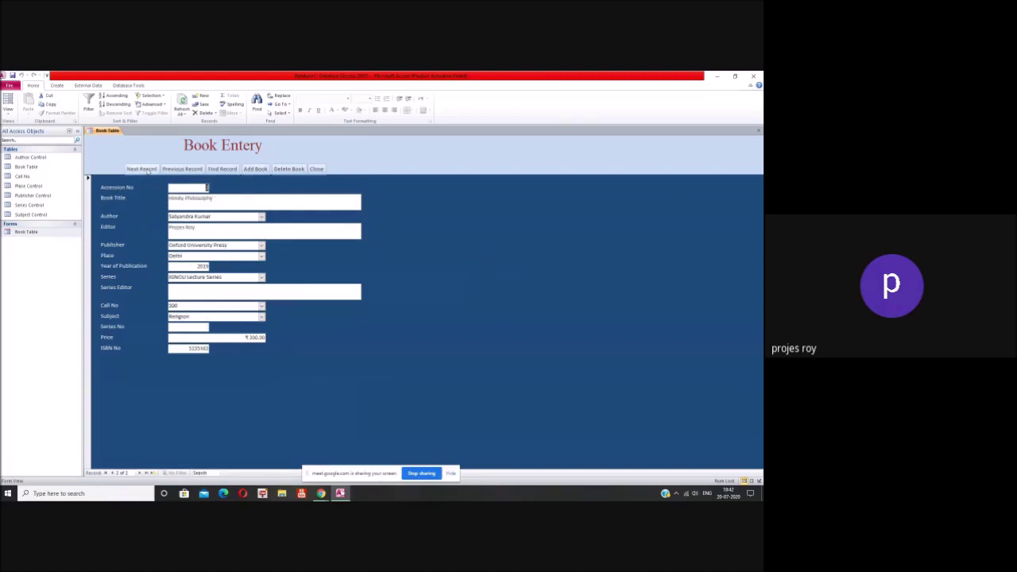
pyautogui.click(316, 170)
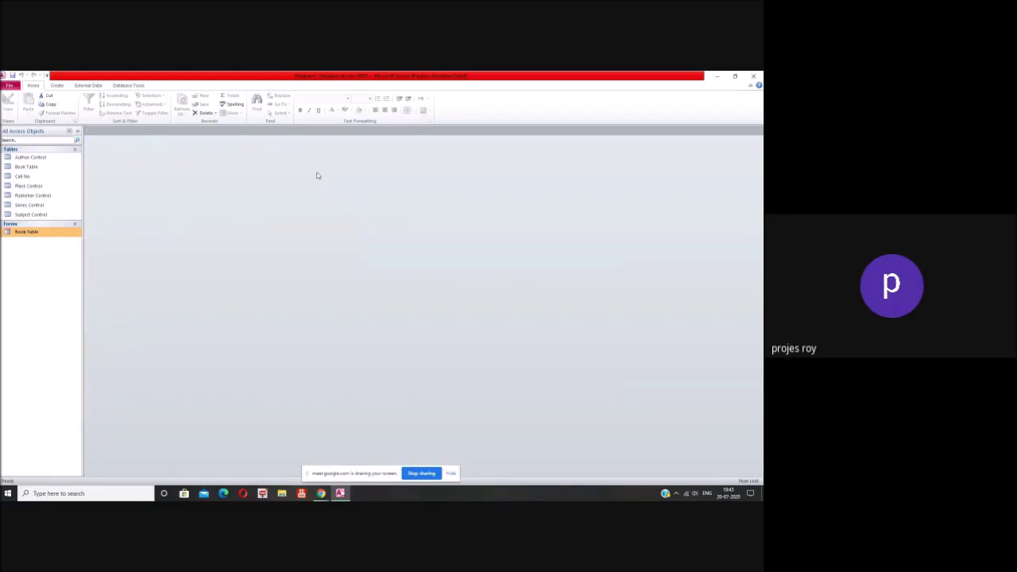
pyautogui.click(59, 89)
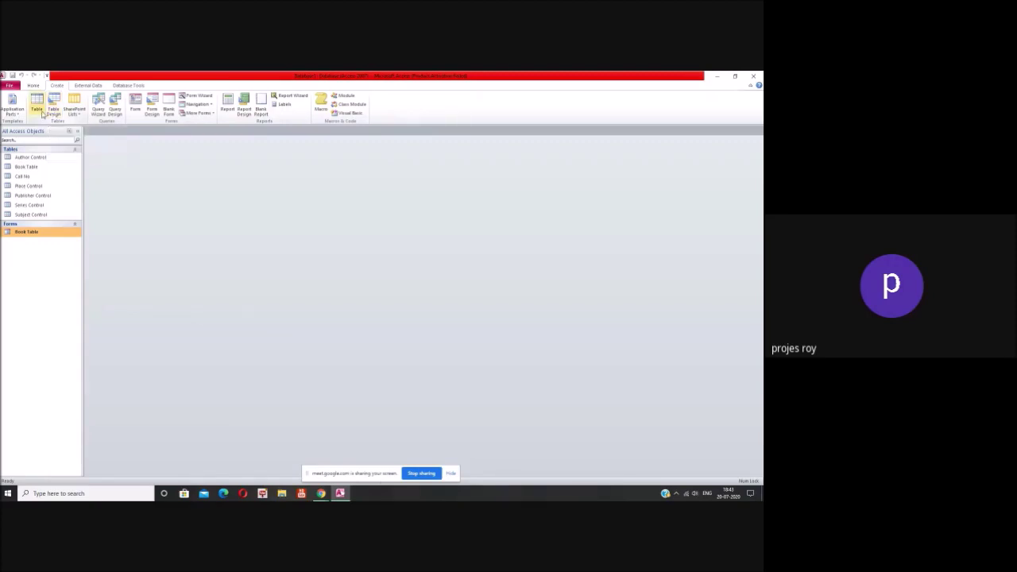
# Step: Start a new table in Design view with a first field named Member ID
pyautogui.click(54, 112)
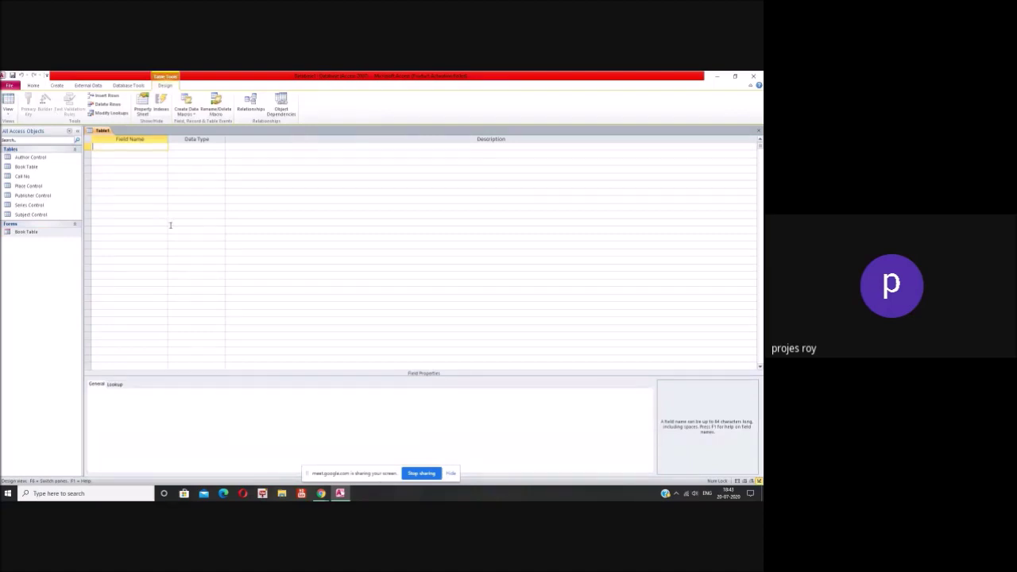
pyautogui.write('Member')
pyautogui.press('BackSpace')
pyautogui.press('BackSpace')
pyautogui.write('ber Of')
pyautogui.press('BackSpace')
pyautogui.press('BackSpace')
pyautogui.press('BackSpace')
pyautogui.write('ID')
pyautogui.press('Tab')
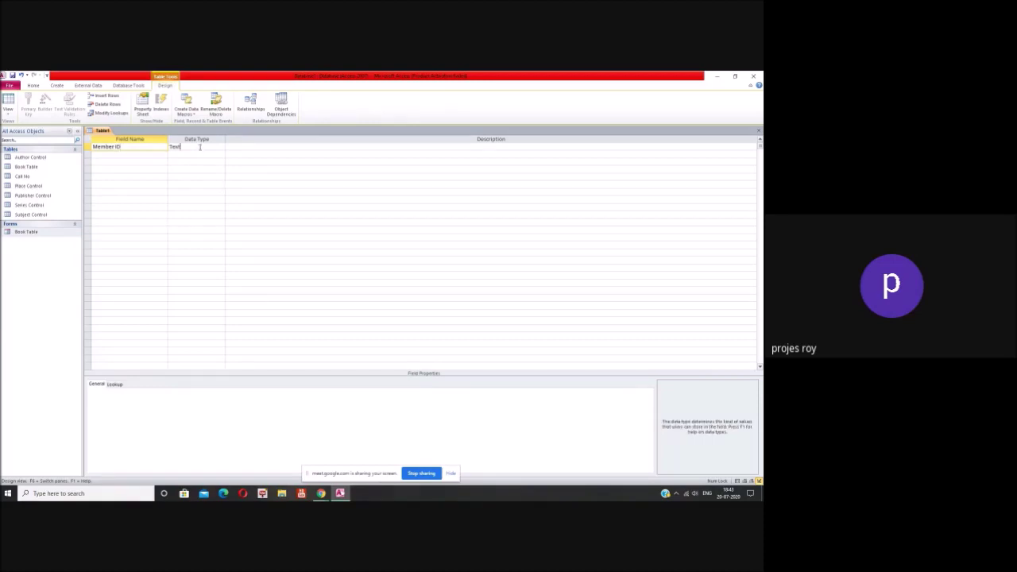
# Step: Make Member ID a required Number field indexed Yes (No Duplicates), then close the design
pyautogui.click(221, 148)
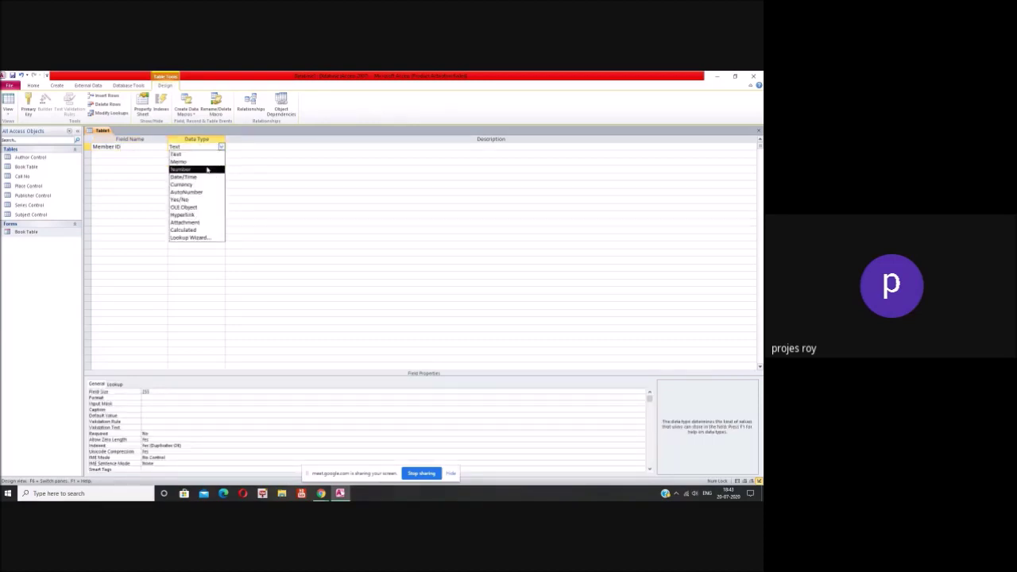
pyautogui.click(184, 170)
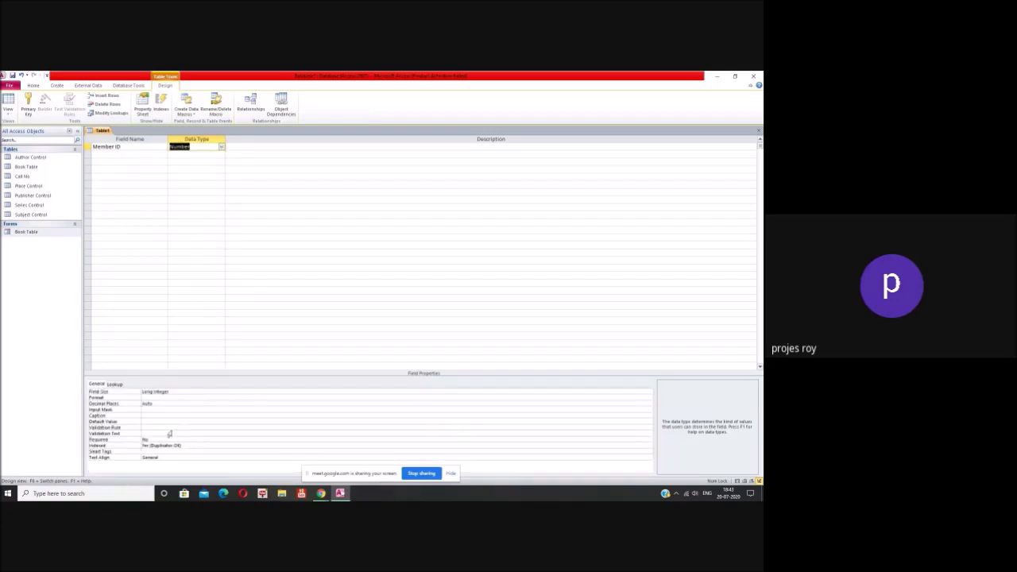
pyautogui.click(195, 445)
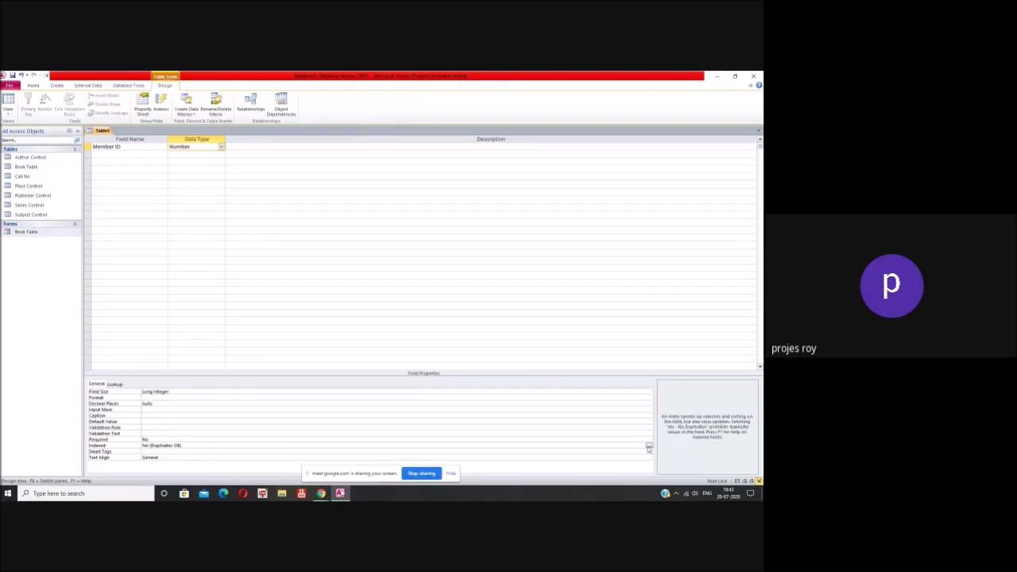
pyautogui.click(648, 445)
pyautogui.click(625, 462)
pyautogui.click(226, 439)
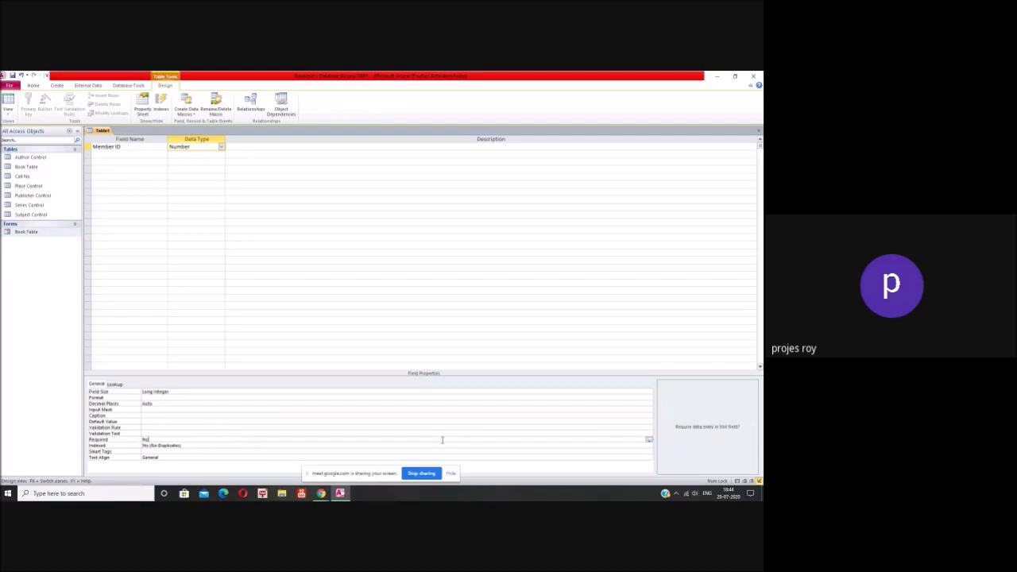
pyautogui.click(649, 440)
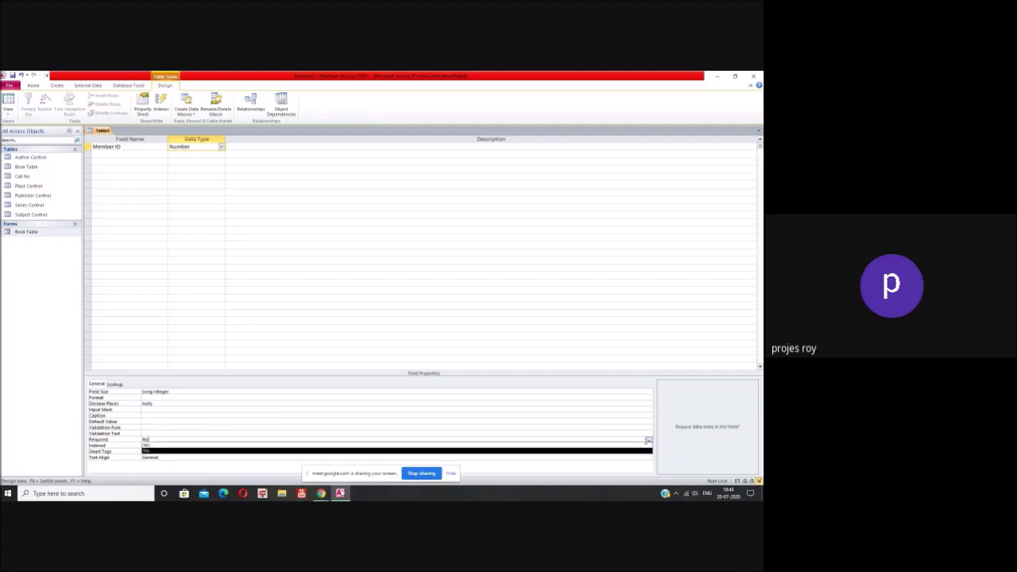
pyautogui.click(625, 445)
pyautogui.click(422, 357)
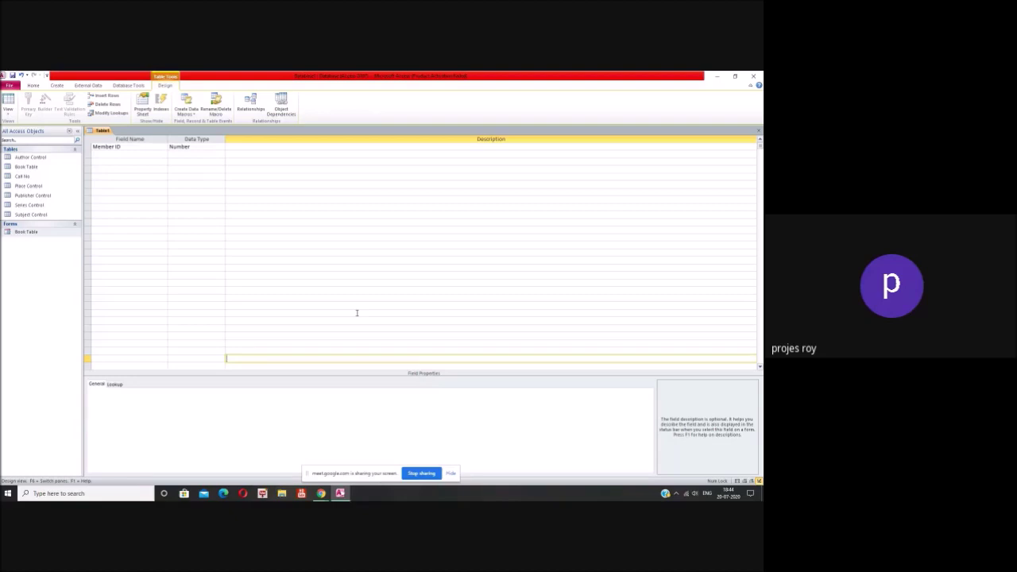
pyautogui.click(758, 130)
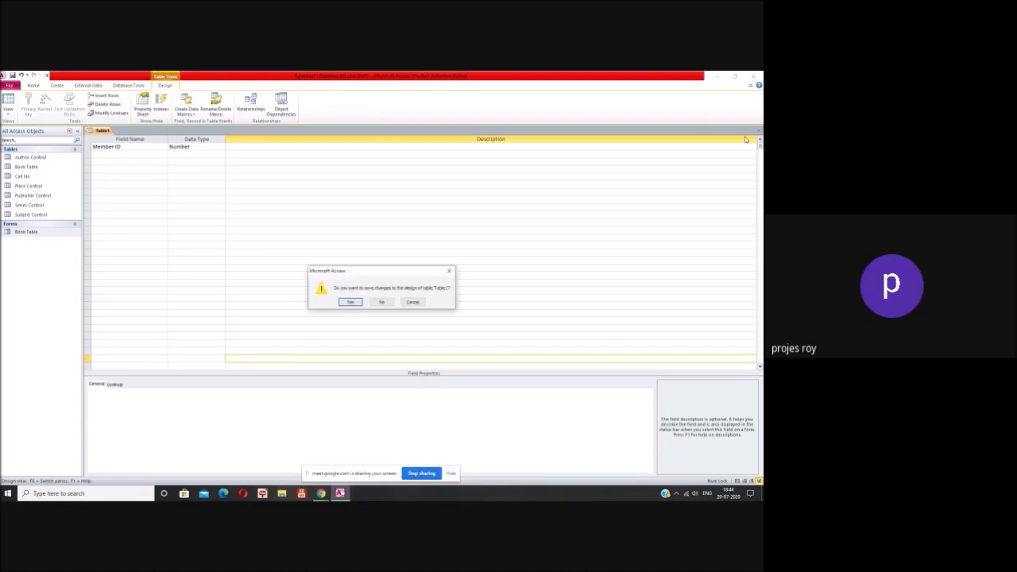
# Step: Keep editing and add Name of the Member as Text, size 100, indexed Yes (Duplicates OK)
pyautogui.click(414, 304)
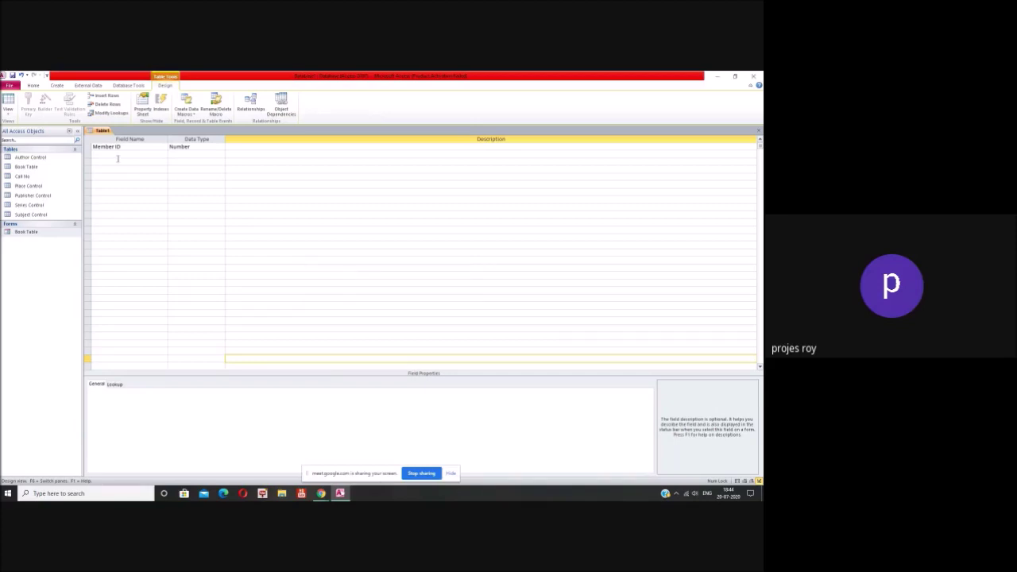
pyautogui.click(119, 157)
pyautogui.write('Na')
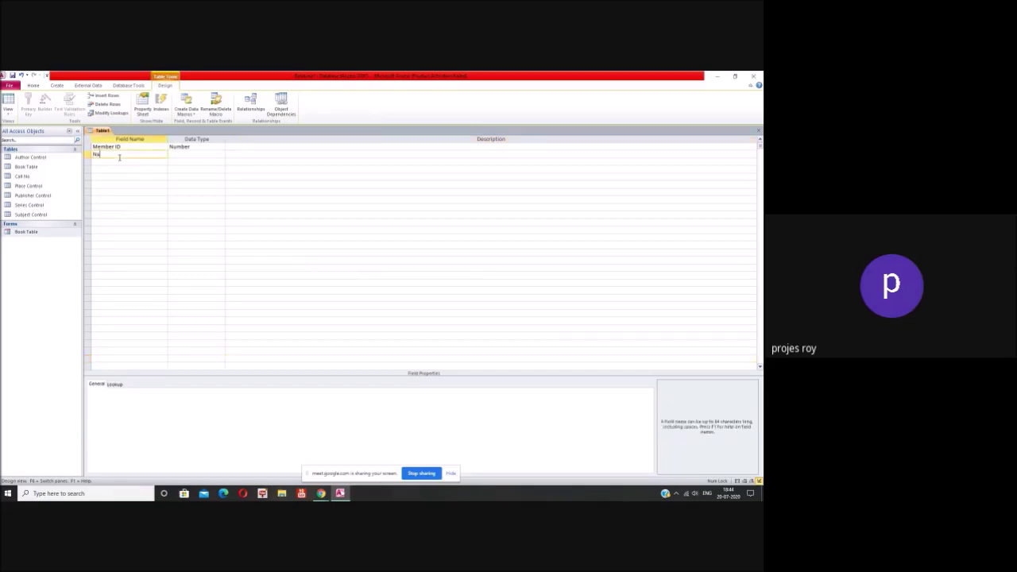
pyautogui.write('me of the Member')
pyautogui.click(207, 154)
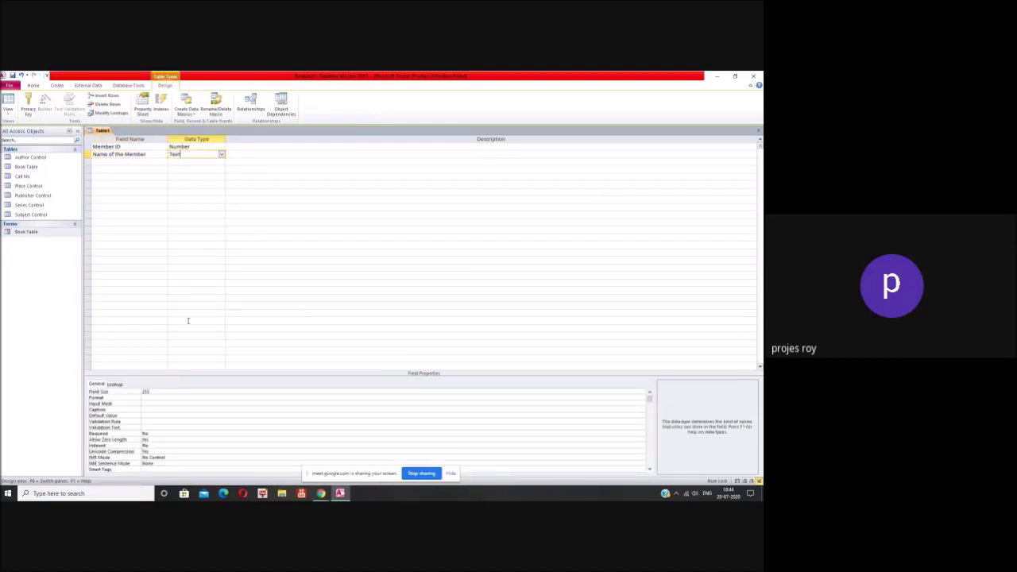
pyautogui.click(176, 392)
pyautogui.write('100')
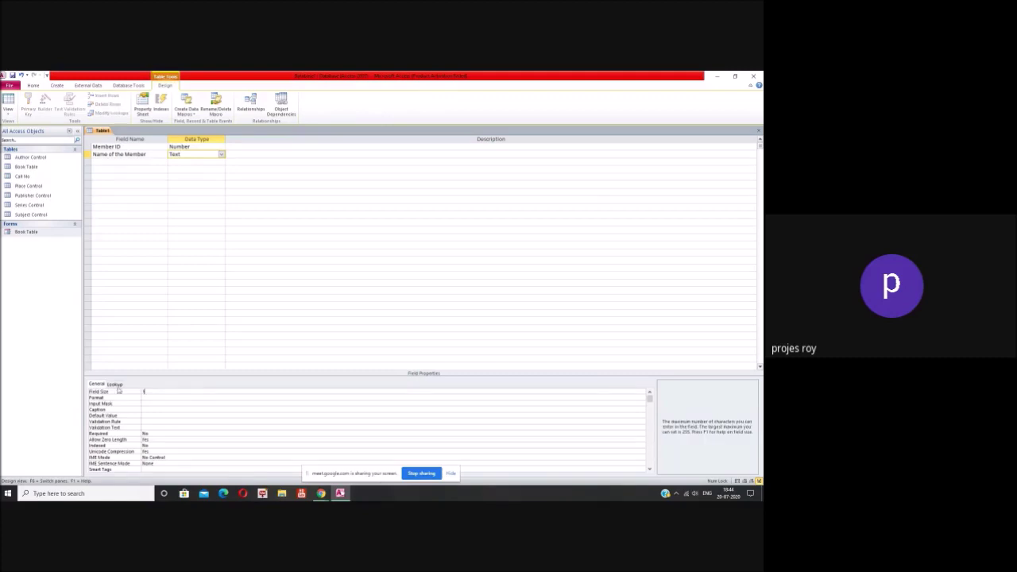
pyautogui.click(209, 443)
pyautogui.click(642, 446)
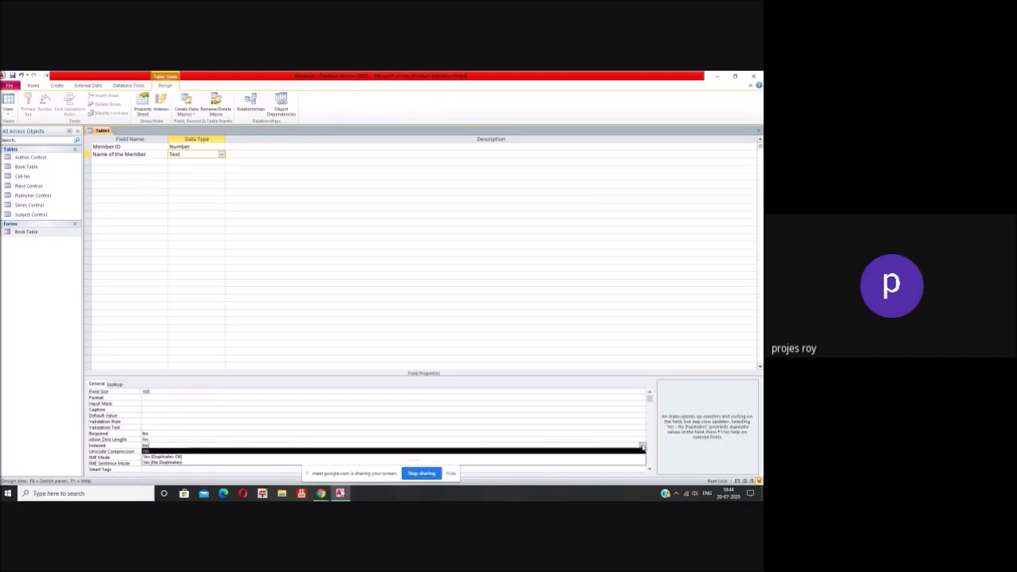
pyautogui.click(619, 457)
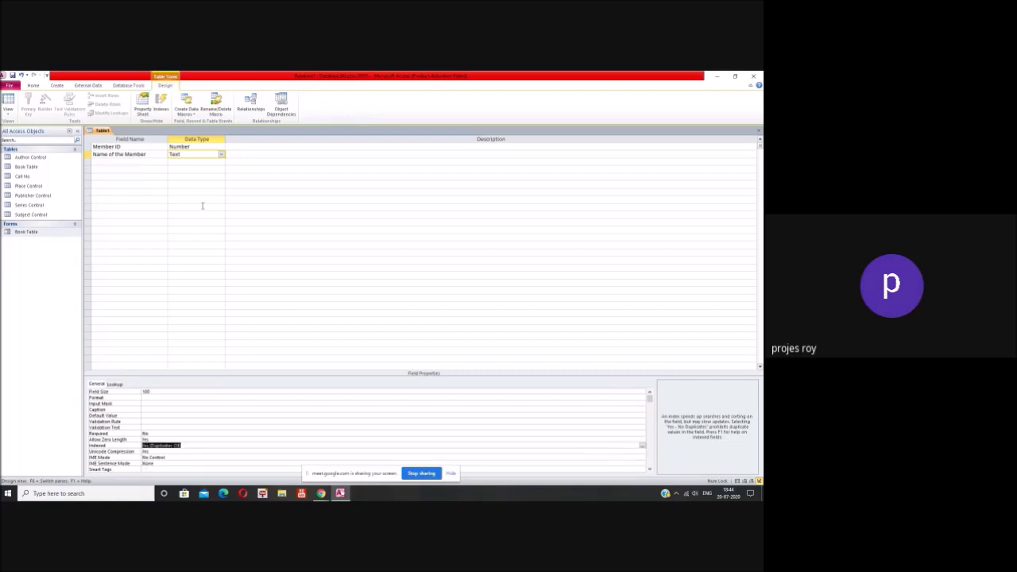
# Step: Add a Father Name Text field indexed Yes (Duplicates OK)
pyautogui.click(148, 160)
pyautogui.write('father Name')
pyautogui.press('Home')
pyautogui.press('Delete')
pyautogui.write('F')
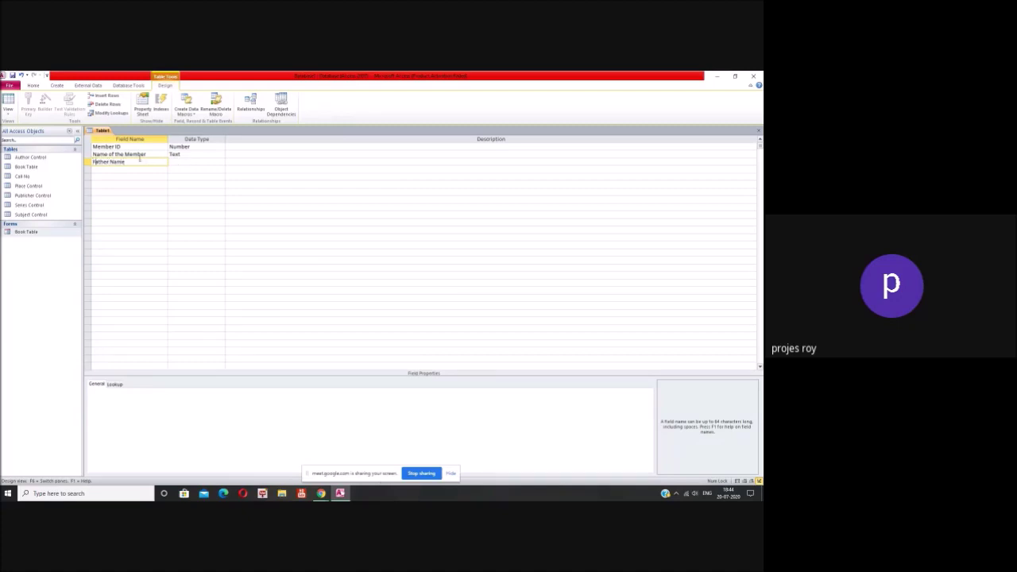
pyautogui.click(181, 162)
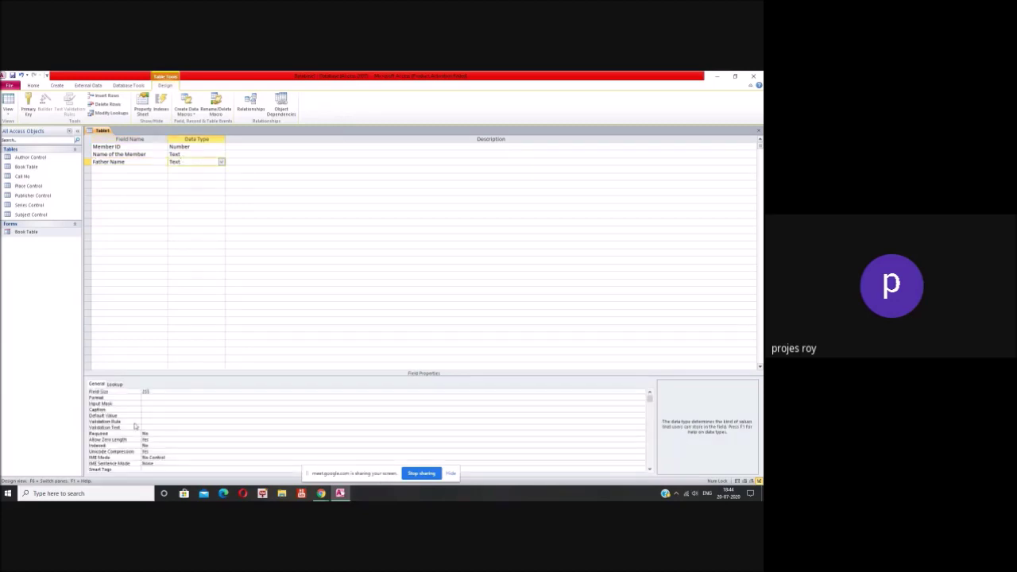
pyautogui.click(119, 392)
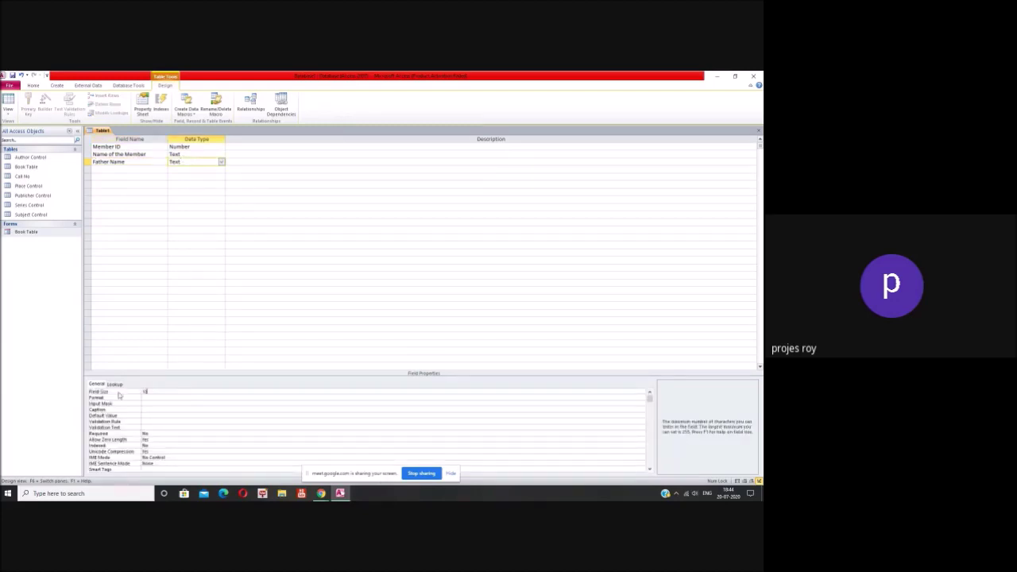
pyautogui.click(181, 445)
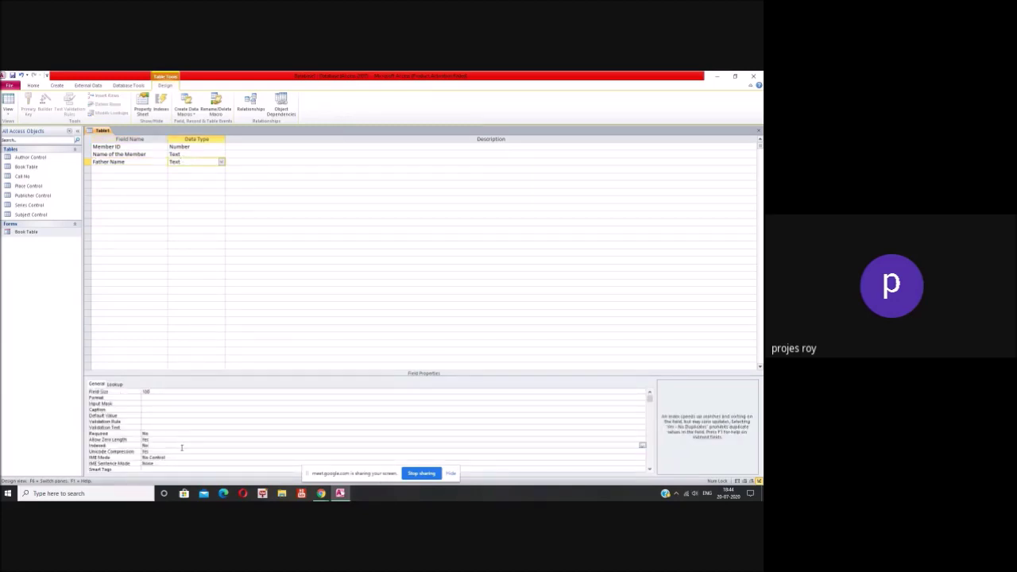
pyautogui.click(641, 445)
pyautogui.click(627, 456)
pyautogui.click(131, 168)
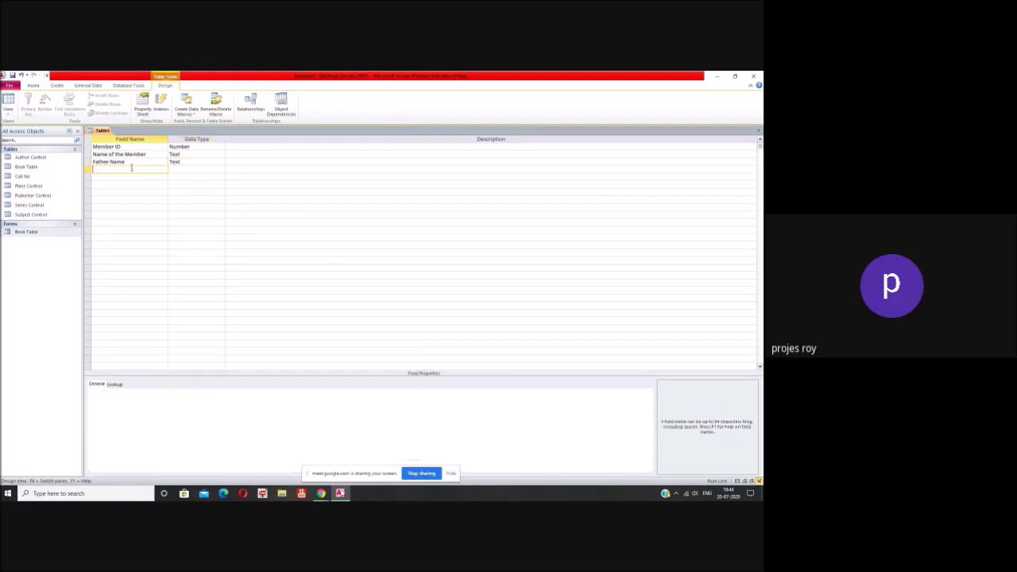
# Step: Add an Address field as Text and change its field size
pyautogui.write('Address')
pyautogui.click(185, 169)
pyautogui.click(221, 171)
pyautogui.click(220, 171)
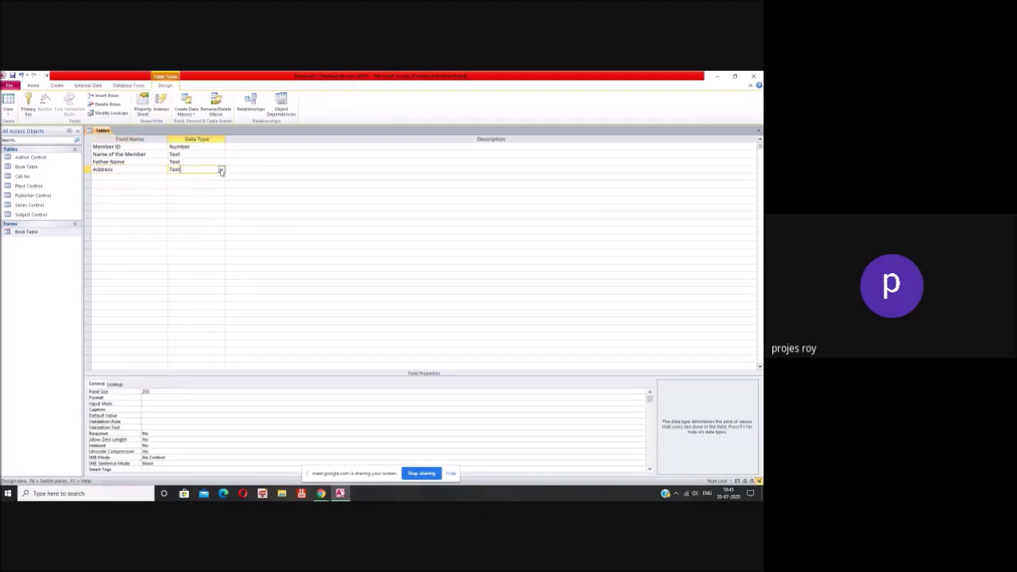
pyautogui.click(148, 397)
pyautogui.click(145, 391)
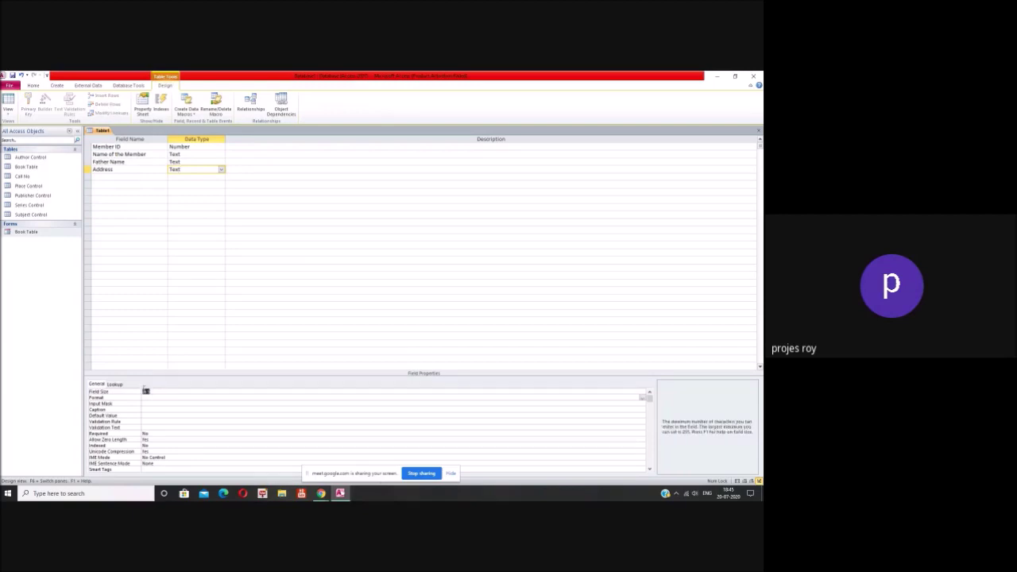
pyautogui.write('50')
# Step: Add a Place field with field size 50 and bring up its data type choices
pyautogui.click(142, 176)
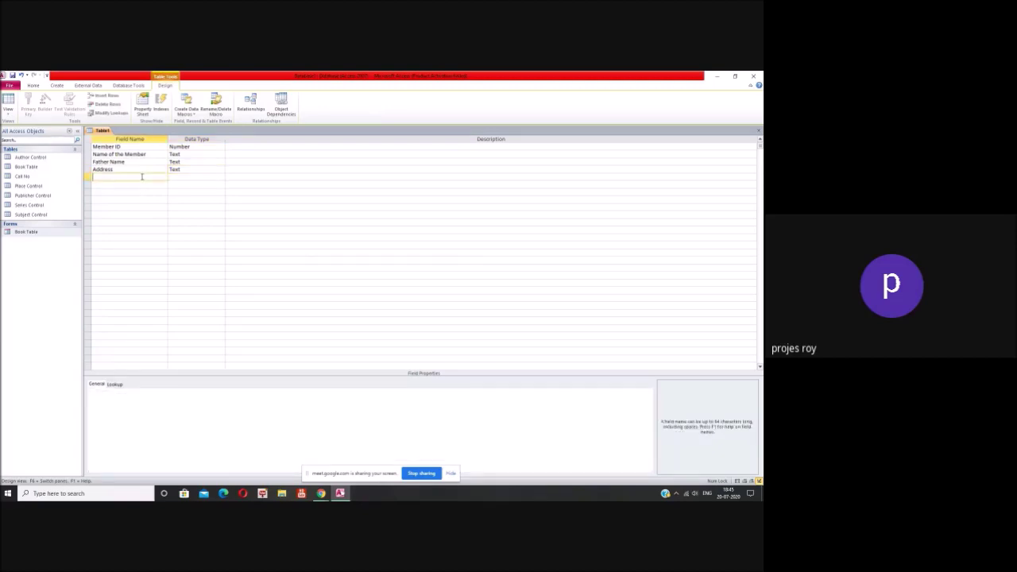
pyautogui.write('Pa')
pyautogui.press('BackSpace')
pyautogui.write('ho')
pyautogui.write('ce')
pyautogui.press('Tab')
pyautogui.click(112, 392)
pyautogui.write('50')
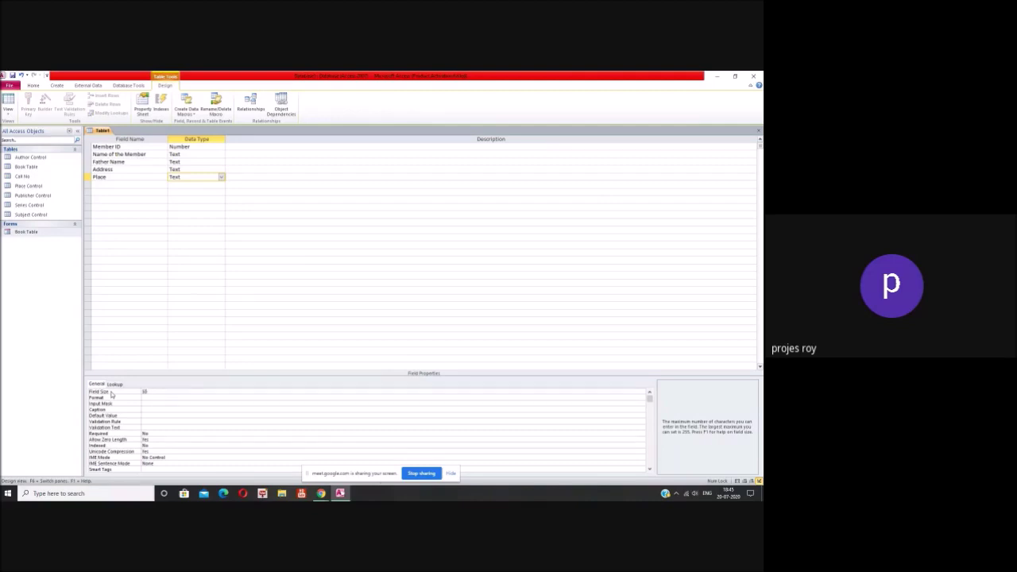
pyautogui.click(178, 320)
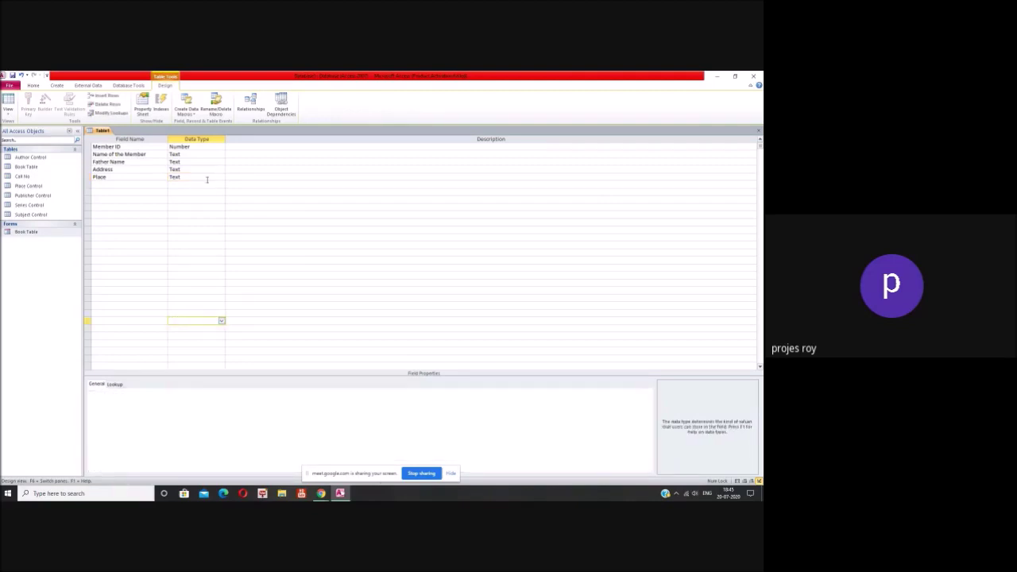
pyautogui.click(205, 177)
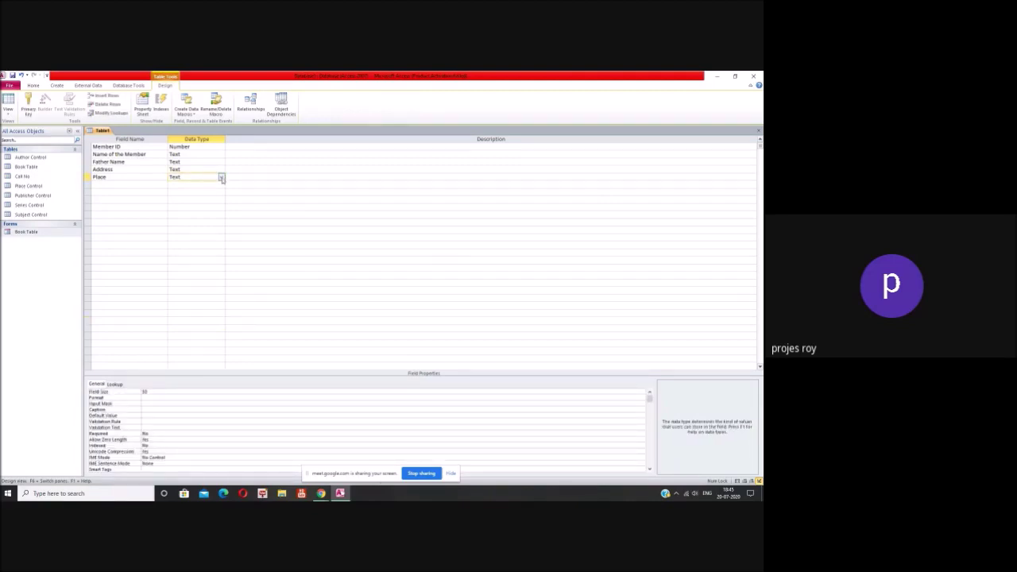
pyautogui.click(221, 178)
# Step: Build a lookup for Place from the Place Control table's Name of the Place field
pyautogui.click(210, 267)
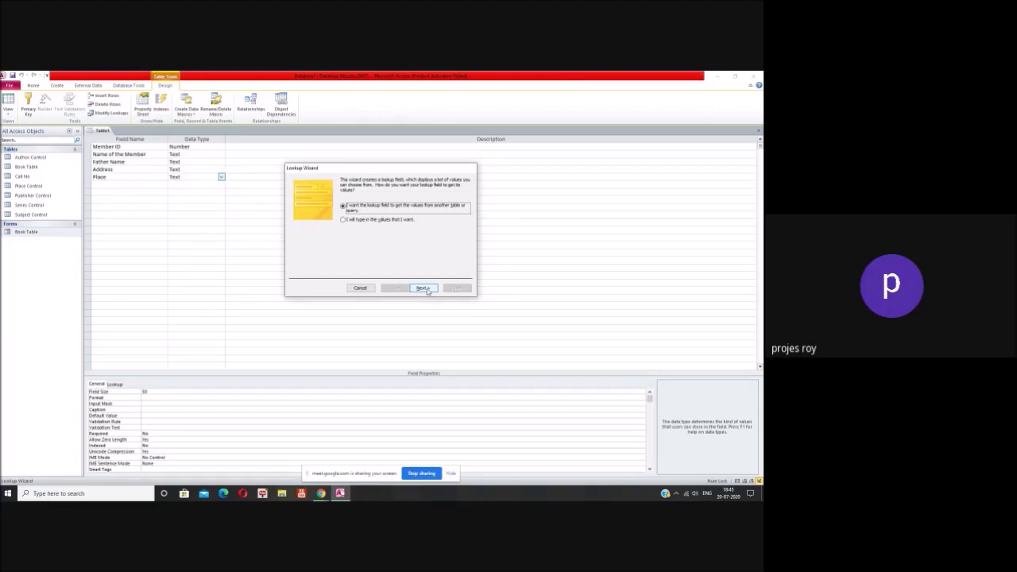
pyautogui.click(421, 289)
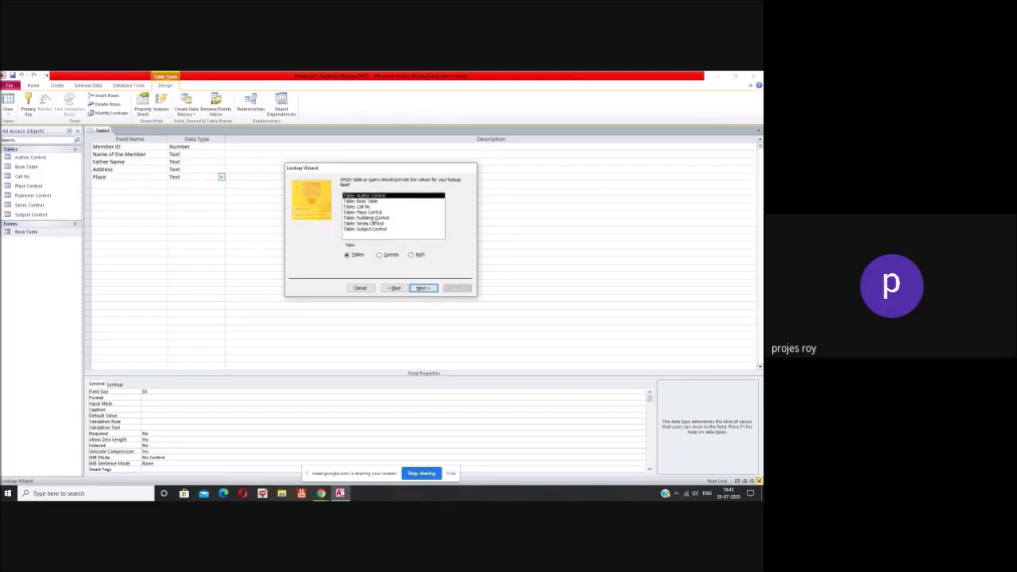
pyautogui.click(372, 213)
pyautogui.click(419, 290)
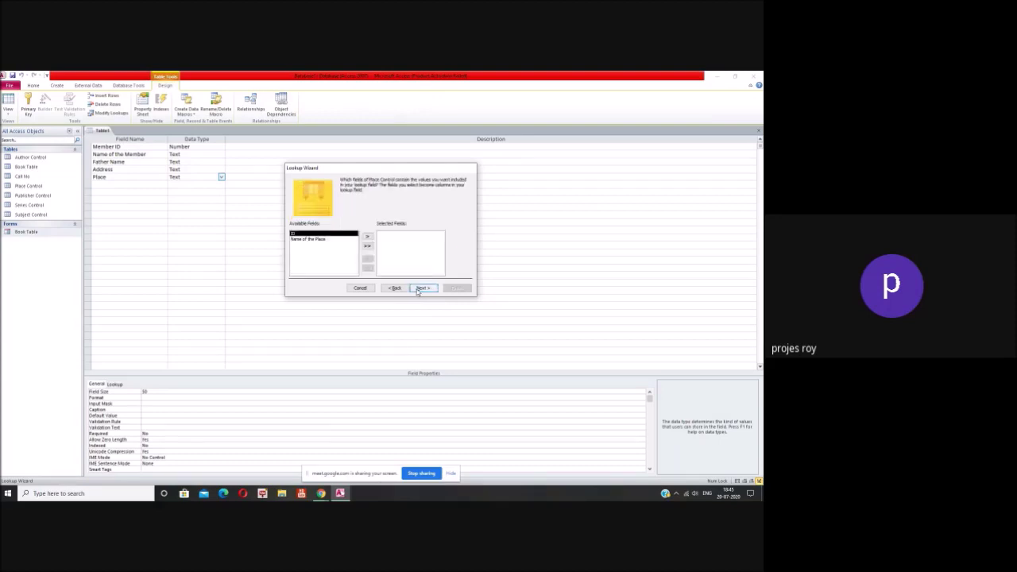
pyautogui.click(320, 239)
pyautogui.click(366, 237)
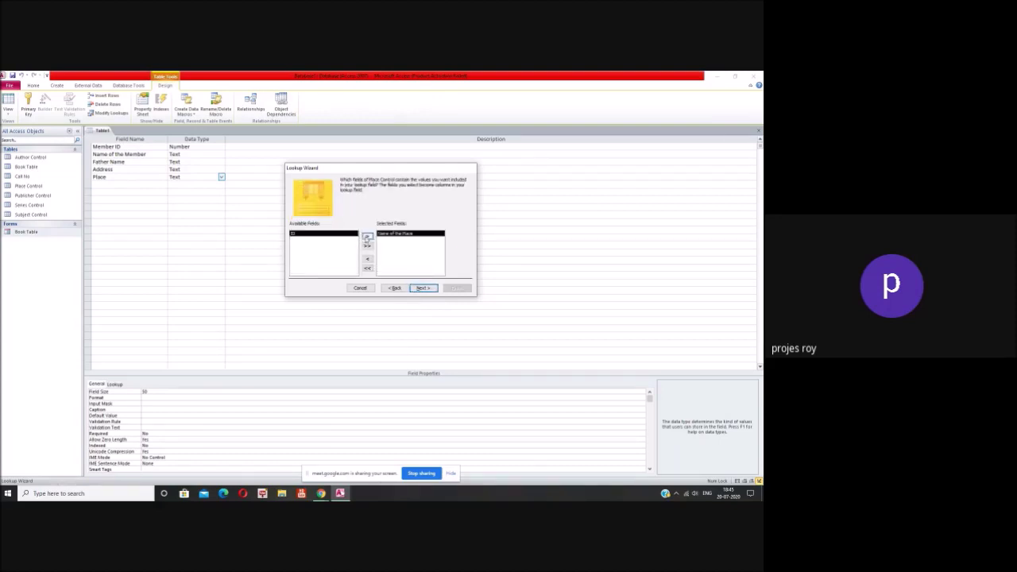
# Step: Sort the lookup by Name of the Place, finish the wizard and agree to save the table
pyautogui.click(421, 287)
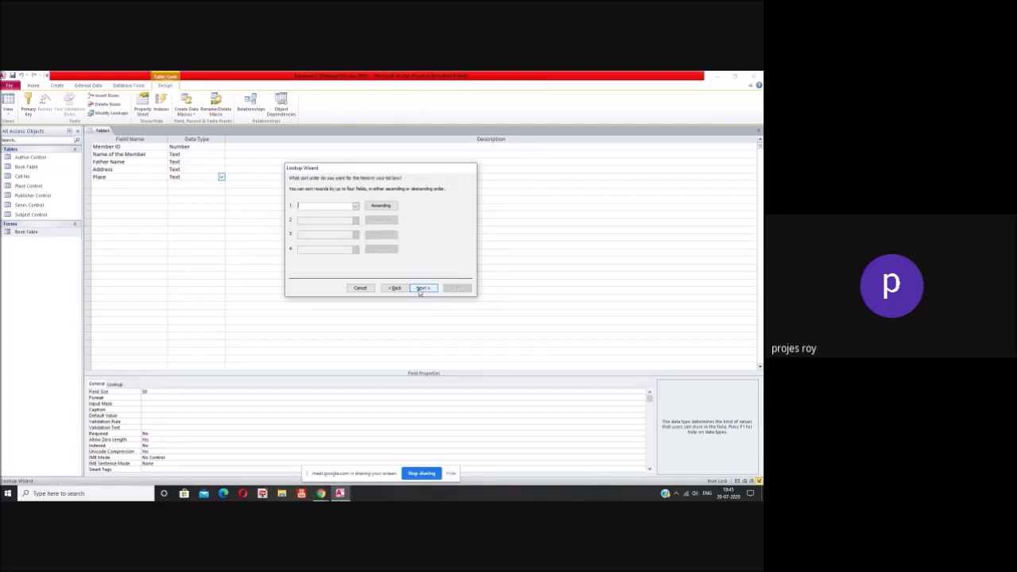
pyautogui.click(355, 206)
pyautogui.click(348, 224)
pyautogui.click(421, 288)
pyautogui.click(421, 288)
pyautogui.click(455, 288)
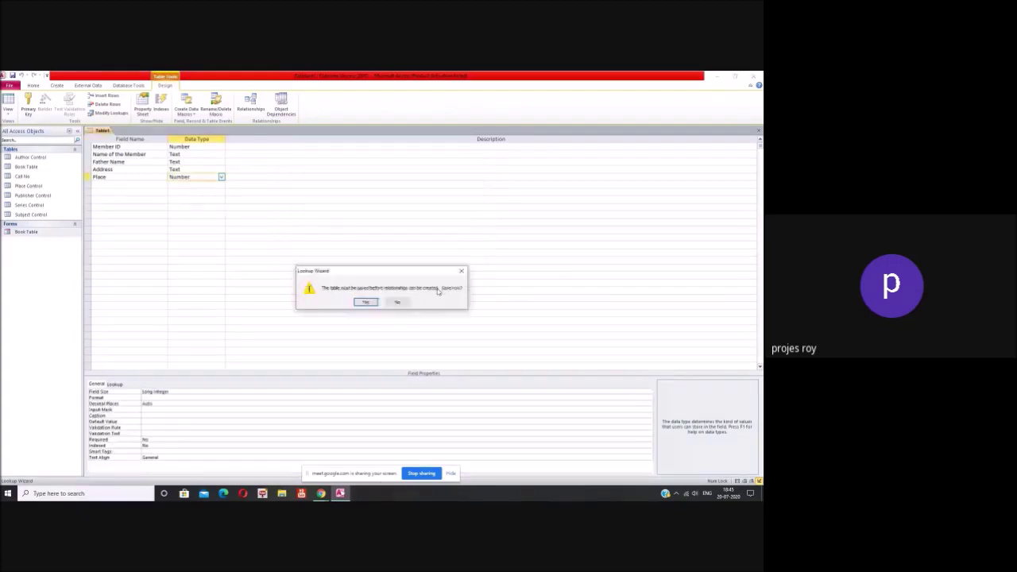
pyautogui.click(363, 304)
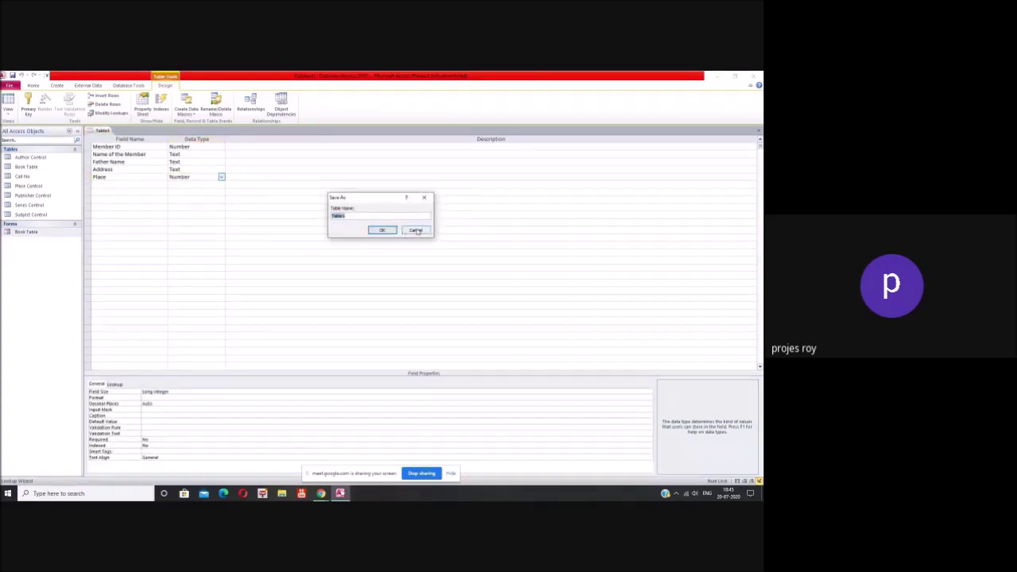
# Step: Save the table as Table1, answer the primary key warning, and reopen it in Design View
pyautogui.click(382, 231)
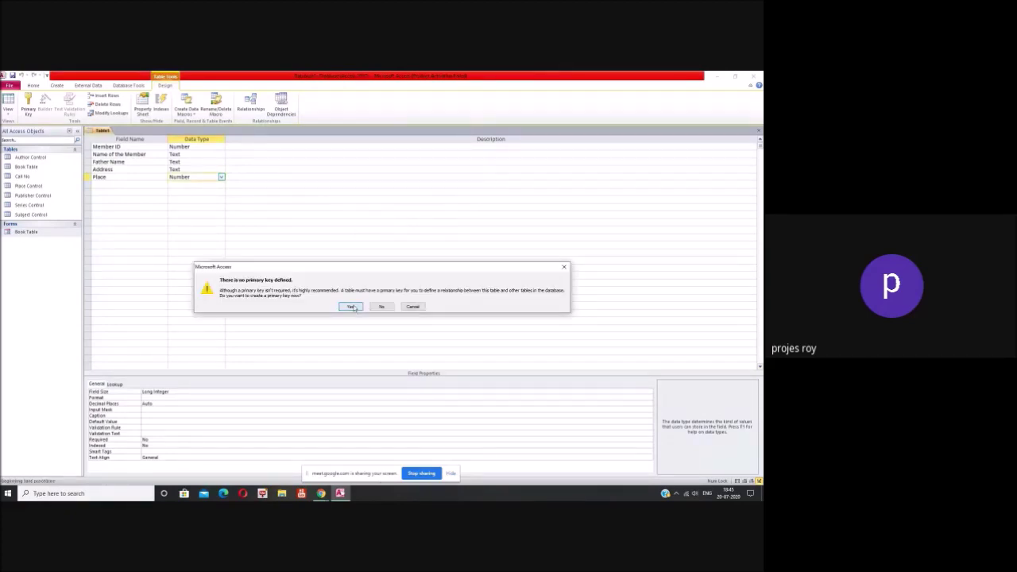
pyautogui.click(381, 308)
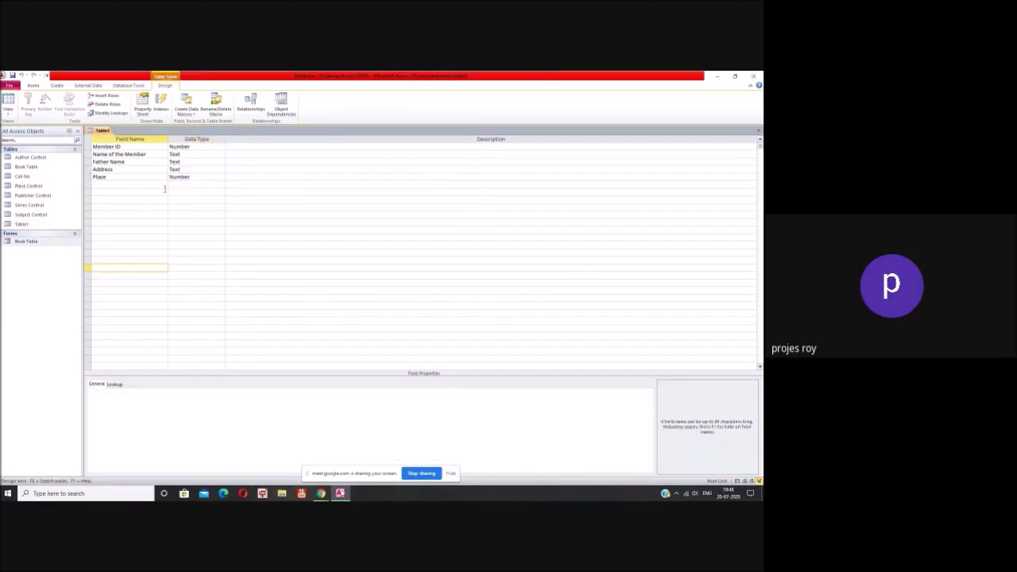
pyautogui.click(195, 178)
pyautogui.doubleClick(21, 224)
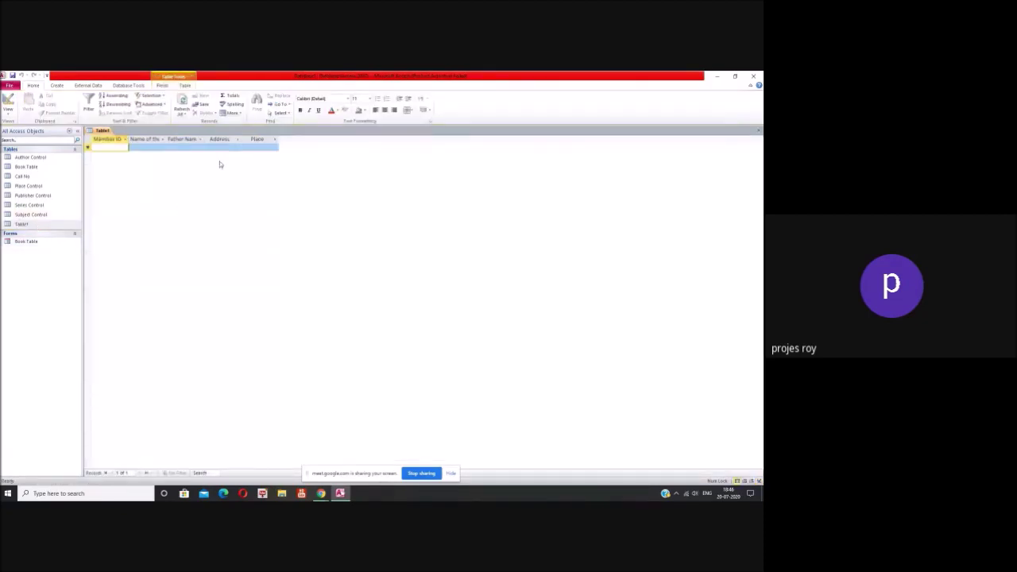
pyautogui.click(758, 131)
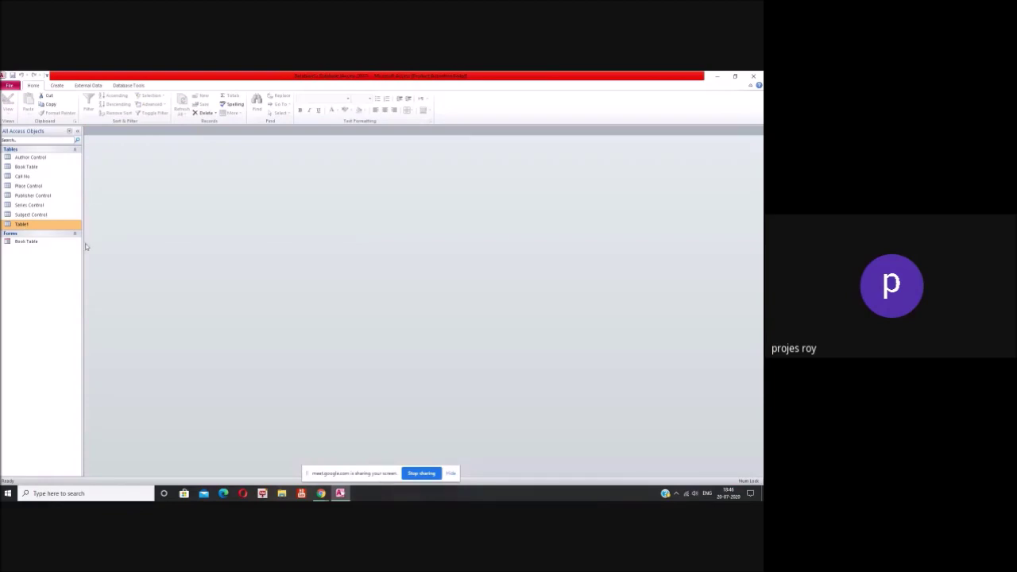
pyautogui.doubleClick(32, 225)
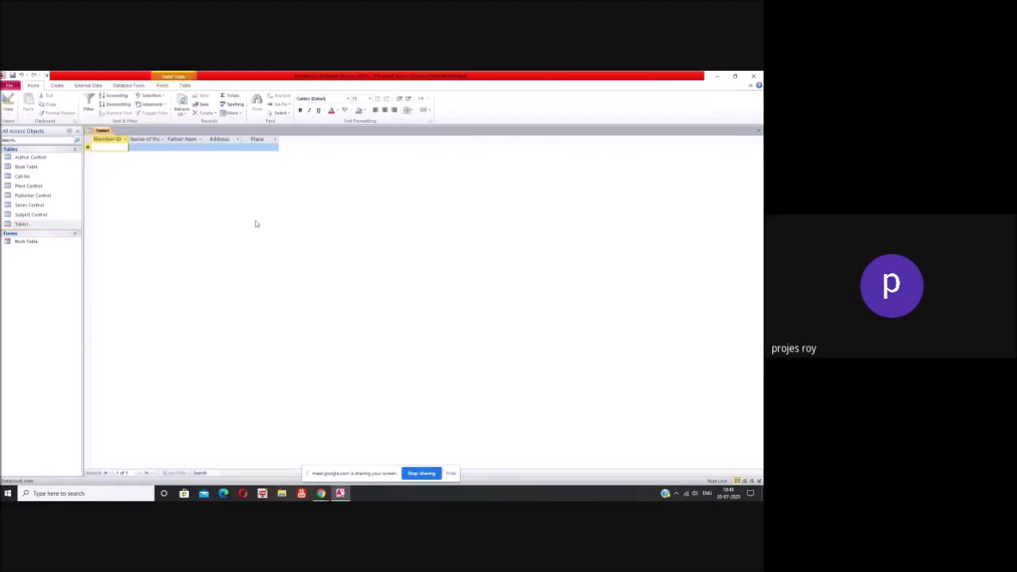
pyautogui.click(757, 132)
pyautogui.rightClick(25, 225)
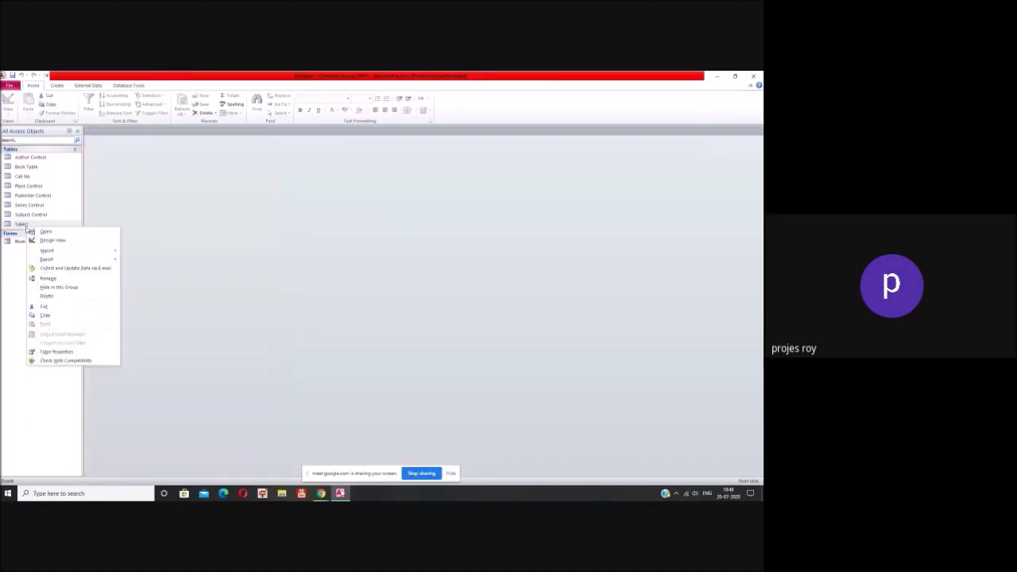
pyautogui.click(53, 240)
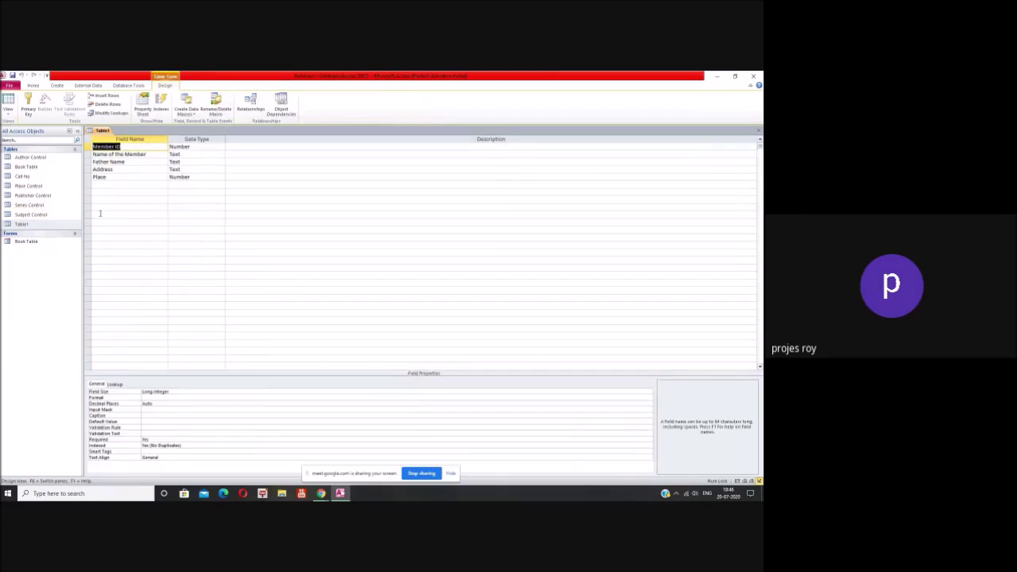
# Step: Add a Phone Number field with the Number data type
pyautogui.click(128, 185)
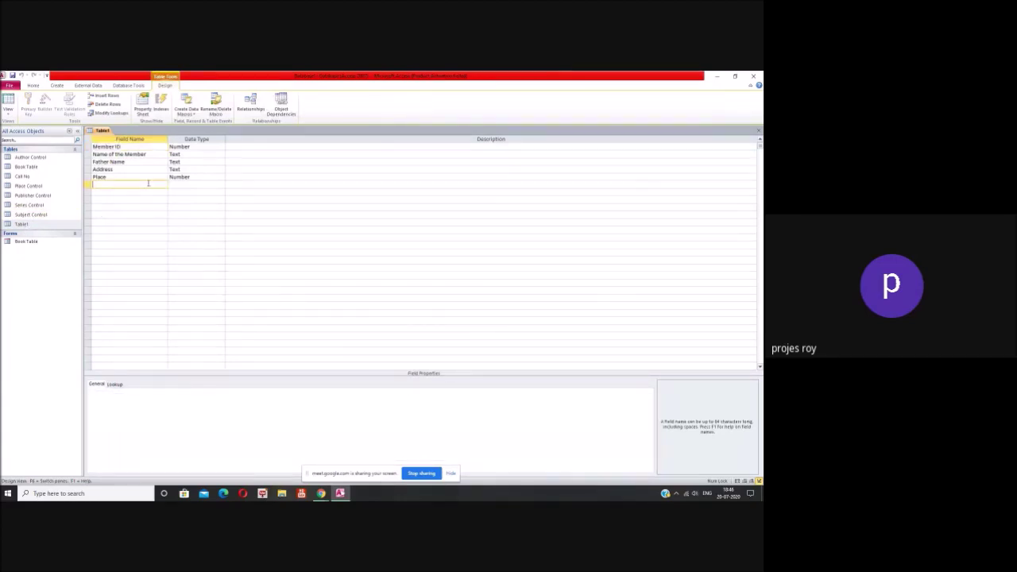
pyautogui.write('Phone Number')
pyautogui.click(195, 183)
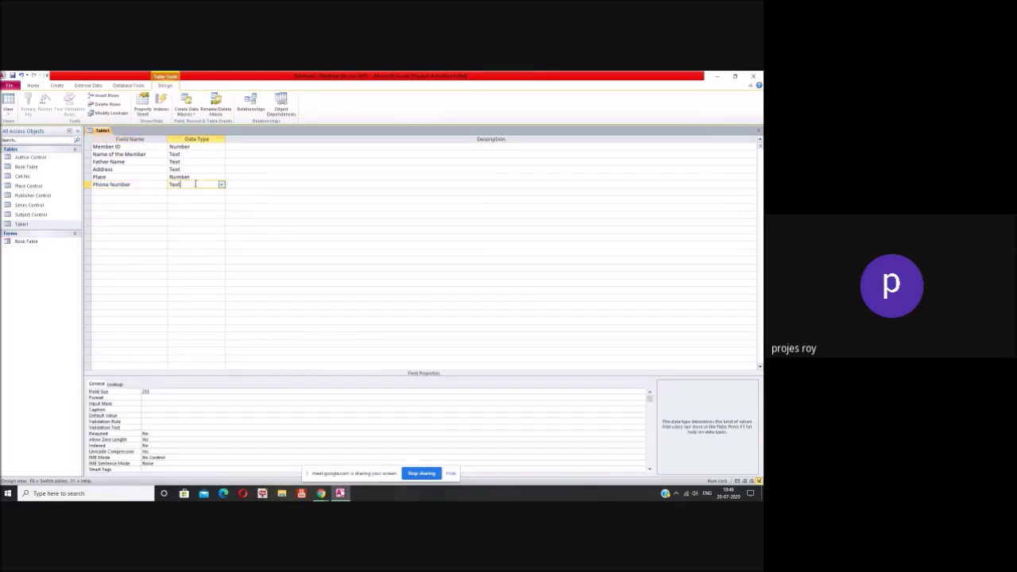
pyautogui.click(221, 185)
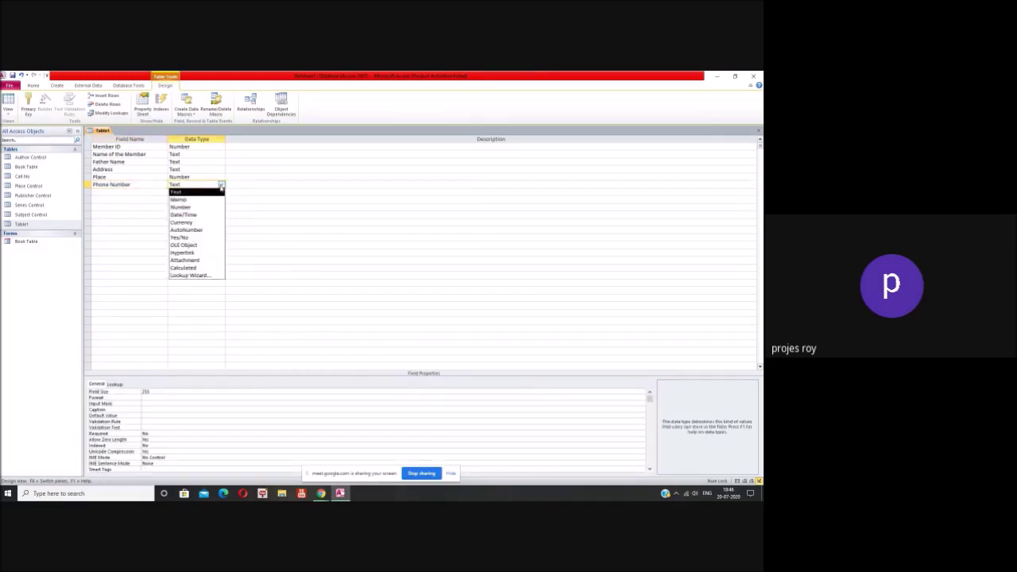
pyautogui.click(208, 206)
# Step: Add a field named Membership Date, fixing its capitalisation
pyautogui.click(124, 194)
pyautogui.write('membership')
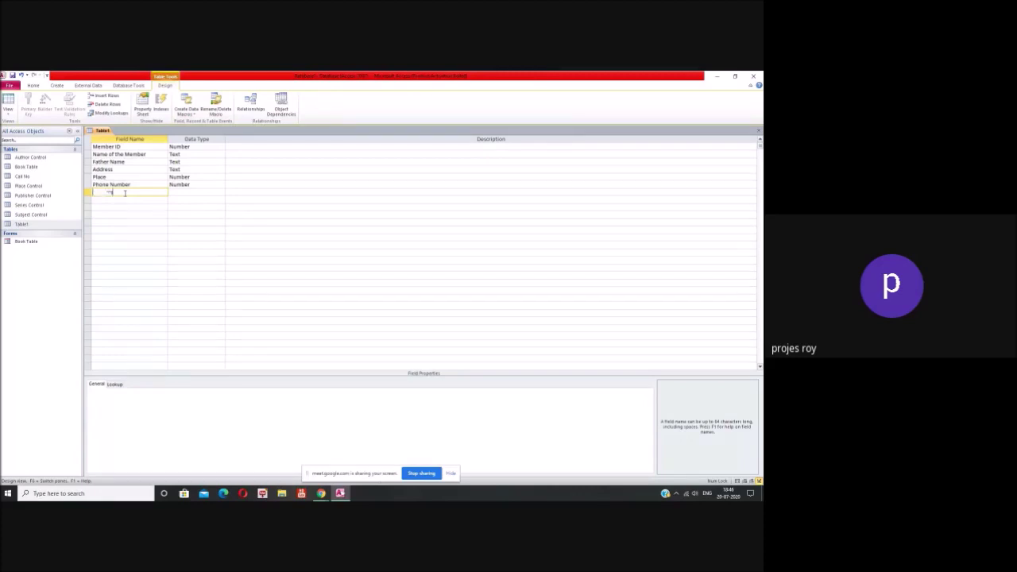
pyautogui.write(' date')
pyautogui.press('Home')
pyautogui.press('Right')
pyautogui.press('BackSpace')
pyautogui.write('M')
pyautogui.press('Delete')
pyautogui.write('emb')
pyautogui.press('Tab')
pyautogui.click(160, 191)
pyautogui.press('Delete')
pyautogui.write('D')
# Step: Make Membership Date a Date/Time field formatted as Long Date
pyautogui.click(181, 193)
pyautogui.click(221, 192)
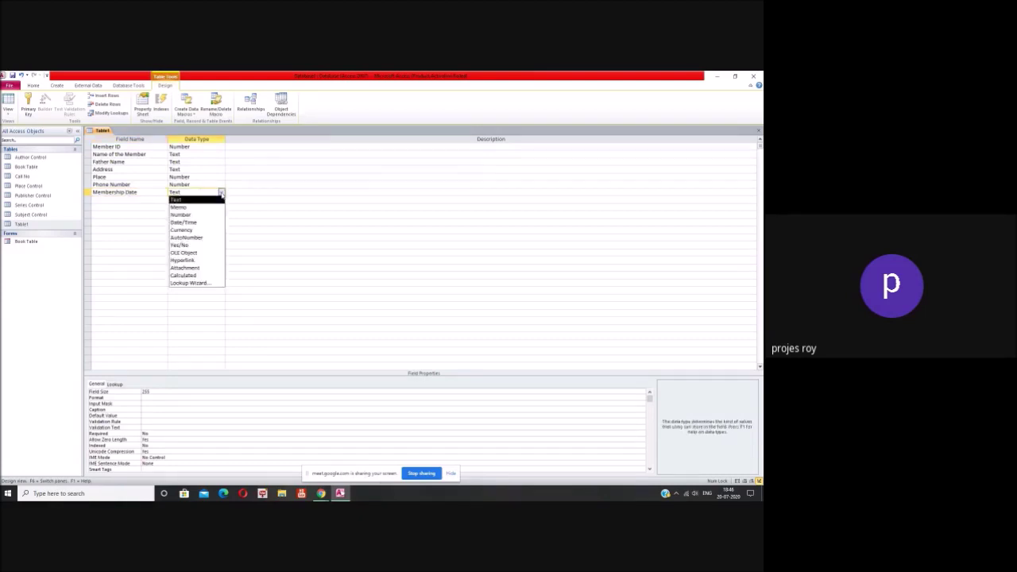
pyautogui.click(206, 223)
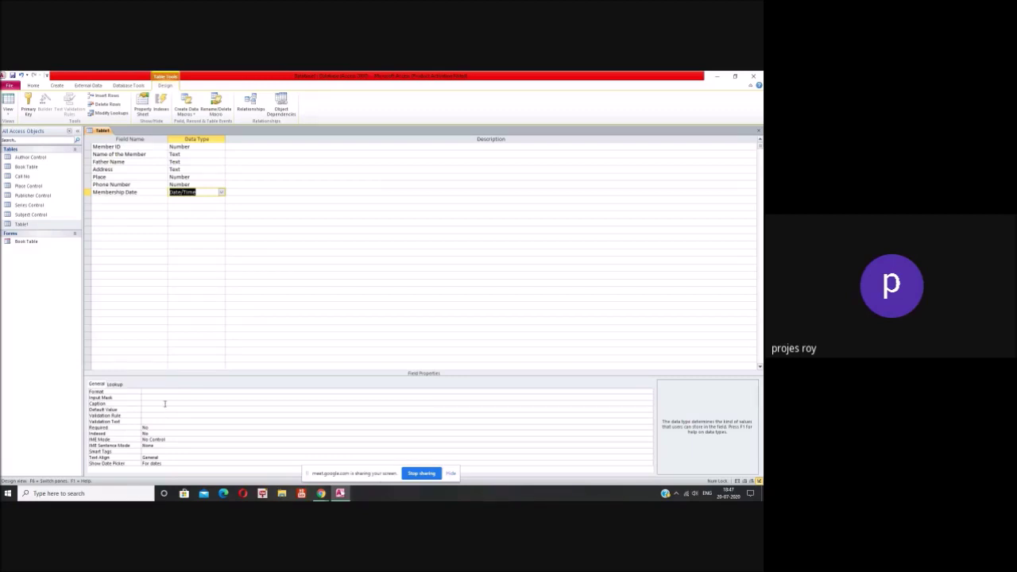
pyautogui.click(166, 392)
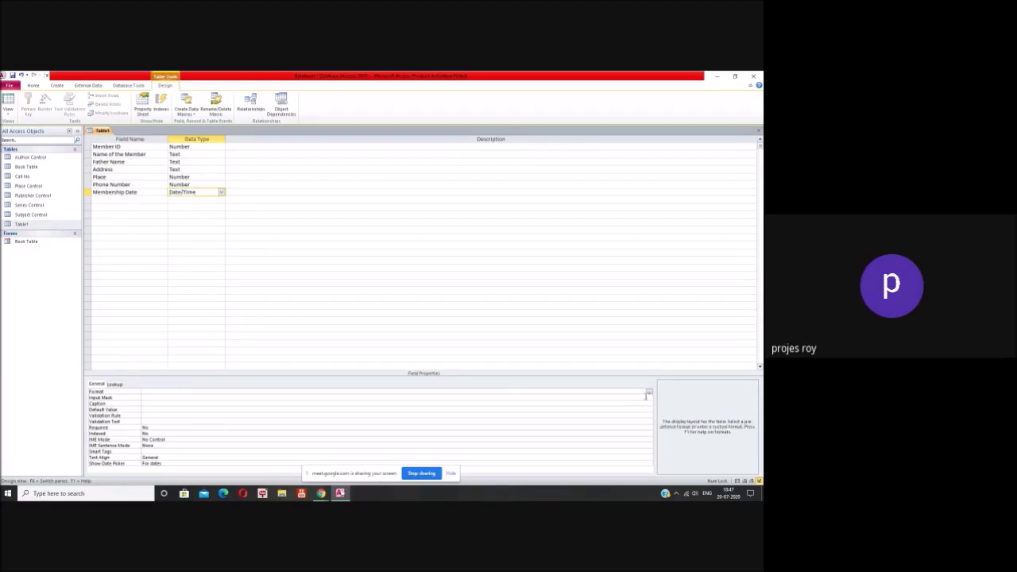
pyautogui.click(649, 393)
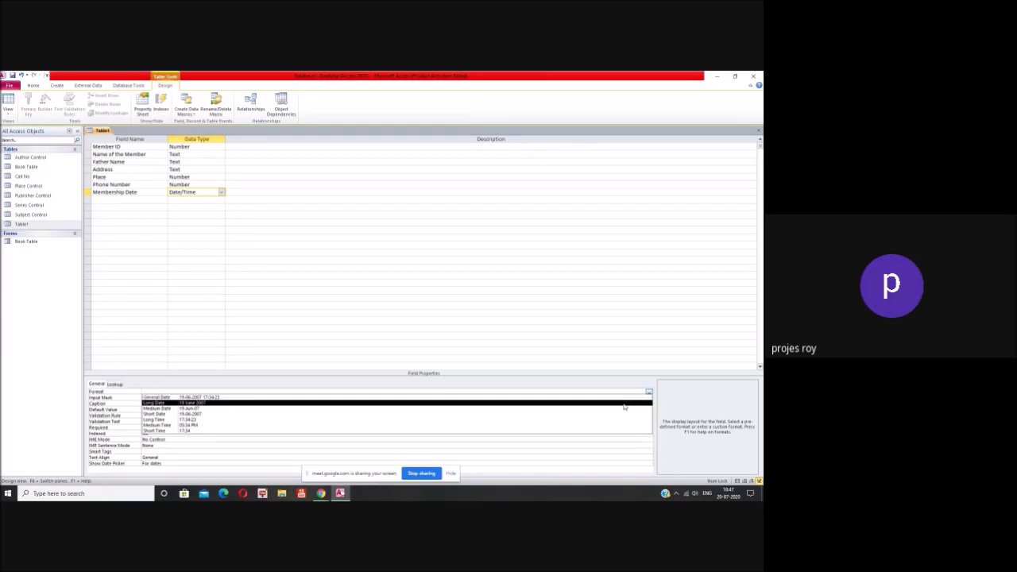
pyautogui.click(623, 404)
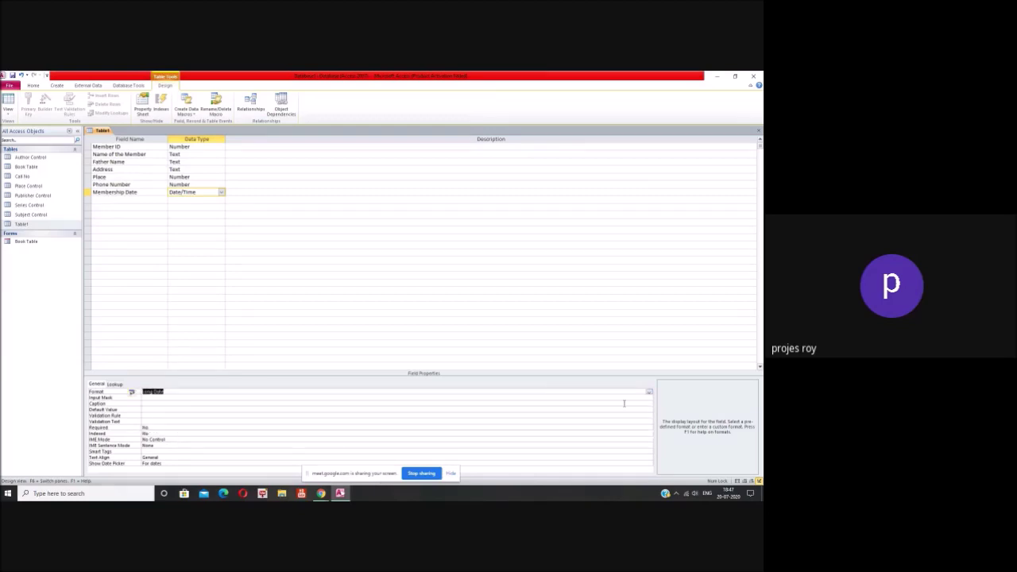
pyautogui.click(154, 201)
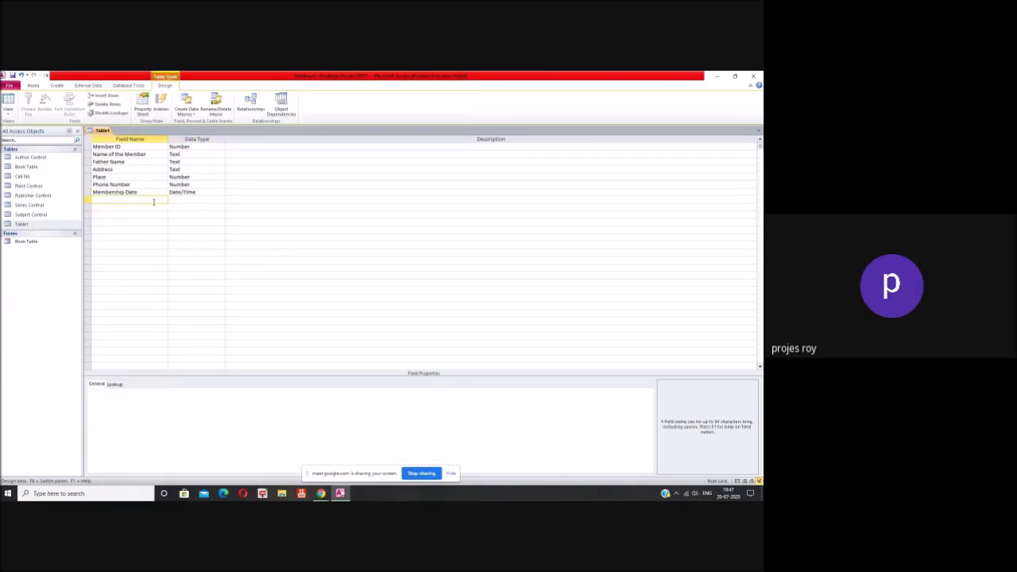
# Step: Add Membership Exp Date as a Date/Time field with Long Date format
pyautogui.write('Membershi')
pyautogui.write('p')
pyautogui.write('pir')
pyautogui.press('BackSpace')
pyautogui.press('BackSpace')
pyautogui.write('Date')
pyautogui.click(186, 201)
pyautogui.click(221, 201)
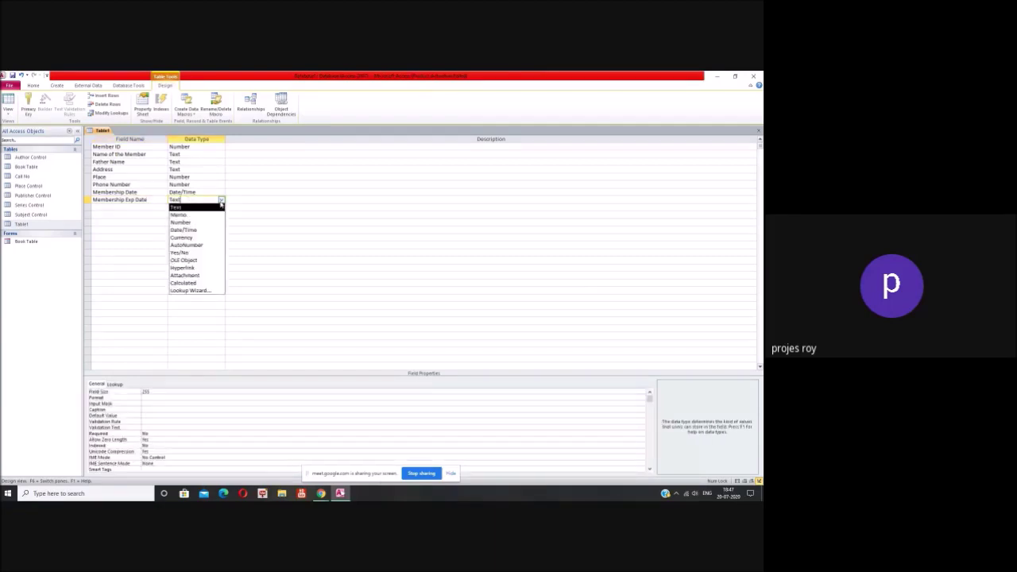
pyautogui.click(210, 230)
pyautogui.click(164, 392)
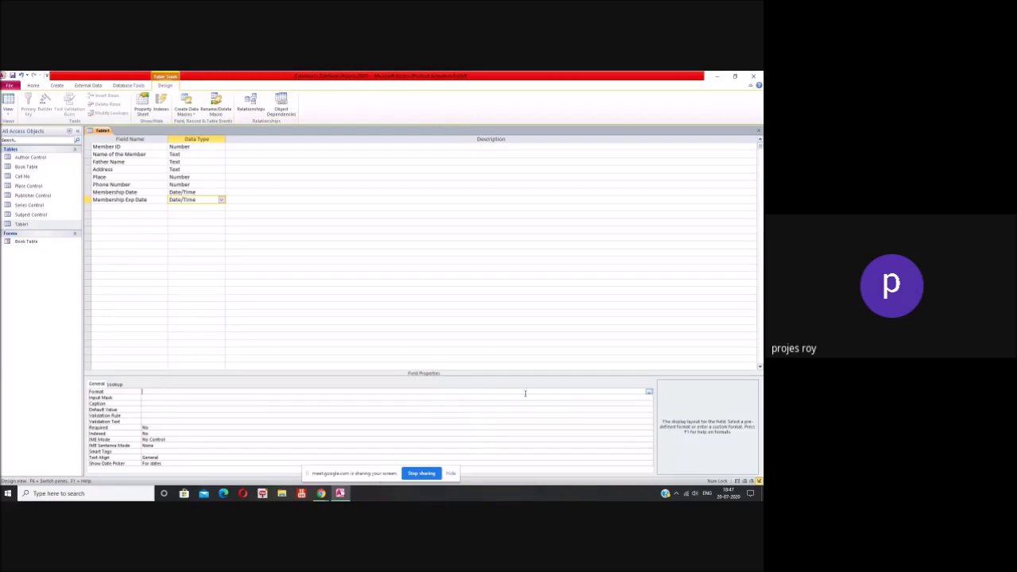
pyautogui.click(649, 391)
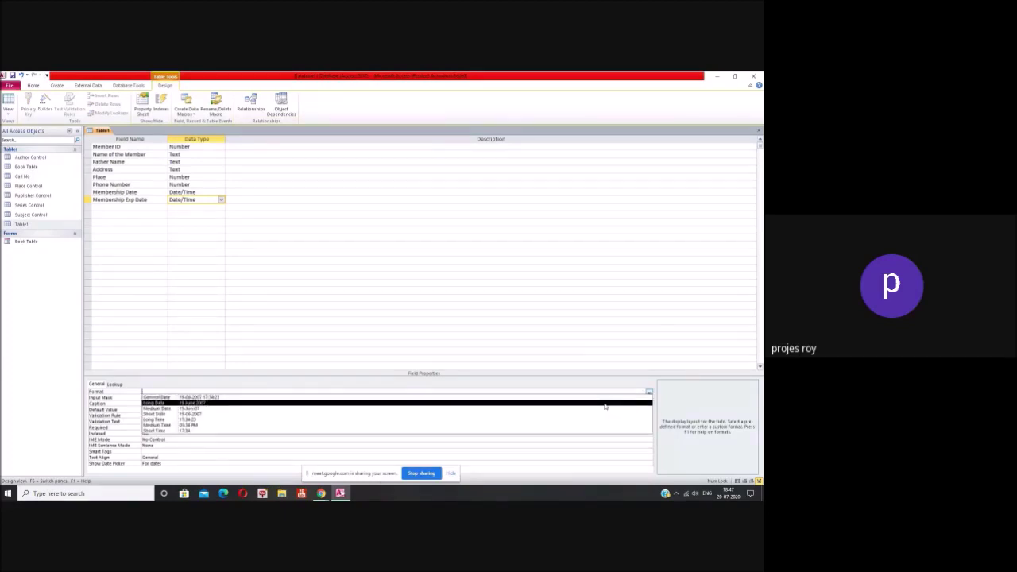
pyautogui.click(604, 406)
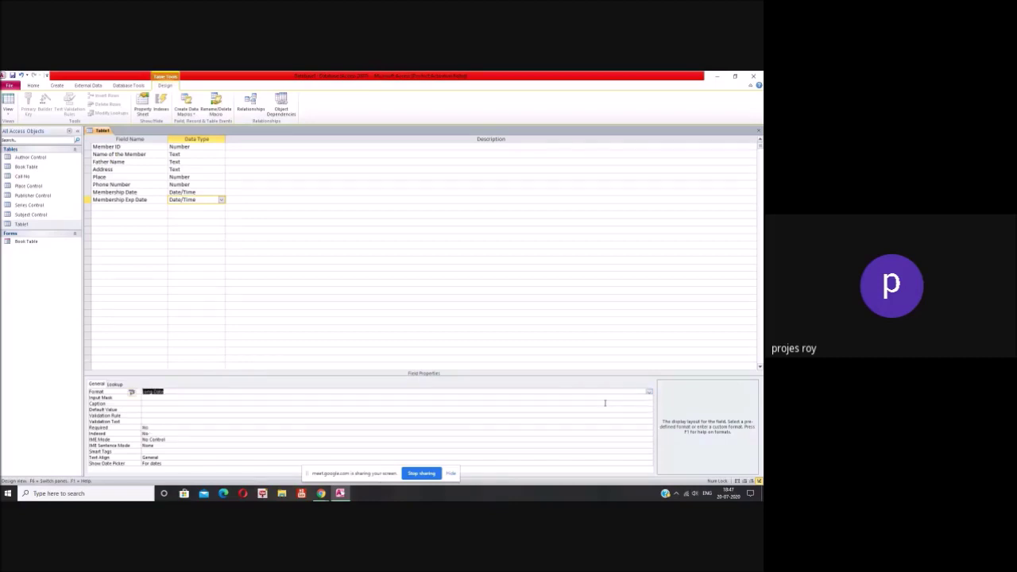
pyautogui.click(154, 208)
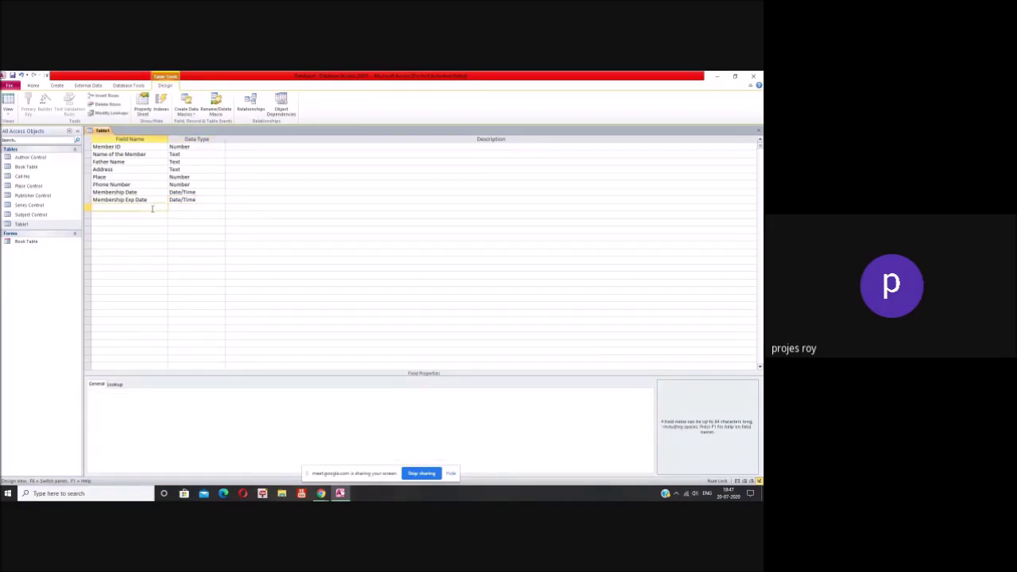
# Step: Add a Department field with the Text data type
pyautogui.write('Department')
pyautogui.click(221, 207)
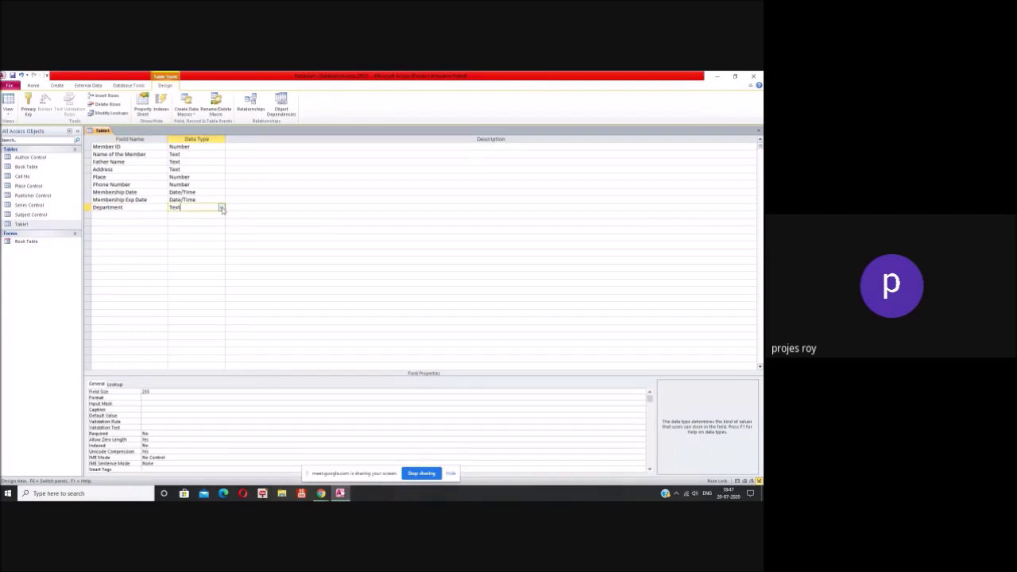
pyautogui.click(222, 208)
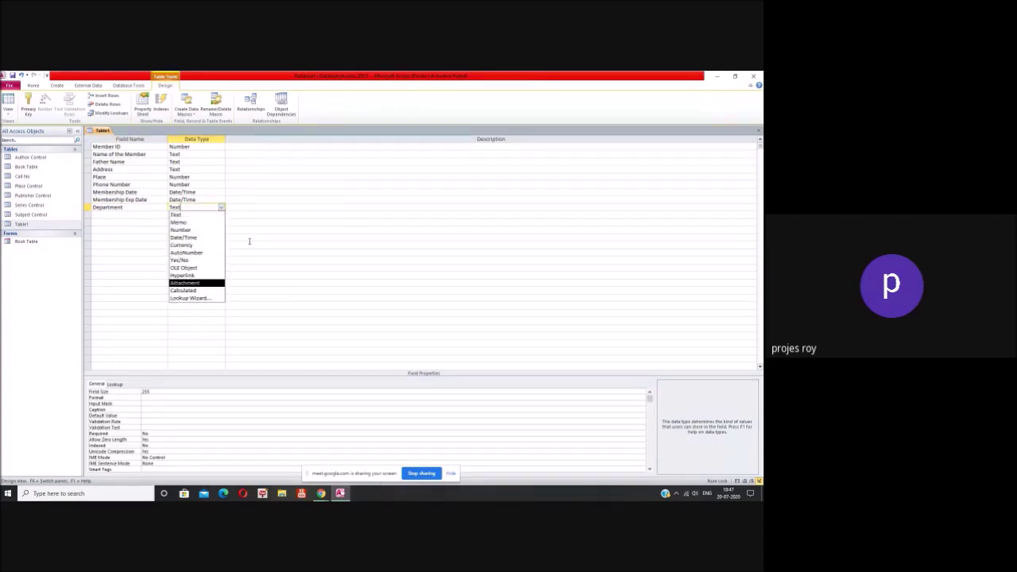
pyautogui.click(249, 241)
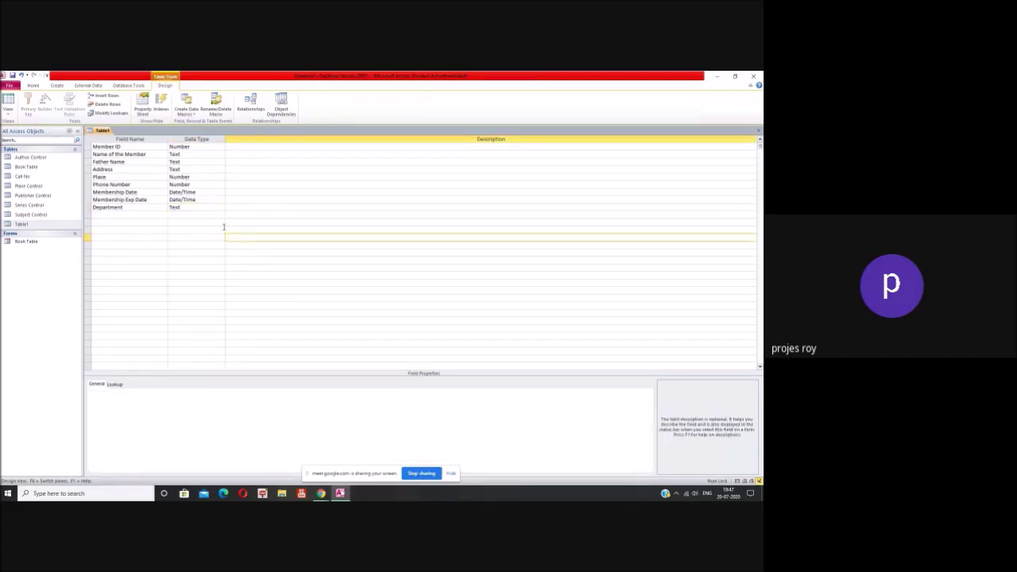
pyautogui.click(204, 208)
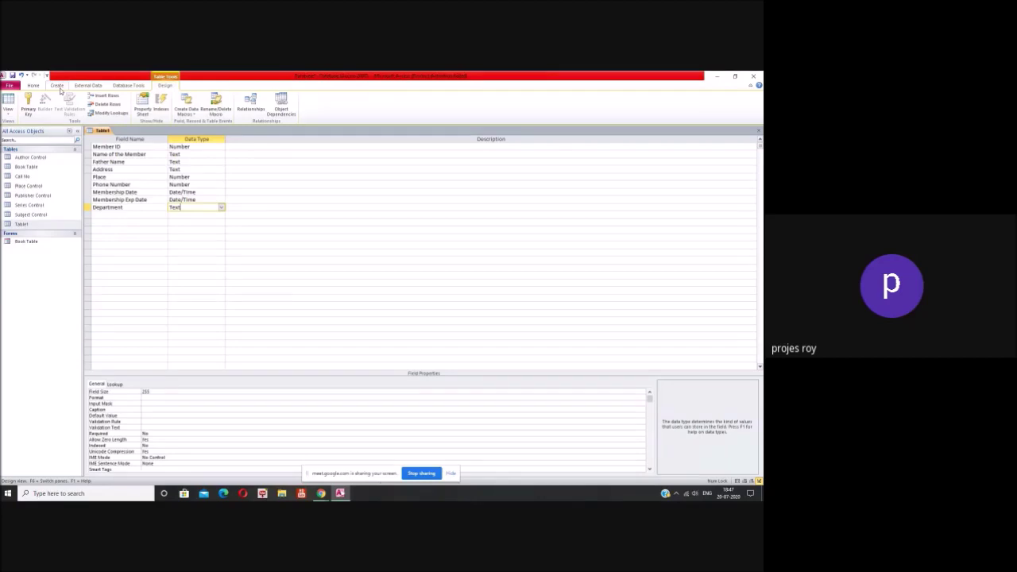
# Step: Create a new blank table and enter Biology as the first department
pyautogui.click(58, 86)
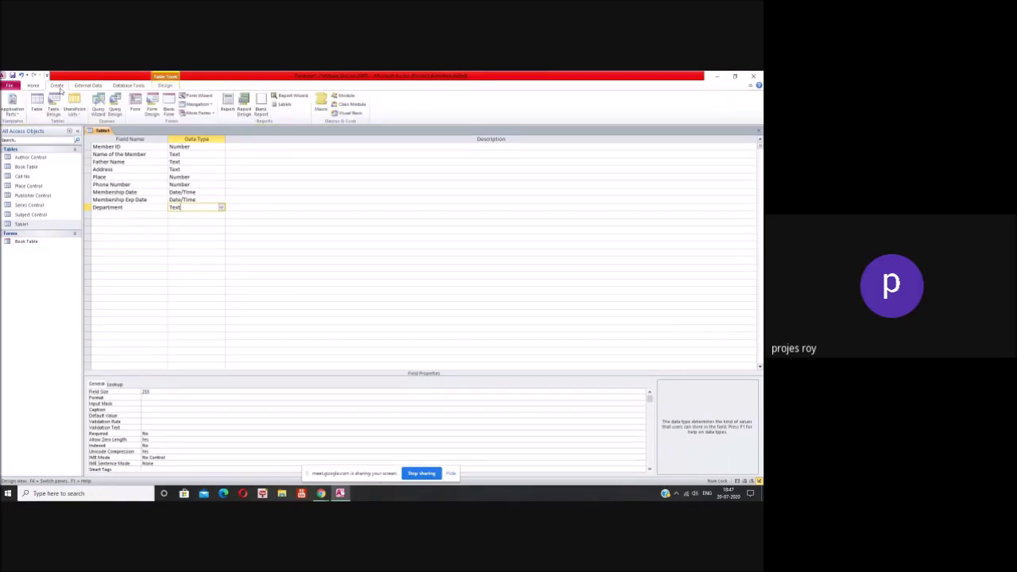
pyautogui.click(38, 111)
pyautogui.click(164, 147)
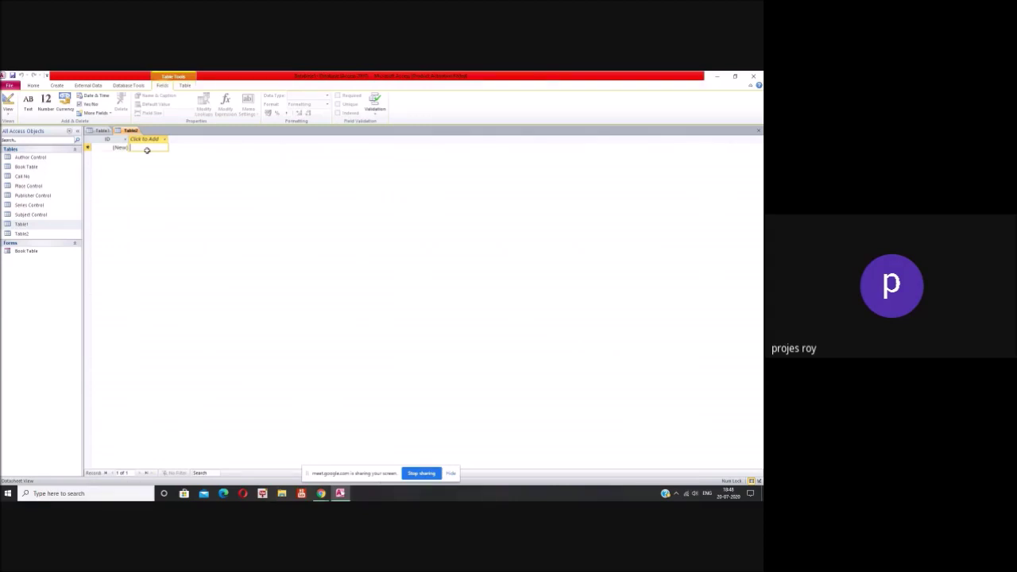
pyautogui.write('BBiology')
pyautogui.press('Return')
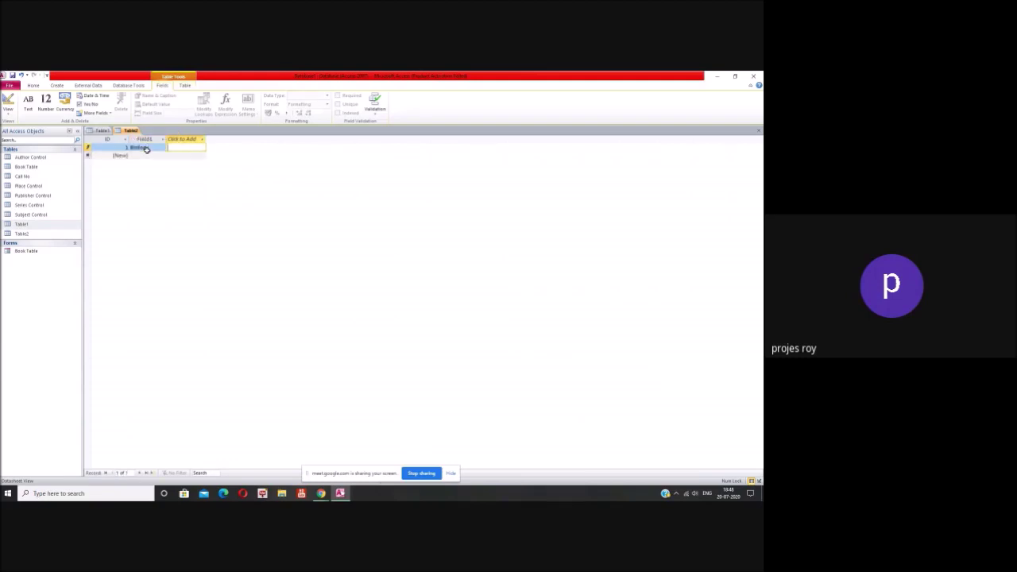
pyautogui.press('Return')
# Step: Add Administration, Accounts and biomedical sciences as the next department rows
pyautogui.write('Add')
pyautogui.press('BackSpace')
pyautogui.press('BackSpace')
pyautogui.write('dm')
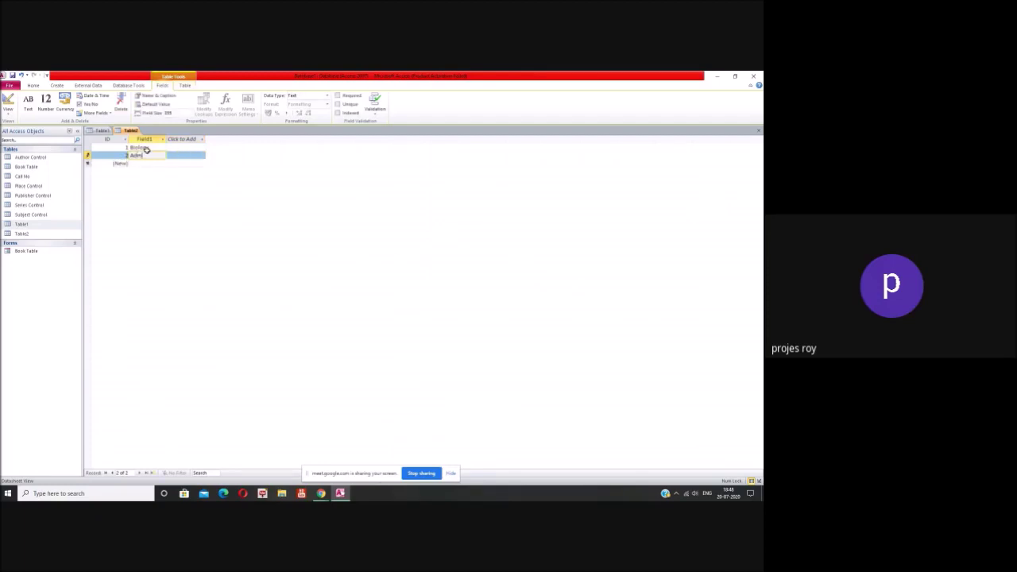
pyautogui.write('inistration')
pyautogui.press('Return')
pyautogui.write('Accounts')
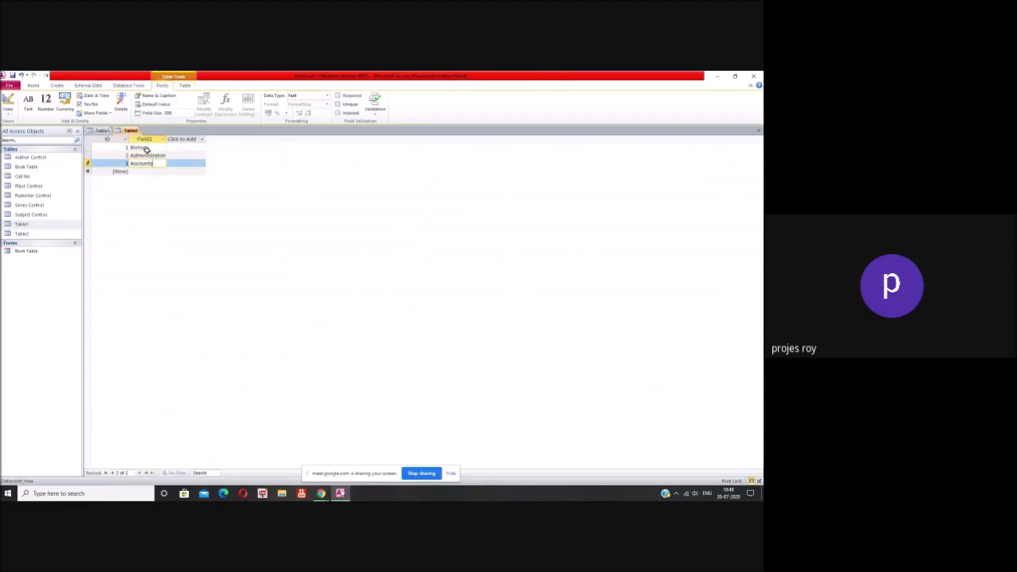
pyautogui.press('Return')
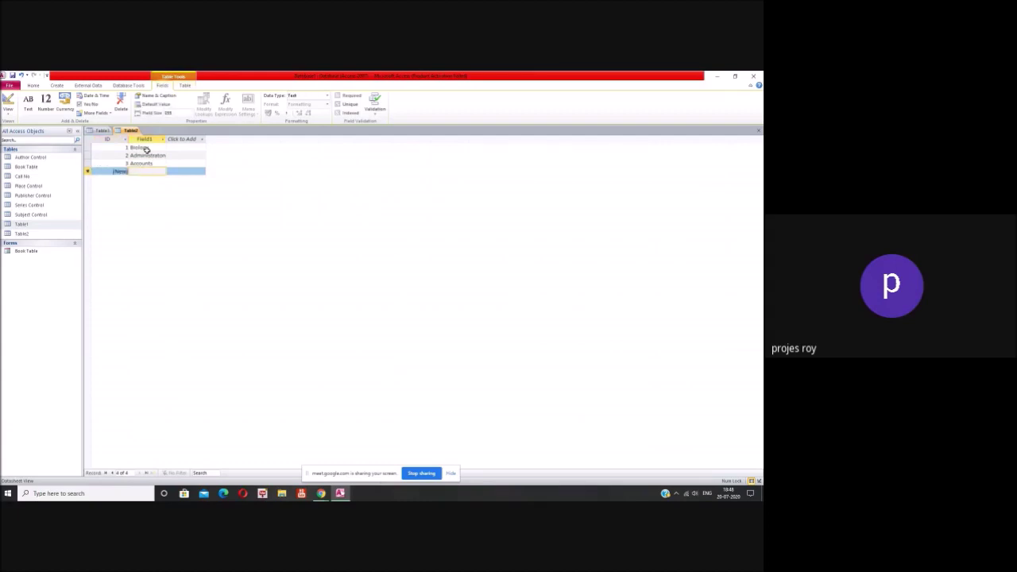
pyautogui.write('Businesscal Science')
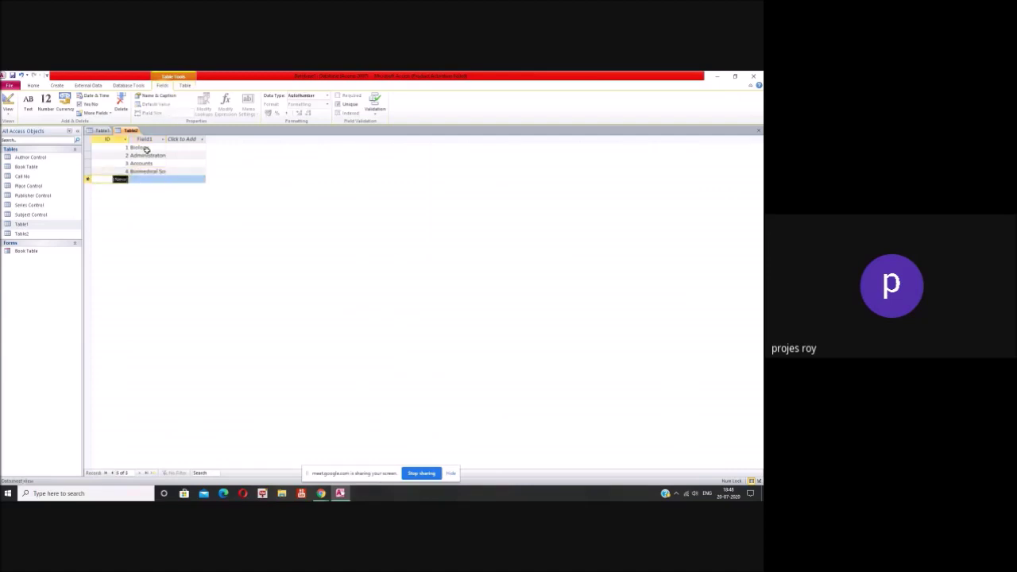
pyautogui.press('Return')
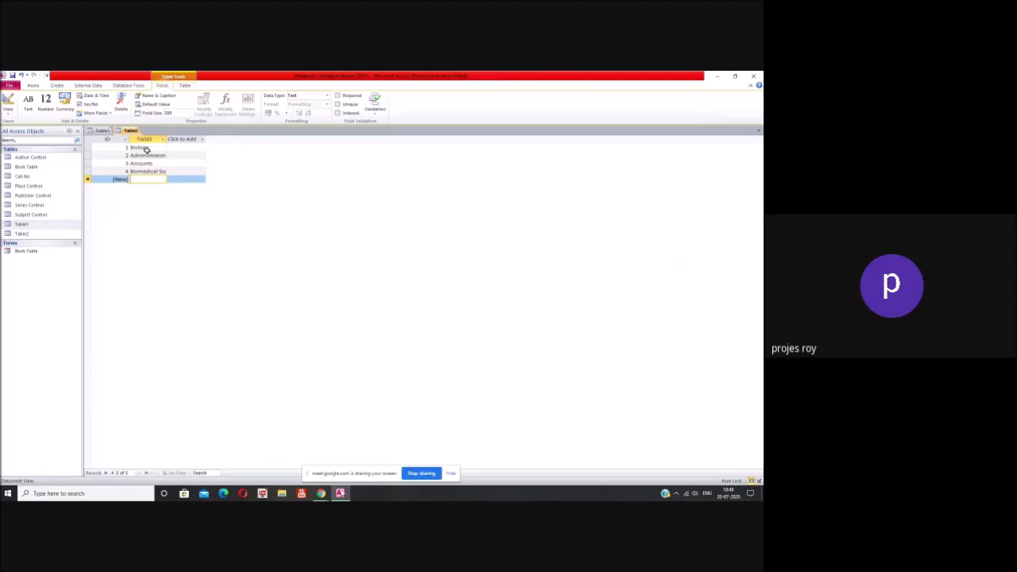
# Step: Add BBA and Mathematics, then close Table2
pyautogui.write('BBA')
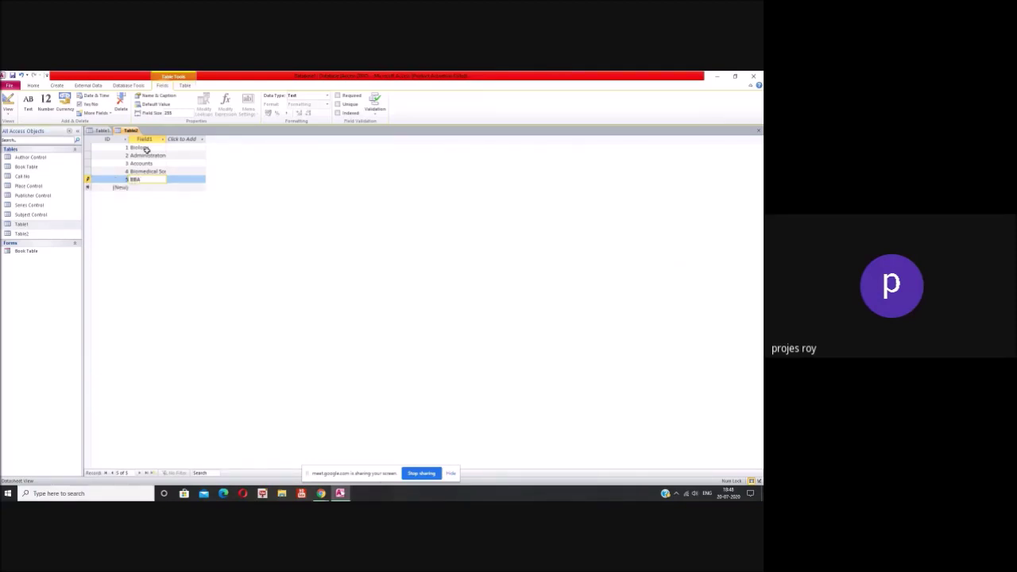
pyautogui.press('Down')
pyautogui.write('mathematics')
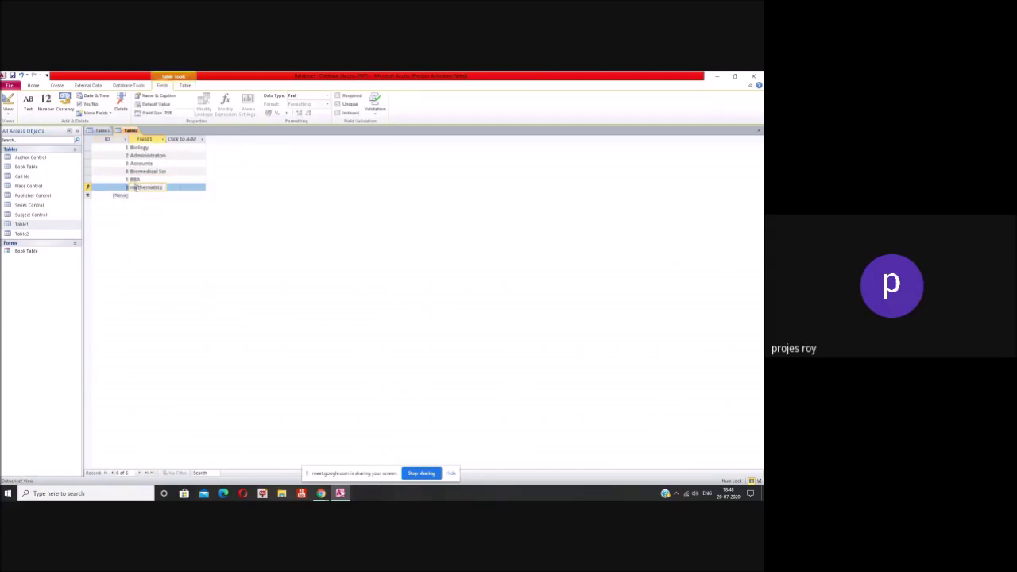
pyautogui.press('Home')
pyautogui.press('Delete')
pyautogui.write('M')
pyautogui.click(759, 131)
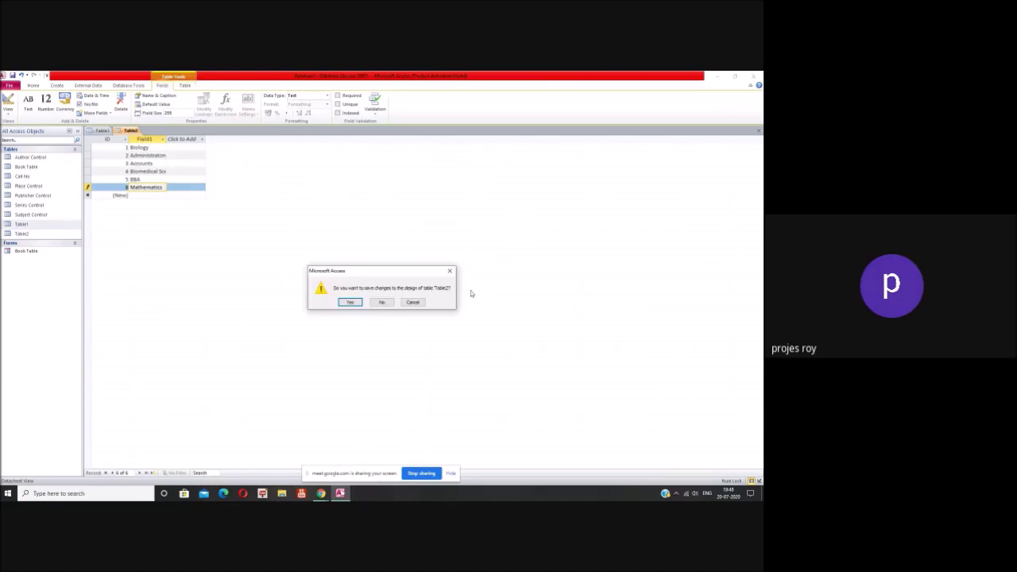
# Step: Save the new table as Department Control and open Table1 in Design View
pyautogui.click(351, 302)
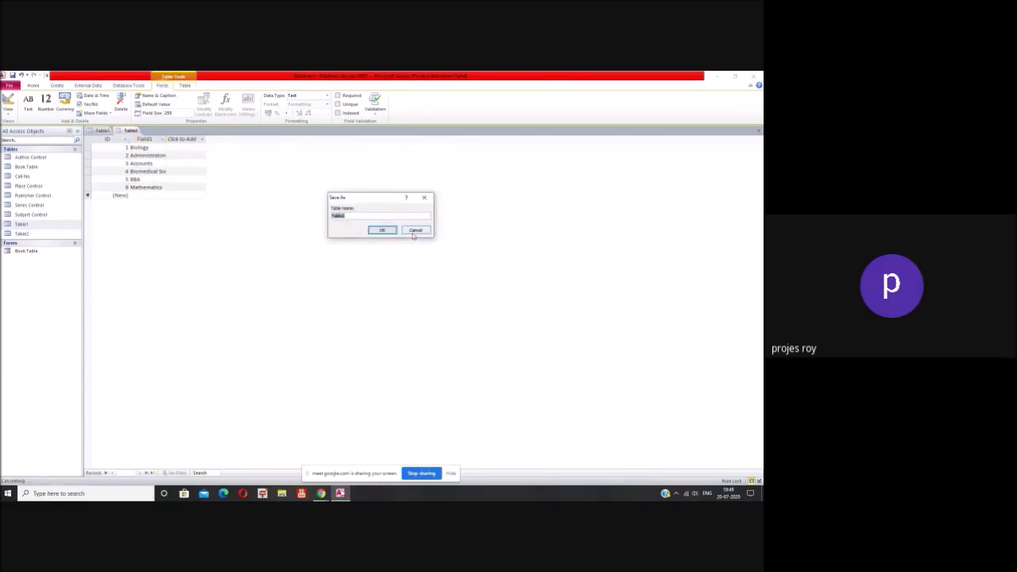
pyautogui.write('cepartment Con')
pyautogui.click(381, 230)
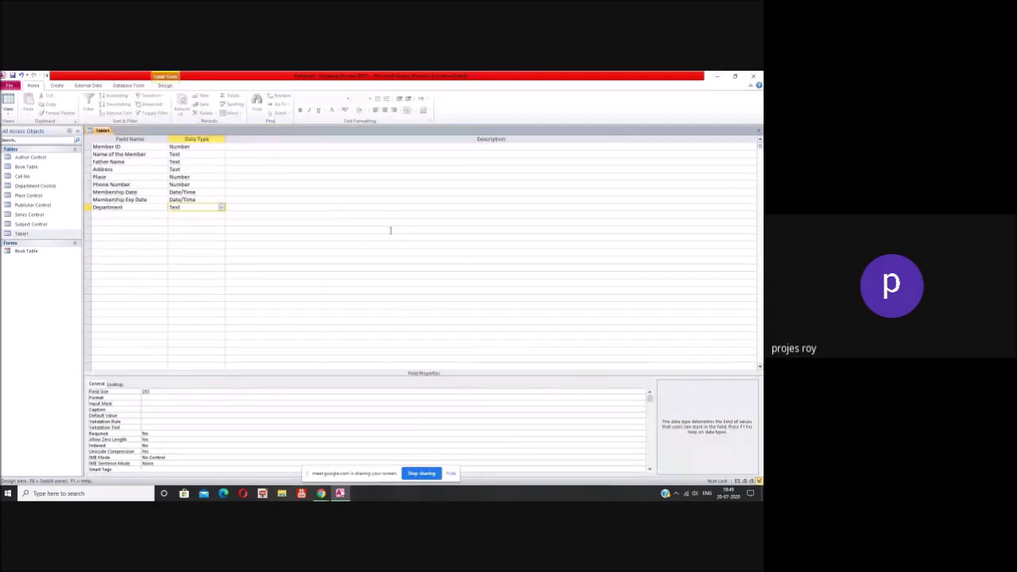
pyautogui.rightClick(33, 236)
pyautogui.click(31, 234)
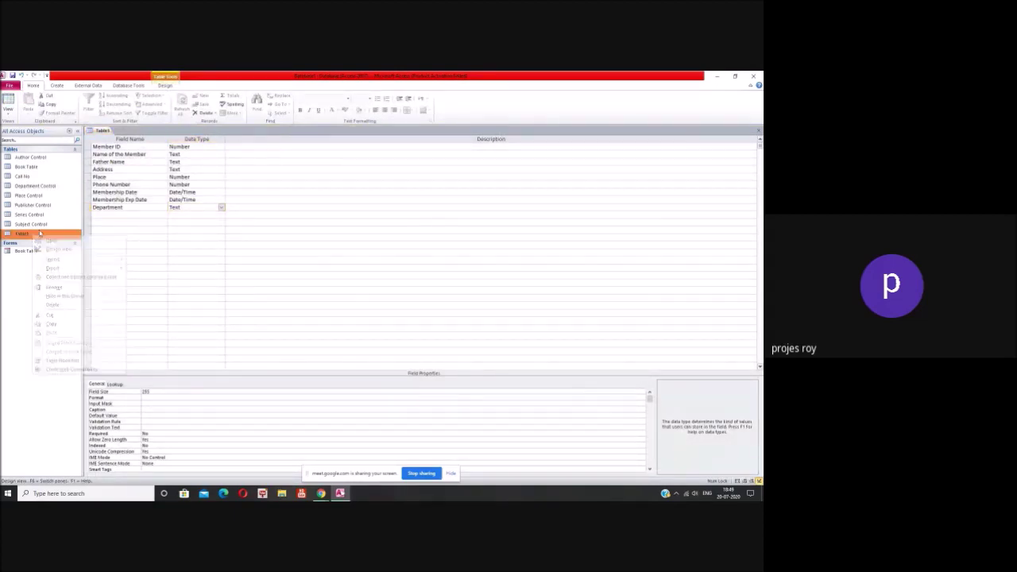
# Step: Make Department a Lookup Wizard field drawing Field1 from Department Control
pyautogui.click(221, 208)
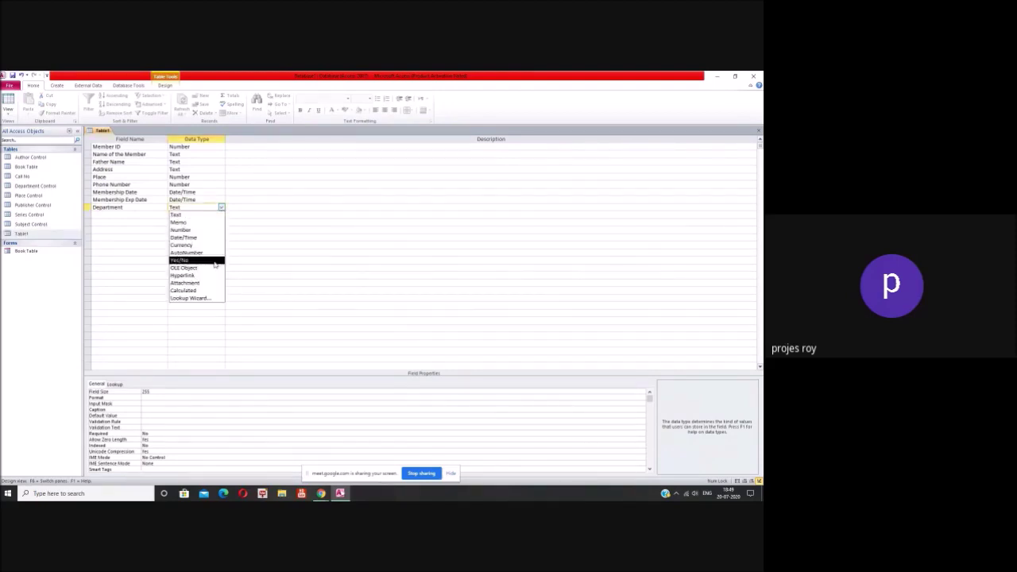
pyautogui.click(199, 298)
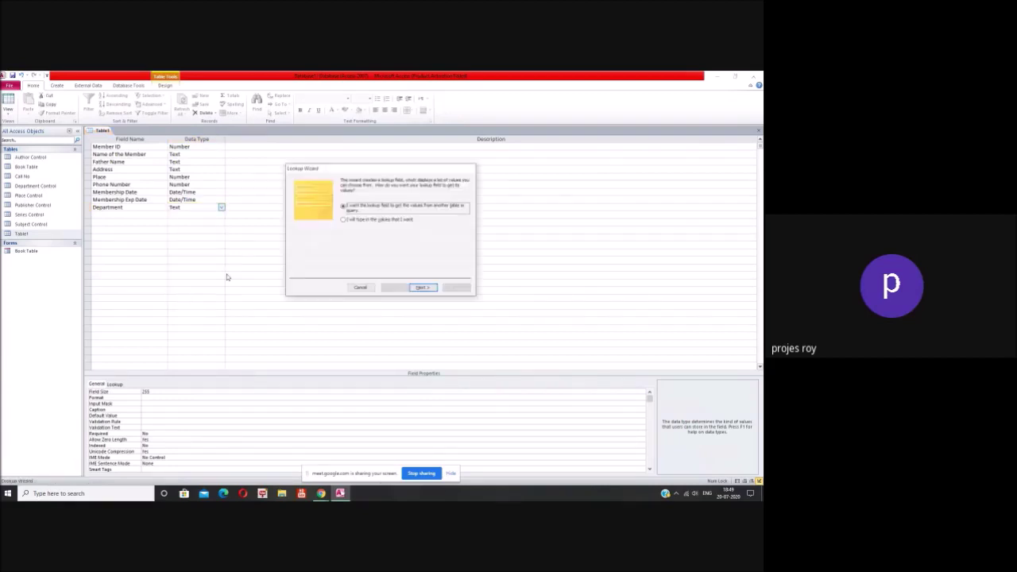
pyautogui.click(422, 288)
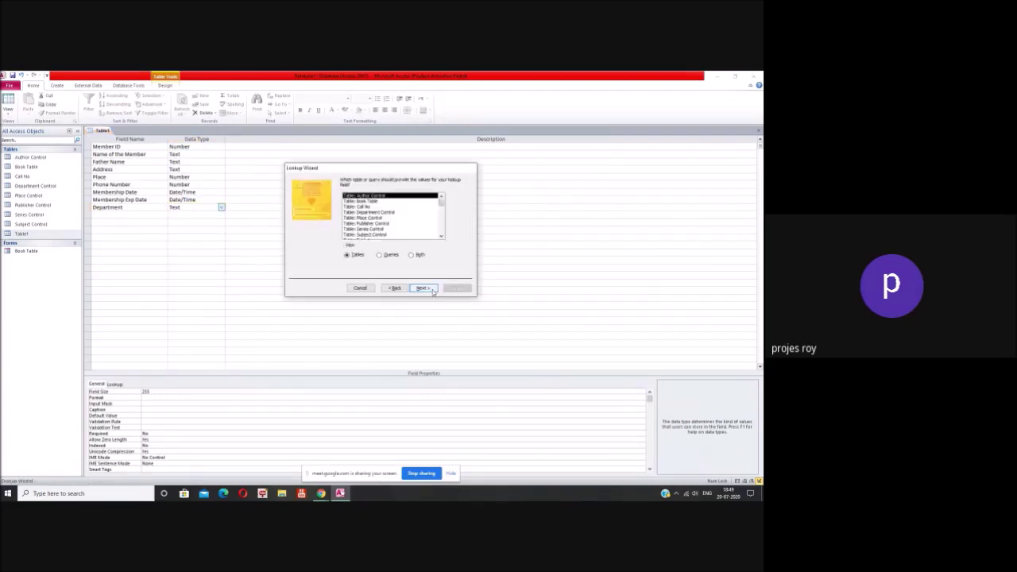
pyautogui.click(389, 212)
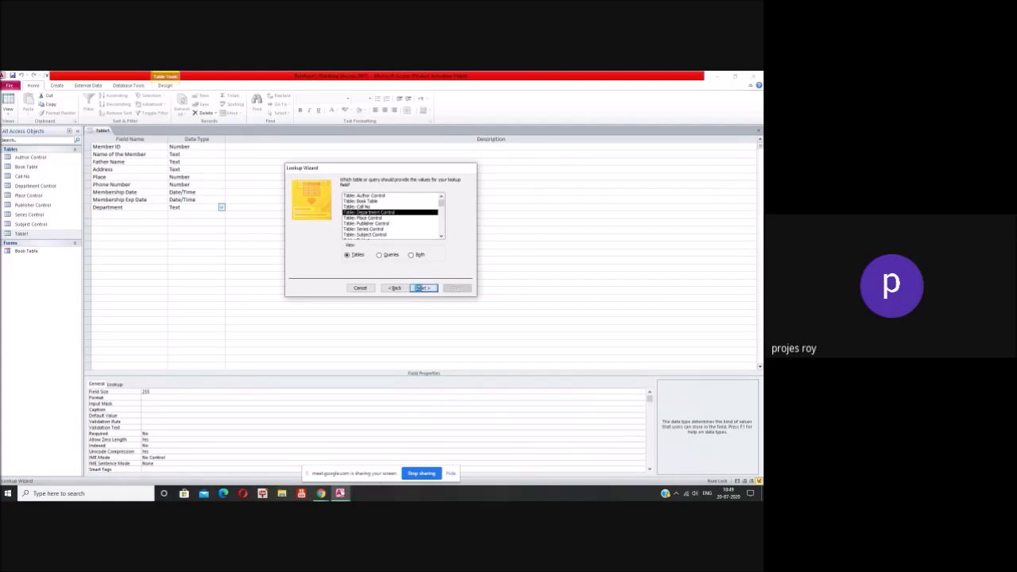
pyautogui.click(422, 287)
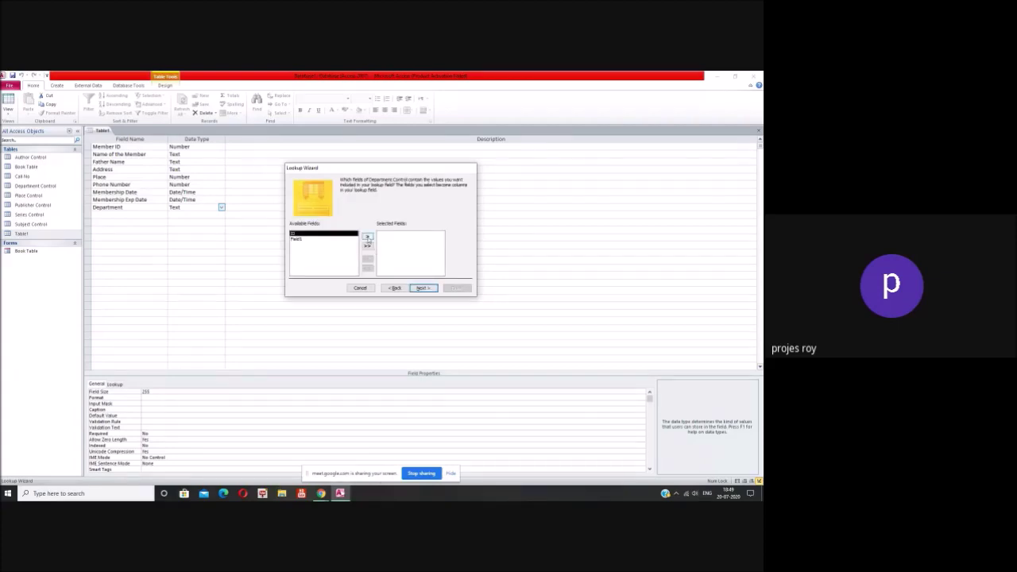
pyautogui.click(367, 237)
pyautogui.click(368, 259)
pyautogui.click(347, 240)
pyautogui.click(367, 236)
pyautogui.click(422, 287)
# Step: Sort the lookup by Field1, finish the wizard and accept saving the table
pyautogui.click(355, 206)
pyautogui.click(345, 226)
pyautogui.click(423, 288)
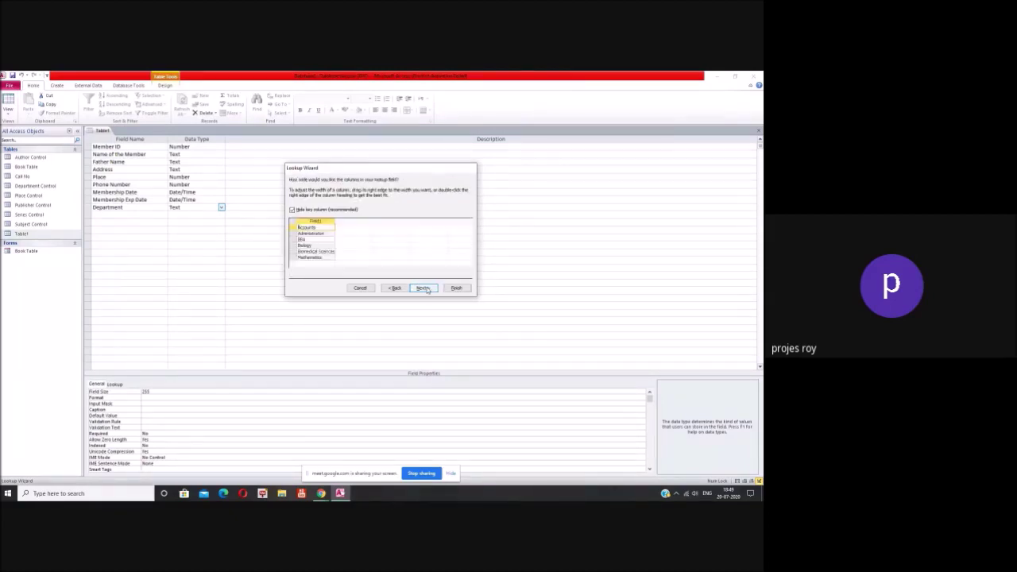
pyautogui.click(424, 288)
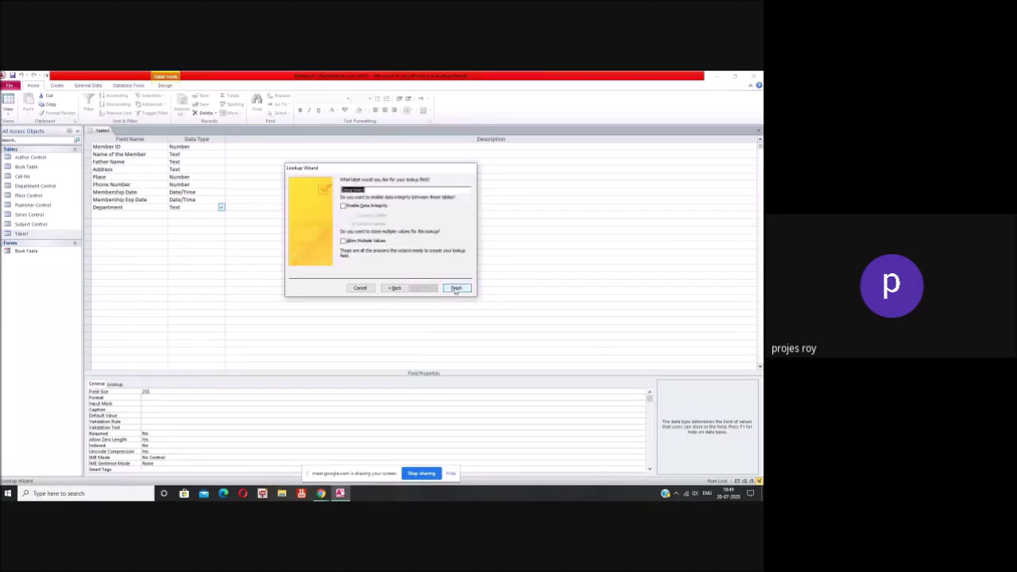
pyautogui.click(456, 287)
pyautogui.click(362, 302)
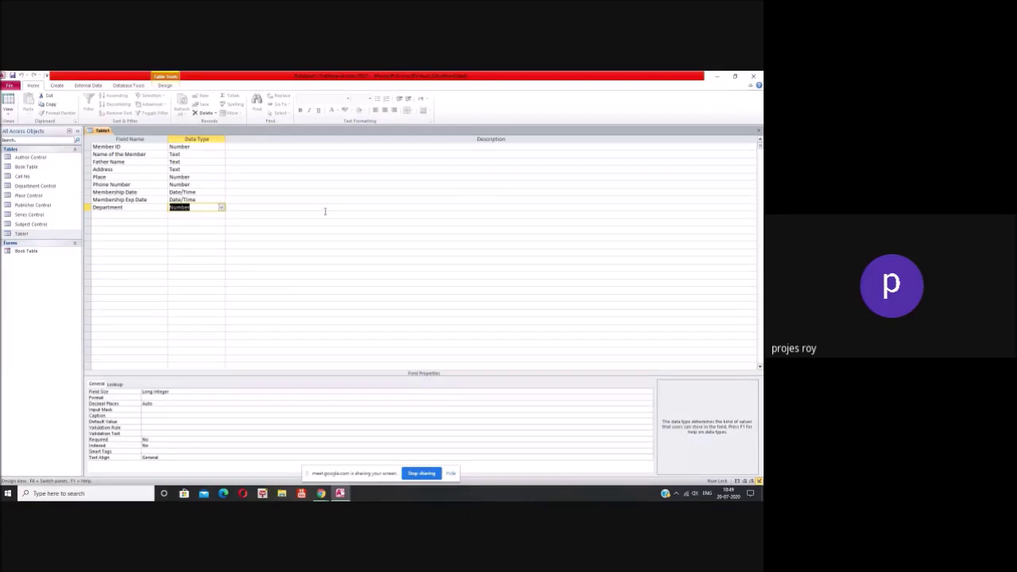
pyautogui.click(144, 217)
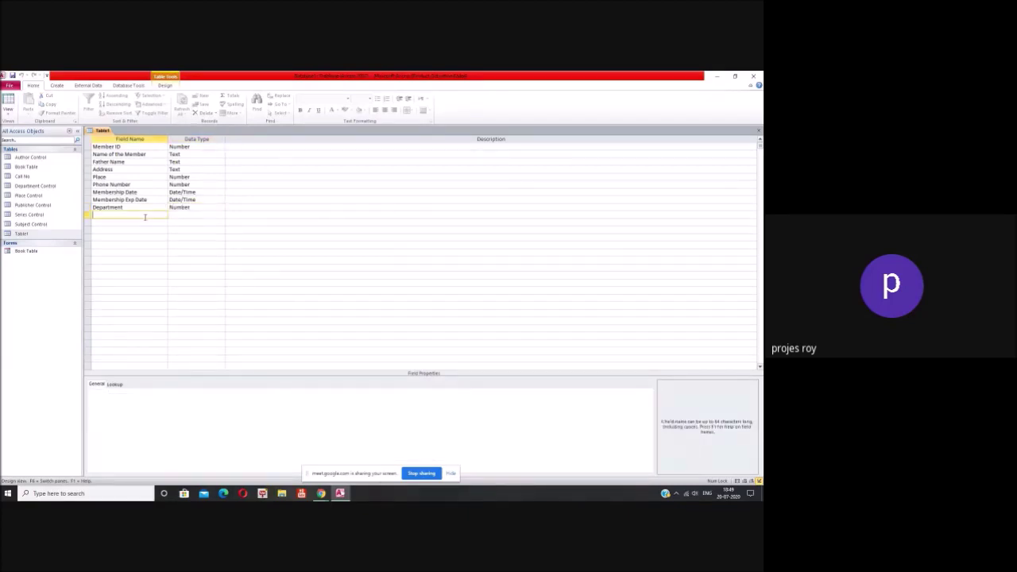
# Step: Add a Photo of Member field with the OLE Object data type
pyautogui.write('Photo of Member')
pyautogui.press('BackSpace')
pyautogui.write('er')
pyautogui.press('BackSpace')
pyautogui.press('BackSpace')
pyautogui.press('BackSpace')
pyautogui.write('er')
pyautogui.click(183, 215)
pyautogui.click(220, 216)
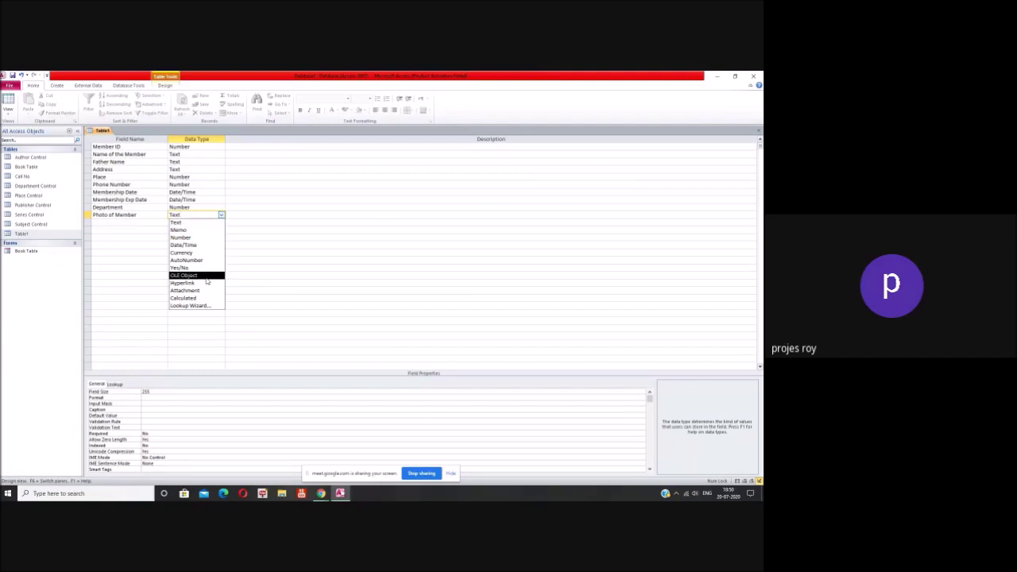
pyautogui.click(206, 277)
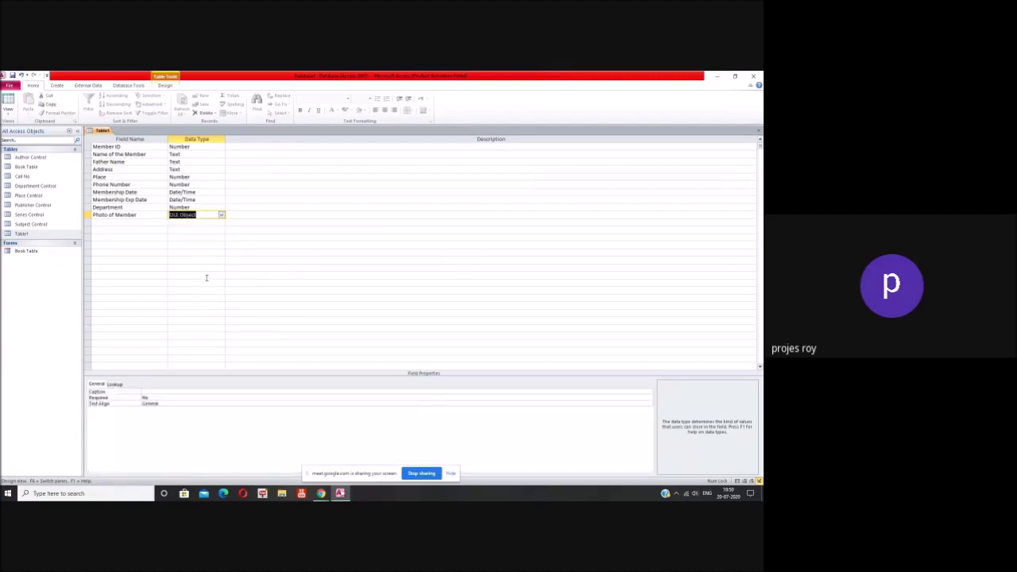
# Step: Set Photo of Member's Text Align to Right and close Table1's design
pyautogui.click(157, 392)
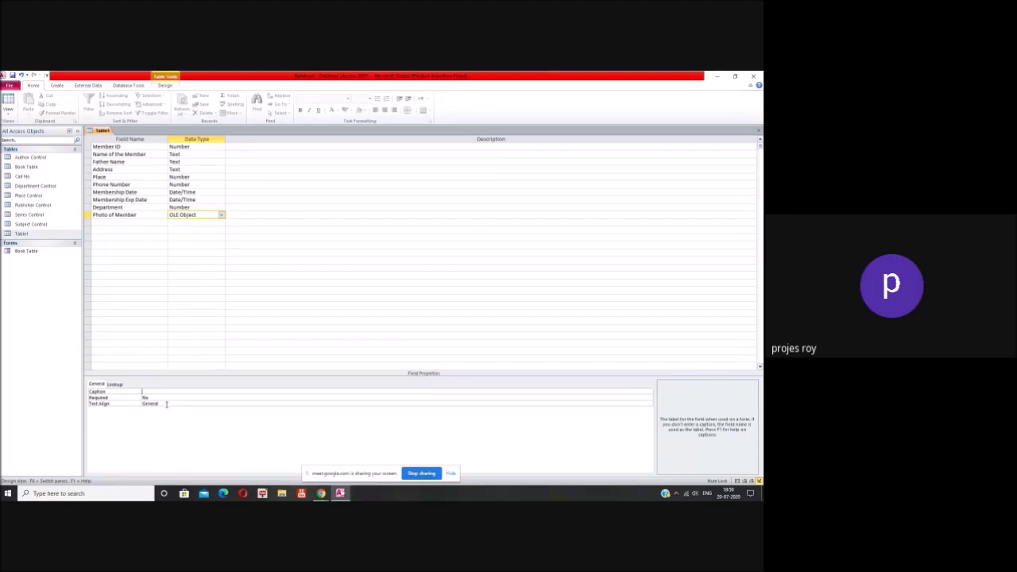
pyautogui.click(166, 403)
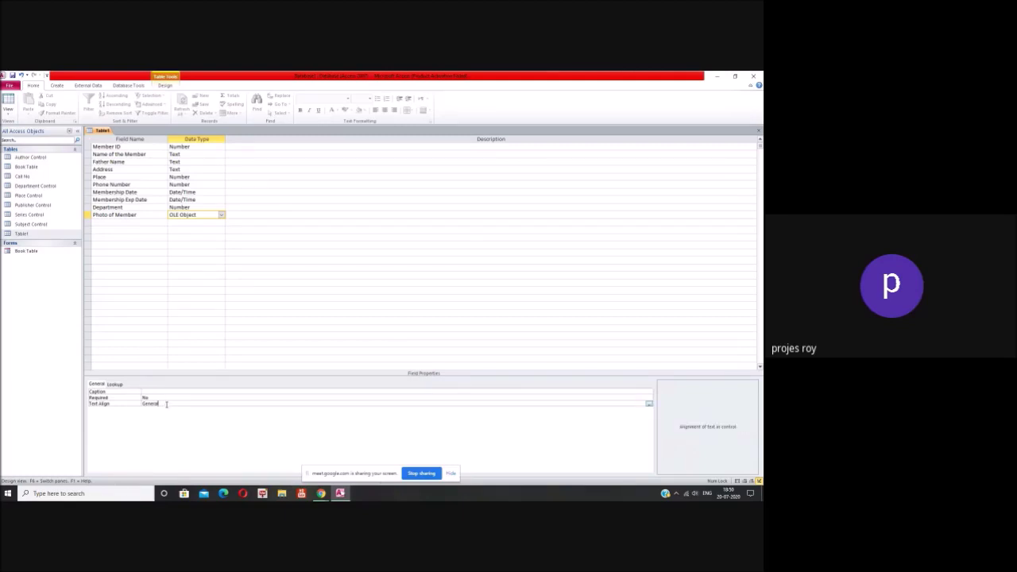
pyautogui.click(648, 403)
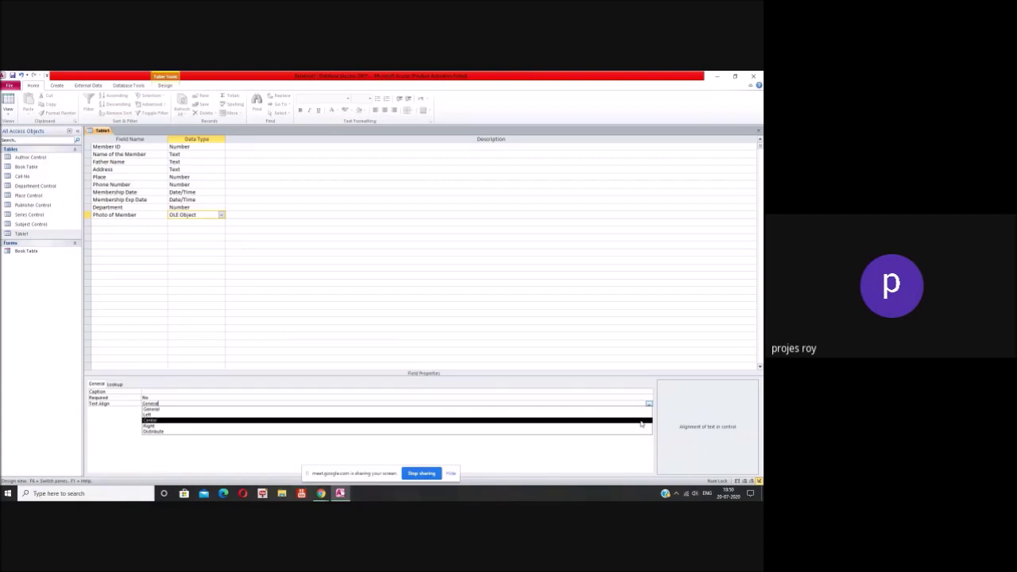
pyautogui.click(639, 429)
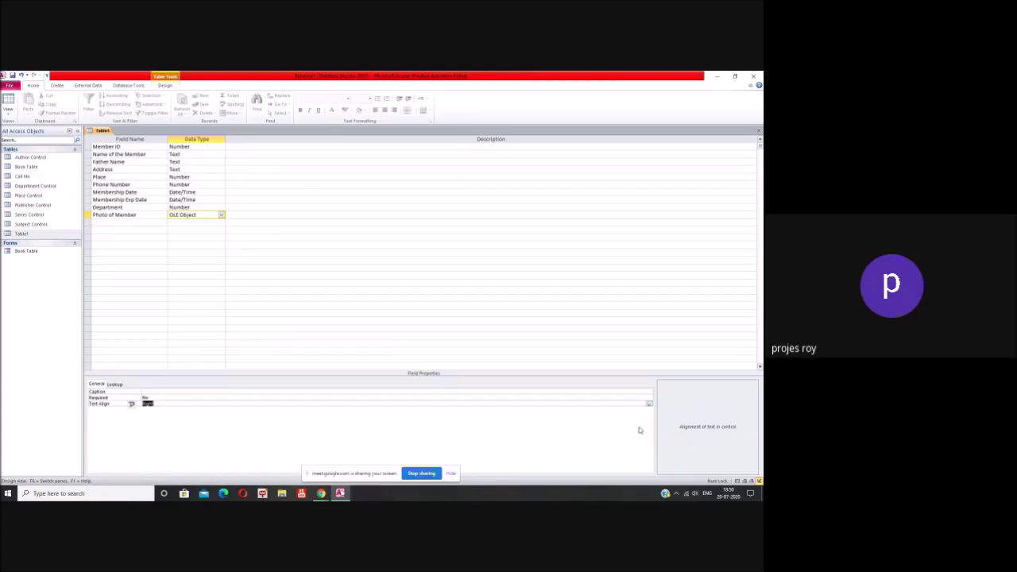
pyautogui.click(759, 130)
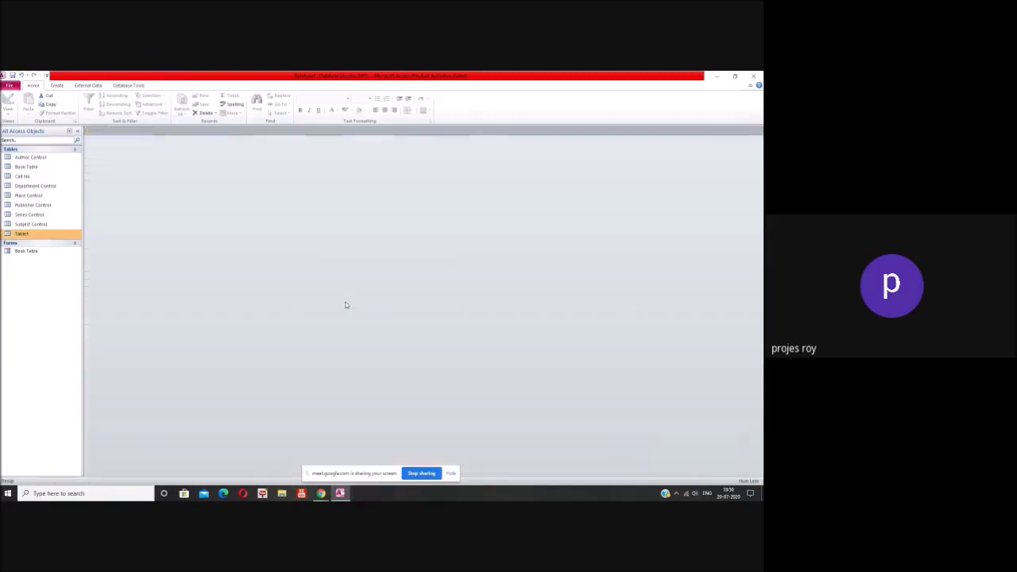
# Step: Save Table1's design changes and rename Table1 to Member Table
pyautogui.click(350, 302)
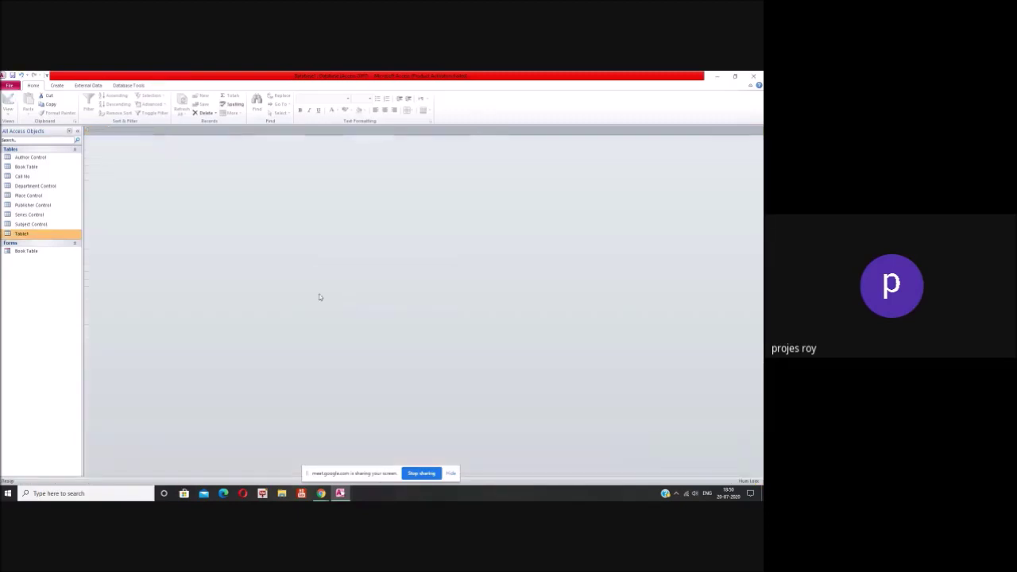
pyautogui.rightClick(23, 235)
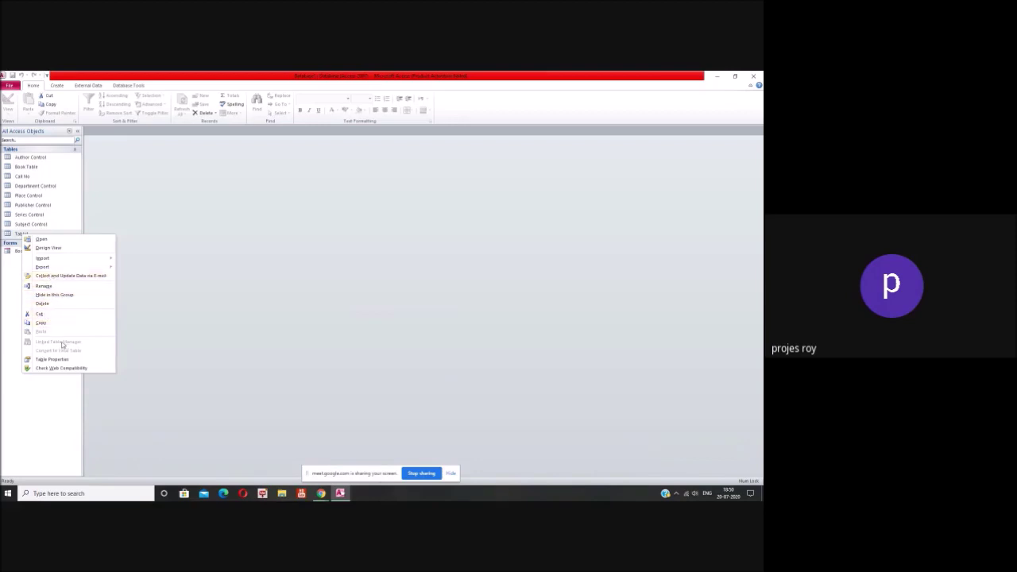
pyautogui.click(44, 286)
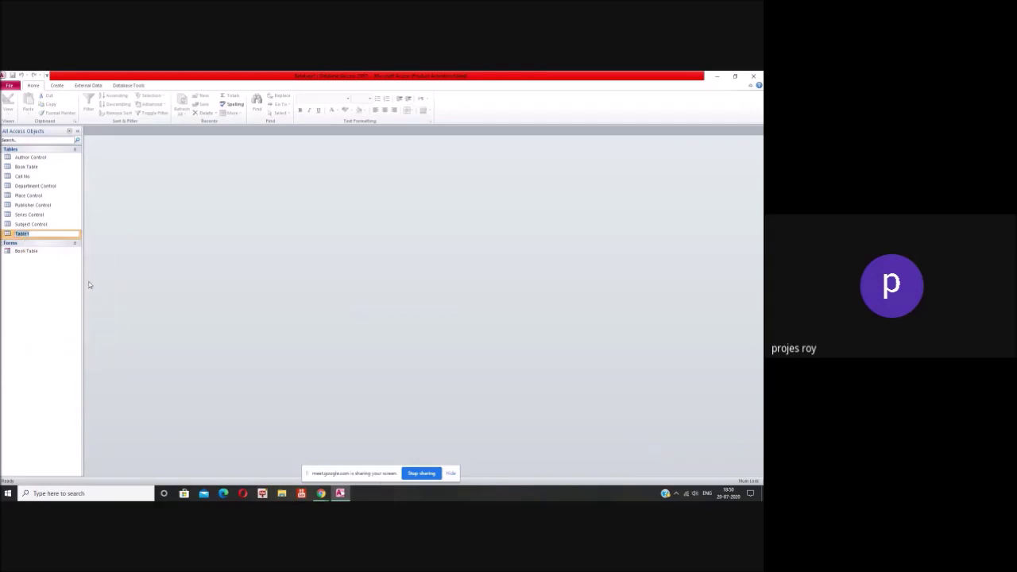
pyautogui.write('Member Table')
pyautogui.click(56, 272)
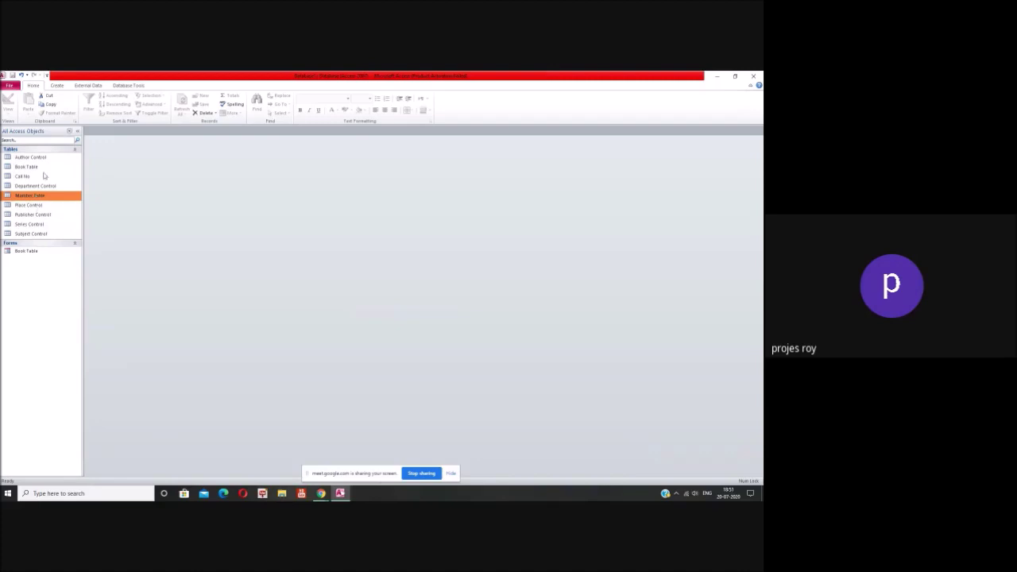
# Step: Build a Form Wizard form with all Member Table fields in Columnar layout
pyautogui.click(57, 85)
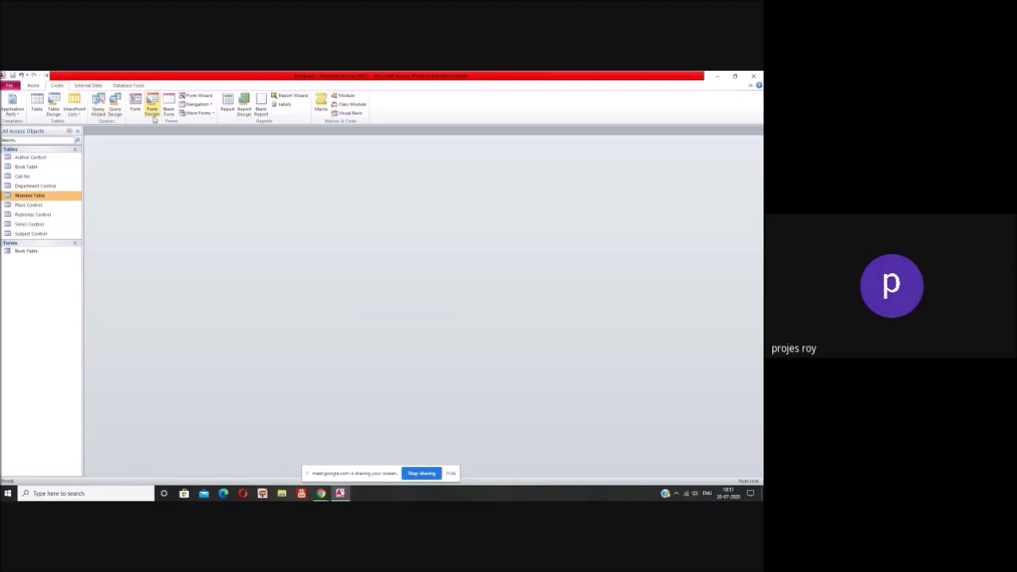
pyautogui.click(197, 96)
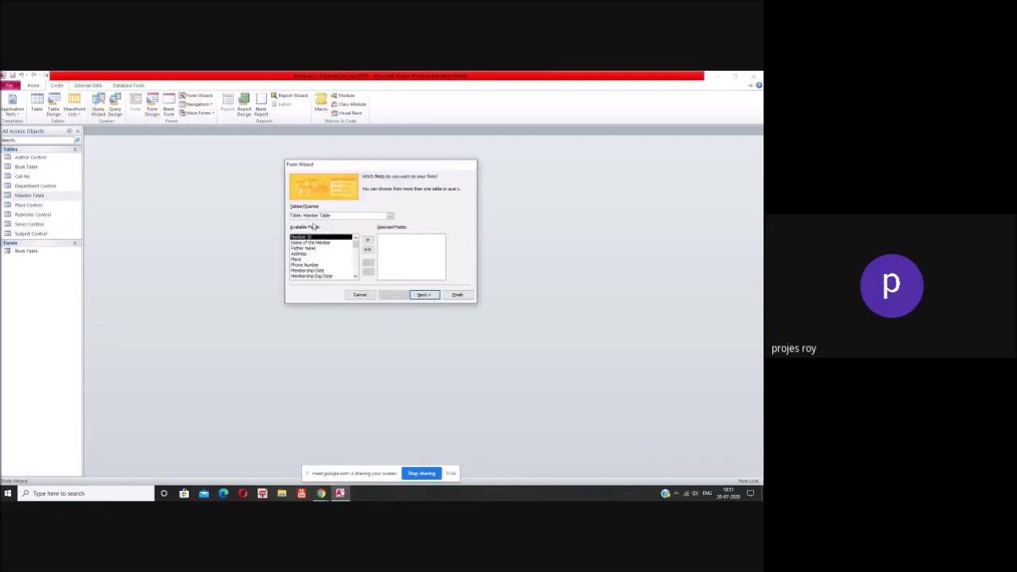
pyautogui.click(367, 249)
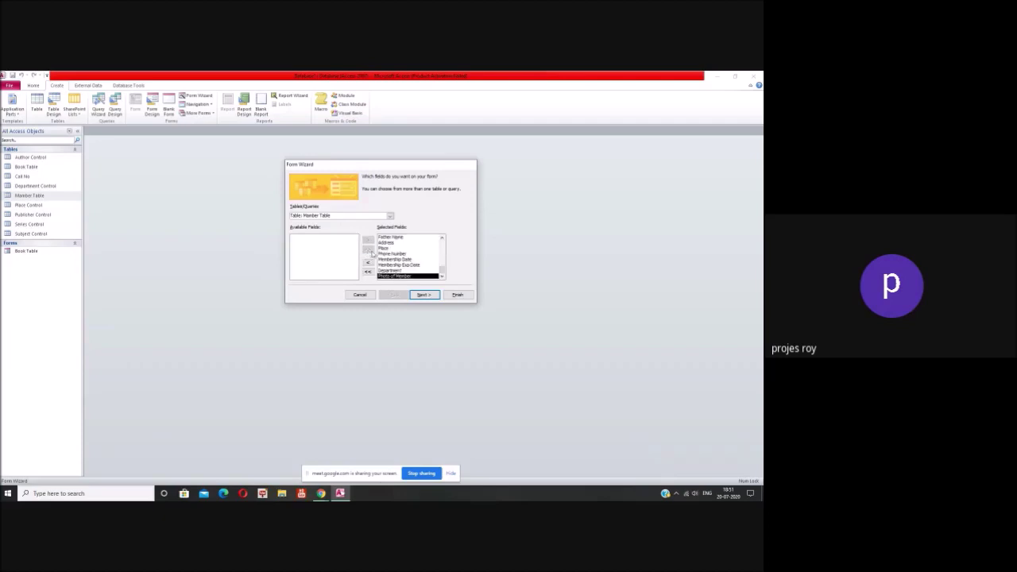
pyautogui.click(423, 295)
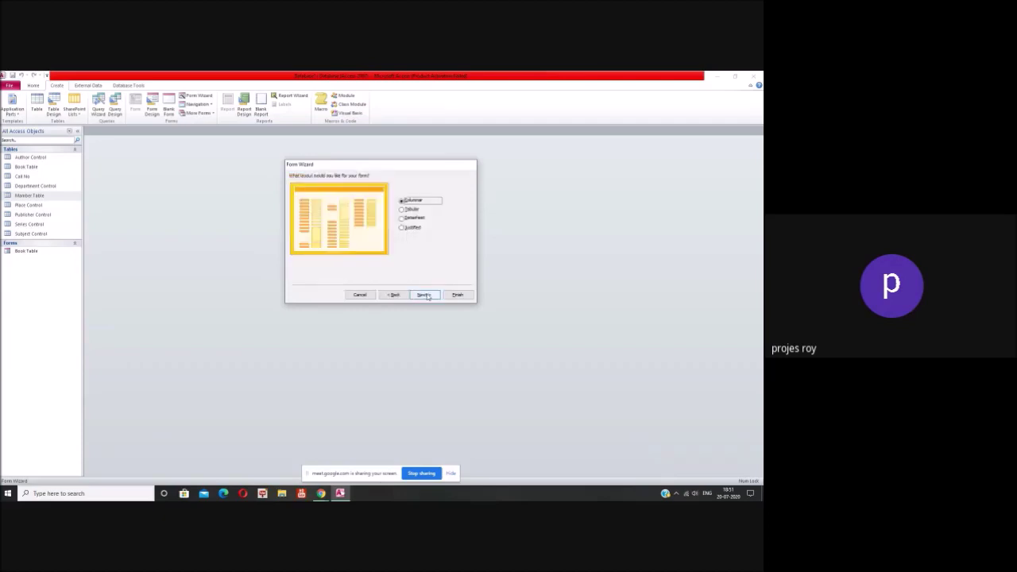
pyautogui.click(423, 295)
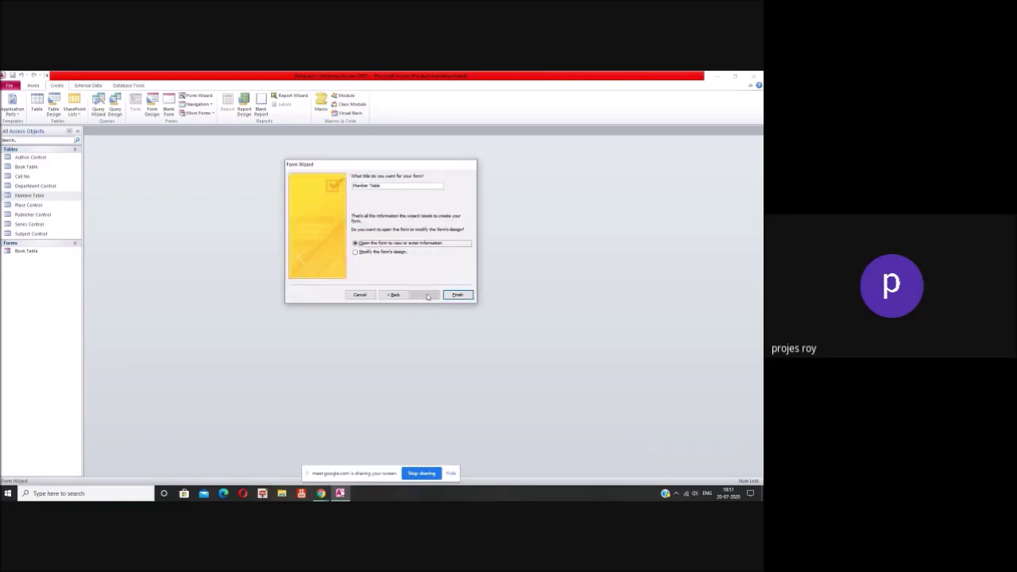
pyautogui.click(397, 295)
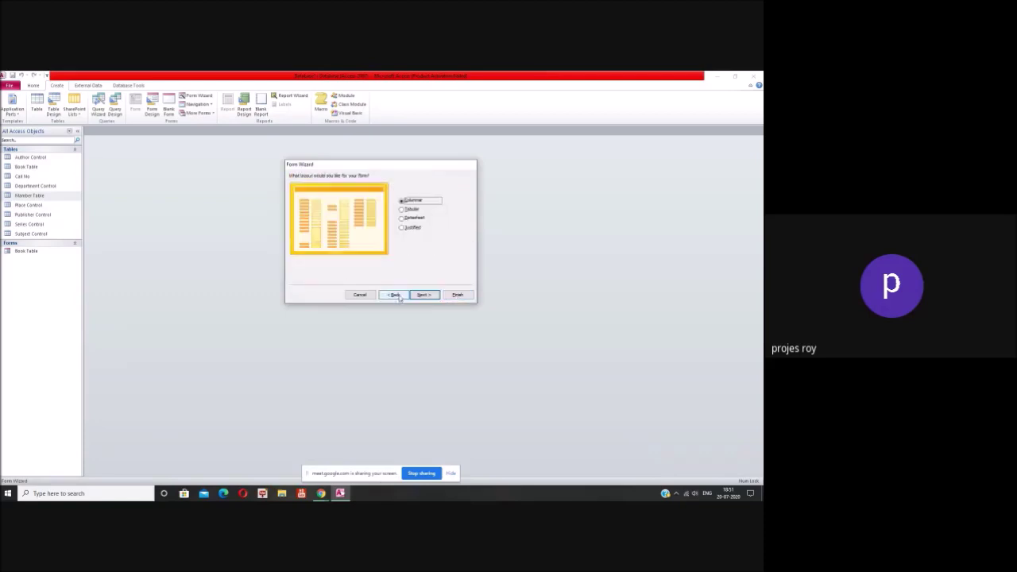
pyautogui.click(395, 295)
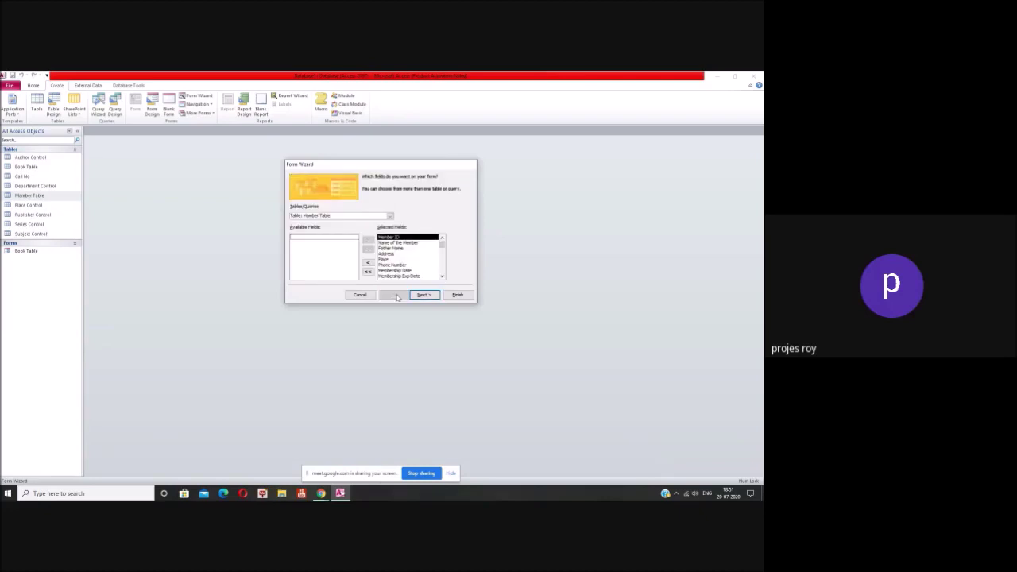
pyautogui.click(422, 294)
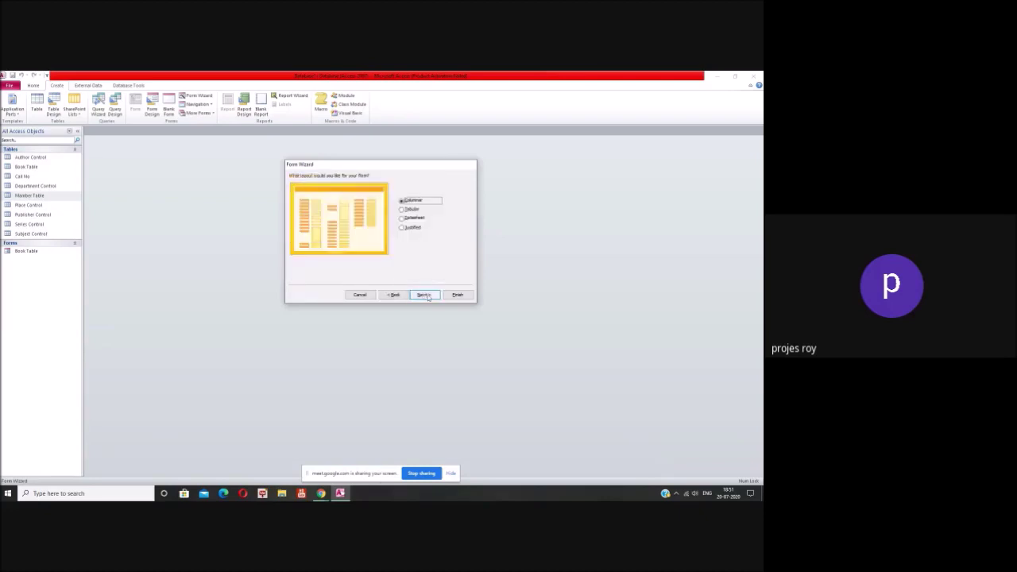
pyautogui.click(406, 210)
pyautogui.click(406, 201)
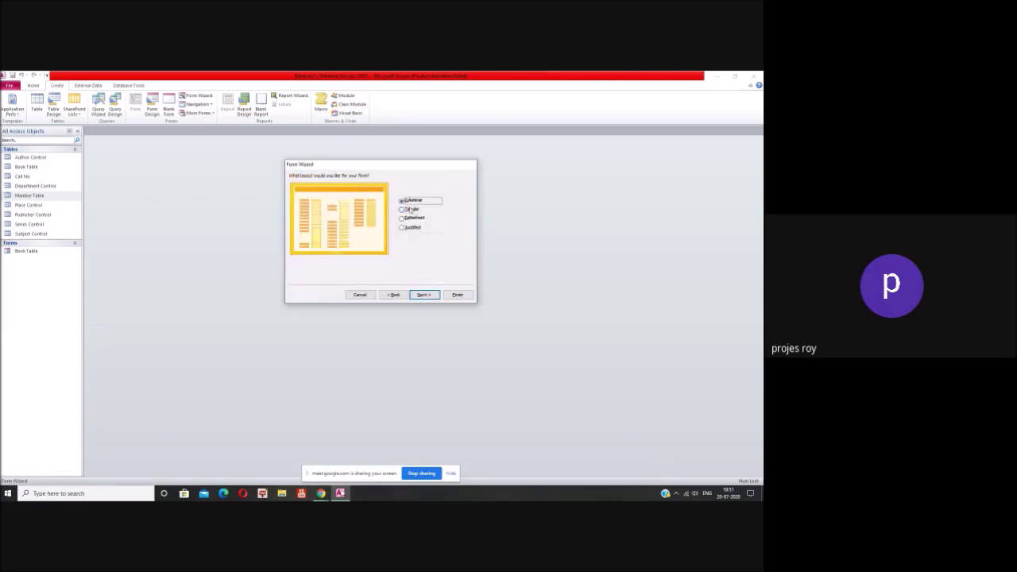
pyautogui.click(423, 294)
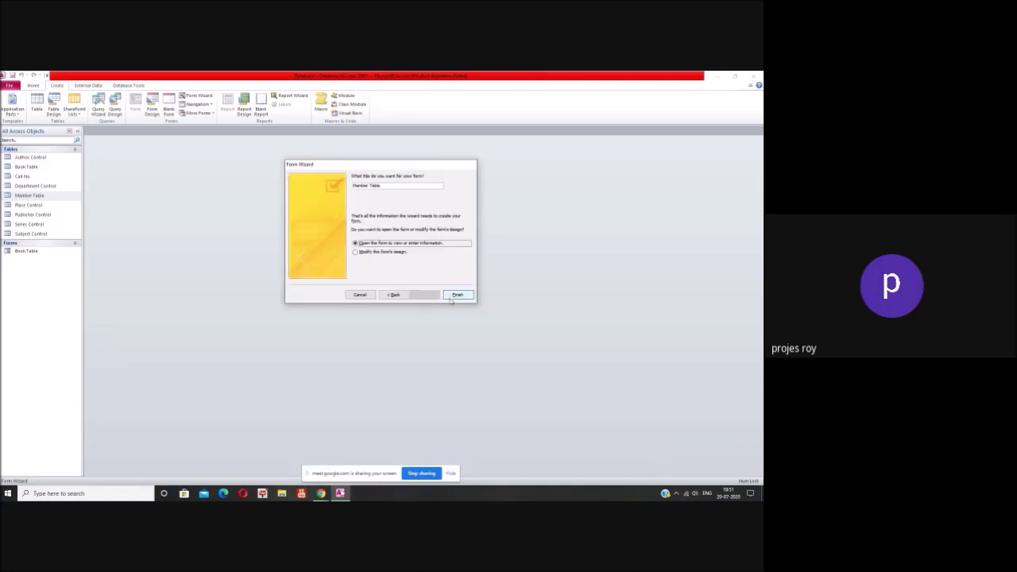
pyautogui.click(457, 295)
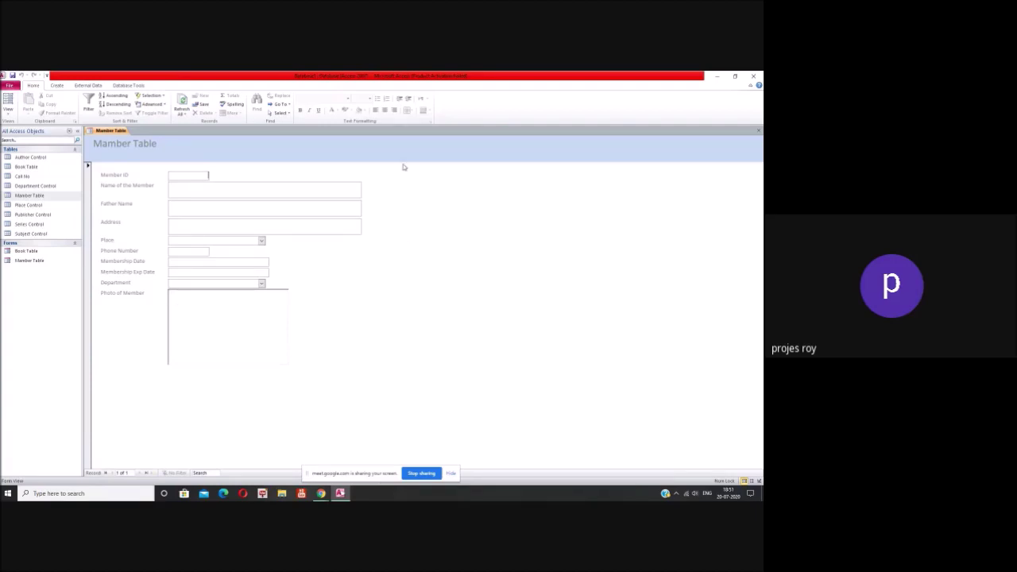
# Step: In Design View, widen the form and move the photo beside the upper fields
pyautogui.rightClick(439, 236)
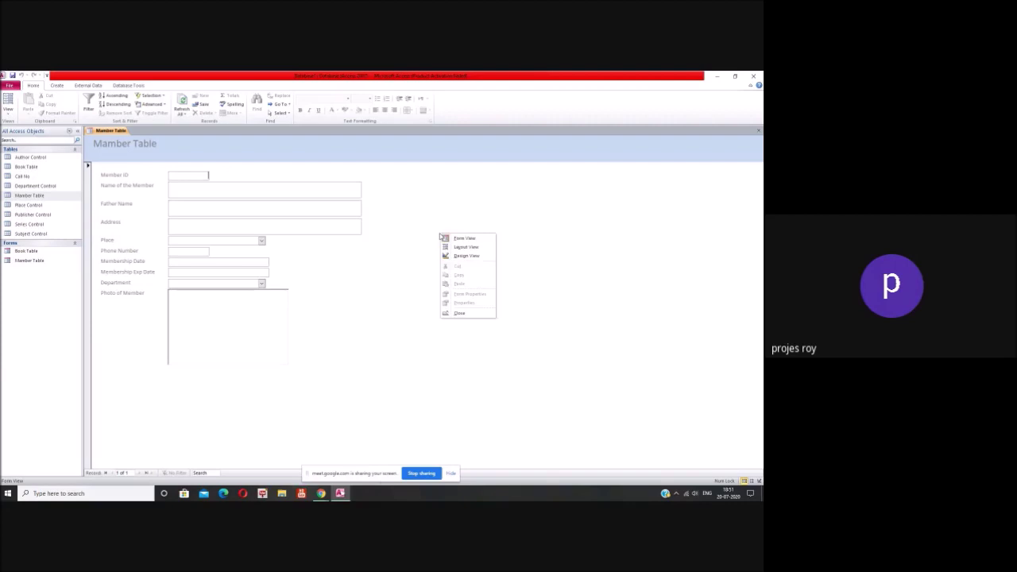
pyautogui.click(457, 256)
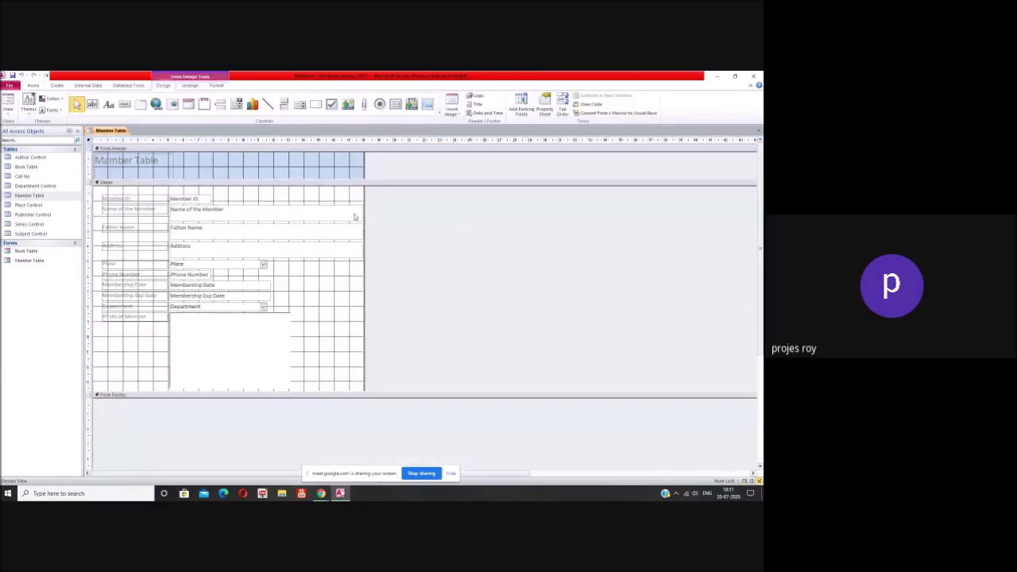
pyautogui.moveTo(362, 165); pyautogui.dragTo(513, 170)
pyautogui.click(204, 337)
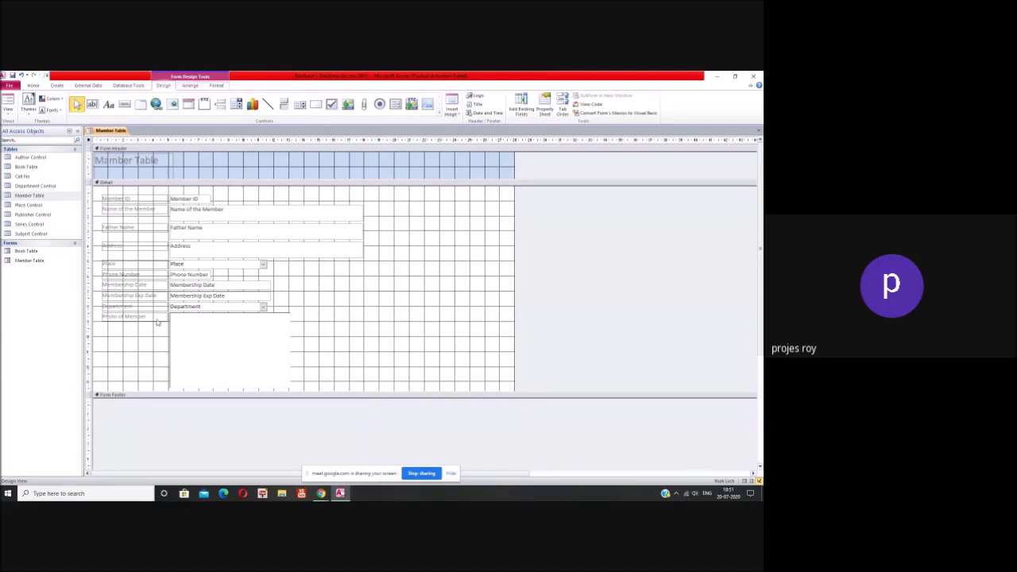
pyautogui.moveTo(198, 329); pyautogui.dragTo(406, 207)
pyautogui.click(414, 305)
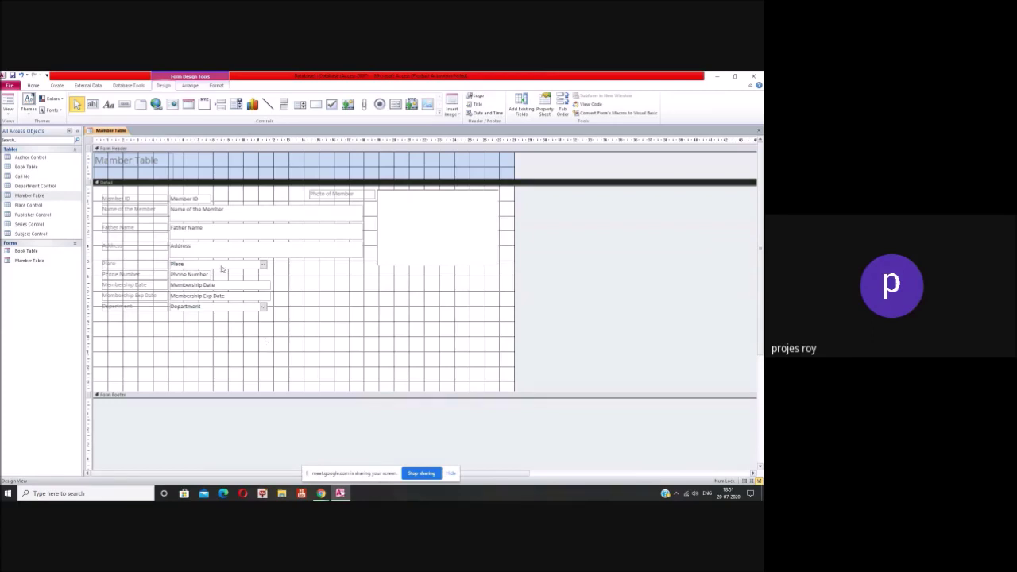
# Step: Make the form header taller and move the title toward its middle
pyautogui.click(135, 160)
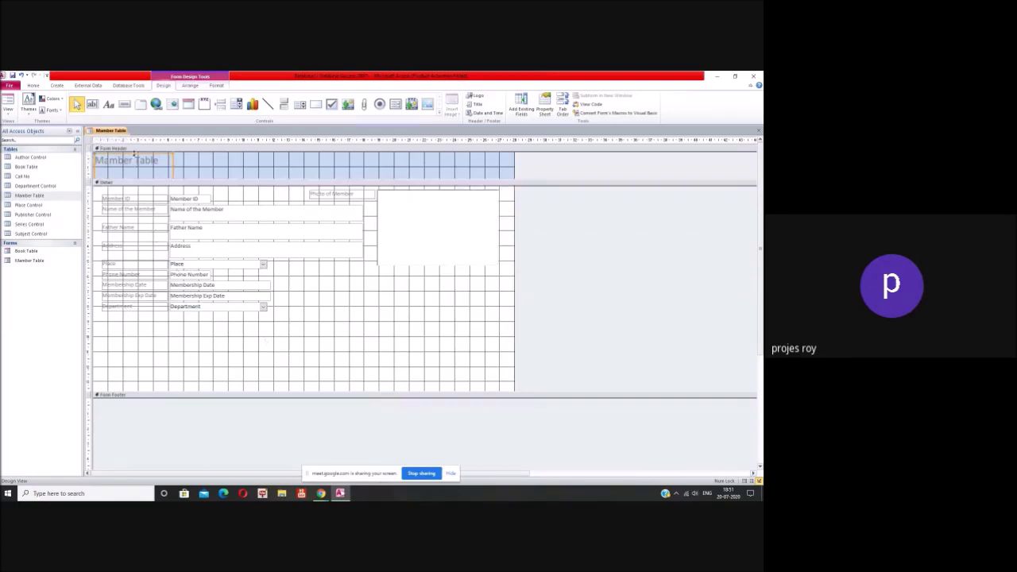
pyautogui.click(151, 184)
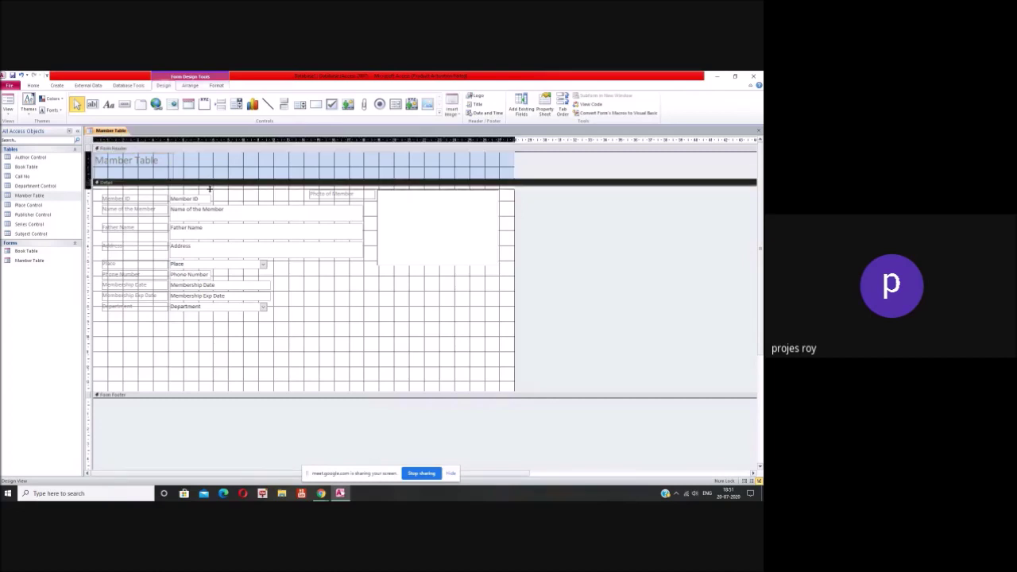
pyautogui.moveTo(209, 184); pyautogui.dragTo(209, 195)
pyautogui.click(147, 170)
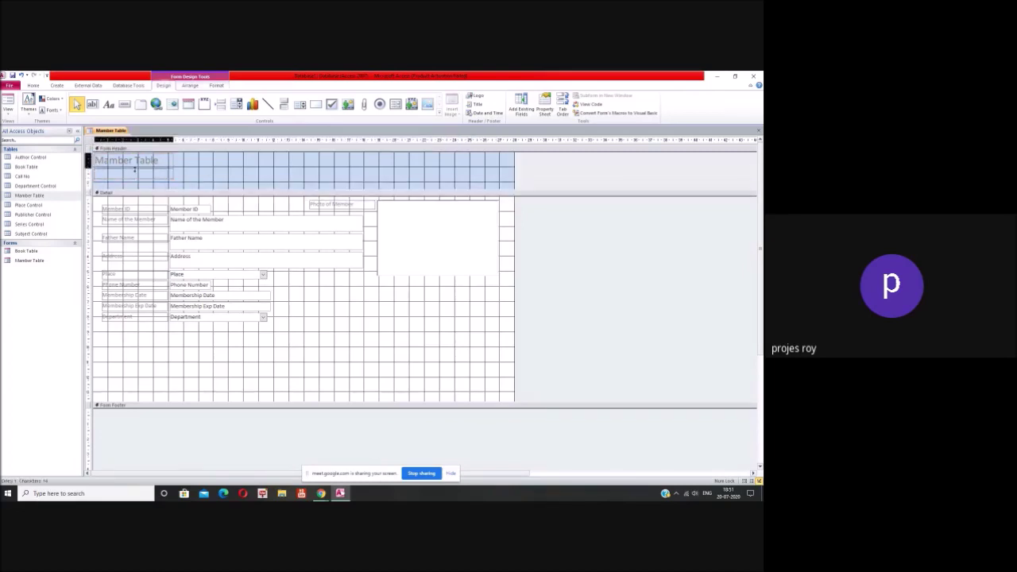
pyautogui.moveTo(130, 154); pyautogui.dragTo(295, 160)
# Step: Replace the word 'Table' with 'Form' in the header title
pyautogui.click(271, 159)
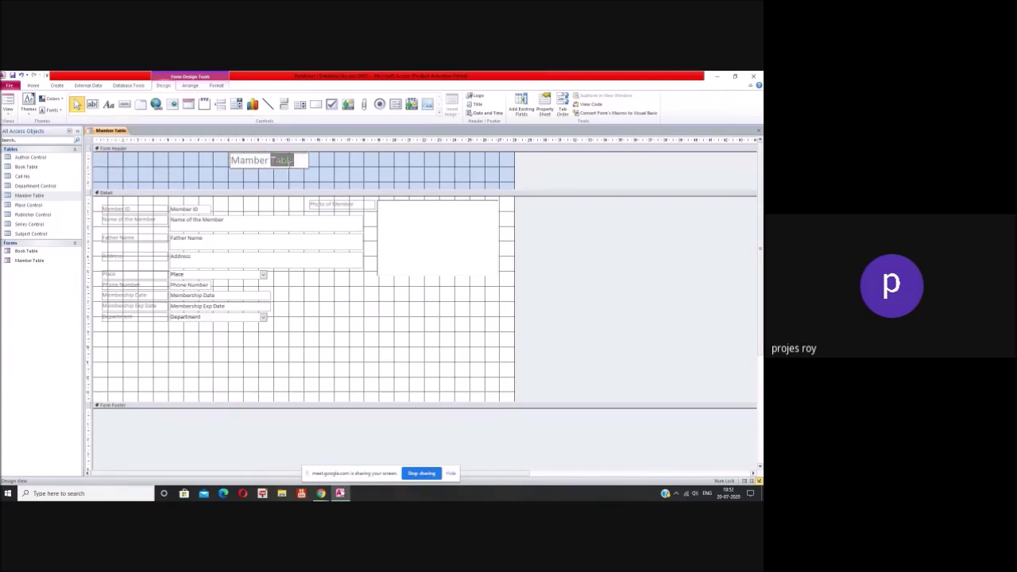
pyautogui.write('FOR')
pyautogui.press('BackSpace')
pyautogui.press('BackSpace')
pyautogui.write('orm')
pyautogui.click(335, 166)
# Step: Set the title's Fore Color to black Text 1 and its font to Arial
pyautogui.doubleClick(282, 162)
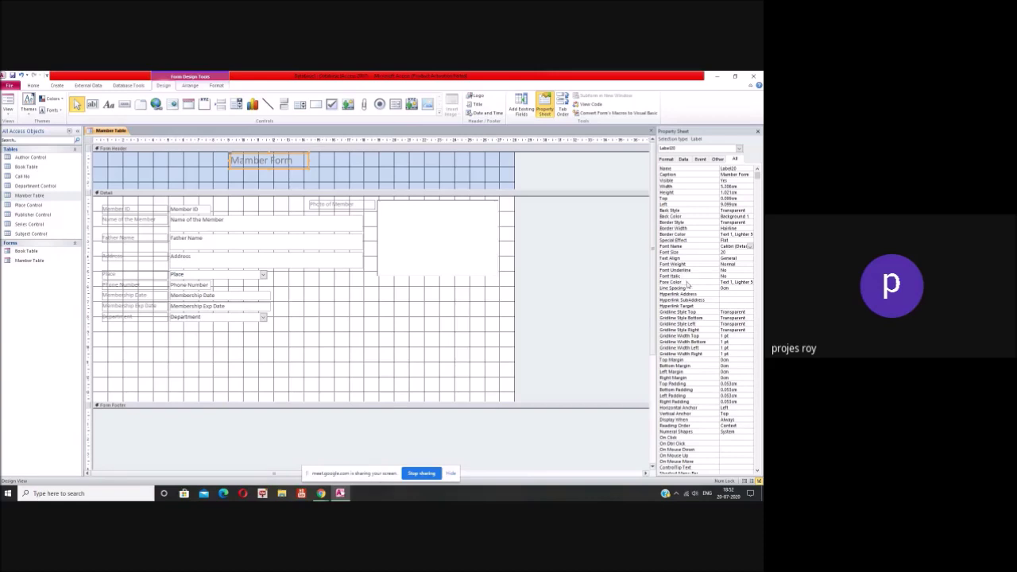
pyautogui.click(750, 282)
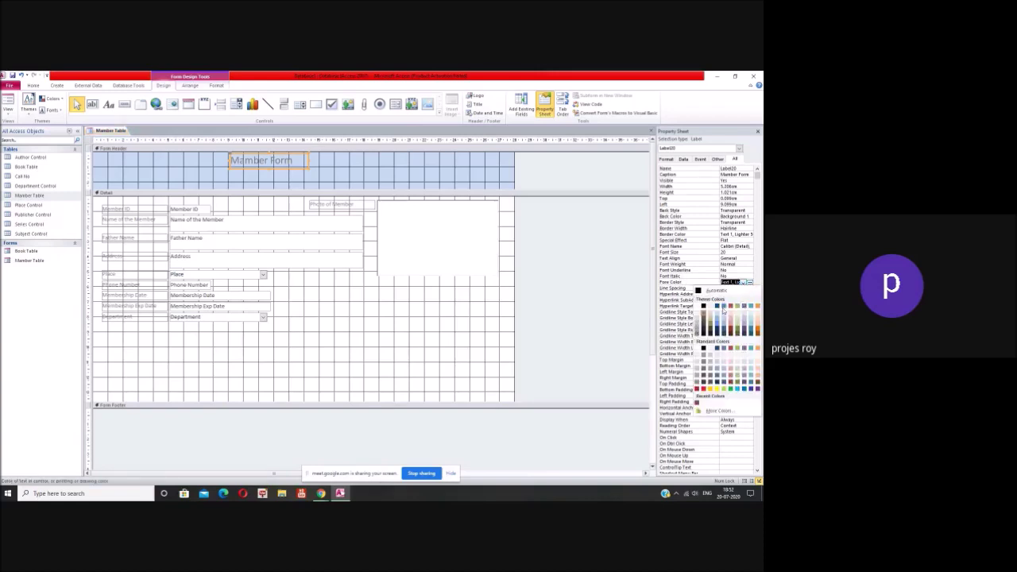
pyautogui.click(704, 309)
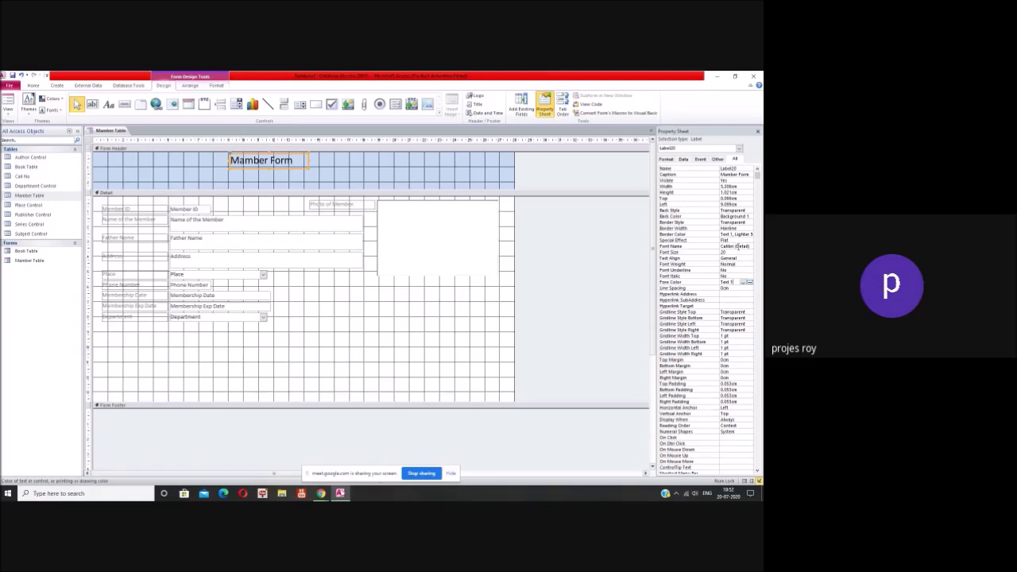
pyautogui.click(739, 247)
pyautogui.click(748, 247)
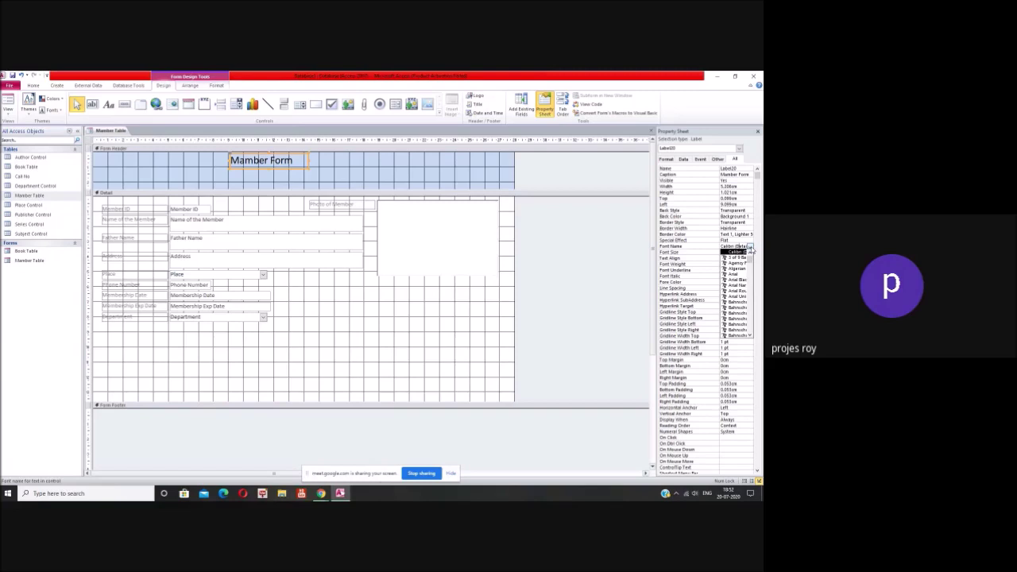
pyautogui.click(744, 277)
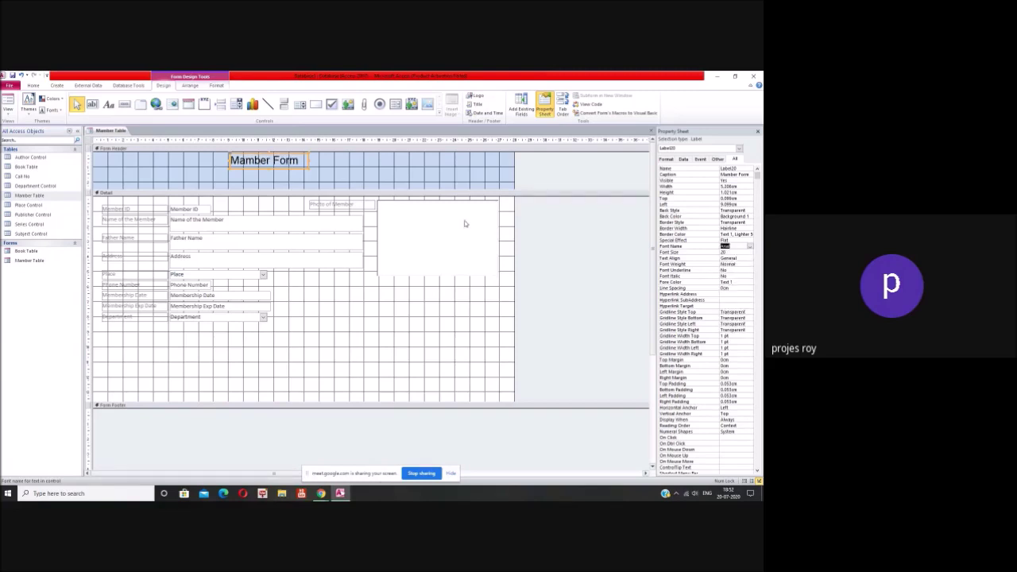
pyautogui.click(299, 183)
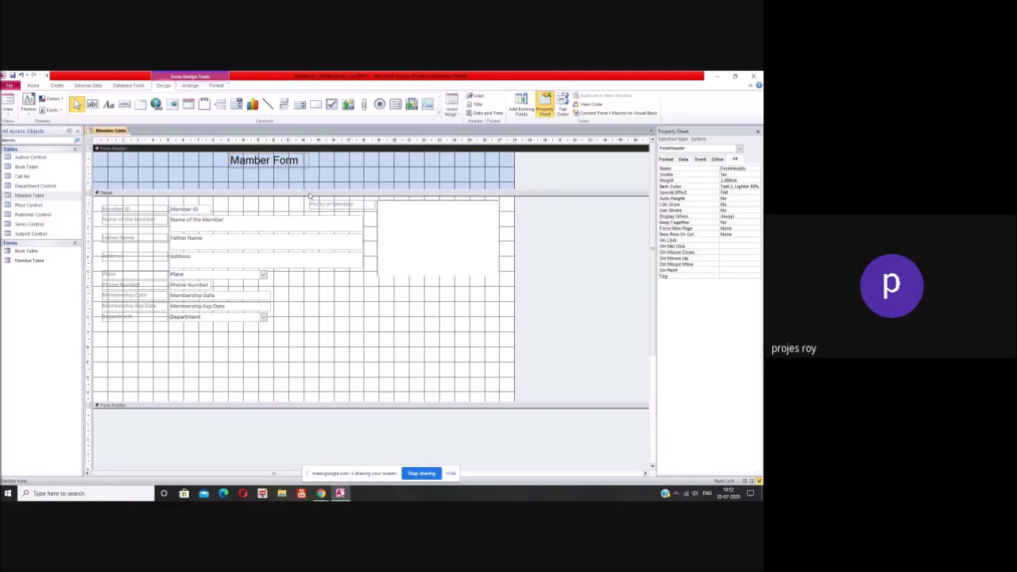
# Step: Set the Detail section's Back Color to Accent 2, Darker (dark red)
pyautogui.rightClick(376, 320)
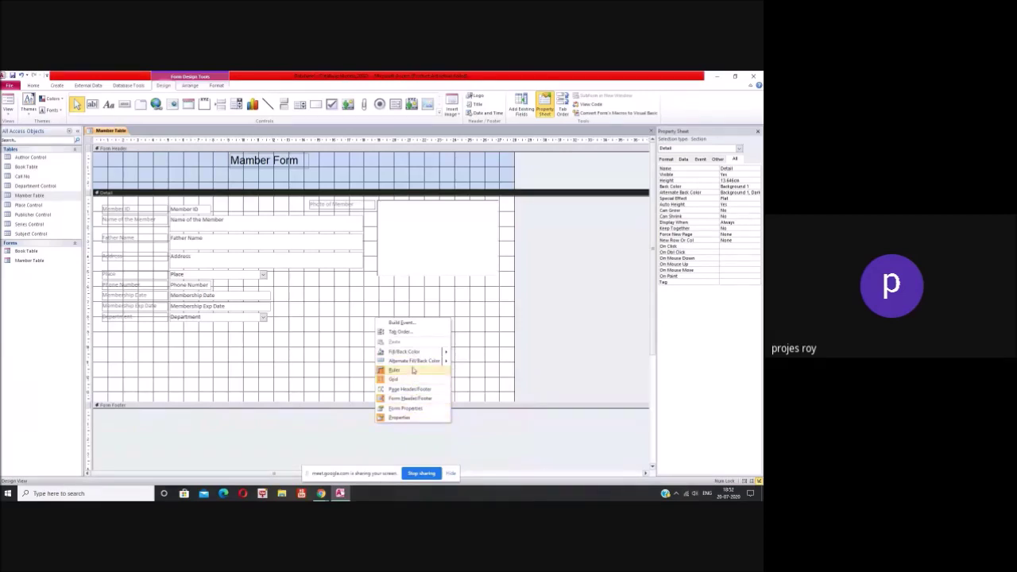
pyautogui.click(406, 299)
pyautogui.rightClick(406, 299)
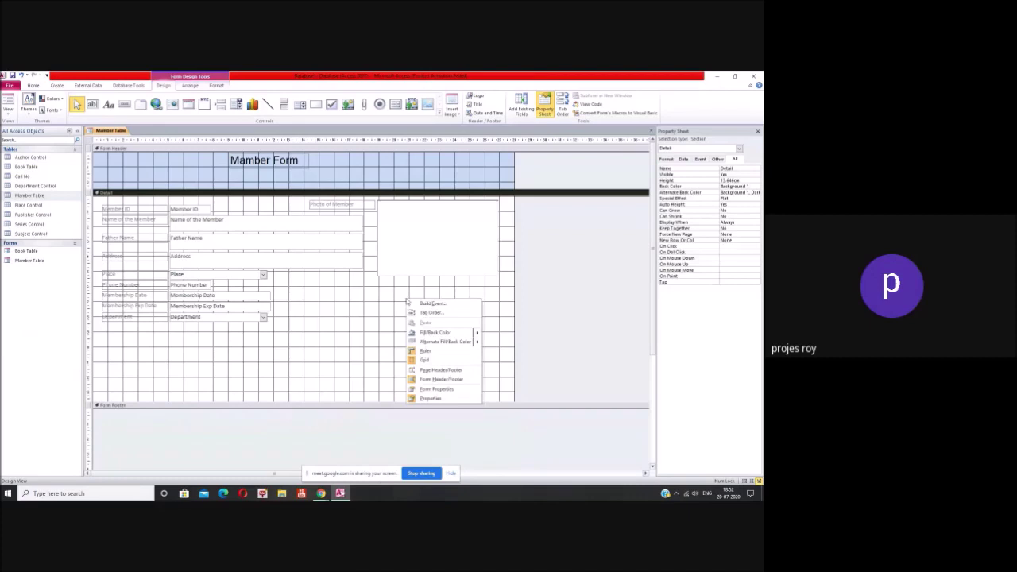
pyautogui.click(498, 307)
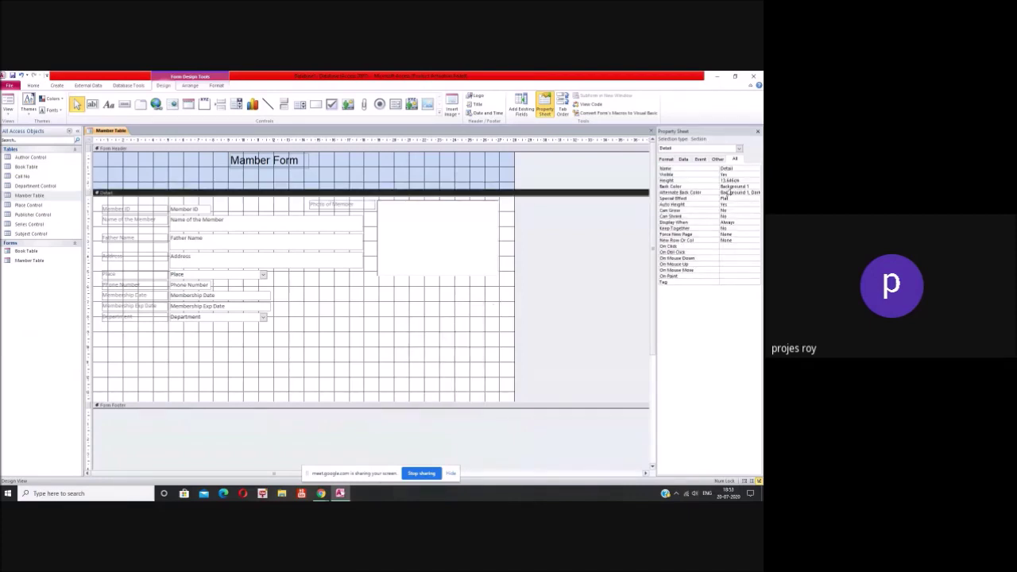
pyautogui.click(757, 185)
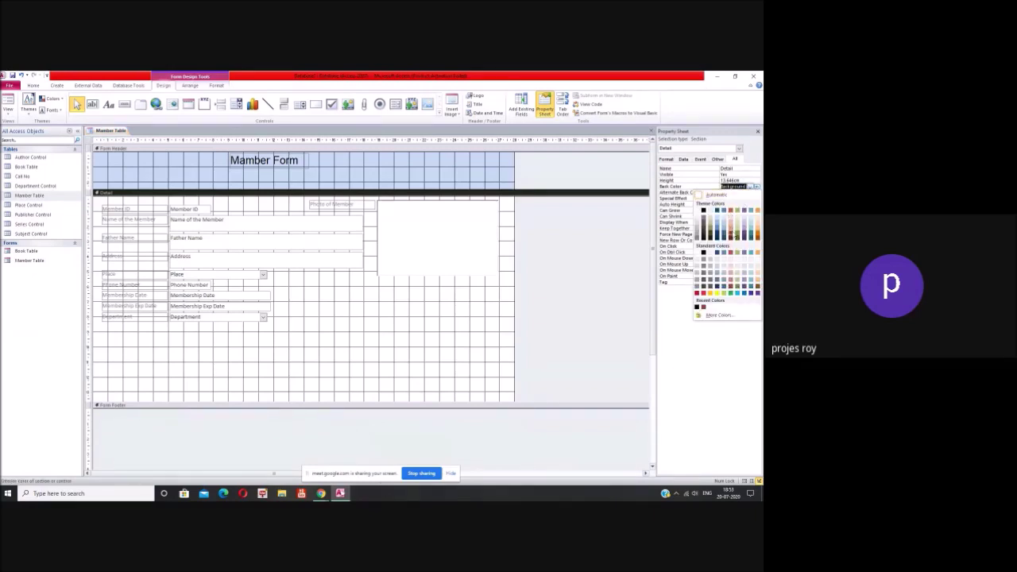
pyautogui.click(730, 236)
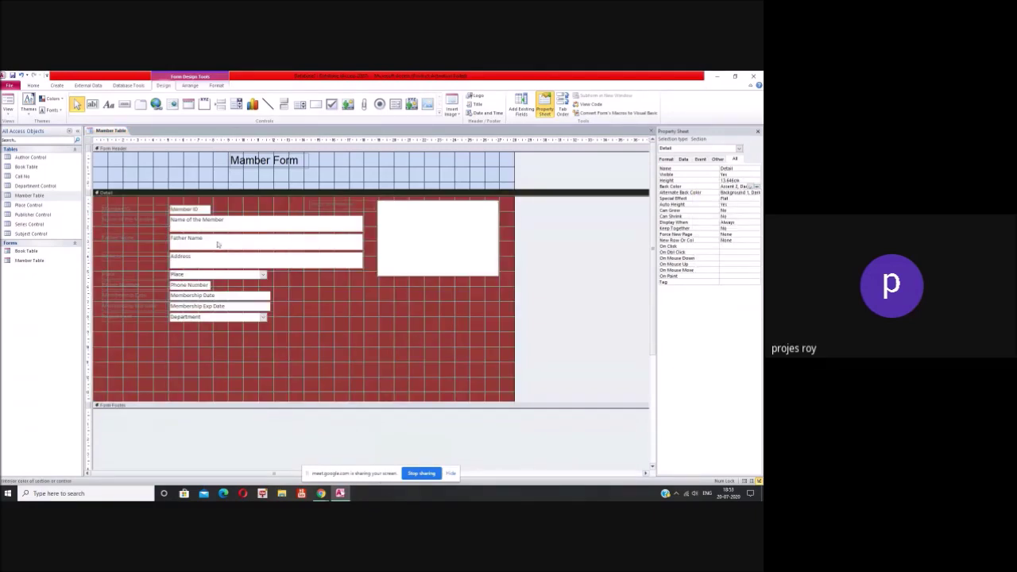
pyautogui.click(162, 217)
pyautogui.keyDown('shift'); pyautogui.click(157, 233); pyautogui.keyUp('shift')
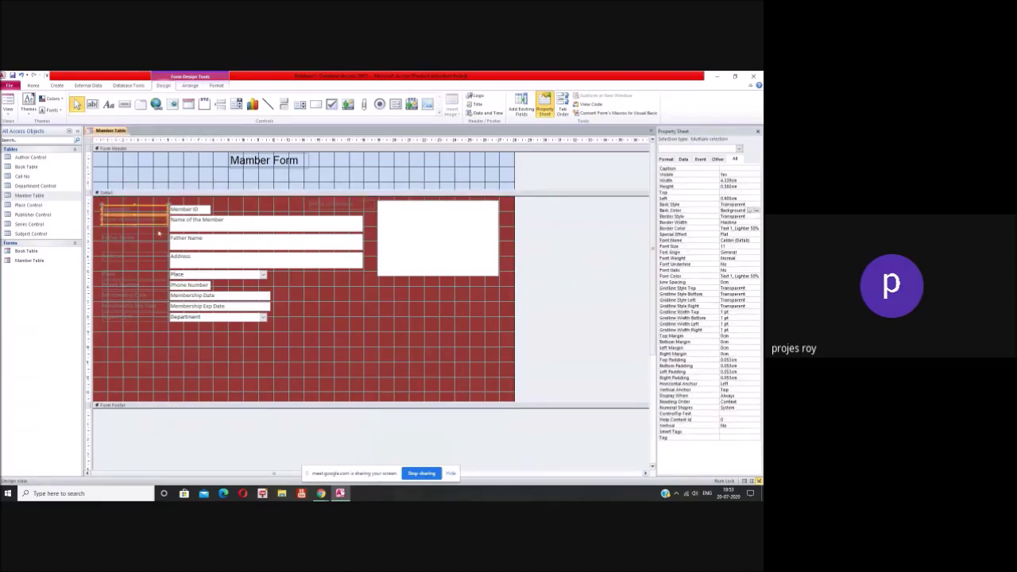
# Step: Make all field labels, including Photo of Member, white (Background 1)
pyautogui.keyDown('shift'); pyautogui.click(154, 256); pyautogui.keyUp('shift')
pyautogui.keyDown('shift'); pyautogui.click(154, 274); pyautogui.keyUp('shift')
pyautogui.keyDown('shift'); pyautogui.click(148, 288); pyautogui.keyUp('shift')
pyautogui.keyDown('shift'); pyautogui.click(150, 295); pyautogui.keyUp('shift')
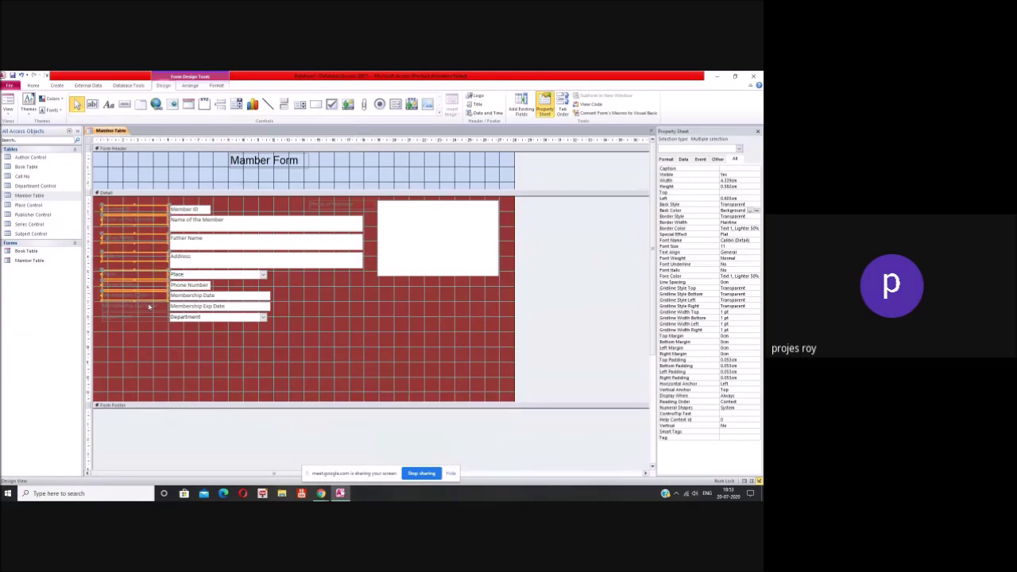
pyautogui.keyDown('shift'); pyautogui.click(148, 305); pyautogui.keyUp('shift')
pyautogui.keyDown('shift'); pyautogui.click(147, 315); pyautogui.keyUp('shift')
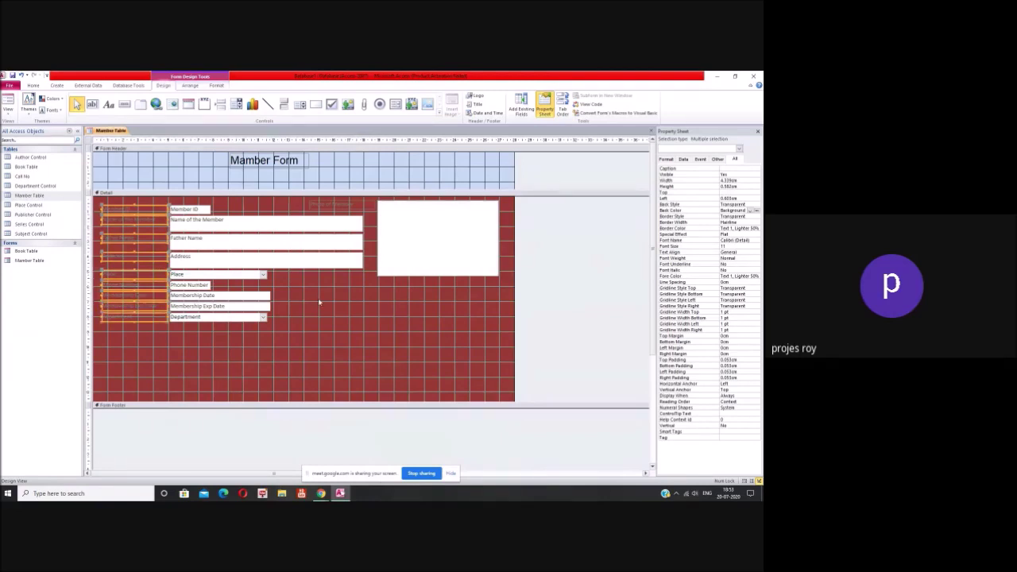
pyautogui.keyDown('shift'); pyautogui.click(325, 205); pyautogui.keyUp('shift')
pyautogui.click(748, 277)
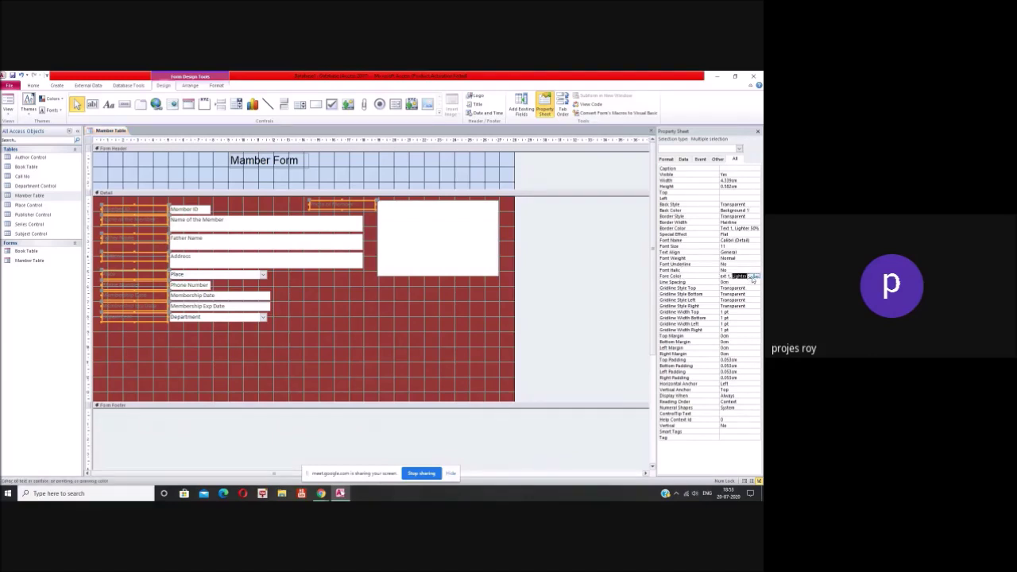
pyautogui.click(757, 276)
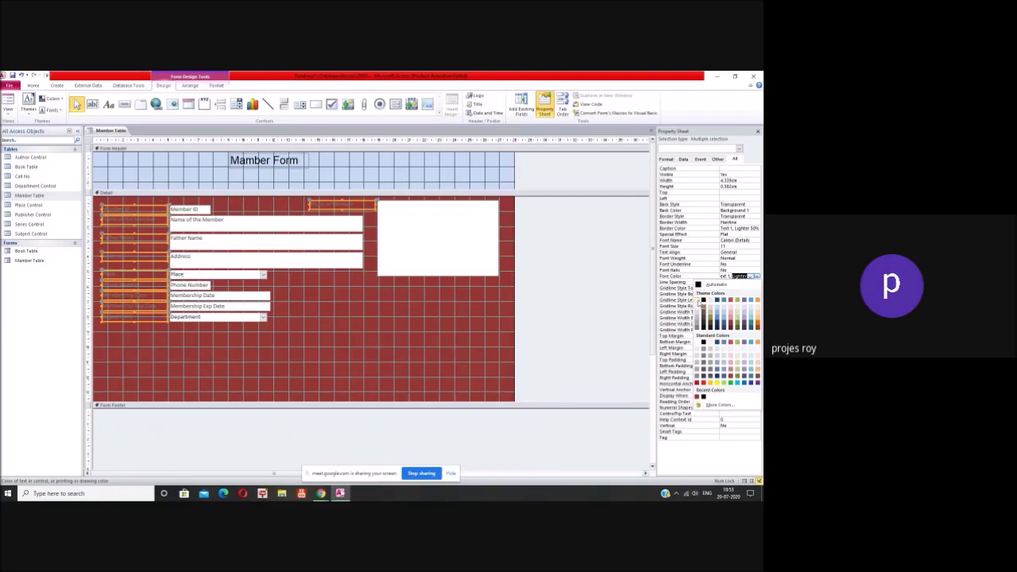
pyautogui.click(703, 300)
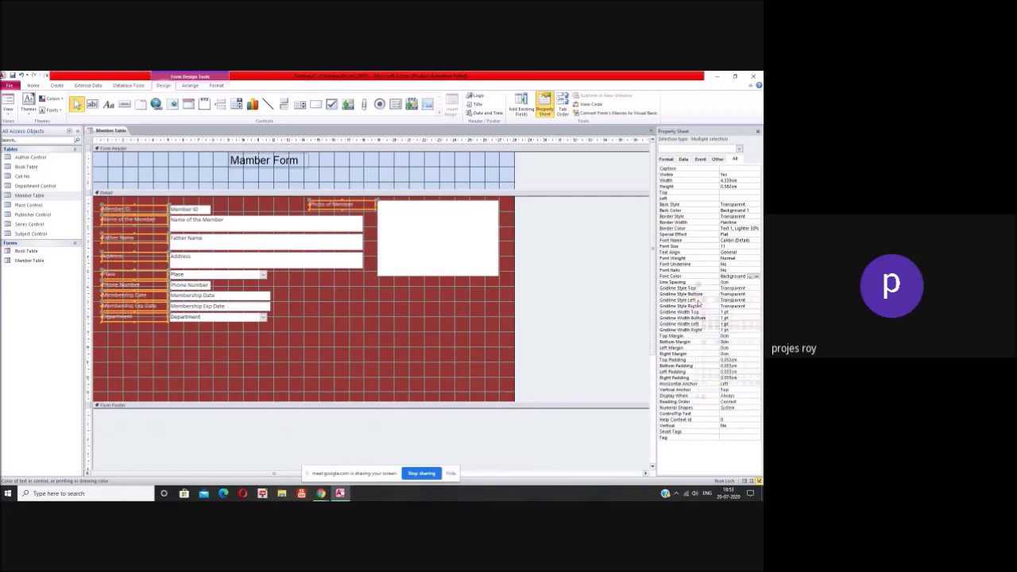
pyautogui.click(447, 319)
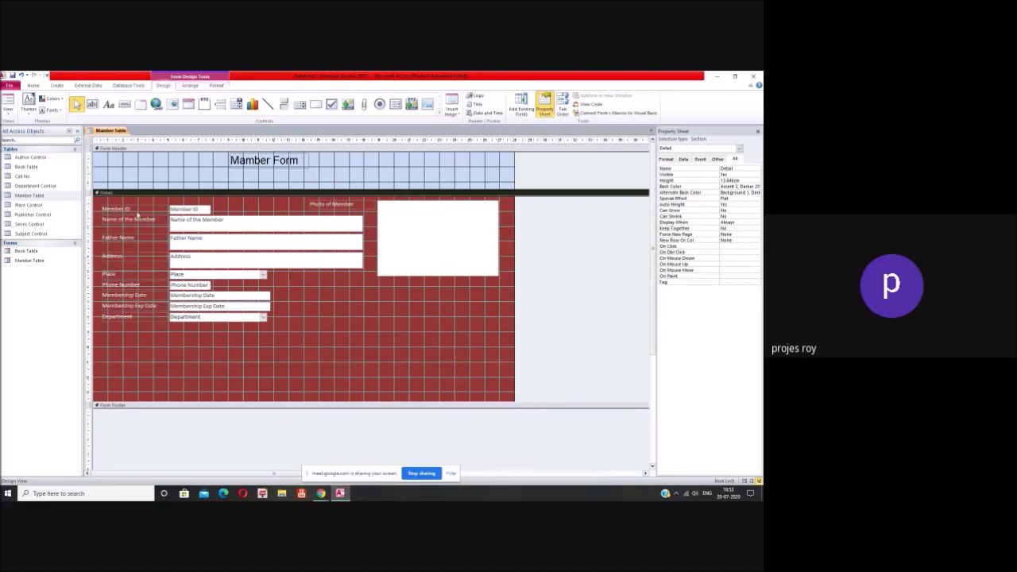
# Step: Set the left-column field labels' font to Times New Roman
pyautogui.moveTo(137, 212); pyautogui.dragTo(129, 323)
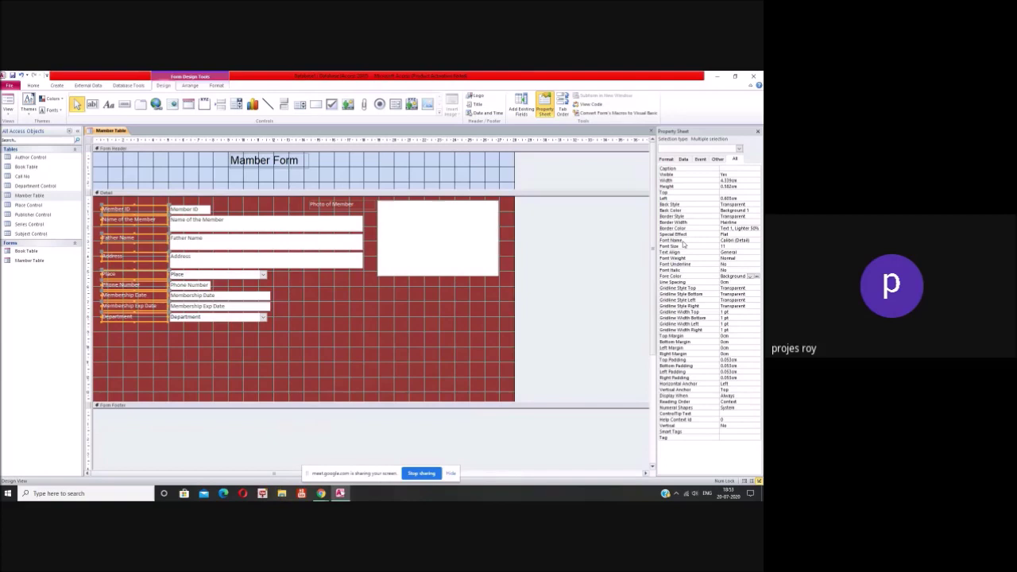
pyautogui.click(741, 241)
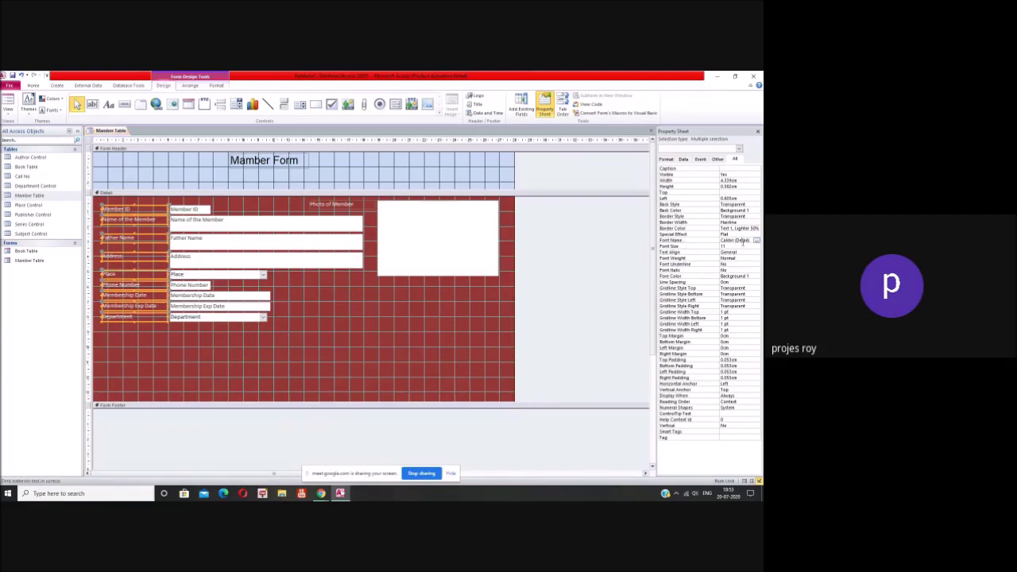
pyautogui.click(756, 240)
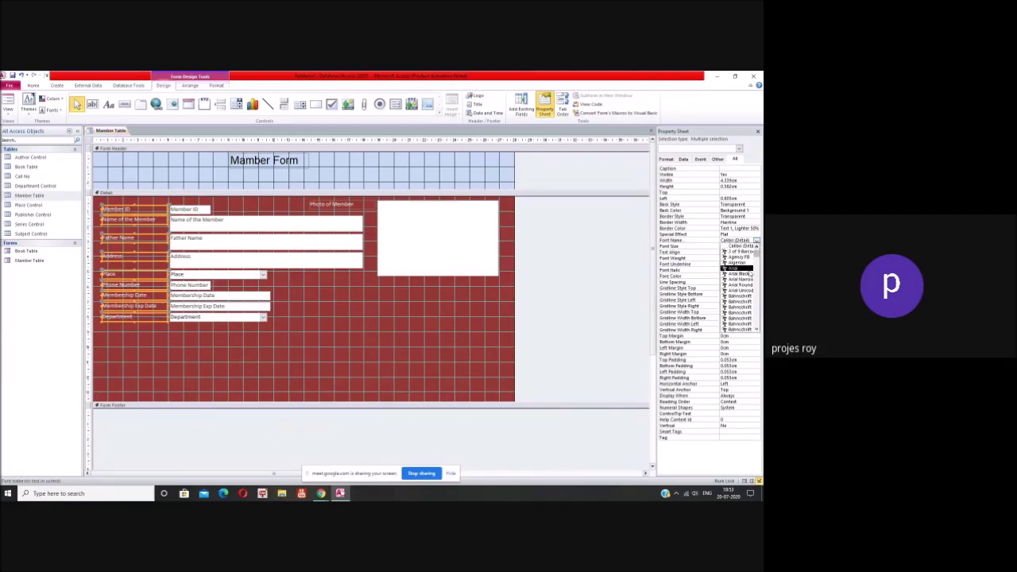
pyautogui.scroll(-2, 746, 276)
pyautogui.scroll(-10, 742, 278)
pyautogui.scroll(-5, 742, 279)
pyautogui.scroll(-10, 741, 279)
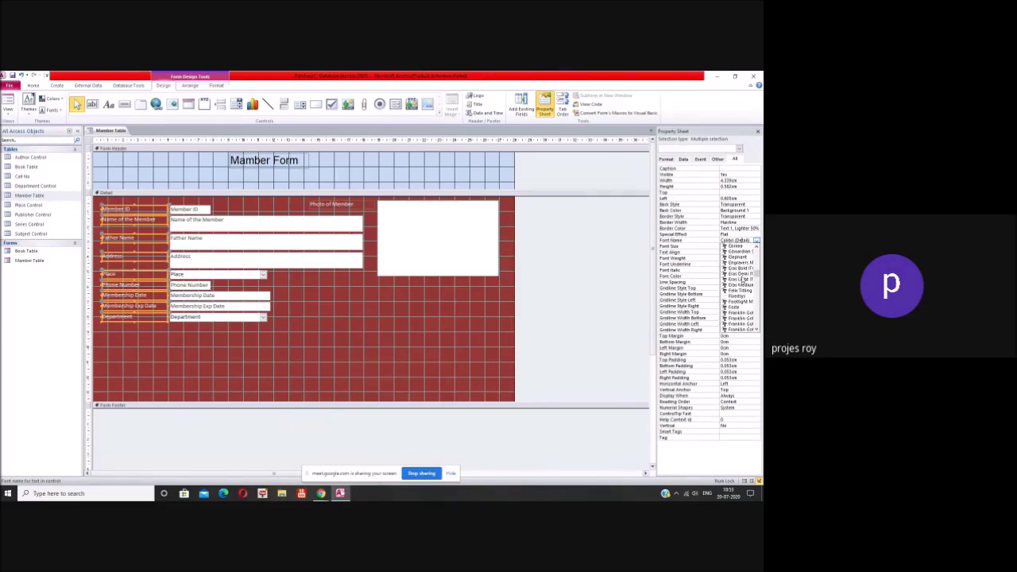
pyautogui.scroll(-12, 741, 282)
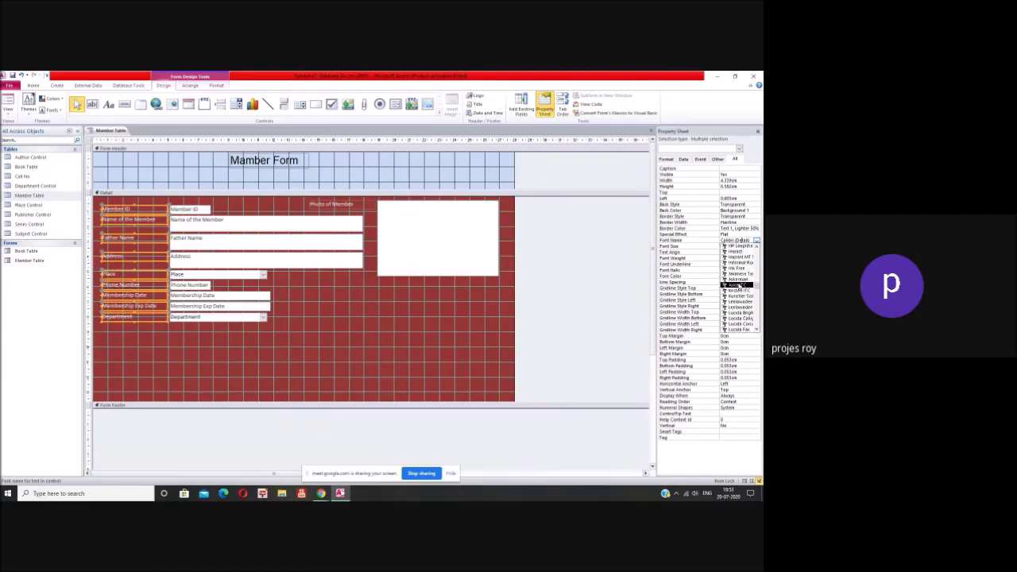
pyautogui.scroll(-12, 741, 302)
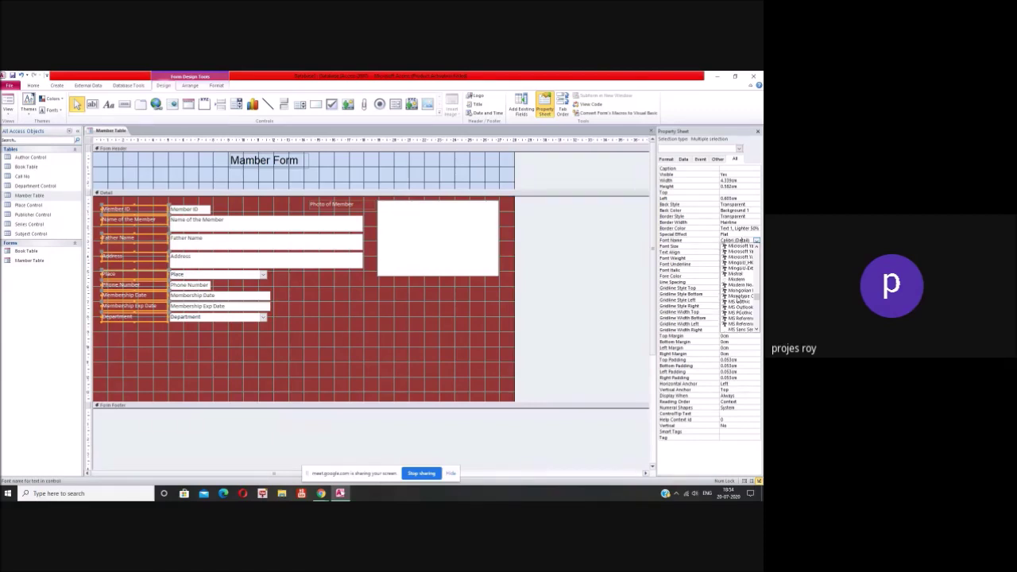
pyautogui.scroll(-12, 738, 301)
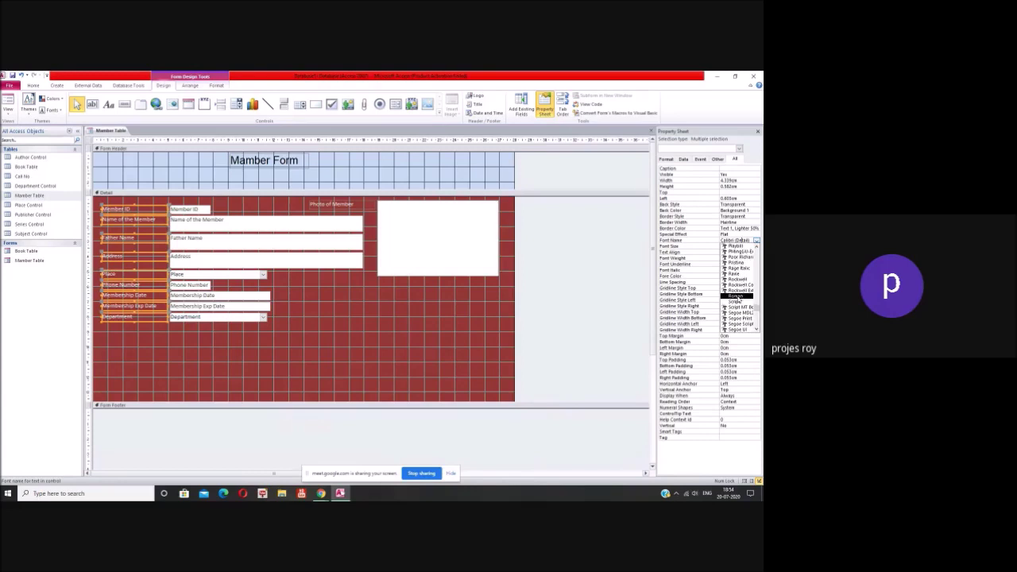
pyautogui.scroll(-3, 738, 300)
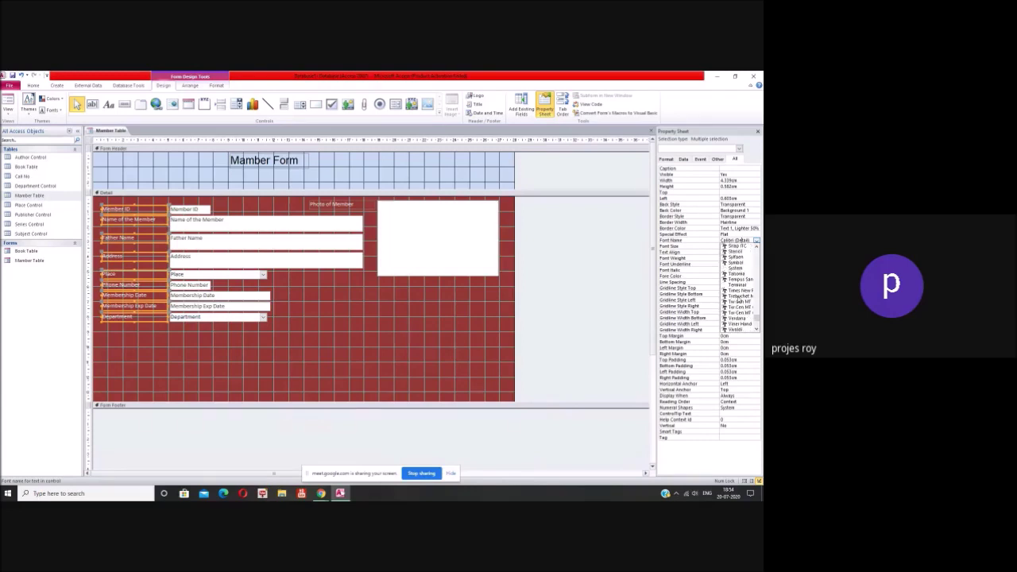
pyautogui.click(739, 296)
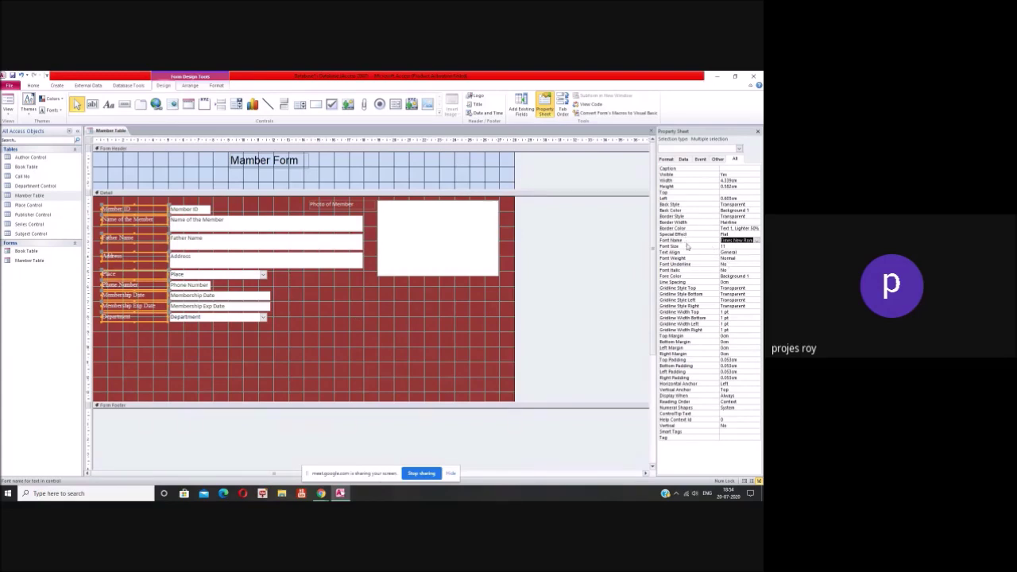
# Step: Set the left-column labels' Font Weight to Bold
pyautogui.click(738, 258)
pyautogui.click(755, 259)
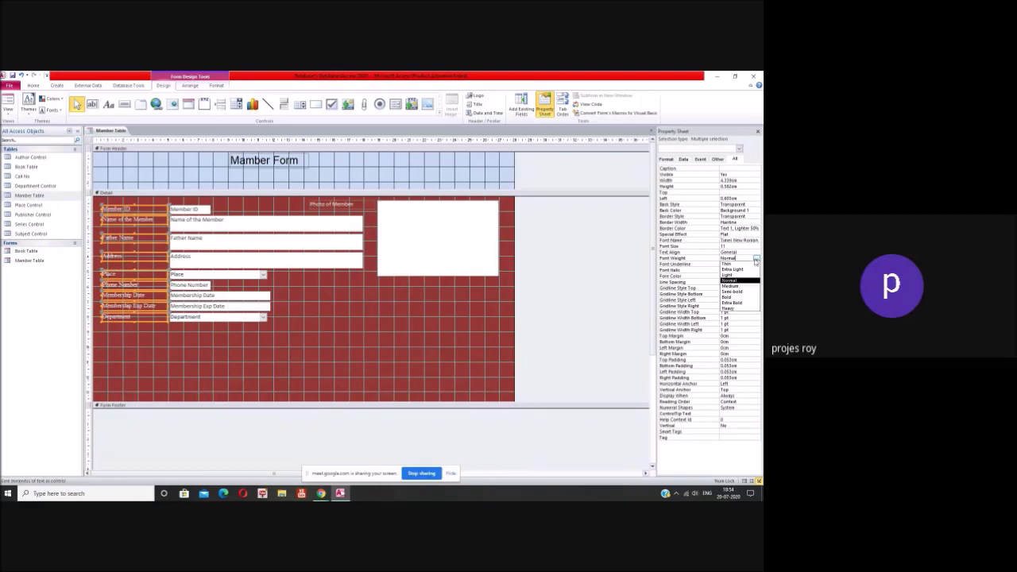
pyautogui.click(727, 297)
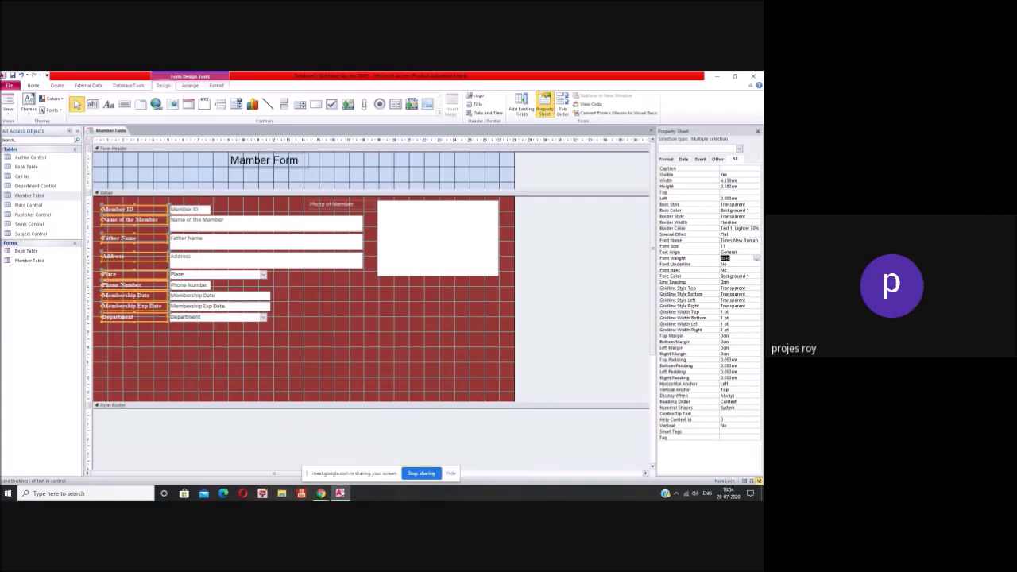
pyautogui.click(403, 330)
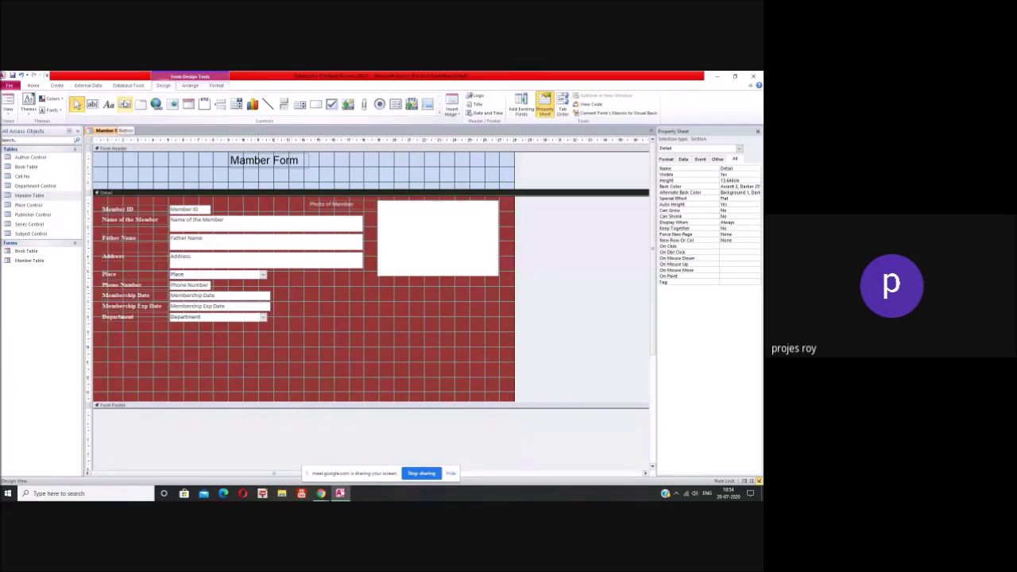
# Step: Draw a header command button that goes to the first record, captioned 'First Record'
pyautogui.click(125, 104)
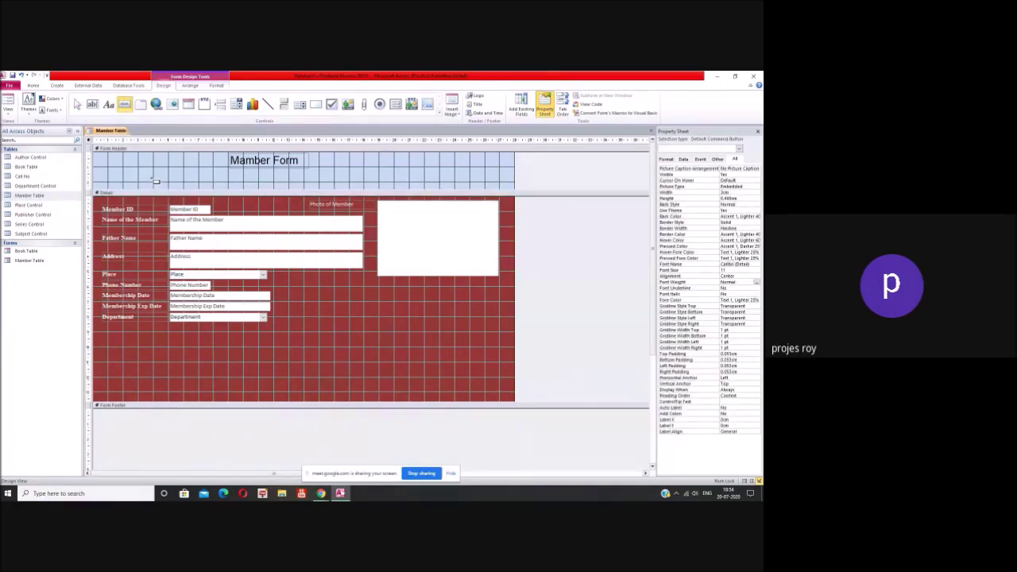
pyautogui.moveTo(155, 180); pyautogui.dragTo(197, 193)
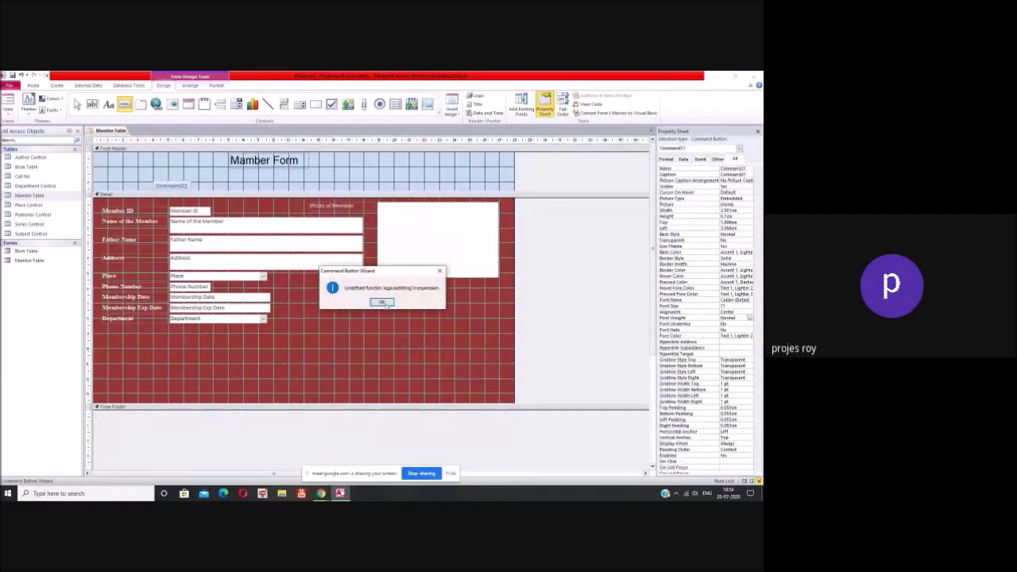
pyautogui.click(382, 303)
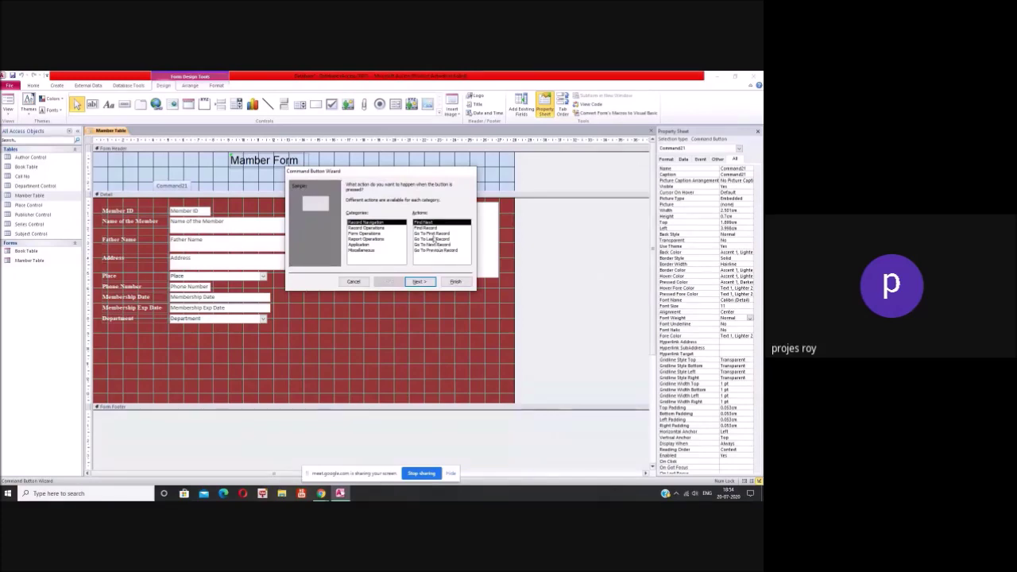
pyautogui.click(434, 235)
pyautogui.click(382, 302)
pyautogui.click(417, 281)
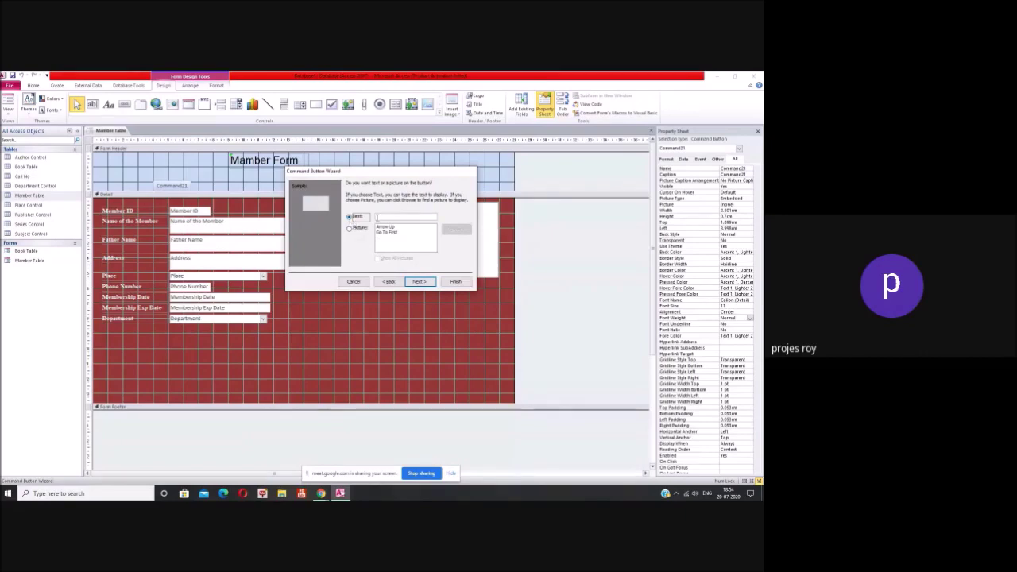
pyautogui.click(380, 217)
pyautogui.write('First Rec')
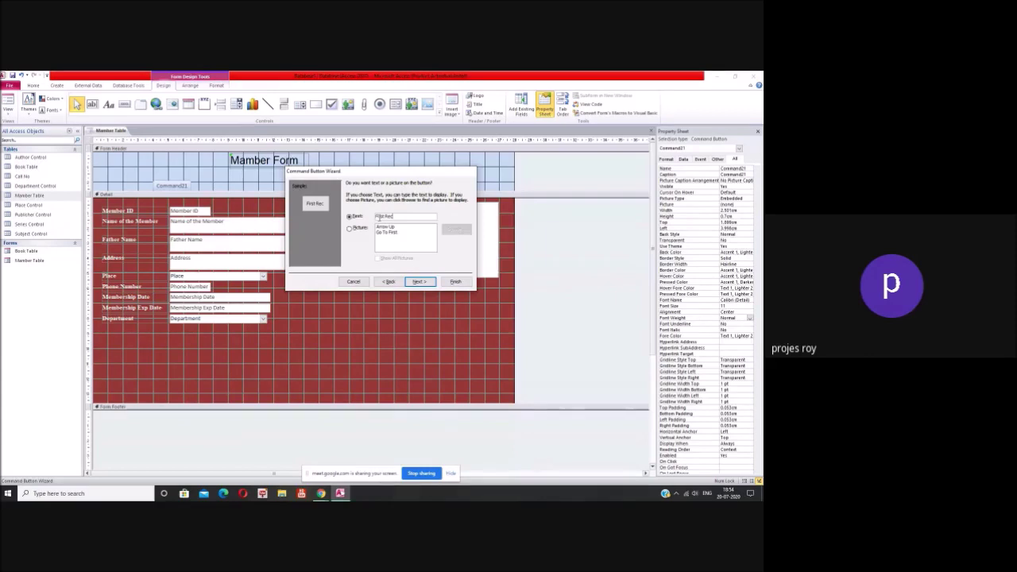
pyautogui.write('ord')
pyautogui.click(419, 281)
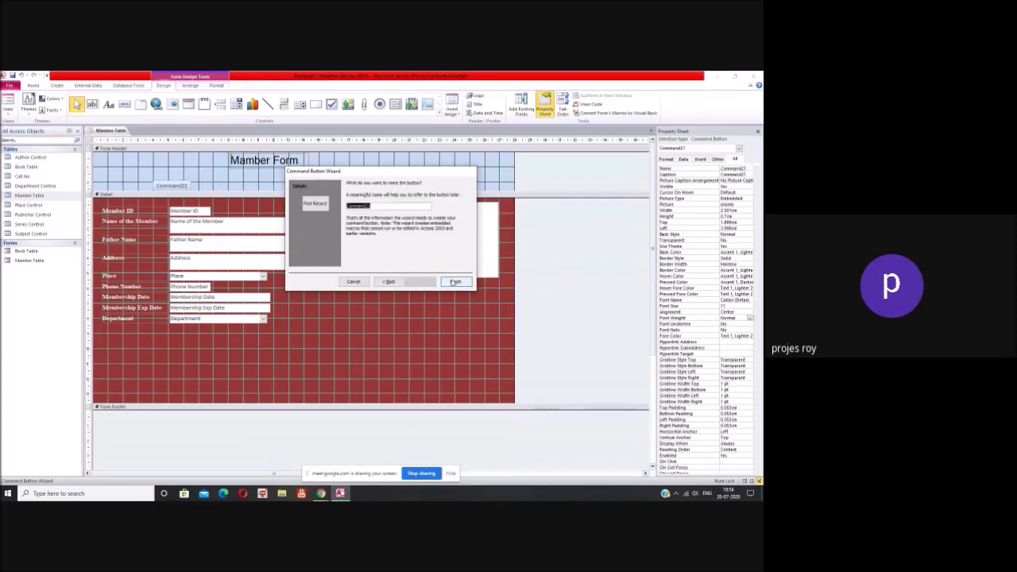
pyautogui.click(456, 281)
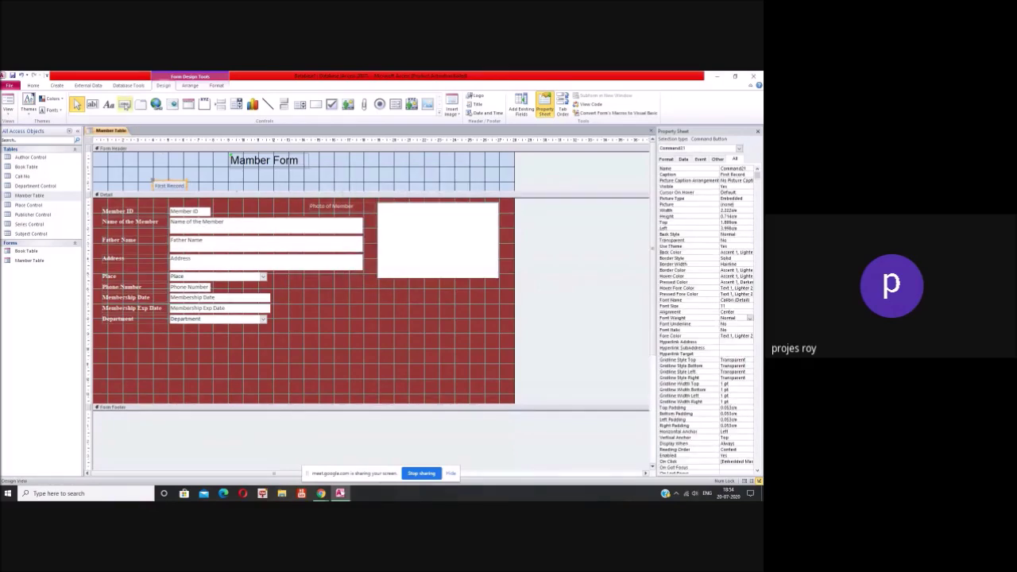
pyautogui.click(124, 104)
# Step: Draw a button beside First Record that goes to the last record, captioned 'Last Record'
pyautogui.moveTo(195, 185); pyautogui.dragTo(218, 194)
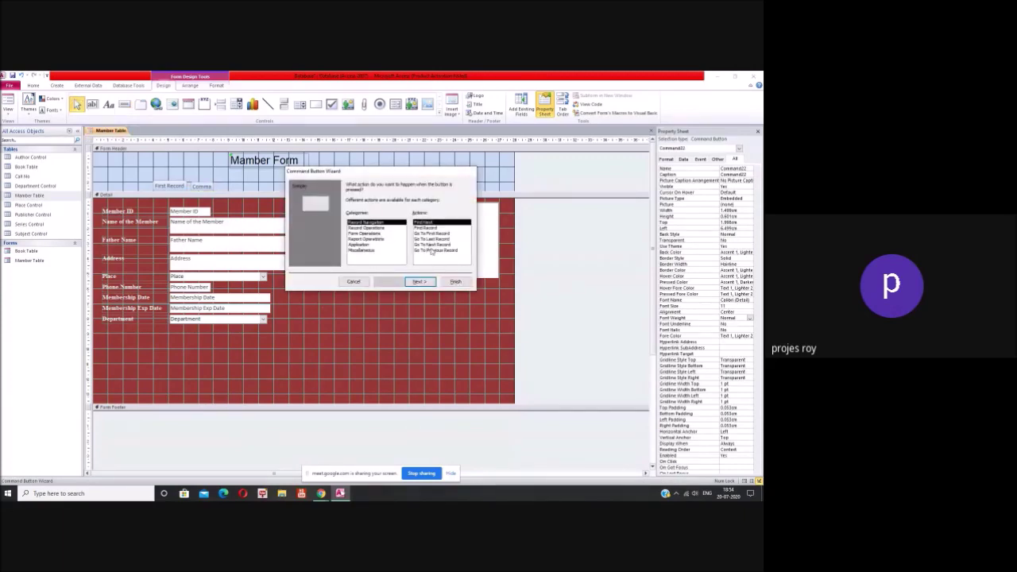
pyautogui.click(431, 239)
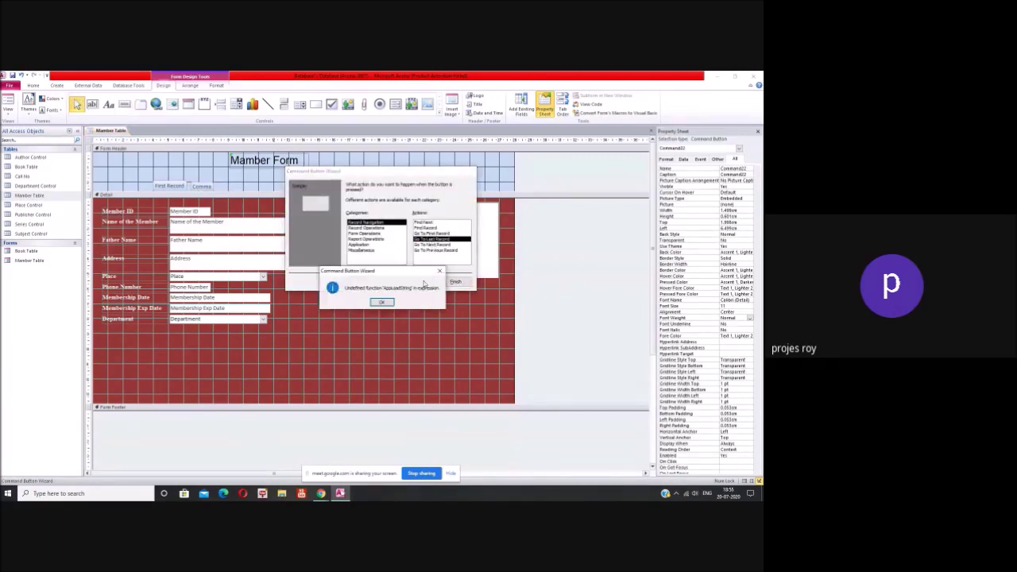
pyautogui.click(385, 304)
pyautogui.click(419, 282)
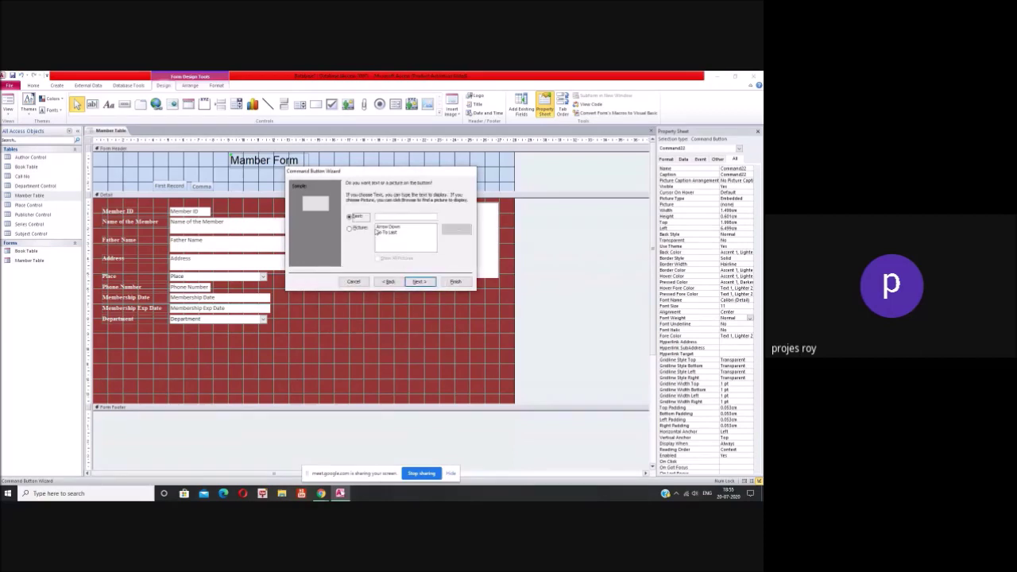
pyautogui.write('last Record')
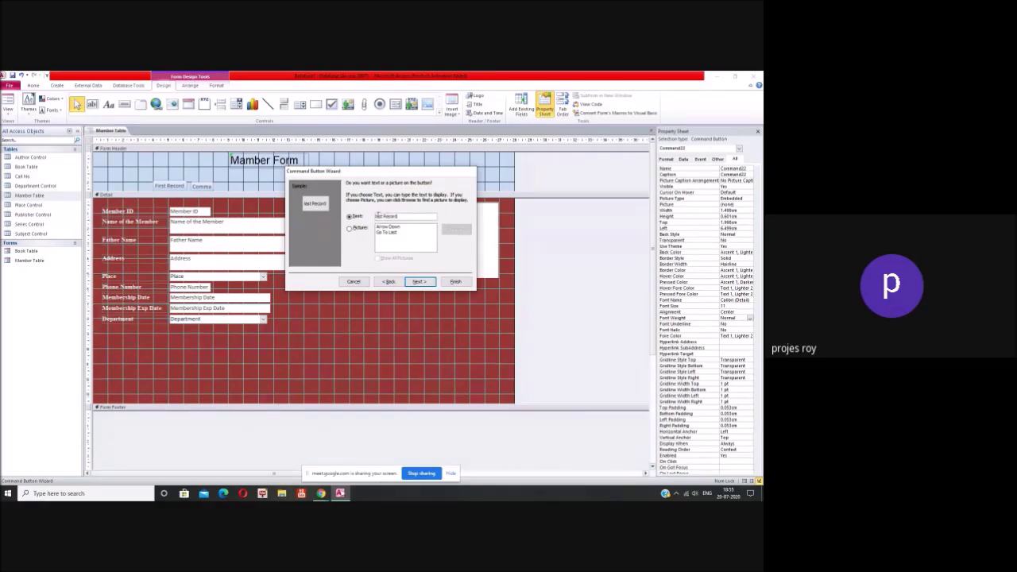
pyautogui.write('L')
pyautogui.click(421, 281)
pyautogui.click(455, 281)
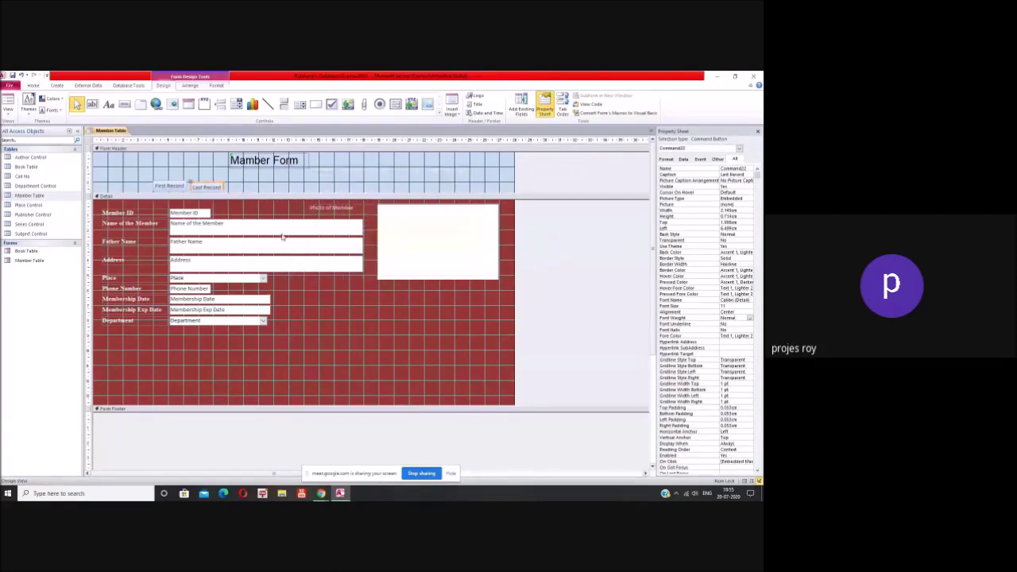
pyautogui.click(125, 104)
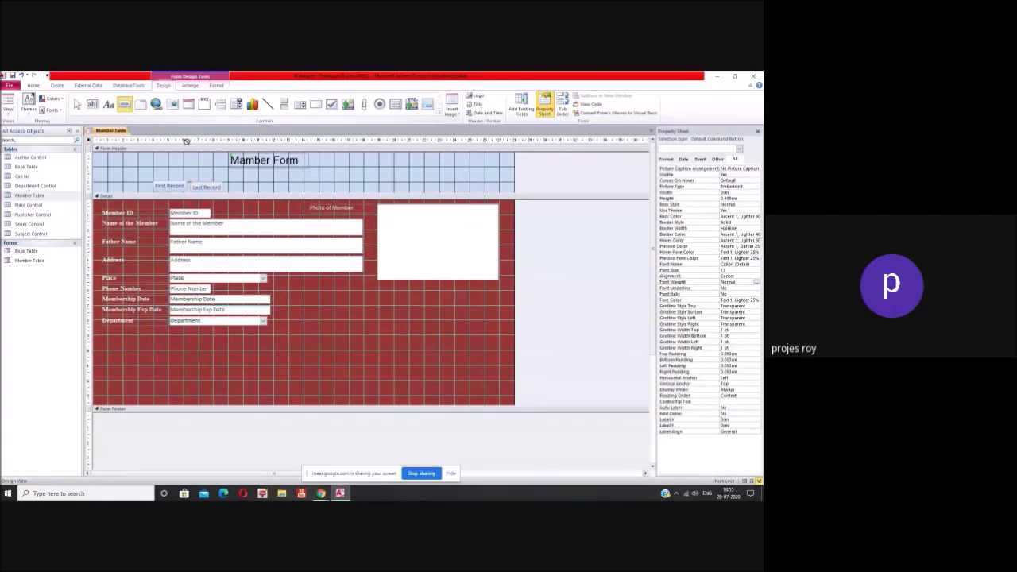
# Step: Draw a header button after Last Record using Go To Next Record, captioned 'Next Record'
pyautogui.moveTo(231, 183); pyautogui.dragTo(262, 192)
pyautogui.click(382, 302)
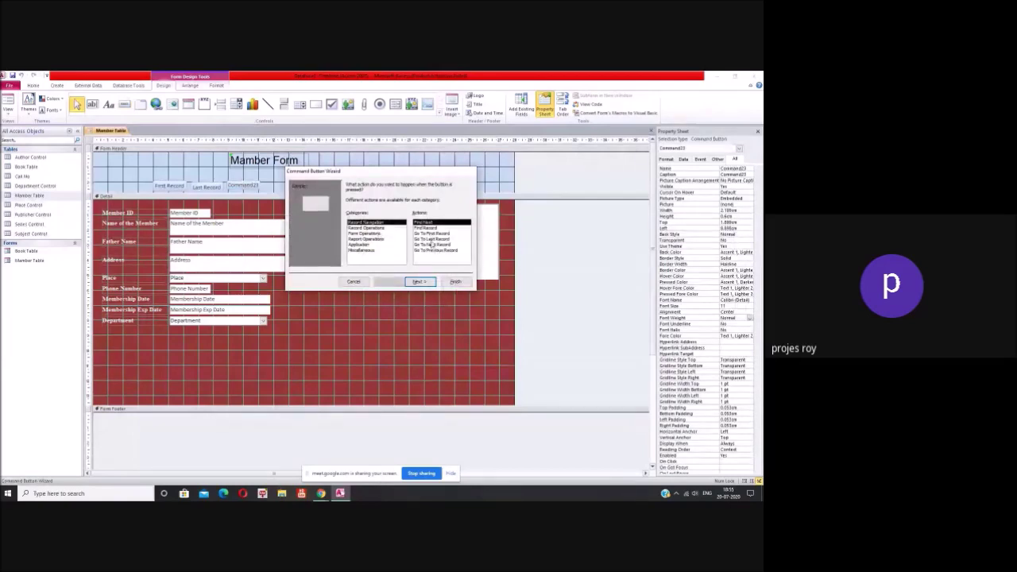
pyautogui.click(443, 244)
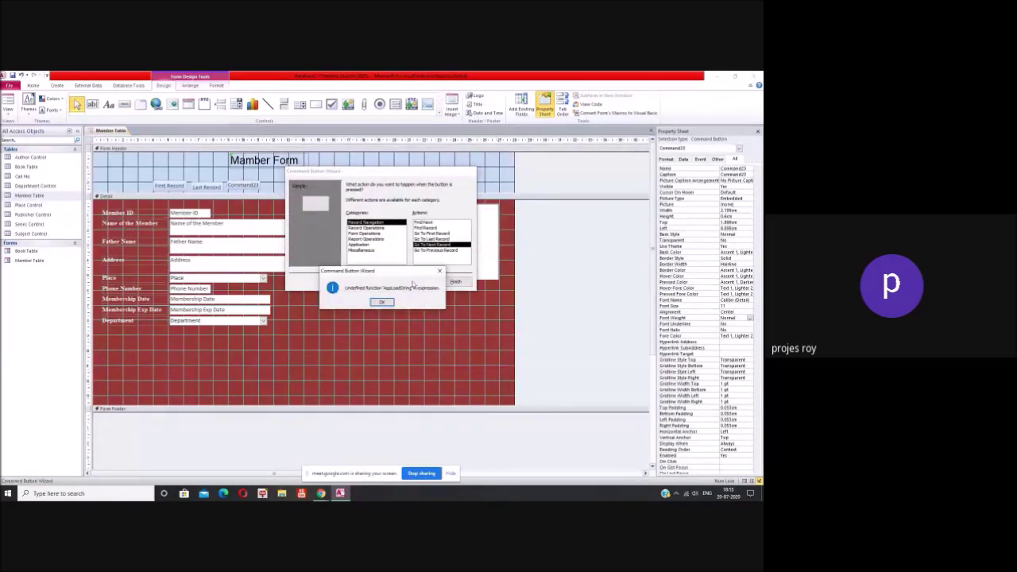
pyautogui.click(382, 303)
pyautogui.click(417, 282)
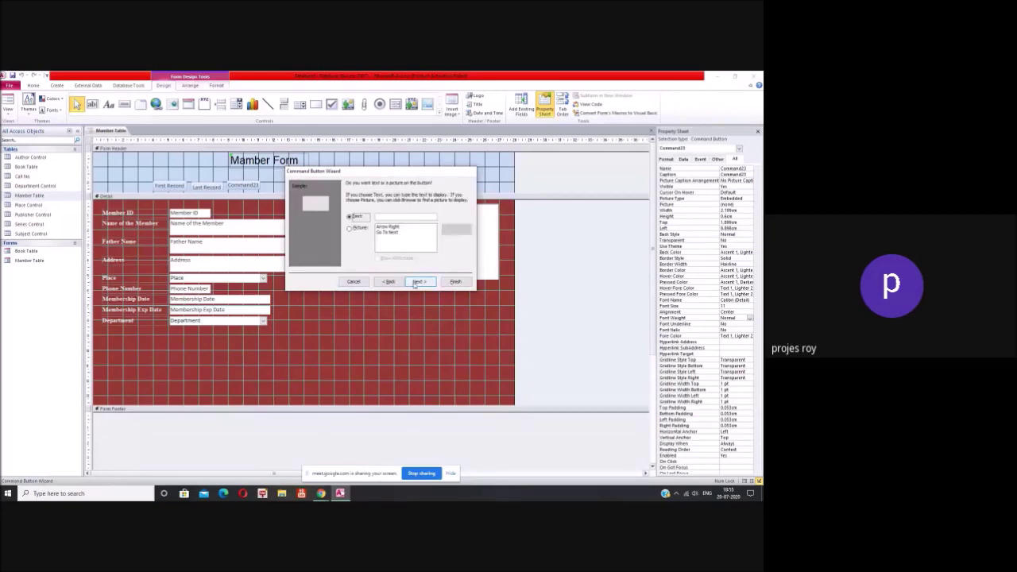
pyautogui.click(386, 217)
pyautogui.write('Next Records')
pyautogui.press('BackSpace')
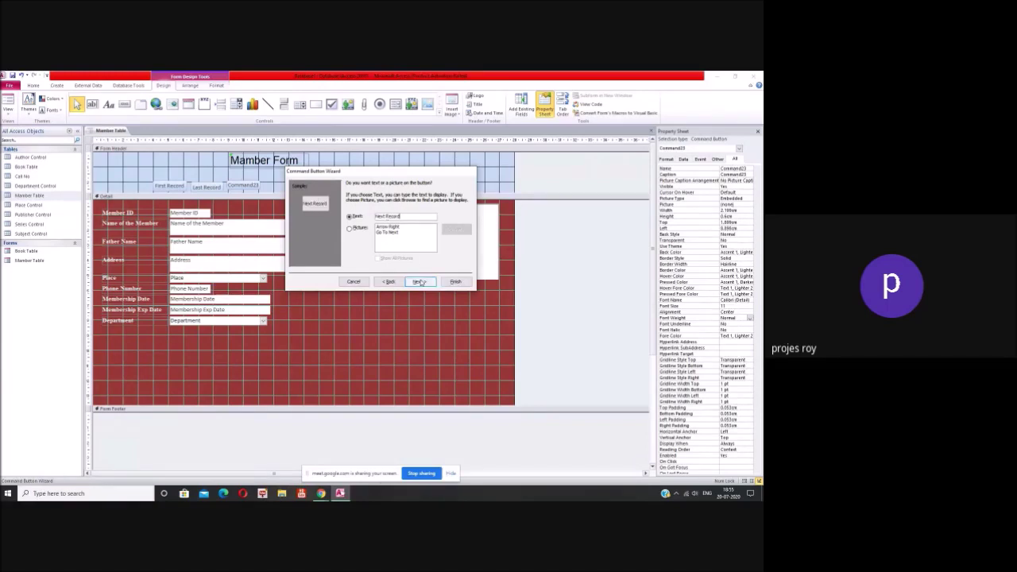
pyautogui.click(420, 281)
pyautogui.click(455, 282)
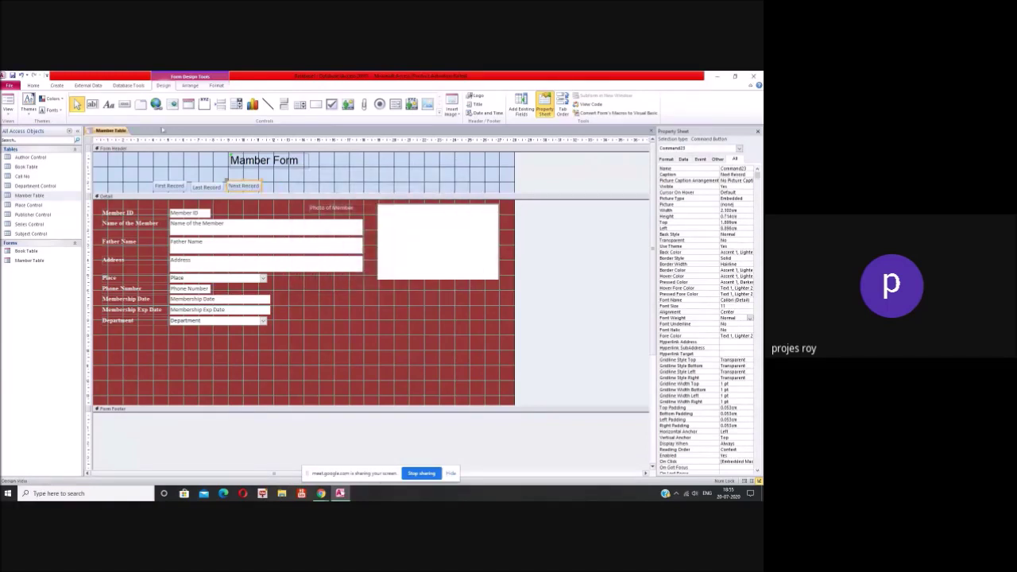
# Step: Draw a header button after Next Record using Go To Previous Record, captioned 'Previous Record'
pyautogui.moveTo(266, 182); pyautogui.dragTo(306, 195)
pyautogui.click(382, 302)
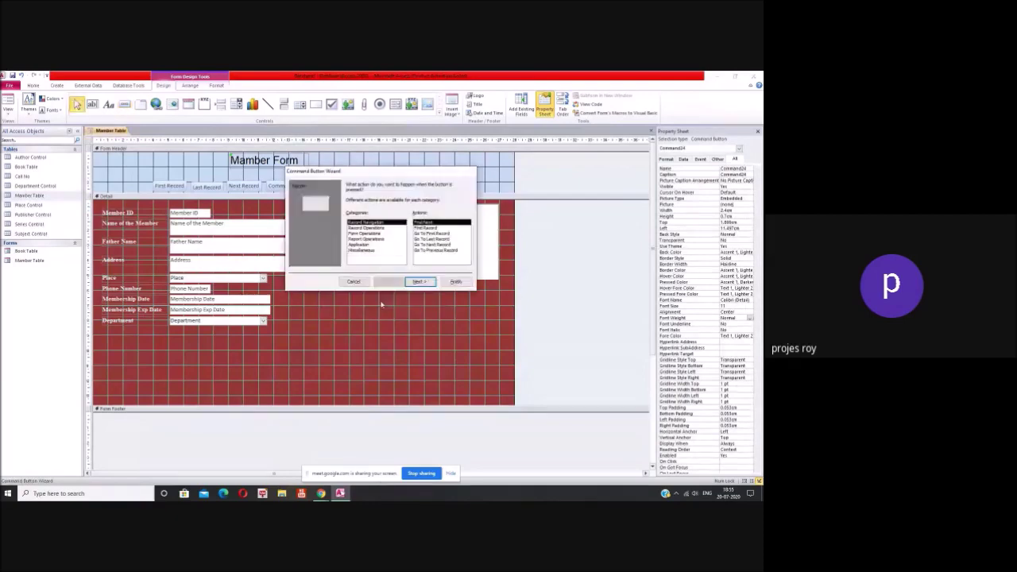
pyautogui.click(435, 251)
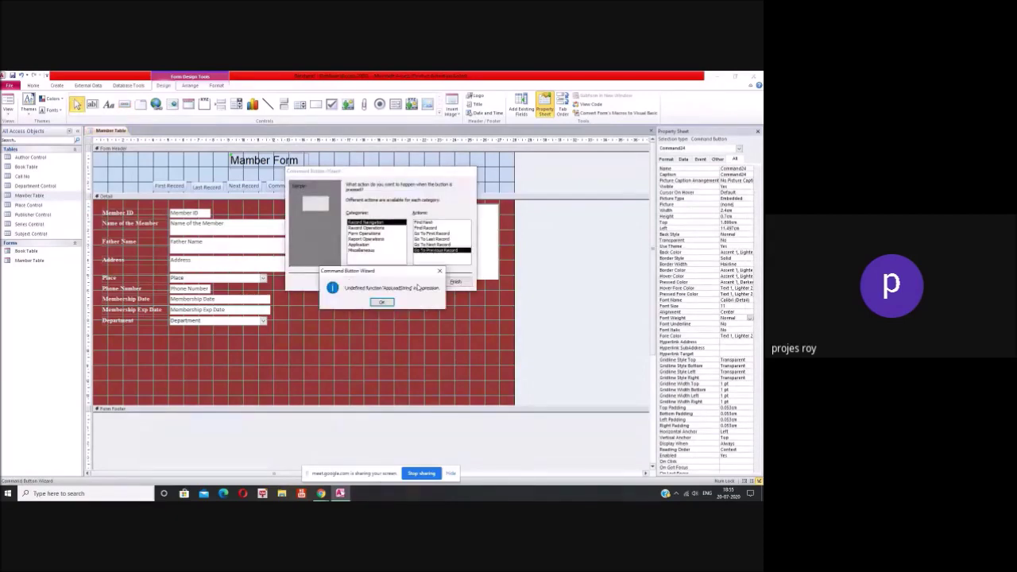
pyautogui.click(383, 302)
pyautogui.click(419, 283)
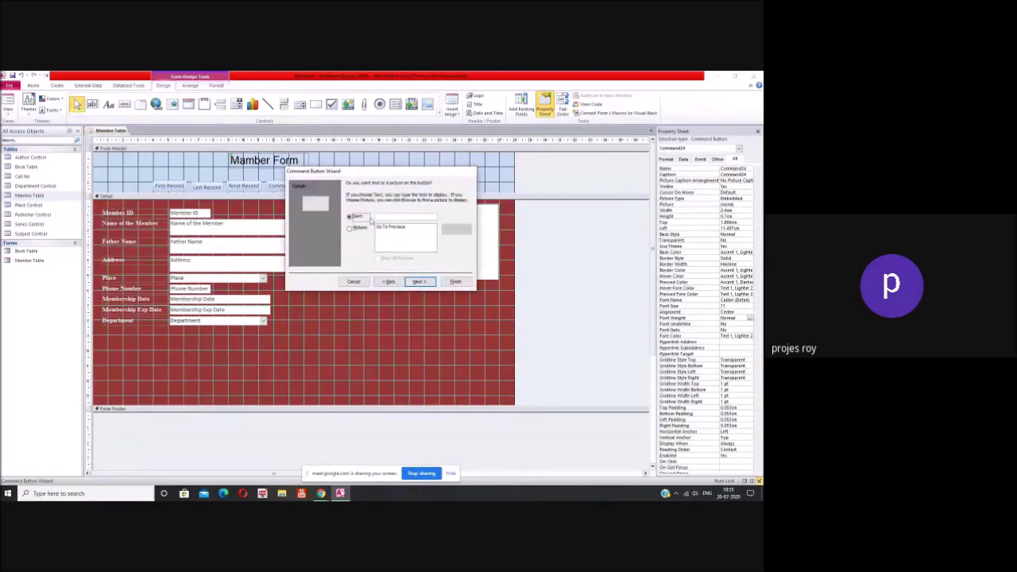
pyautogui.click(391, 217)
pyautogui.write('Previous')
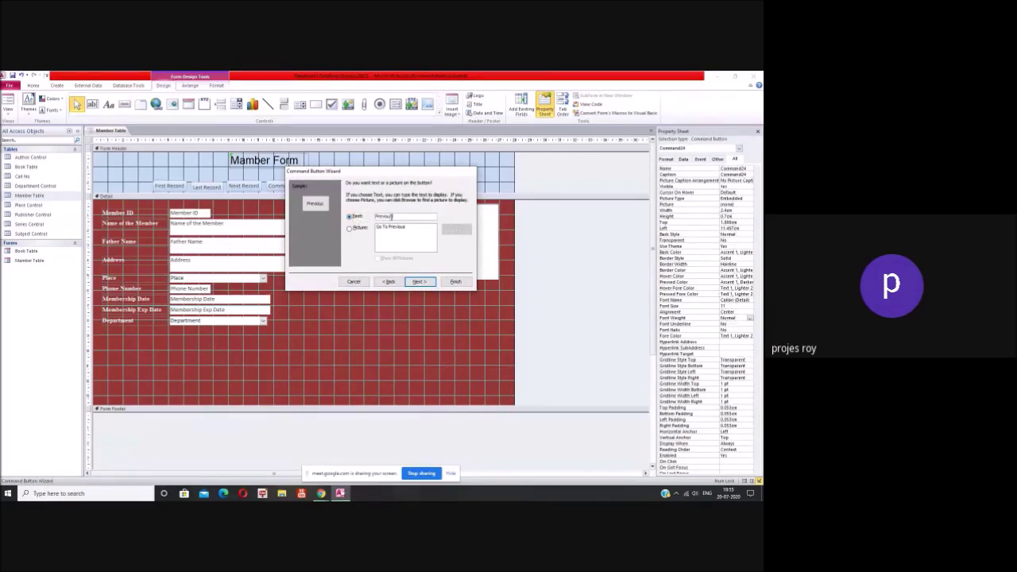
pyautogui.write(' Record')
pyautogui.click(418, 282)
pyautogui.click(455, 281)
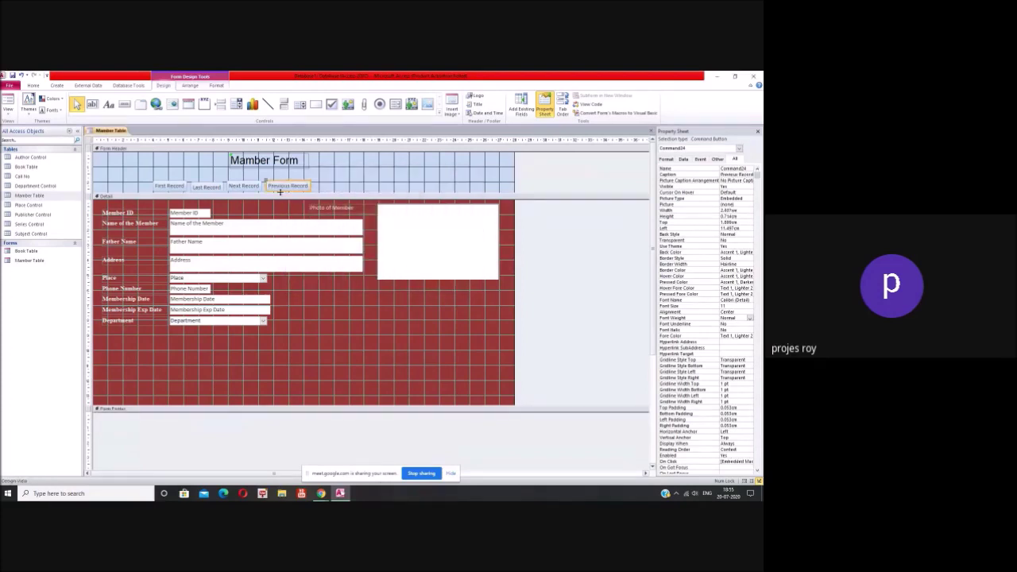
pyautogui.click(124, 104)
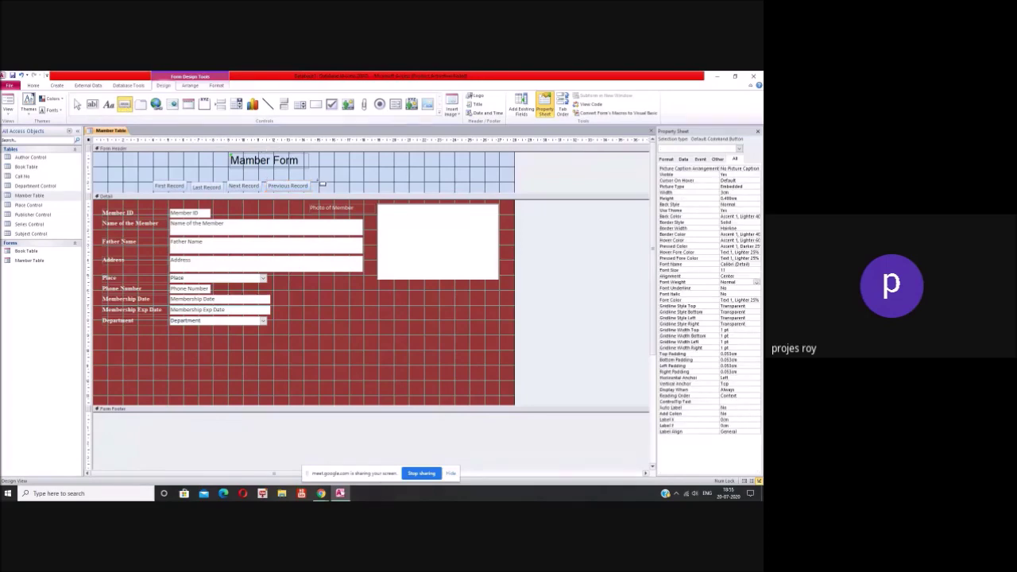
# Step: Draw a header button after Previous Record using the Find Record action, captioned 'Find'
pyautogui.moveTo(337, 191); pyautogui.dragTo(348, 191)
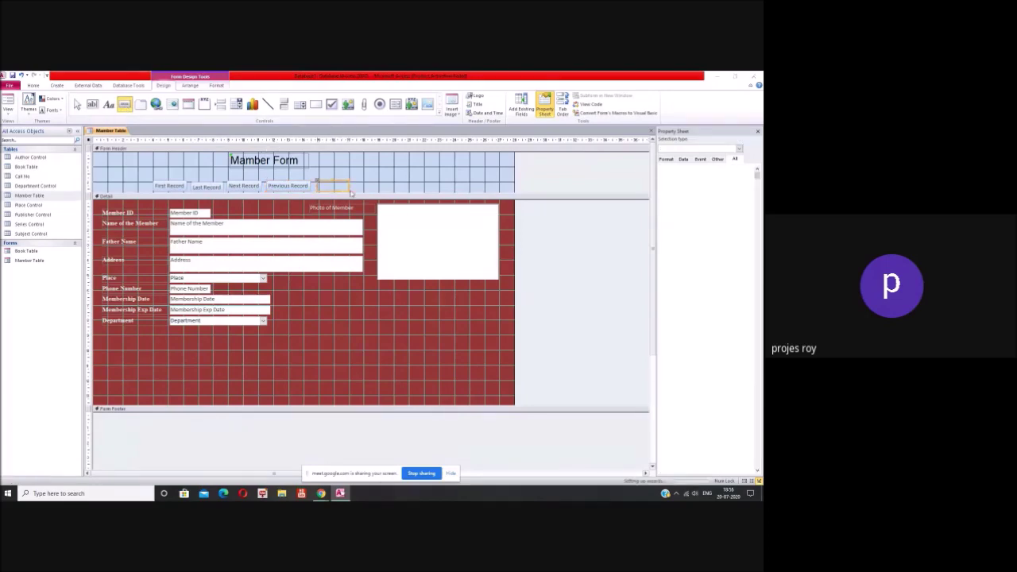
pyautogui.click(382, 302)
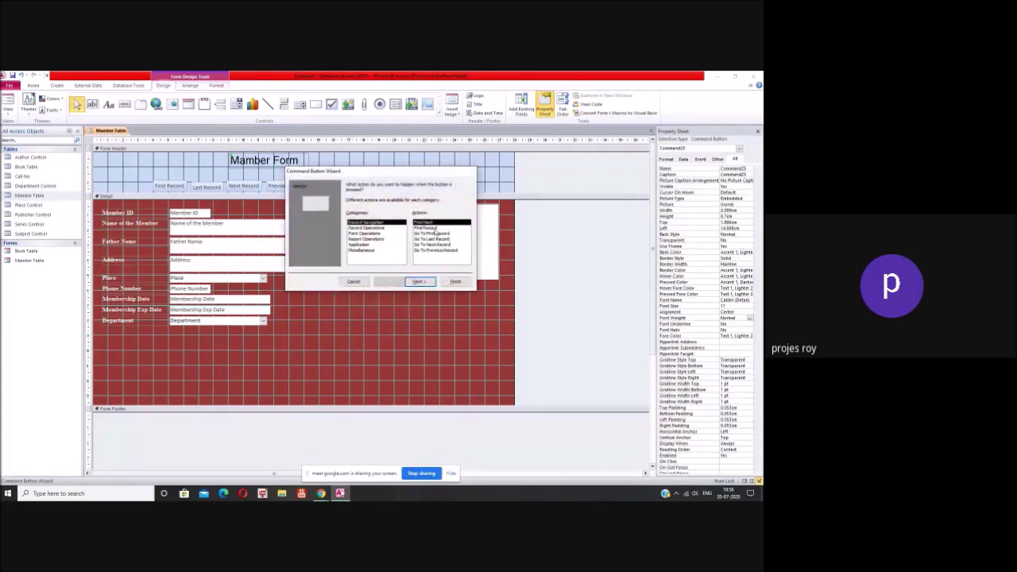
pyautogui.click(435, 229)
pyautogui.click(418, 281)
pyautogui.click(381, 302)
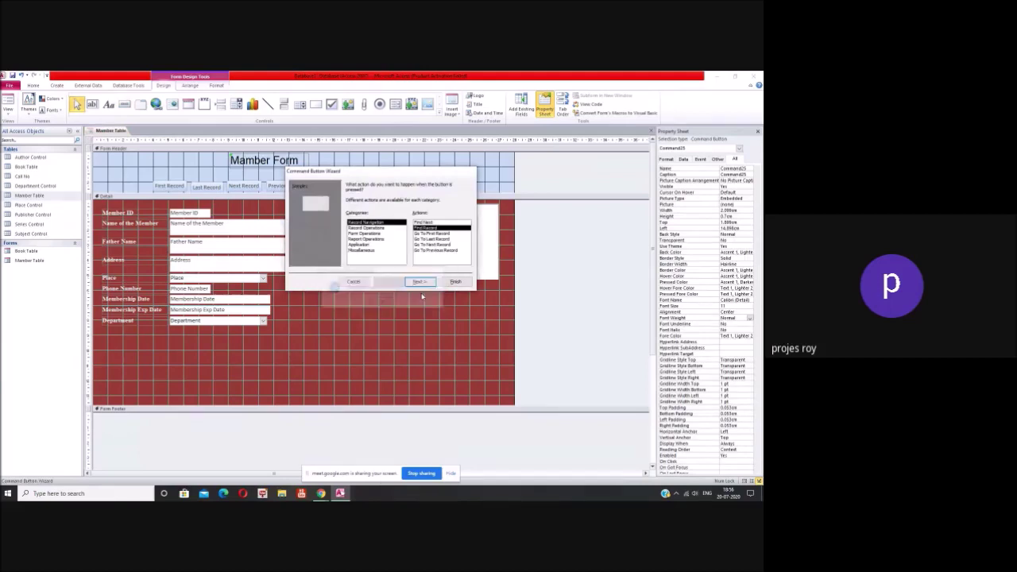
pyautogui.click(422, 281)
pyautogui.click(351, 216)
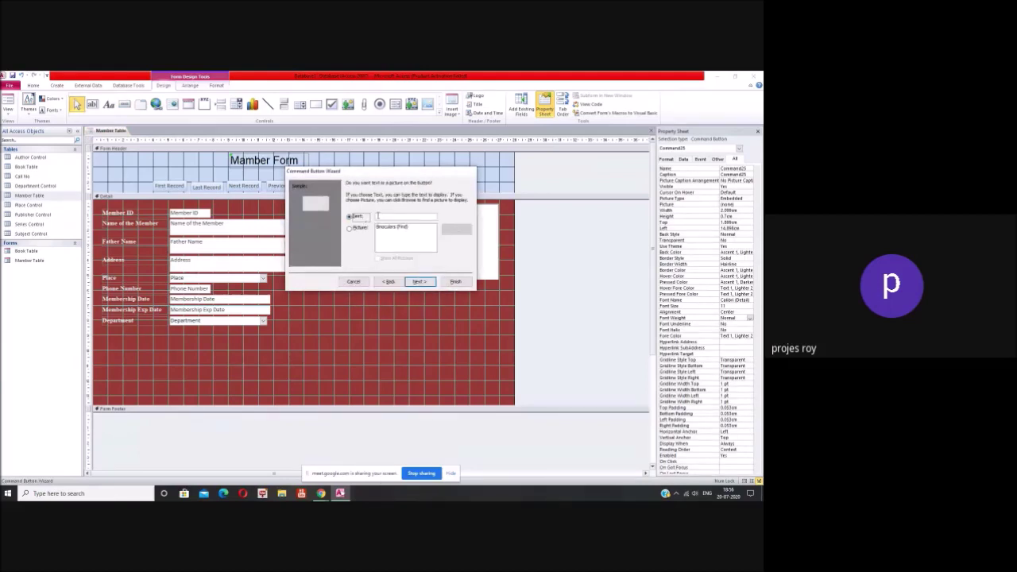
pyautogui.write('Find')
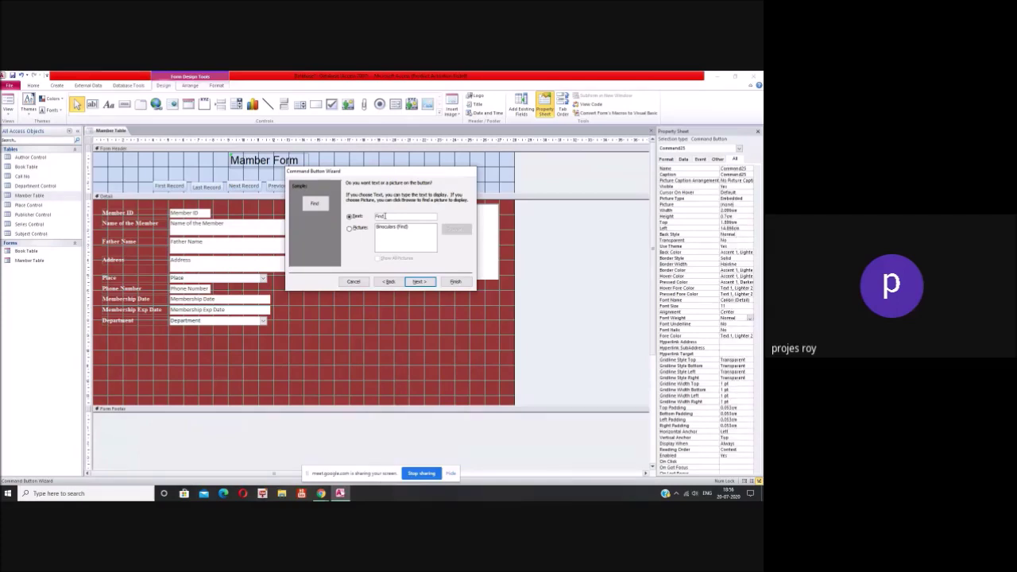
pyautogui.click(419, 282)
pyautogui.click(455, 281)
# Step: Place another command button in the header after Find
pyautogui.click(124, 104)
pyautogui.click(350, 187)
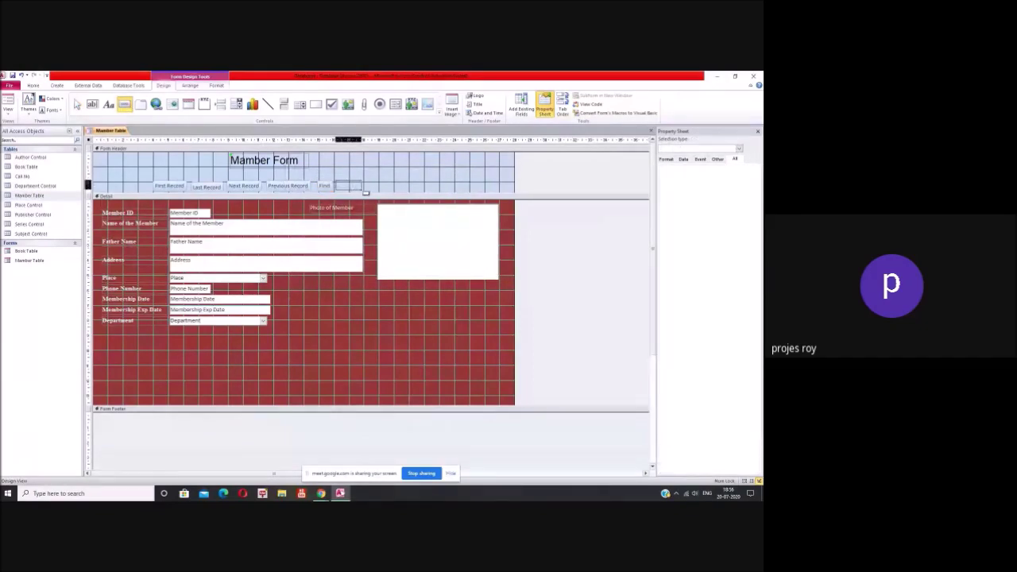
pyautogui.click(383, 303)
# Step: Make the new button a Record Operations > Add New Record button captioned 'Add Record'
pyautogui.click(376, 228)
pyautogui.click(383, 303)
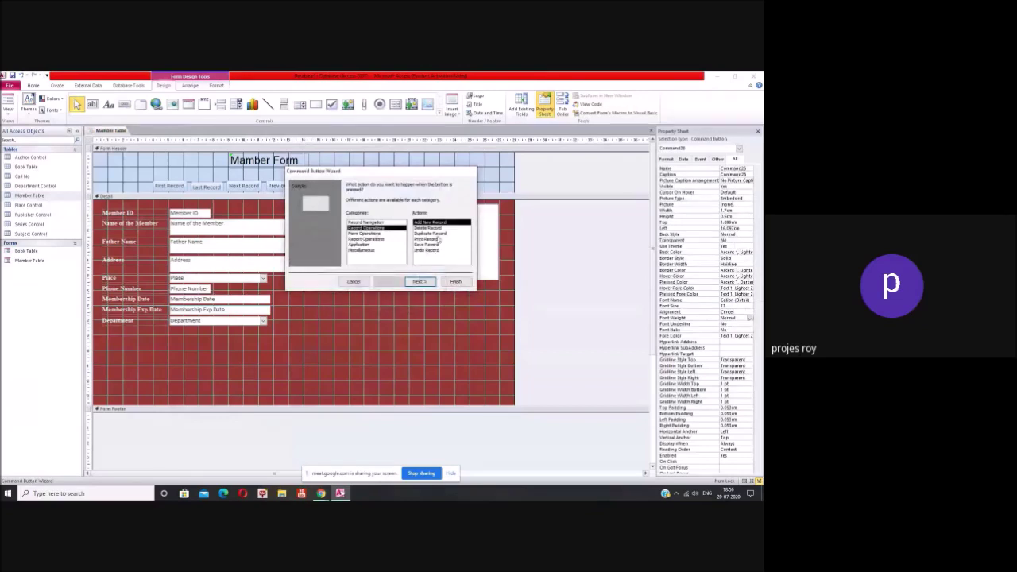
pyautogui.click(420, 282)
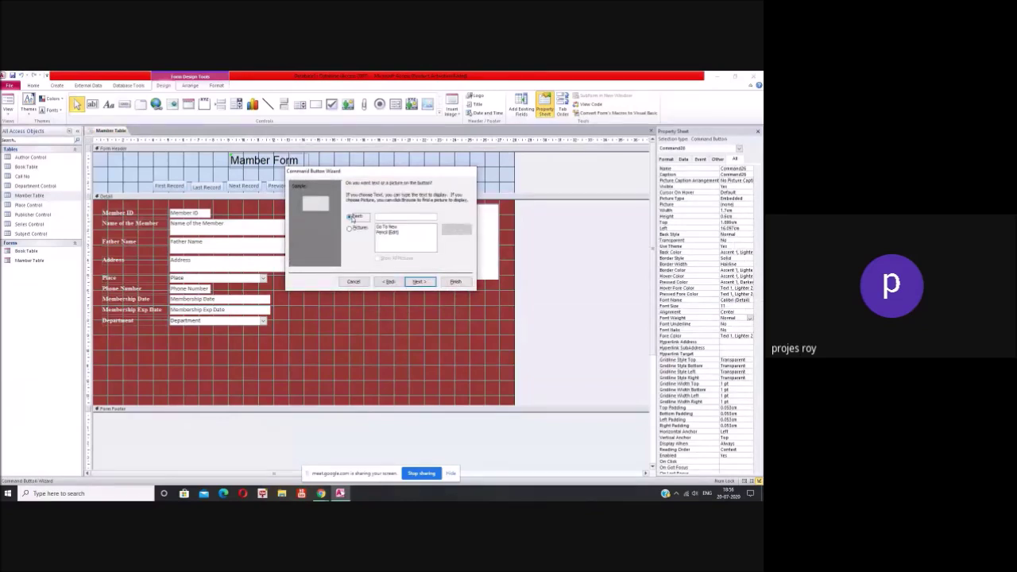
pyautogui.click(396, 216)
pyautogui.write('Ad')
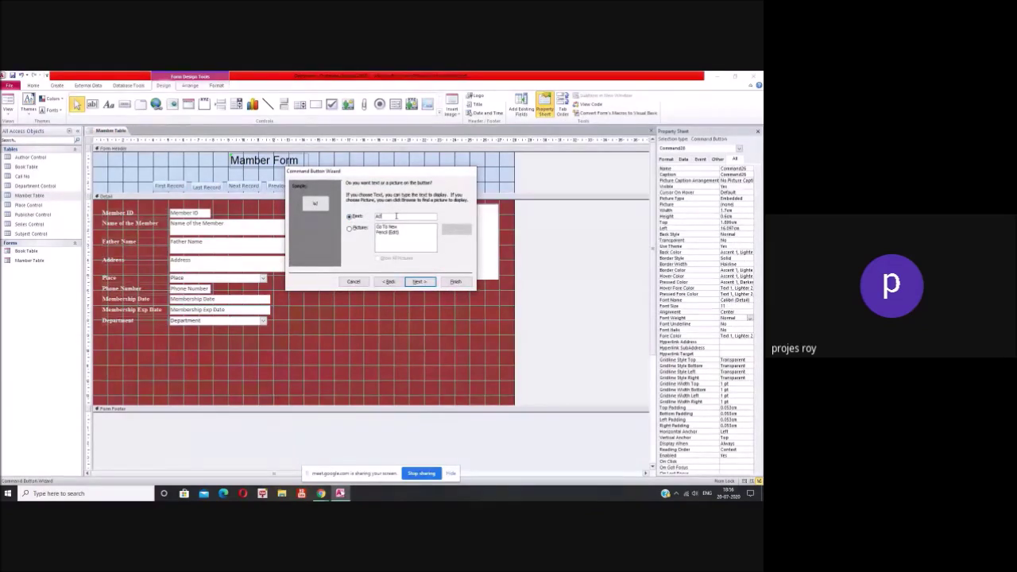
pyautogui.write('d Record')
pyautogui.click(419, 281)
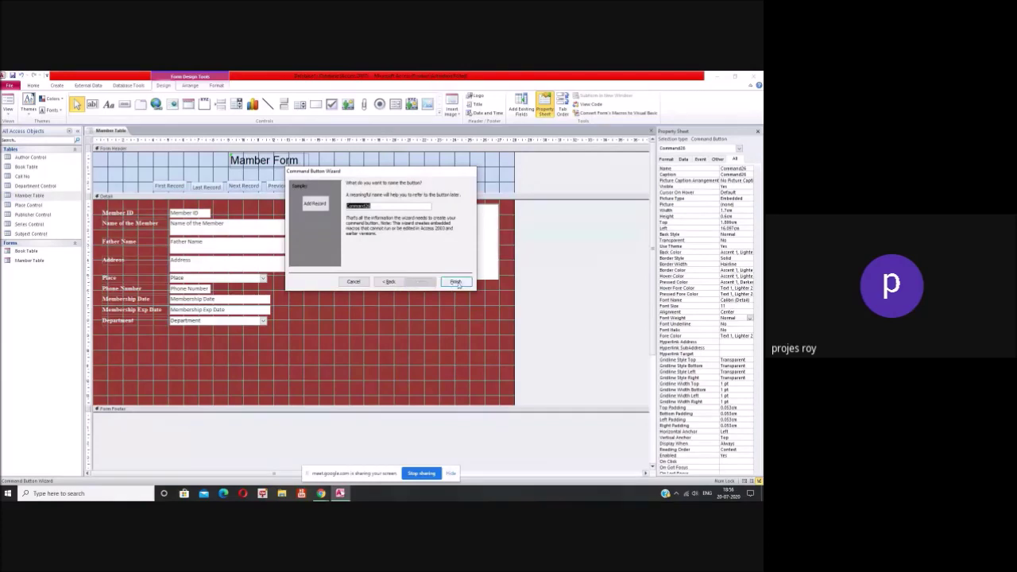
pyautogui.click(455, 281)
pyautogui.click(125, 104)
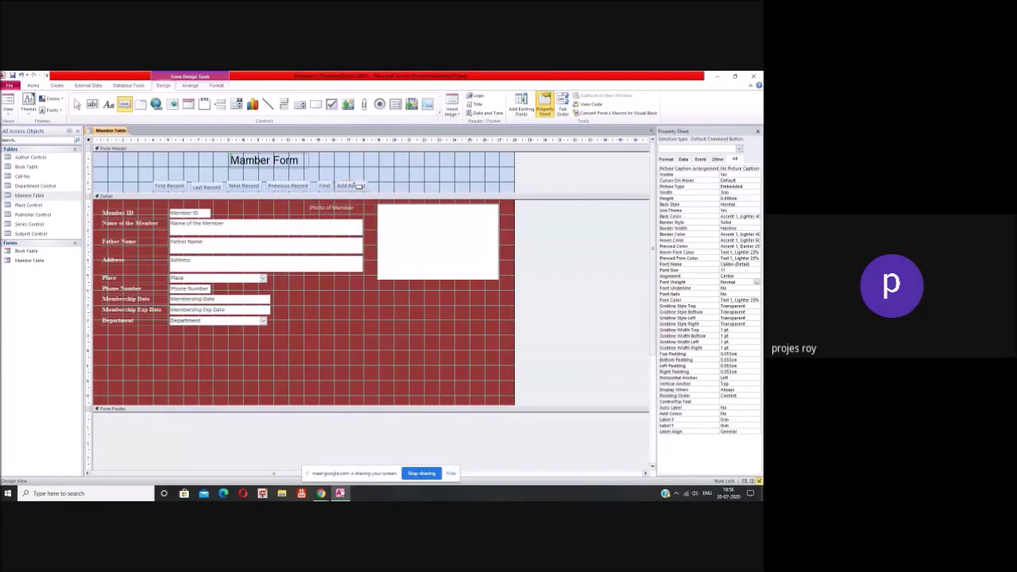
pyautogui.moveTo(371, 180); pyautogui.dragTo(395, 191)
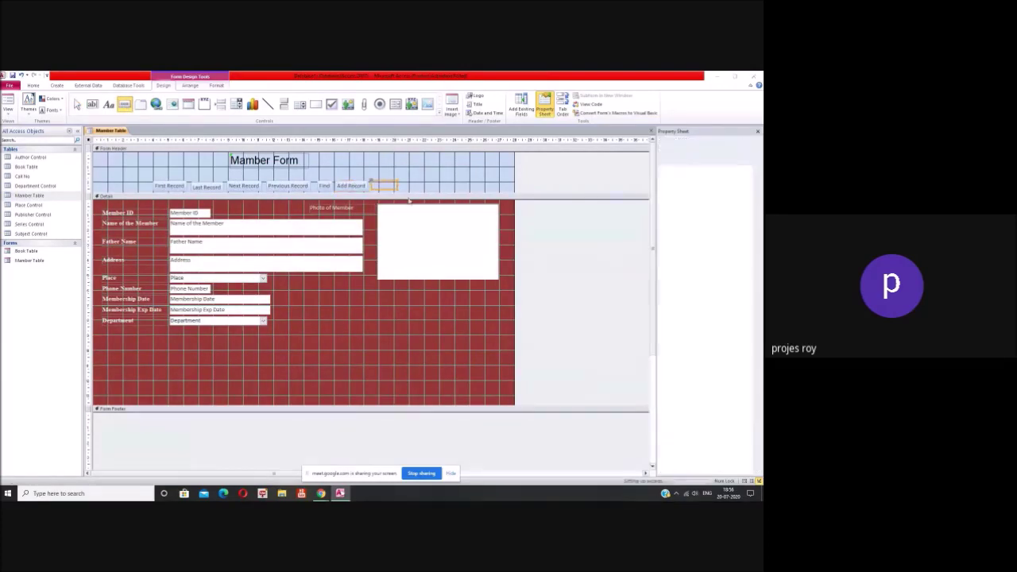
# Step: Set the drawn button to Record Operations > Delete Record, captioned 'Delete Record'
pyautogui.click(382, 302)
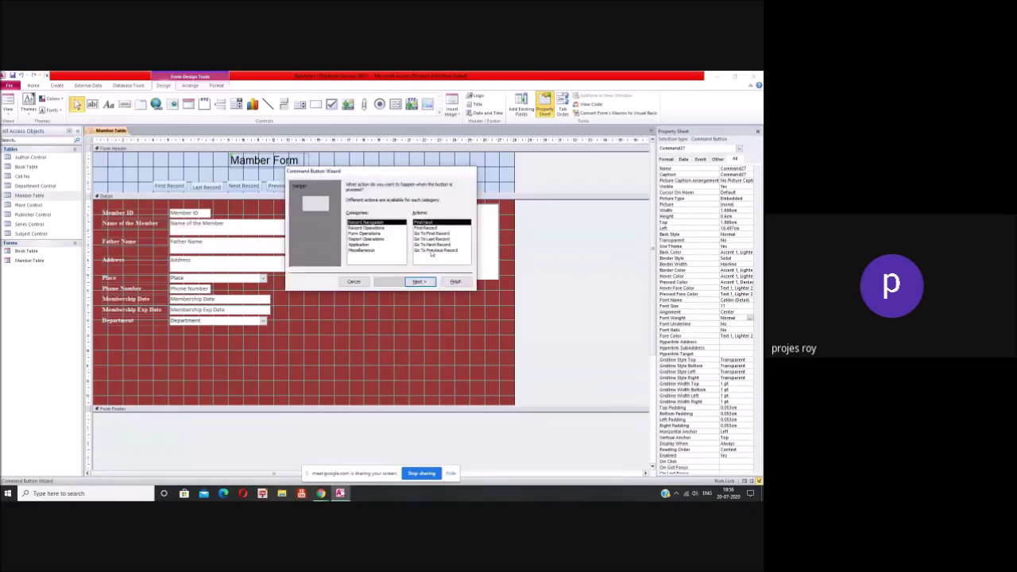
pyautogui.click(366, 227)
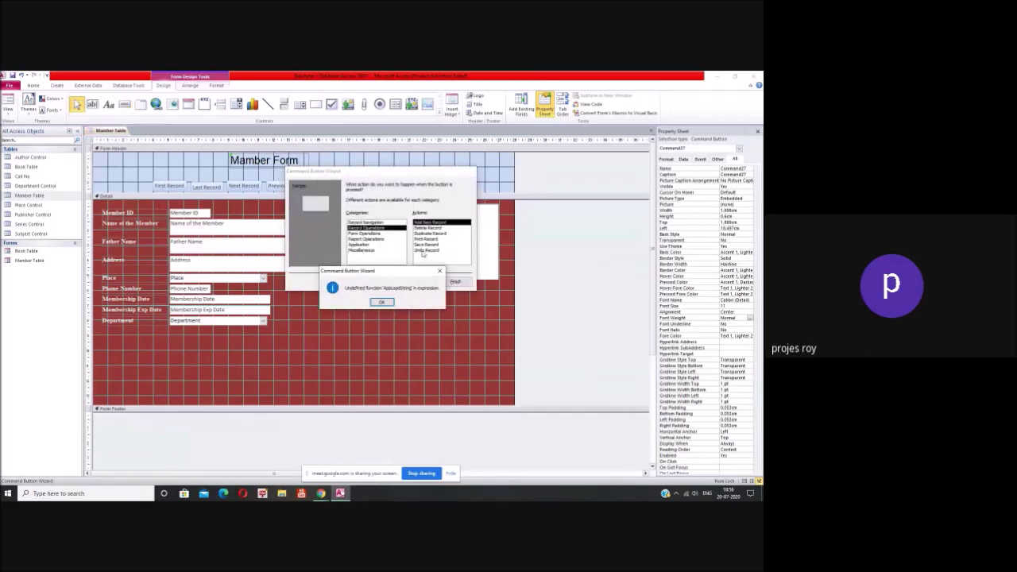
pyautogui.press('Return')
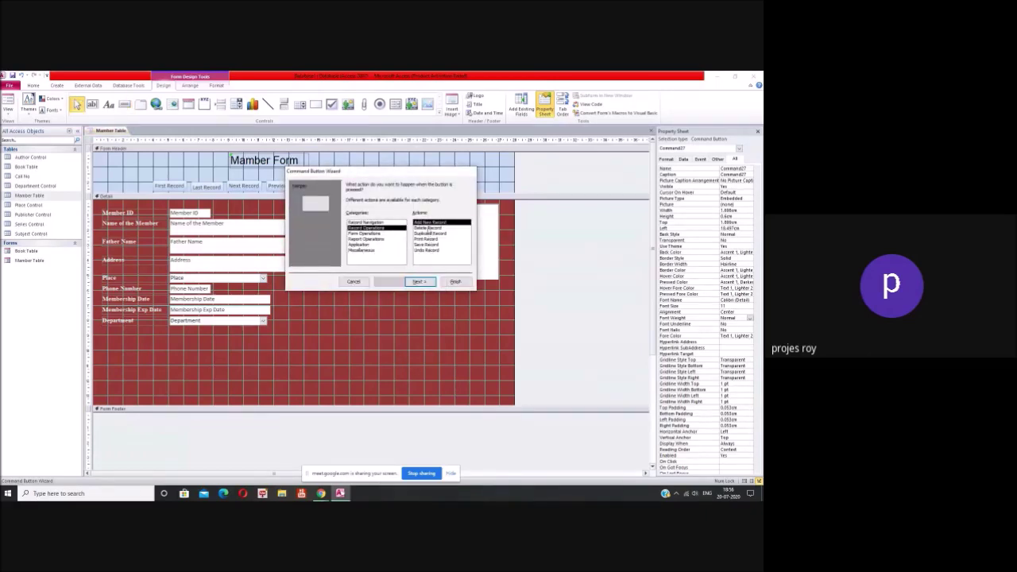
pyautogui.click(429, 228)
pyautogui.press('Return')
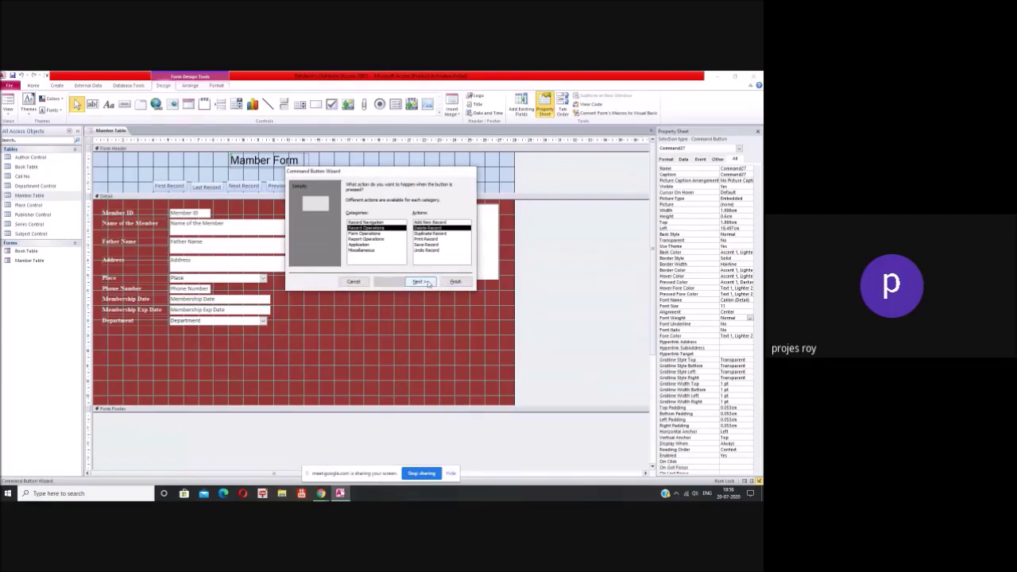
pyautogui.click(427, 283)
pyautogui.click(381, 218)
pyautogui.write('Delete Record')
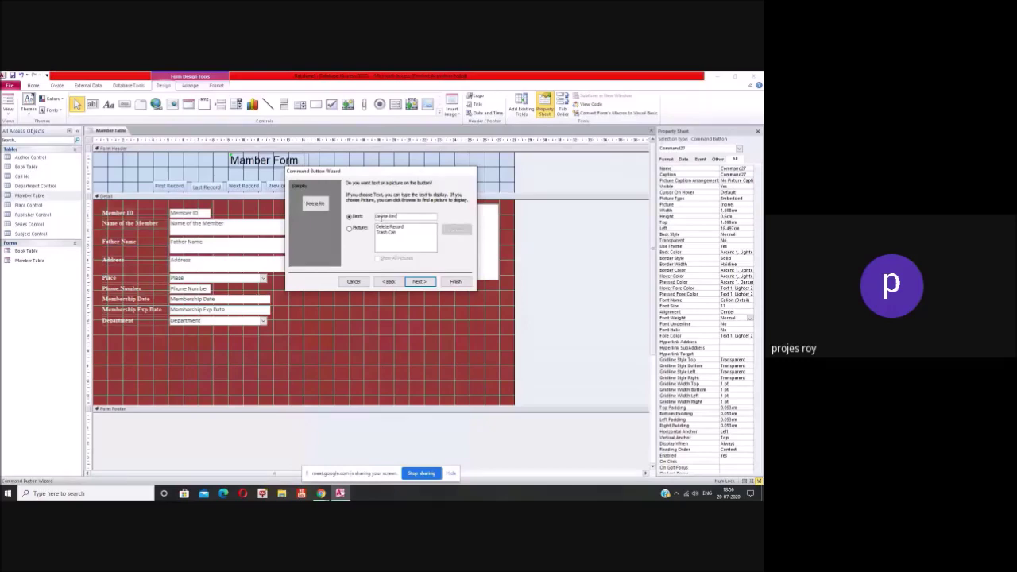
pyautogui.click(420, 282)
pyautogui.click(456, 282)
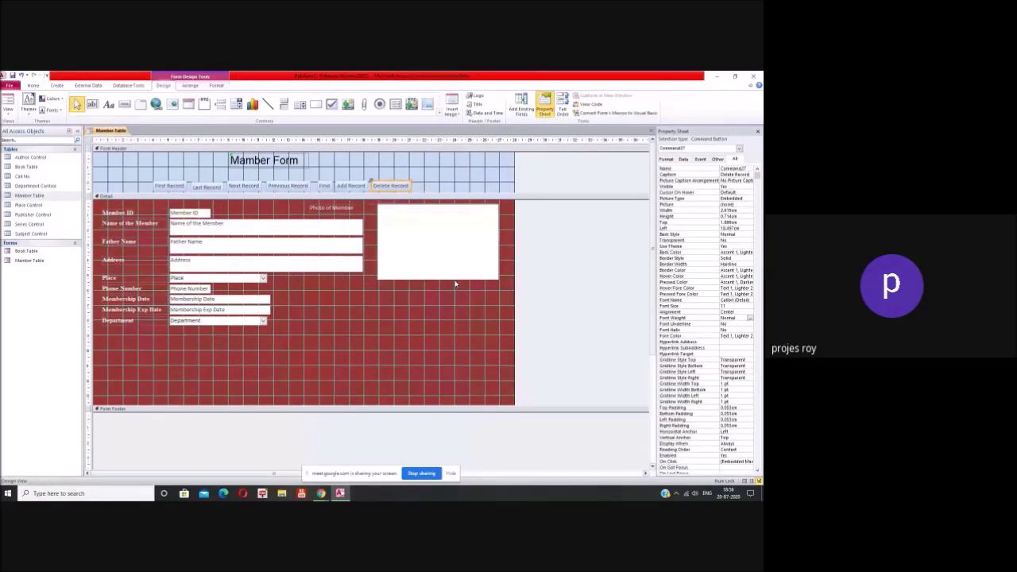
pyautogui.click(125, 104)
# Step: Draw a final header button after Delete Record using Form Operations > Close Form, captioned 'Close'
pyautogui.moveTo(416, 181); pyautogui.dragTo(453, 193)
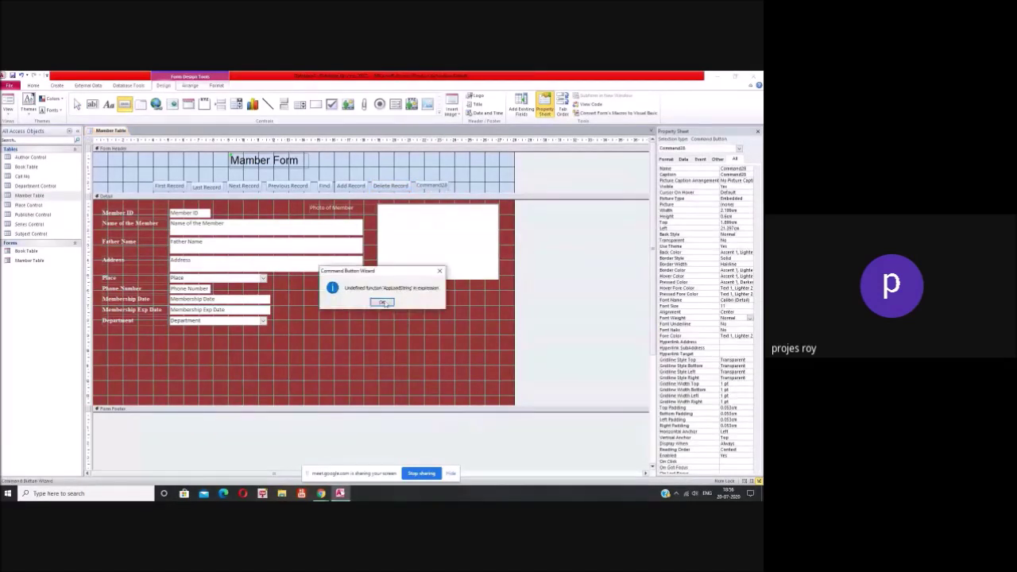
pyautogui.click(382, 303)
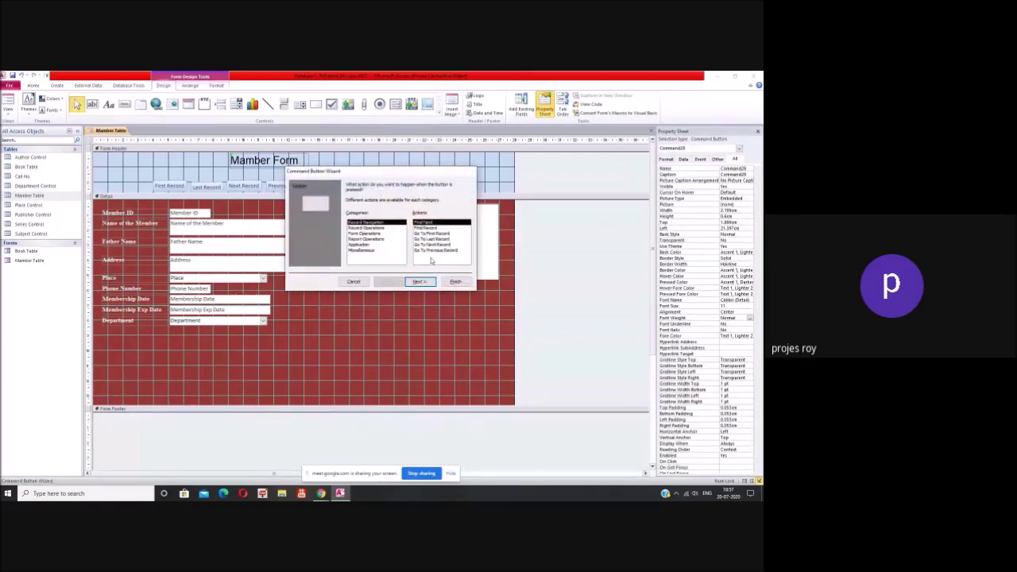
pyautogui.click(370, 234)
pyautogui.press('Return')
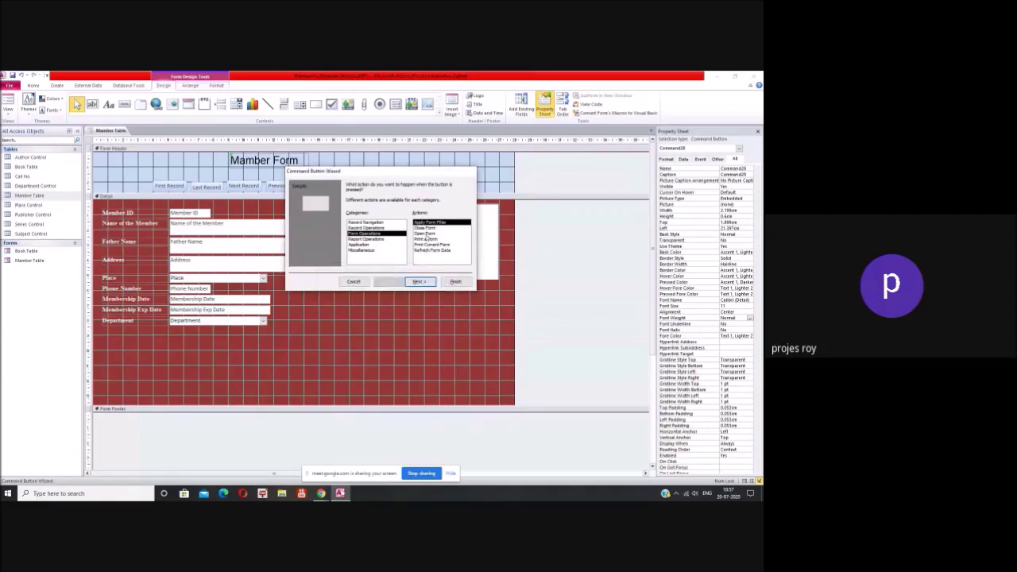
pyautogui.click(426, 229)
pyautogui.click(382, 302)
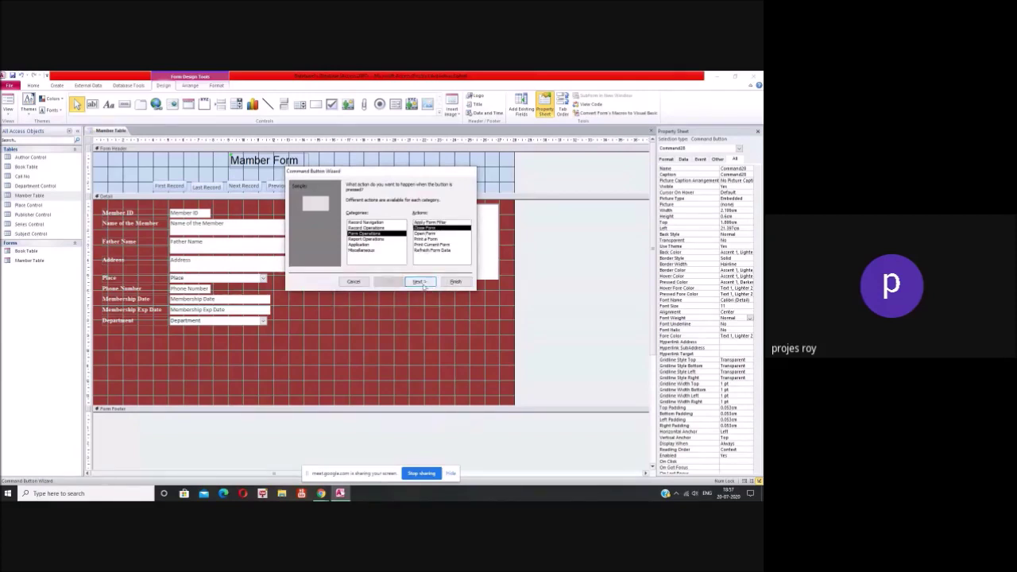
pyautogui.click(419, 281)
pyautogui.click(381, 216)
pyautogui.write('Close')
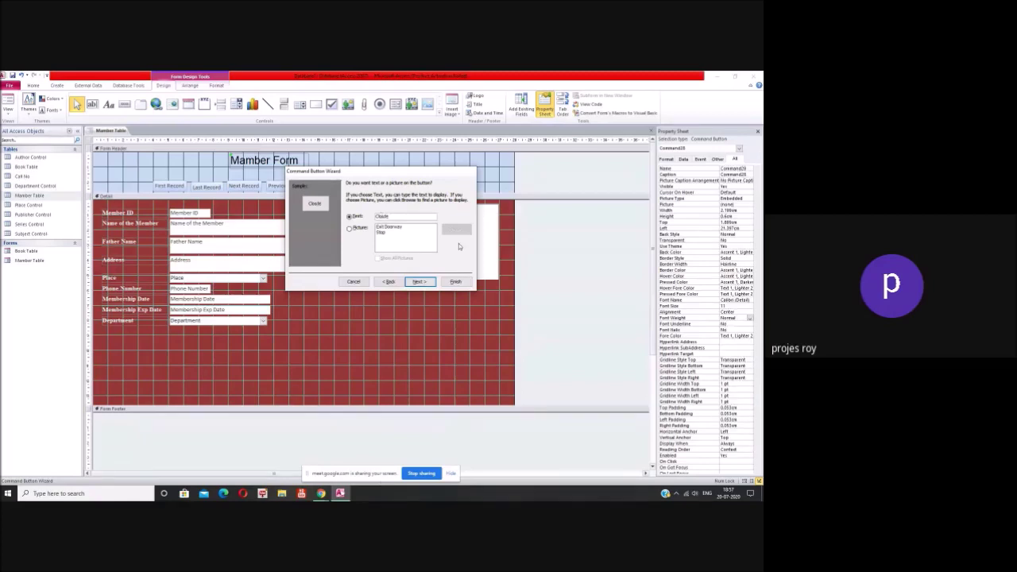
pyautogui.press('BackSpace')
pyautogui.press('BackSpace')
pyautogui.press('BackSpace')
pyautogui.click(418, 282)
pyautogui.click(455, 282)
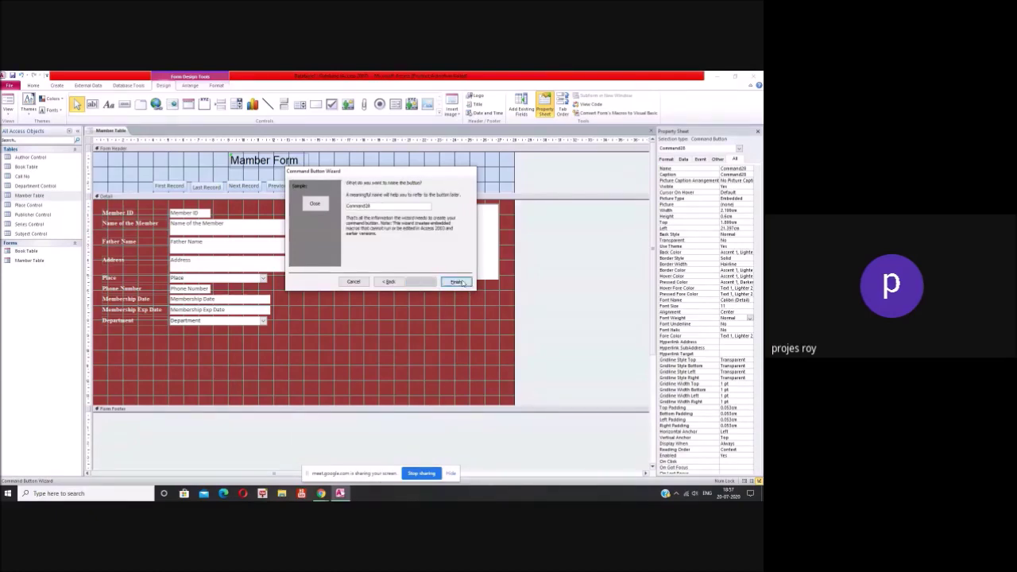
pyautogui.click(183, 188)
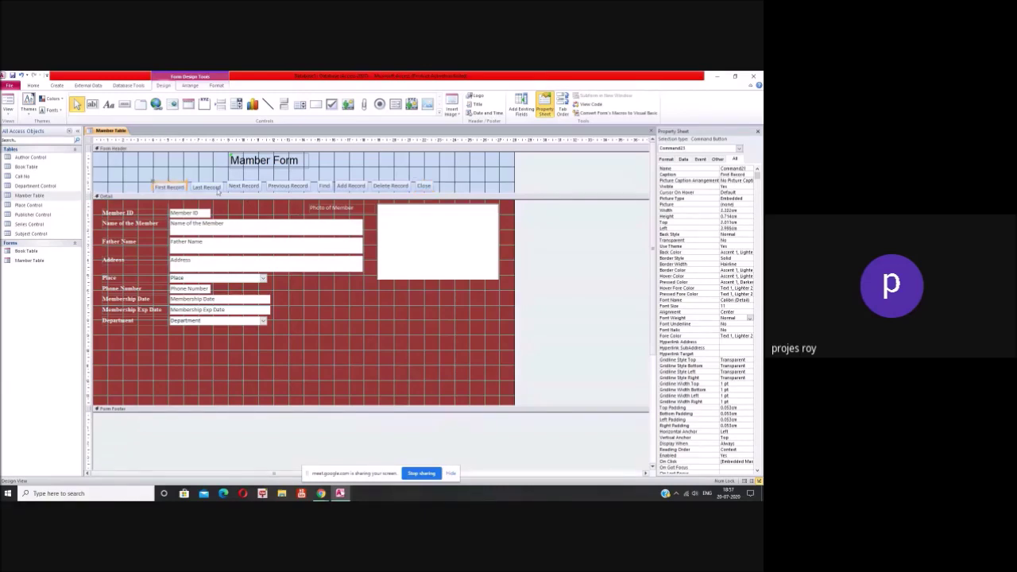
# Step: Select the header buttons in turn and move the Add Record button slightly left
pyautogui.click(246, 188)
pyautogui.click(286, 188)
pyautogui.click(322, 188)
pyautogui.click(323, 191)
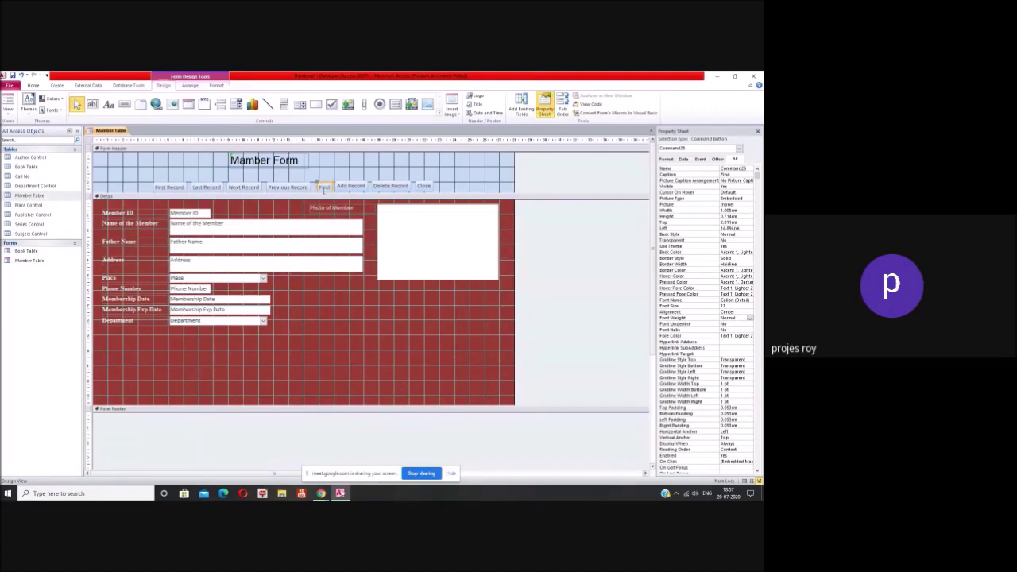
pyautogui.click(329, 193)
pyautogui.click(349, 188)
pyautogui.click(350, 188)
pyautogui.moveTo(339, 186); pyautogui.dragTo(361, 190)
# Step: Select the First Record button and bring up its Back Color choices in the Property Sheet
pyautogui.click(382, 186)
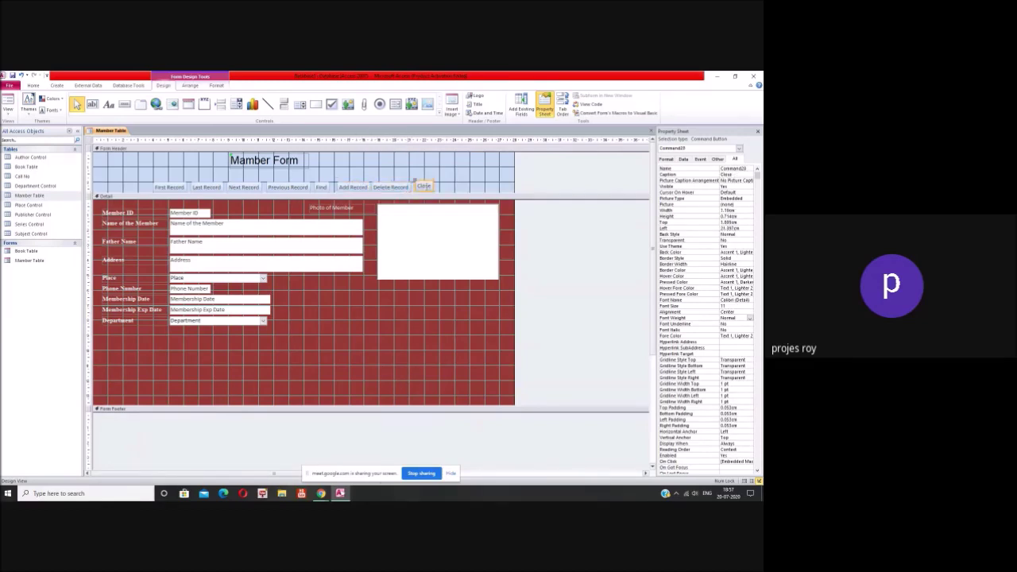
pyautogui.click(461, 182)
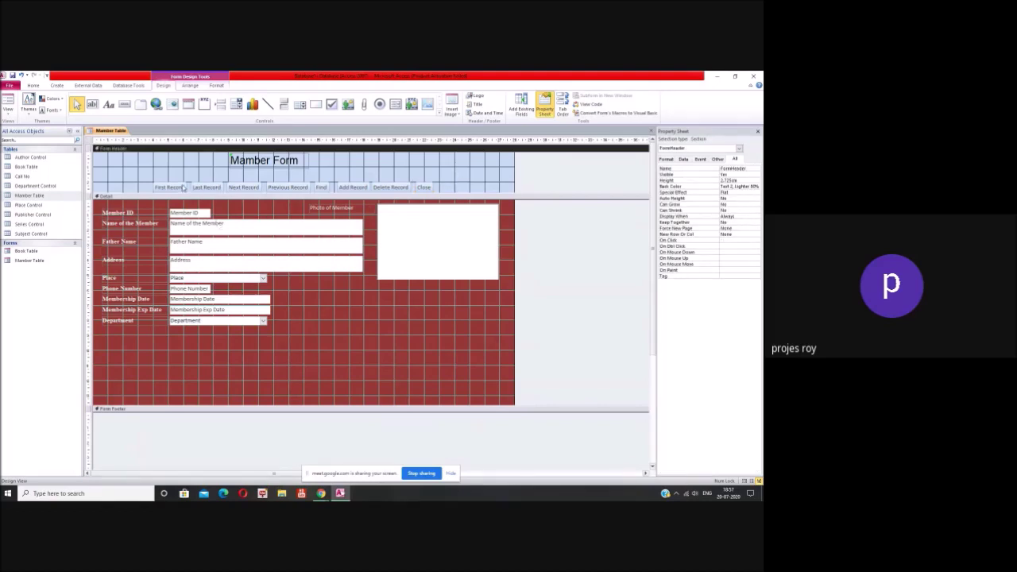
pyautogui.click(182, 188)
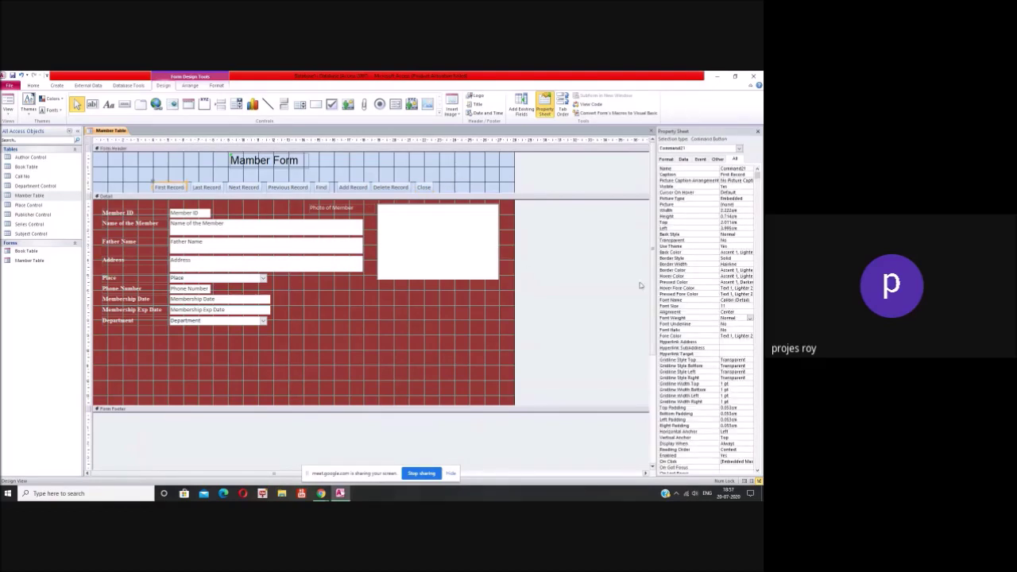
pyautogui.click(744, 253)
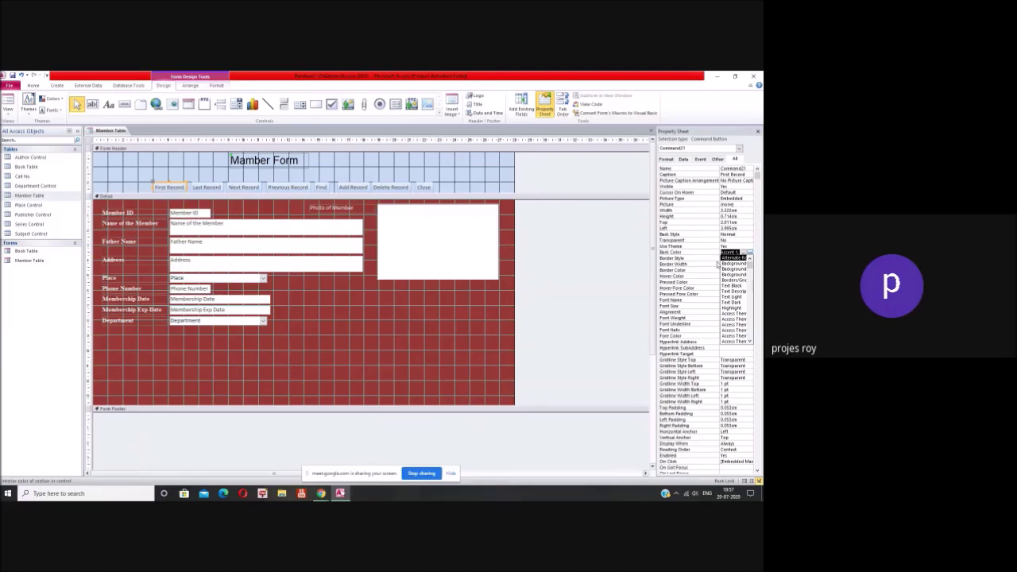
# Step: Give the First Record button a light blue Back Color after briefly trying Text Black
pyautogui.click(732, 285)
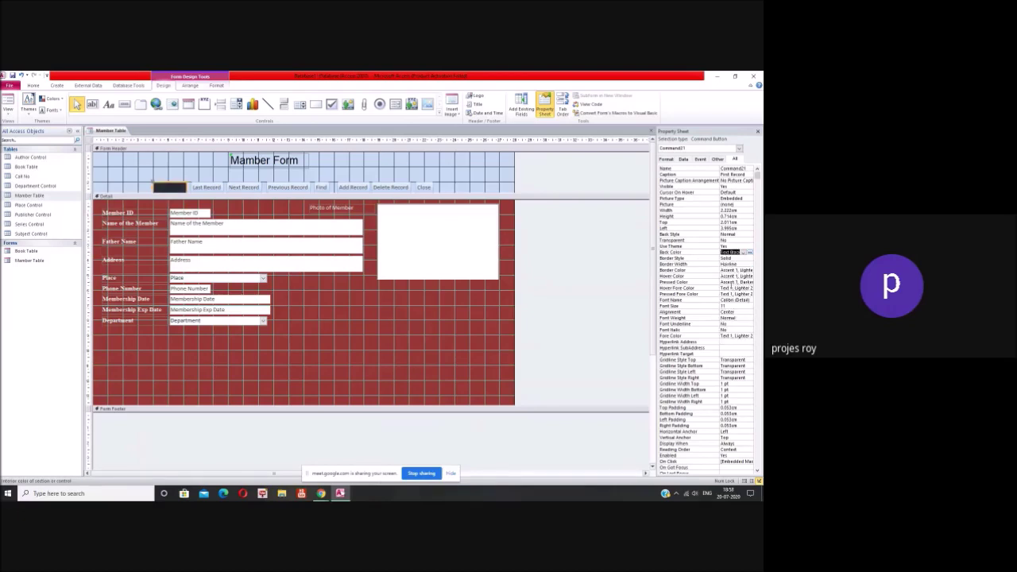
pyautogui.click(750, 252)
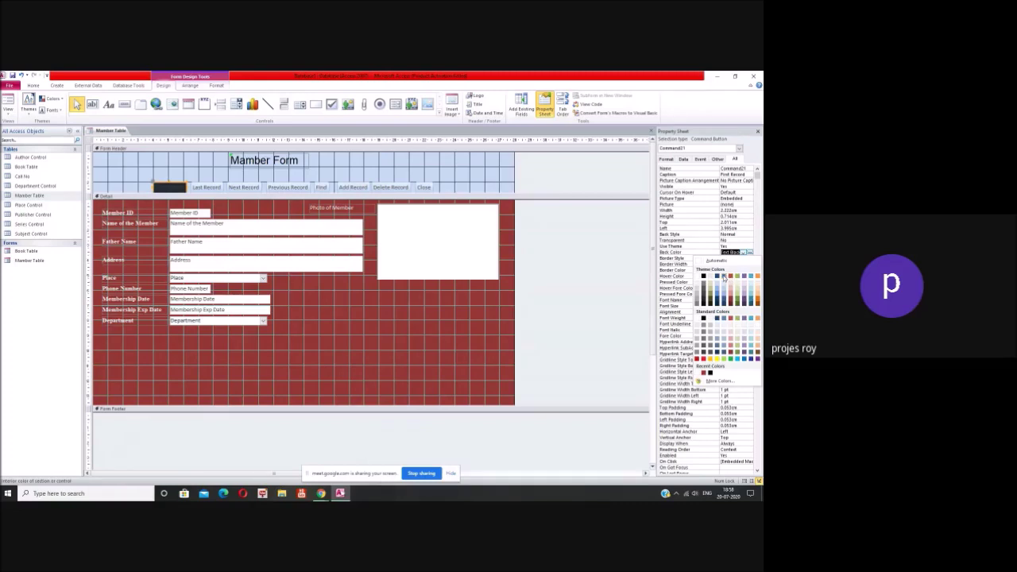
pyautogui.click(723, 276)
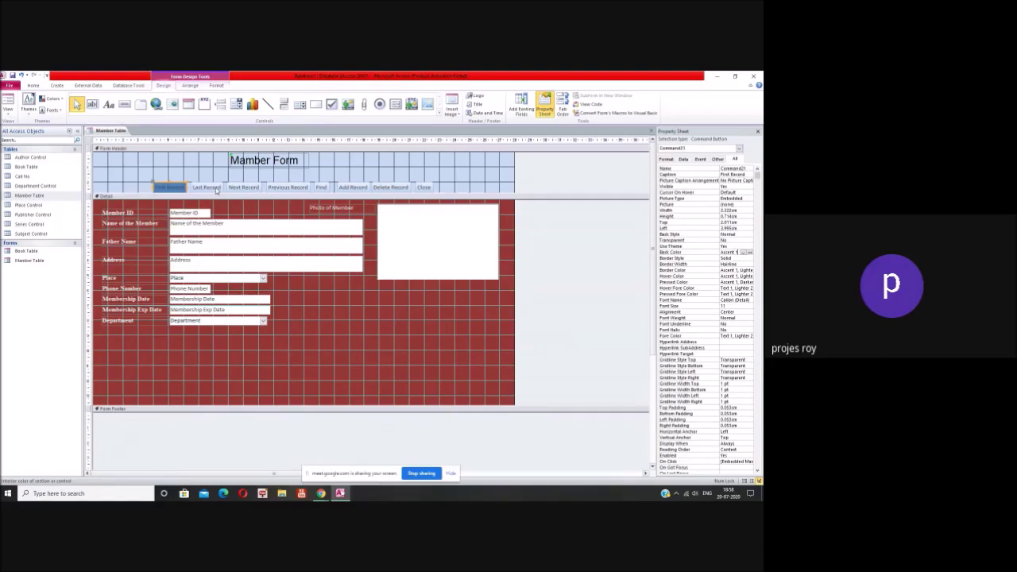
# Step: Select all eight header buttons and set their Back Color to light Accent 2, replacing a brief dark blue
pyautogui.keyDown('shift'); pyautogui.click(217, 189); pyautogui.keyUp('shift')
pyautogui.keyDown('shift'); pyautogui.click(252, 187); pyautogui.keyUp('shift')
pyautogui.keyDown('shift'); pyautogui.click(288, 187); pyautogui.keyUp('shift')
pyautogui.keyDown('shift'); pyautogui.click(321, 186); pyautogui.keyUp('shift')
pyautogui.keyDown('shift'); pyautogui.click(352, 187); pyautogui.keyUp('shift')
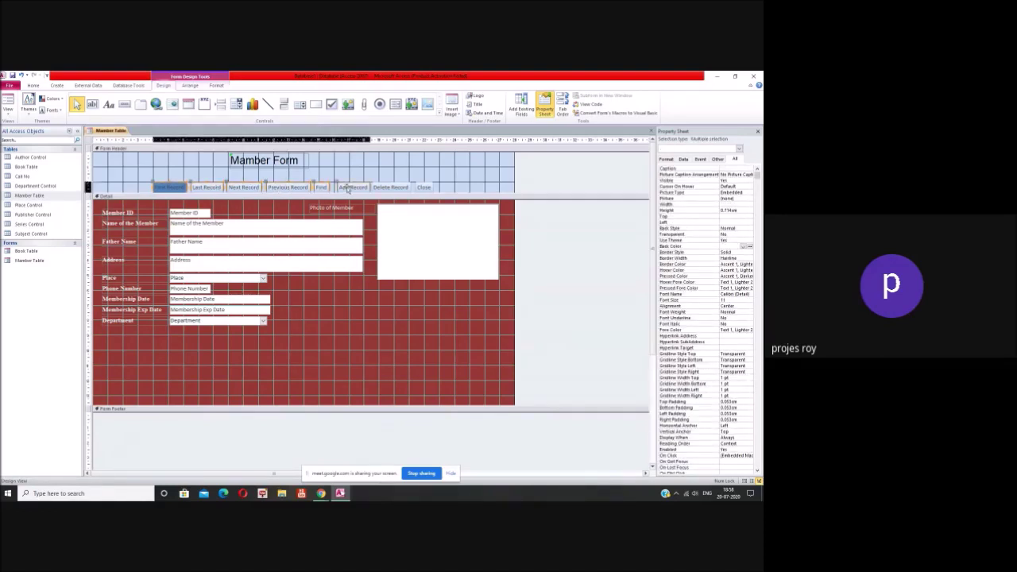
pyautogui.keyDown('shift'); pyautogui.click(388, 187); pyautogui.keyUp('shift')
pyautogui.keyDown('shift'); pyautogui.click(423, 187); pyautogui.keyUp('shift')
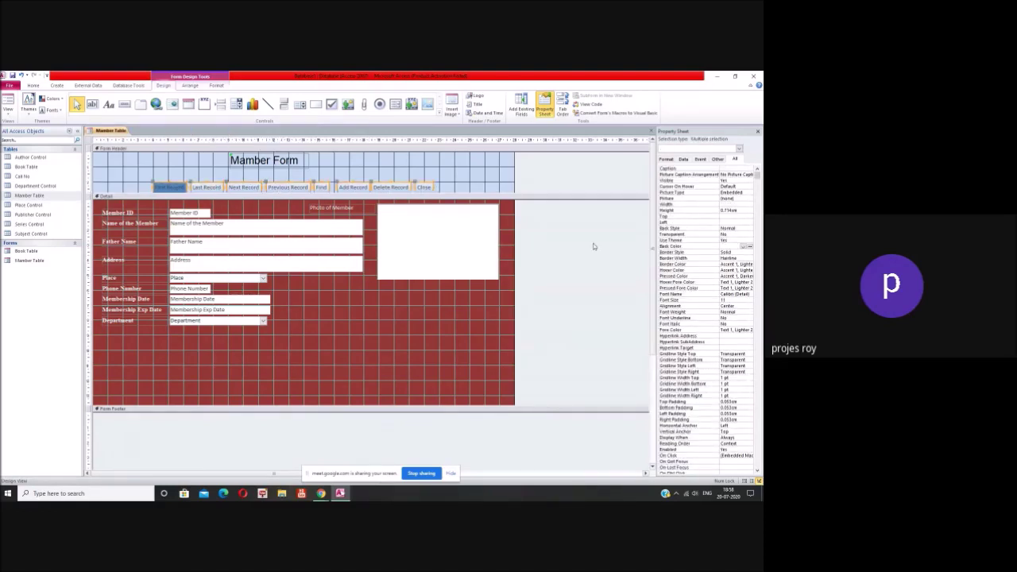
pyautogui.click(743, 246)
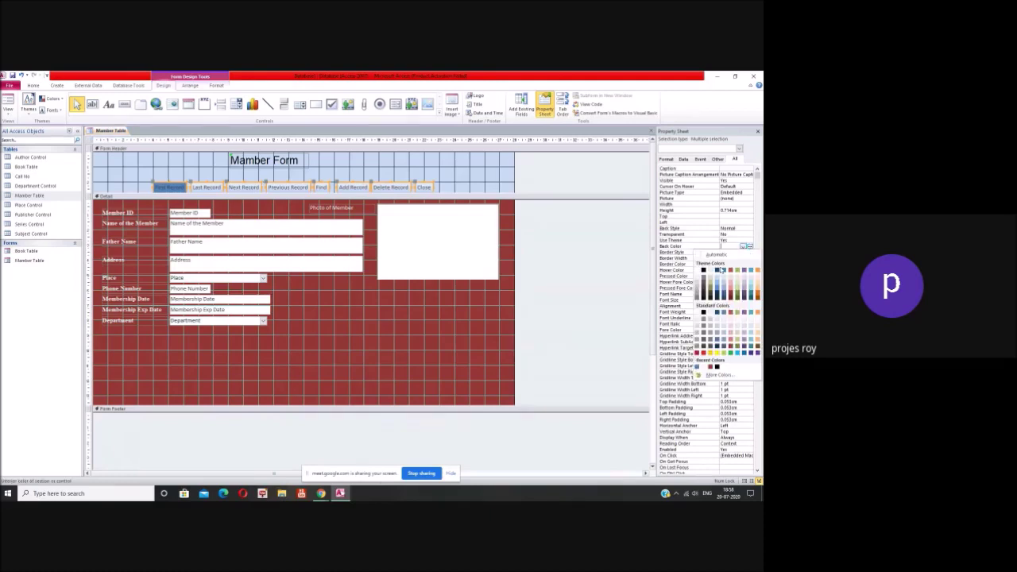
pyautogui.click(717, 270)
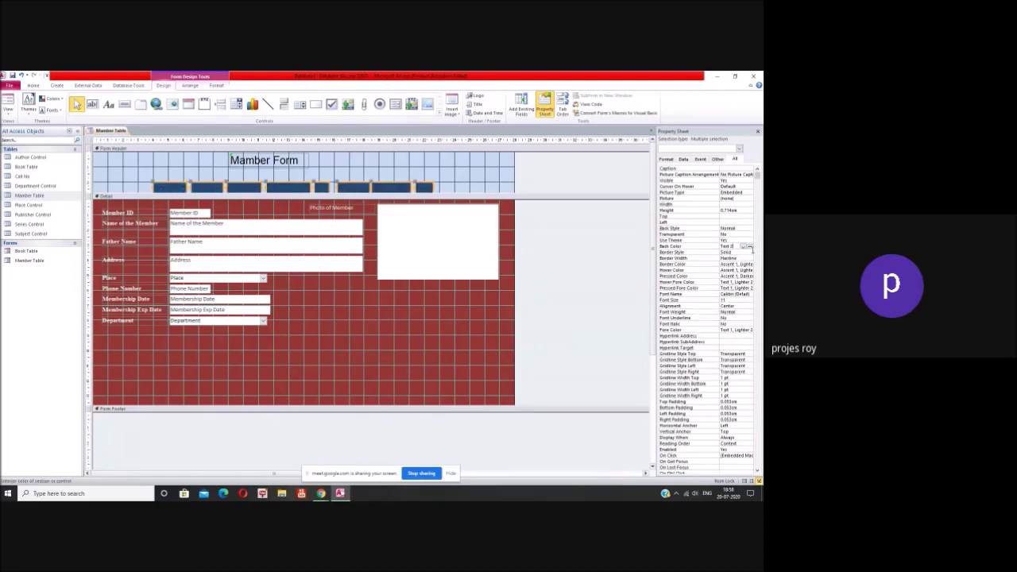
pyautogui.click(747, 246)
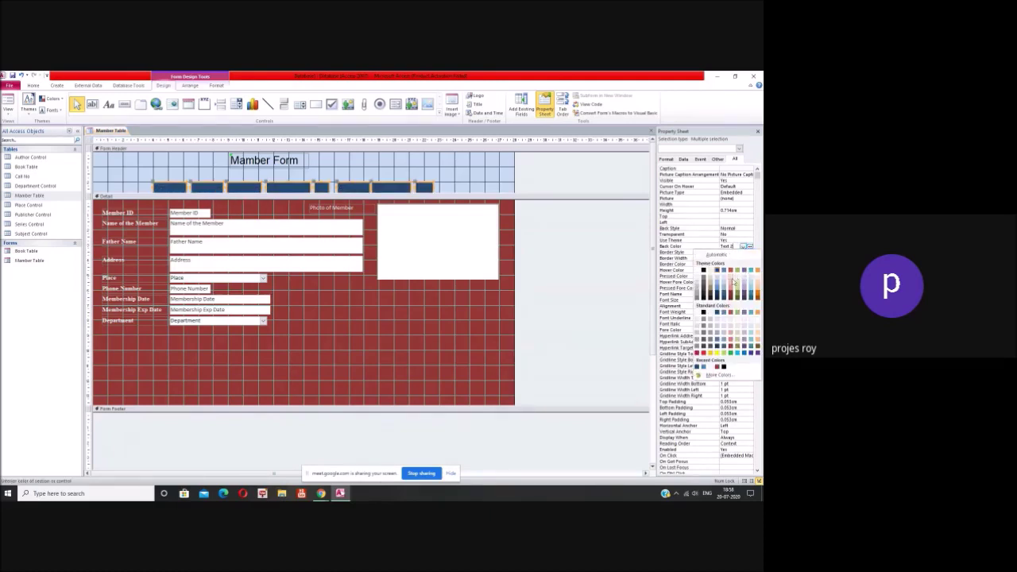
pyautogui.click(731, 281)
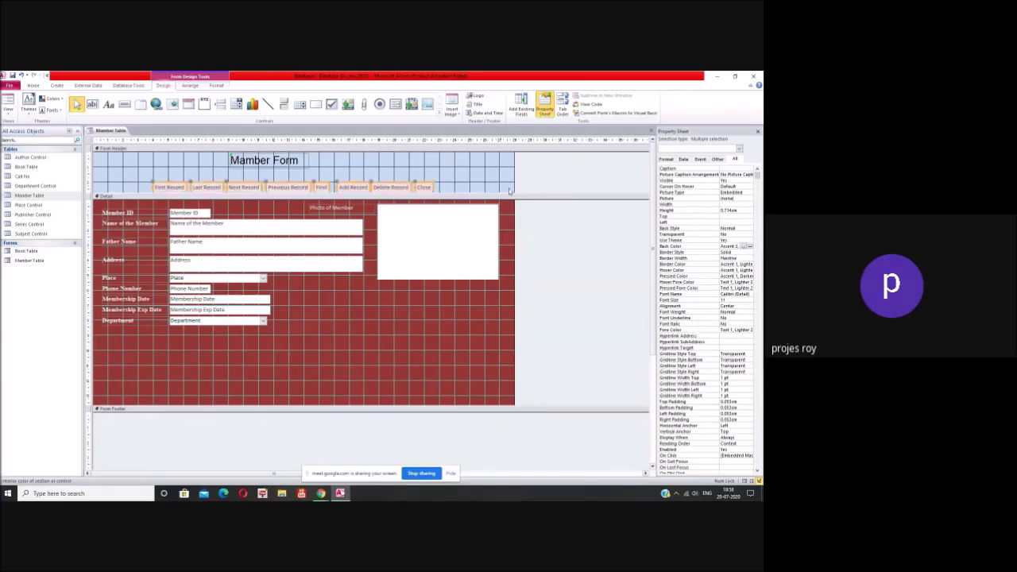
pyautogui.click(477, 177)
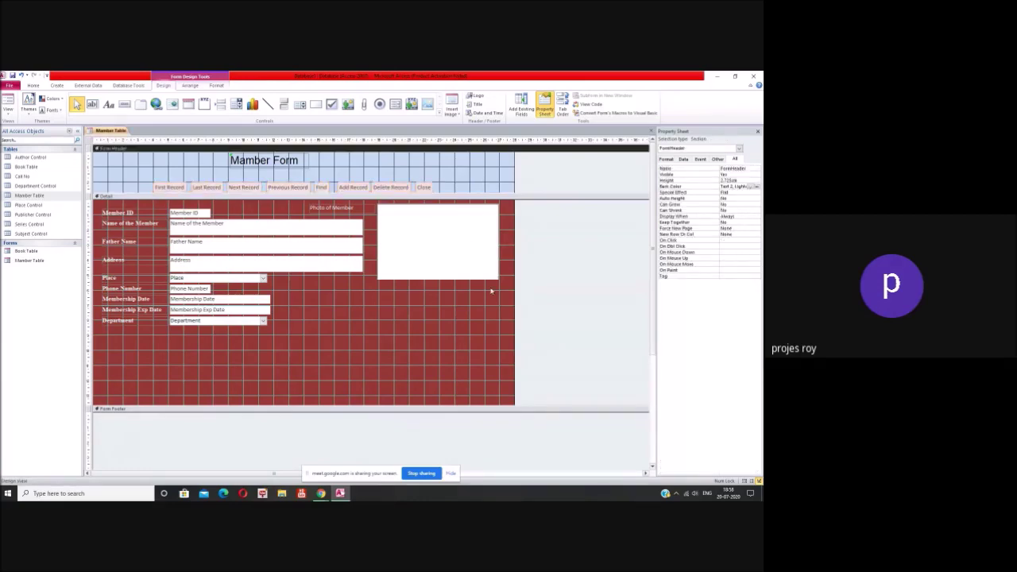
# Step: Move the Mamber Form title right above the buttons, then close the Property Sheet and form design
pyautogui.click(262, 163)
pyautogui.moveTo(264, 157); pyautogui.dragTo(295, 157)
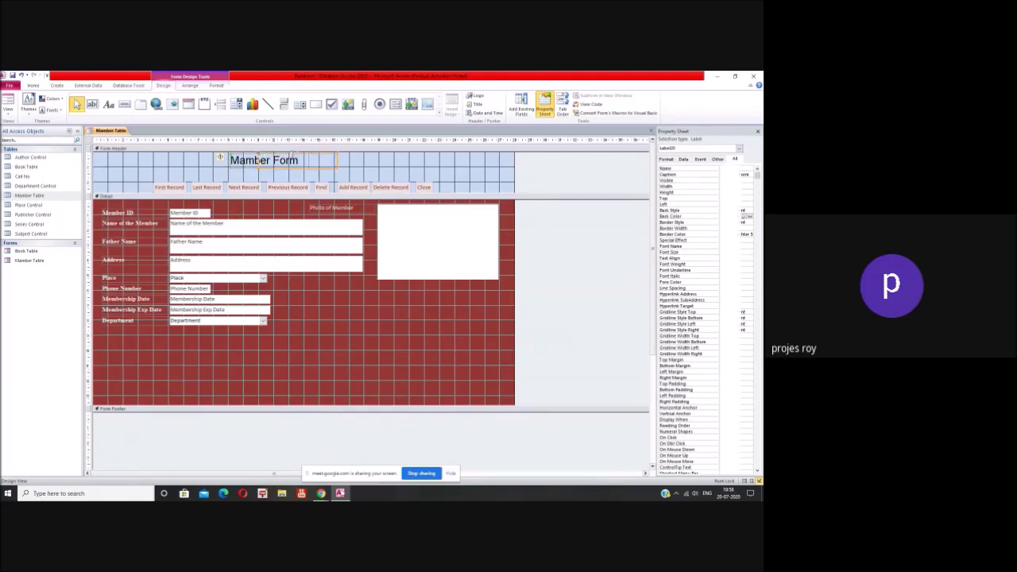
pyautogui.click(352, 167)
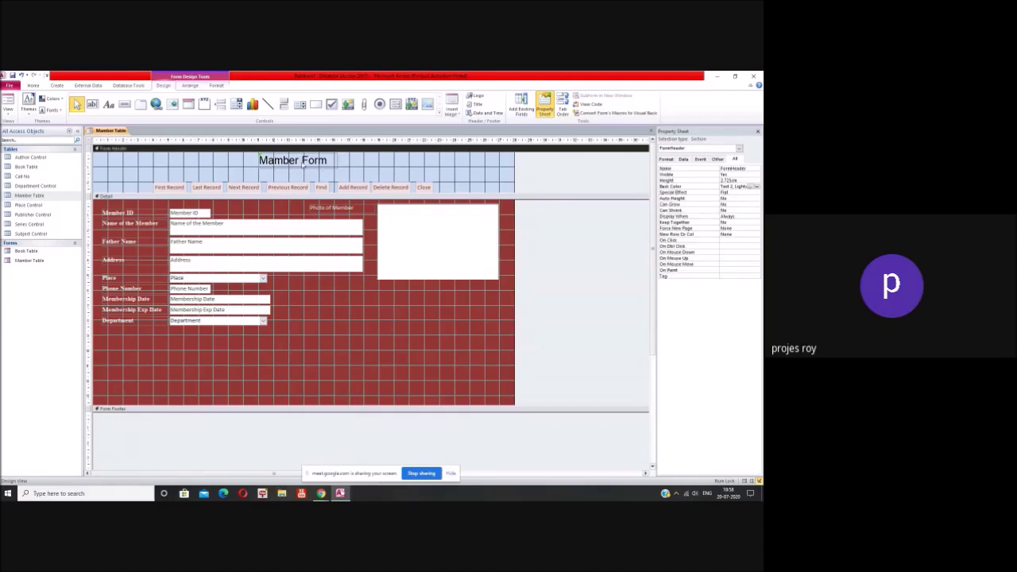
pyautogui.click(757, 131)
pyautogui.click(758, 132)
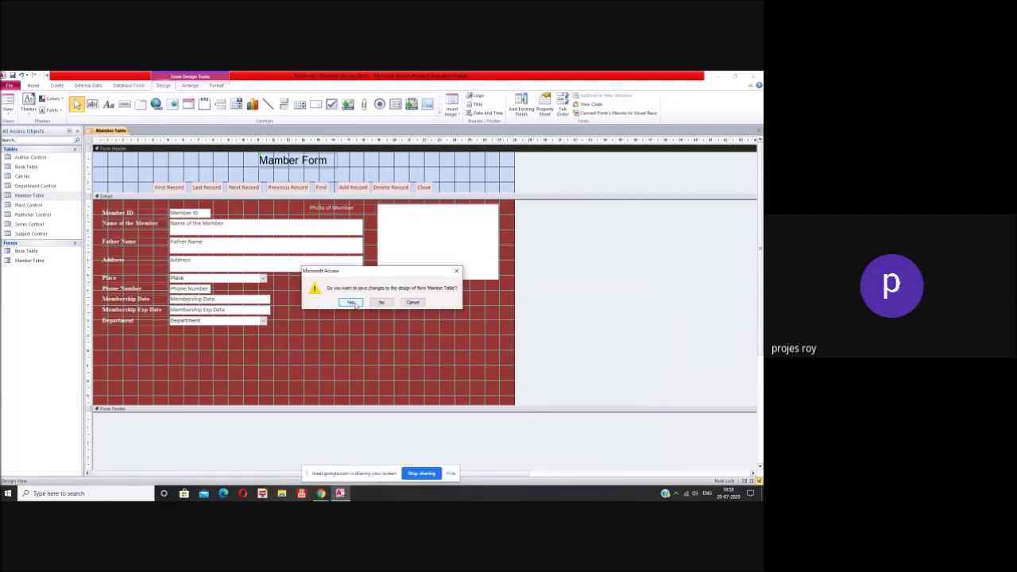
# Step: Save the Member Table form design and briefly view the finished form
pyautogui.click(354, 304)
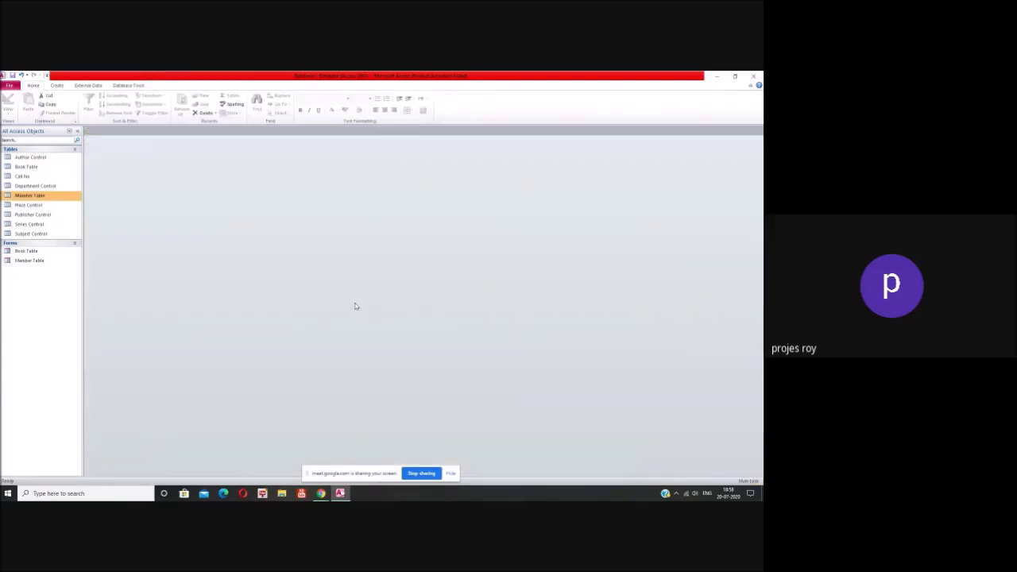
pyautogui.doubleClick(32, 261)
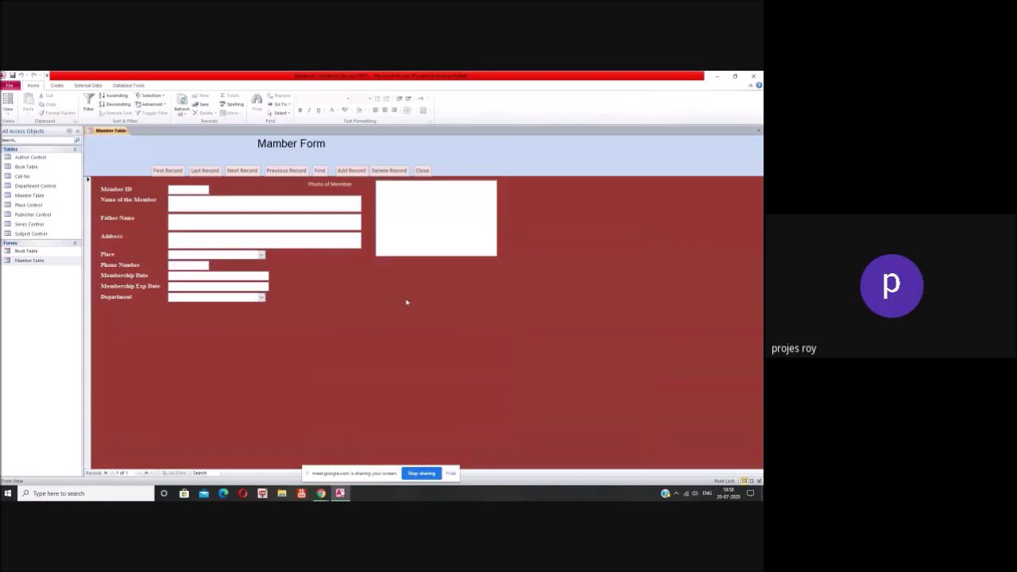
pyautogui.click(421, 170)
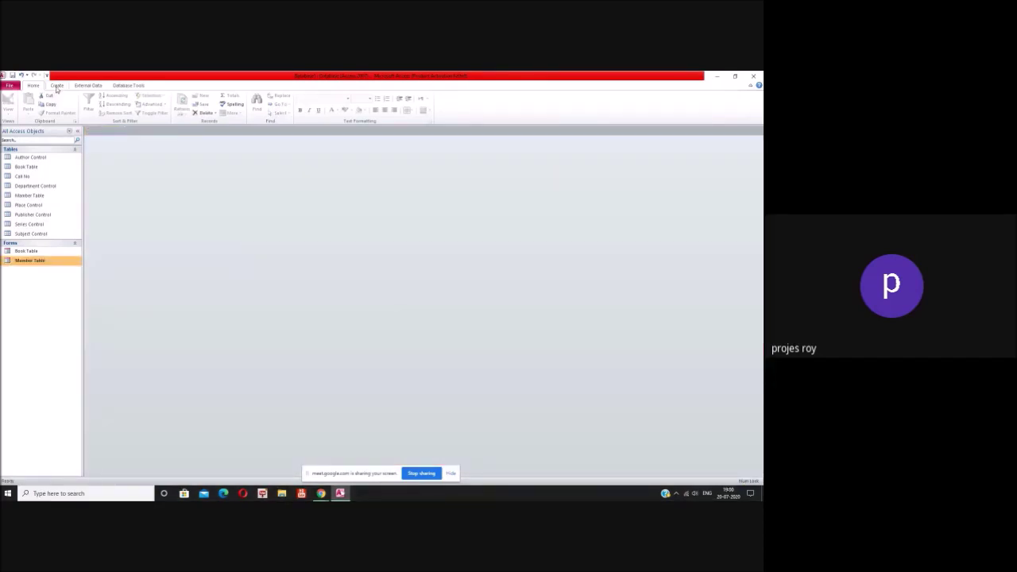
# Step: Check the Book Table and Member Table forms, then start a new table in Table Design
pyautogui.doubleClick(25, 251)
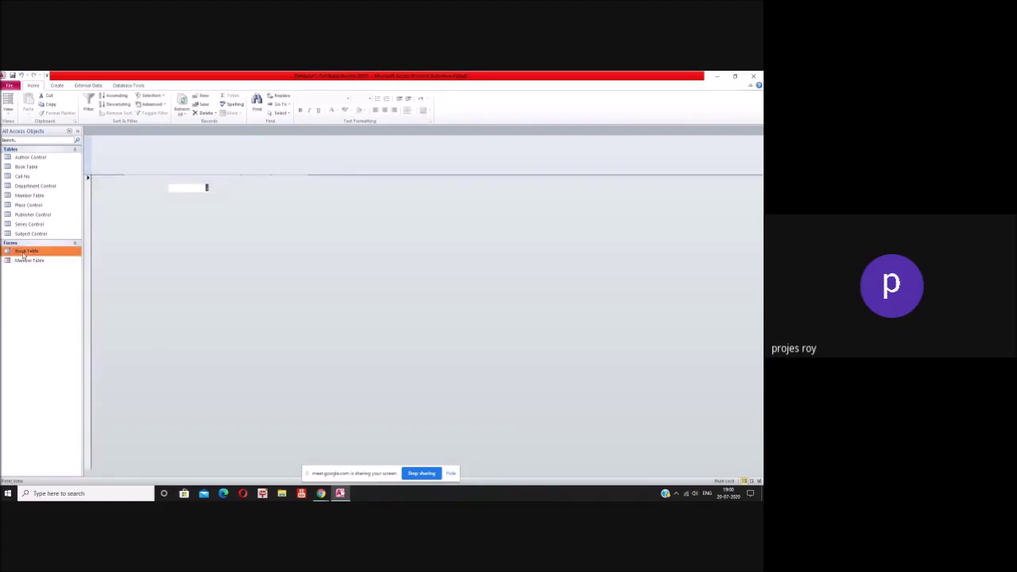
pyautogui.hotkey('ctrl', 'w')
pyautogui.doubleClick(62, 261)
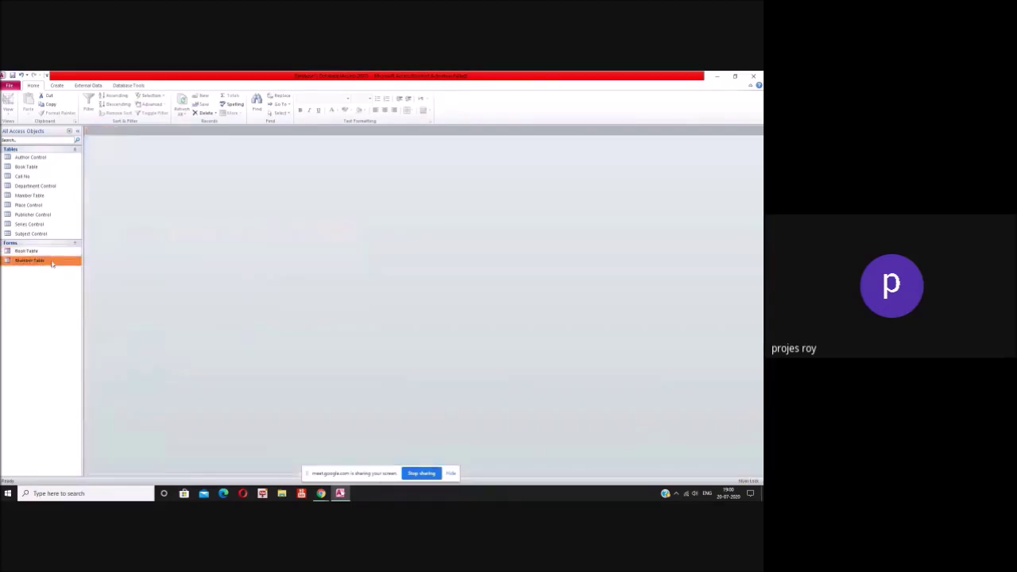
pyautogui.hotkey('ctrl', 'w')
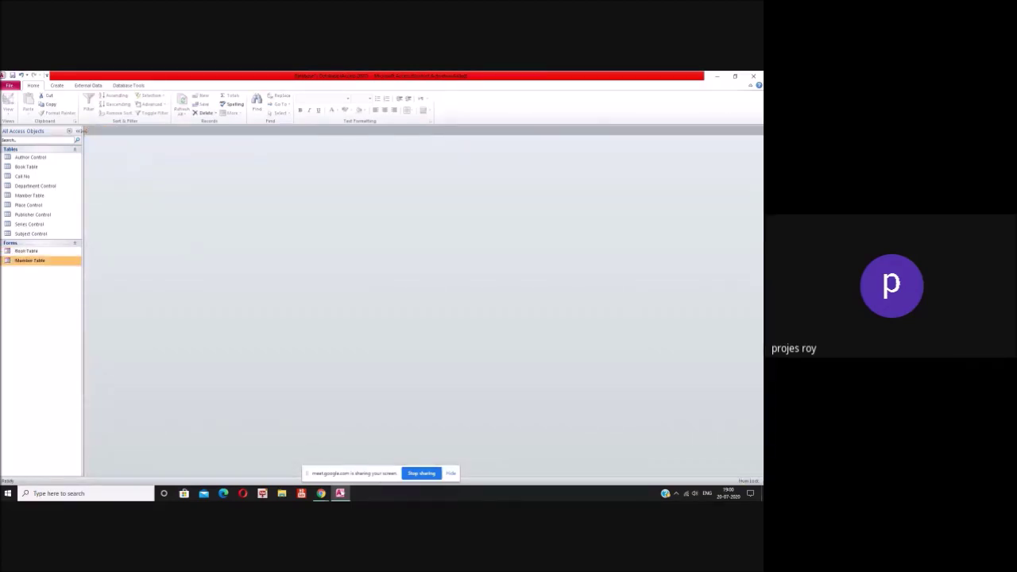
pyautogui.click(56, 86)
pyautogui.click(54, 110)
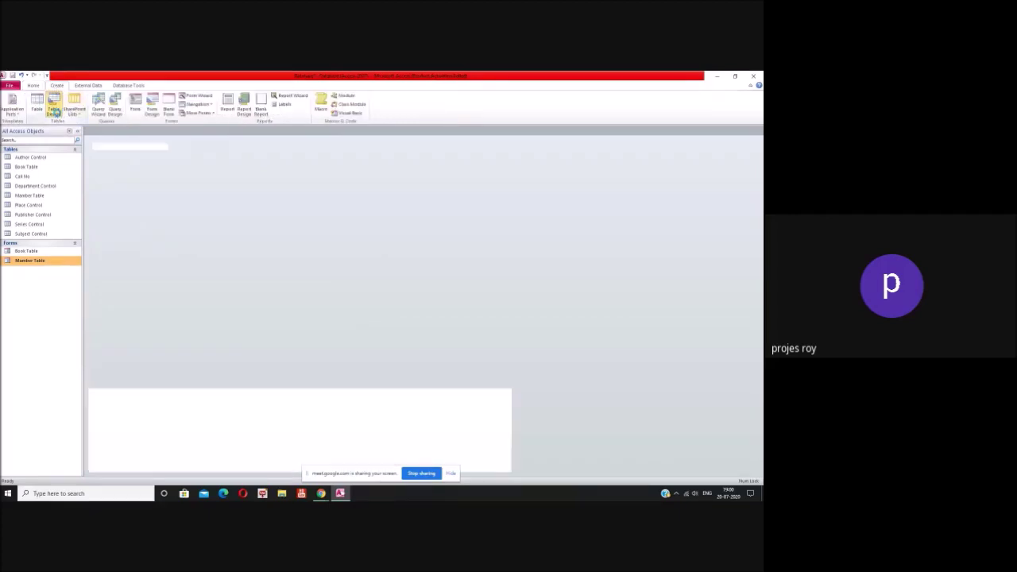
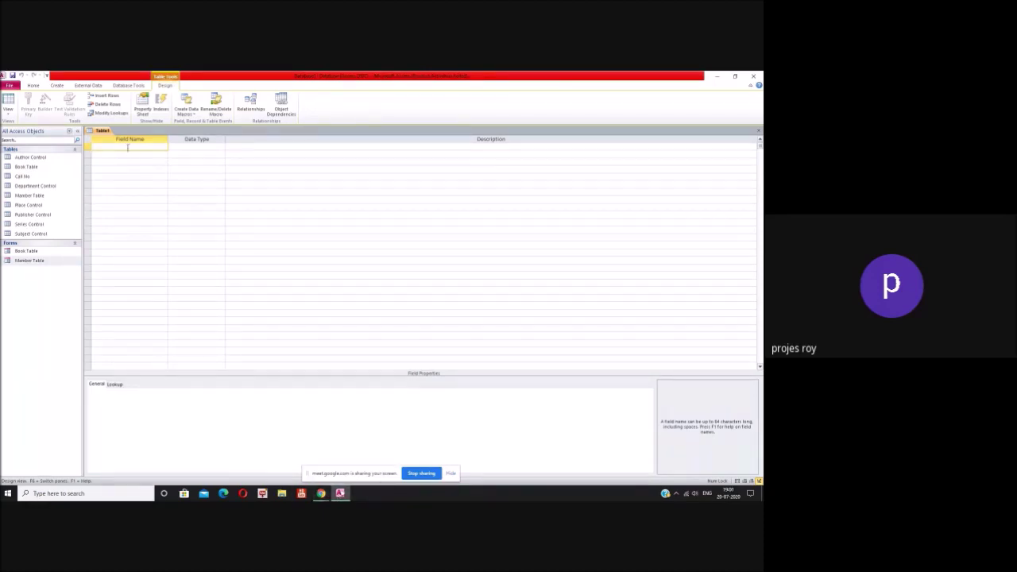
# Step: Add an Accession No field with the Number data type
pyautogui.write('Accession No')
pyautogui.click(205, 146)
pyautogui.click(221, 147)
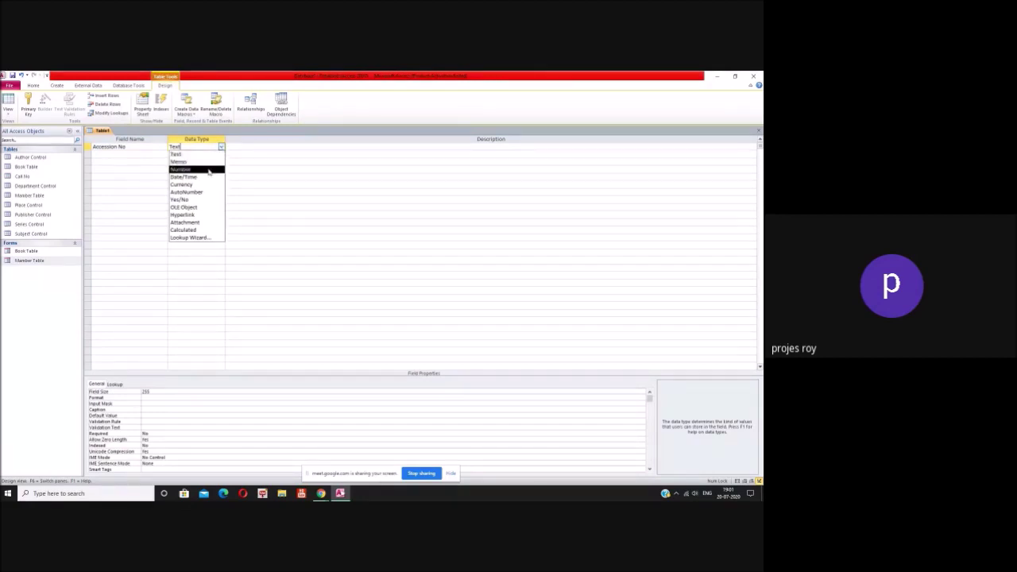
pyautogui.click(208, 170)
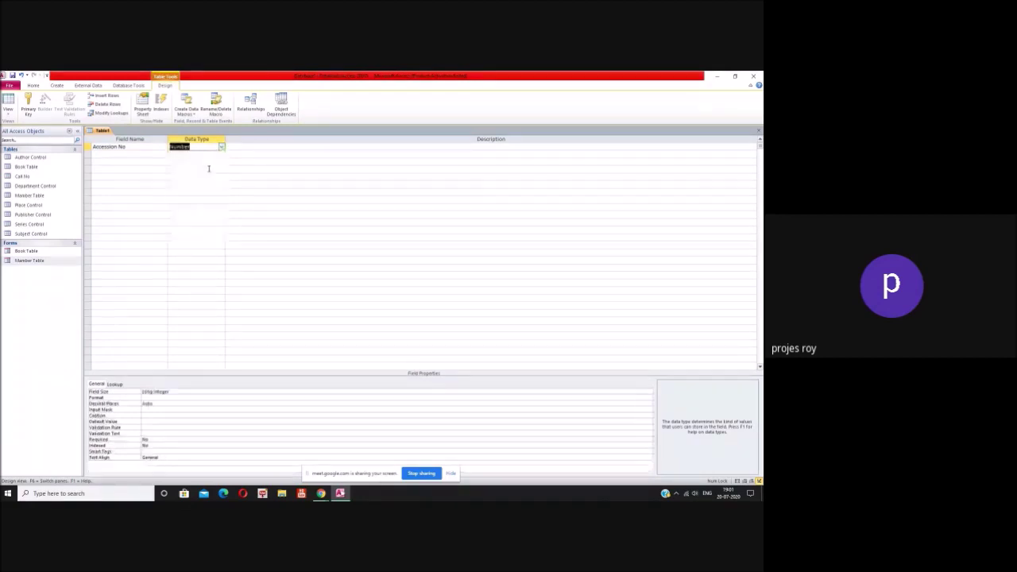
pyautogui.click(139, 155)
# Step: Add Member ID as a Number field and begin a third field named Date of Issue
pyautogui.write('membe')
pyautogui.press('BackSpace')
pyautogui.press('BackSpace')
pyautogui.press('BackSpace')
pyautogui.press('BackSpace')
pyautogui.press('BackSpace')
pyautogui.write('Mem')
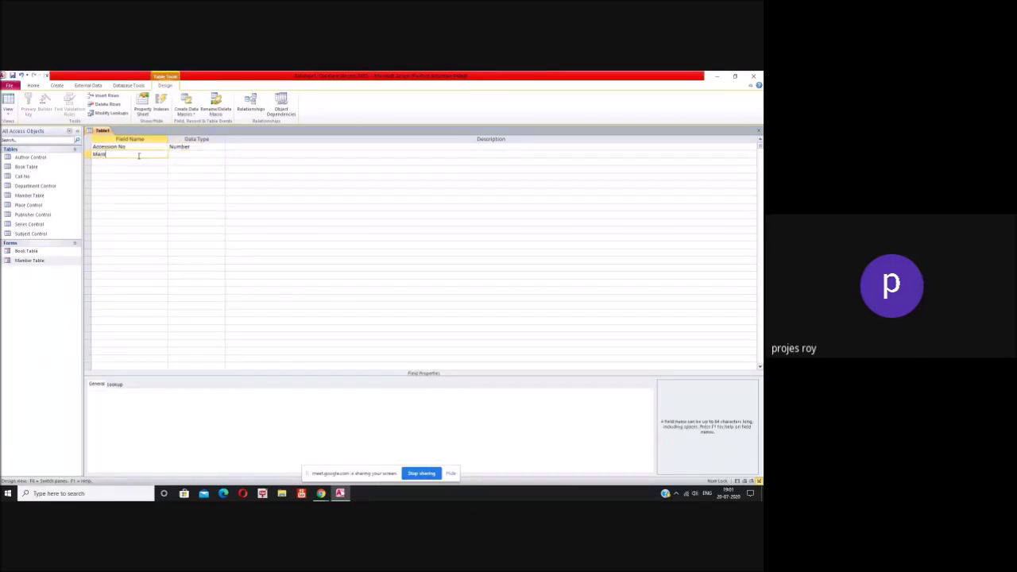
pyautogui.write('ber ID')
pyautogui.click(191, 153)
pyautogui.click(222, 154)
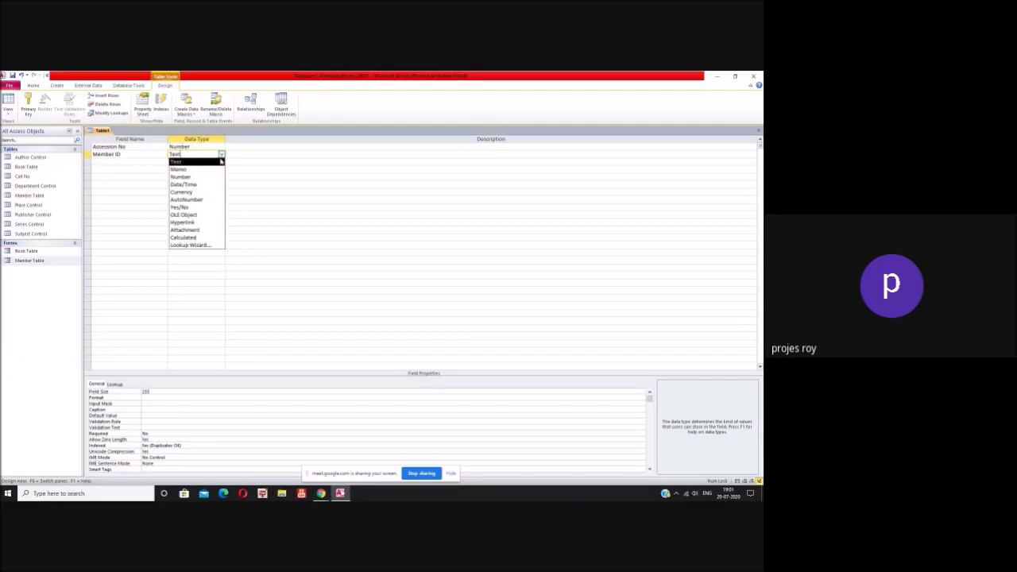
pyautogui.click(209, 177)
pyautogui.press('Return')
pyautogui.press('Return')
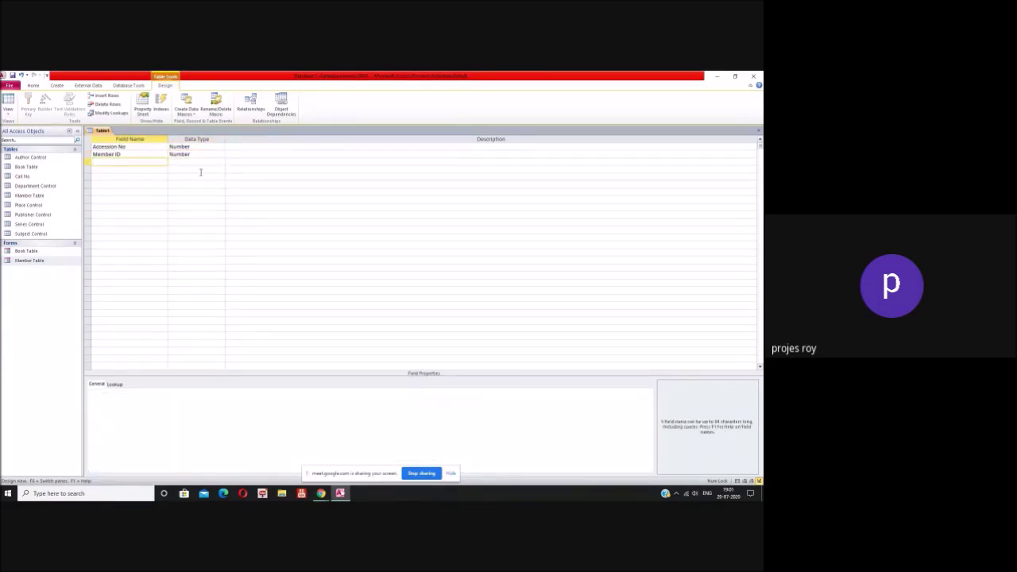
pyautogui.write('Date of Issue')
# Step: Make Date of Issue Date/Time with Long Date format and default value =Date()
pyautogui.click(204, 162)
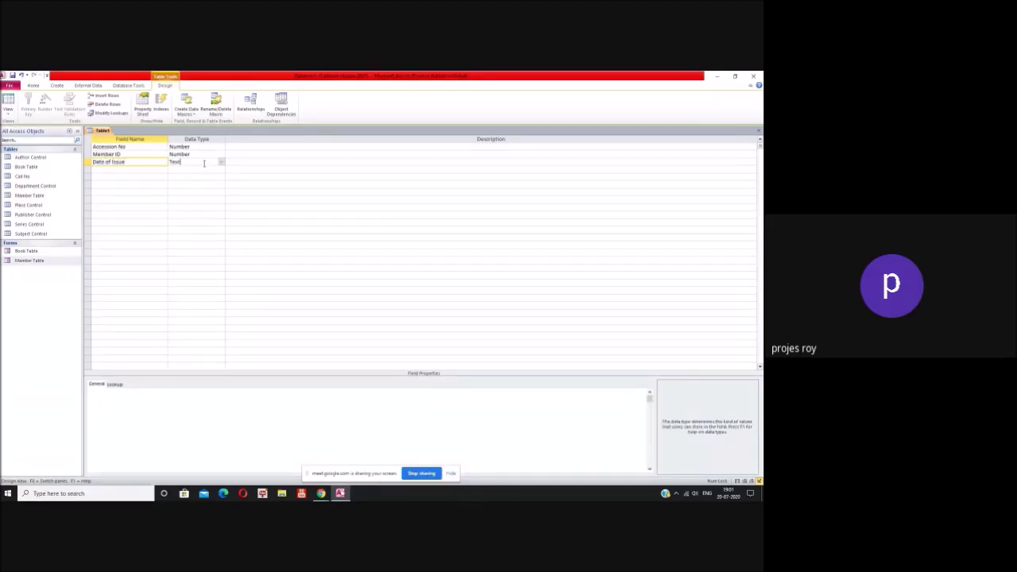
pyautogui.click(223, 163)
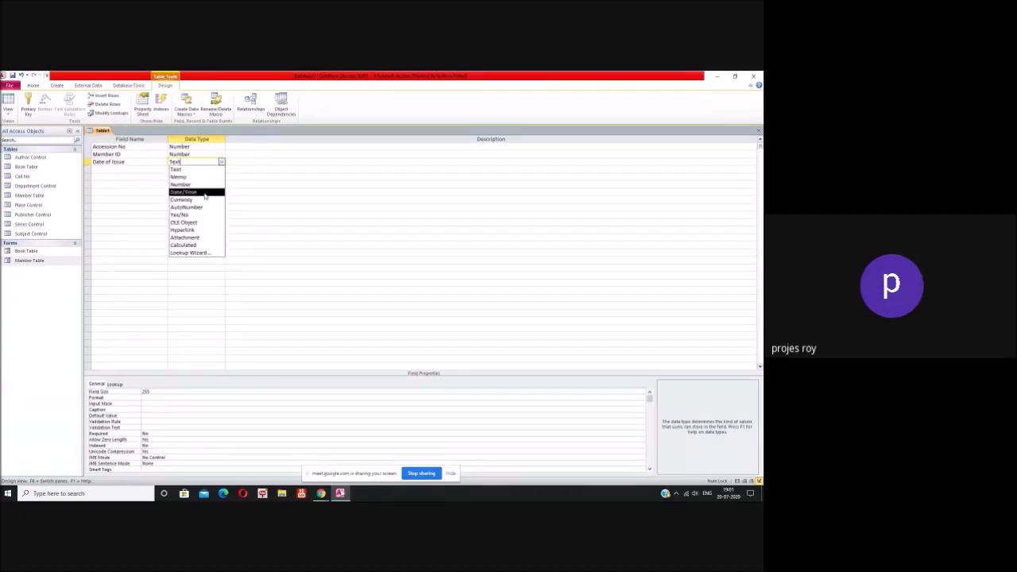
pyautogui.click(205, 192)
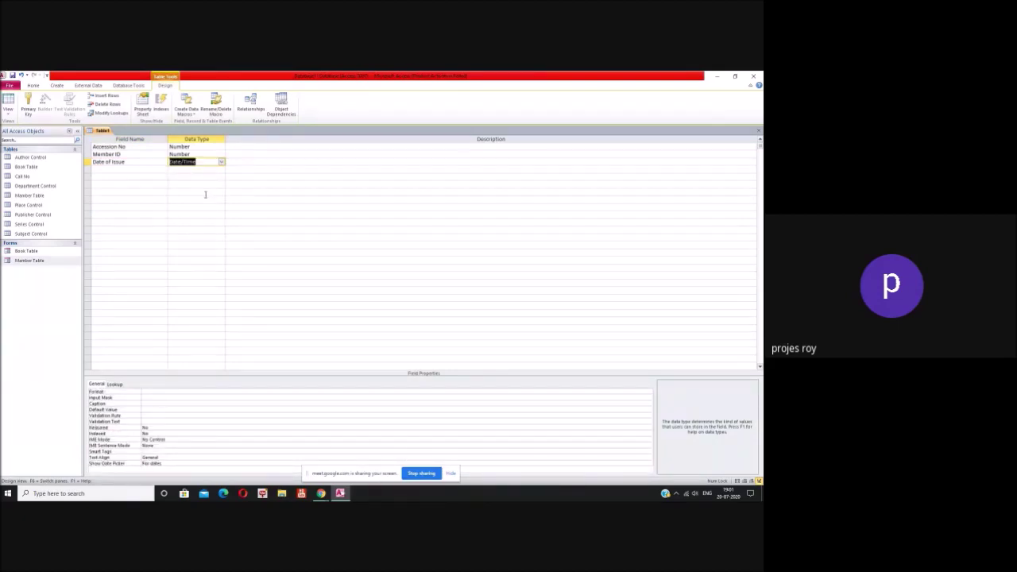
pyautogui.click(166, 393)
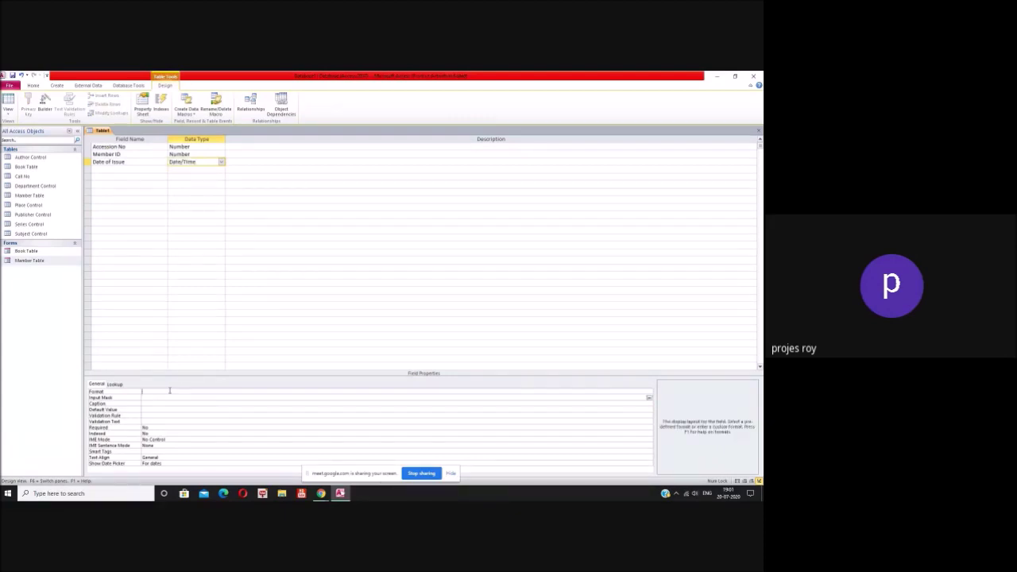
pyautogui.click(648, 392)
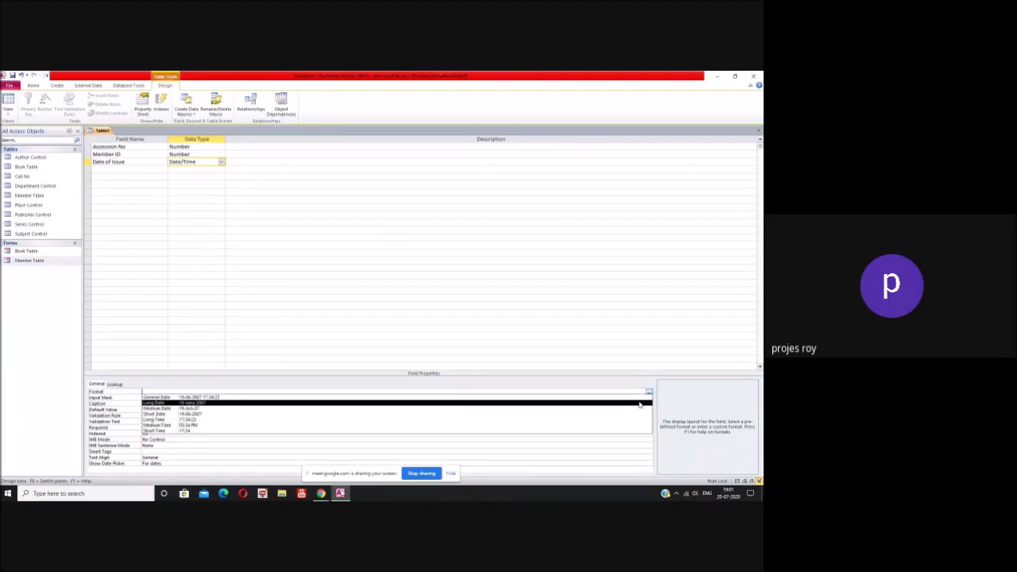
pyautogui.click(640, 403)
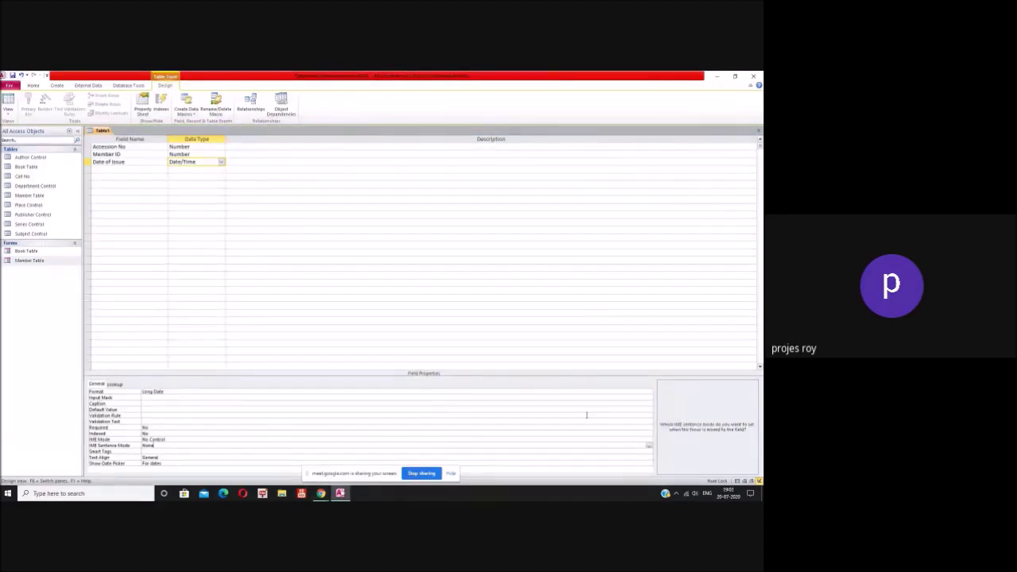
pyautogui.click(152, 398)
pyautogui.click(155, 403)
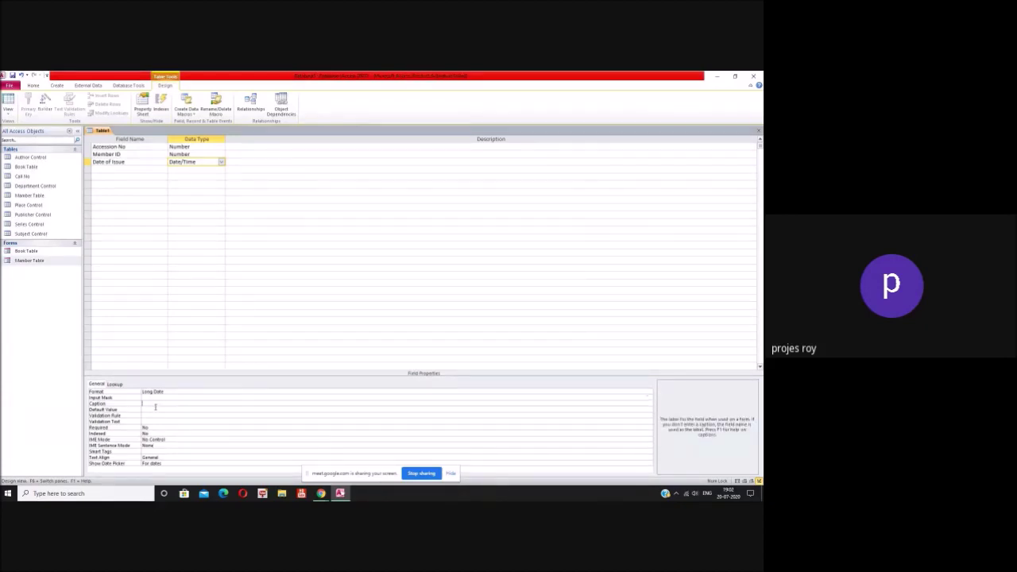
pyautogui.click(155, 409)
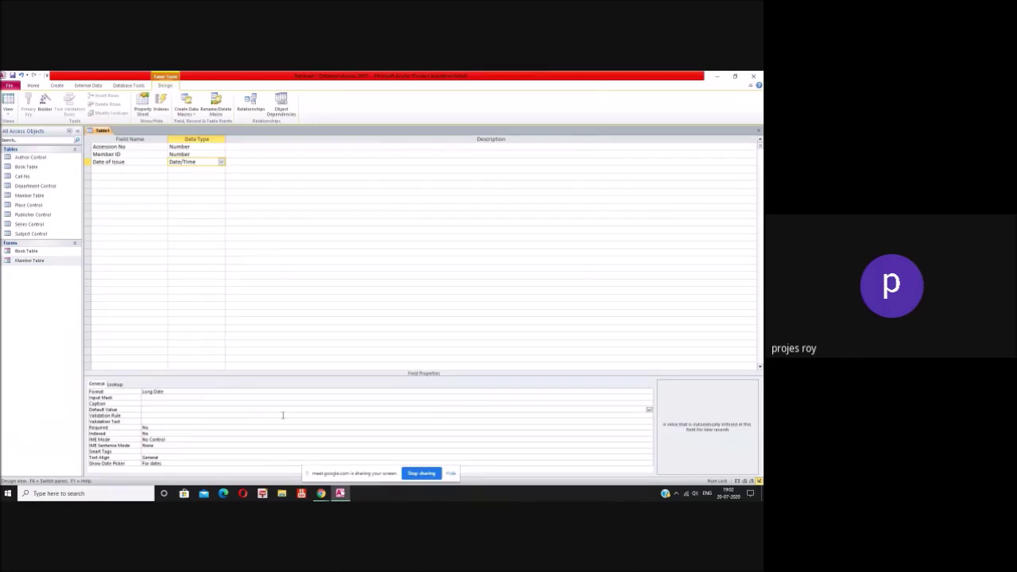
pyautogui.write('=date()')
pyautogui.click(226, 418)
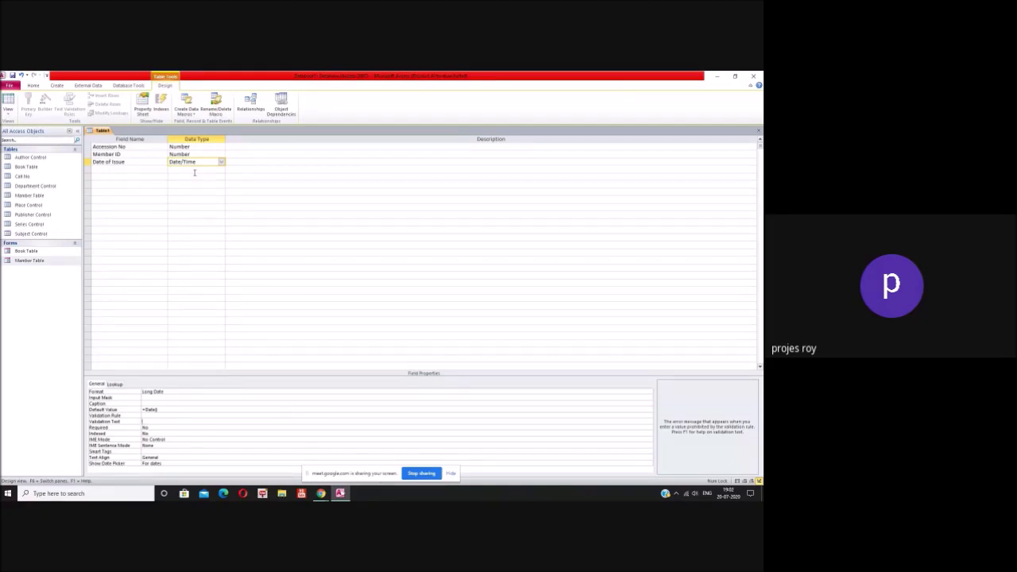
# Step: Add a Date Return field: Date/Time, Long Date format, default value =date()+7
pyautogui.click(148, 172)
pyautogui.write('Da')
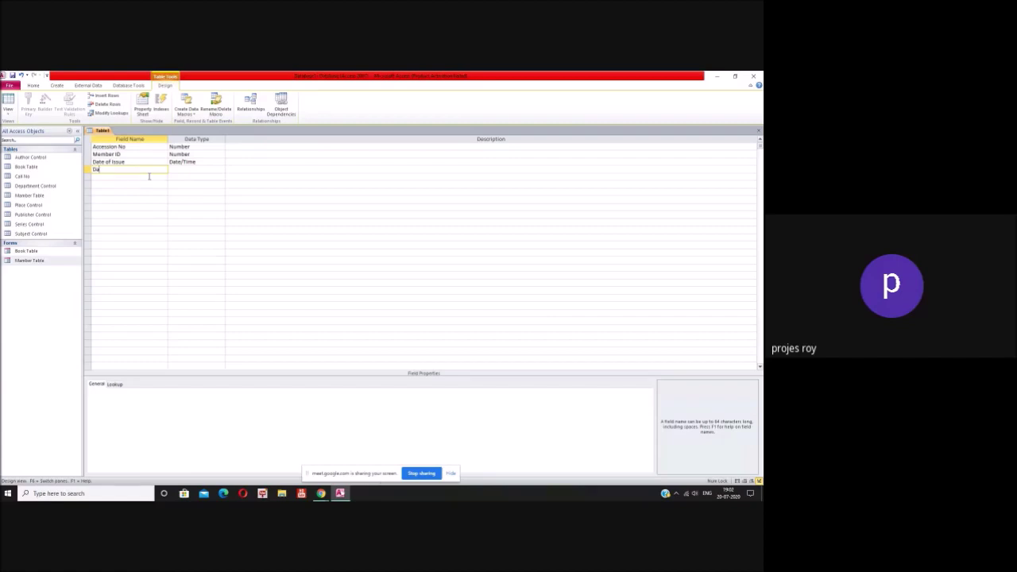
pyautogui.write('te Return')
pyautogui.click(204, 169)
pyautogui.click(221, 169)
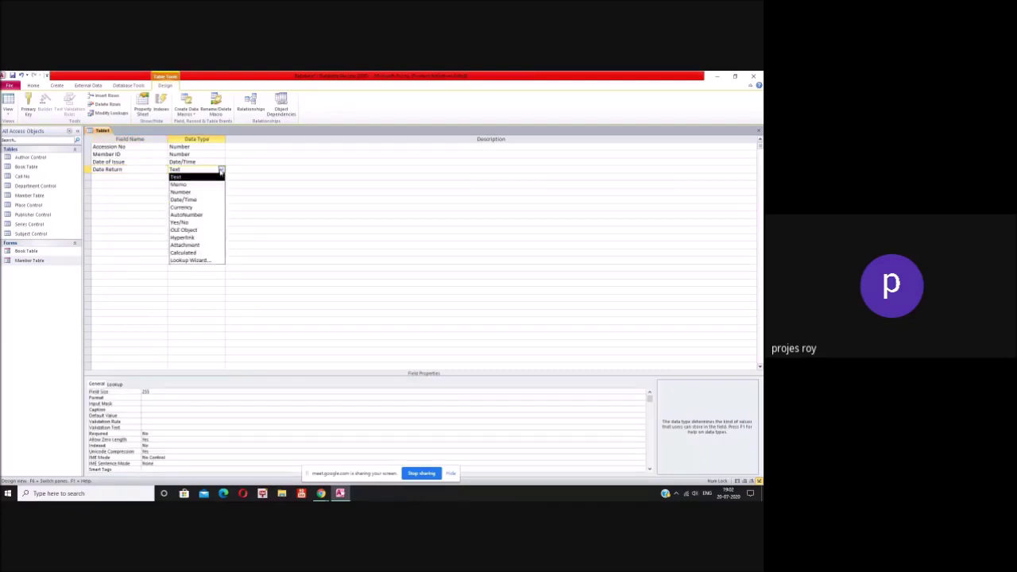
pyautogui.click(205, 199)
pyautogui.click(438, 390)
pyautogui.click(649, 392)
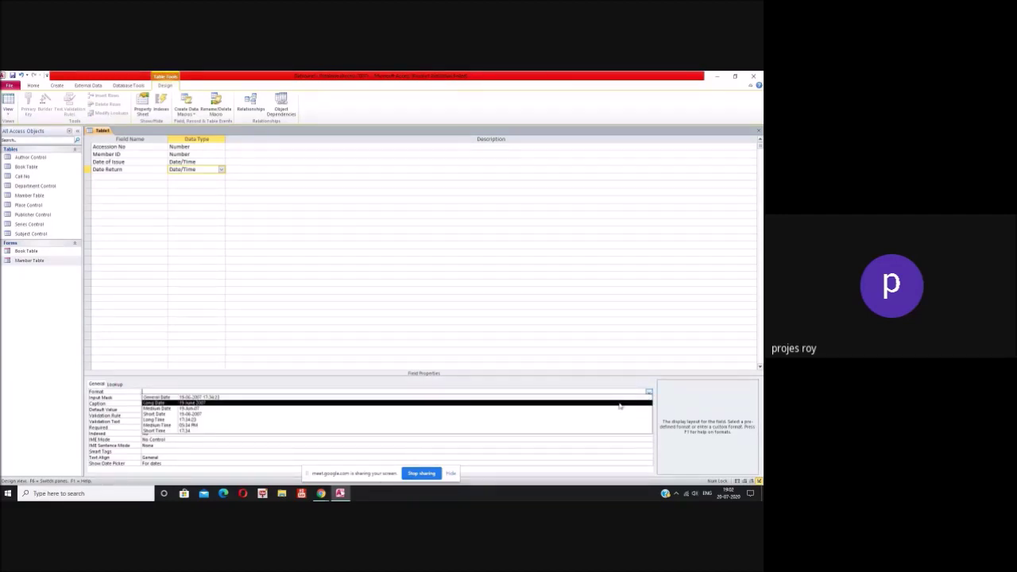
pyautogui.click(620, 404)
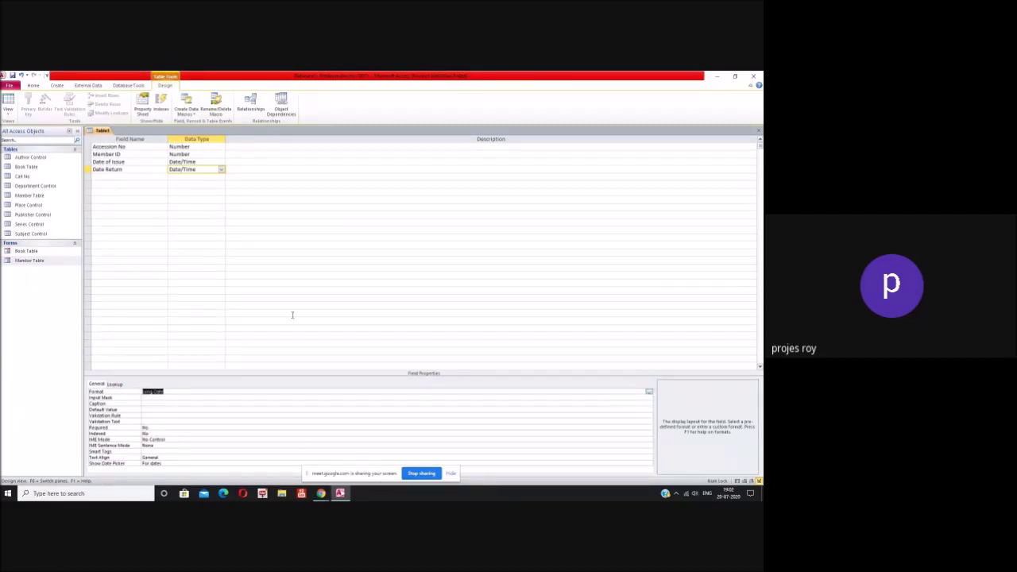
pyautogui.click(165, 410)
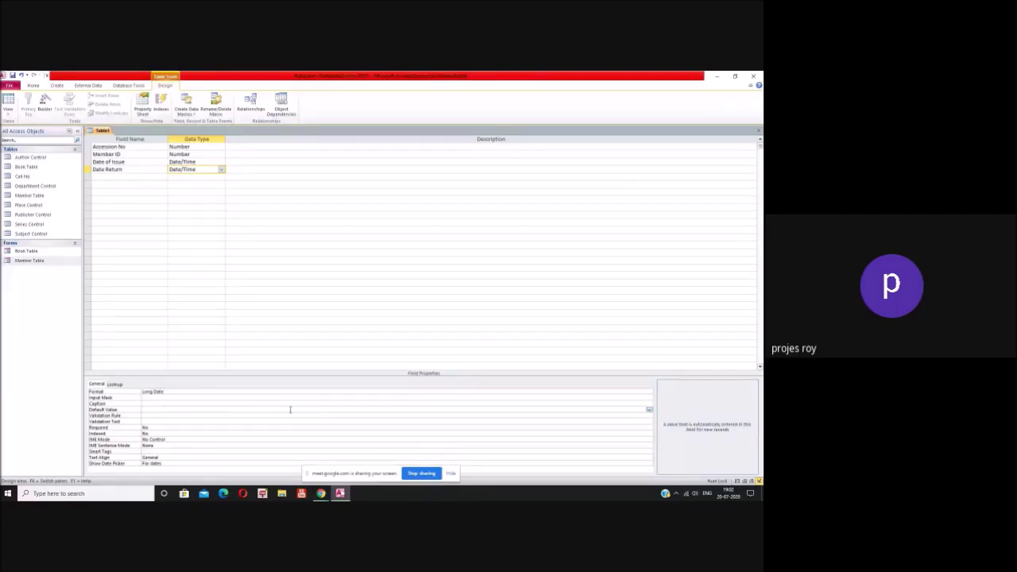
pyautogui.write('=date()')
pyautogui.write('5')
# Step: Save the new table as Loan without a primary key
pyautogui.click(758, 133)
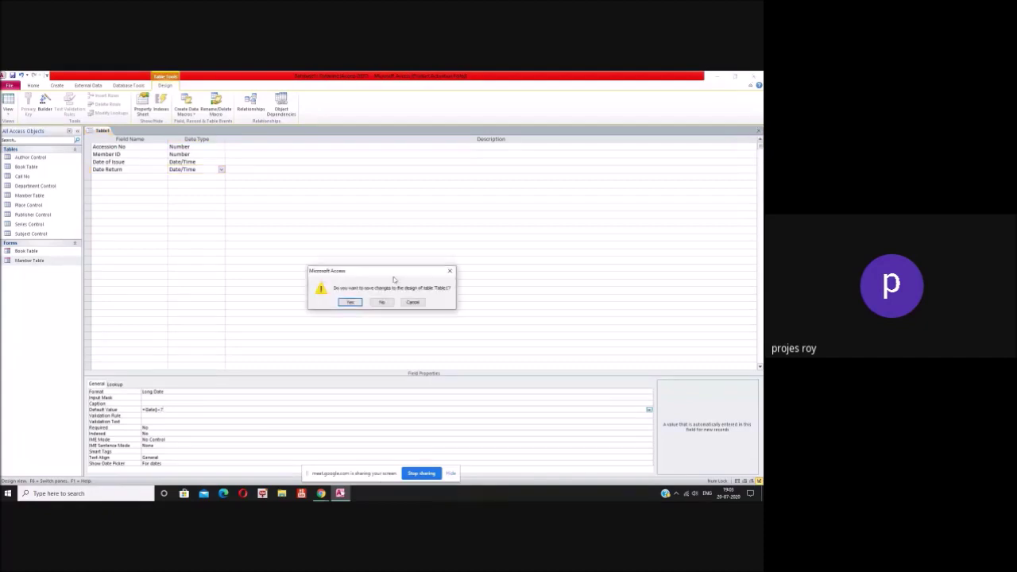
pyautogui.click(354, 307)
pyautogui.write('Loan')
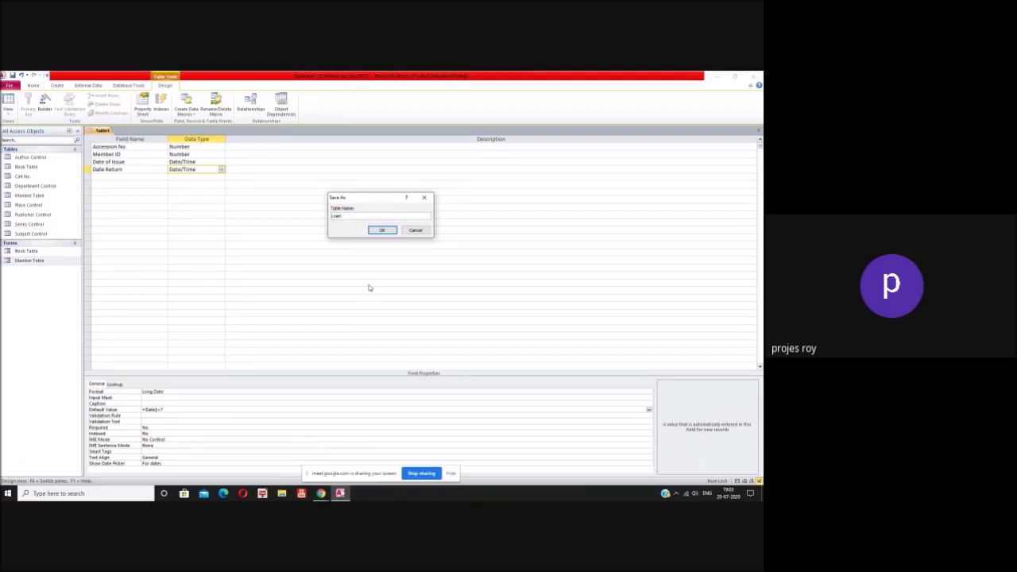
pyautogui.click(382, 230)
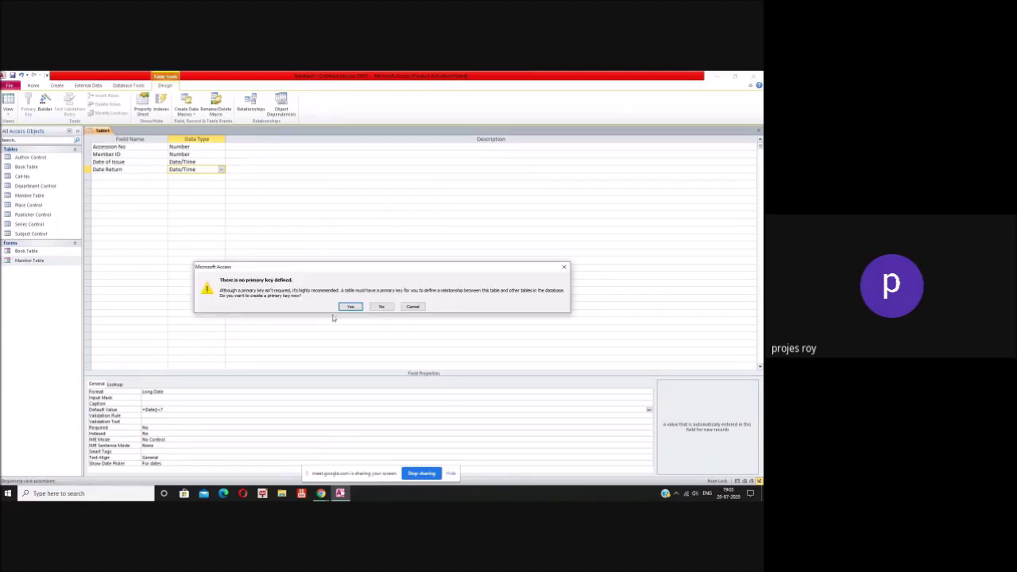
pyautogui.click(377, 307)
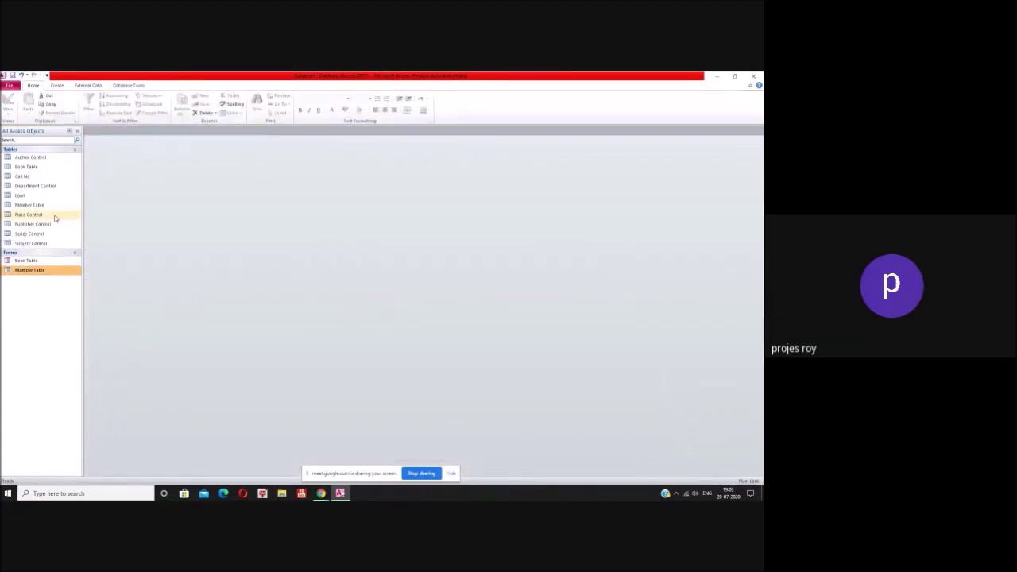
# Step: Make Accession No the primary key of Book Table and save its design
pyautogui.click(50, 168)
pyautogui.rightClick(50, 167)
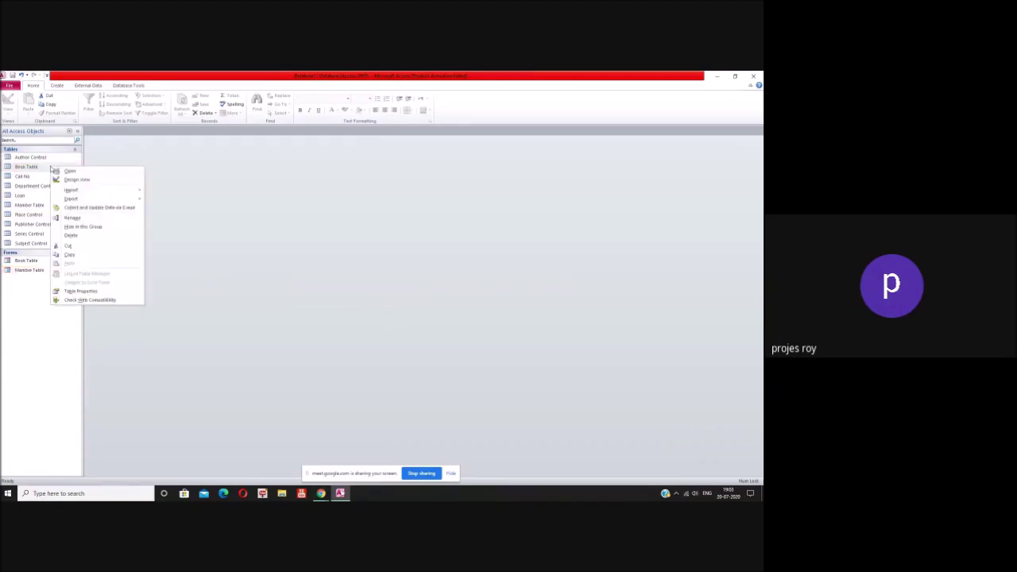
pyautogui.click(79, 180)
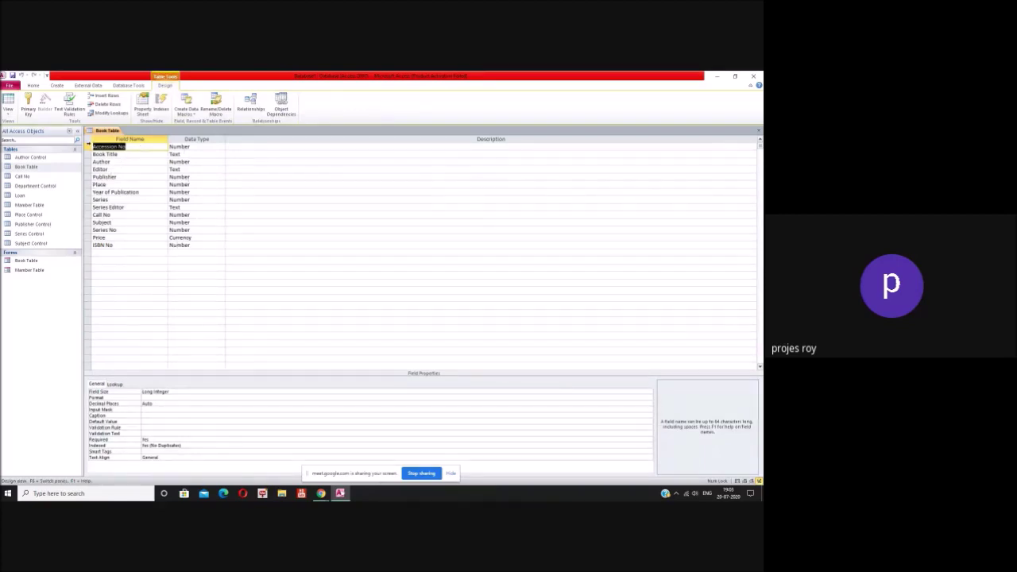
pyautogui.click(88, 146)
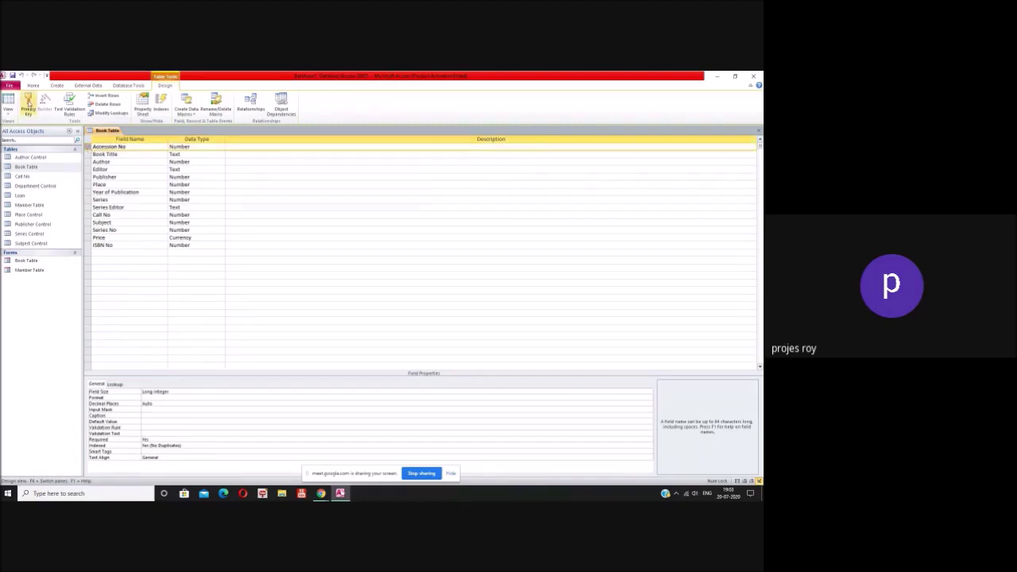
pyautogui.click(29, 103)
pyautogui.click(759, 132)
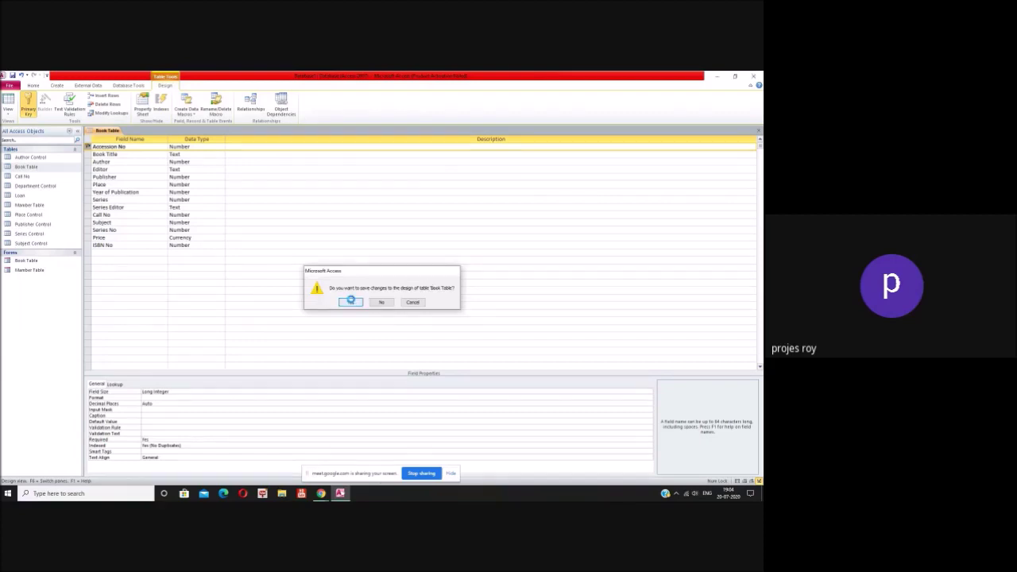
pyautogui.click(355, 300)
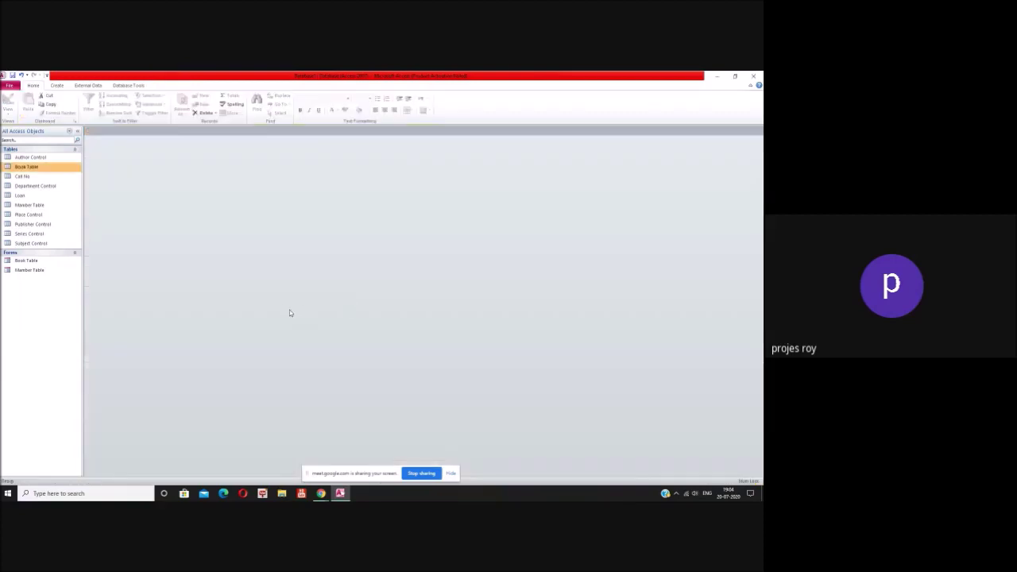
# Step: Make Member ID the primary key of Member Table and save its design
pyautogui.click(48, 206)
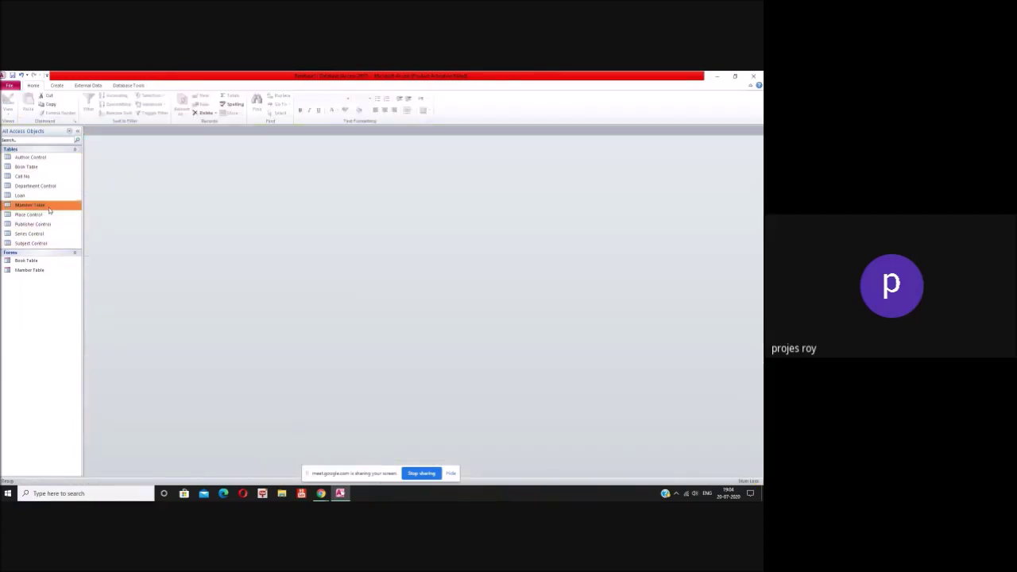
pyautogui.rightClick(49, 209)
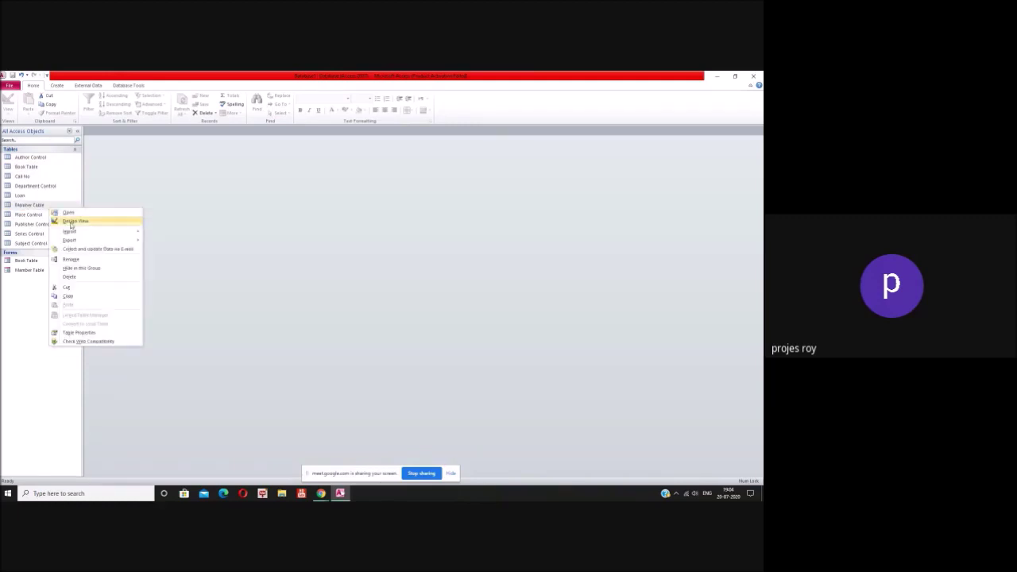
pyautogui.click(75, 220)
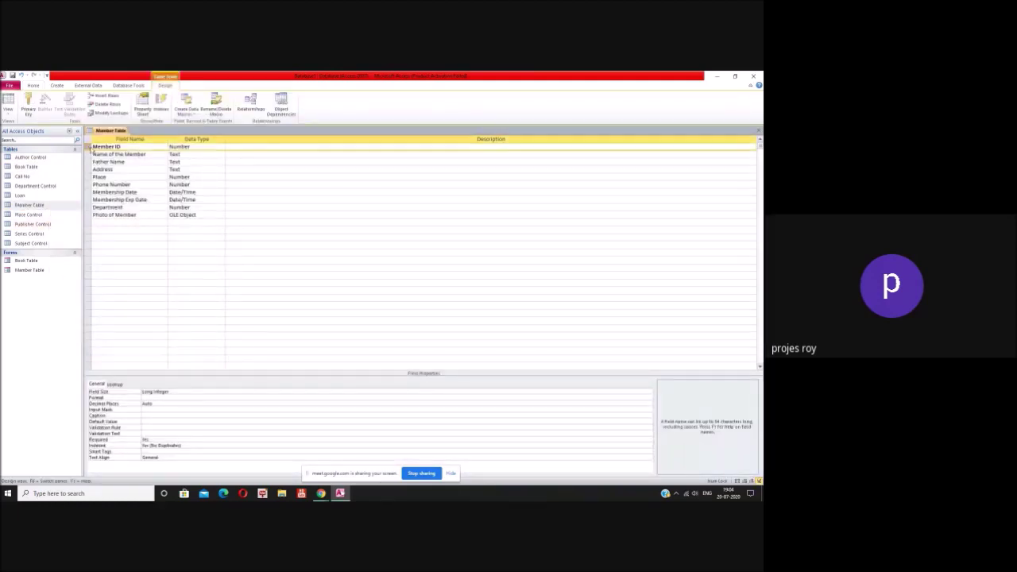
pyautogui.click(28, 102)
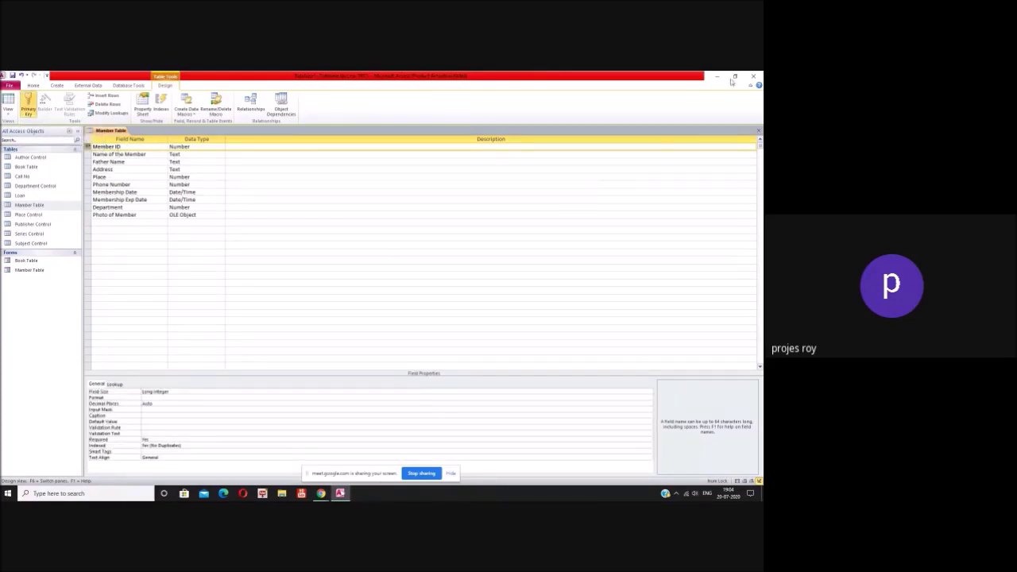
pyautogui.click(755, 84)
pyautogui.click(352, 304)
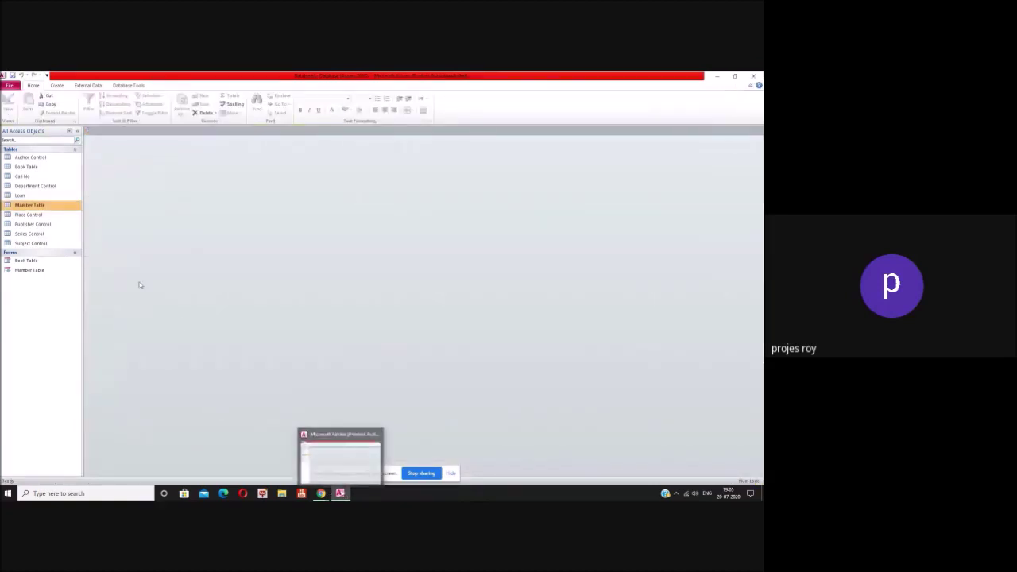
# Step: Select the Loan table and bring up, then dismiss, its options menu
pyautogui.click(24, 195)
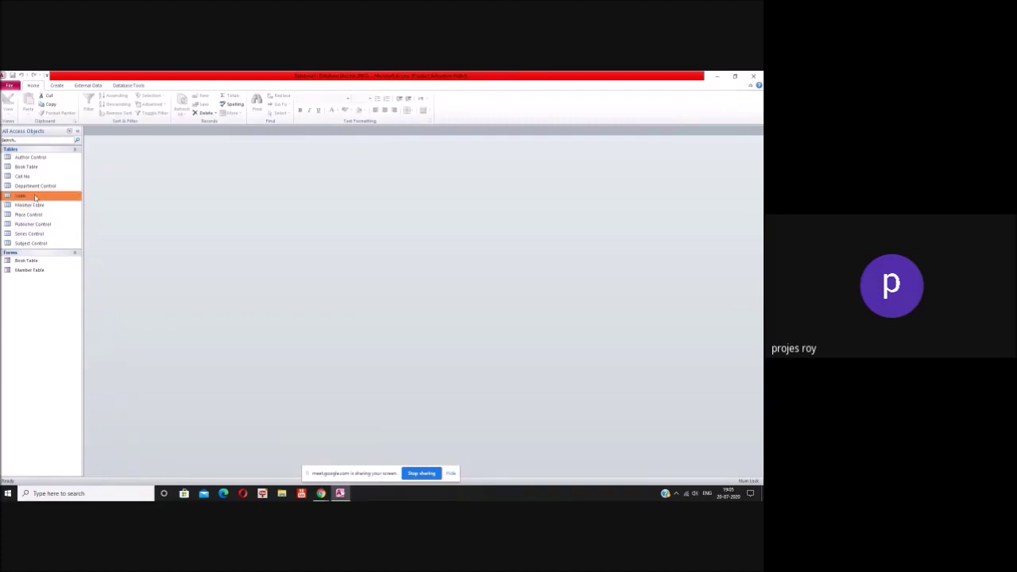
pyautogui.rightClick(34, 198)
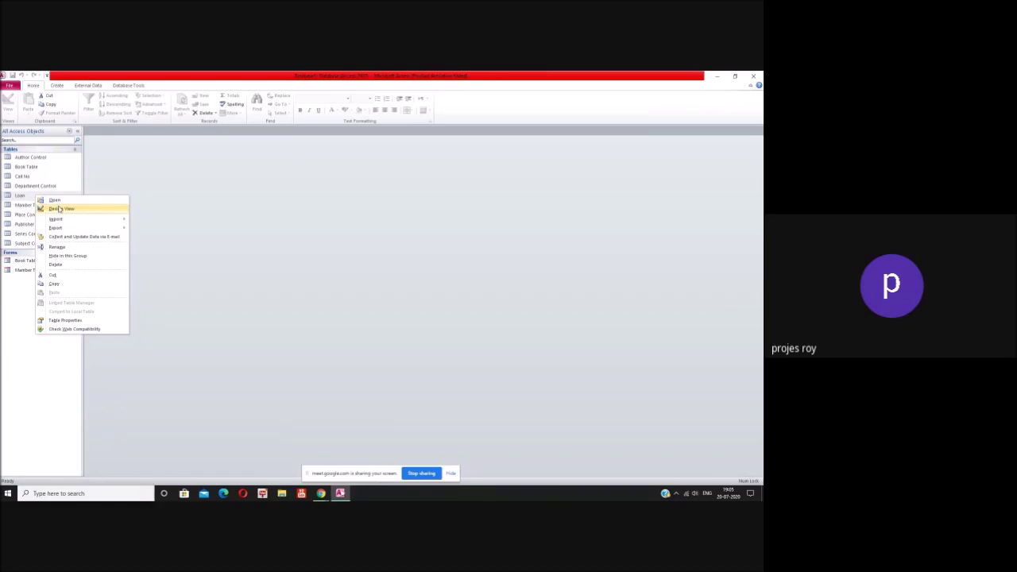
pyautogui.click(25, 195)
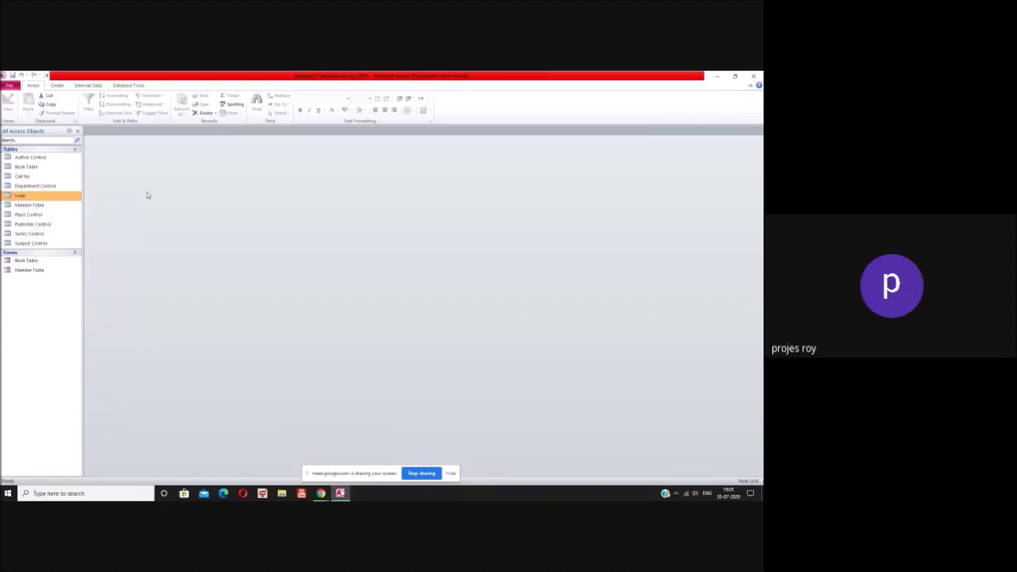
# Step: Build a columnar Loan form with all Loan fields using the Form Wizard
pyautogui.click(63, 87)
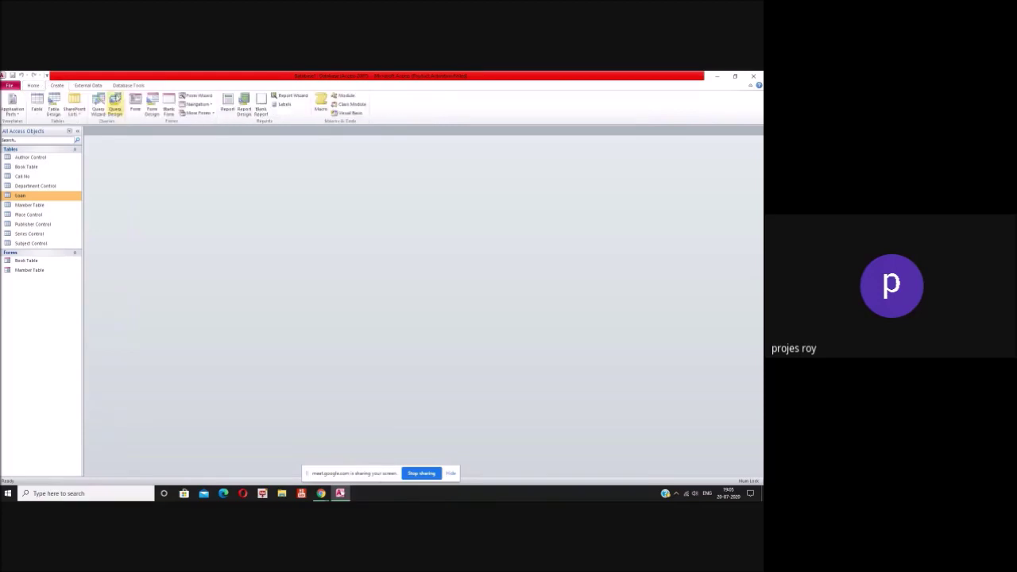
pyautogui.click(195, 95)
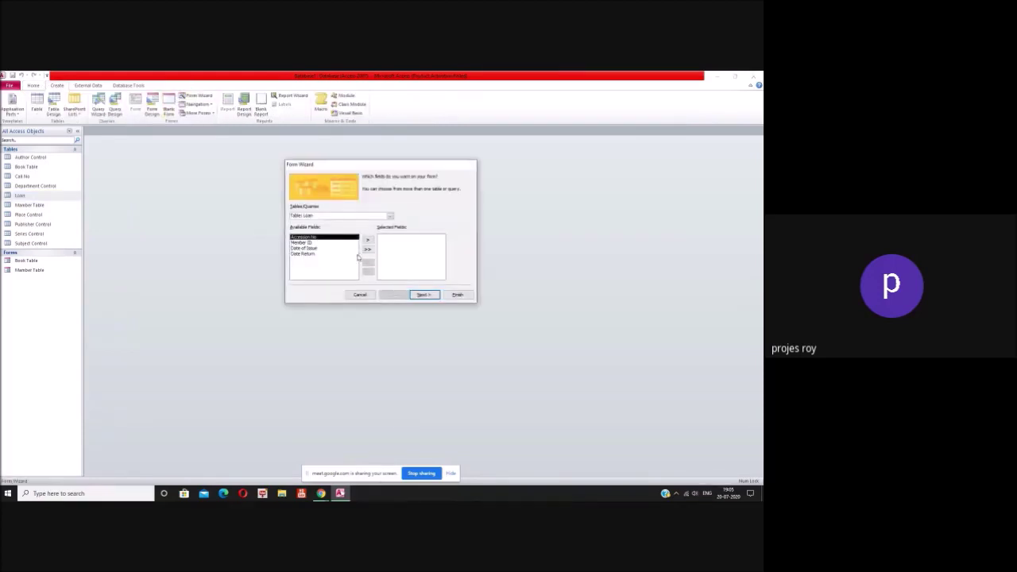
pyautogui.click(367, 250)
pyautogui.click(422, 295)
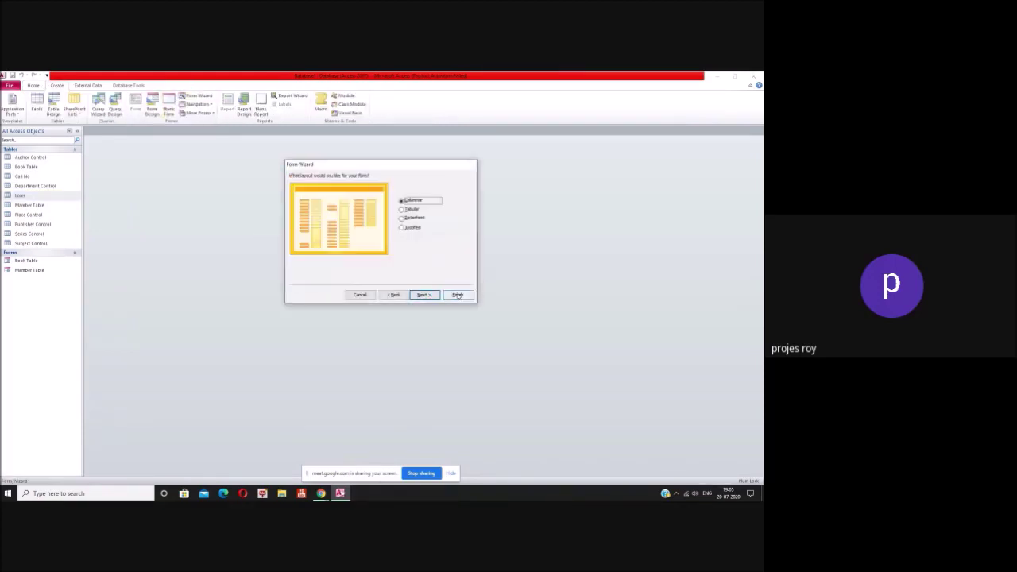
pyautogui.click(434, 296)
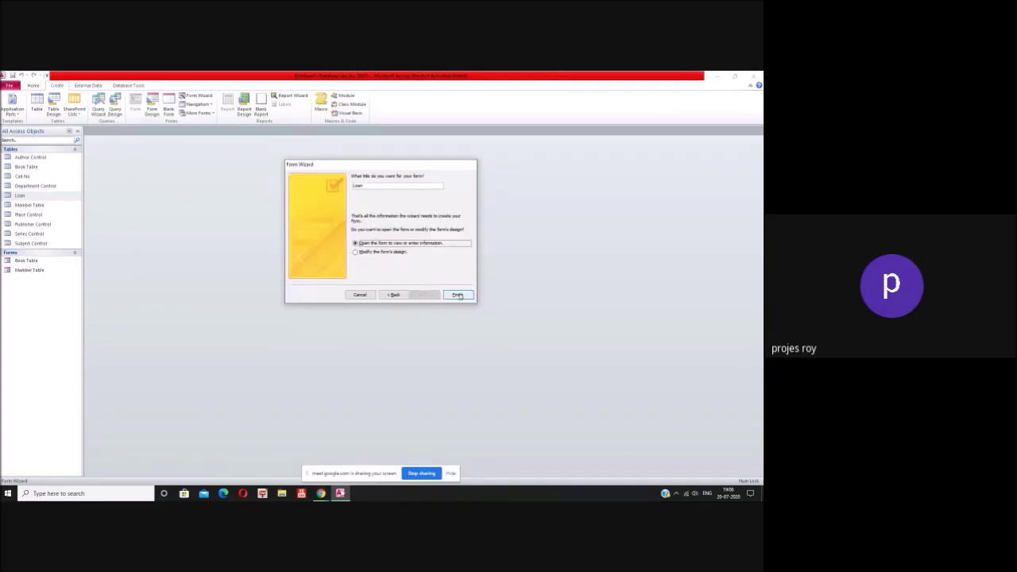
pyautogui.click(457, 295)
pyautogui.rightClick(309, 271)
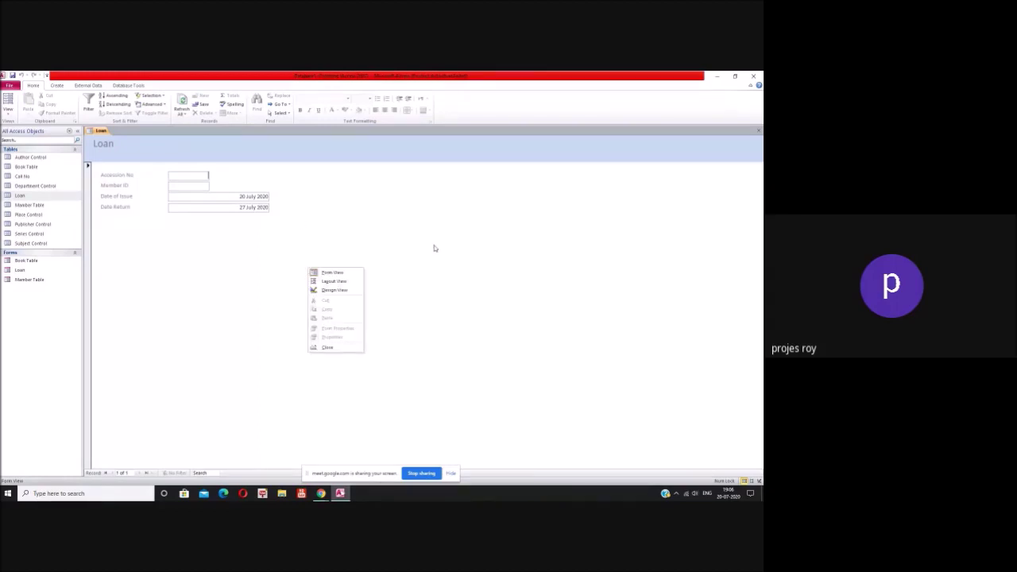
pyautogui.click(405, 264)
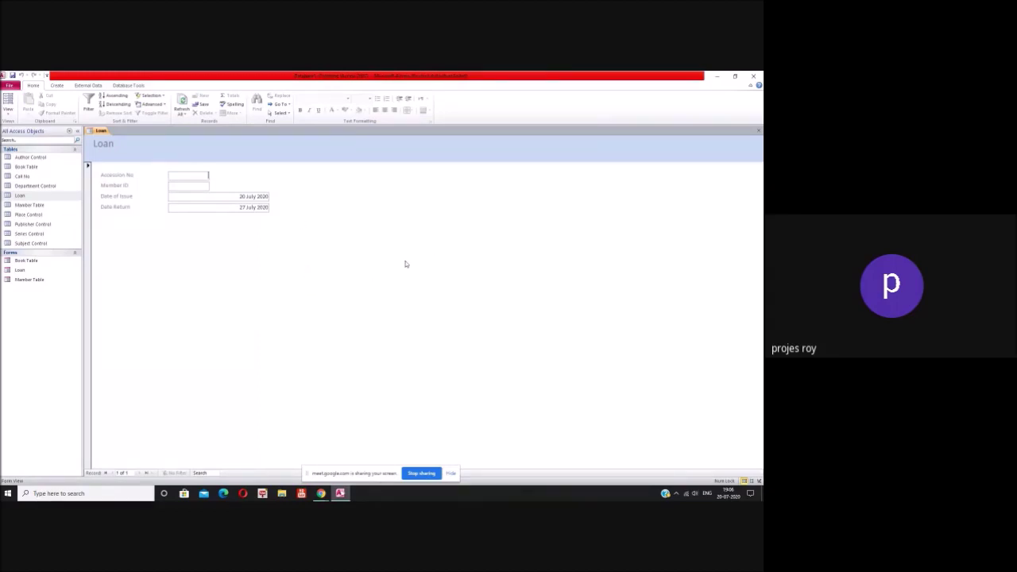
pyautogui.rightClick(305, 243)
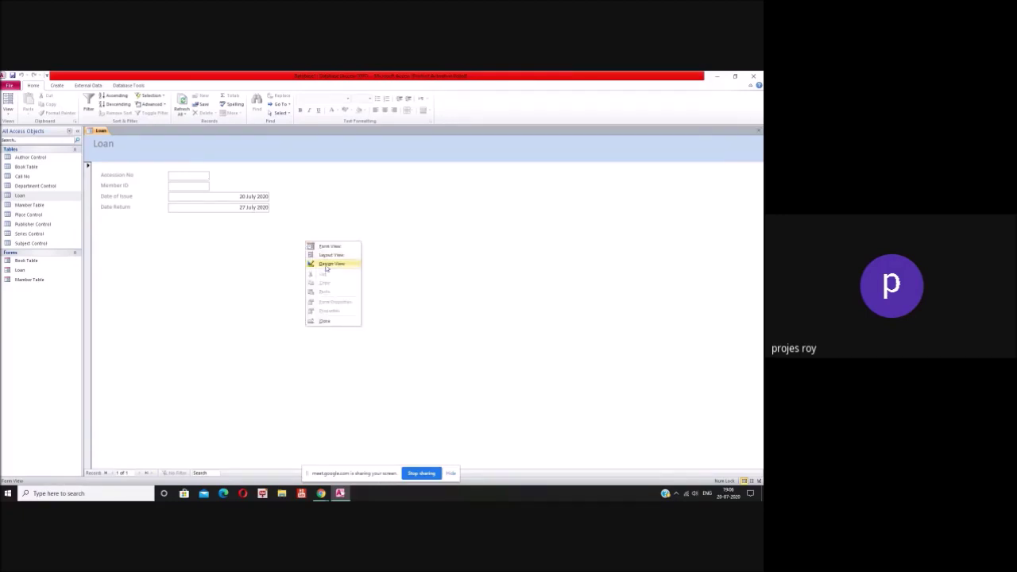
# Step: In Design View, draw a header button set to Record Operations > Add New Record
pyautogui.click(329, 264)
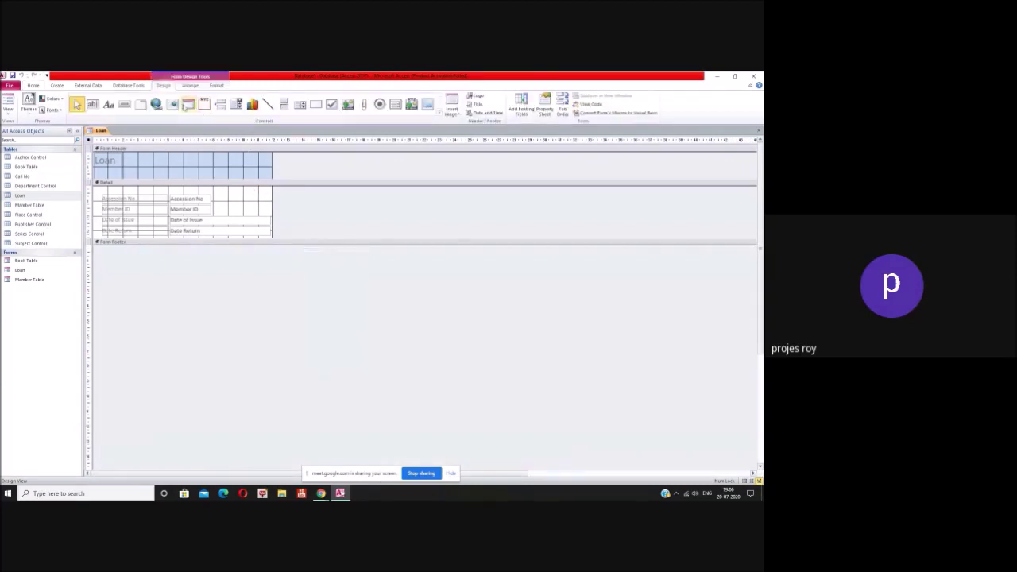
pyautogui.click(124, 104)
pyautogui.moveTo(131, 168); pyautogui.dragTo(155, 178)
pyautogui.click(381, 302)
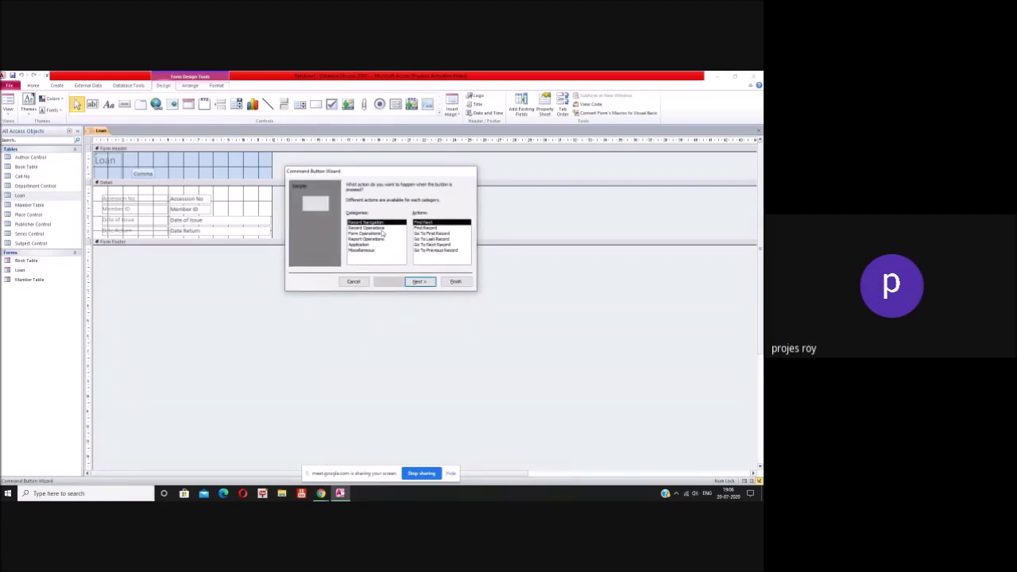
pyautogui.click(370, 227)
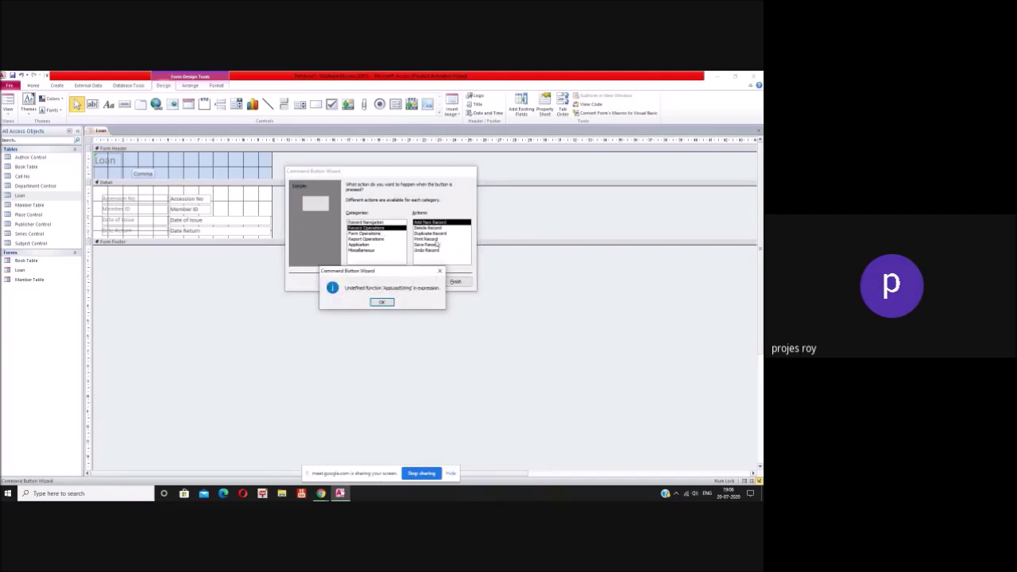
pyautogui.click(388, 302)
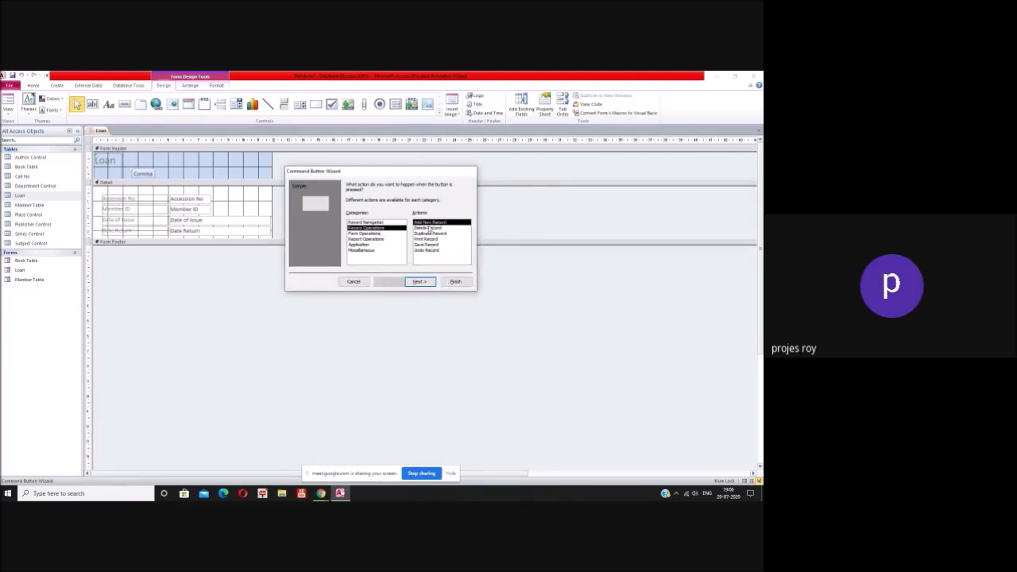
pyautogui.click(420, 281)
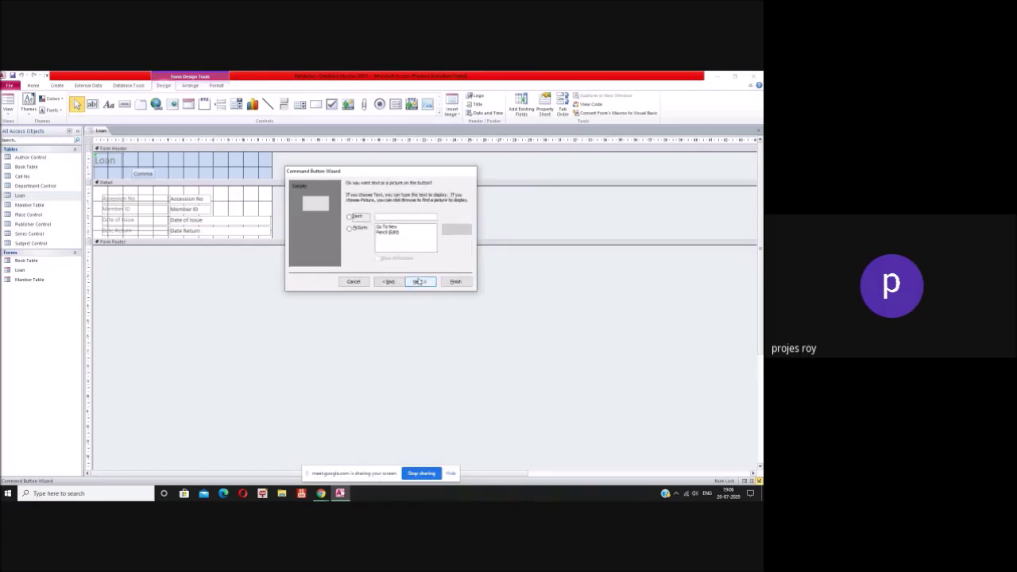
# Step: Caption the button 'Issue New Book' and finish the wizard
pyautogui.click(349, 216)
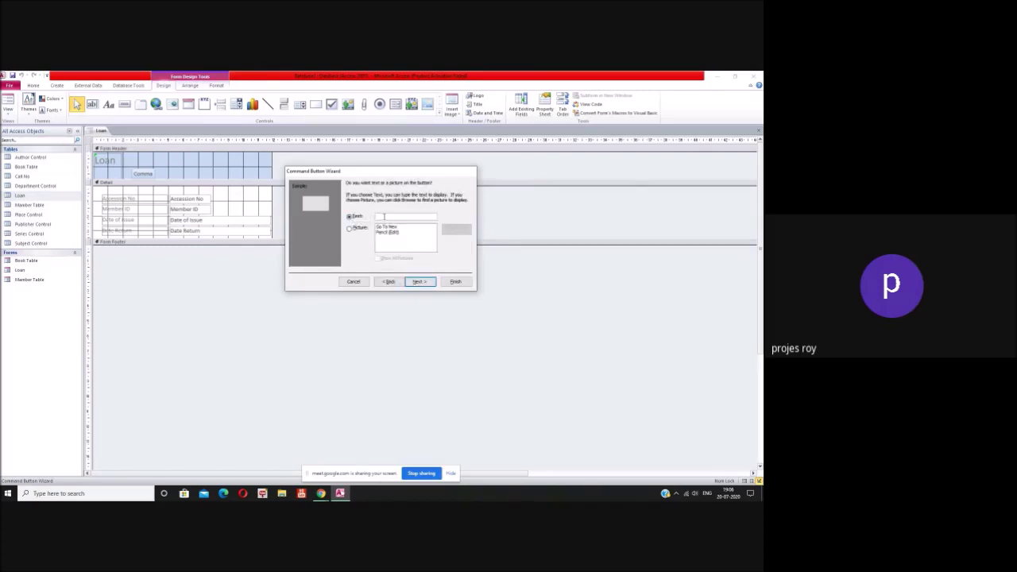
pyautogui.write('Issue New Book')
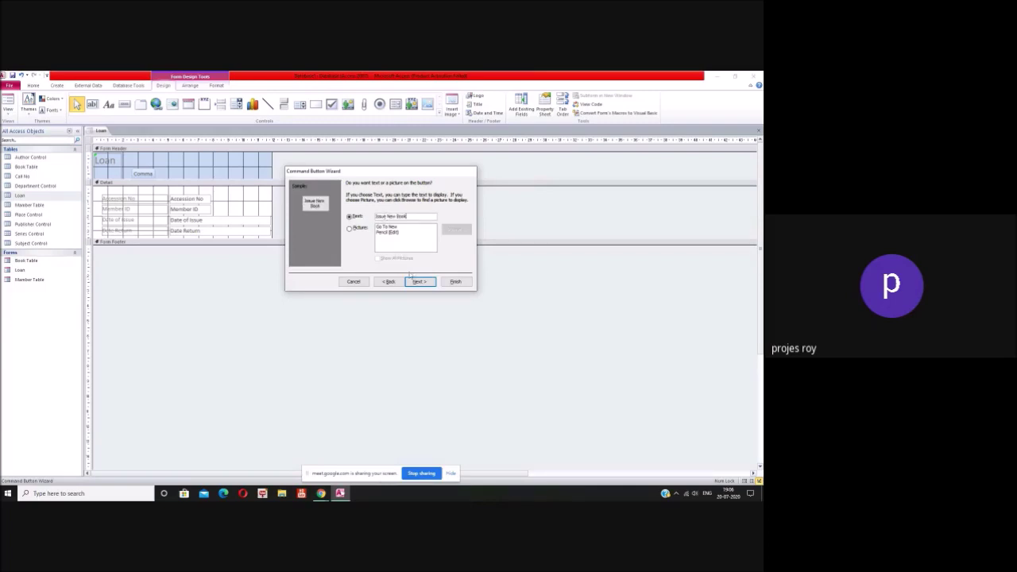
pyautogui.click(418, 281)
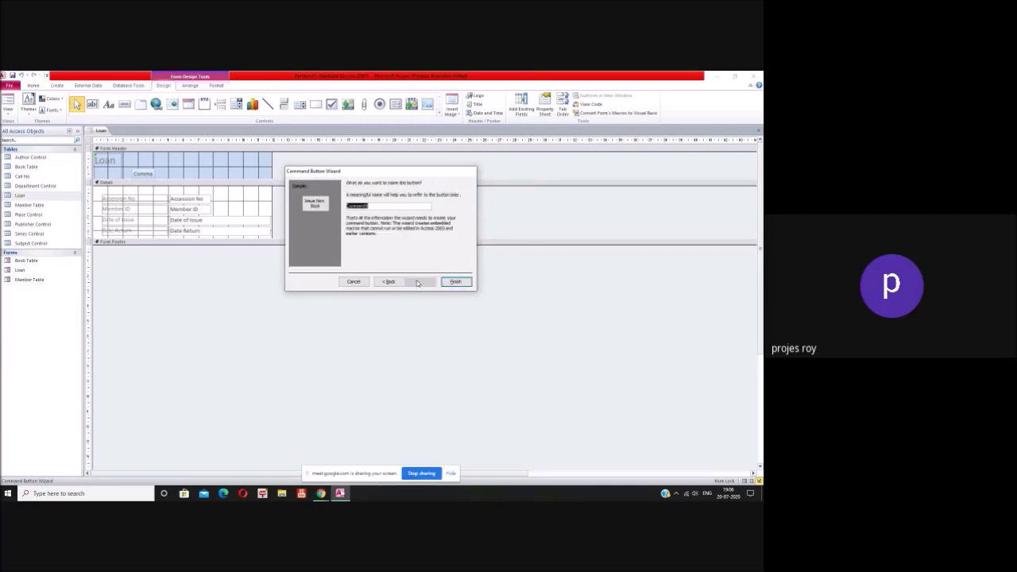
pyautogui.click(453, 282)
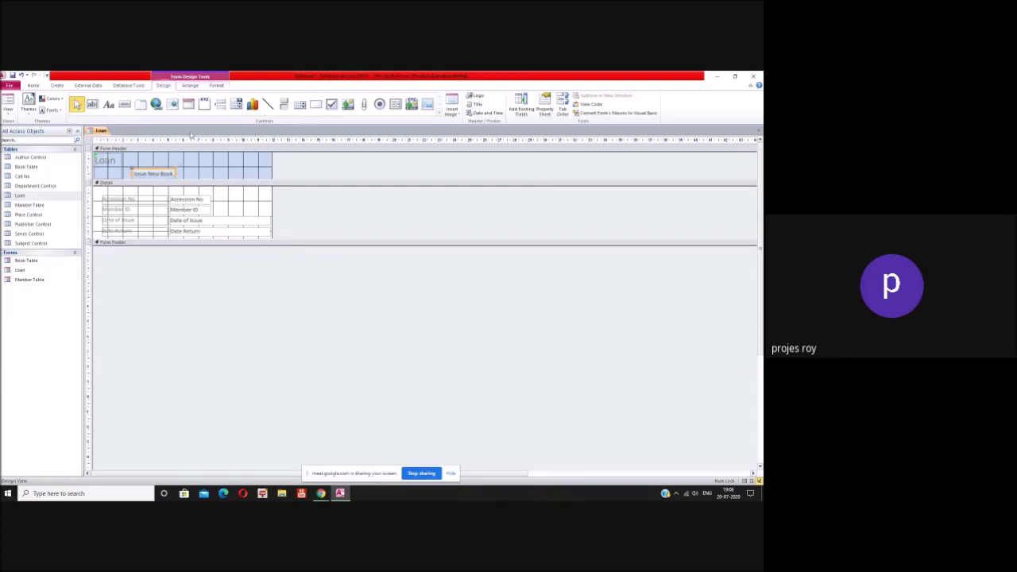
# Step: Draw a second header button and pick the Form Operations category
pyautogui.click(125, 104)
pyautogui.moveTo(180, 168); pyautogui.dragTo(218, 182)
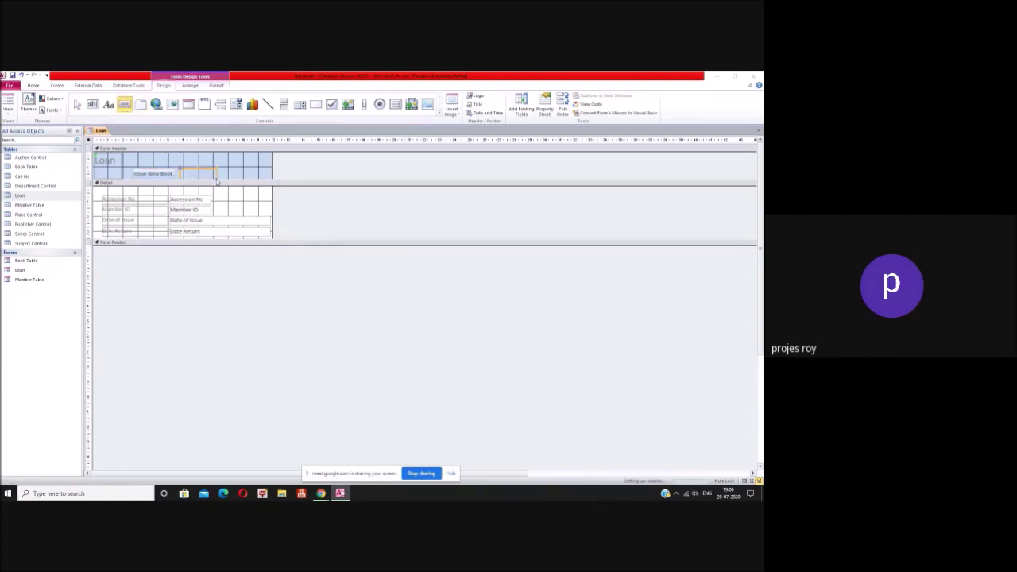
pyautogui.click(381, 303)
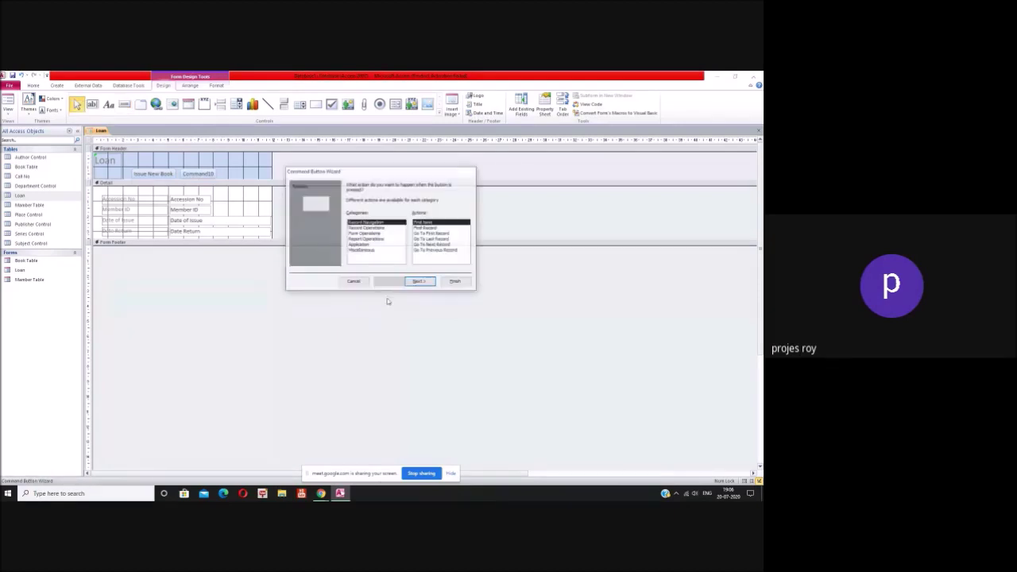
pyautogui.click(371, 233)
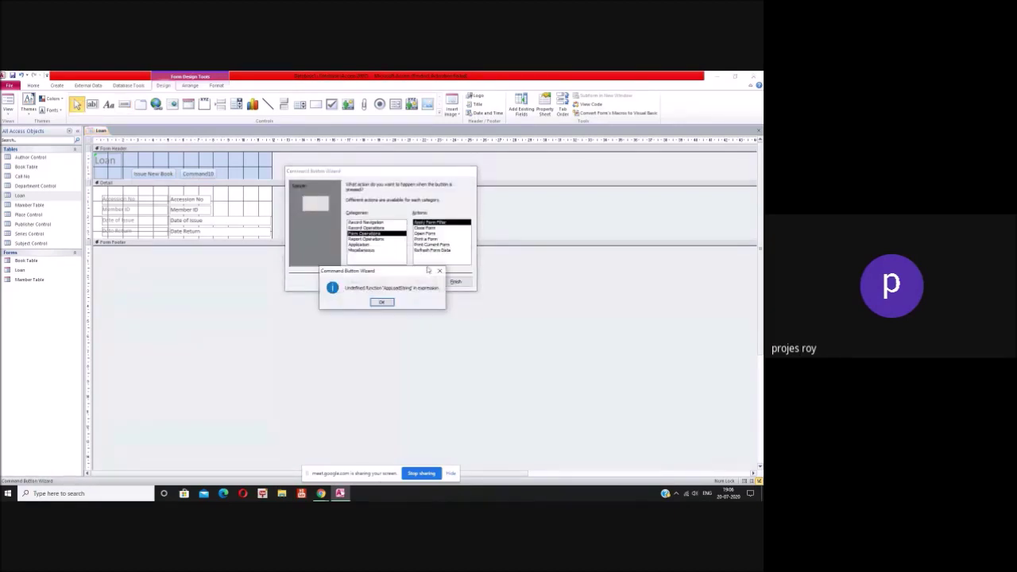
pyautogui.press('Return')
pyautogui.click(425, 233)
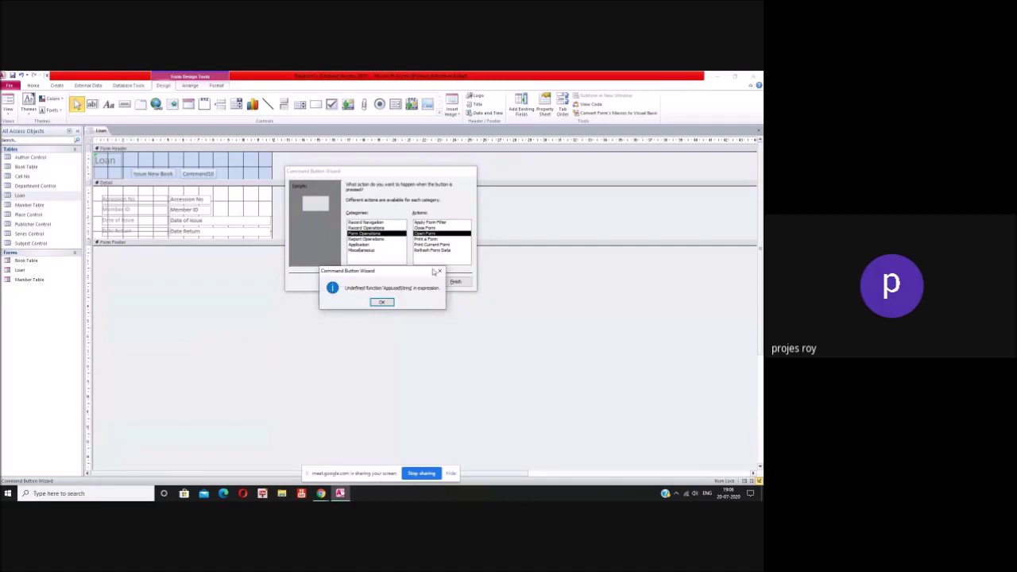
pyautogui.click(382, 302)
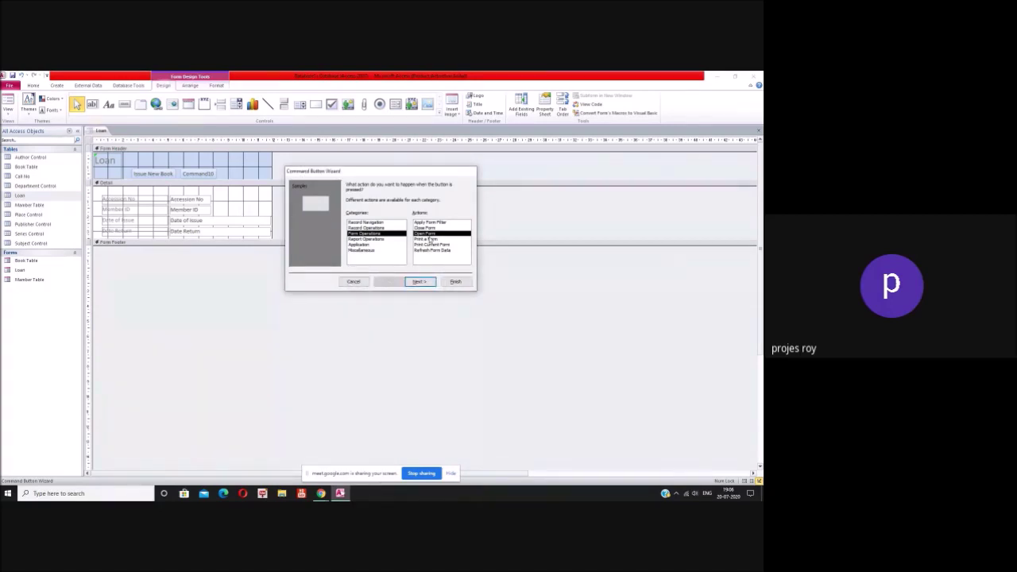
pyautogui.click(419, 281)
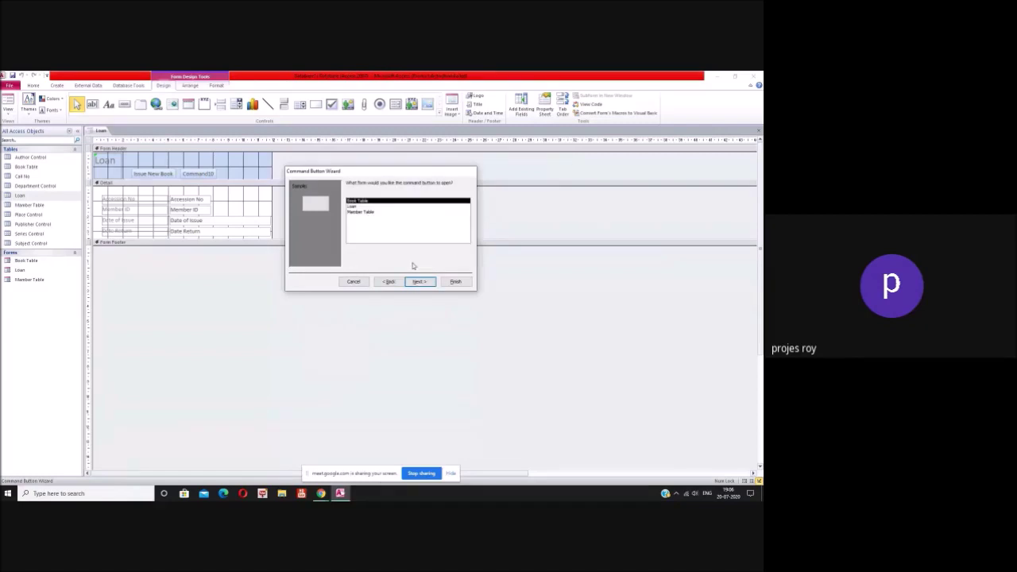
# Step: Set the button's action to Close Form, caption it 'Close', and finish
pyautogui.click(389, 282)
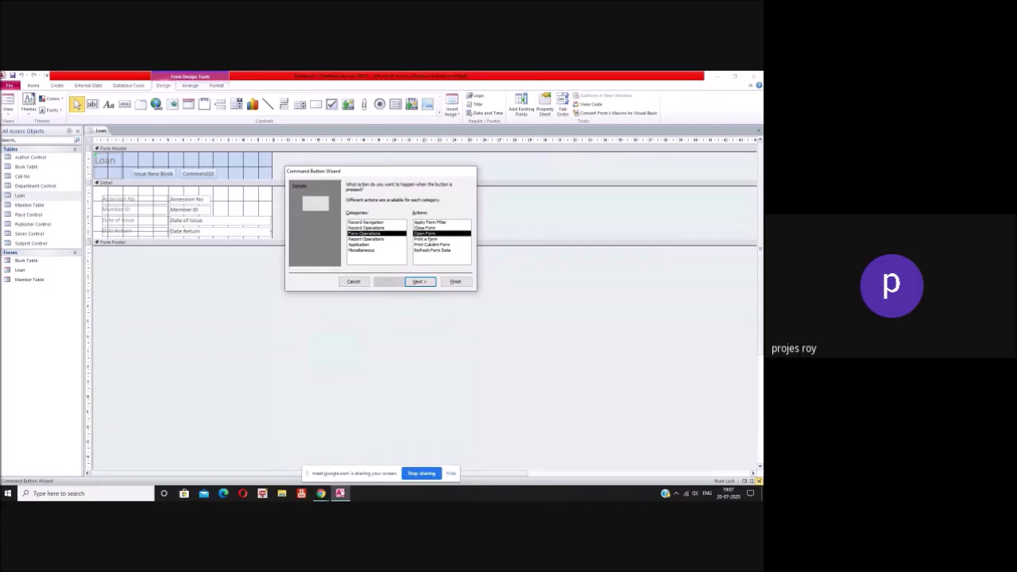
pyautogui.click(429, 228)
pyautogui.click(419, 282)
pyautogui.press('Return')
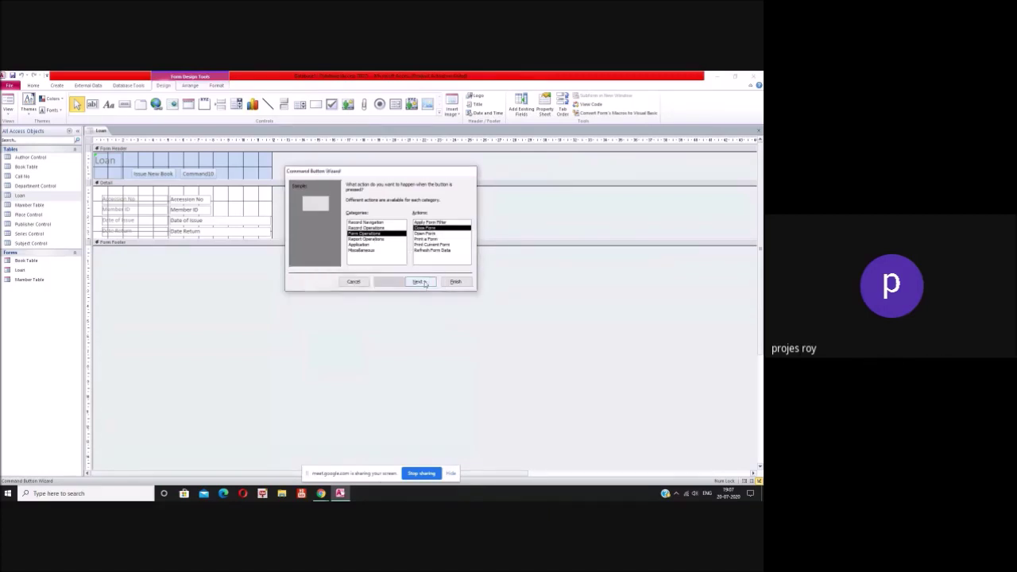
pyautogui.click(419, 282)
pyautogui.click(391, 217)
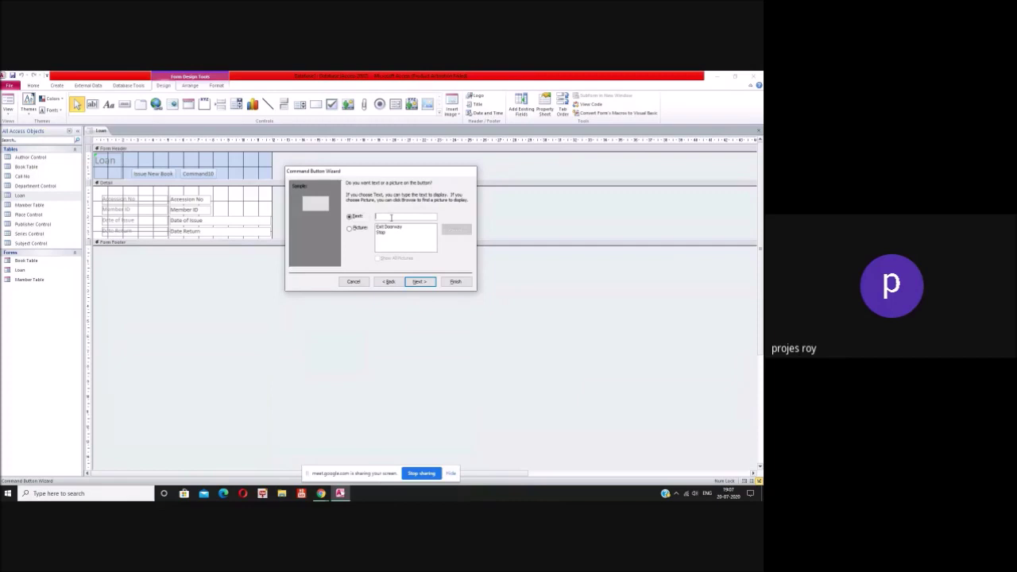
pyautogui.write('Close')
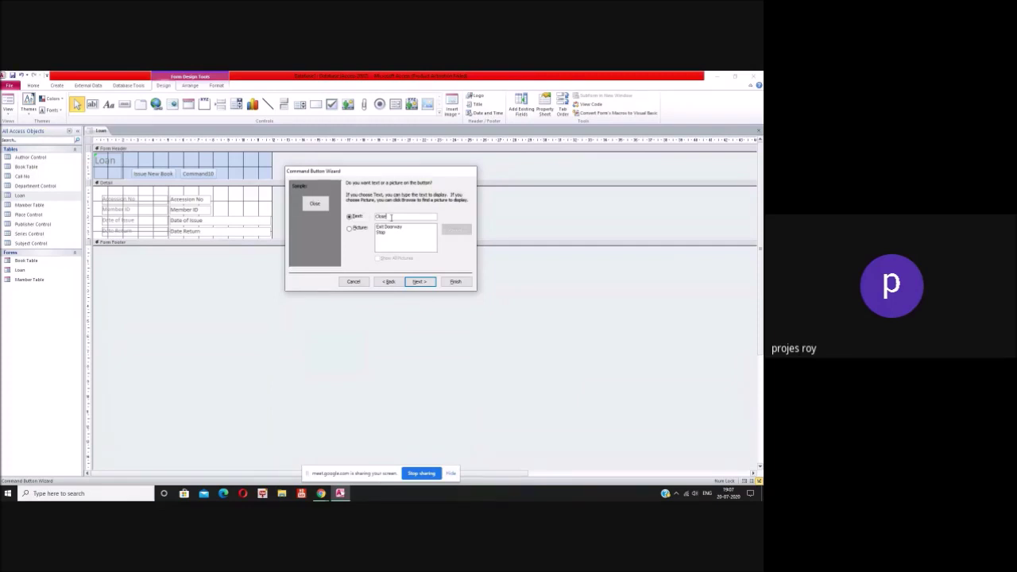
pyautogui.click(419, 282)
pyautogui.click(457, 282)
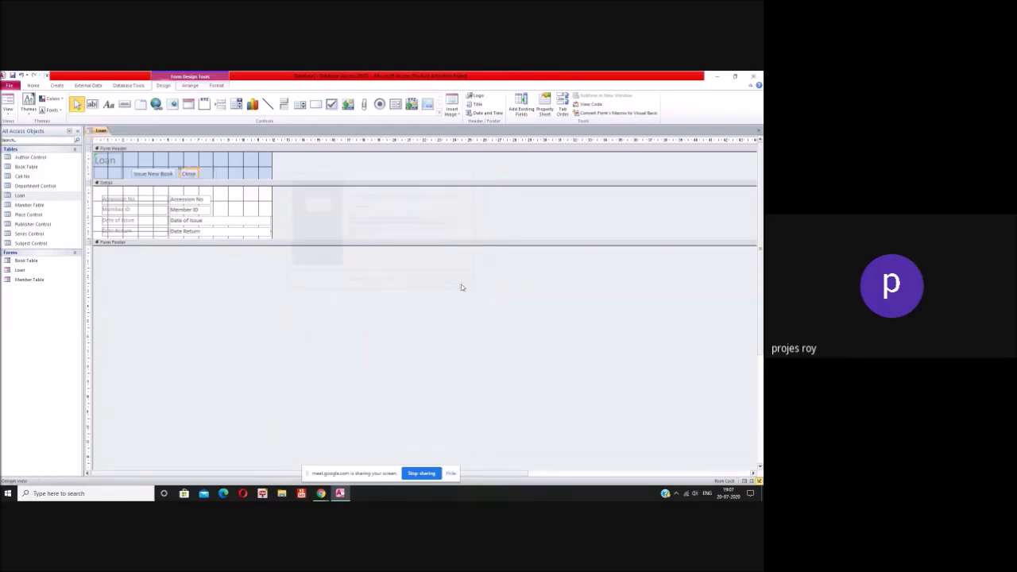
# Step: Save the Loan form design and open the Loan form to test it
pyautogui.click(758, 132)
pyautogui.click(351, 302)
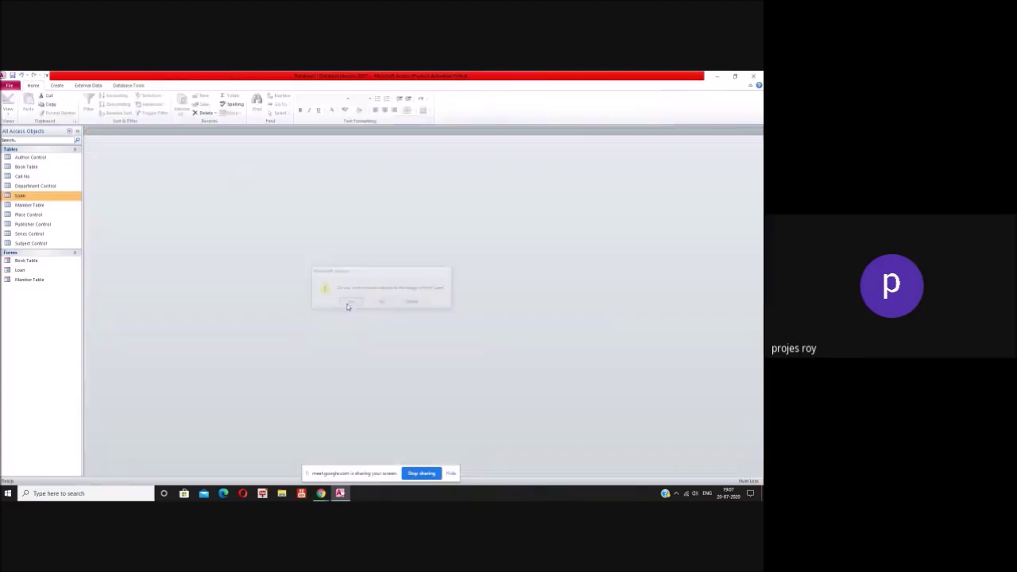
pyautogui.doubleClick(19, 270)
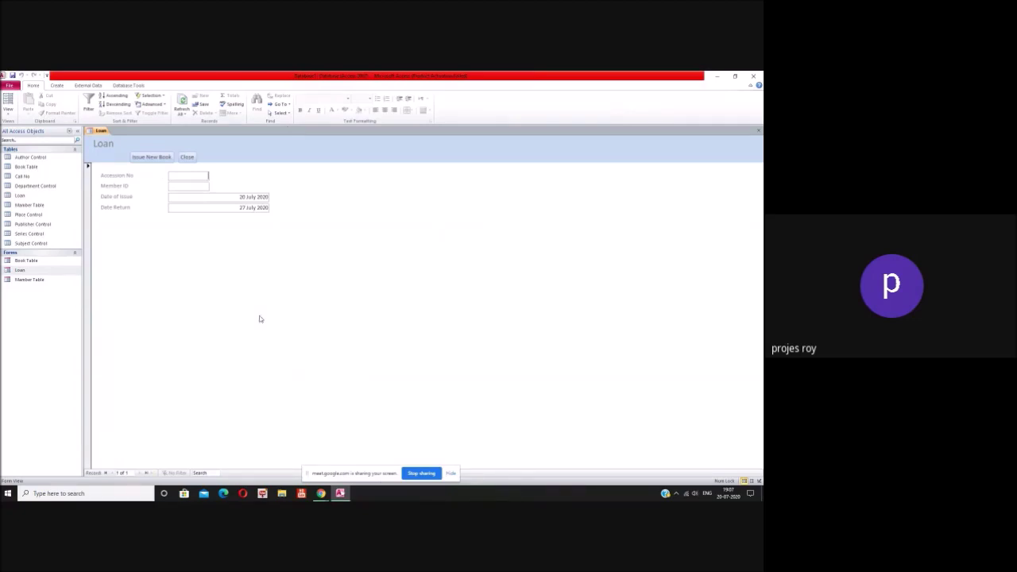
# Step: Open the Book Table and Member Table forms, then close Member, Book and Loan forms
pyautogui.doubleClick(32, 262)
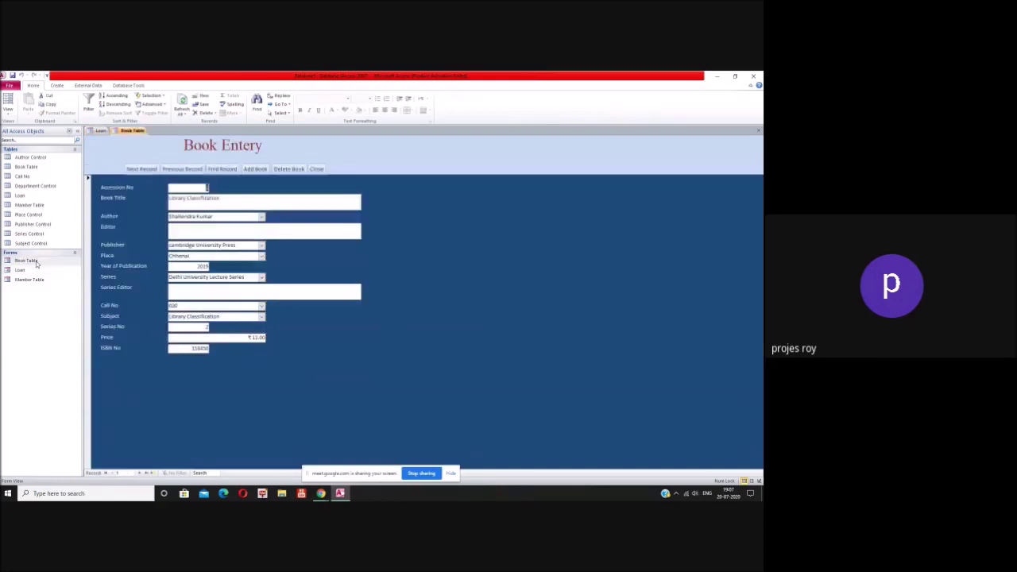
pyautogui.doubleClick(29, 280)
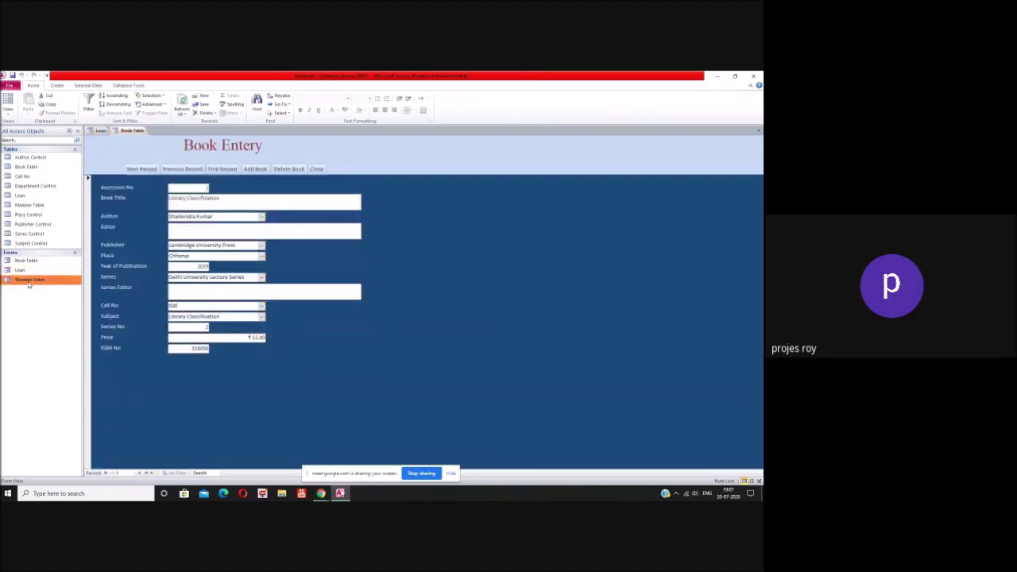
pyautogui.click(421, 170)
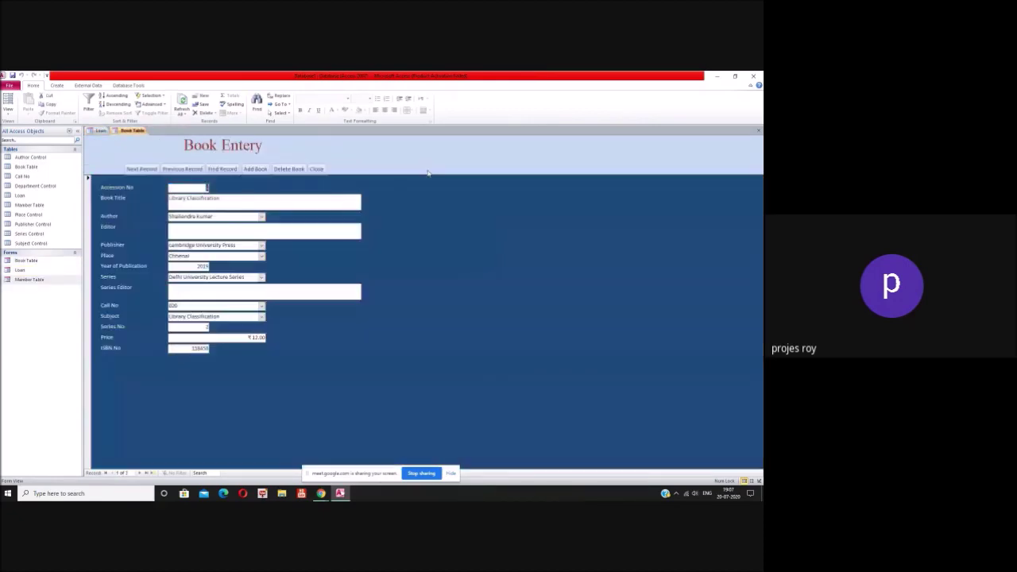
pyautogui.click(325, 172)
pyautogui.click(187, 157)
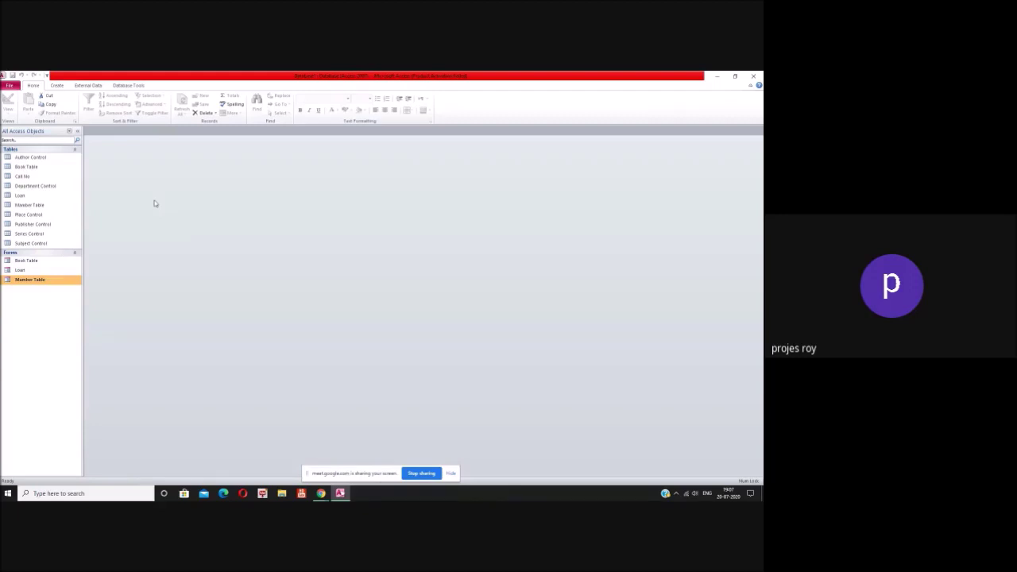
# Step: Open the Relationships window from Database Tools and show the table list
pyautogui.click(129, 89)
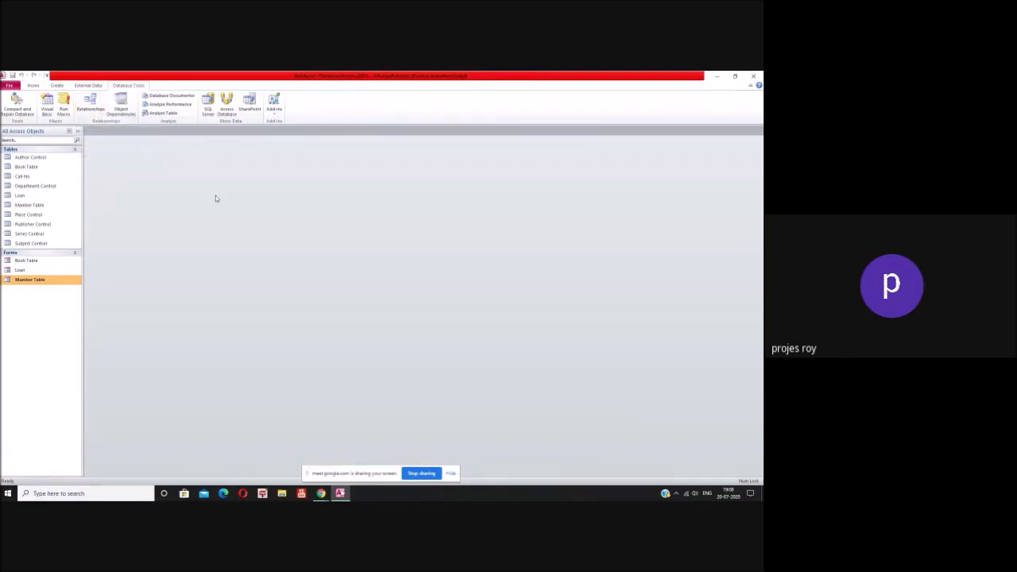
pyautogui.click(88, 111)
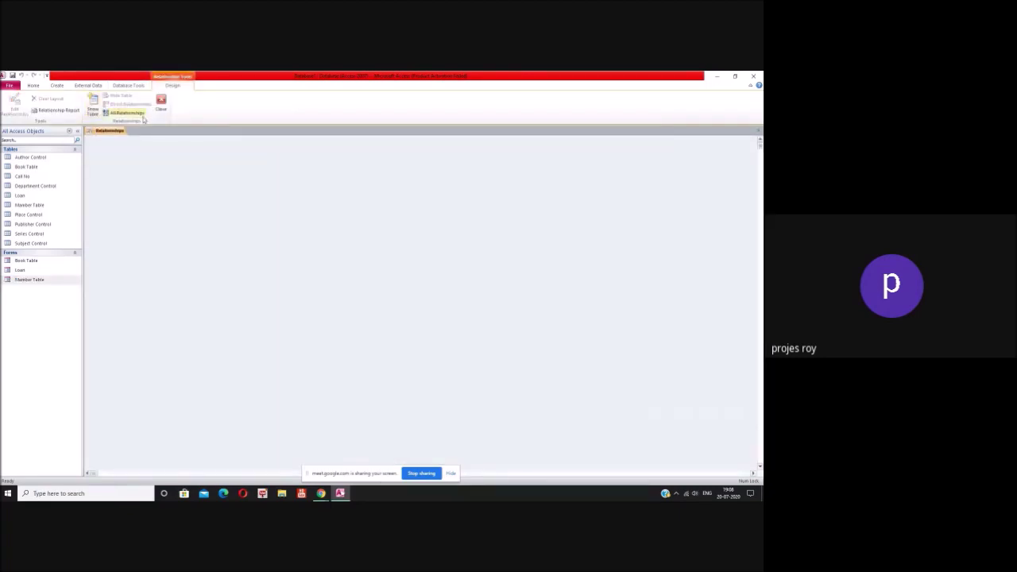
pyautogui.click(94, 107)
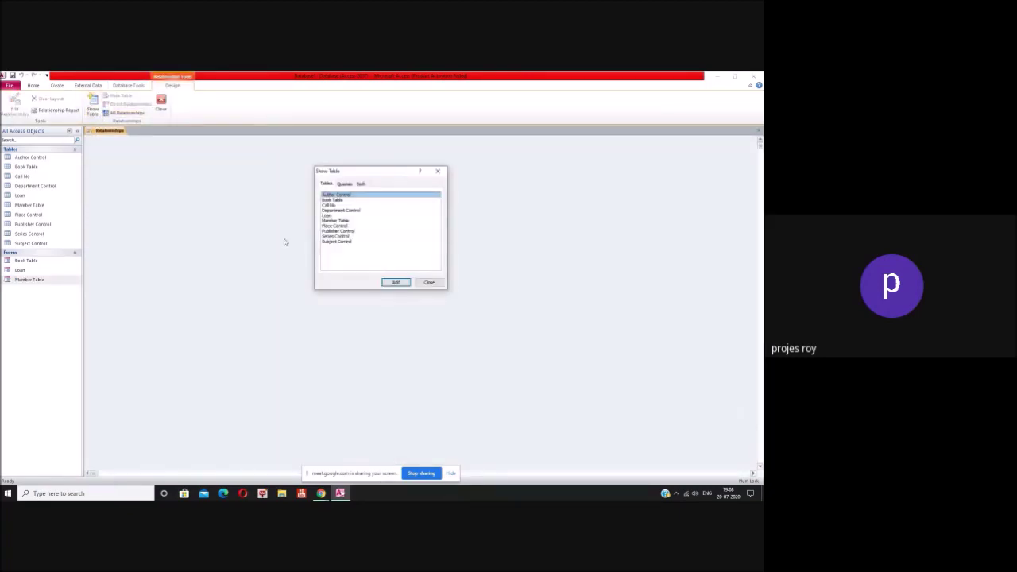
# Step: Add Book Table, Loan and Member Table, then select Book Table's Accession No field
pyautogui.click(341, 201)
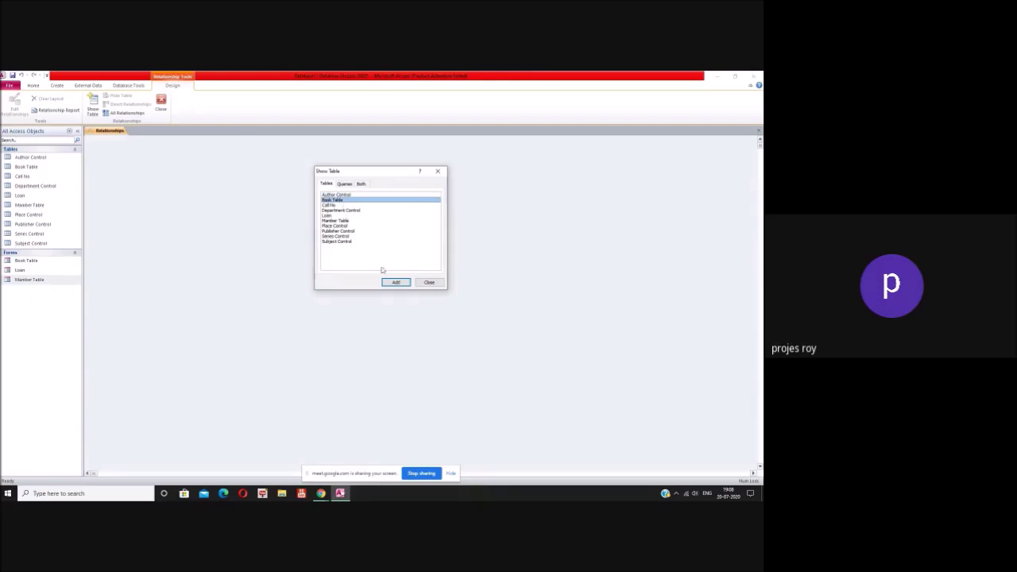
pyautogui.click(395, 283)
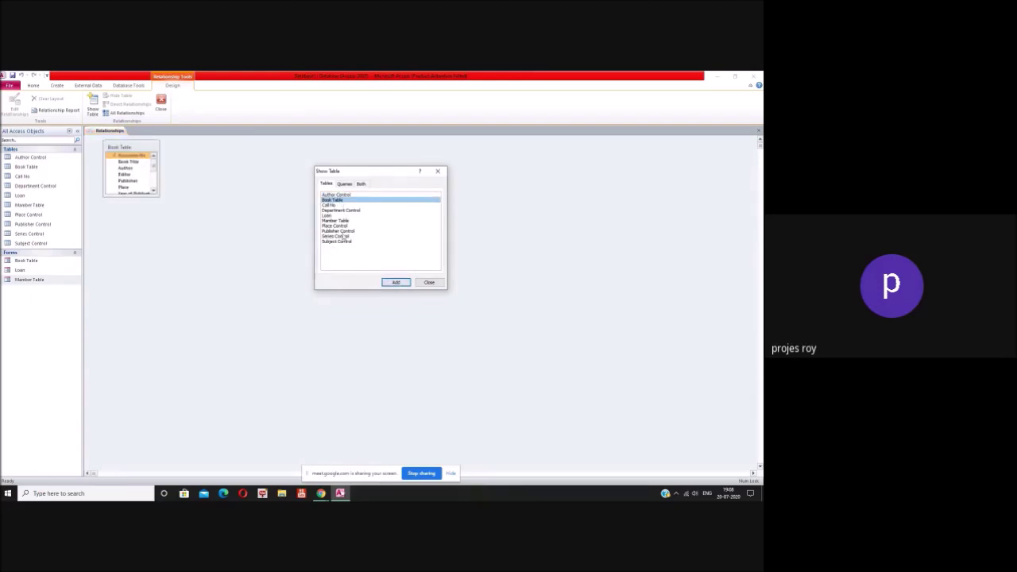
pyautogui.click(337, 215)
pyautogui.click(395, 283)
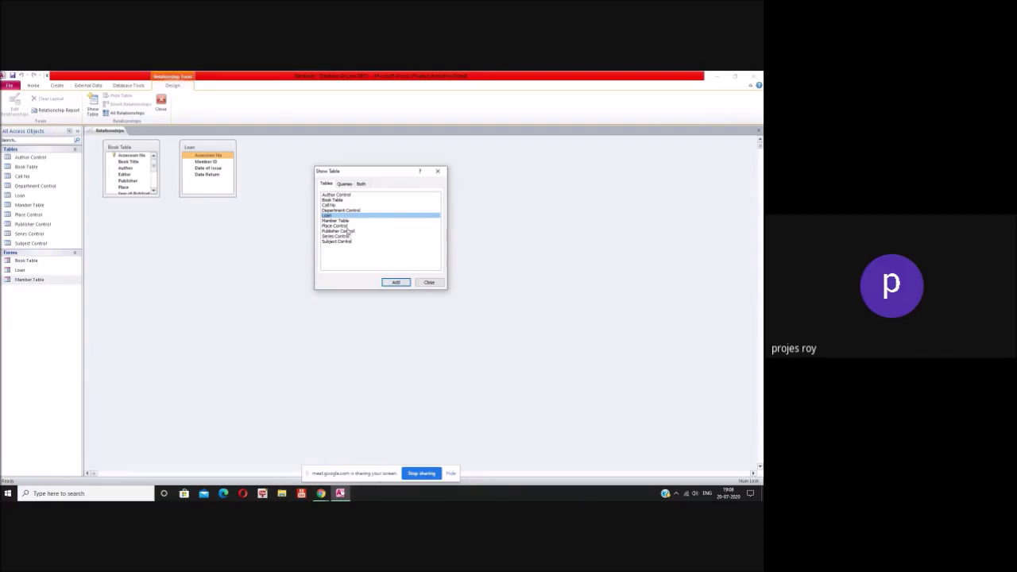
pyautogui.click(347, 221)
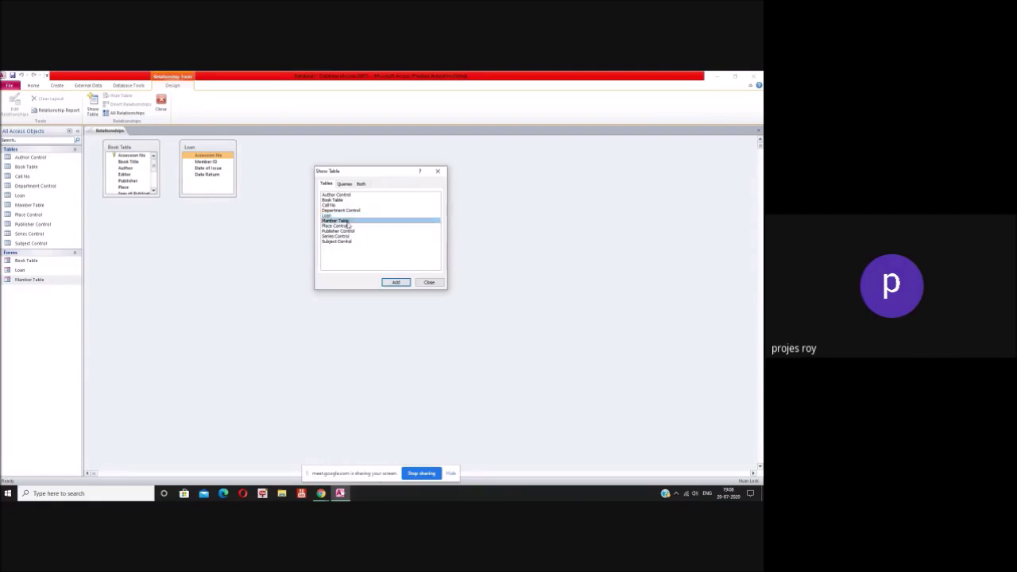
pyautogui.click(395, 283)
pyautogui.click(427, 282)
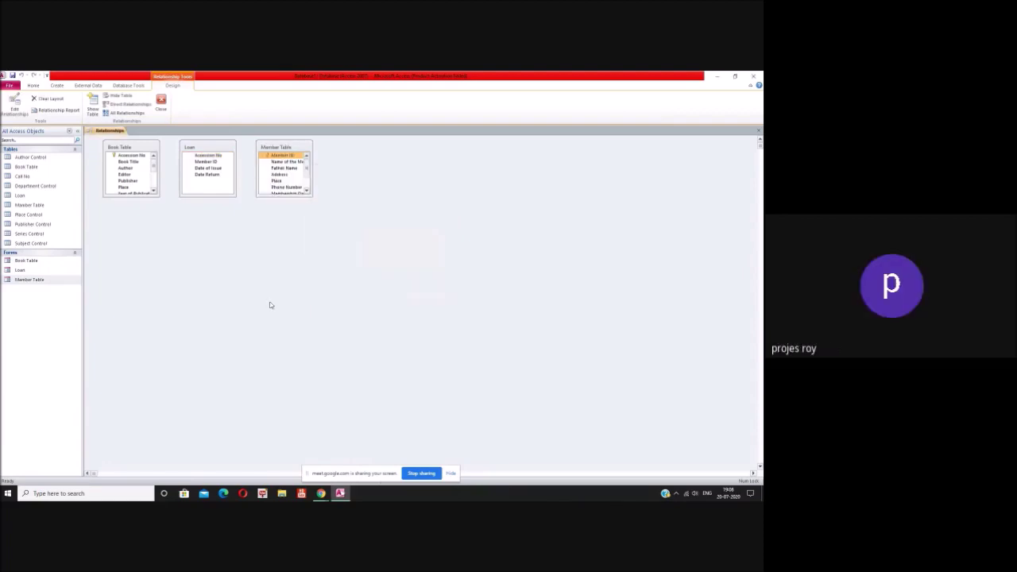
pyautogui.click(130, 156)
# Step: Link Book Table's Accession No to Loan's Accession No, keeping the default matching-rows-only join type
pyautogui.moveTo(129, 158); pyautogui.dragTo(218, 139)
pyautogui.moveTo(136, 155); pyautogui.dragTo(205, 156)
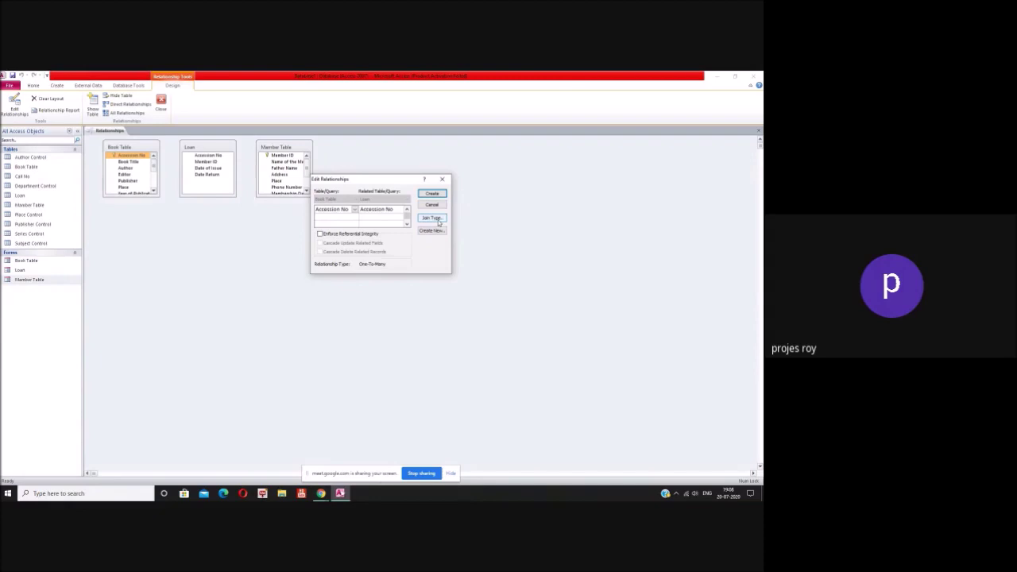
pyautogui.click(437, 221)
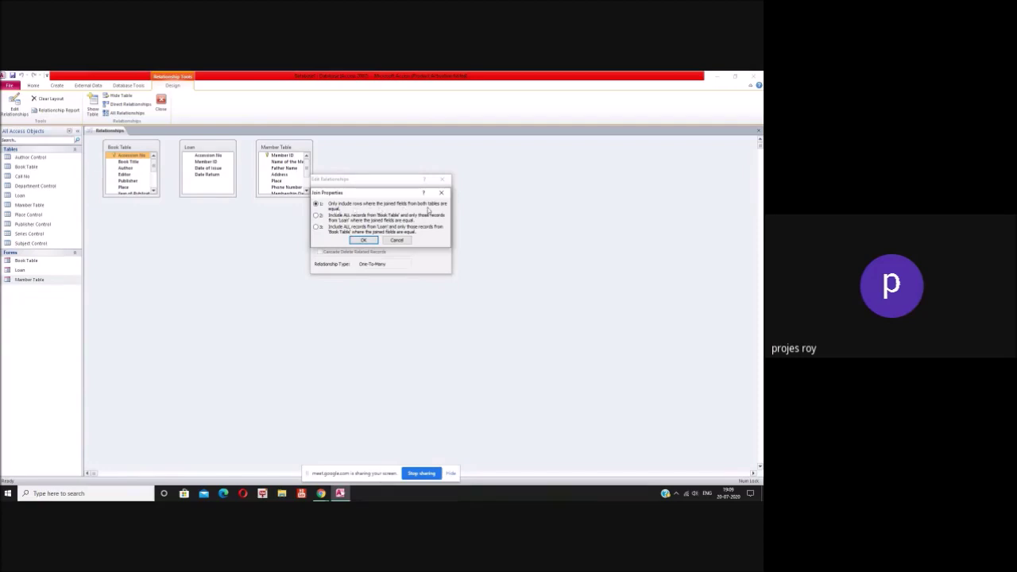
pyautogui.click(396, 240)
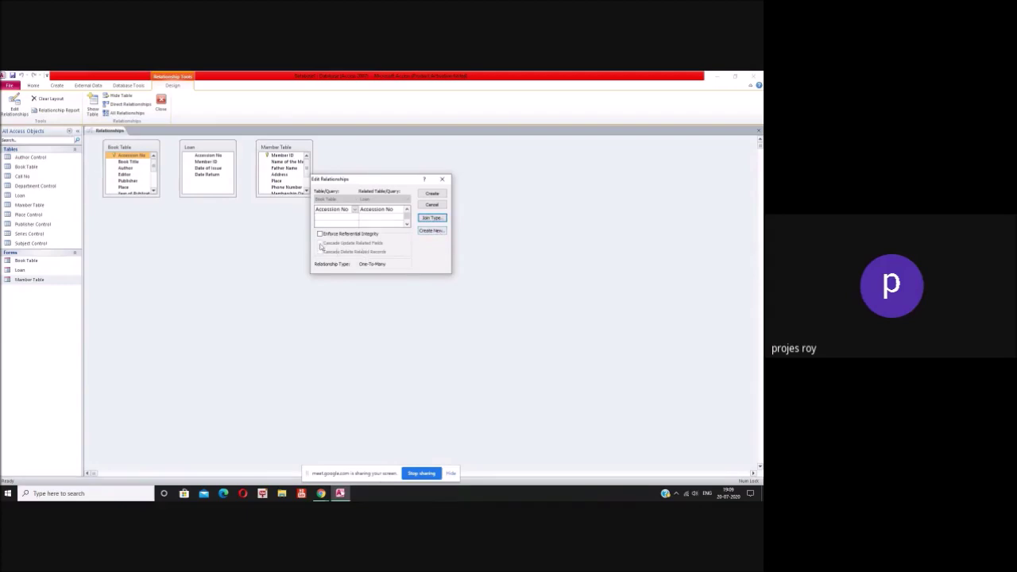
pyautogui.click(355, 209)
pyautogui.click(356, 213)
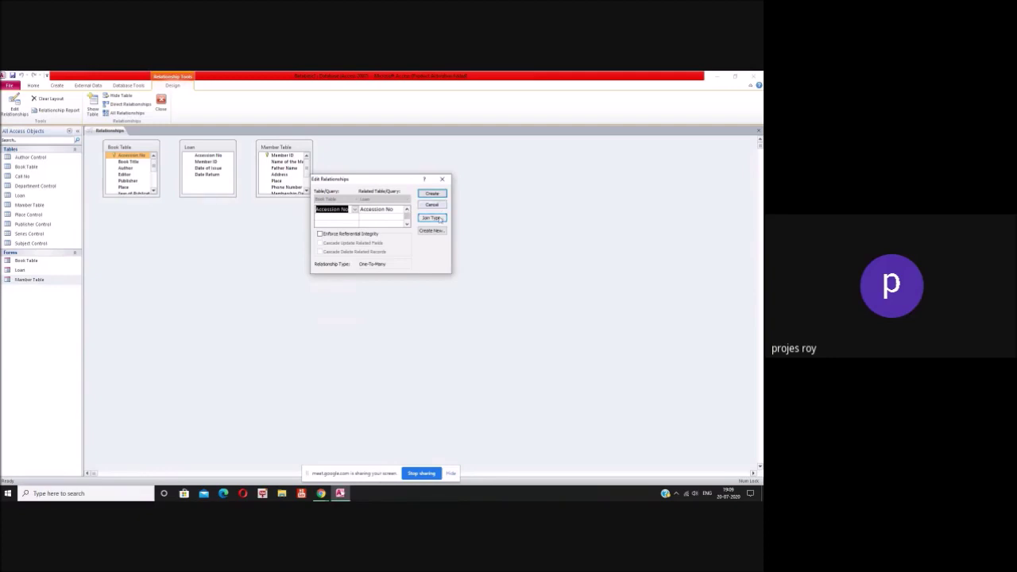
# Step: Enforce referential integrity on the Book Table–Loan Accession No link
pyautogui.click(432, 230)
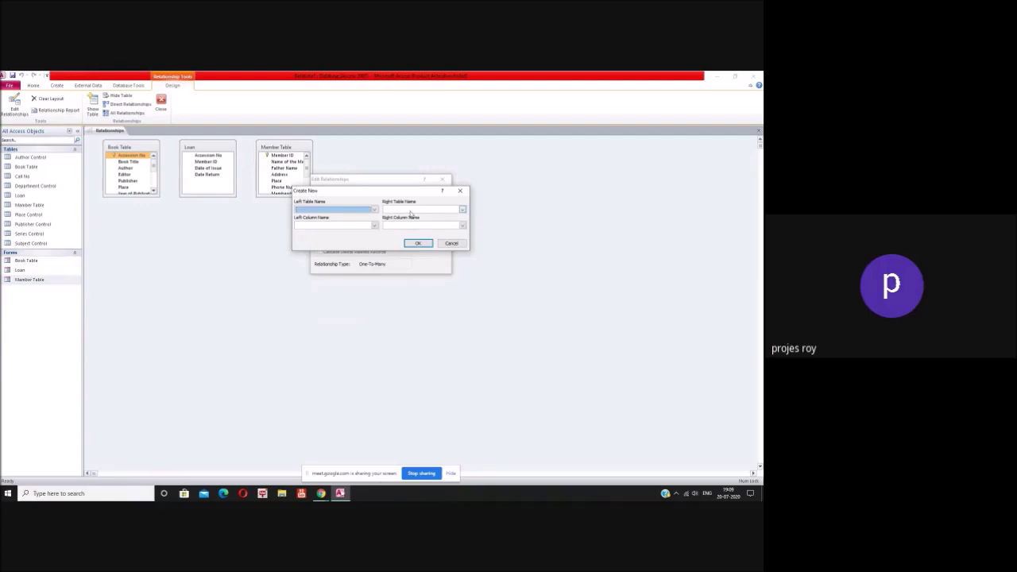
pyautogui.click(462, 209)
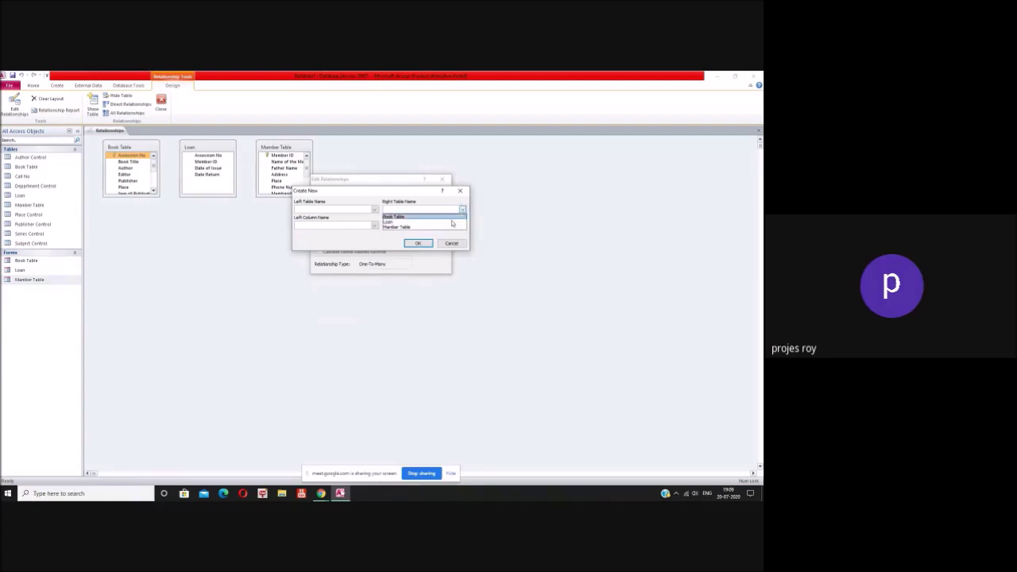
pyautogui.click(455, 244)
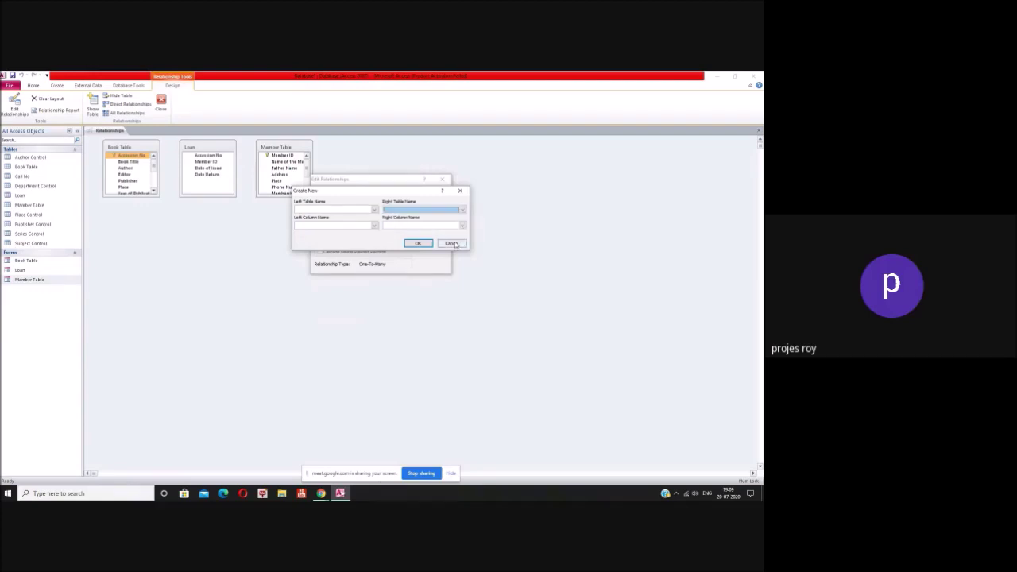
pyautogui.click(451, 243)
pyautogui.click(320, 234)
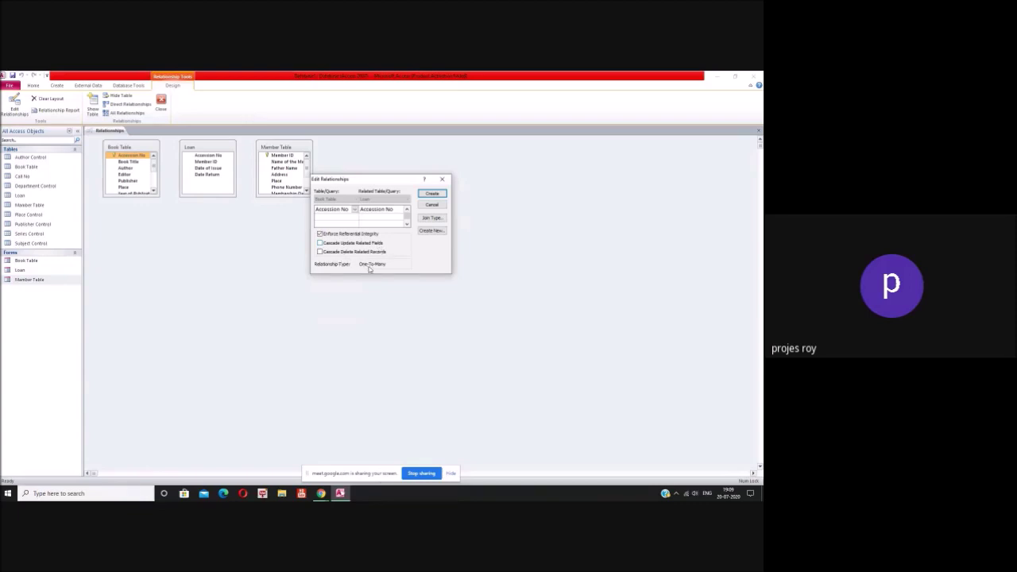
pyautogui.click(319, 234)
# Step: Try the all-Loan-records join, revert to join option 1 (matching rows only), and create the relationship
pyautogui.click(432, 216)
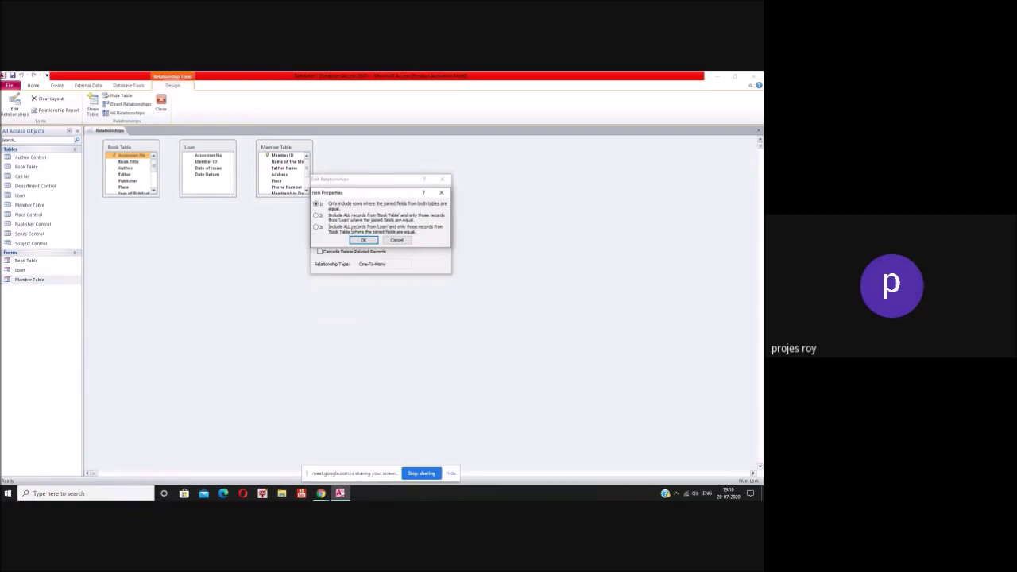
pyautogui.click(318, 228)
pyautogui.click(363, 240)
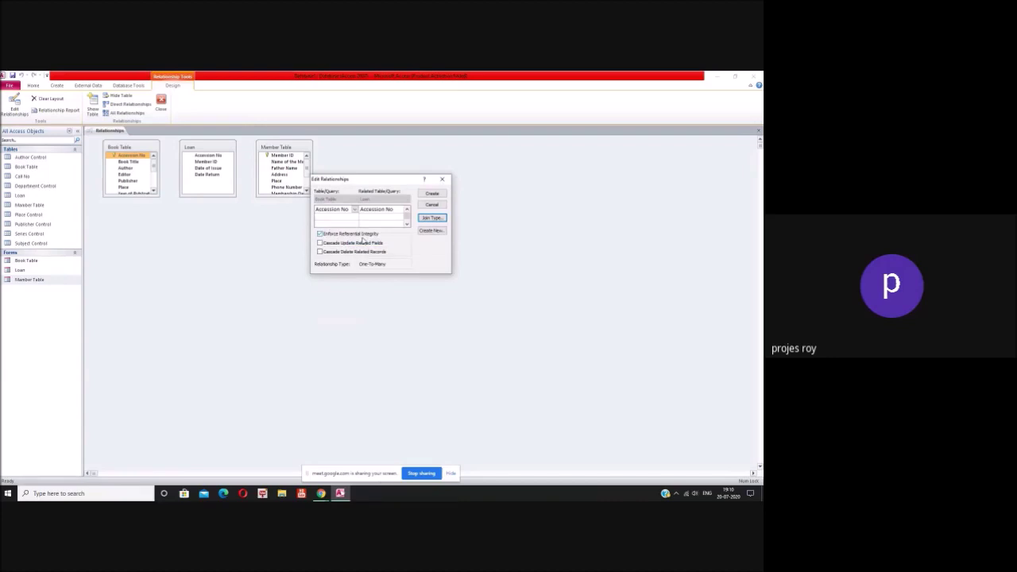
pyautogui.click(431, 217)
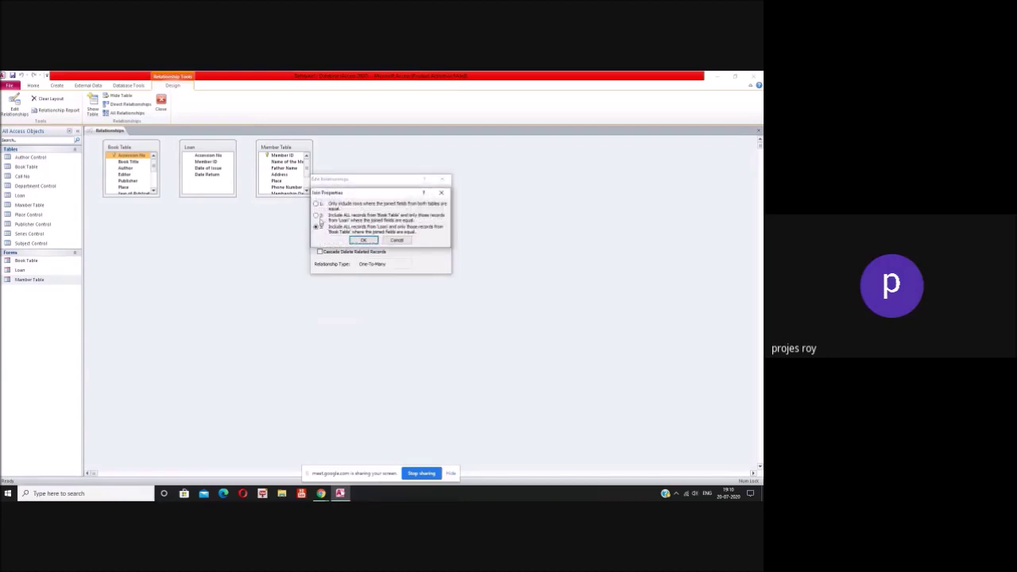
pyautogui.click(363, 240)
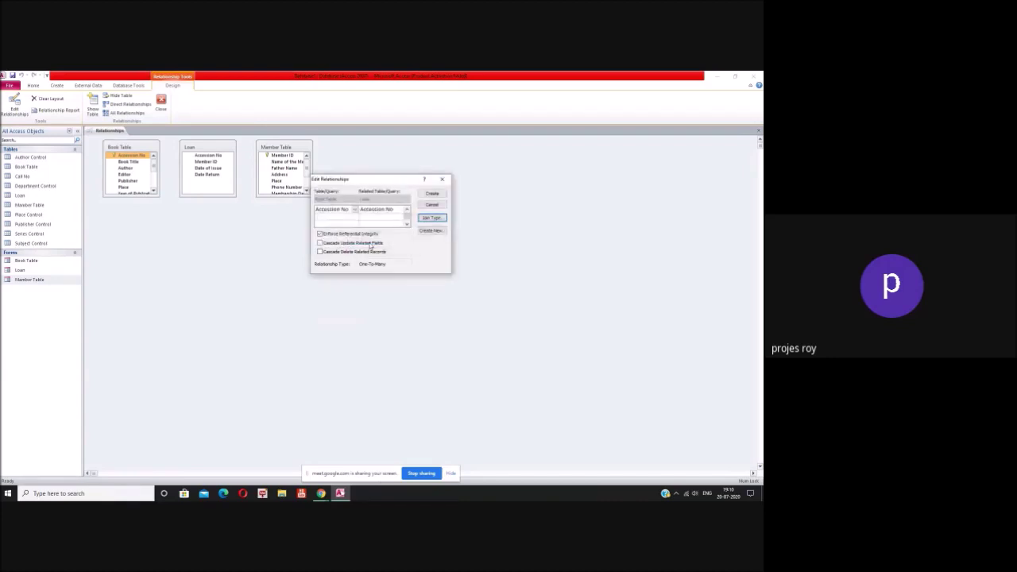
pyautogui.click(436, 219)
pyautogui.click(316, 204)
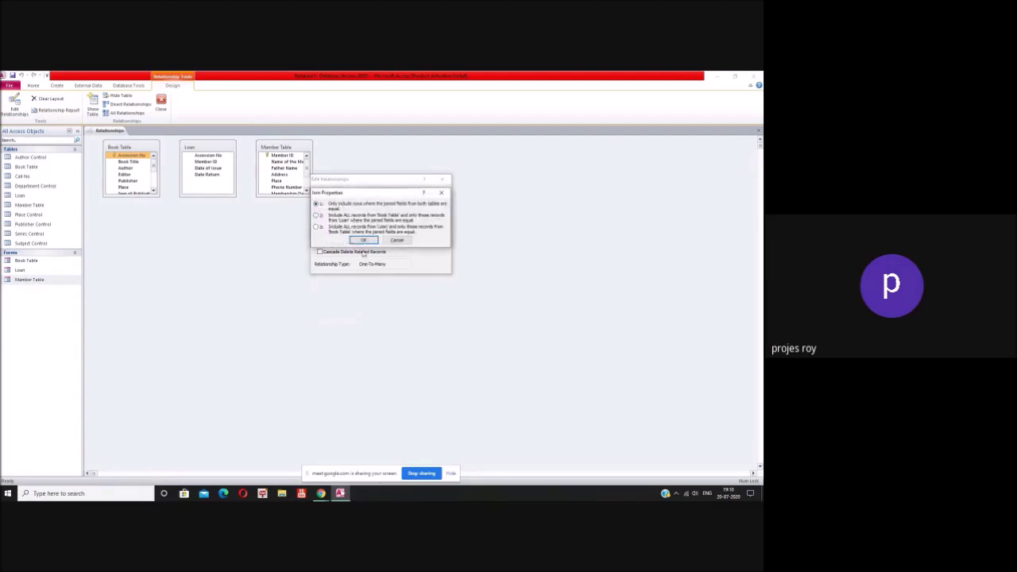
pyautogui.click(363, 240)
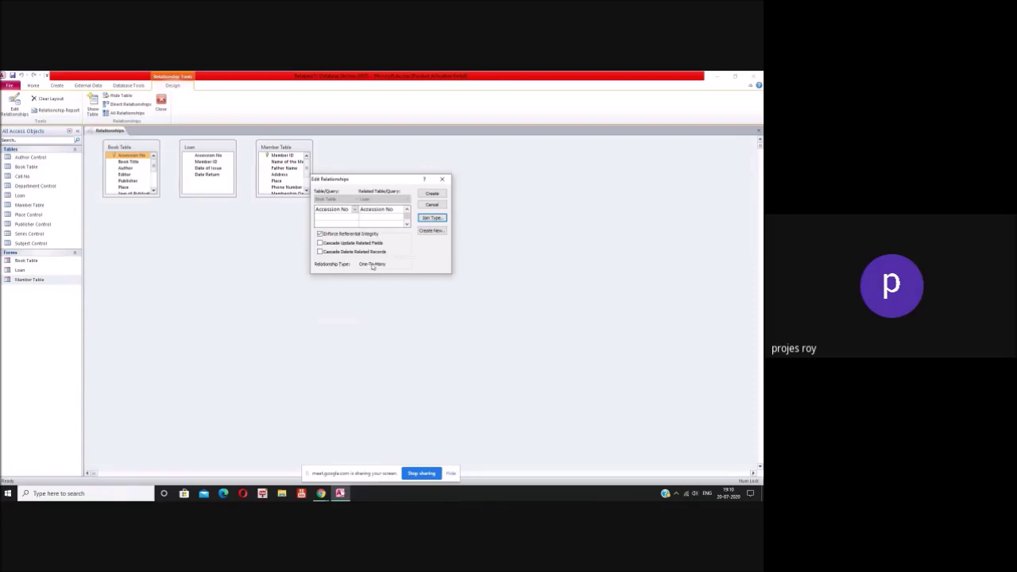
pyautogui.click(433, 195)
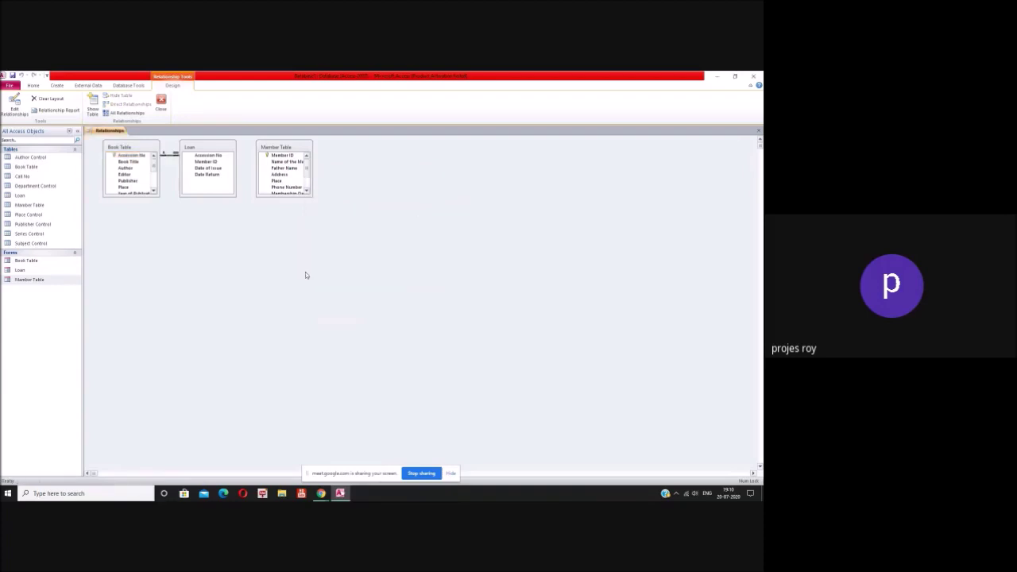
# Step: Create a Loan–Member Table relationship on Member ID and close the Relationships layout
pyautogui.moveTo(213, 162); pyautogui.dragTo(275, 162)
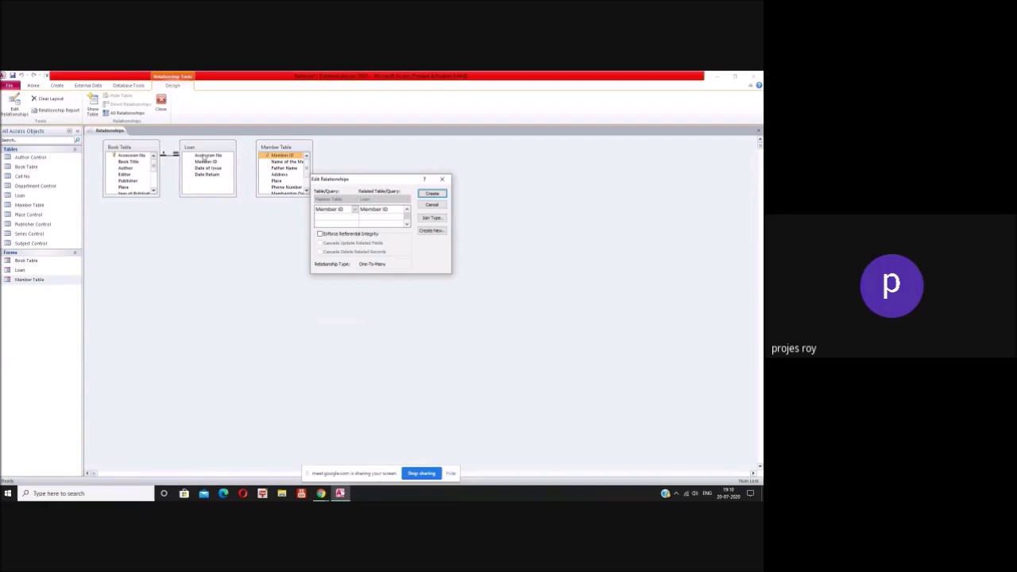
pyautogui.click(432, 194)
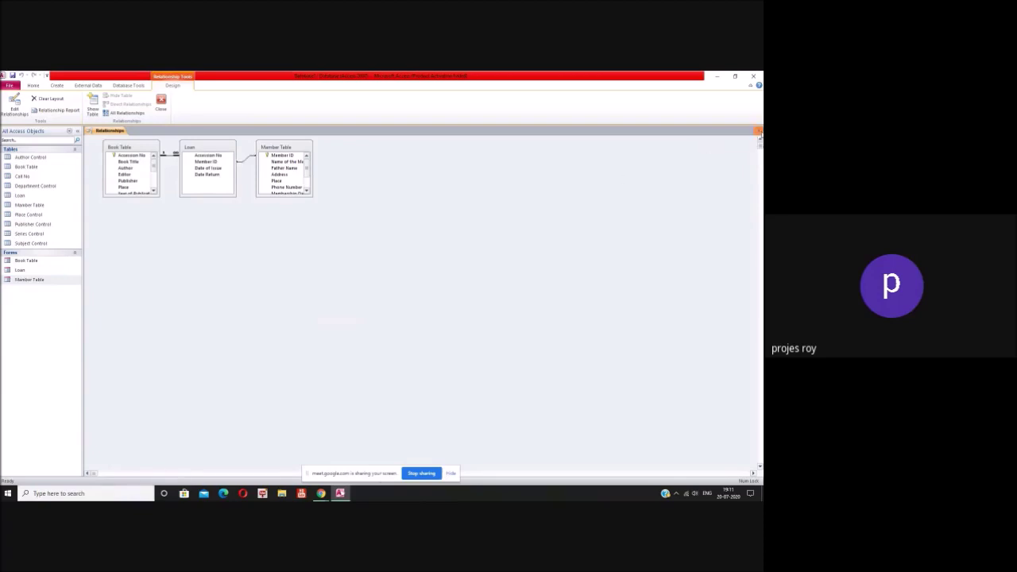
pyautogui.click(759, 132)
# Step: Save the Relationships layout and open the Loan and Member forms
pyautogui.click(352, 306)
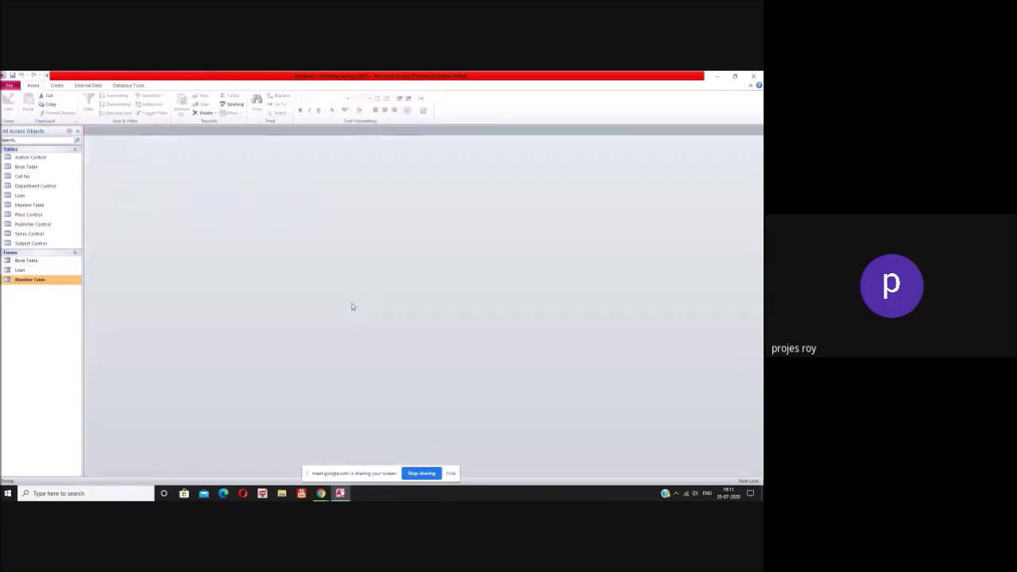
pyautogui.doubleClick(20, 271)
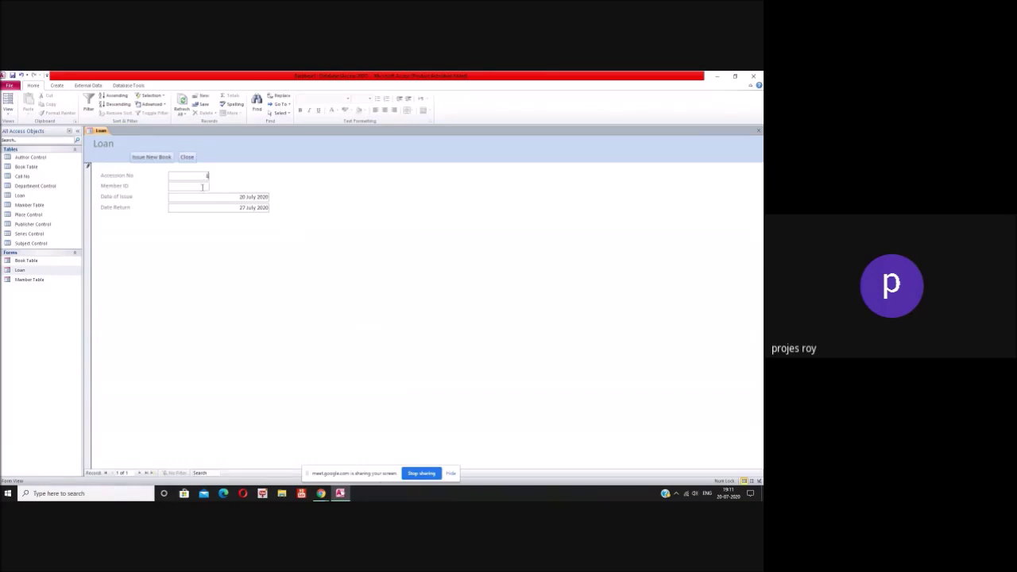
pyautogui.doubleClick(44, 280)
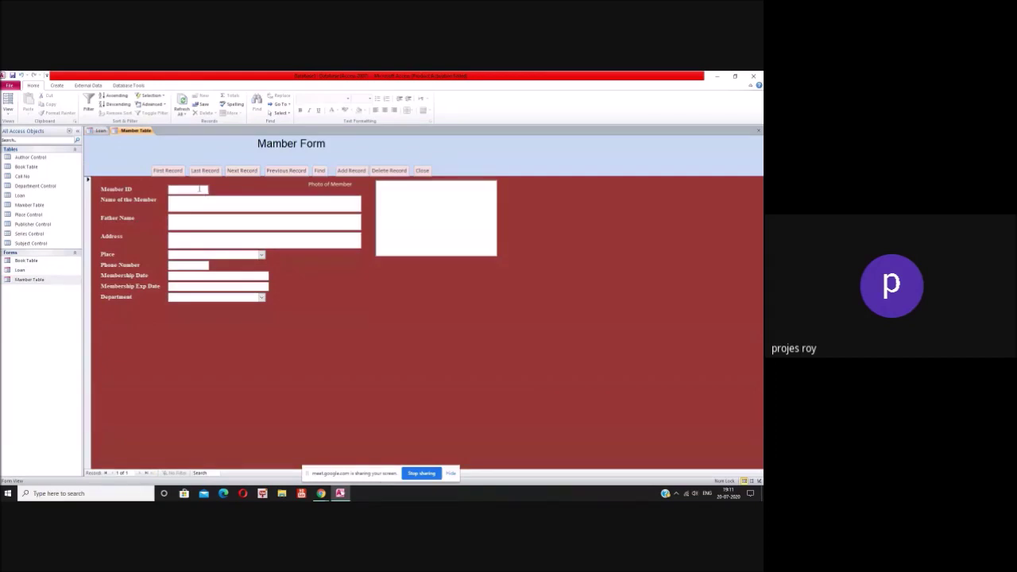
# Step: Enter the new member's name, father's name and address in Member Form
pyautogui.click(200, 189)
pyautogui.click(210, 200)
pyautogui.click(209, 223)
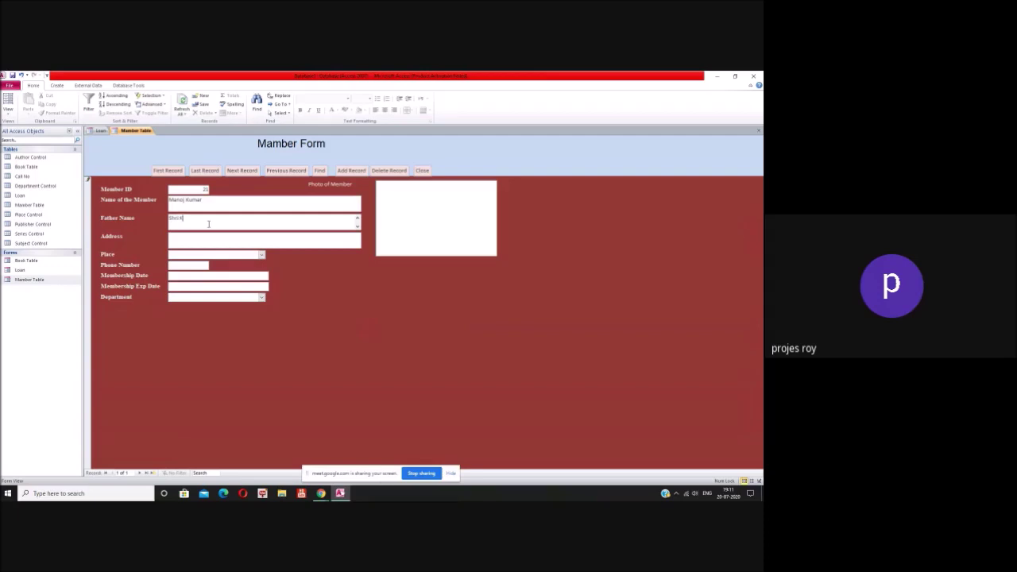
pyautogui.click(220, 236)
pyautogui.write('Mirzapur')
# Step: Set Place to Mumbai, enter the phone number, and set membership date to 20 July 2020
pyautogui.click(261, 254)
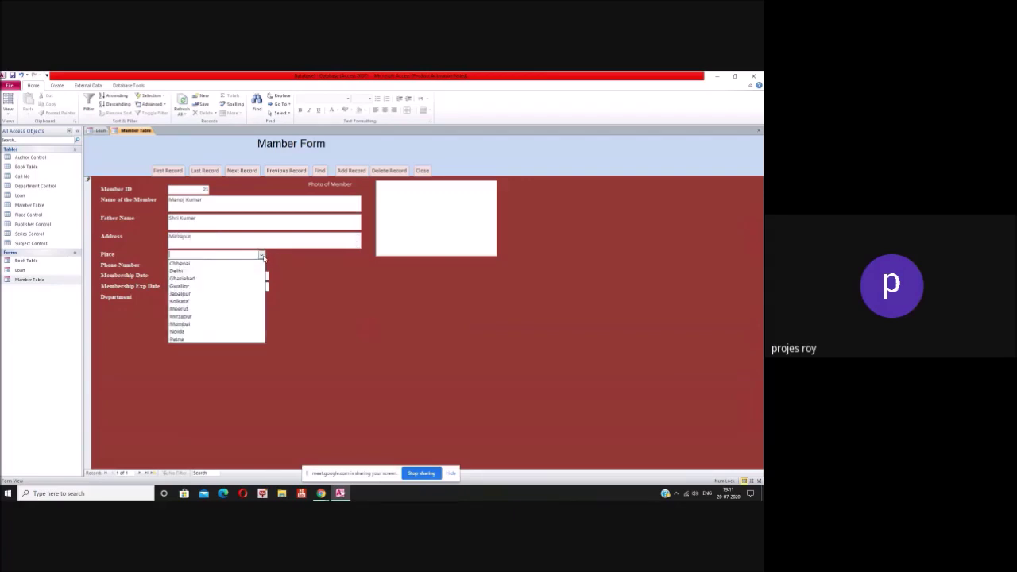
pyautogui.click(227, 328)
pyautogui.click(193, 265)
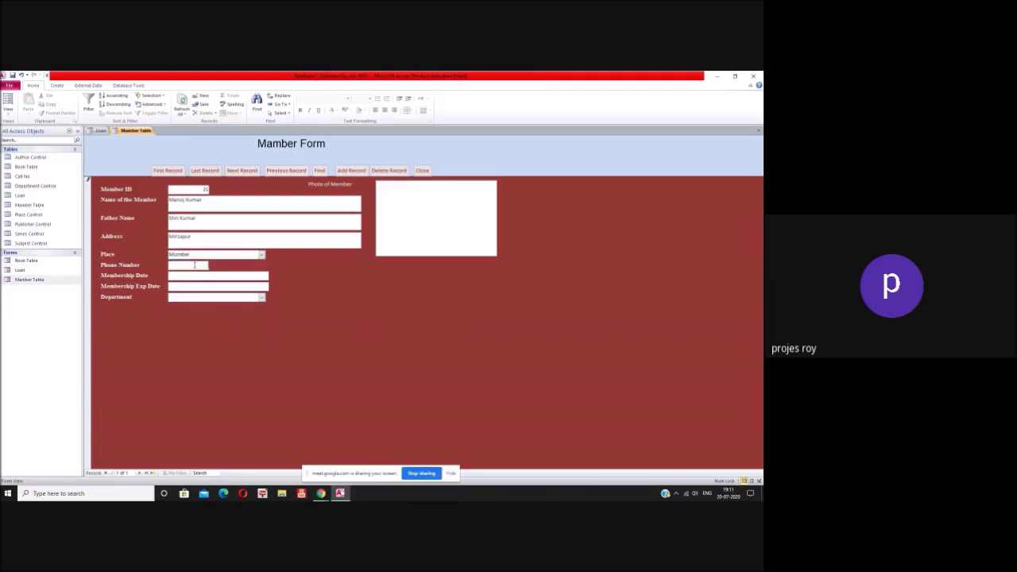
pyautogui.write('2353456')
pyautogui.click(195, 277)
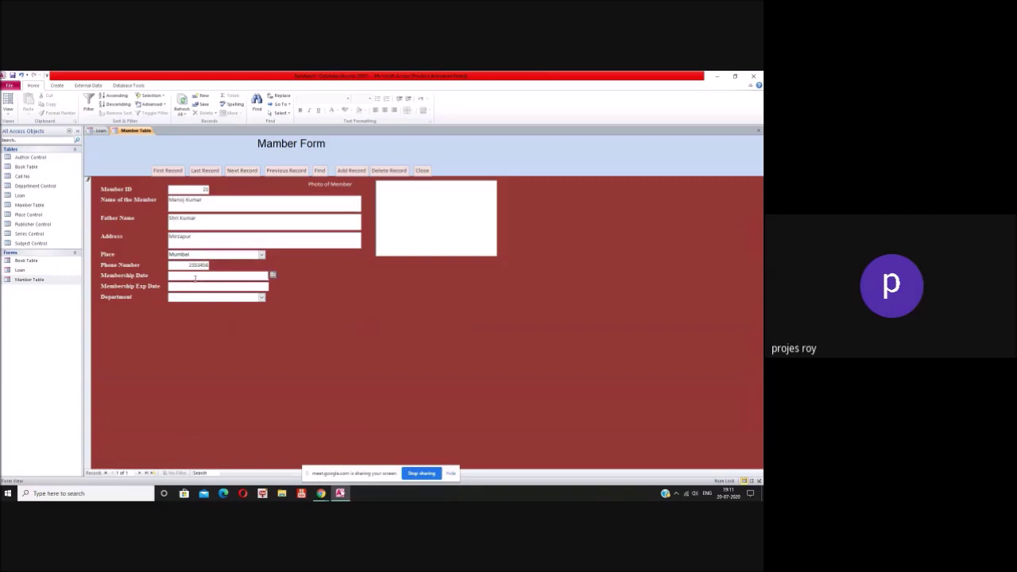
pyautogui.click(272, 276)
pyautogui.click(216, 316)
# Step: Set the membership expiry date to 1 May 2021 using the calendar
pyautogui.click(265, 287)
pyautogui.click(272, 286)
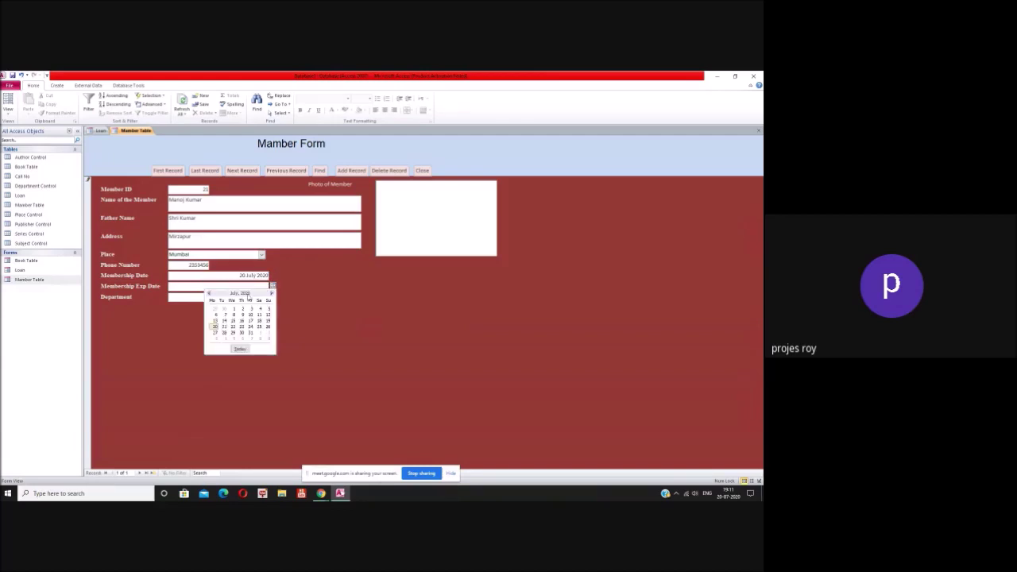
pyautogui.click(270, 293)
pyautogui.click(270, 294)
pyautogui.click(270, 294)
pyautogui.click(271, 294)
pyautogui.click(271, 294)
pyautogui.click(271, 294)
pyautogui.click(271, 293)
pyautogui.click(270, 294)
pyautogui.click(271, 294)
pyautogui.click(271, 294)
pyautogui.click(259, 308)
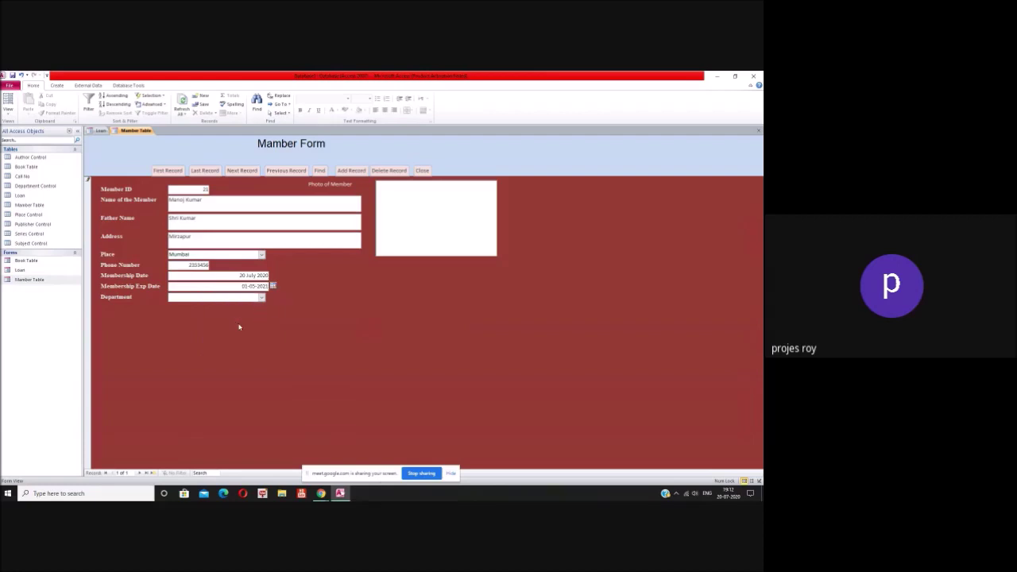
# Step: Set the department to Administration and add the member record
pyautogui.click(260, 298)
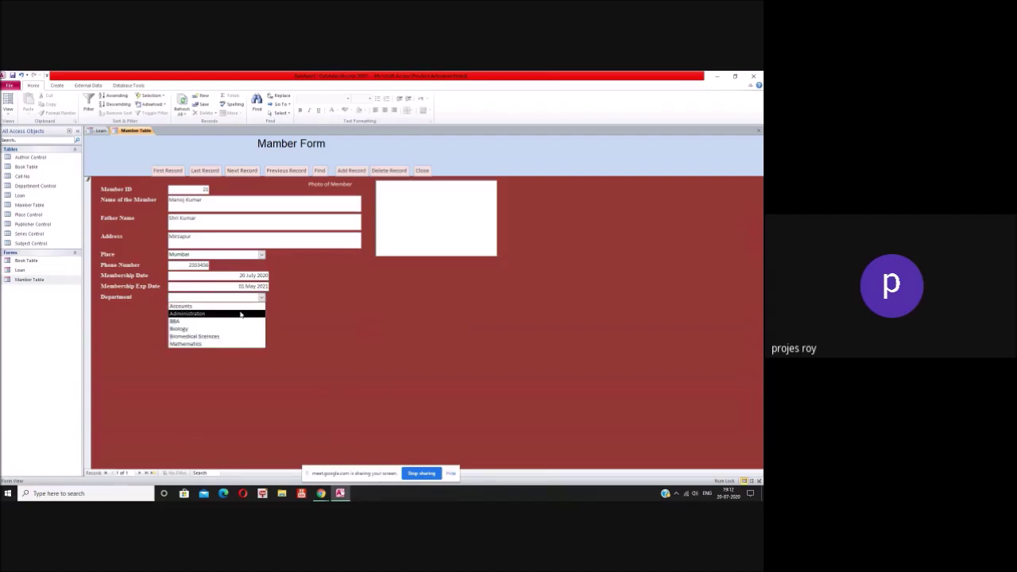
pyautogui.click(240, 314)
pyautogui.click(445, 218)
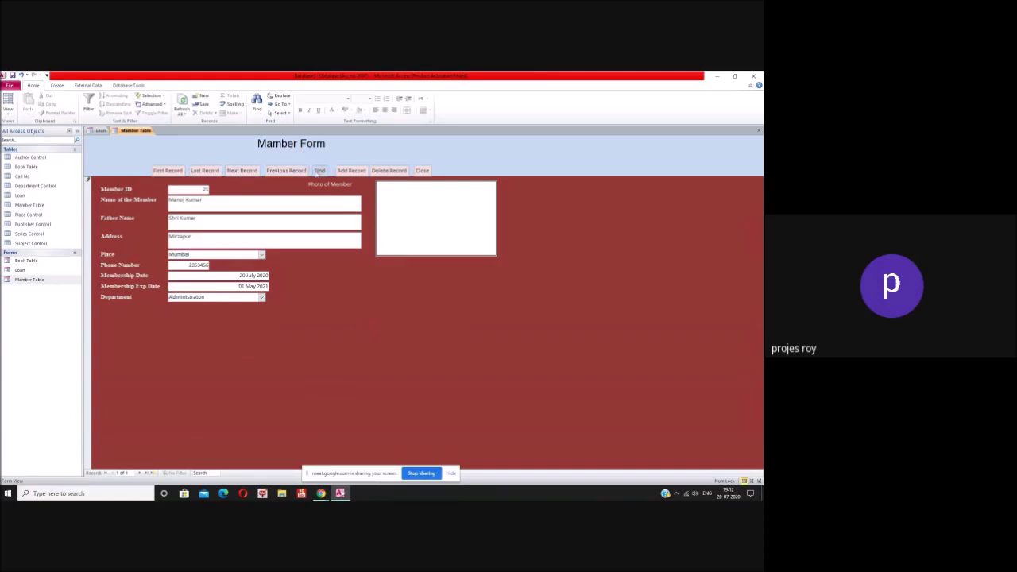
pyautogui.click(366, 170)
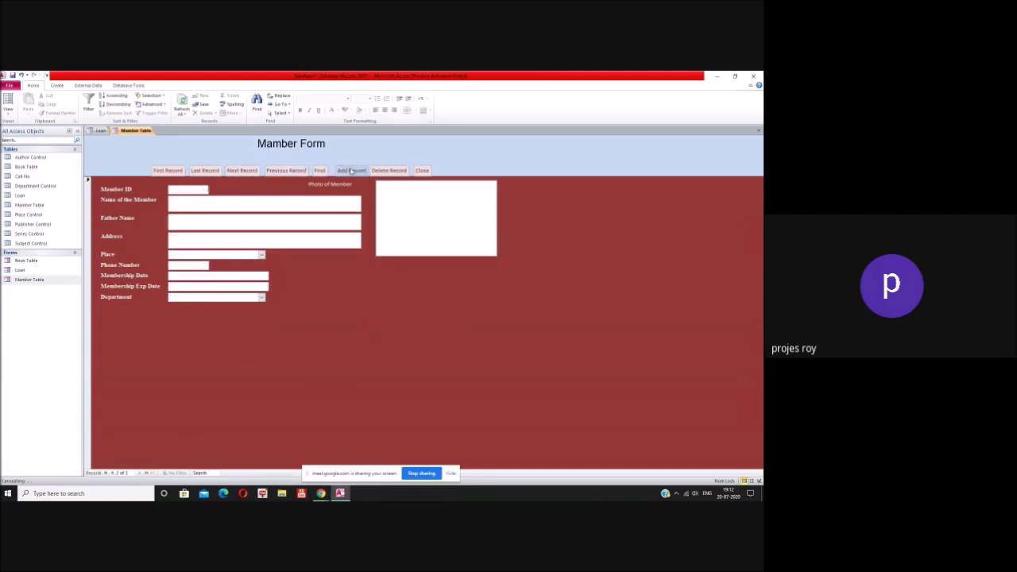
# Step: Close Member Form, issue a book to the new member's ID in the Loan form, then close it
pyautogui.click(424, 171)
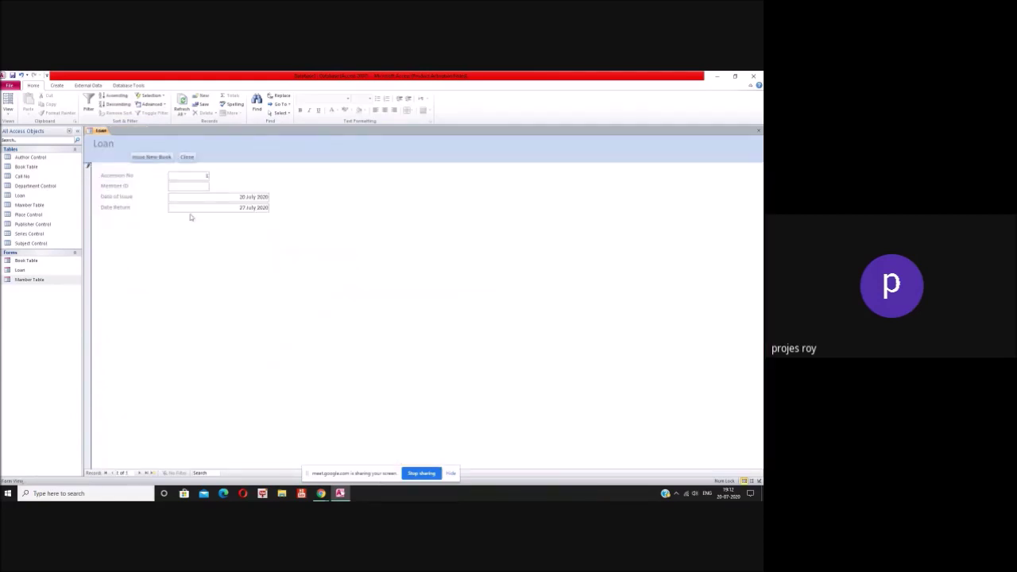
pyautogui.click(203, 186)
pyautogui.write('21')
pyautogui.click(163, 158)
pyautogui.click(186, 157)
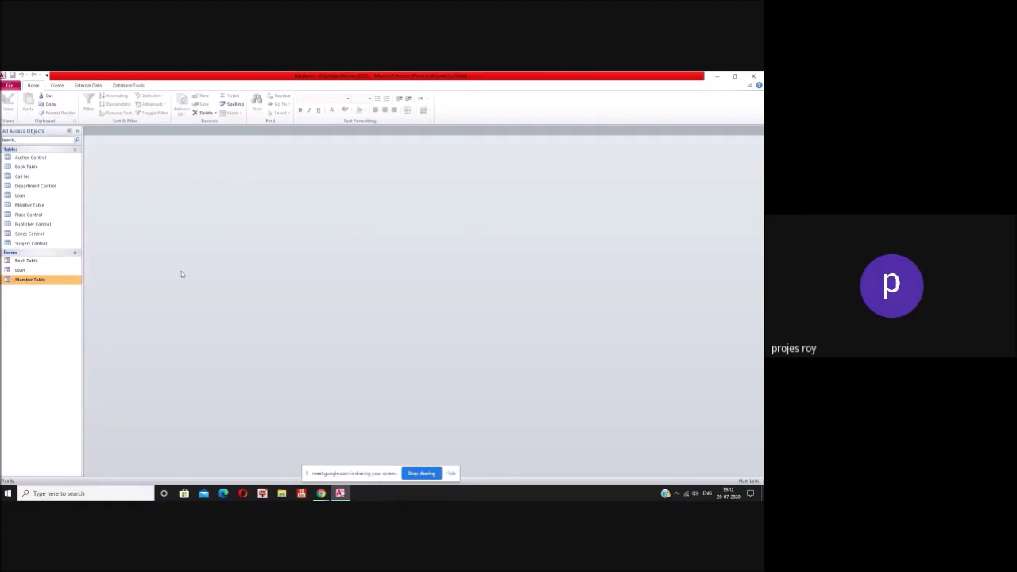
# Step: Open and close the Book Table and Loan forms, leaving an empty work area
pyautogui.click(58, 85)
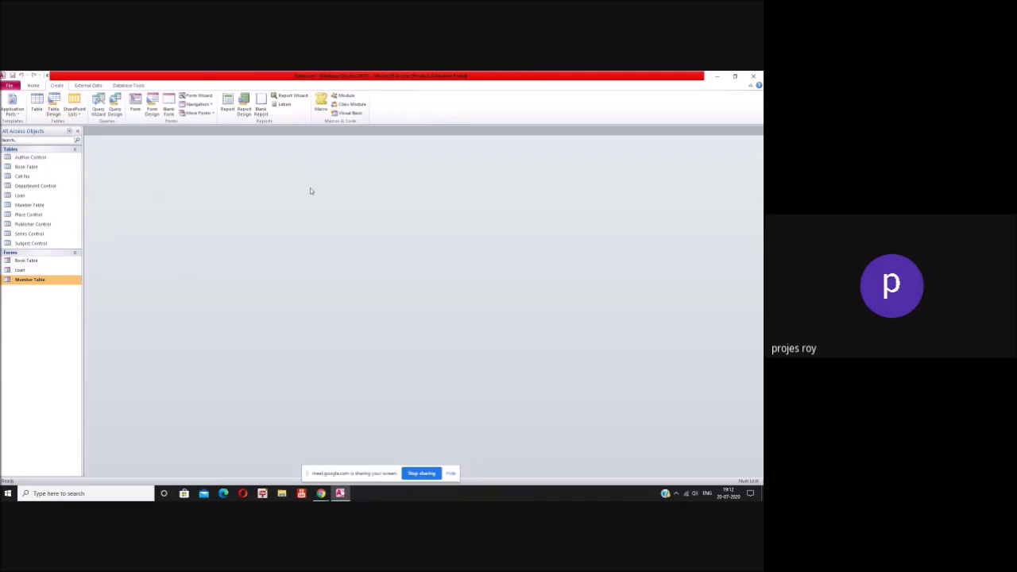
pyautogui.click(48, 262)
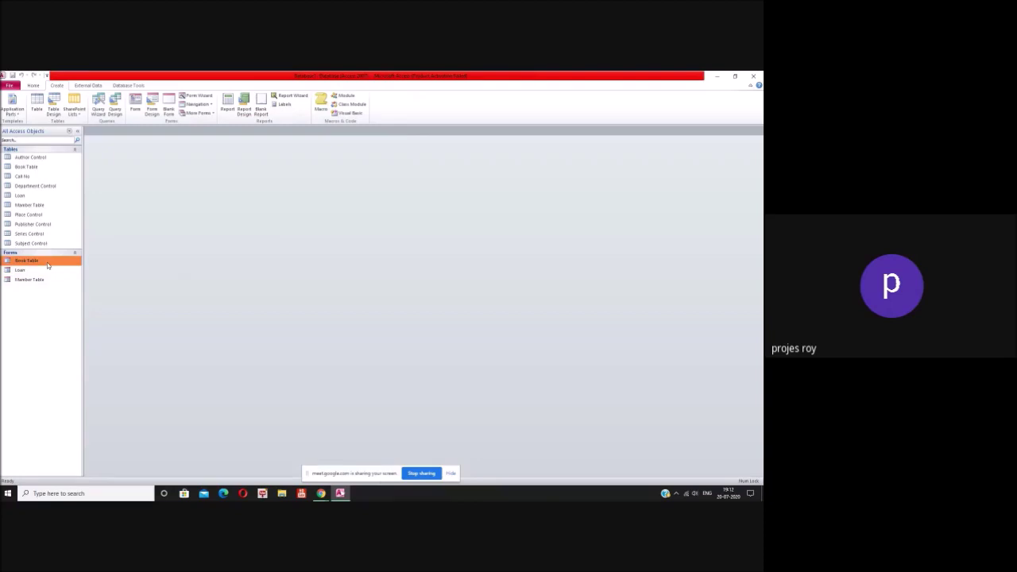
pyautogui.doubleClick(47, 263)
pyautogui.hotkey('ctrl', 'w')
pyautogui.click(29, 272)
pyautogui.doubleClick(30, 273)
pyautogui.hotkey('ctrl', 'w')
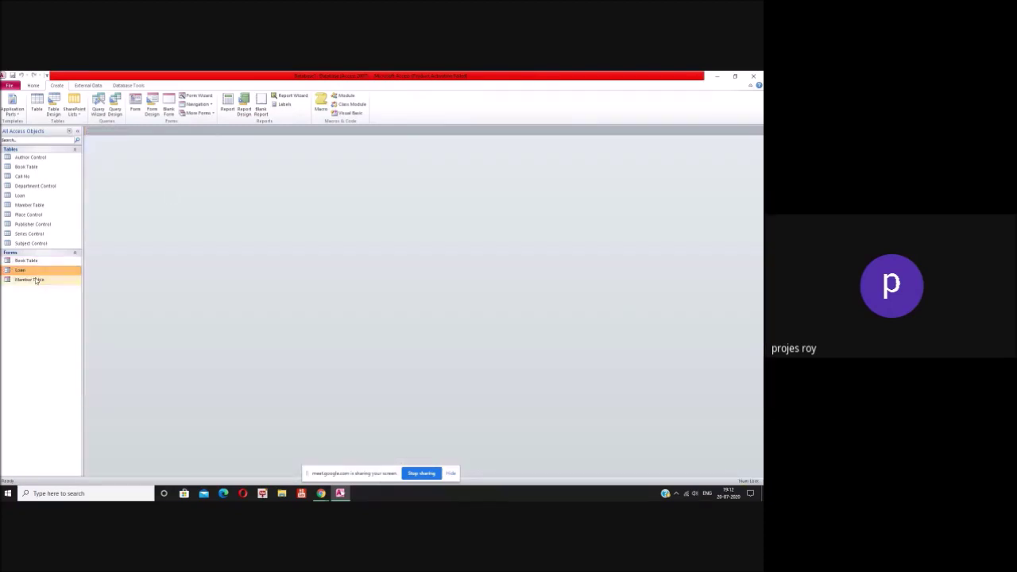